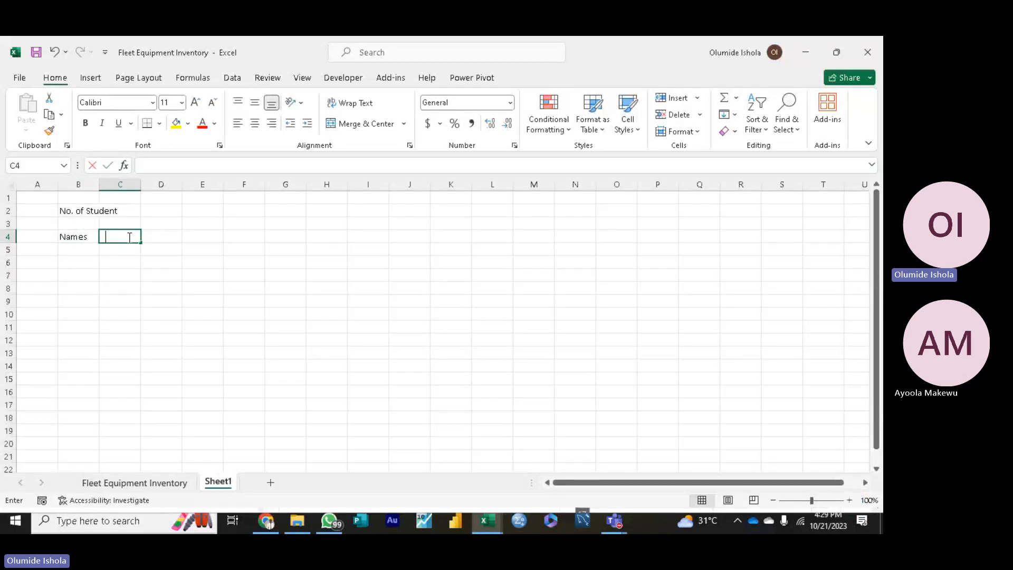
Step: Enter the heading Economics in C4 and the first student's full name in B5
type("Economics")
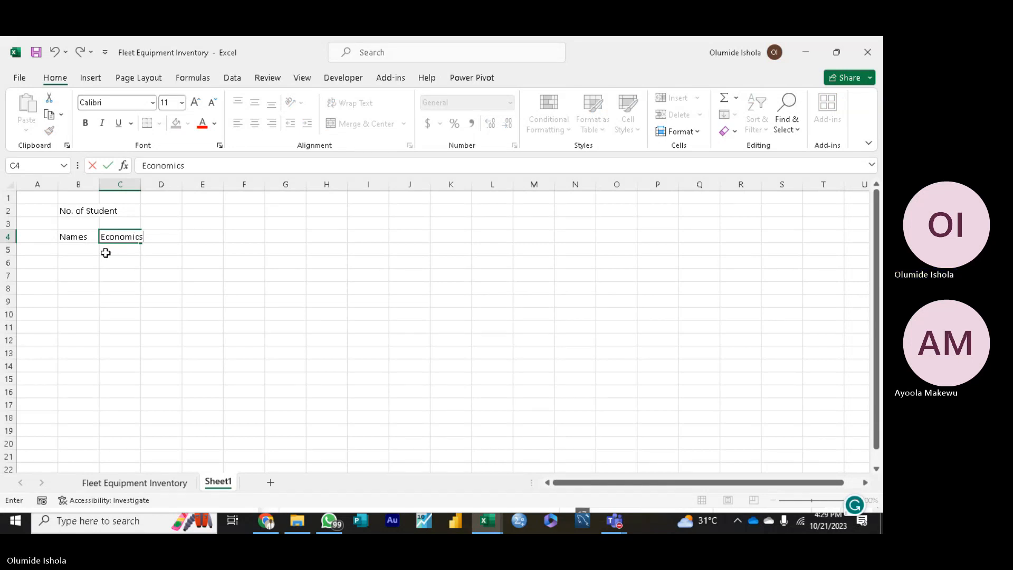
left_click(77, 249)
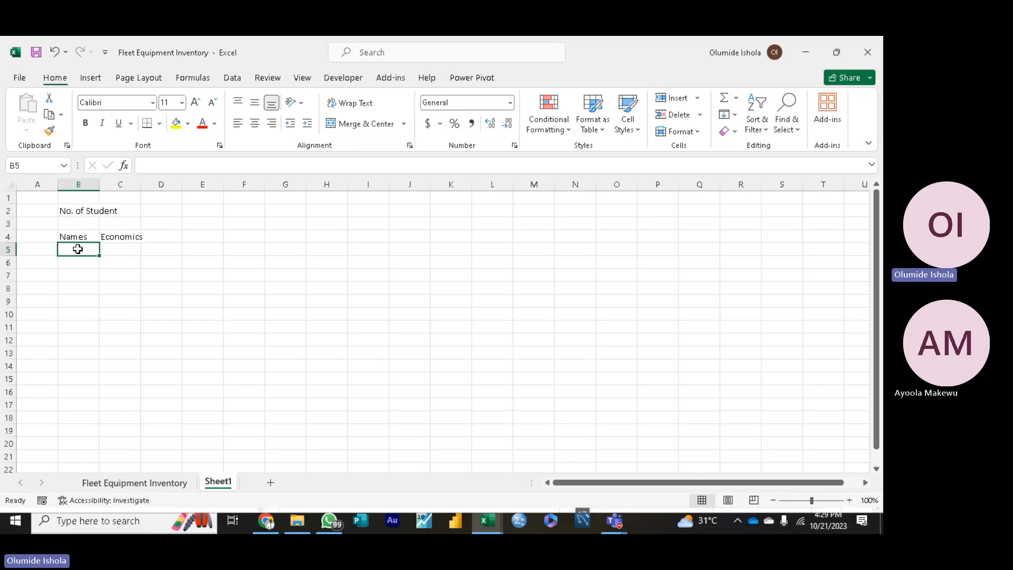
type("Ish")
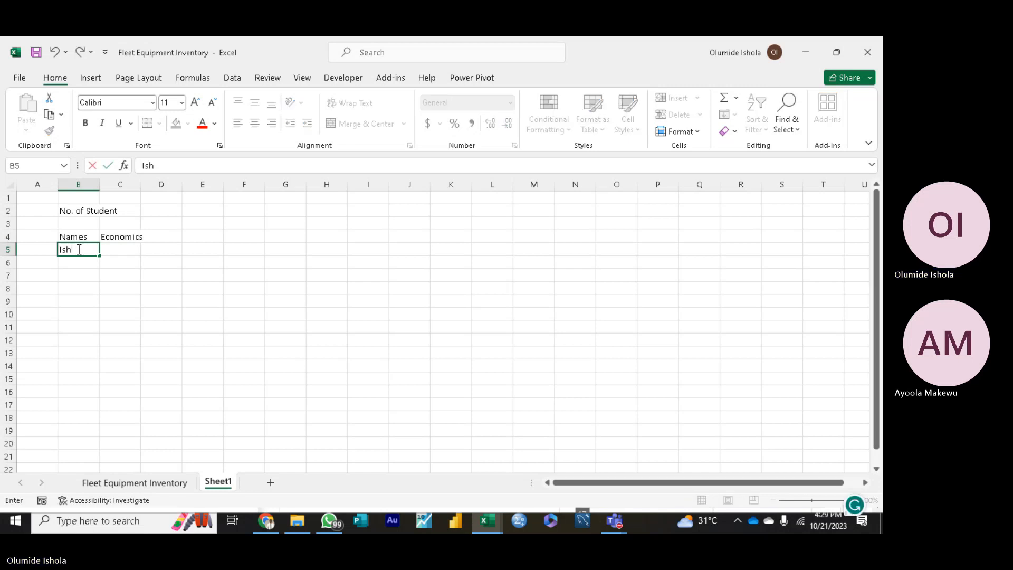
type("ola John")
key("Return")
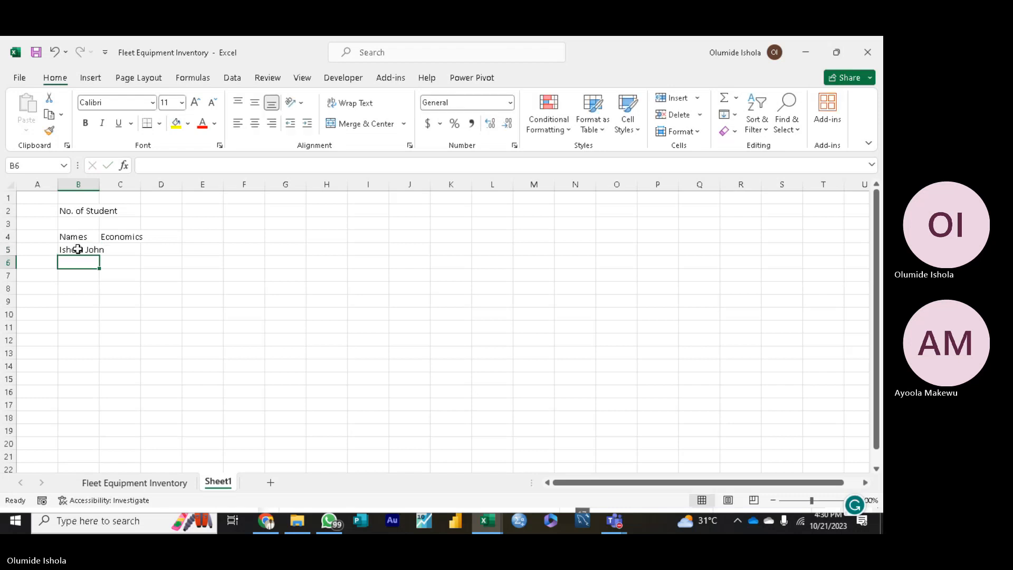
Step: Enter three more students' full names in B6 to B8, one per row
type("Philip")
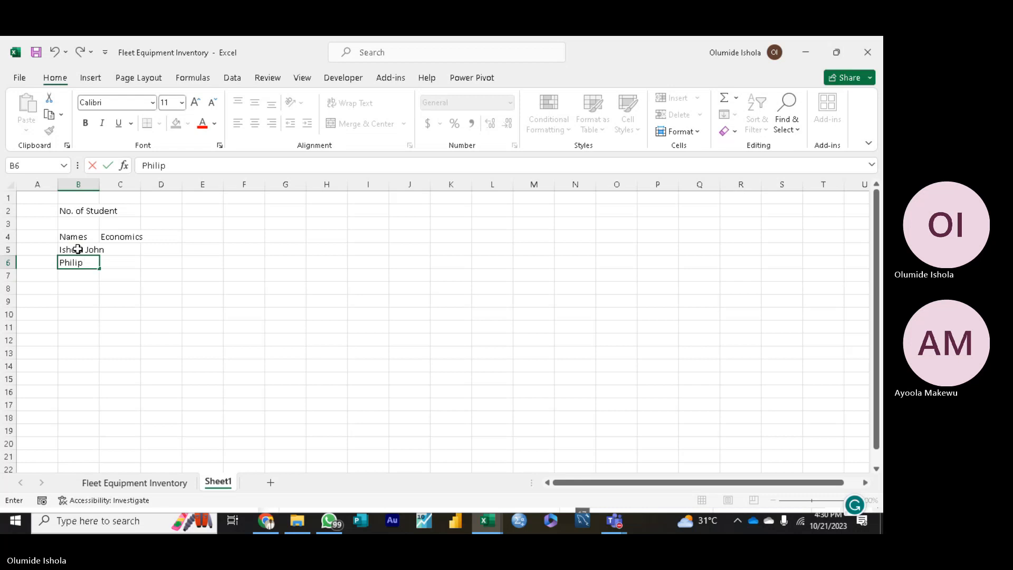
type(" Bok")
key("Return")
type("T")
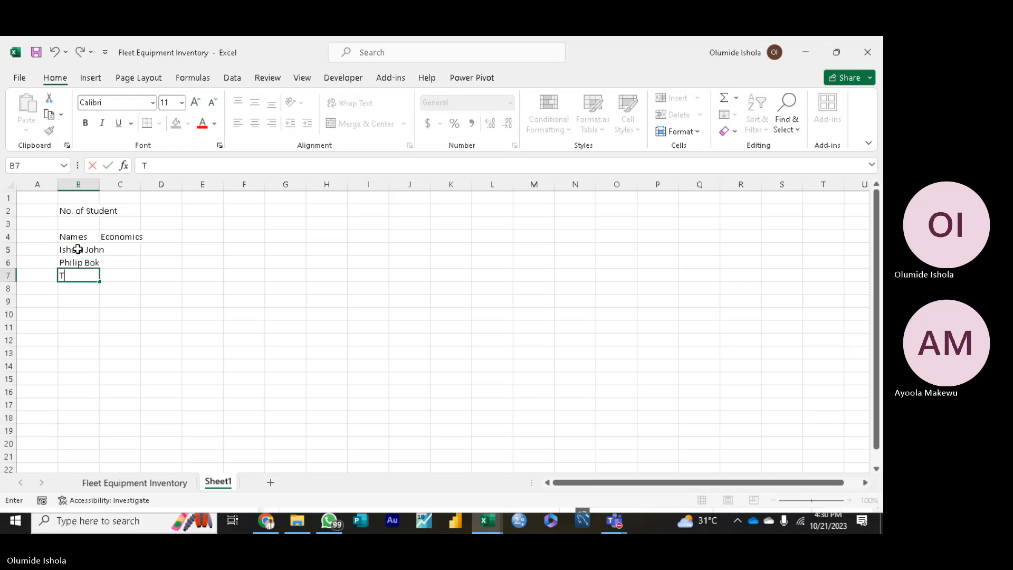
type("herasa")
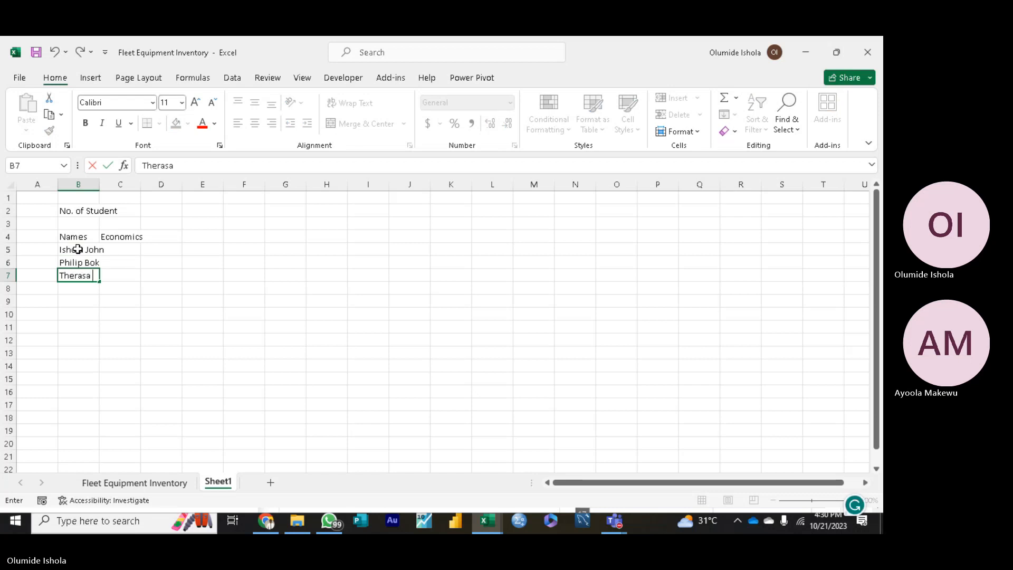
type(" Imeh")
key("Return")
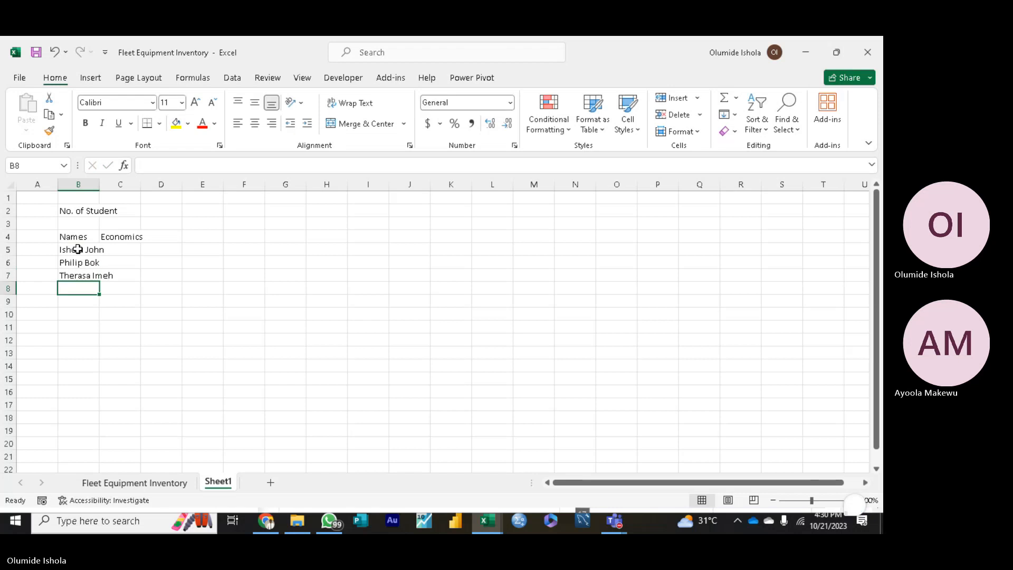
type("Grace")
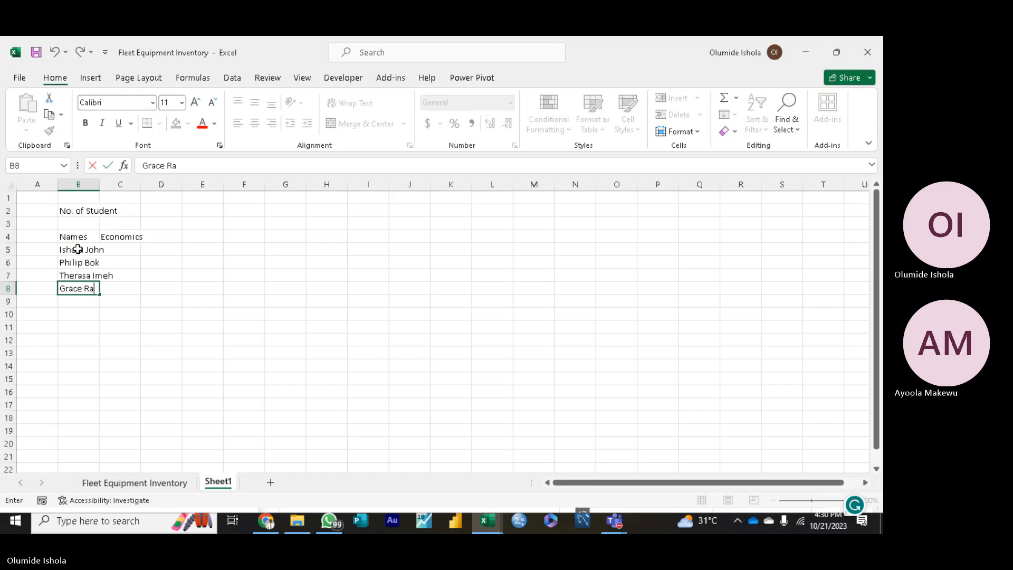
type("Rayond")
key("Return")
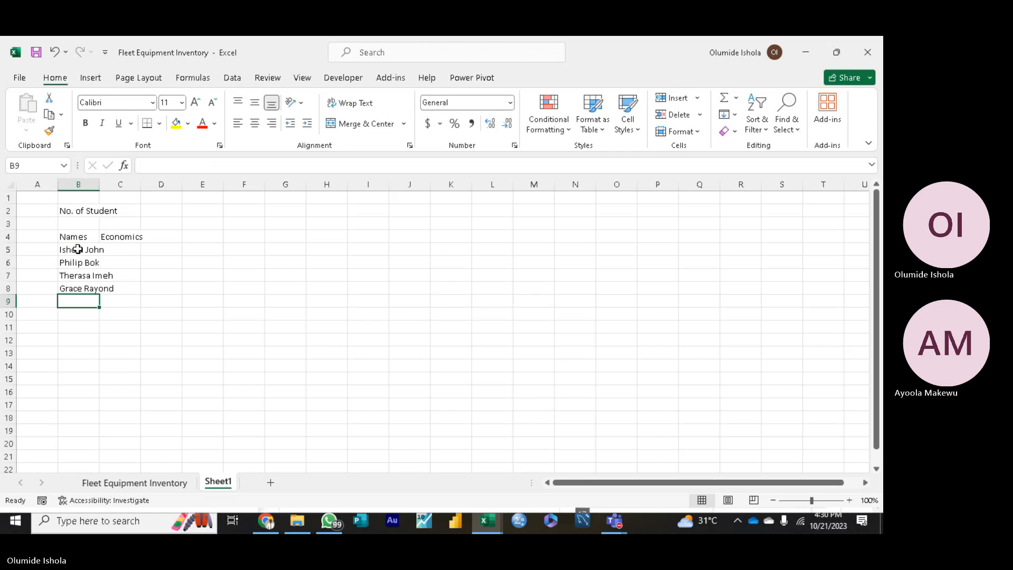
Step: Complete the Names list with four more students' full names in B9 to B12
type("Fish")
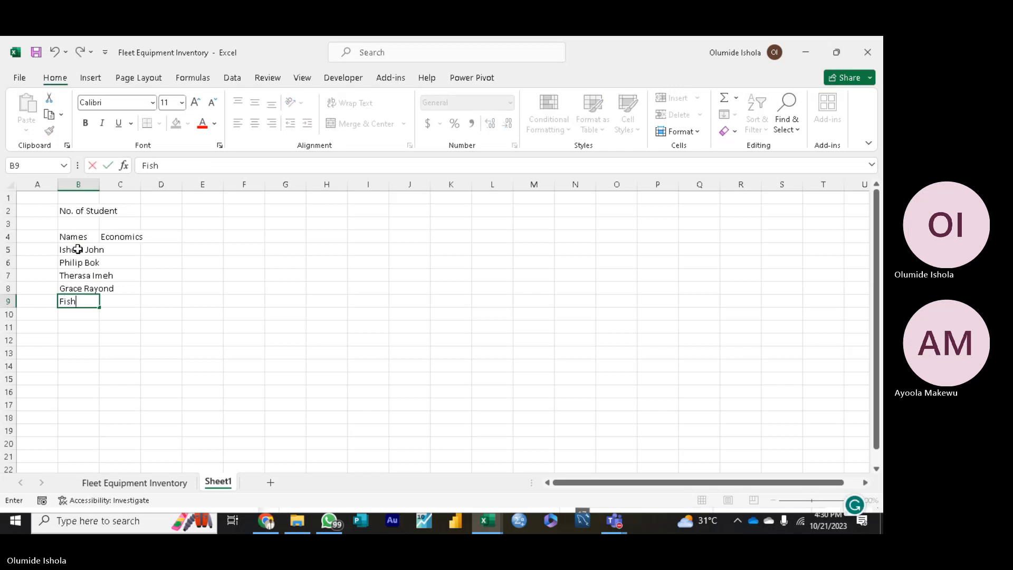
type(" Will")
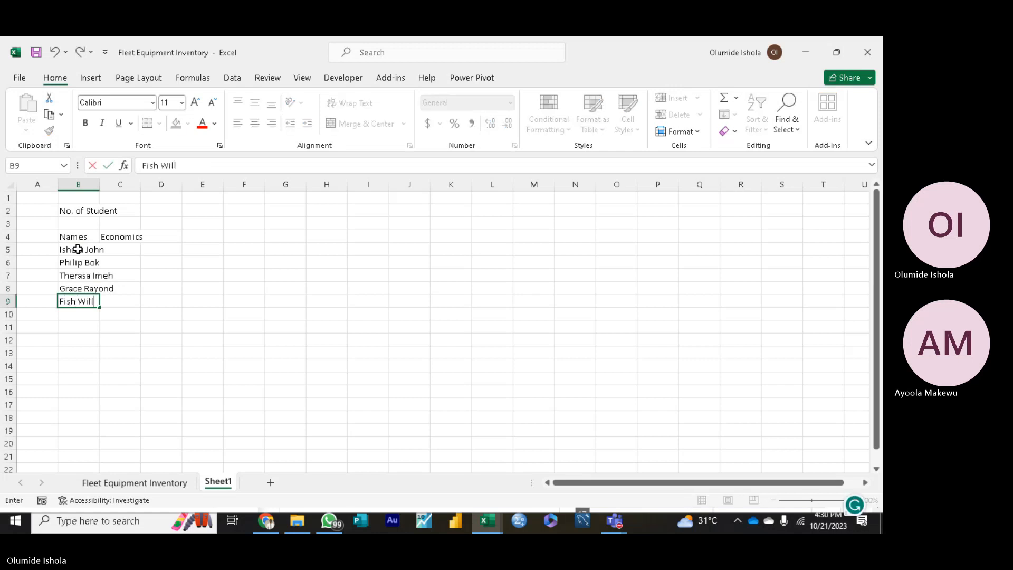
key("Return")
type("Mill Kau")
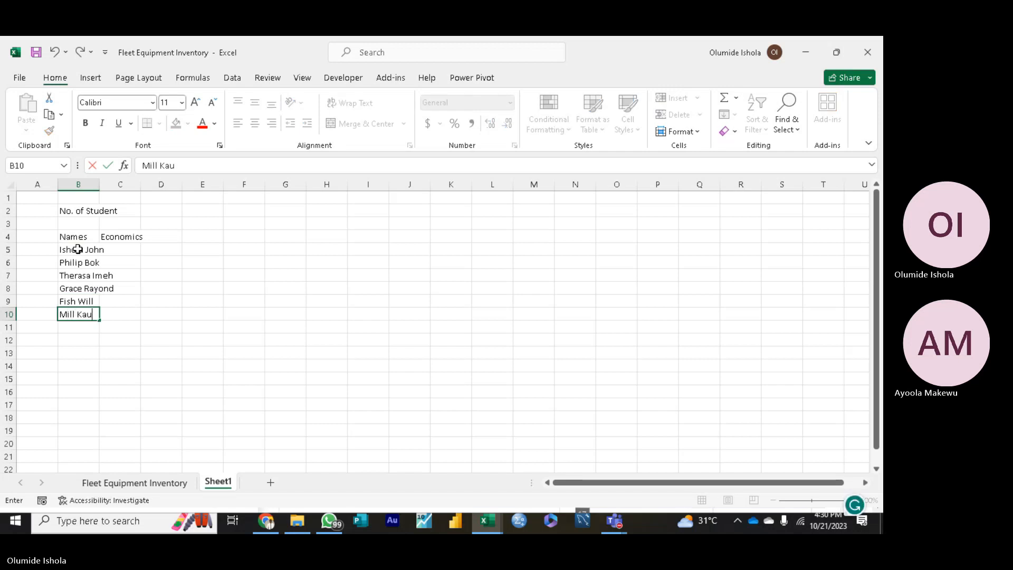
key("Return")
type("J")
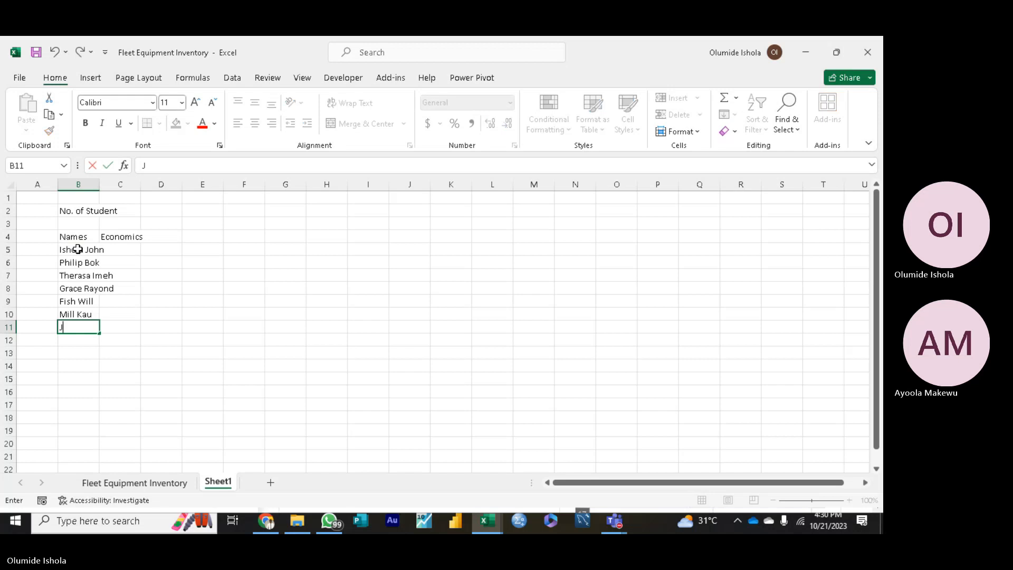
type("ohn")
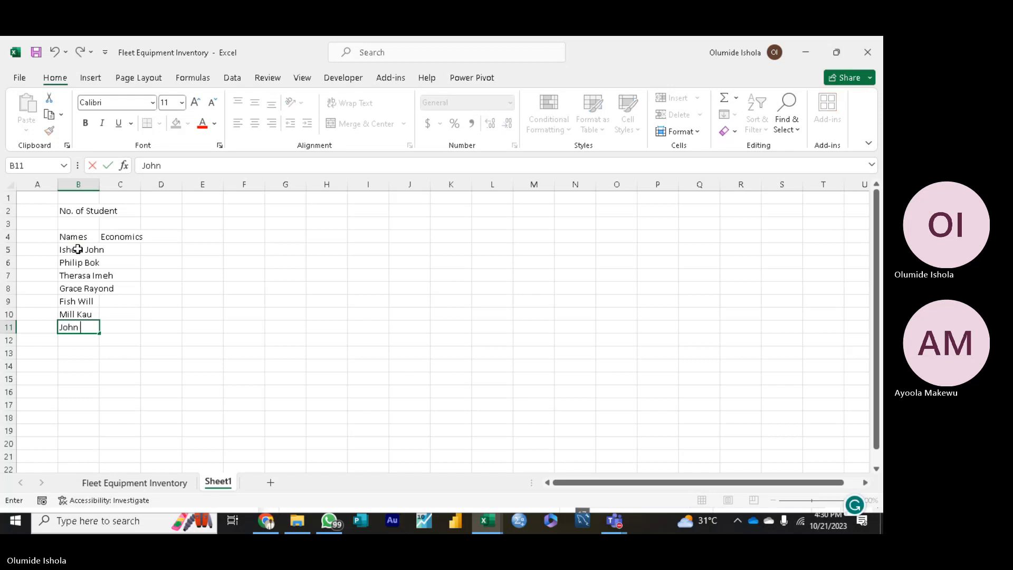
type(" Felix")
key("Return")
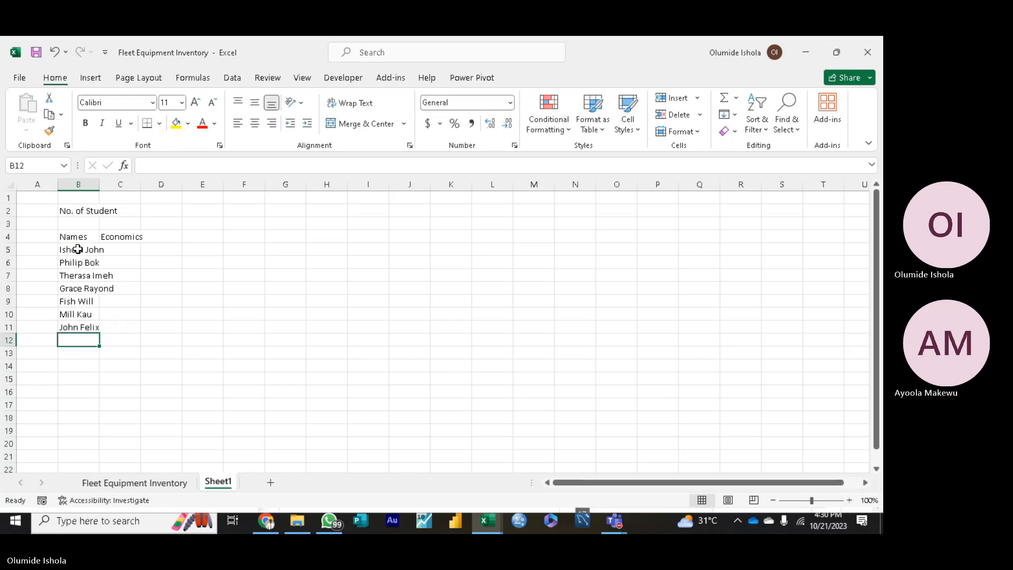
type("Ray")
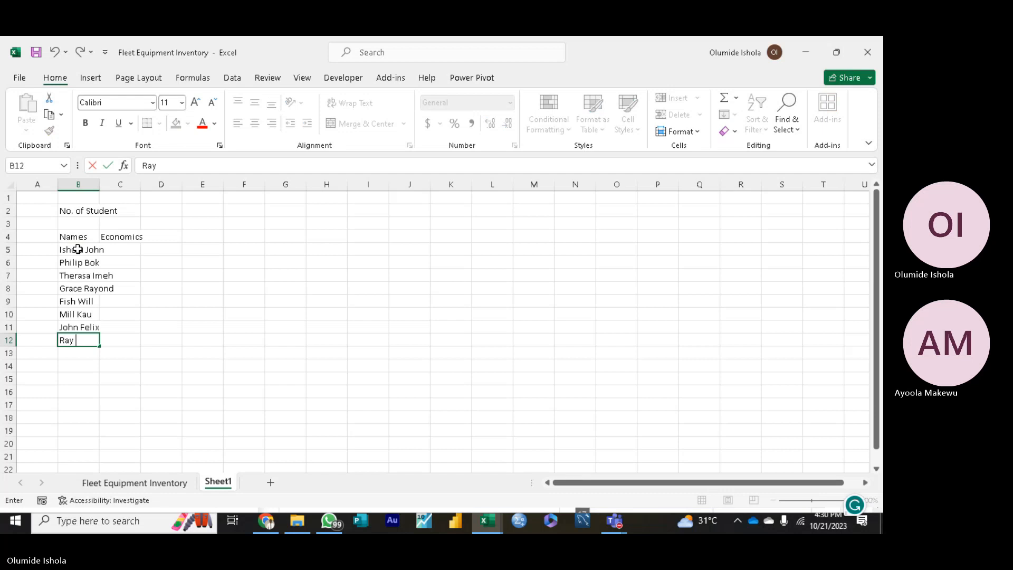
type(" Holt")
key("Return")
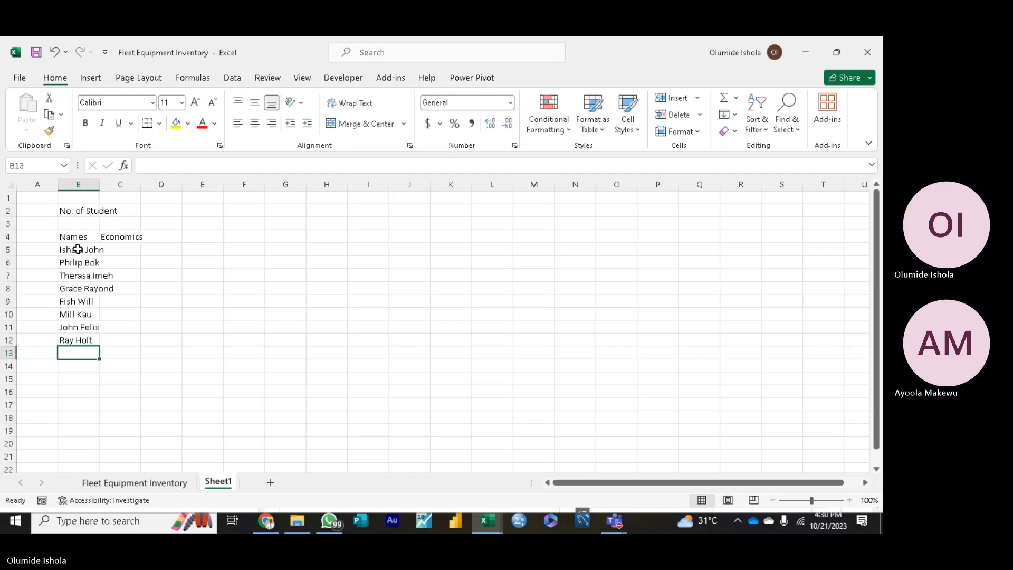
Step: Replace the Economics heading in C4 with Test
left_click(125, 248)
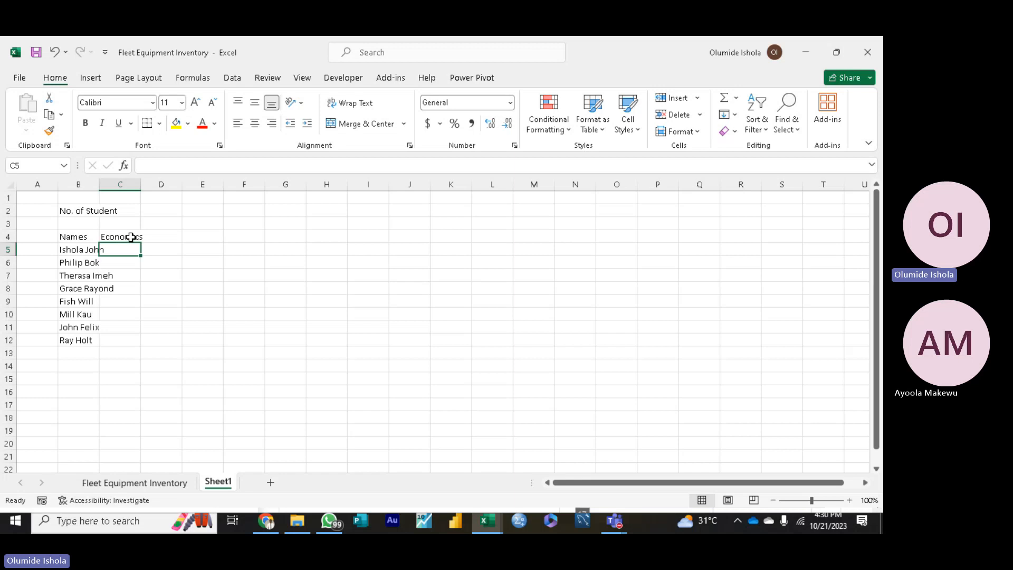
left_click(131, 237)
key("BackSpace")
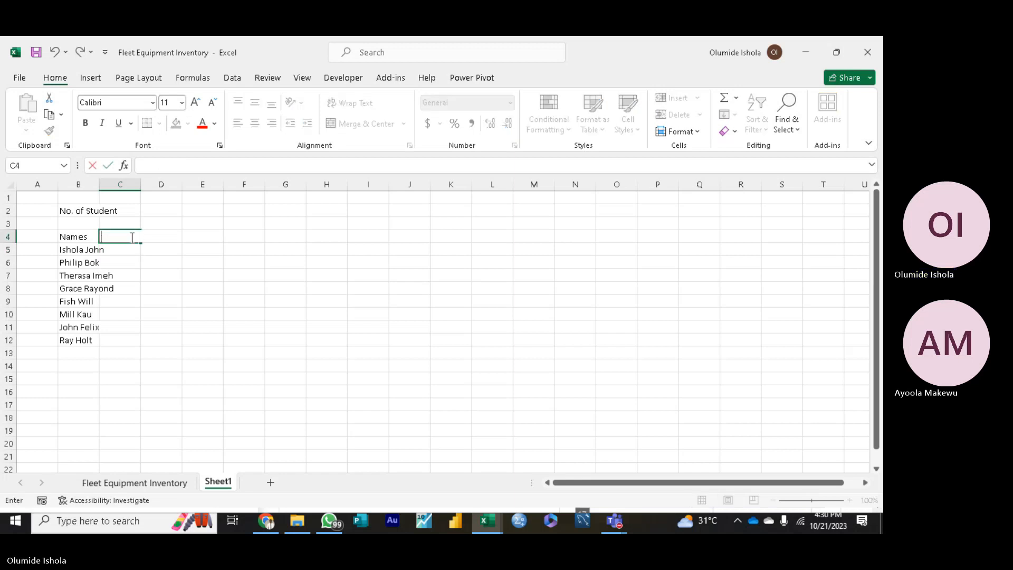
type("Test")
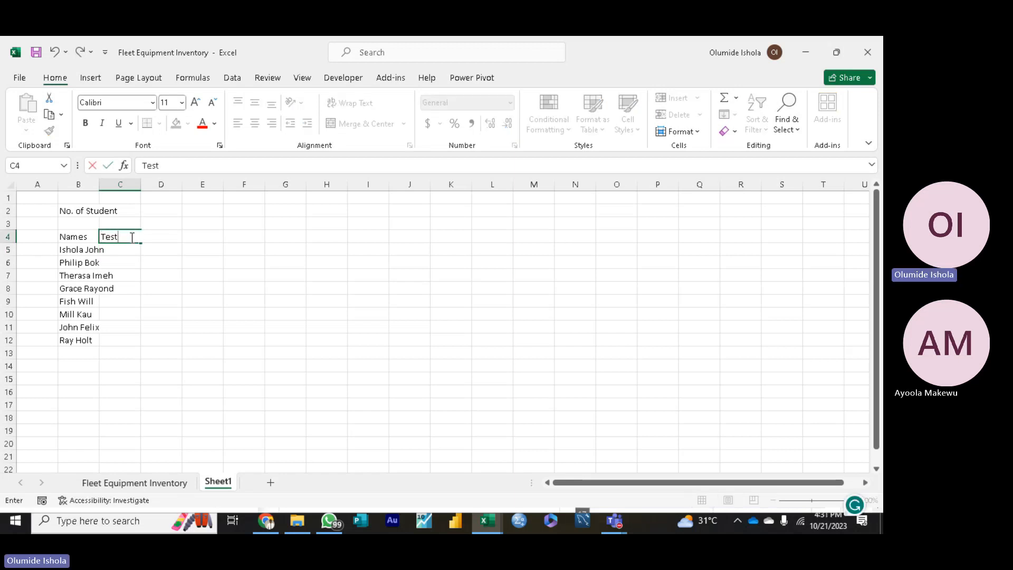
key("F2")
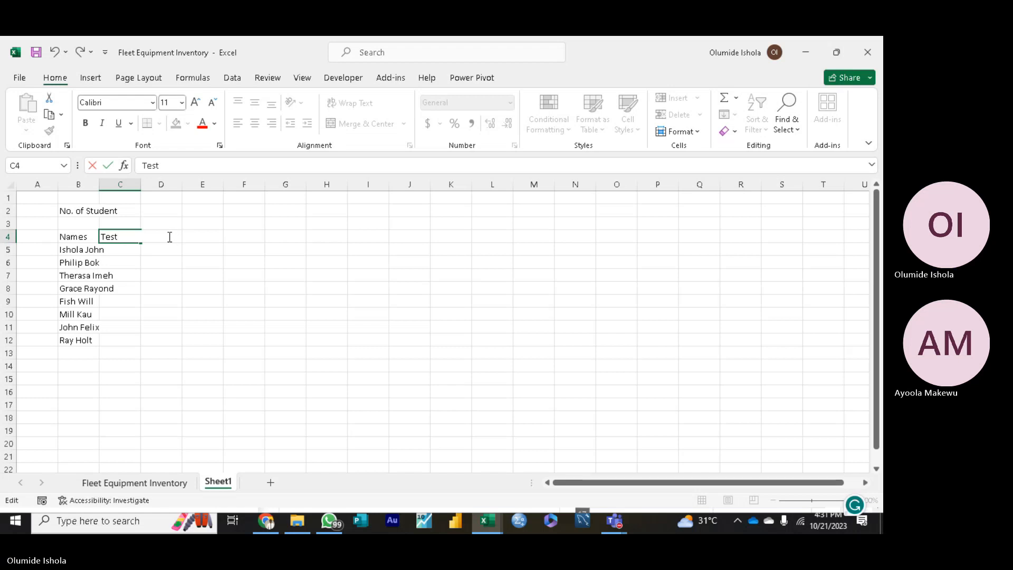
left_click(142, 263)
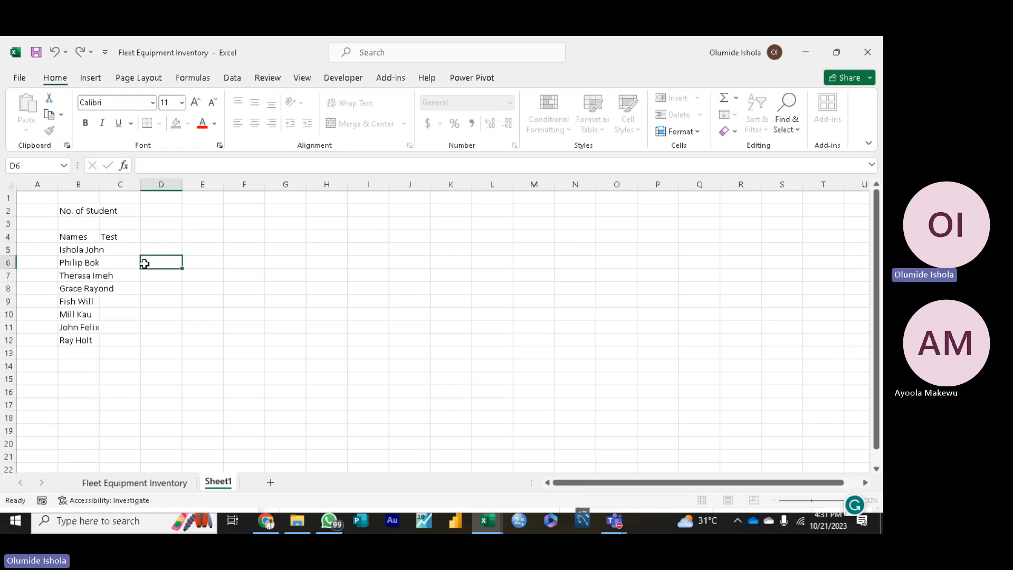
Step: Add the column headings Exam in D4, Total in E4 and Remark in F4
left_click(158, 237)
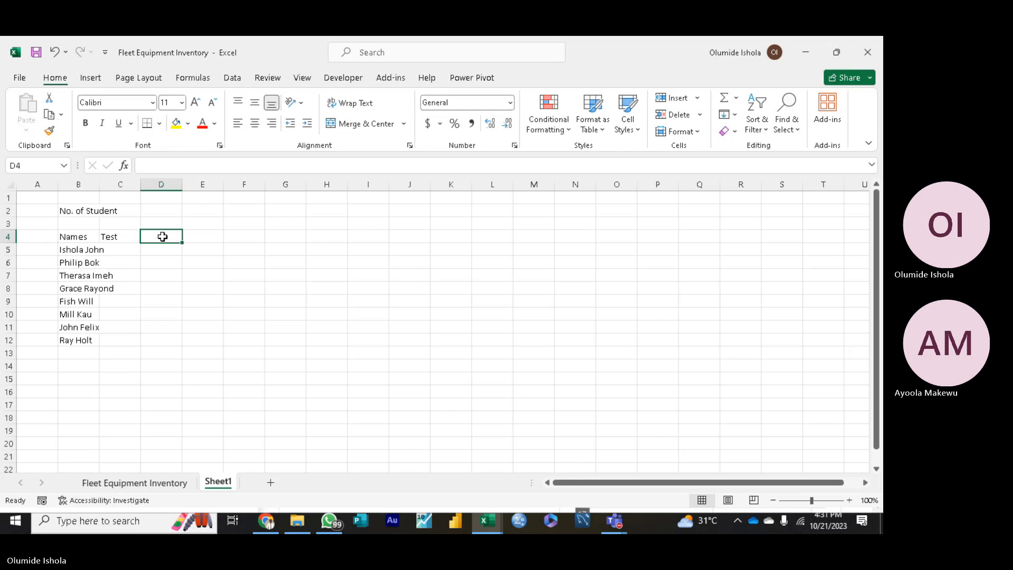
type("Ex")
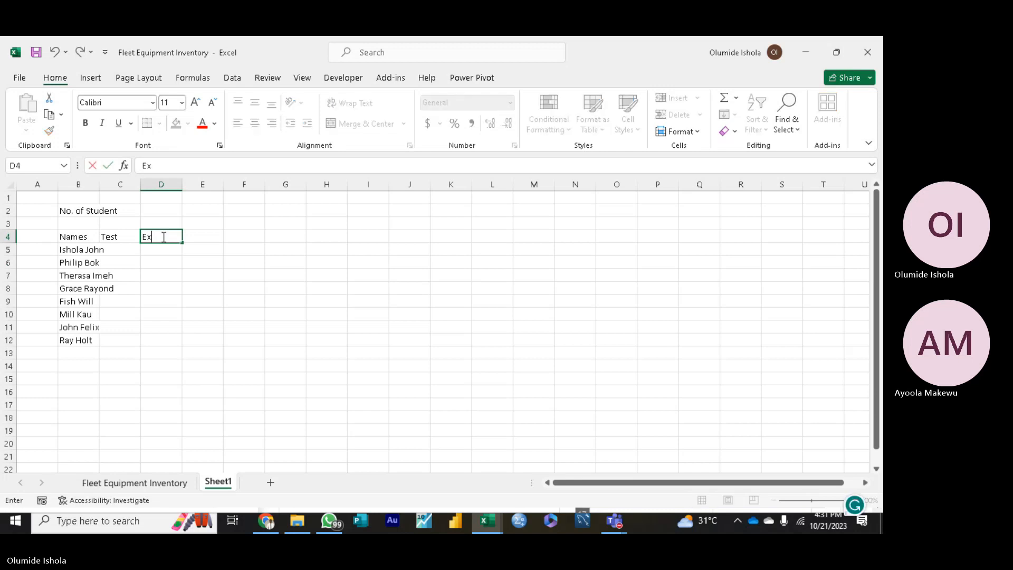
type("am")
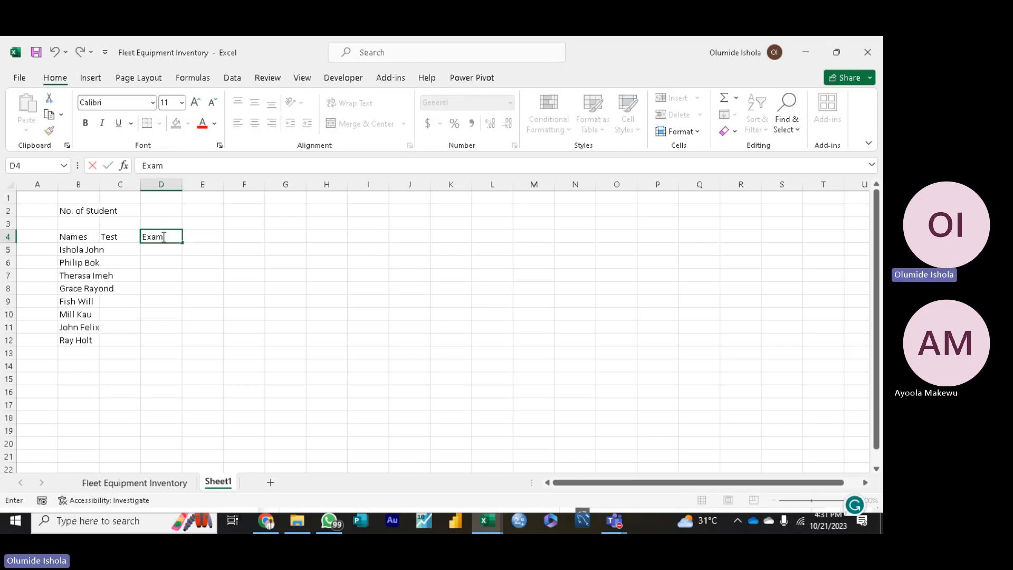
left_click(200, 236)
type("Total")
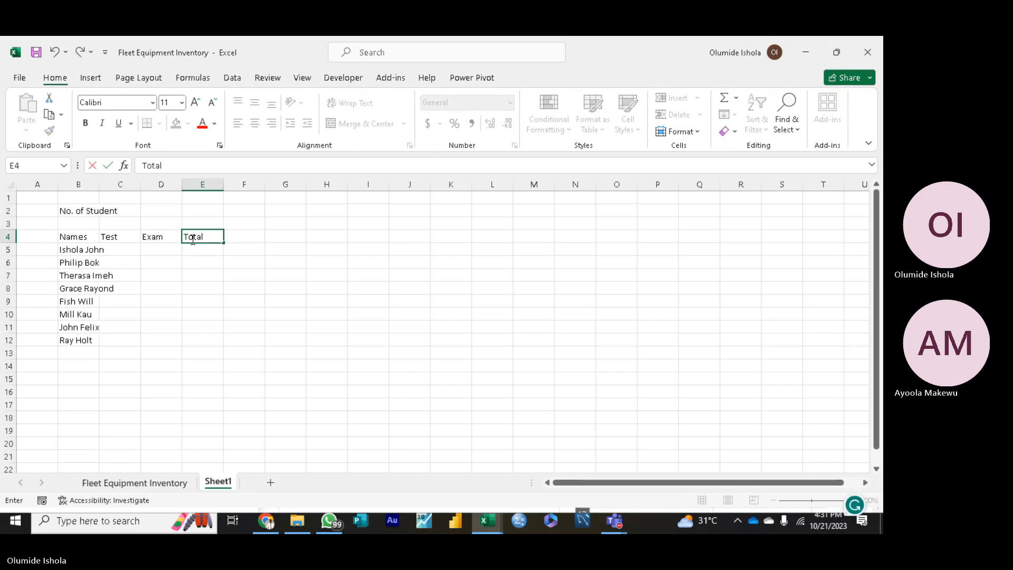
left_click(240, 237)
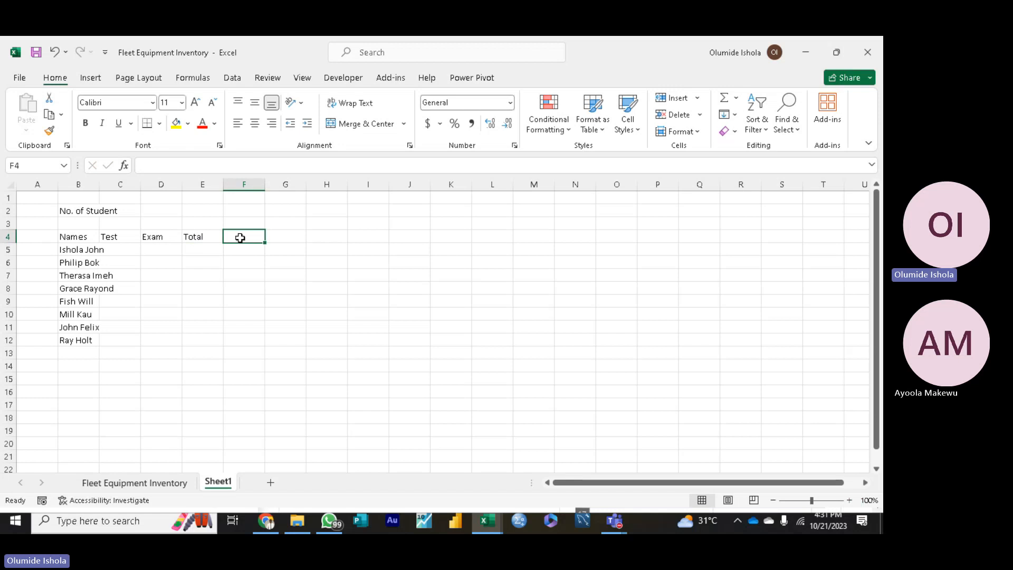
type("Remr")
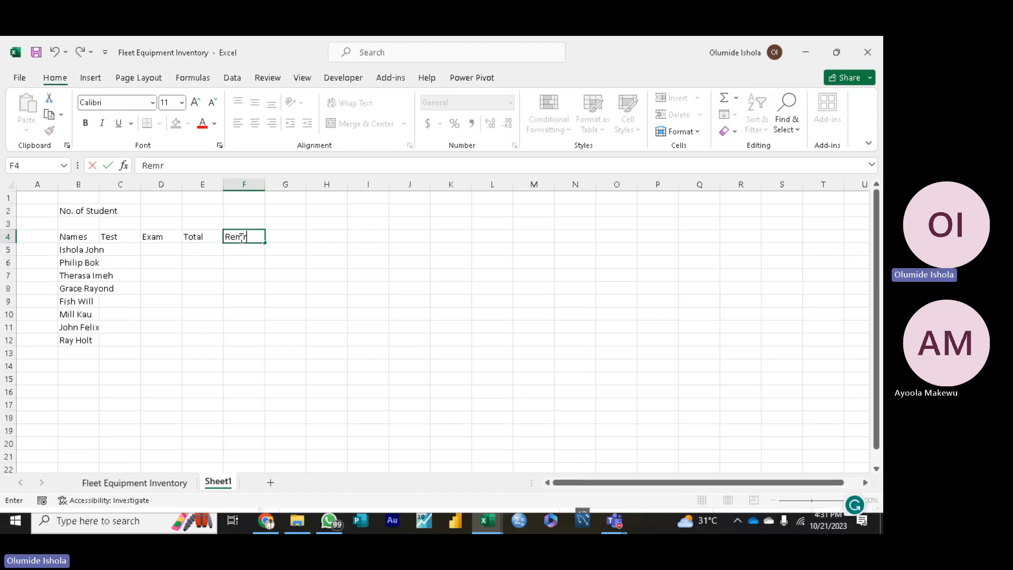
key("BackSpace")
type("ark")
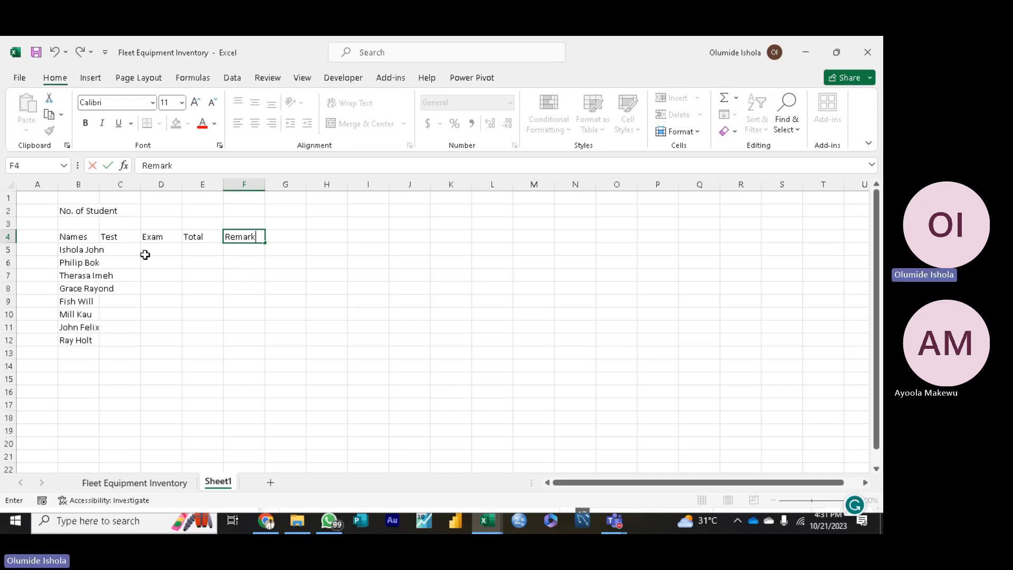
left_click(74, 241)
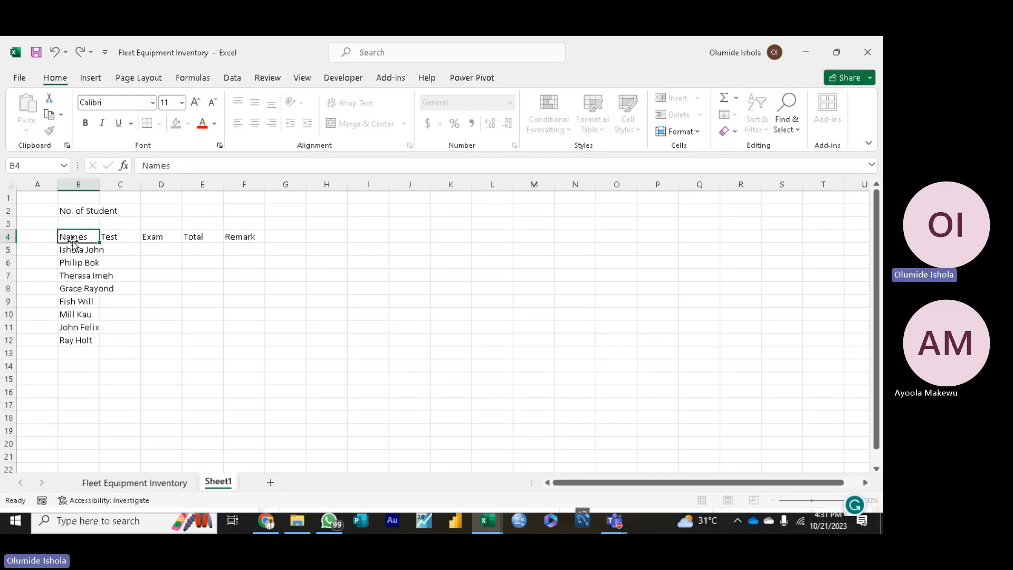
Step: Widen column B to fit the full student names and make the headings in B4:F4 bold
left_click_drag(99, 184, 125, 184)
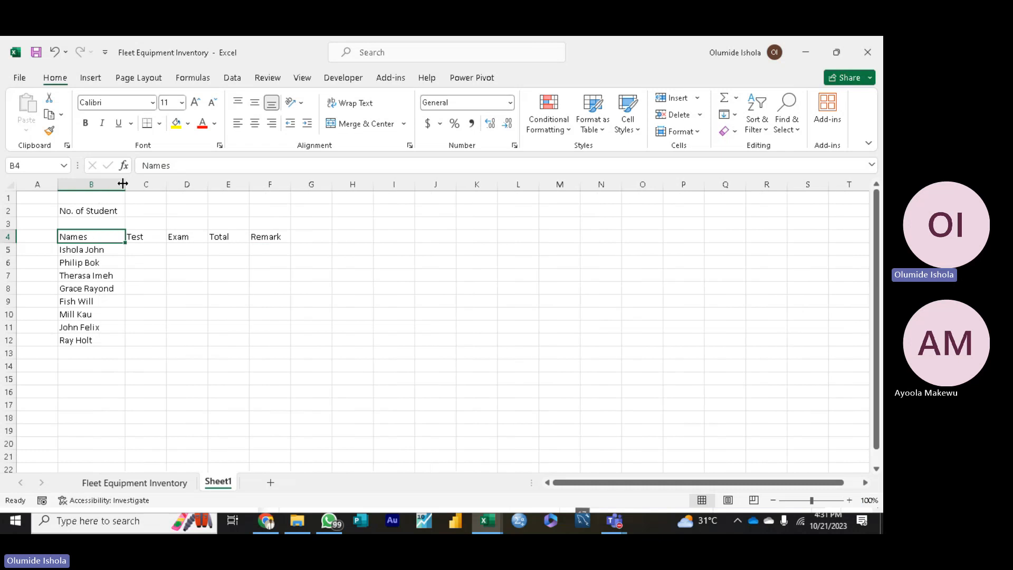
left_click(147, 251)
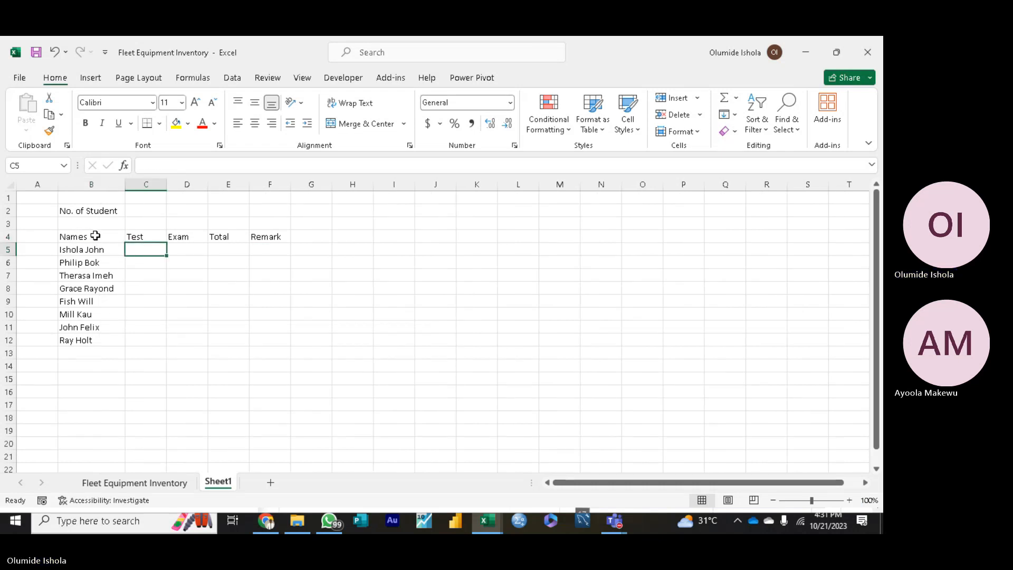
left_click_drag(74, 237, 262, 243)
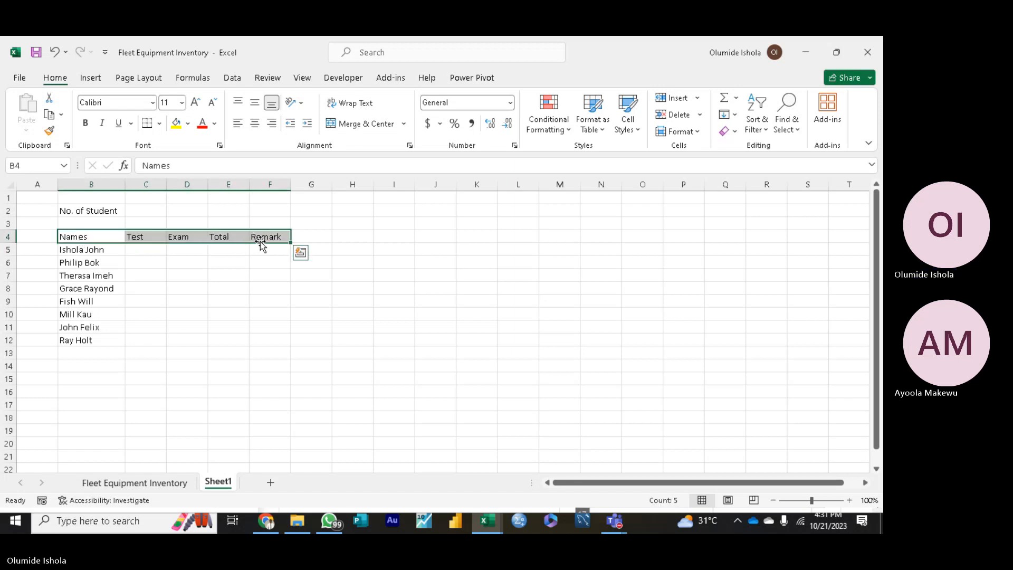
left_click(85, 124)
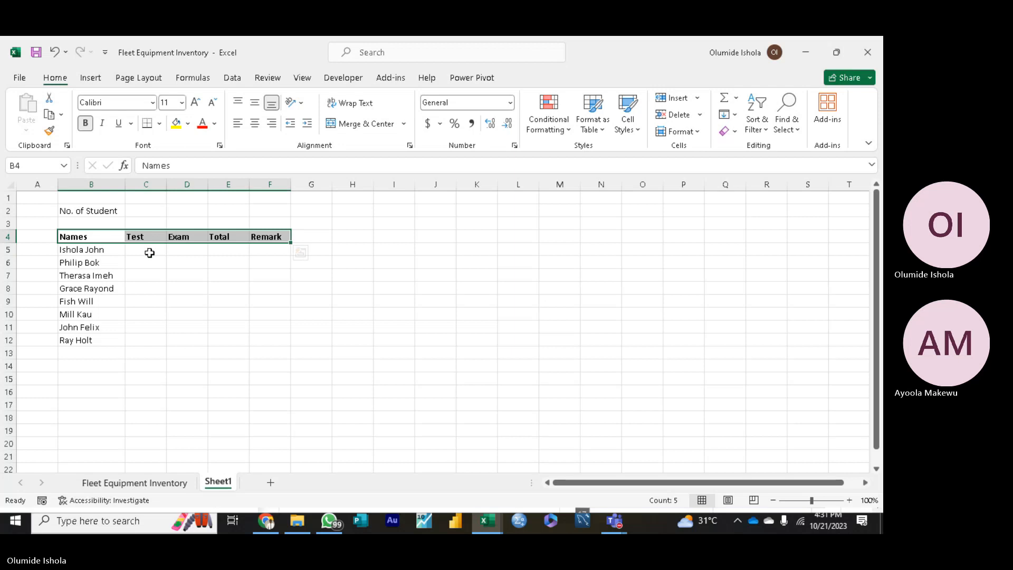
Step: Extend the Test heading in C4 to read Test(30%)
left_click(150, 253)
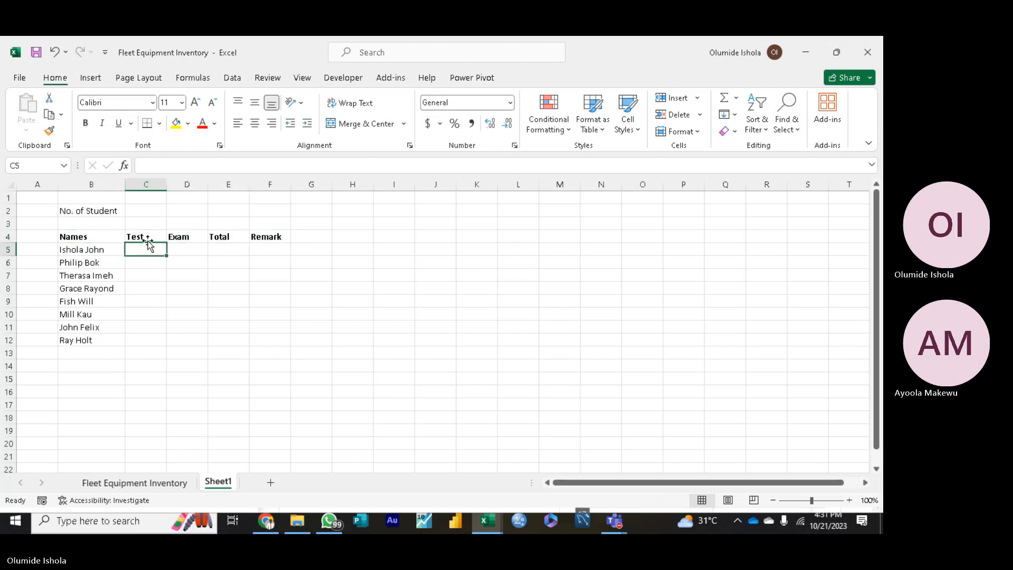
left_click(150, 238)
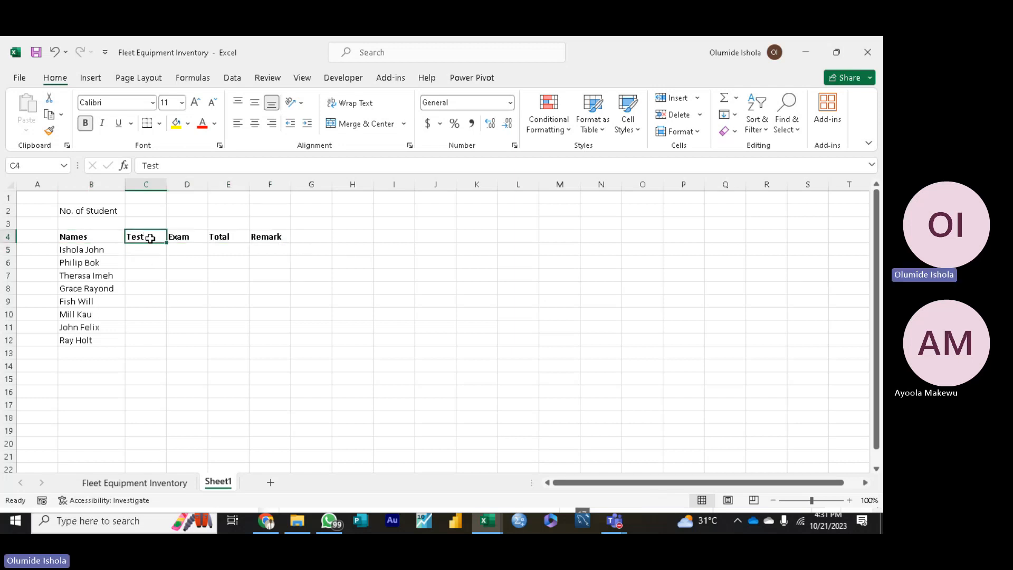
left_click(168, 165)
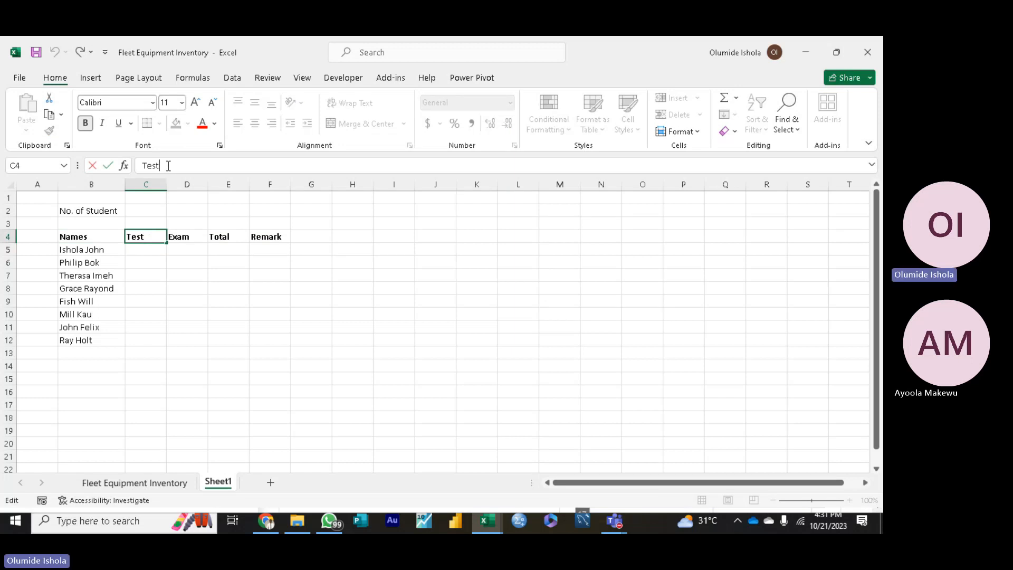
type("(30")
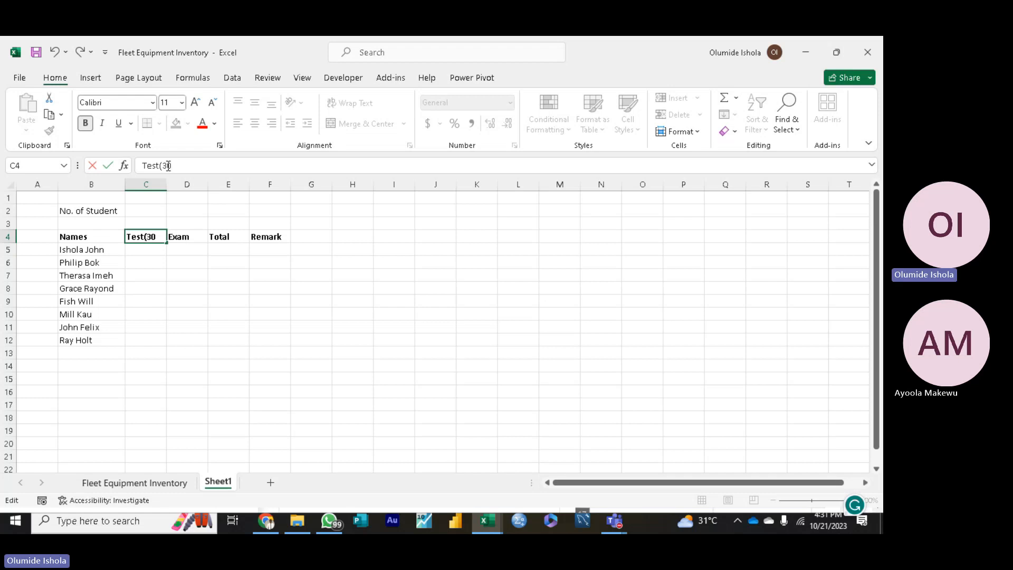
type("%)")
Step: Extend the Exam heading in D4 to read Exam(70%)
left_click(192, 238)
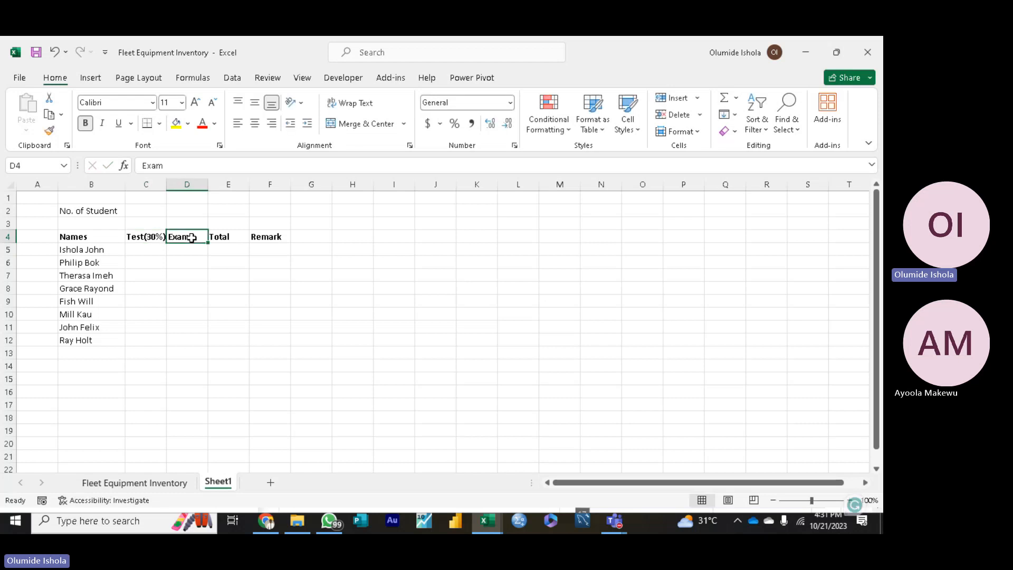
left_click(170, 164)
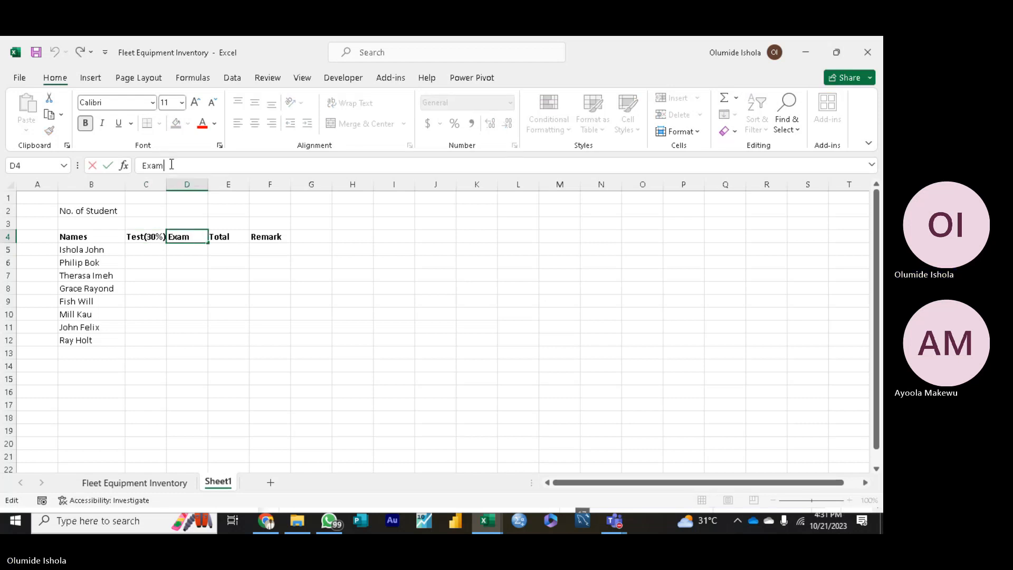
type("(")
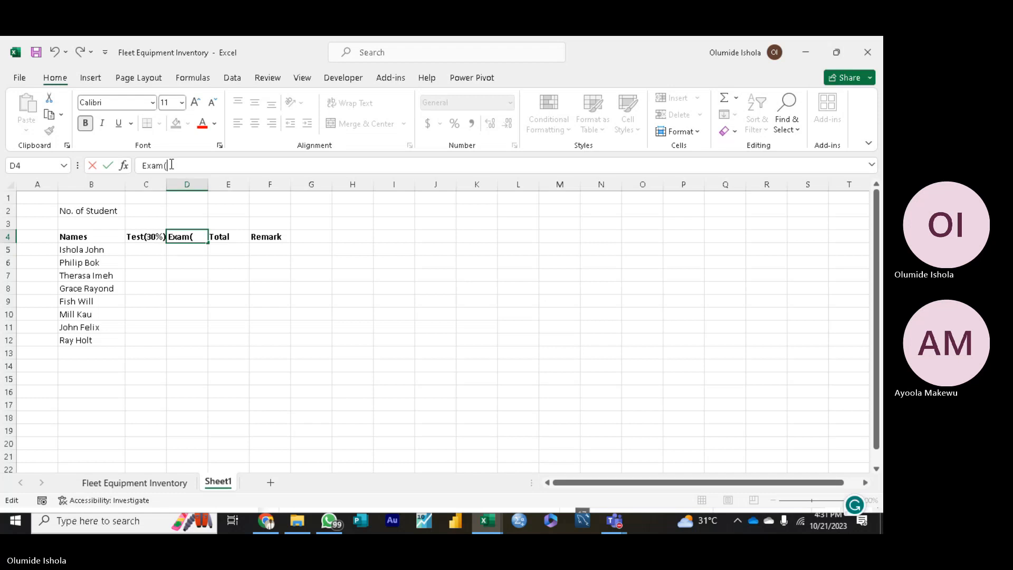
type("100")
key("BackSpace")
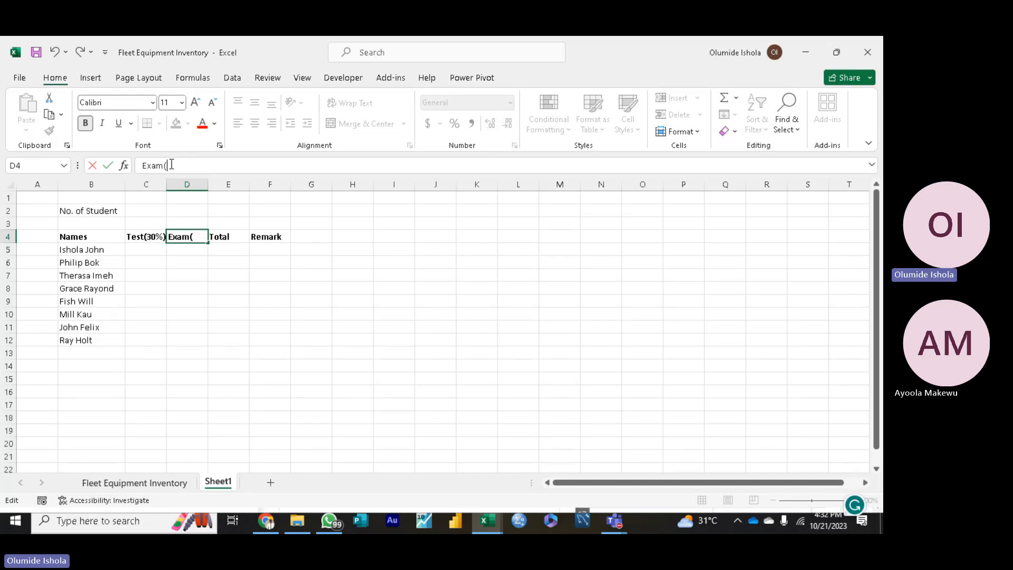
type("7")
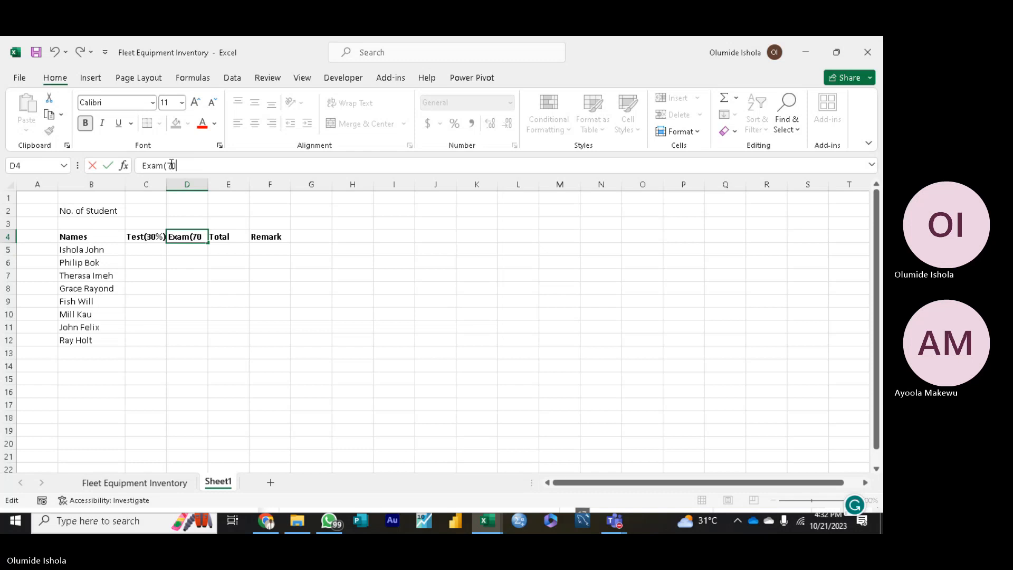
type("0")
key("Return")
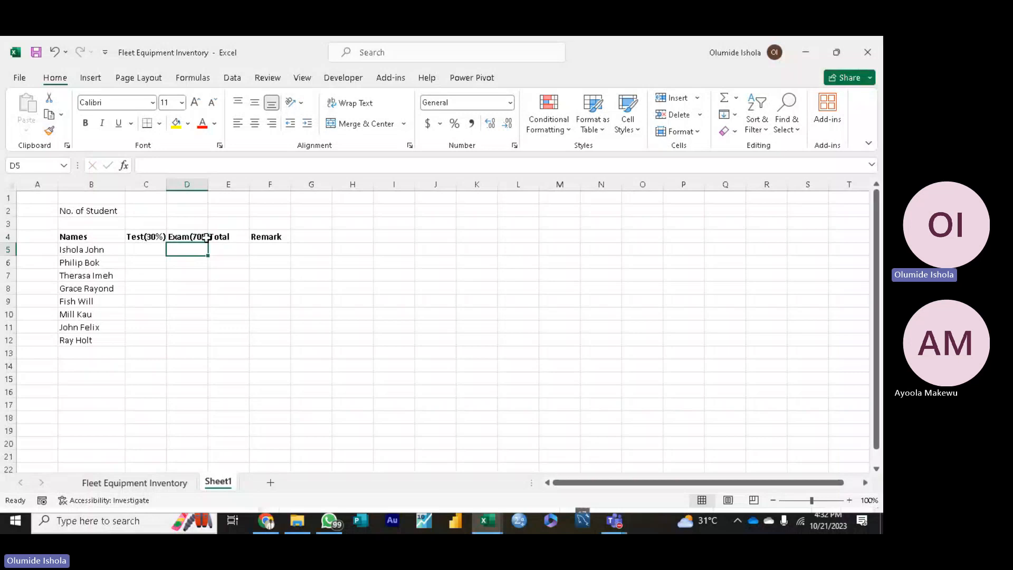
left_click(206, 237)
left_click(182, 165)
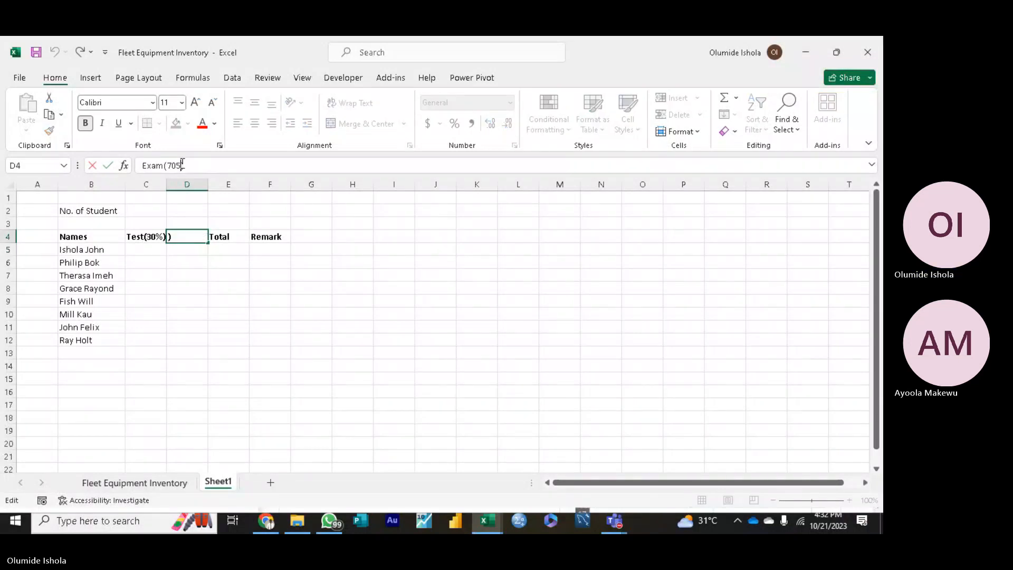
key("BackSpace")
type("%")
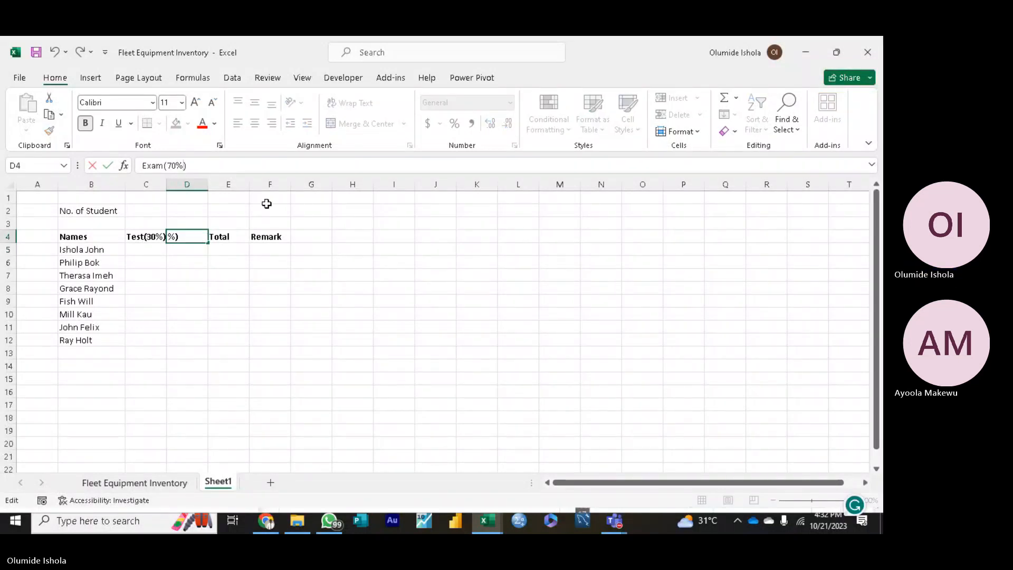
Step: Extend the Total heading in E4 to Total(100) and widen column E slightly to fit it
left_click(243, 235)
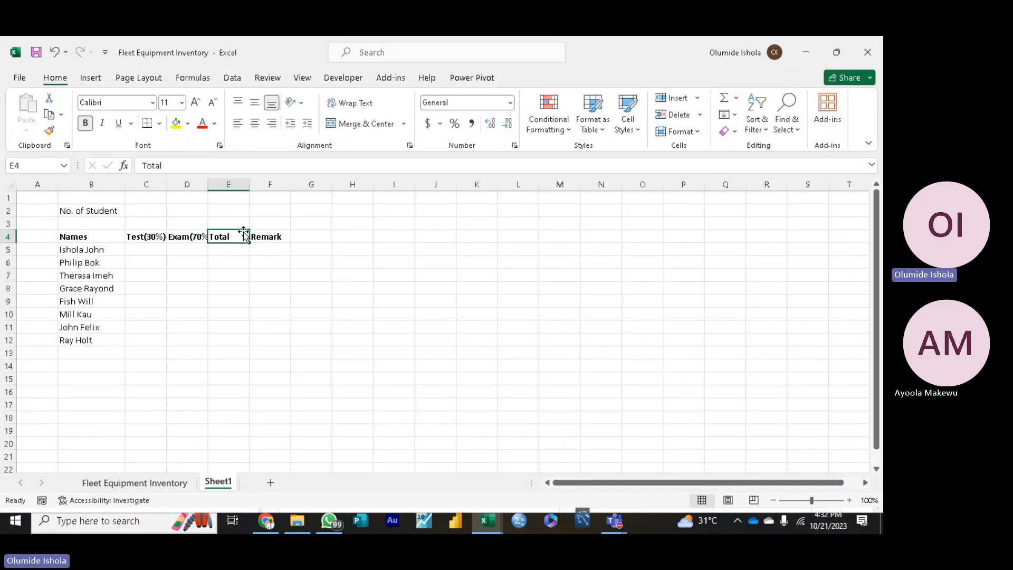
left_click(173, 166)
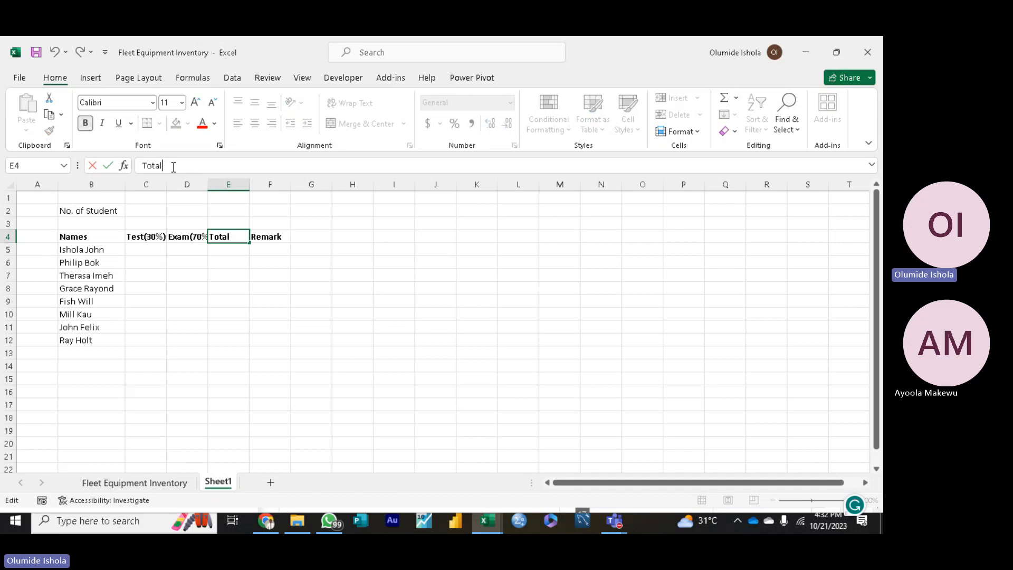
type("(100")
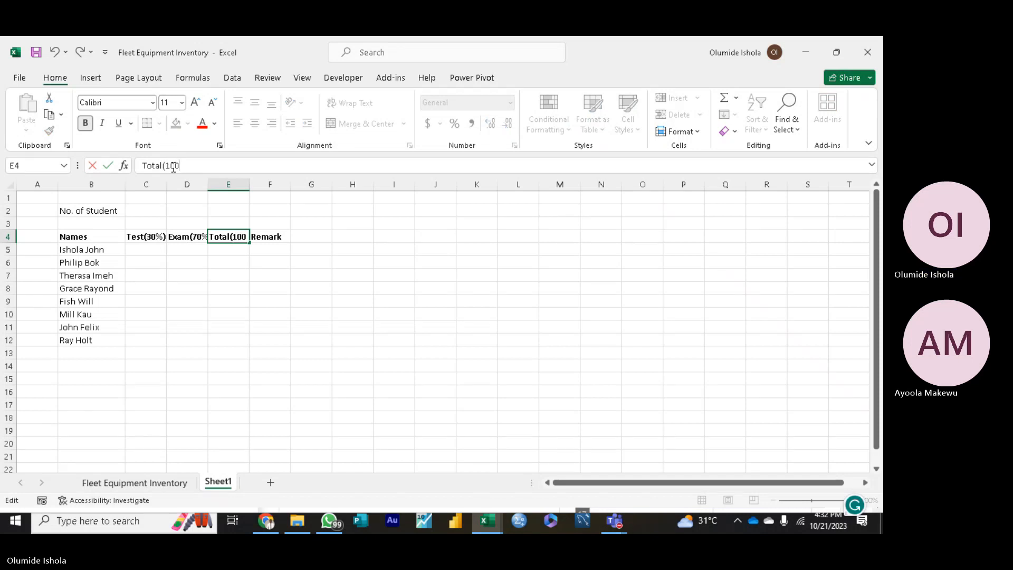
type(")")
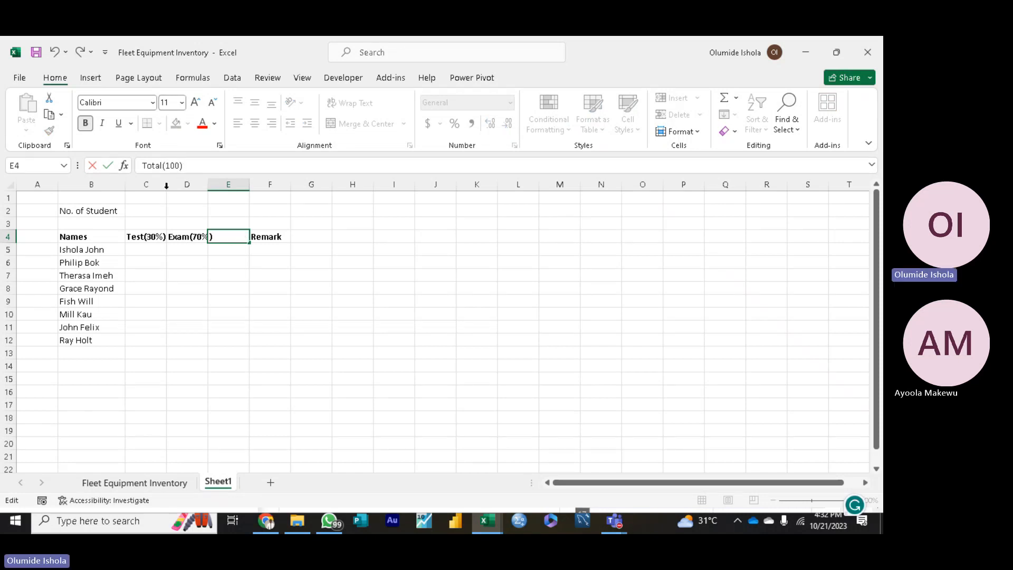
left_click(149, 251)
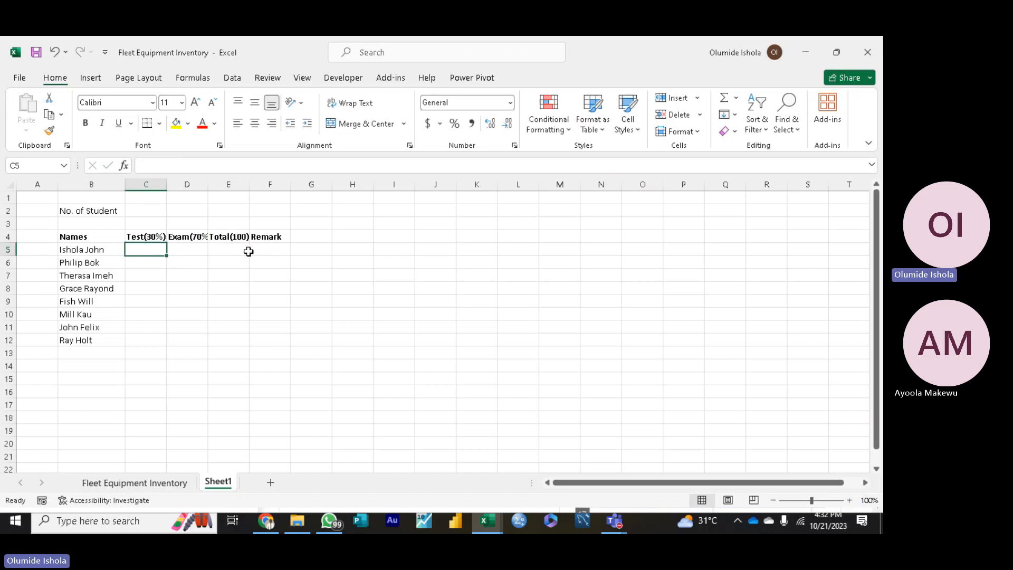
left_click_drag(247, 184, 256, 183)
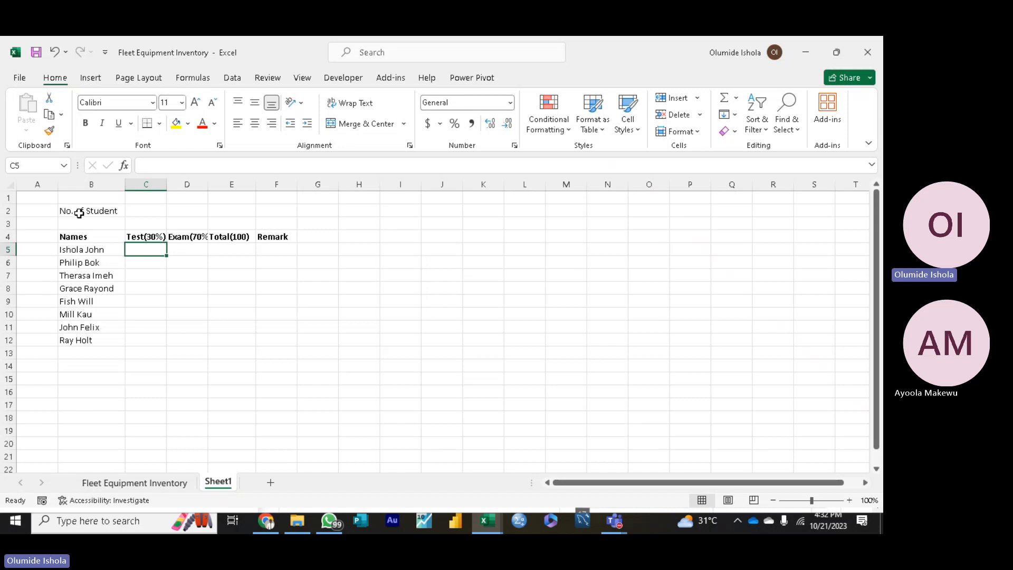
Step: Enter the formula =COUNT(B5:B12) in C2, beside the No. of Student label
left_click(143, 210)
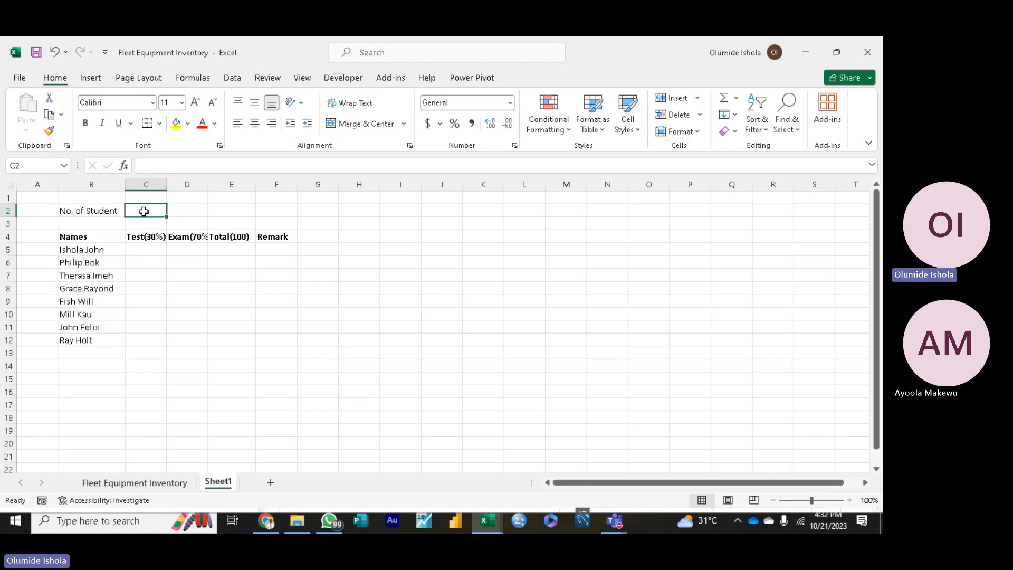
type("=cou")
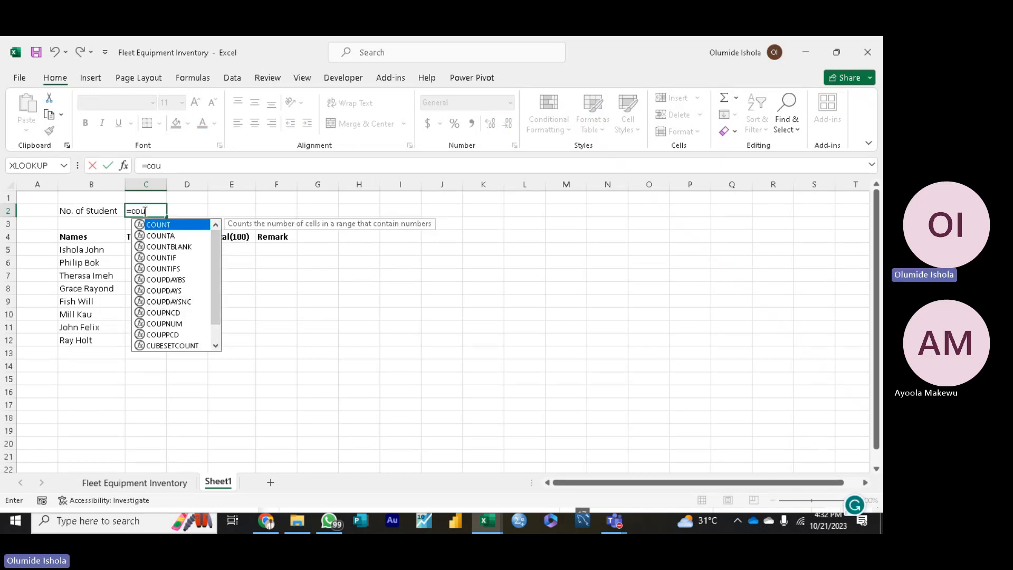
key("Tab")
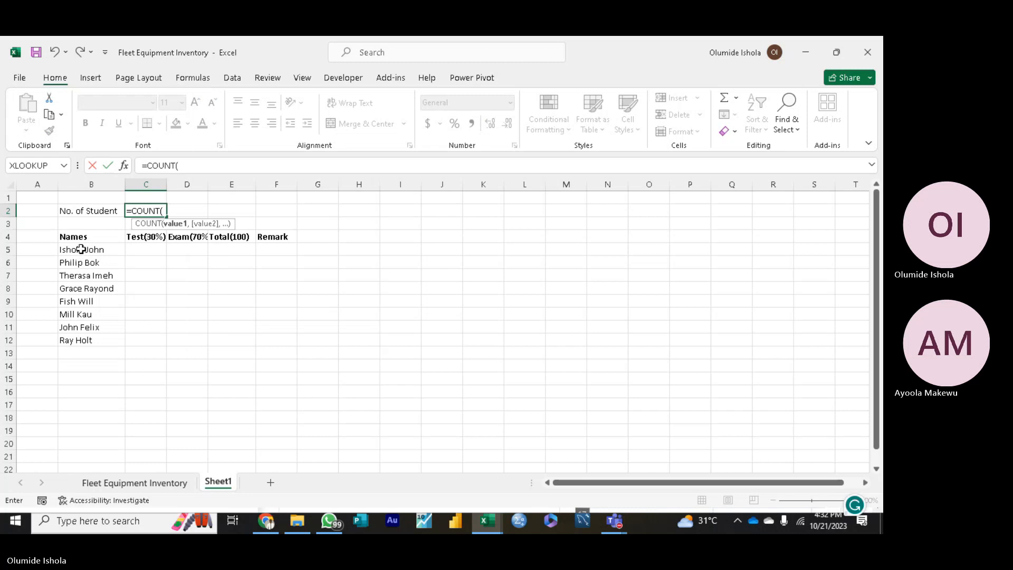
left_click_drag(81, 248, 83, 340)
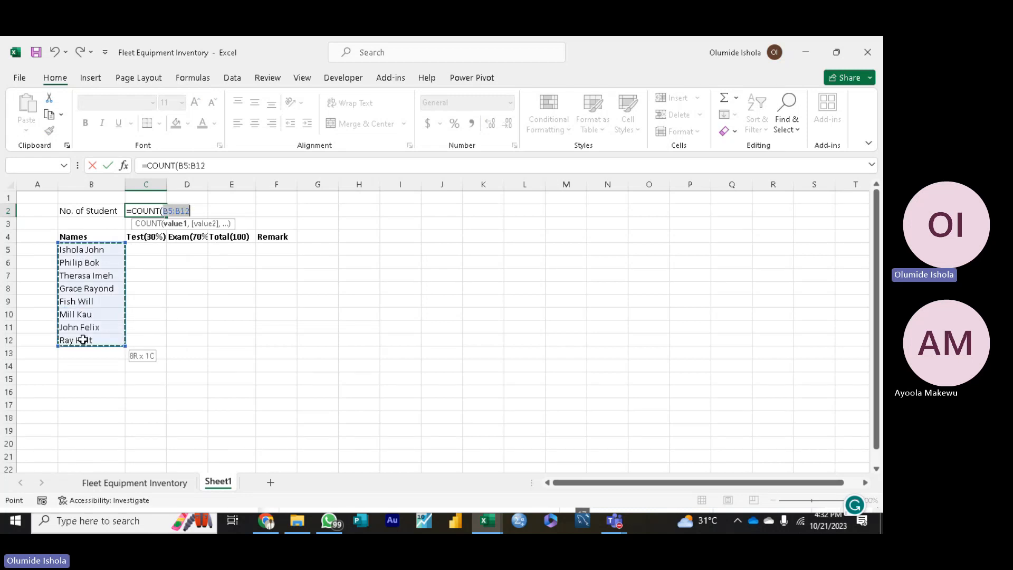
type(")")
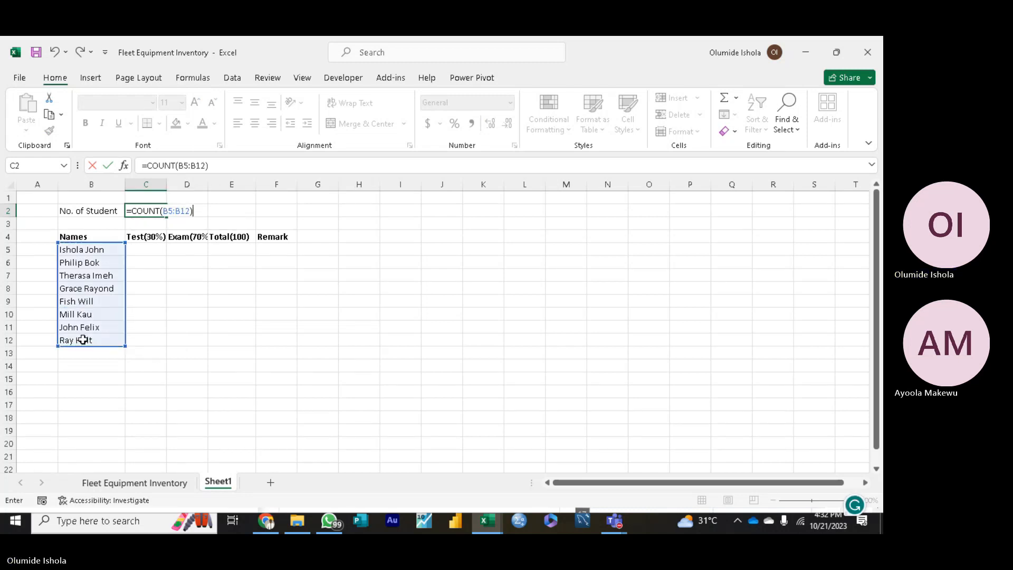
key("Return")
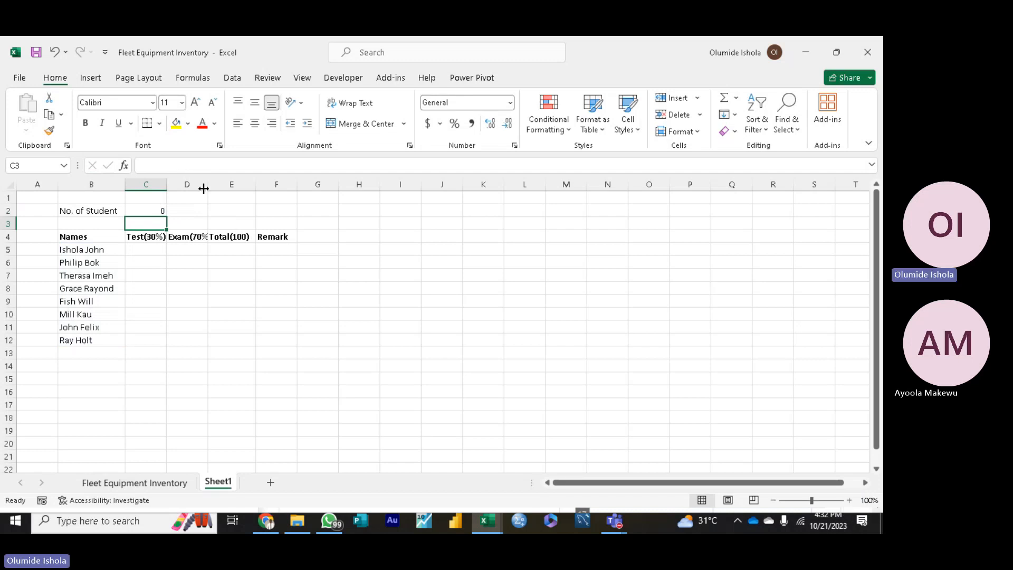
Step: Change the function in C2 to COUNTA so the formula reads =COUNTA(B5:B12)
left_click(149, 211)
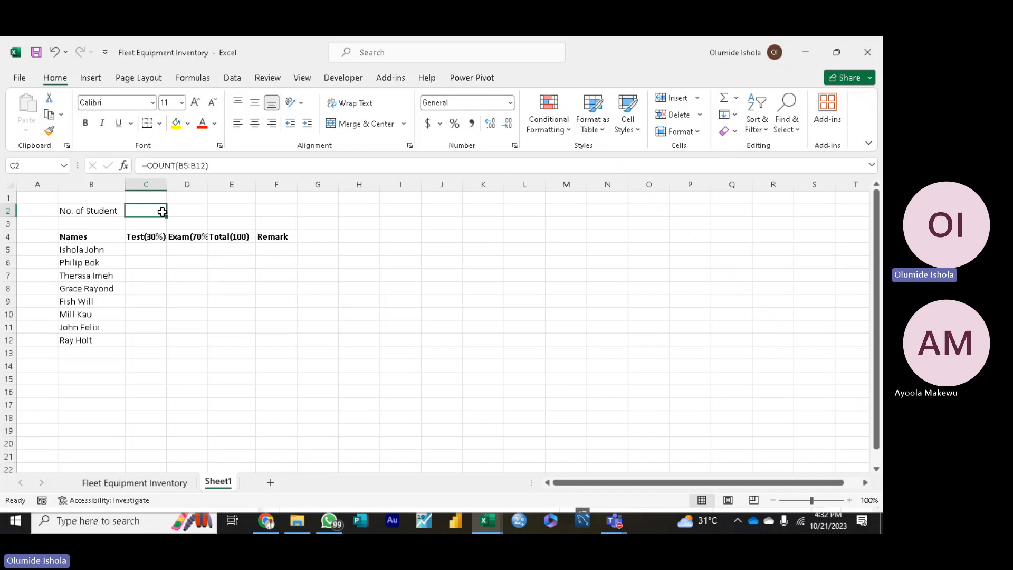
left_click(176, 166)
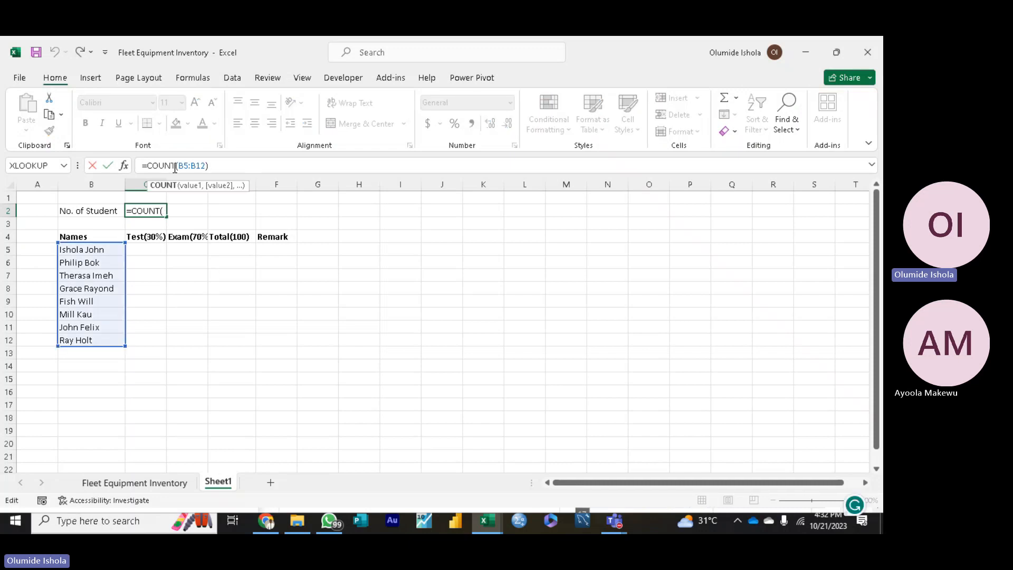
type("A")
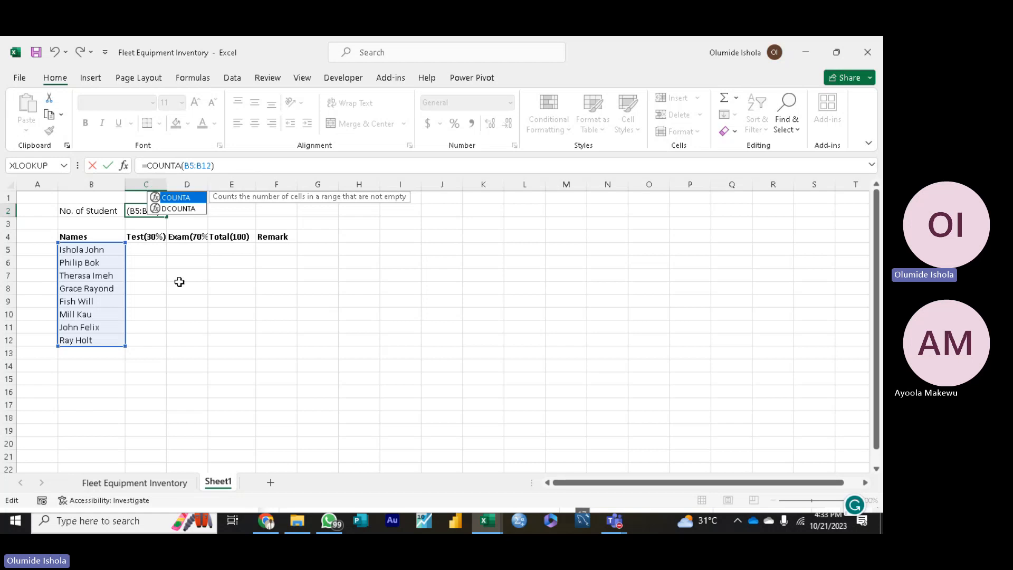
key("Return")
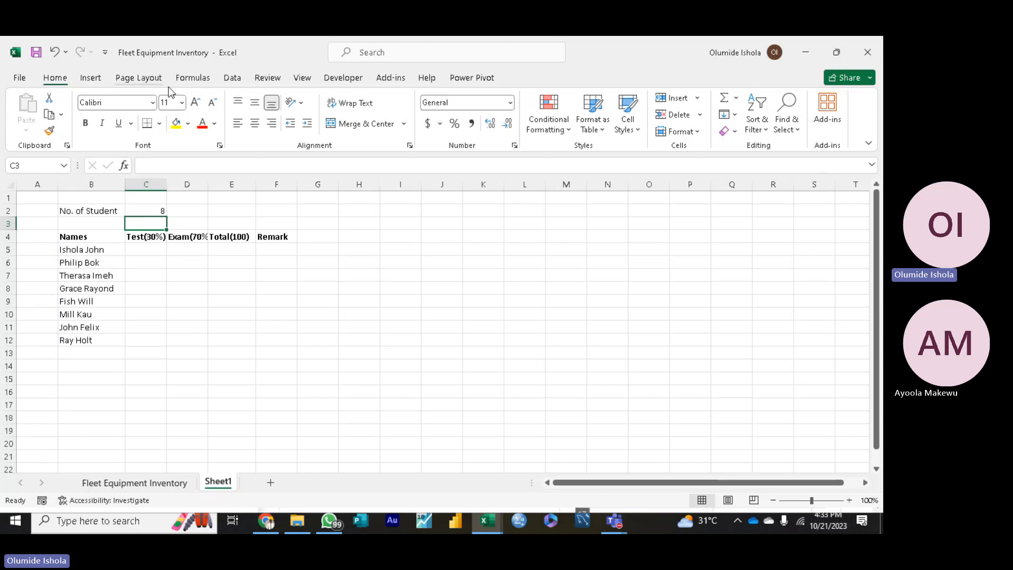
left_click(152, 211)
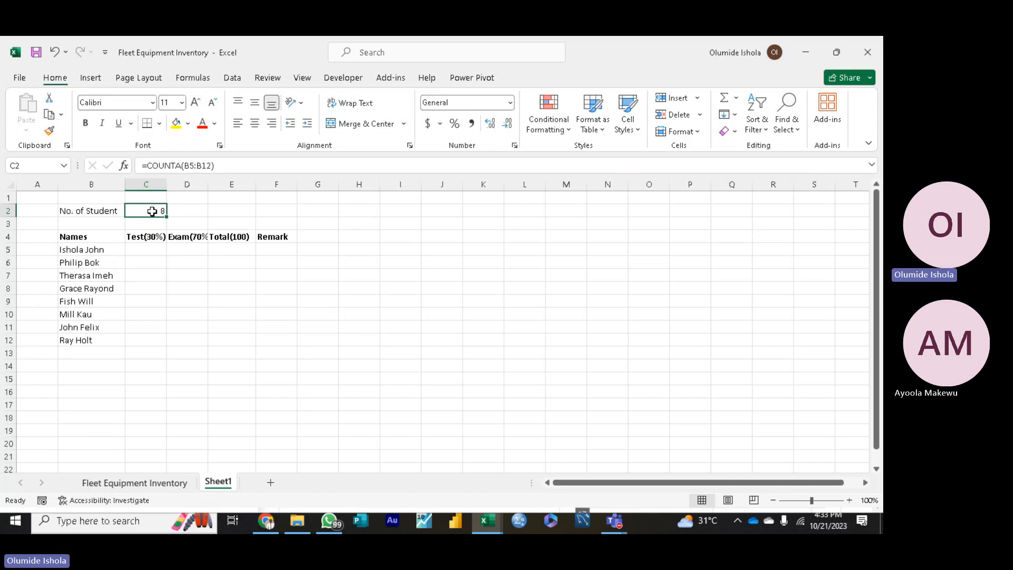
Step: Make the No. of Student label in row 2 bold
left_click_drag(56, 211, 85, 211)
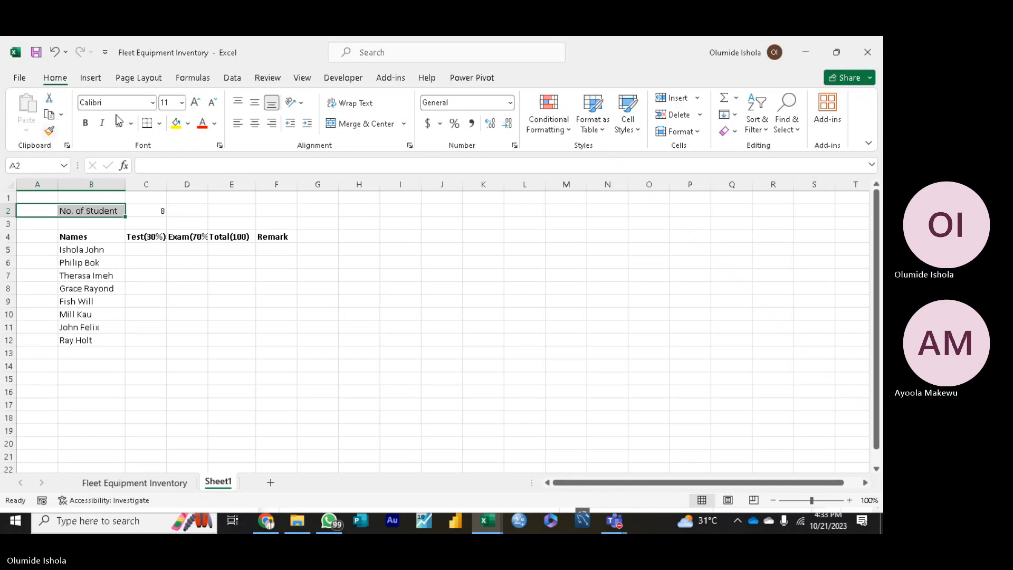
left_click(85, 123)
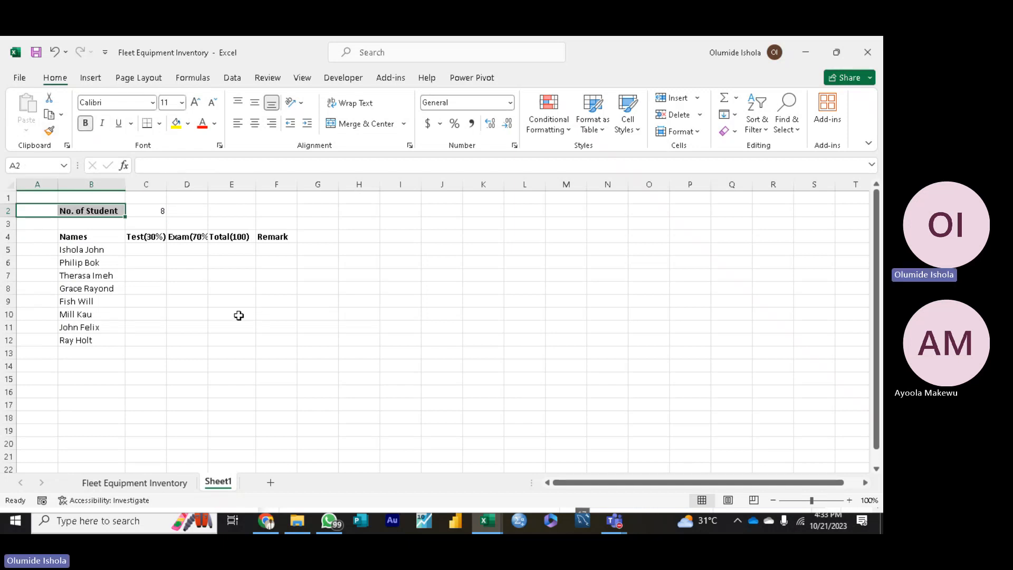
left_click(218, 312)
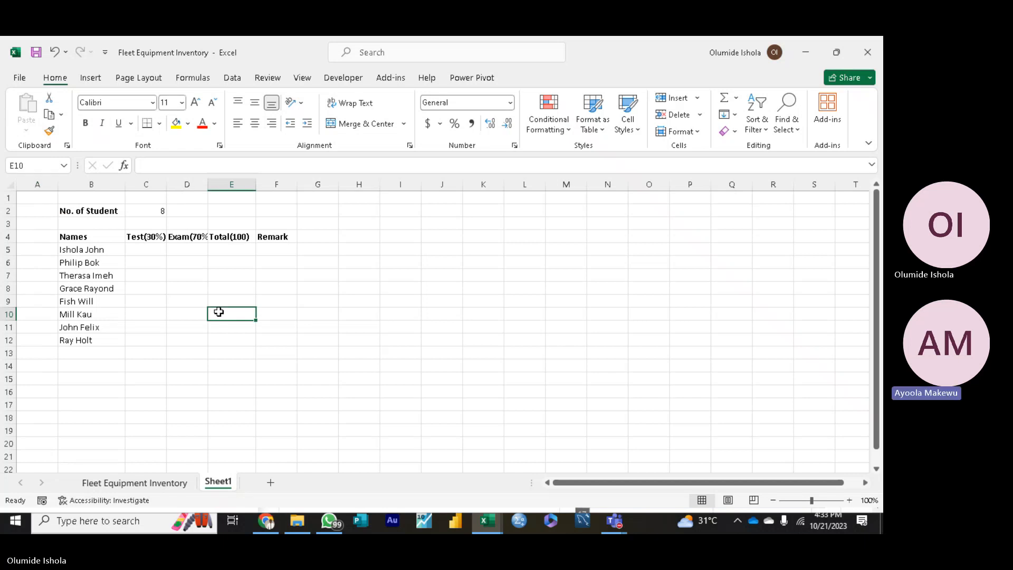
Step: Examine the descriptions of the COUNT-family functions using a trial =COUN entry in I10, clear that cell, and review the formula in C2
left_click(150, 211)
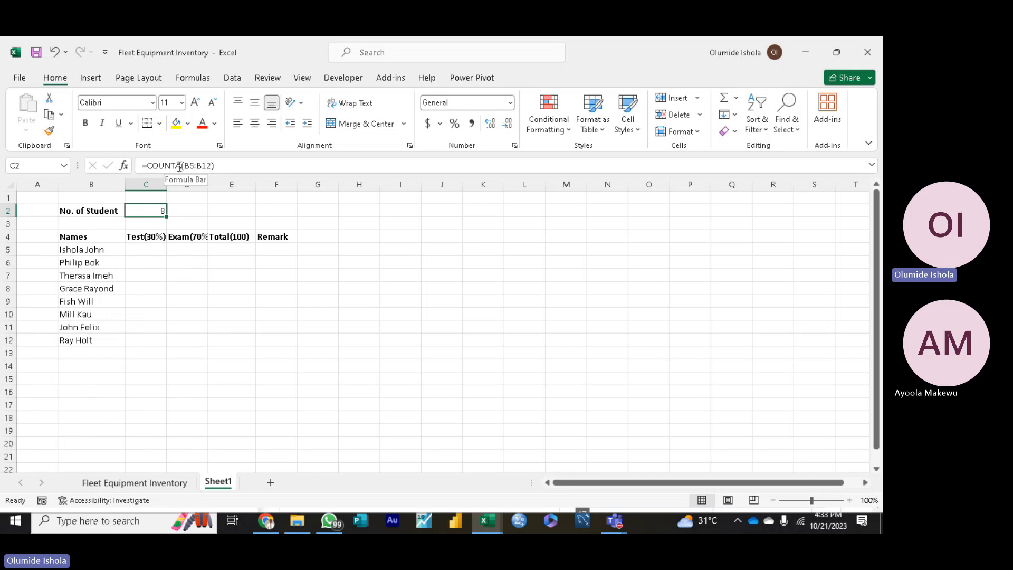
left_click(410, 311)
type("=")
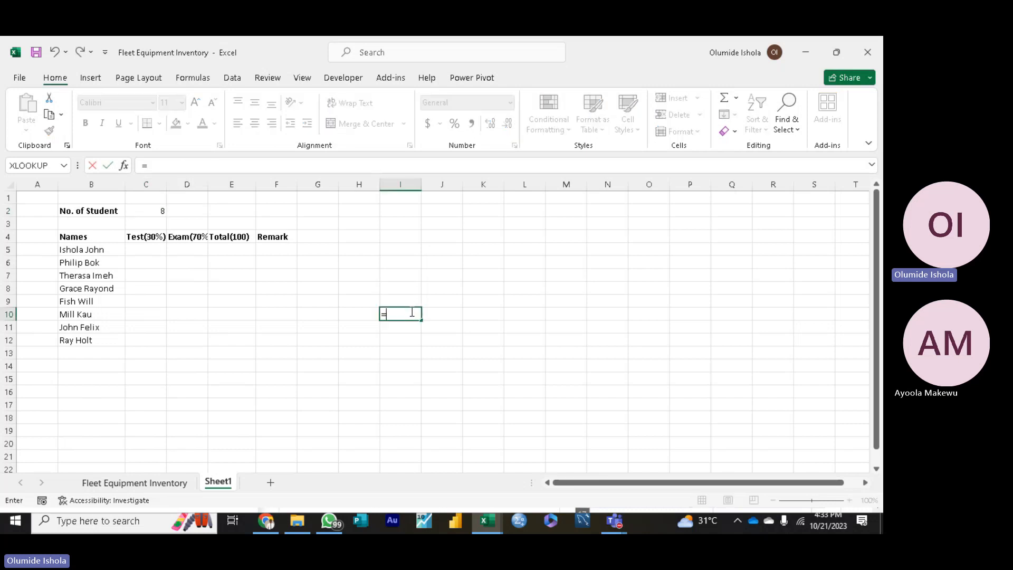
type("COUN")
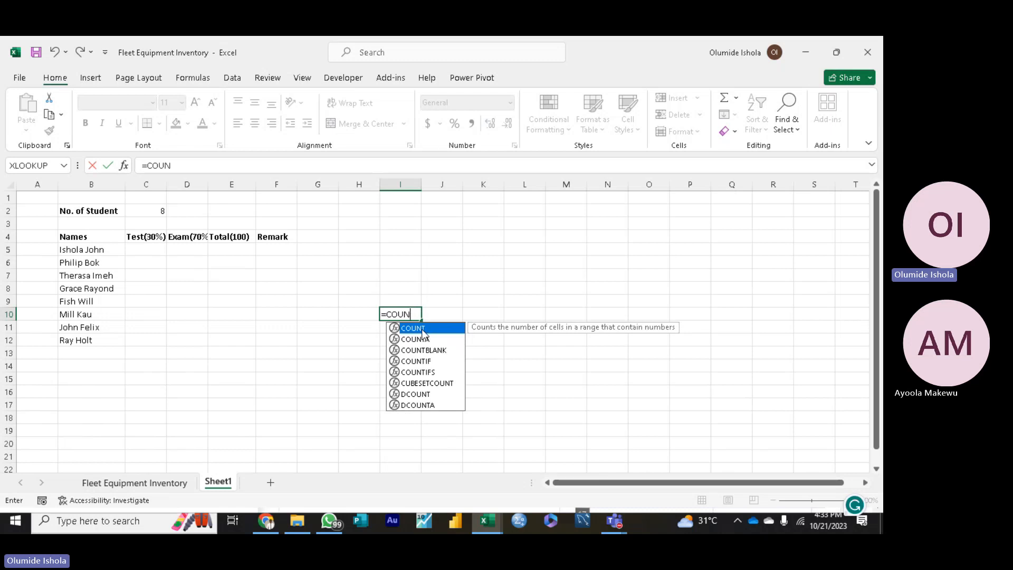
left_click(426, 339)
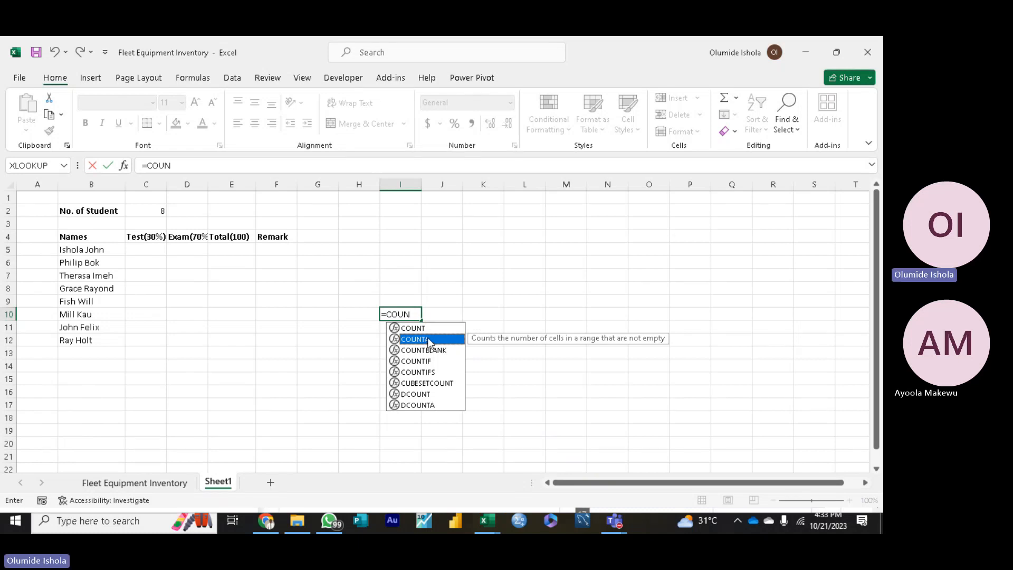
left_click(430, 350)
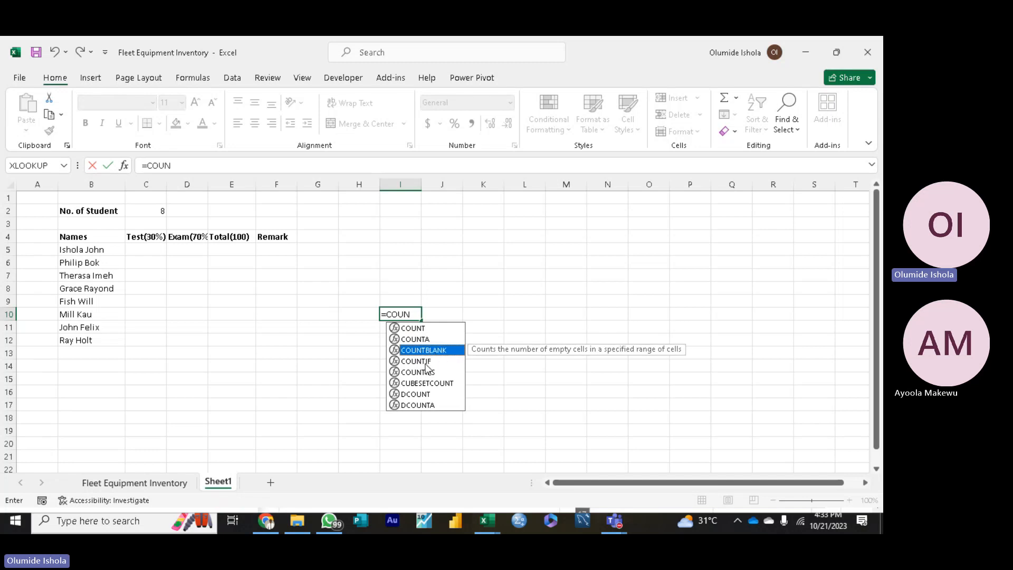
left_click(426, 363)
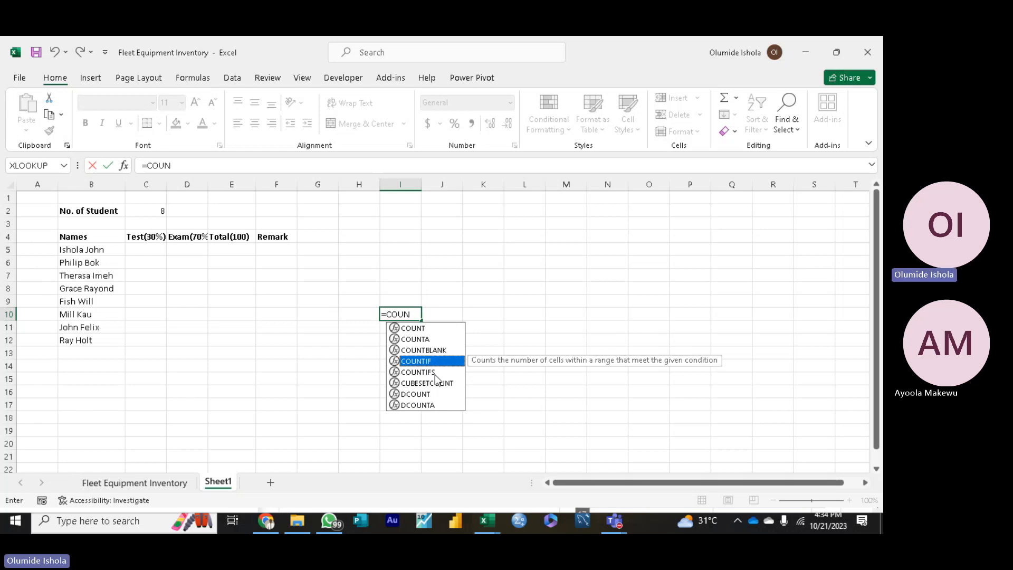
left_click(435, 373)
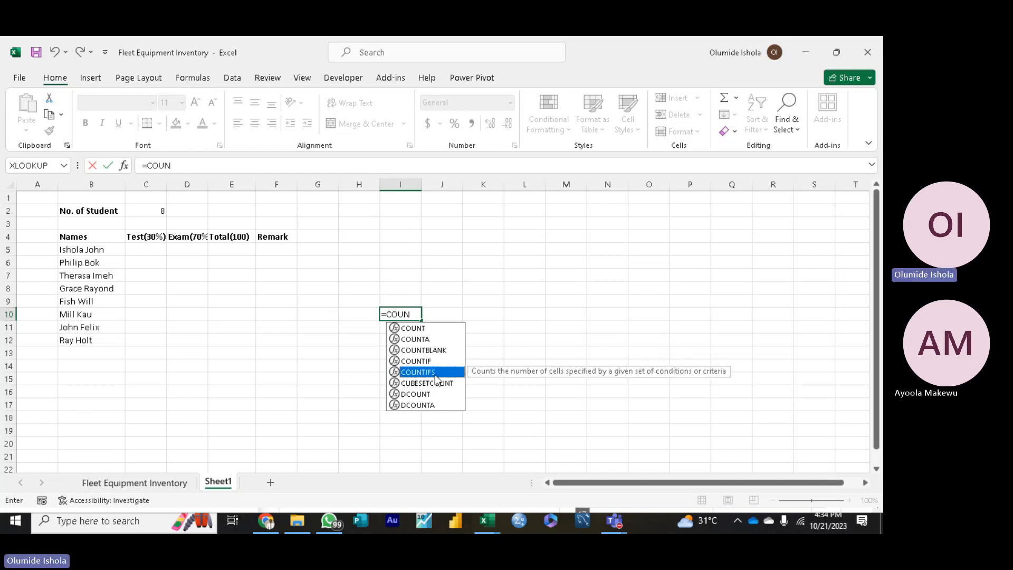
left_click(423, 395)
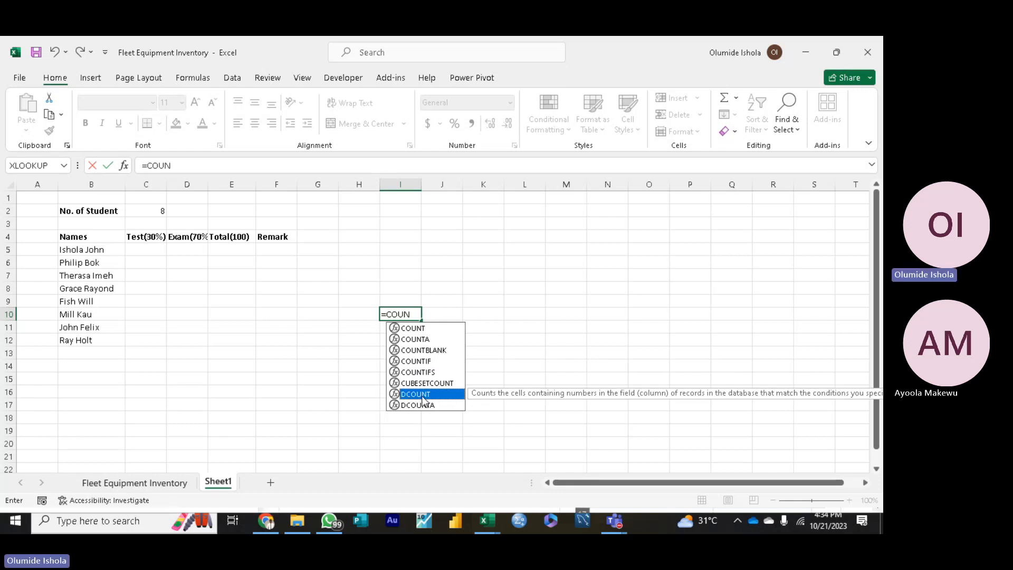
left_click(425, 329)
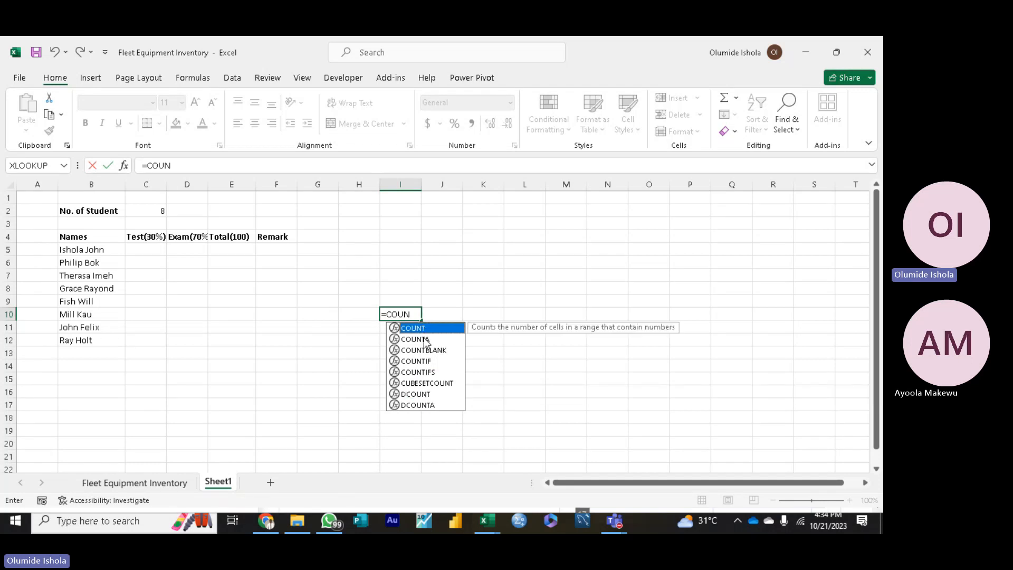
left_click(426, 339)
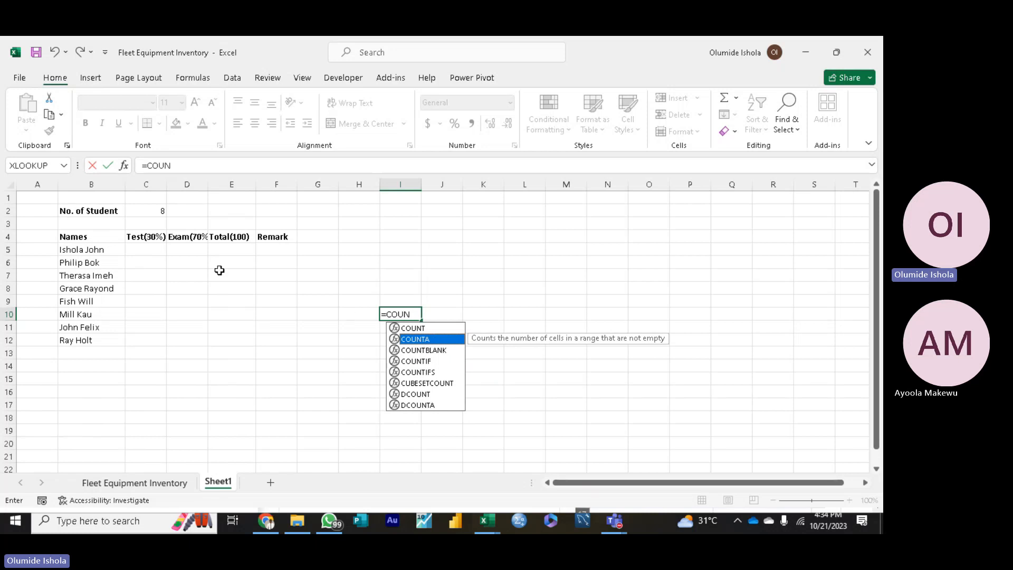
left_click(157, 216)
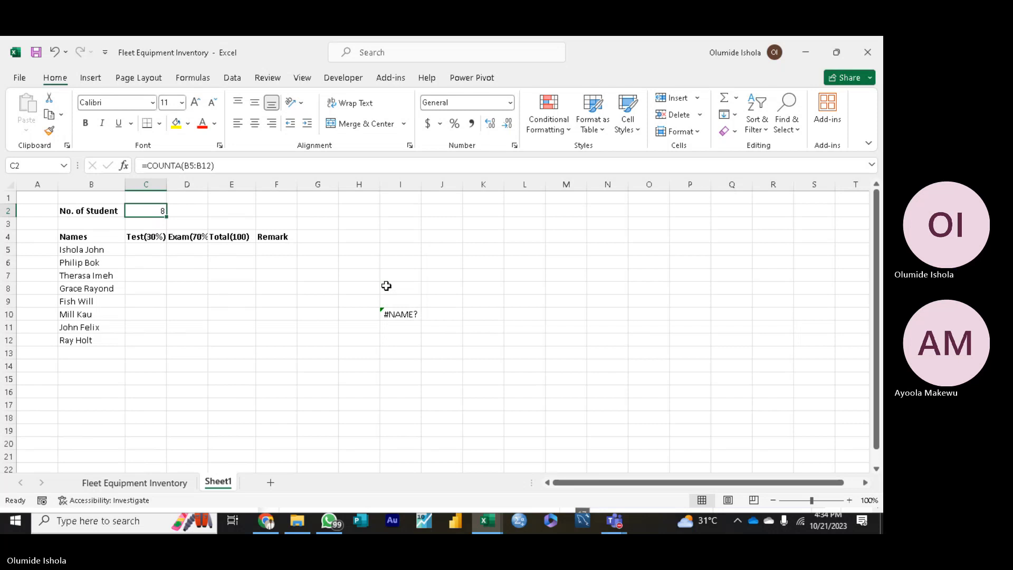
left_click(407, 314)
key("BackSpace")
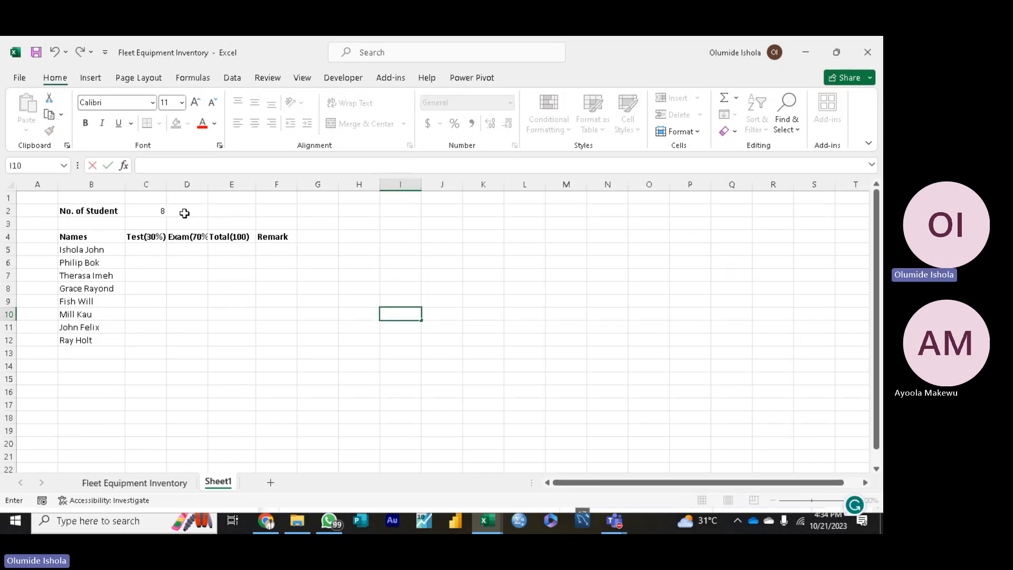
left_click(159, 211)
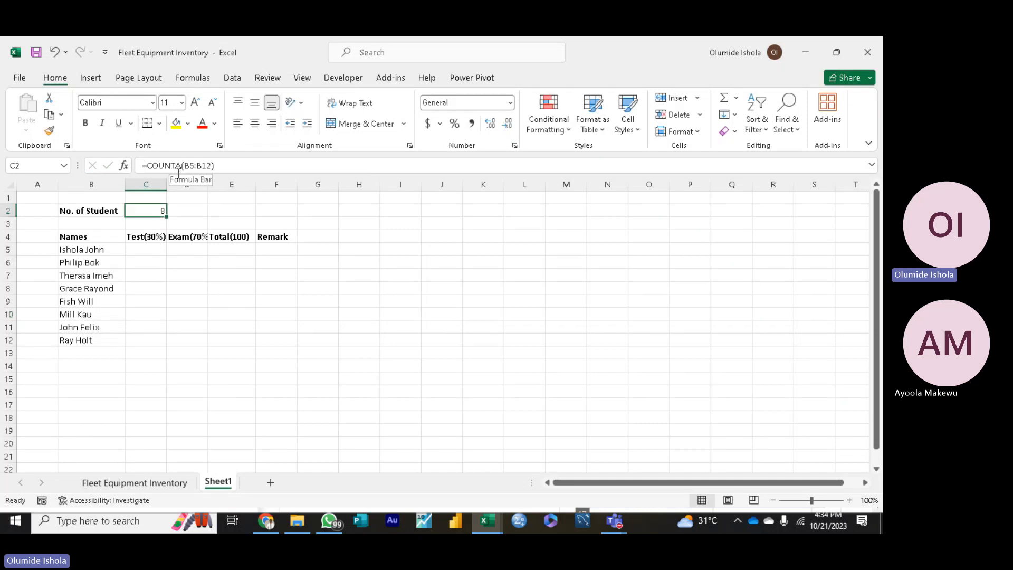
Step: Extend the Names column with two more students by entering their full names in B13 and B14
left_click(76, 354)
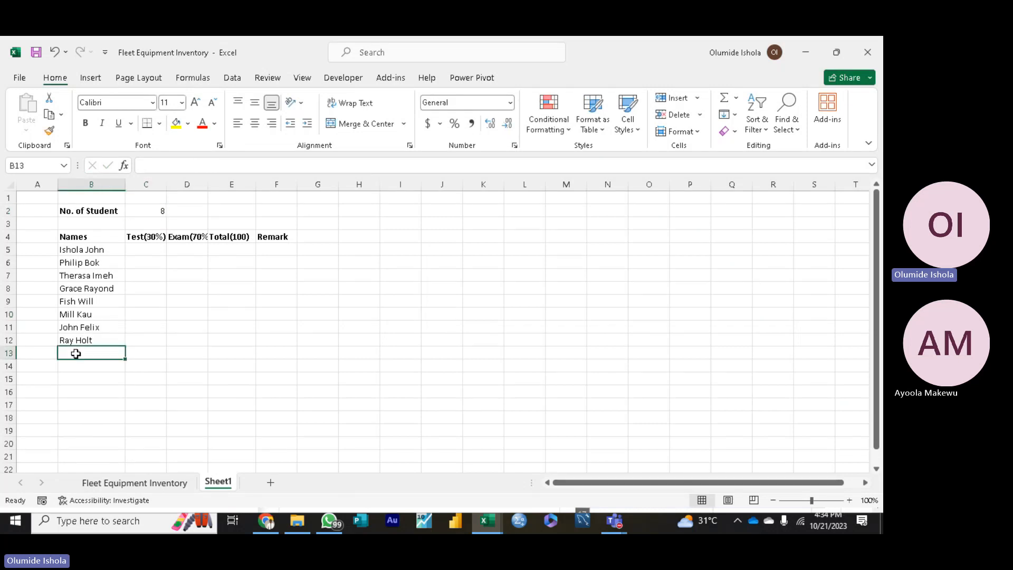
type("Shol")
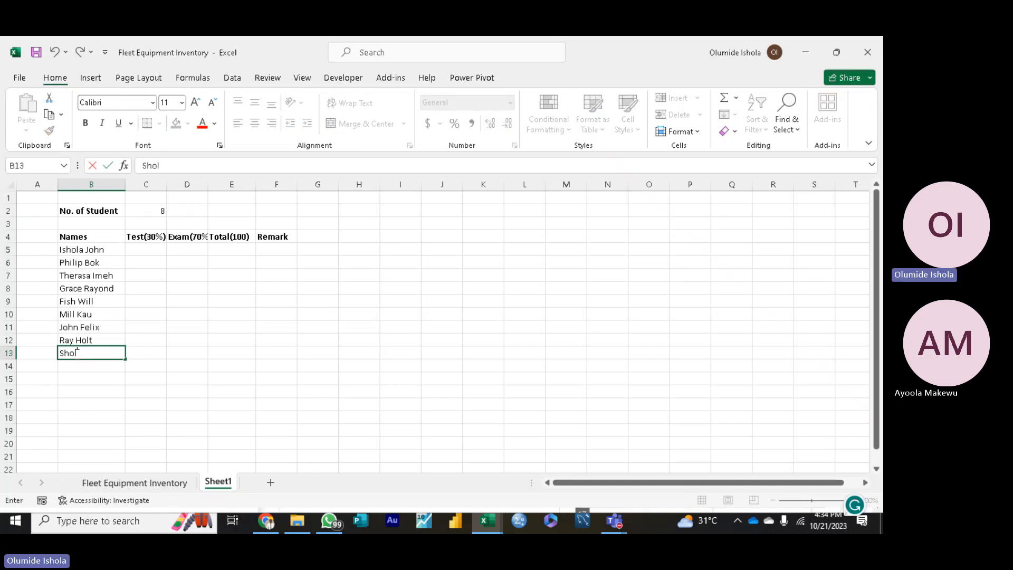
type("a ")
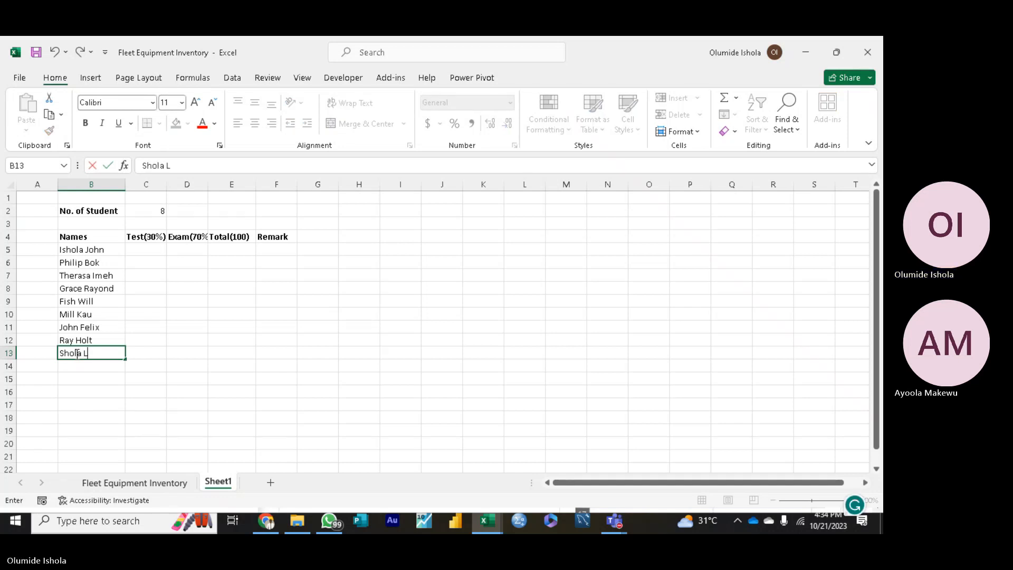
type("Lw")
key("BackSpace")
type("awal")
key("Return")
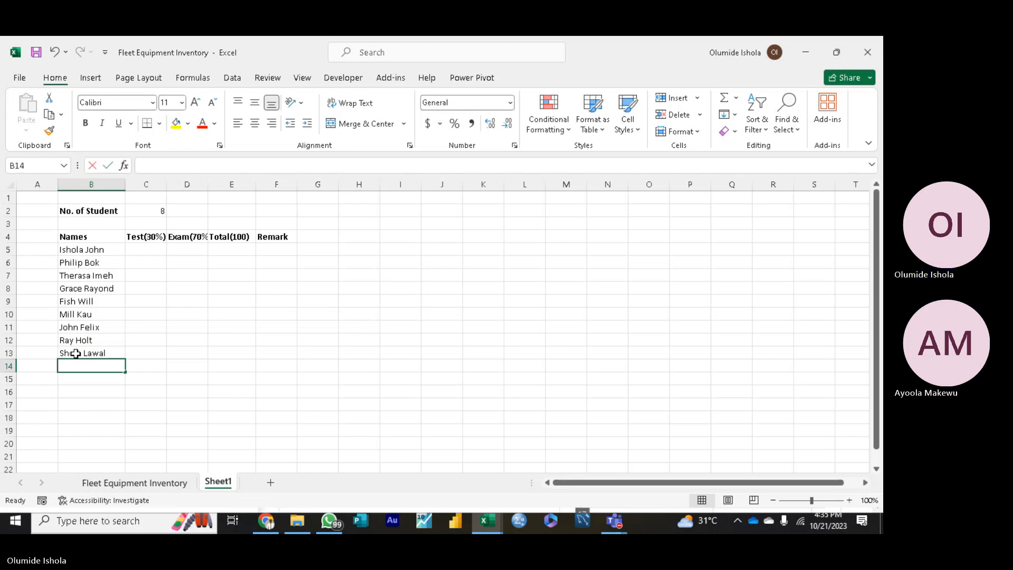
type("J")
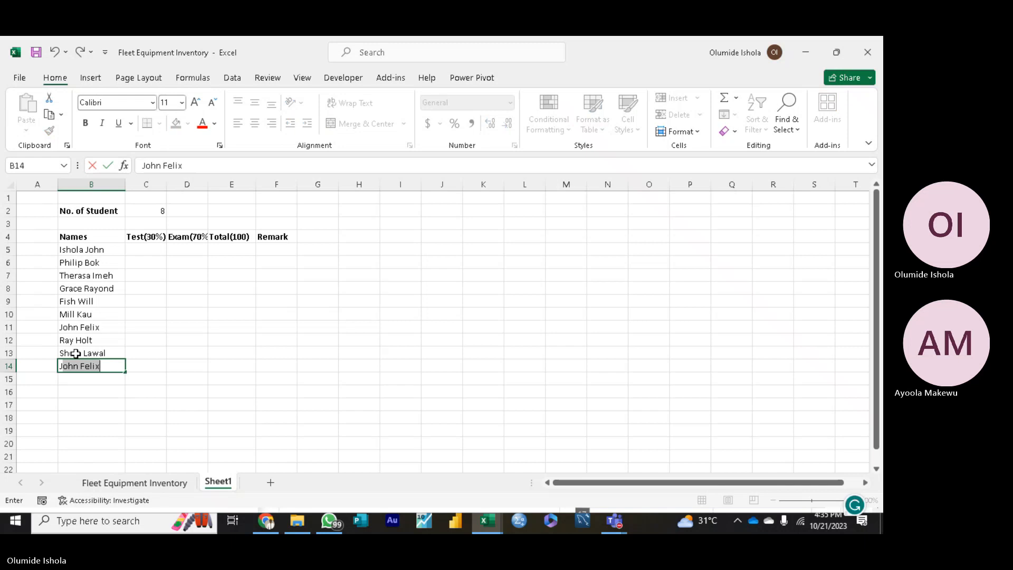
type("ake")
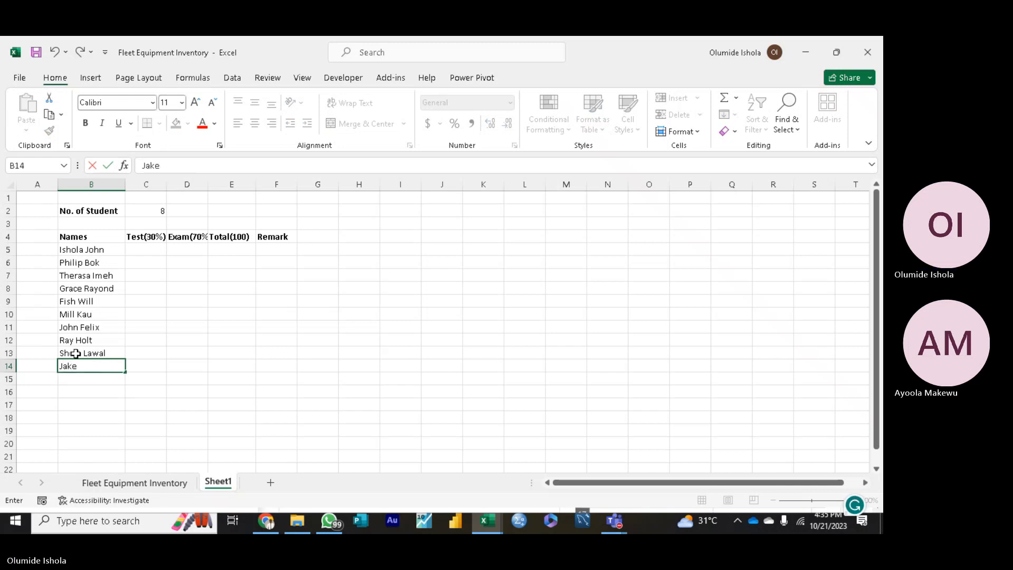
type(" Lake")
key("Return")
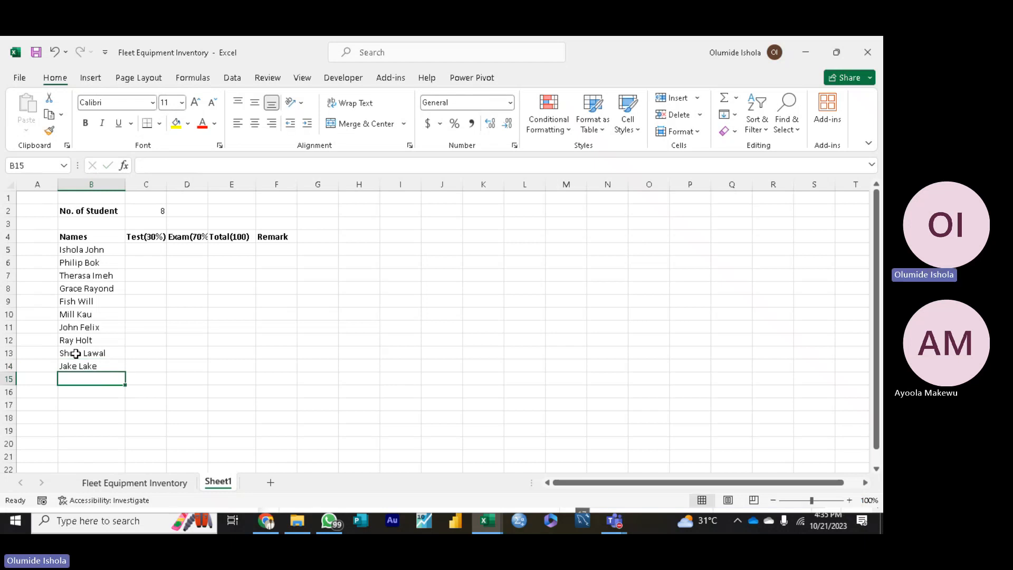
Step: Enter the full names of two additional students in B15 and B16 of the Names column
type("B")
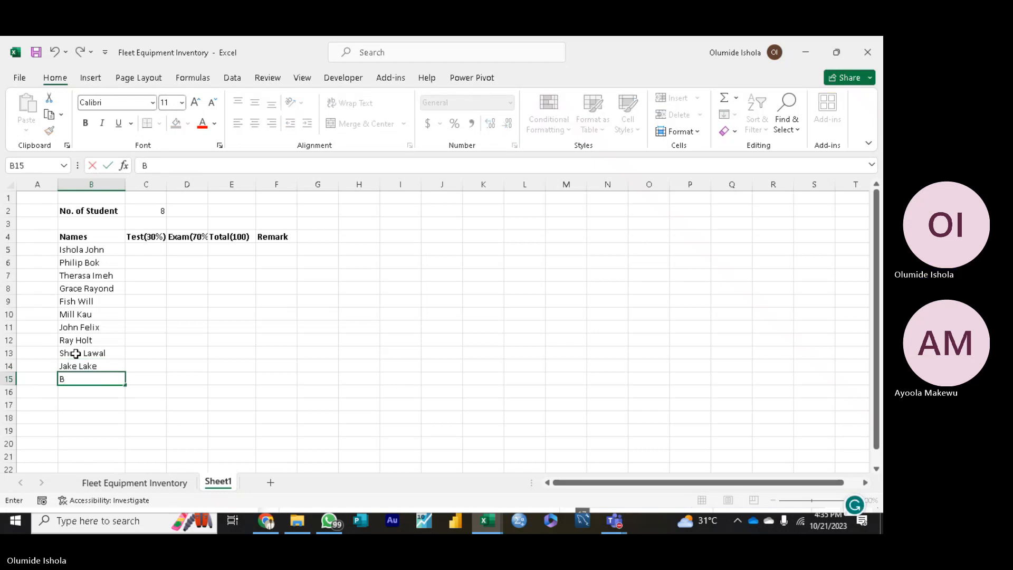
type("olt L")
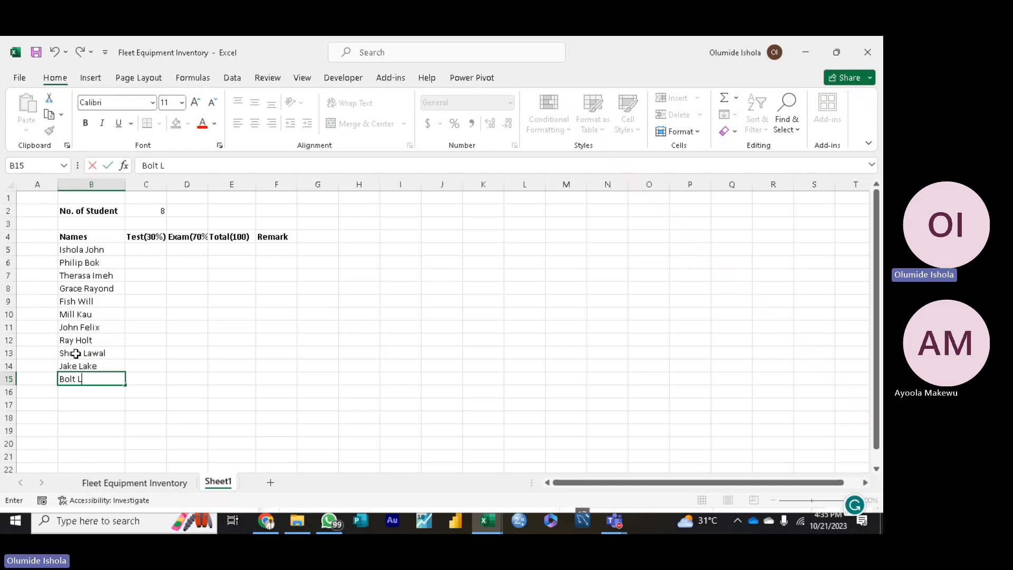
type("ee")
key("Return")
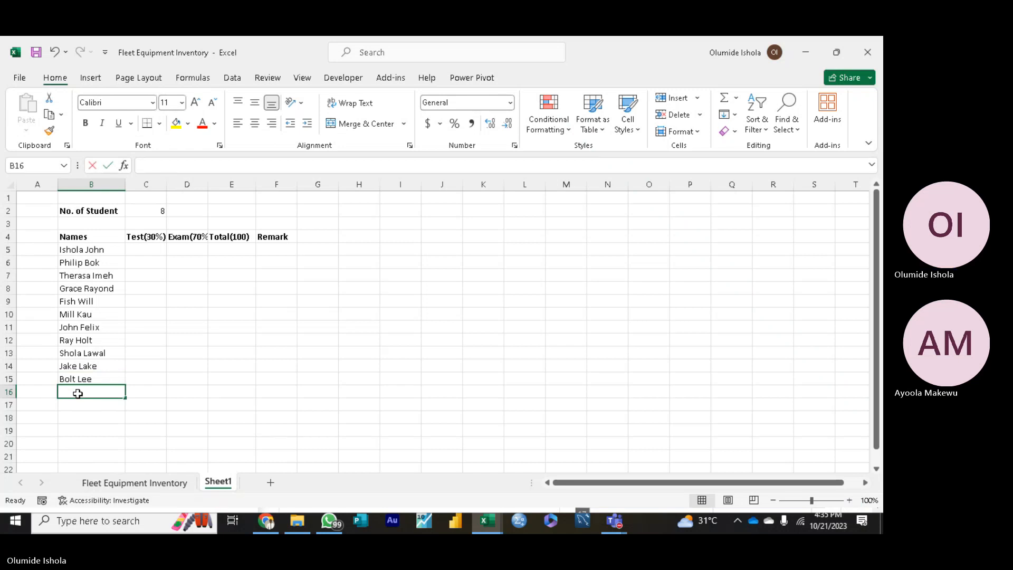
type("Thom")
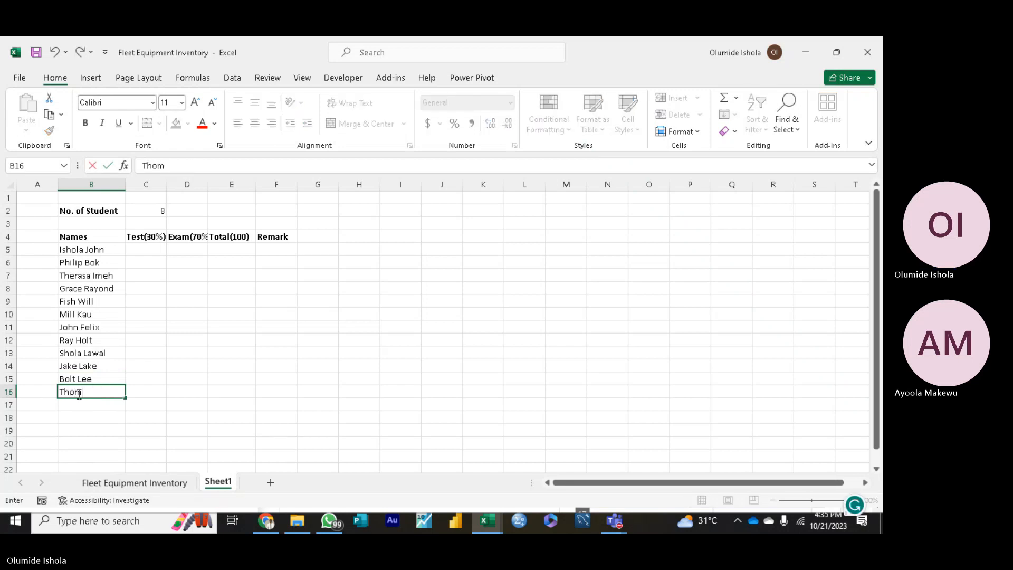
type("pson ")
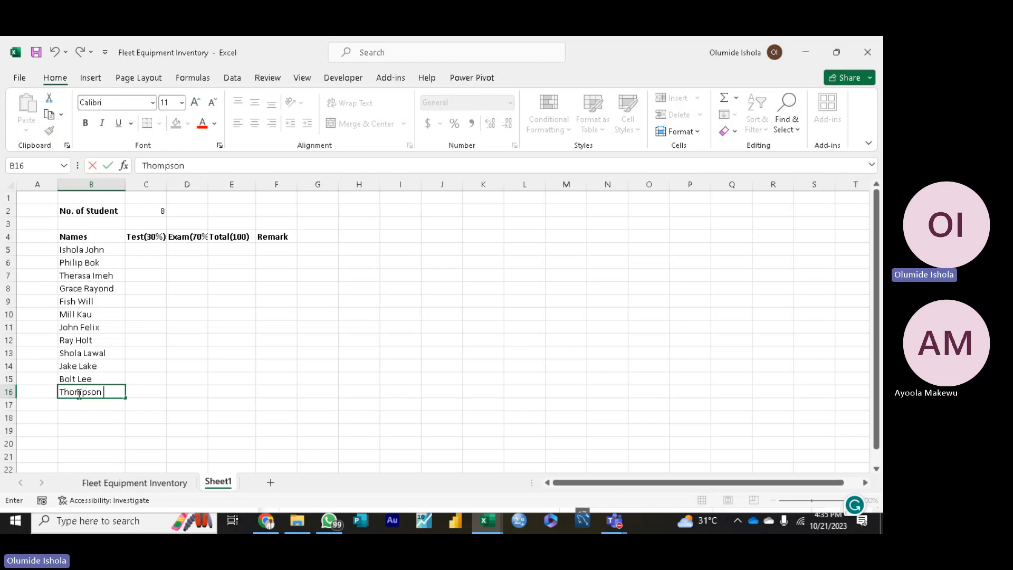
type("May")
key("Return")
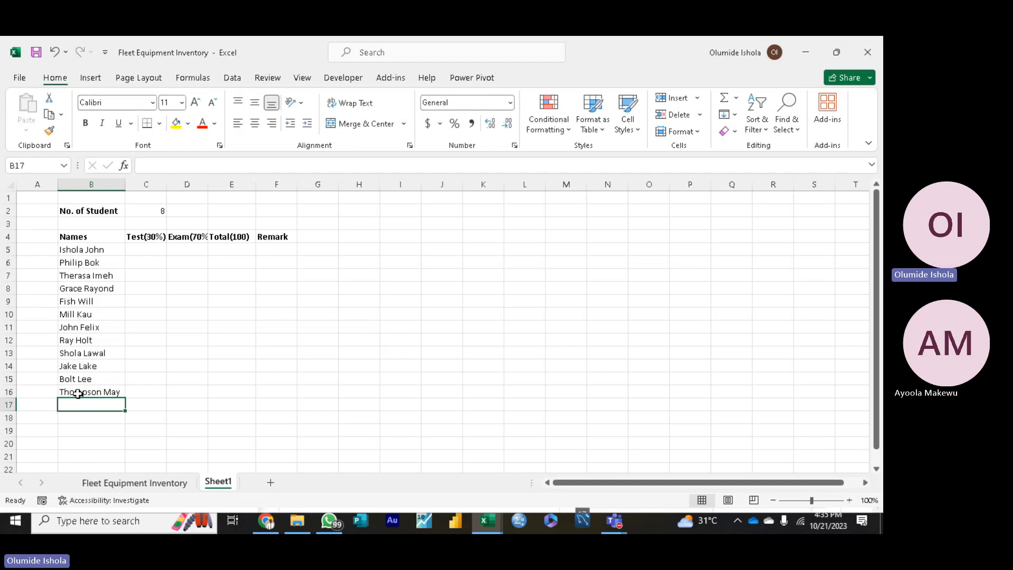
Step: Add another two students' full names to the Names column in B17 and B18
left_click(96, 249)
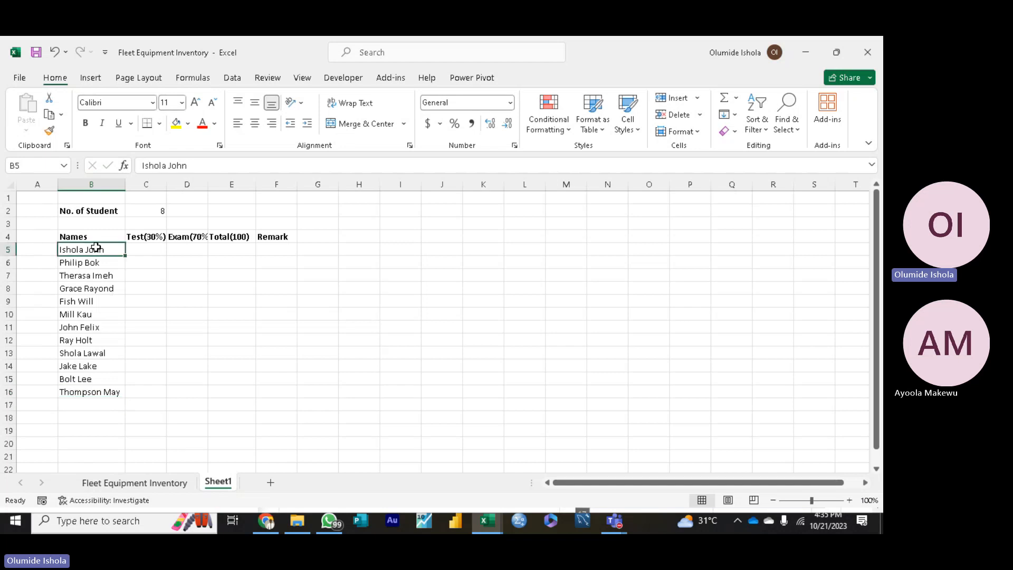
left_click(84, 405)
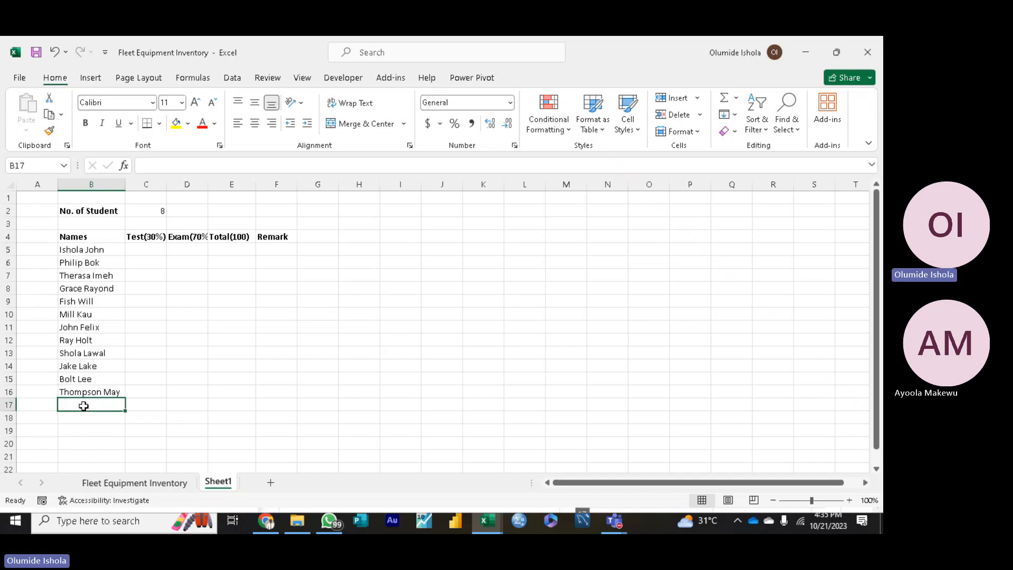
type("Drake")
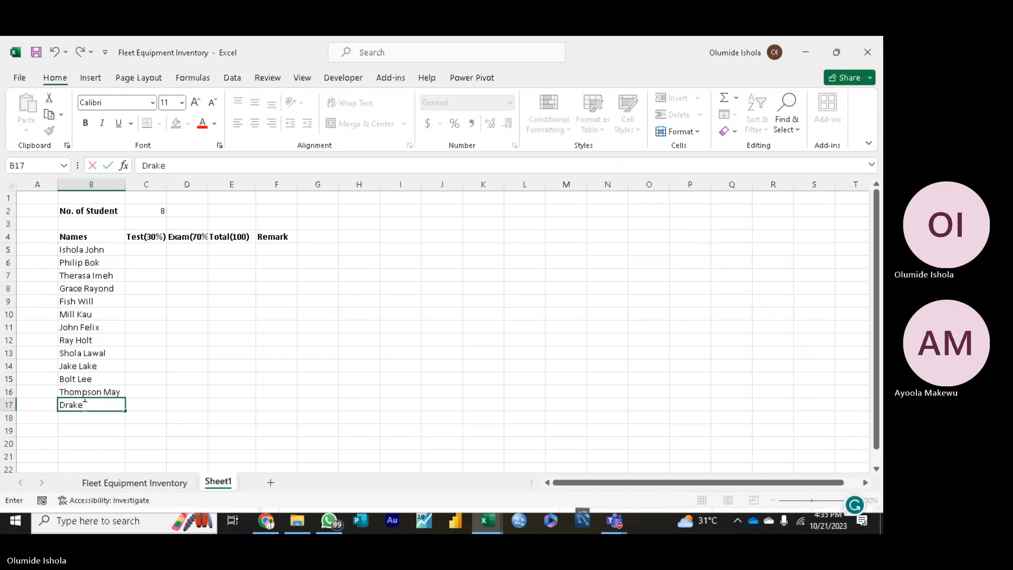
type(" Dane")
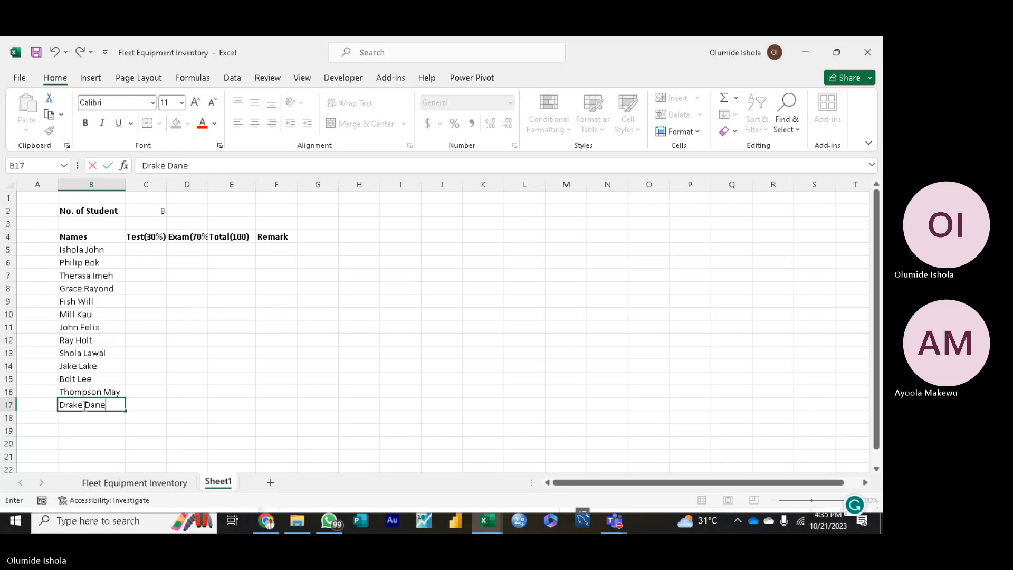
key("Return")
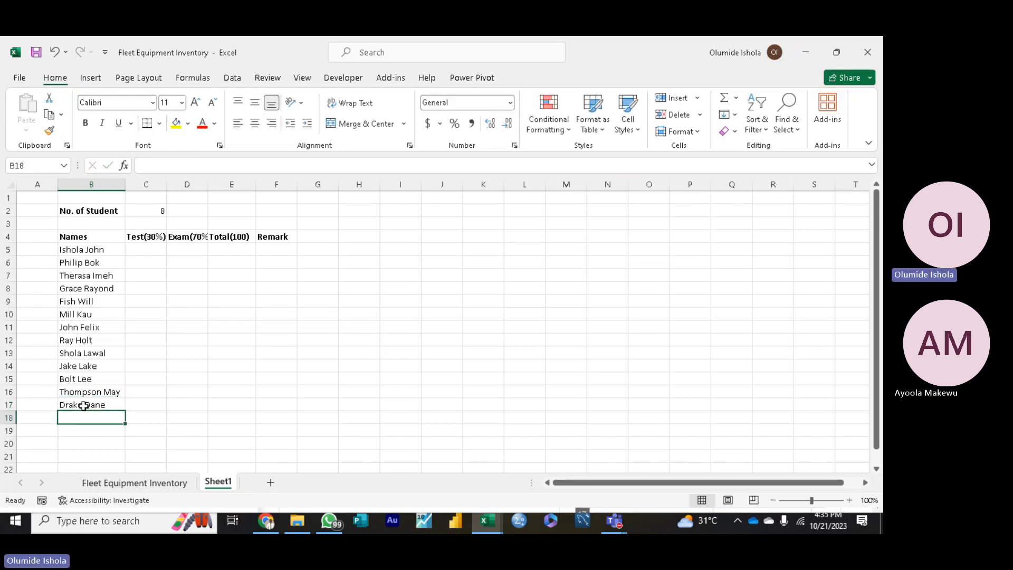
type("Blis")
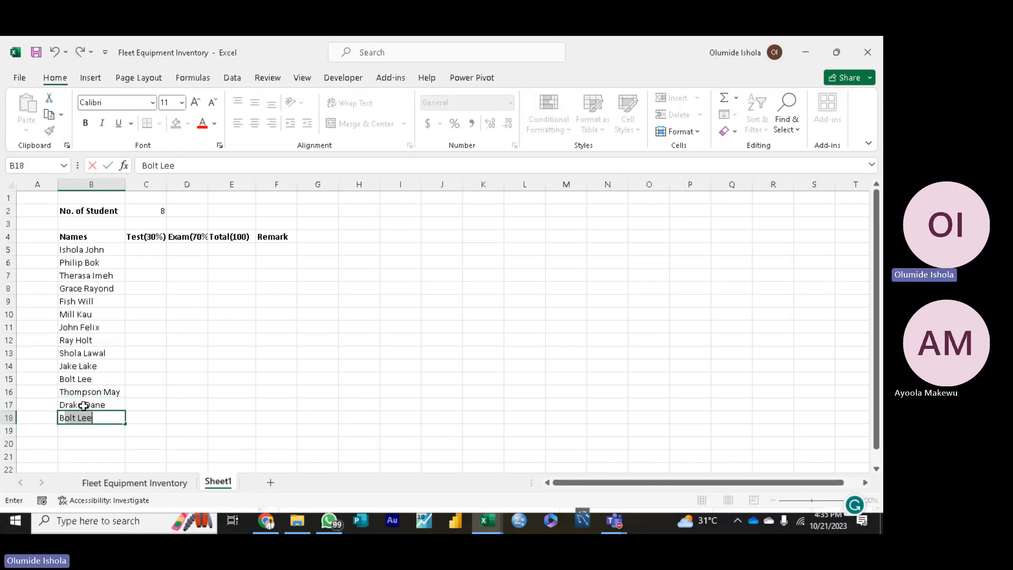
type("s ")
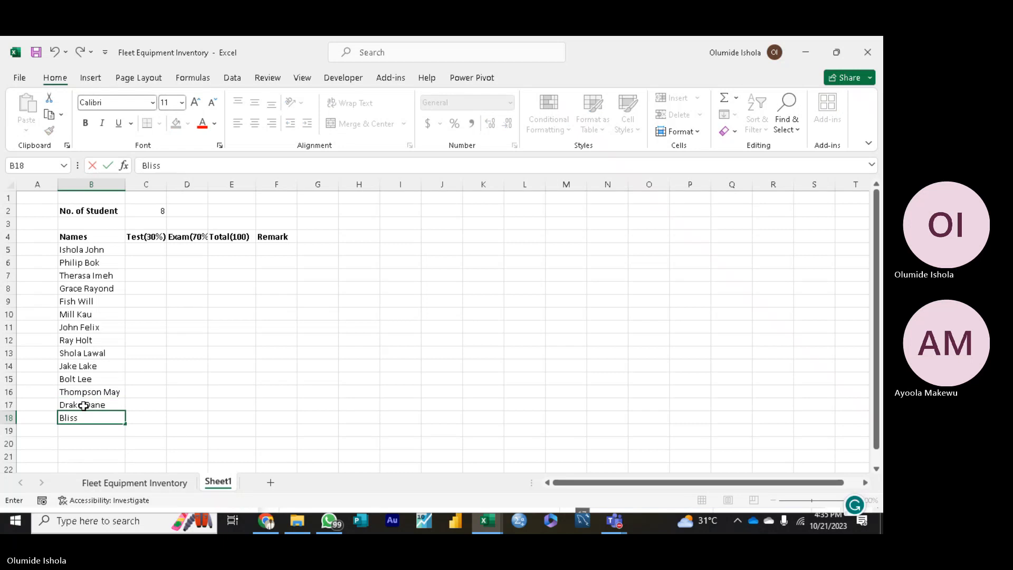
type("Jake")
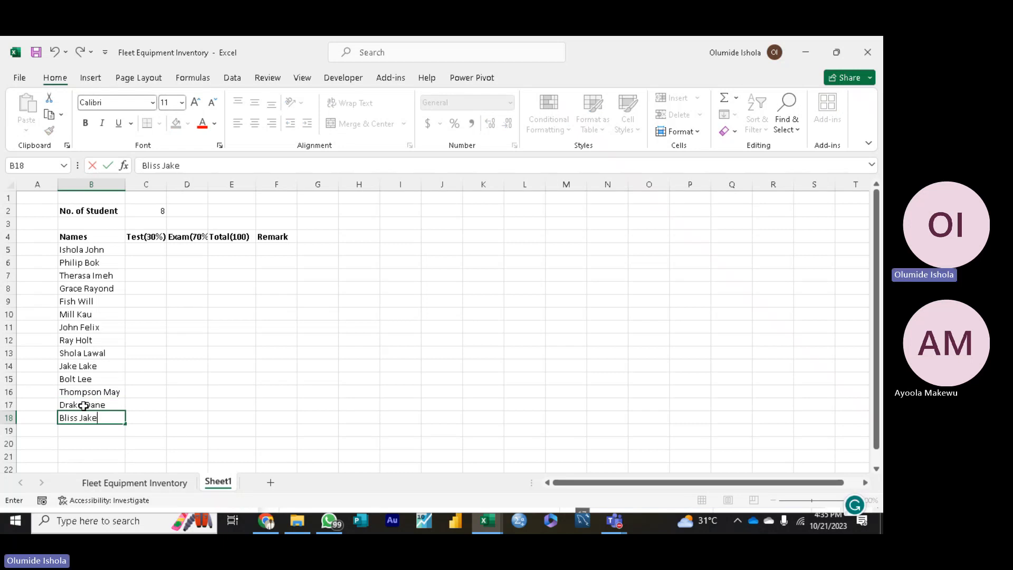
key("Return")
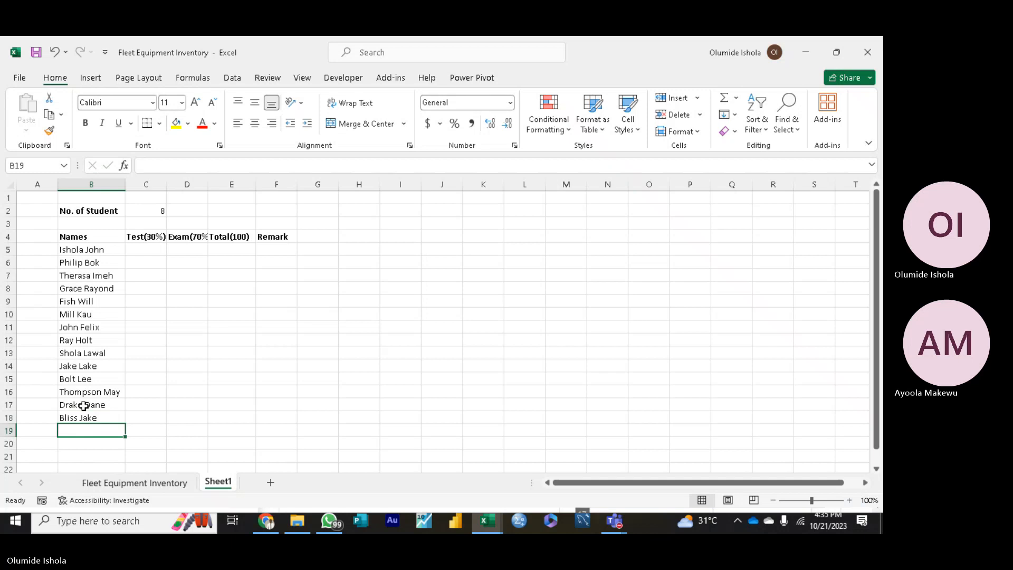
Step: Enter two more students' full names in B19 and B20 of the Names column
type("Vee ")
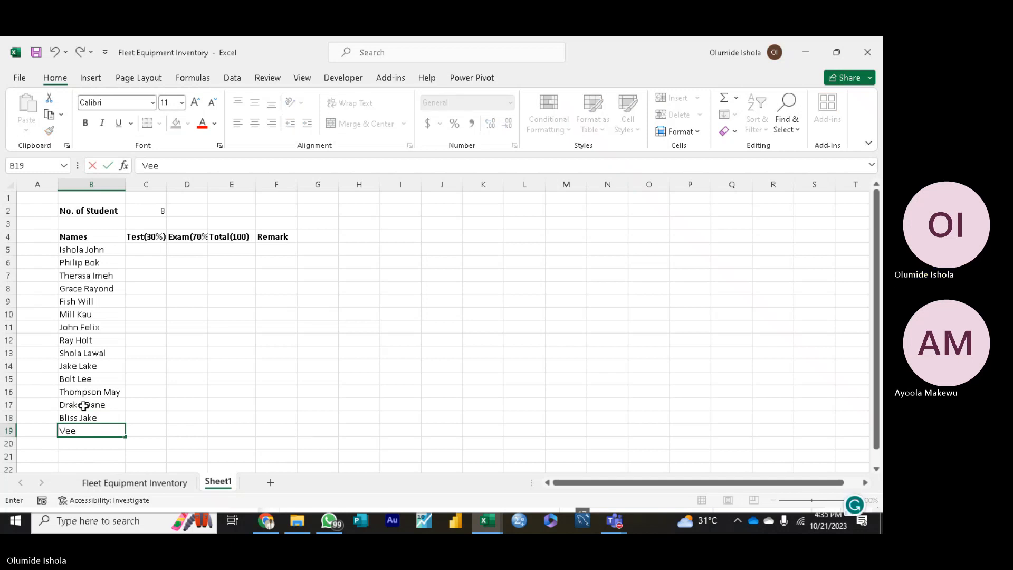
type("Kar")
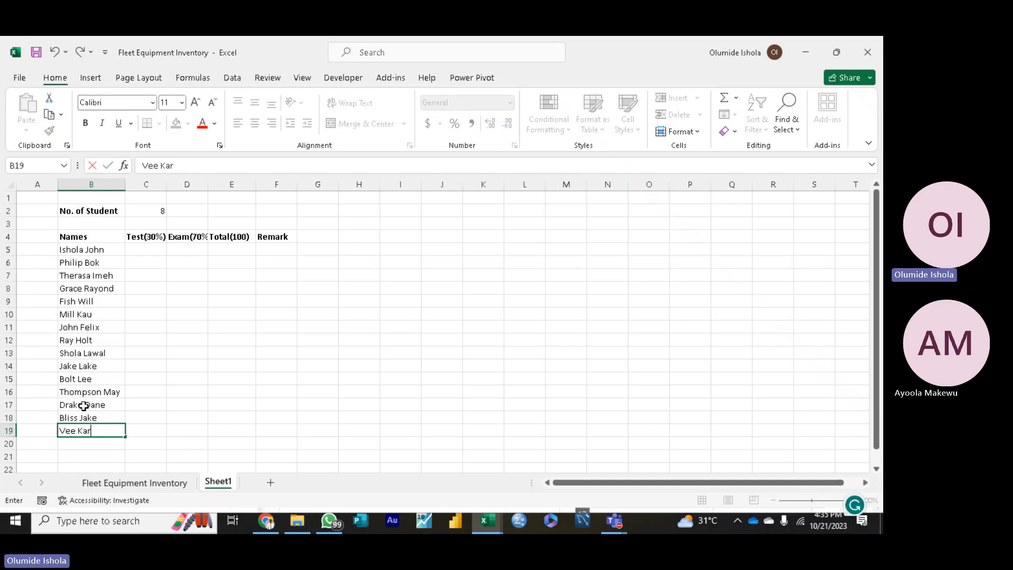
type("is")
key("Return")
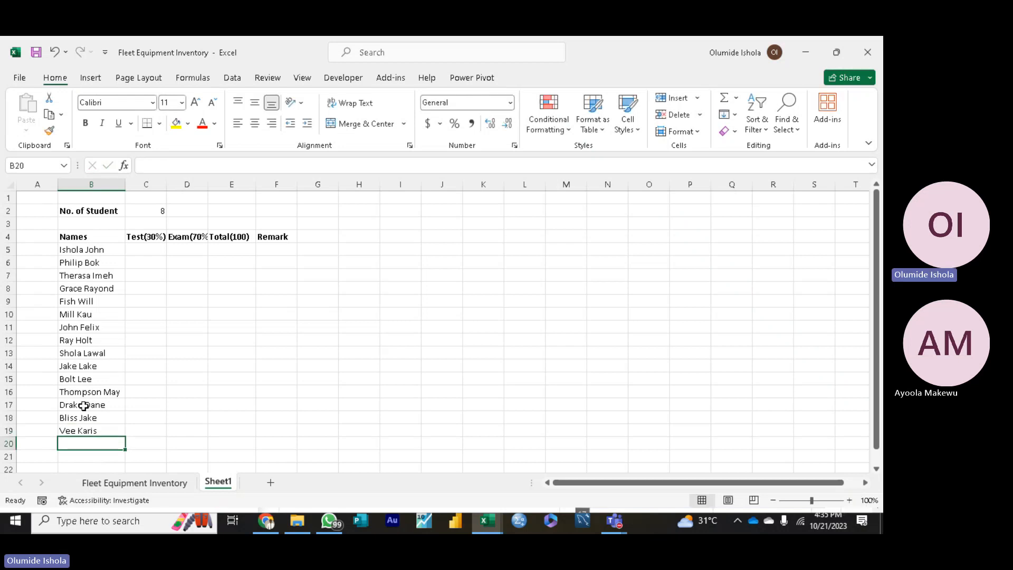
type("Harri")
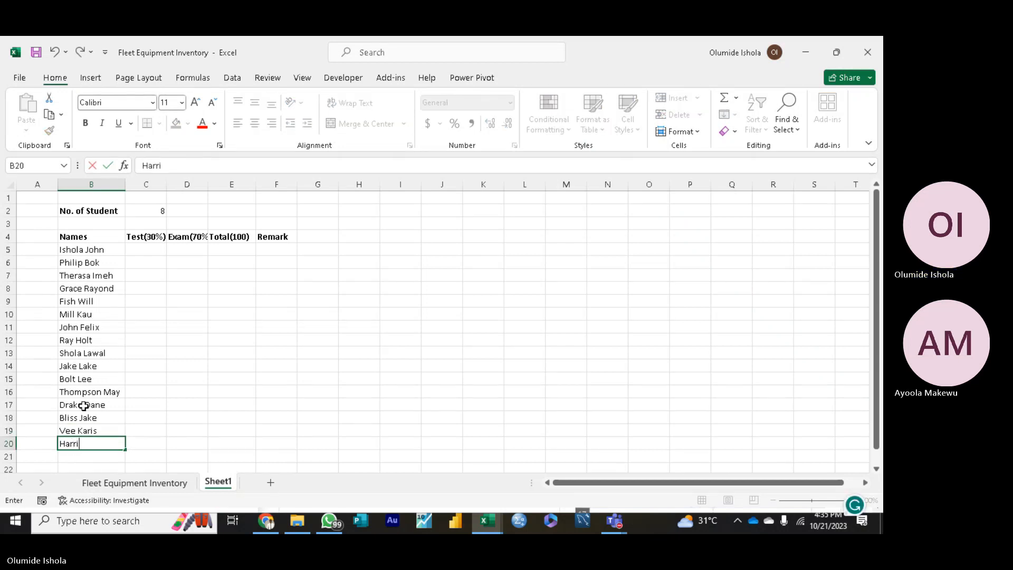
type("s Har")
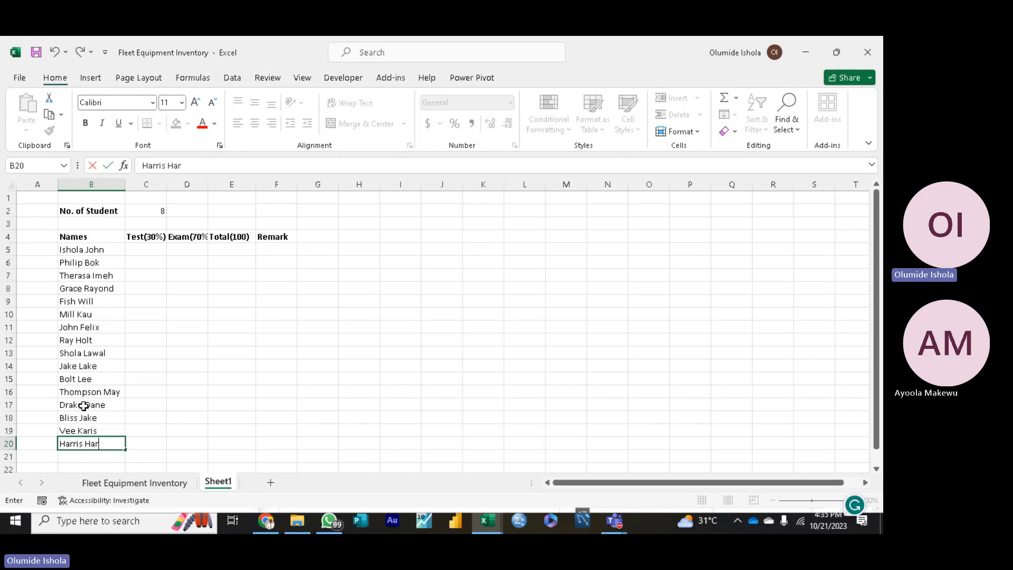
type("ry")
key("Return")
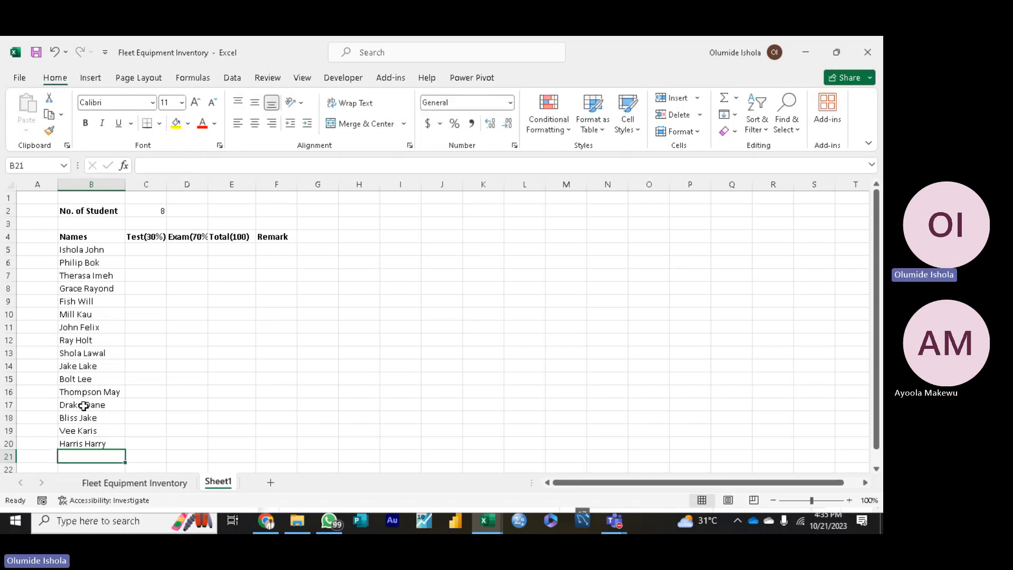
Step: Complete the Names column with the full names of two further students in B21 and B22
type("Ma")
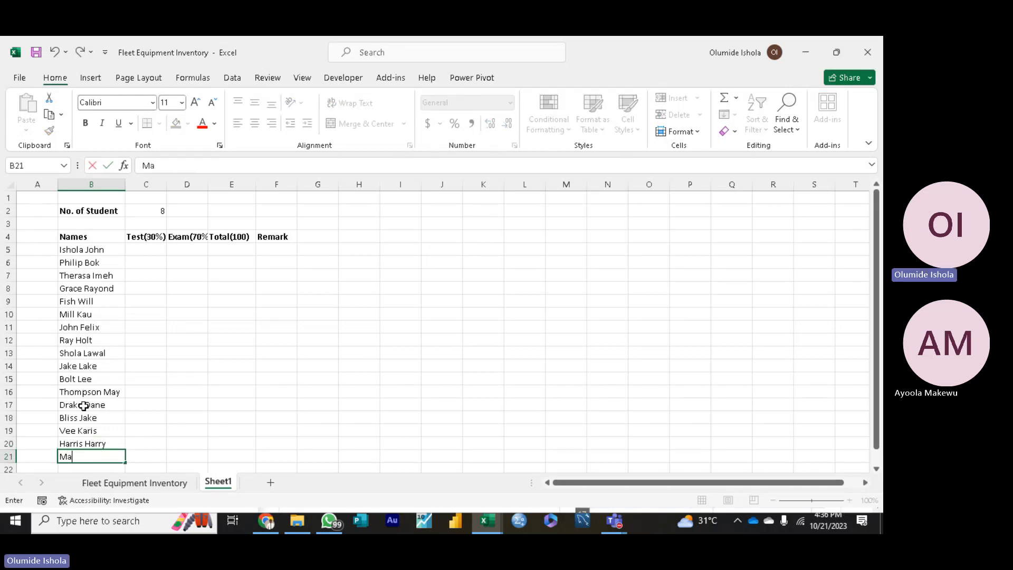
type("rk ")
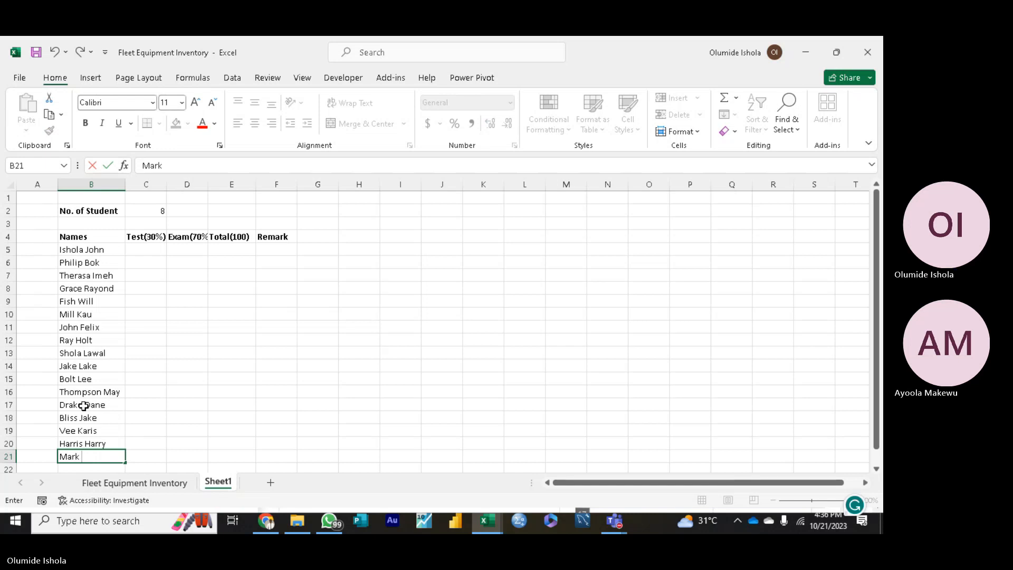
type("Ife")
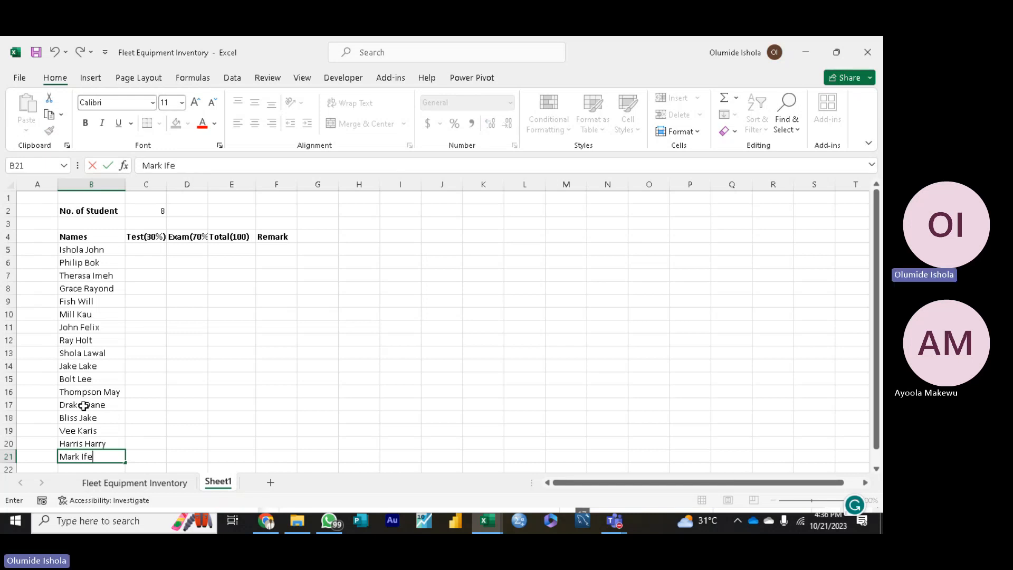
key("Return")
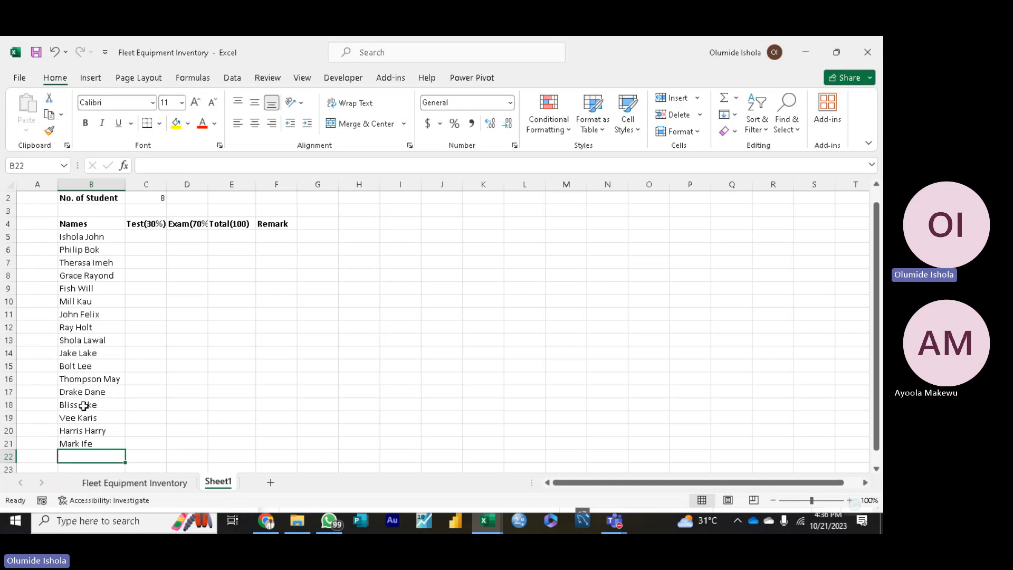
type("Brook")
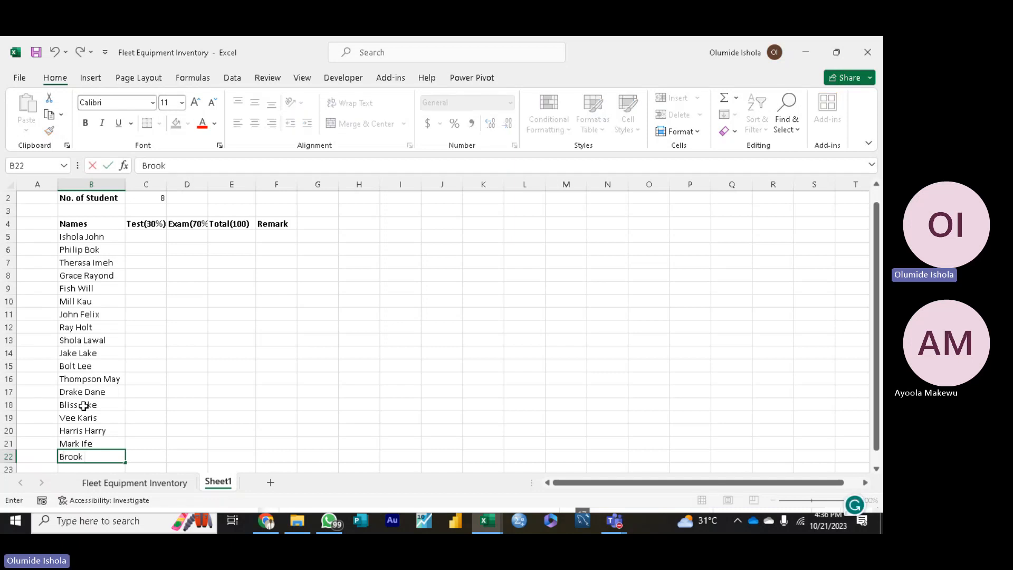
type(" Nile")
left_click(134, 240)
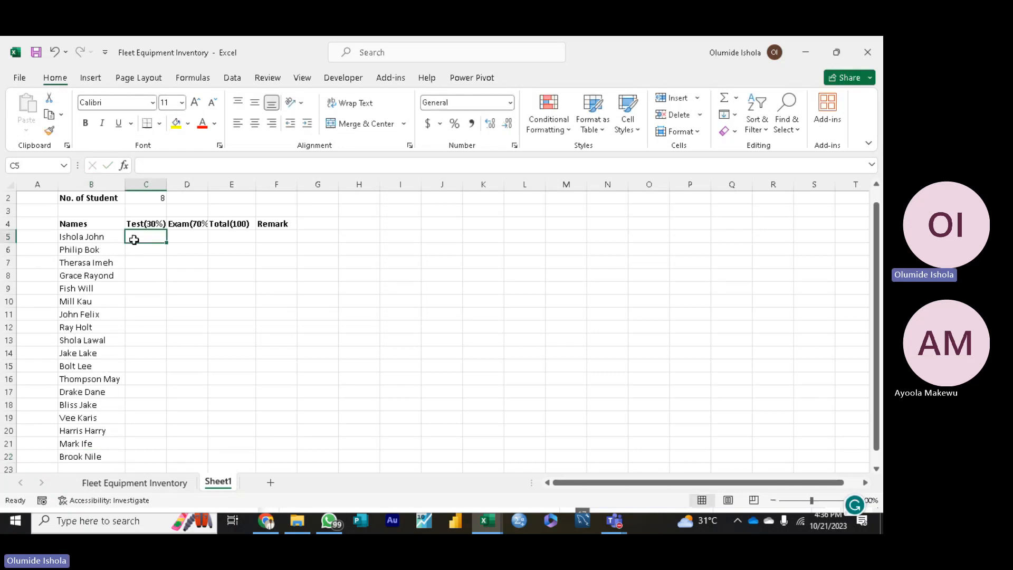
Step: Try to extend the COUNTA range in C2 to cover all student names in B5:B22
left_click(154, 198)
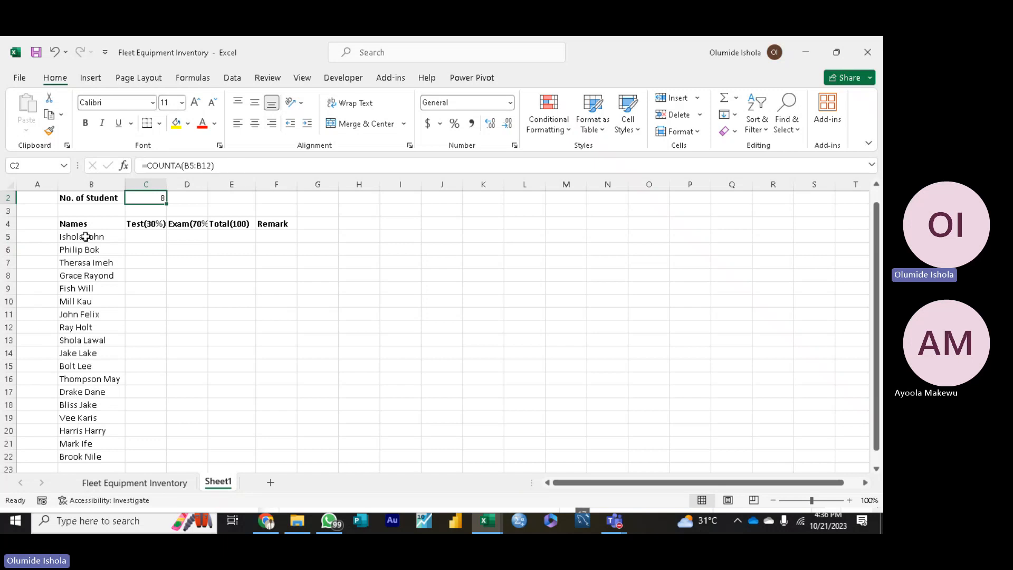
left_click(220, 165)
key("BackSpace")
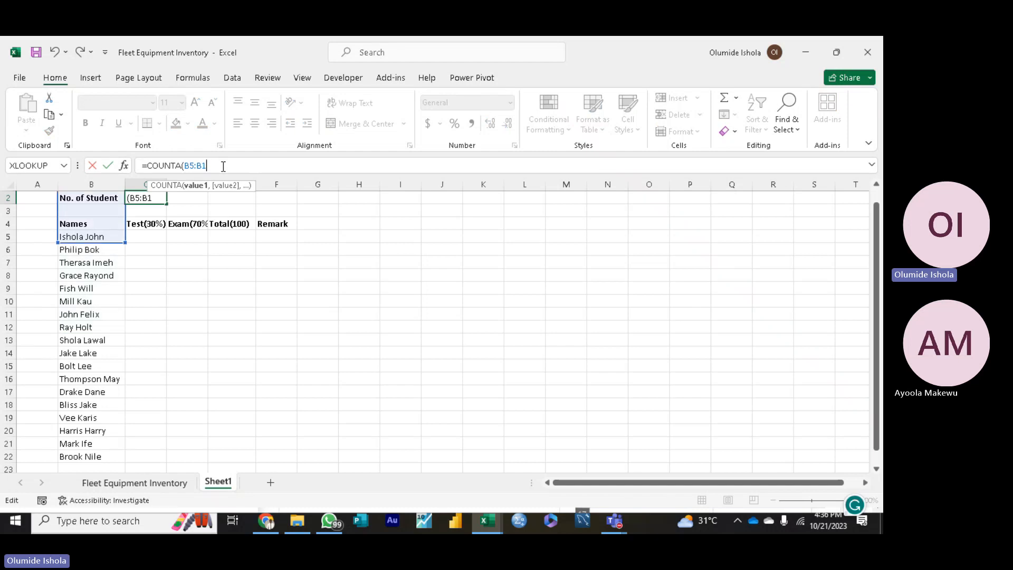
key("BackSpace")
key("BackSpace")
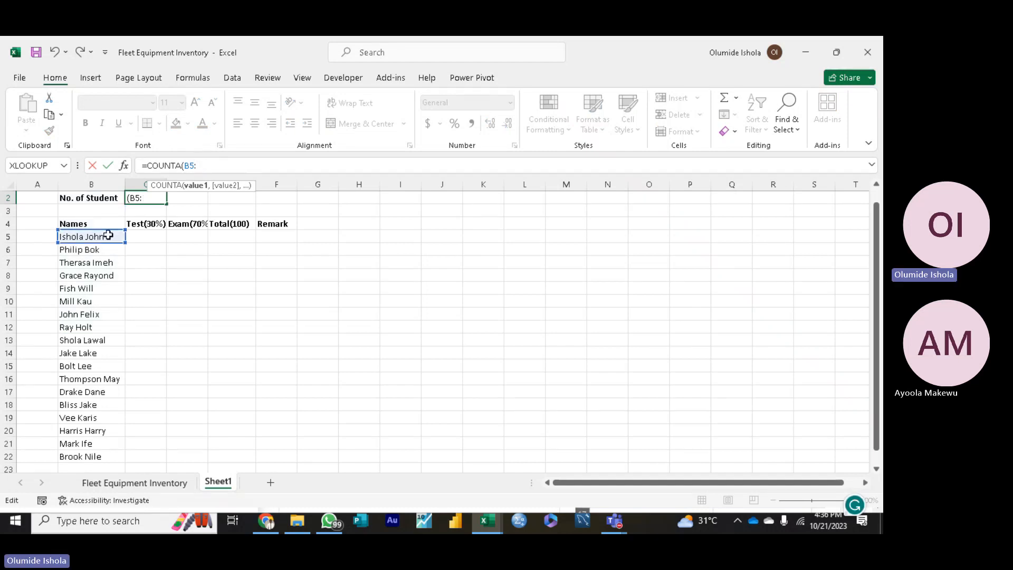
left_click_drag(102, 237, 107, 455)
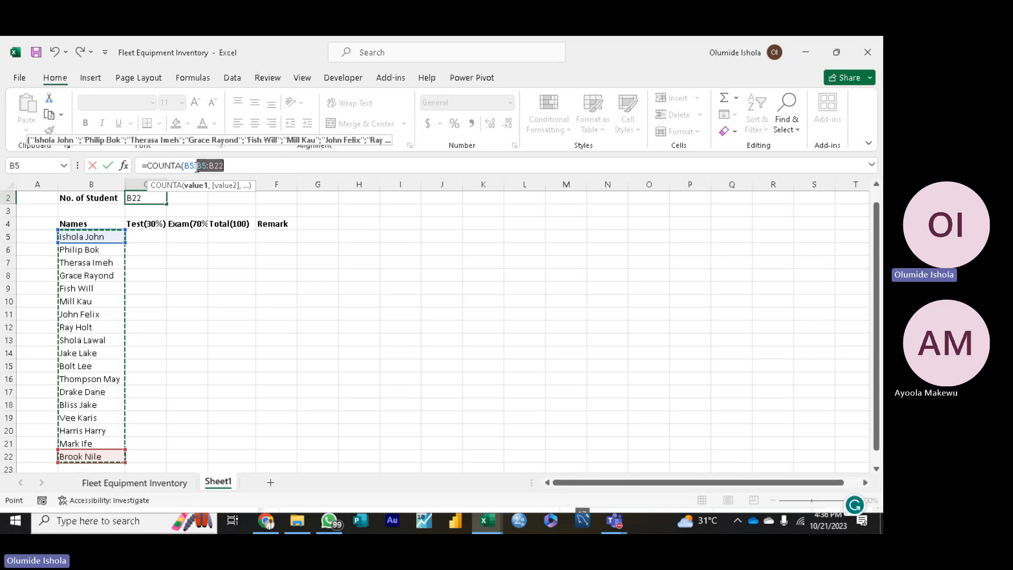
left_click(198, 166)
key("BackSpace")
key("BackSpace")
key("BackSpace")
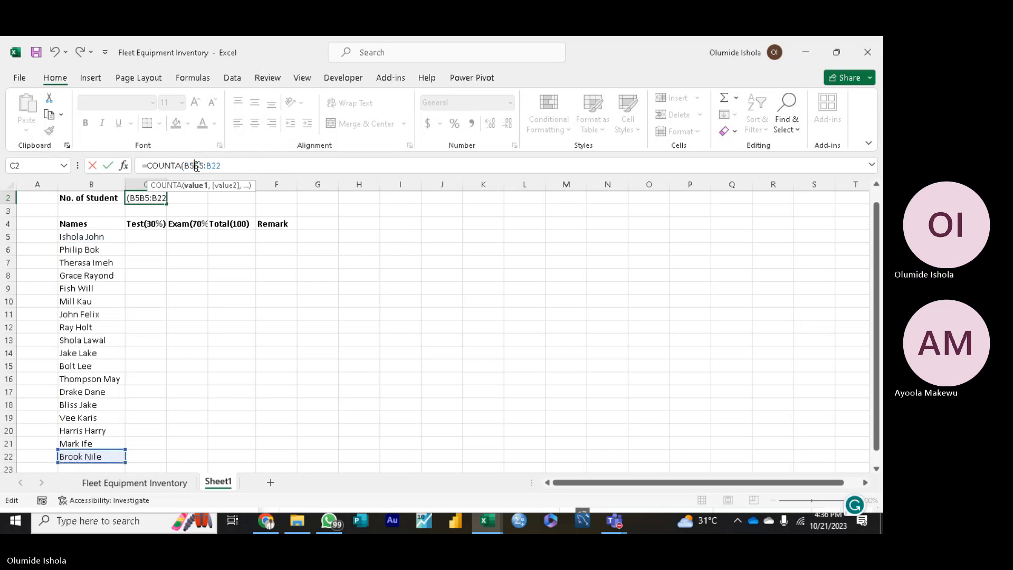
type("B")
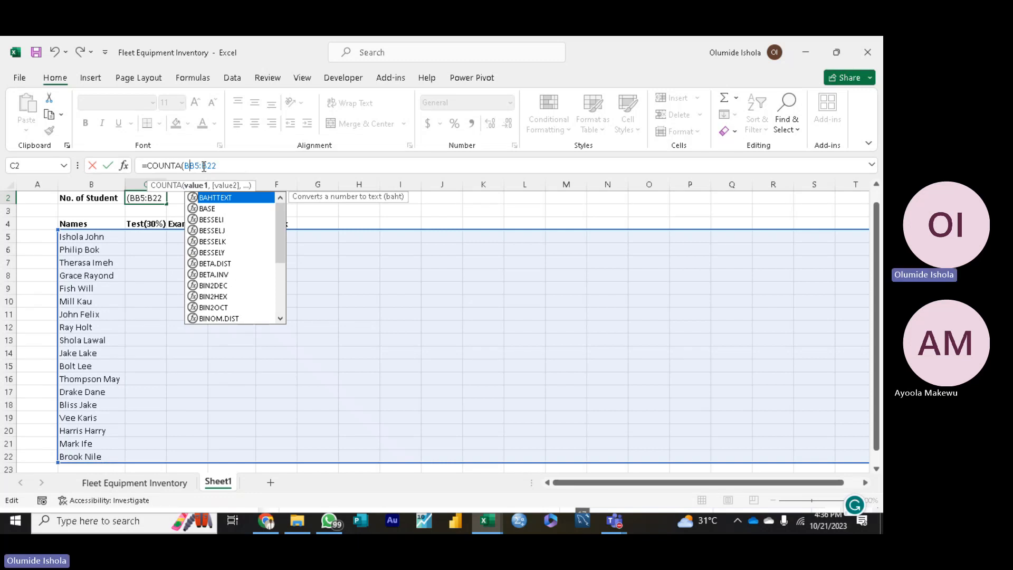
left_click(220, 166)
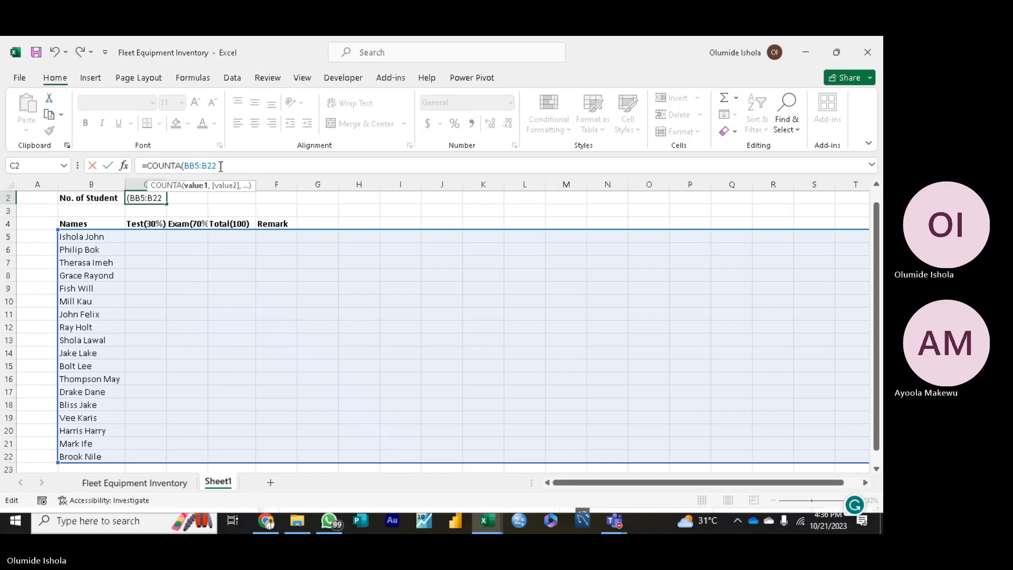
Step: Erase the entire COUNTA formula from C2, leaving the cell empty
key("BackSpace")
key("BackSpace")
key("BackSpace")
key("BackSpace")
key("BackSpace")
key("BackSpace")
key("BackSpace")
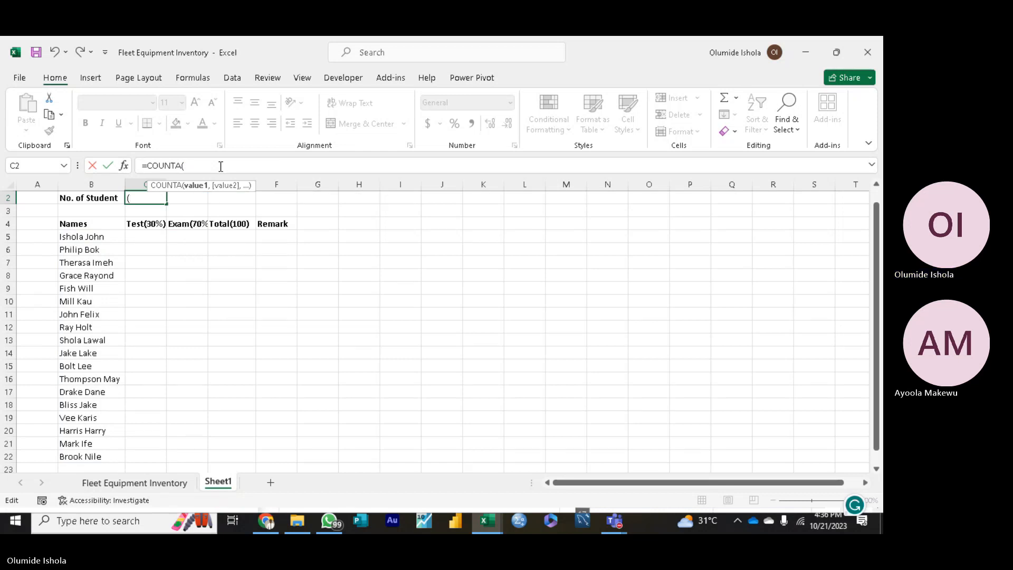
key("BackSpace")
key("BackSpace")
key("BackSpace")
key("BackSpace")
key("BackSpace")
key("BackSpace")
key("BackSpace")
key("BackSpace")
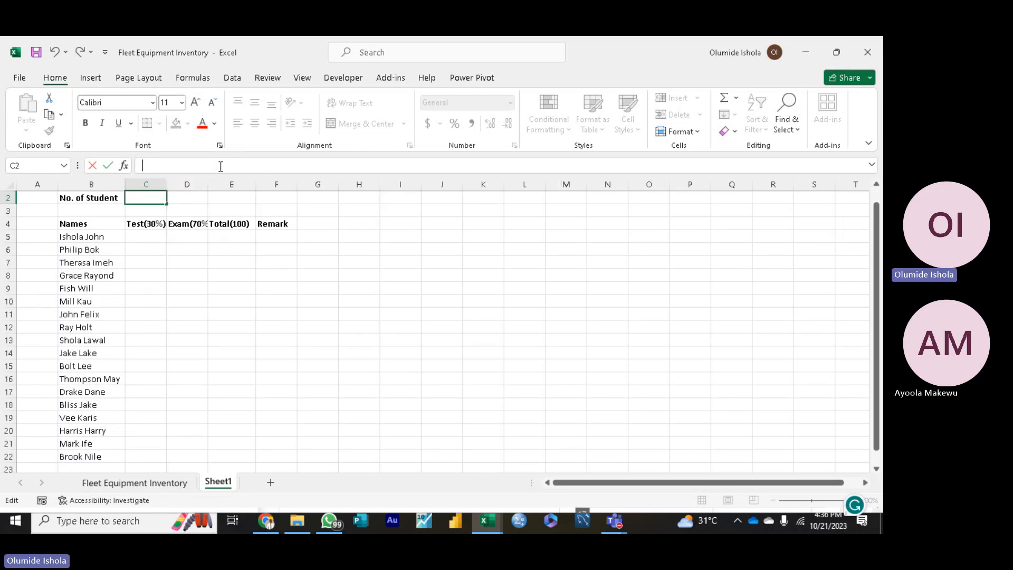
left_click(146, 287)
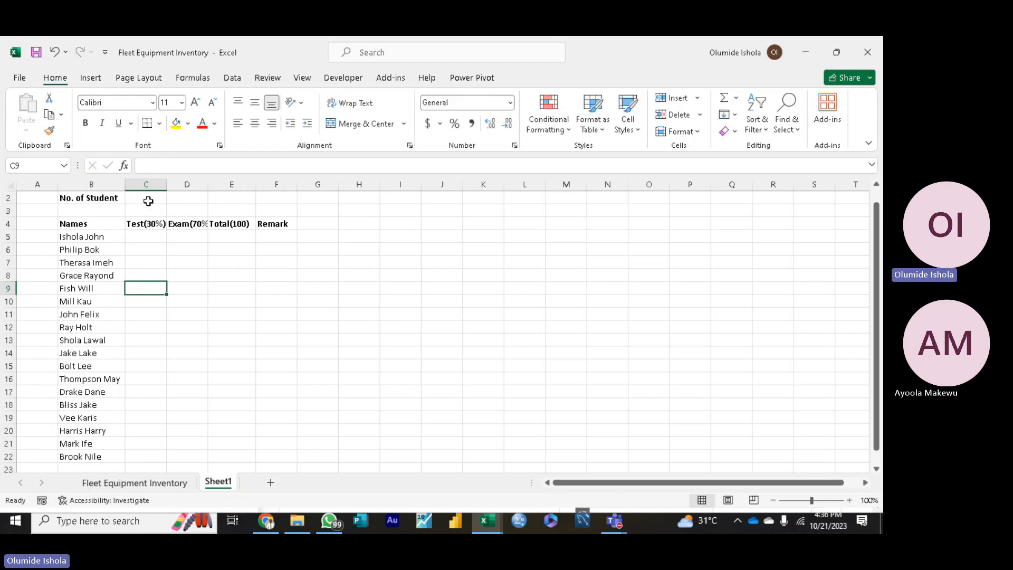
Step: Enter the formula =COUNTA(B5:B22) in C2 to count all listed students
left_click(148, 201)
type("=")
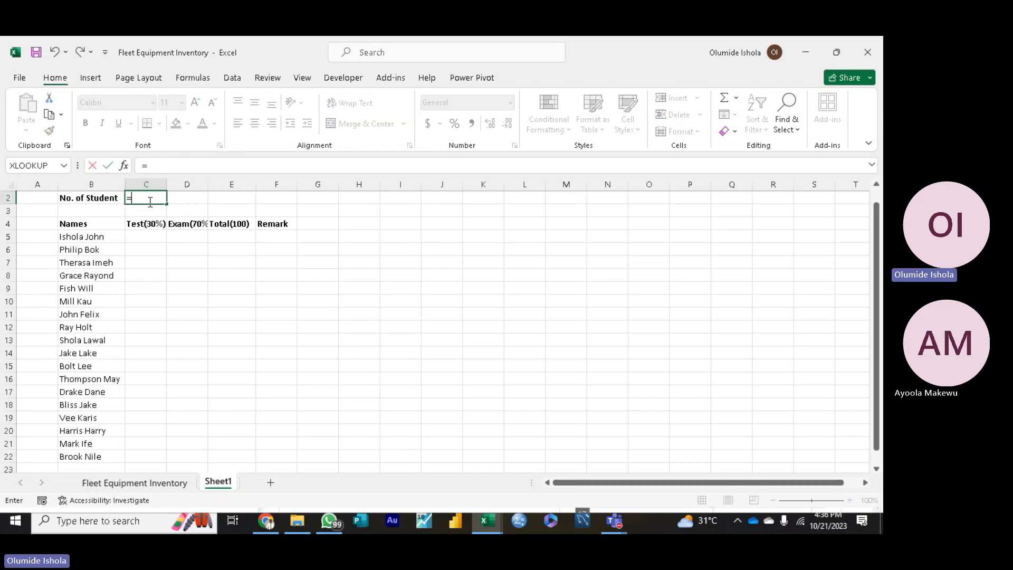
type("cou")
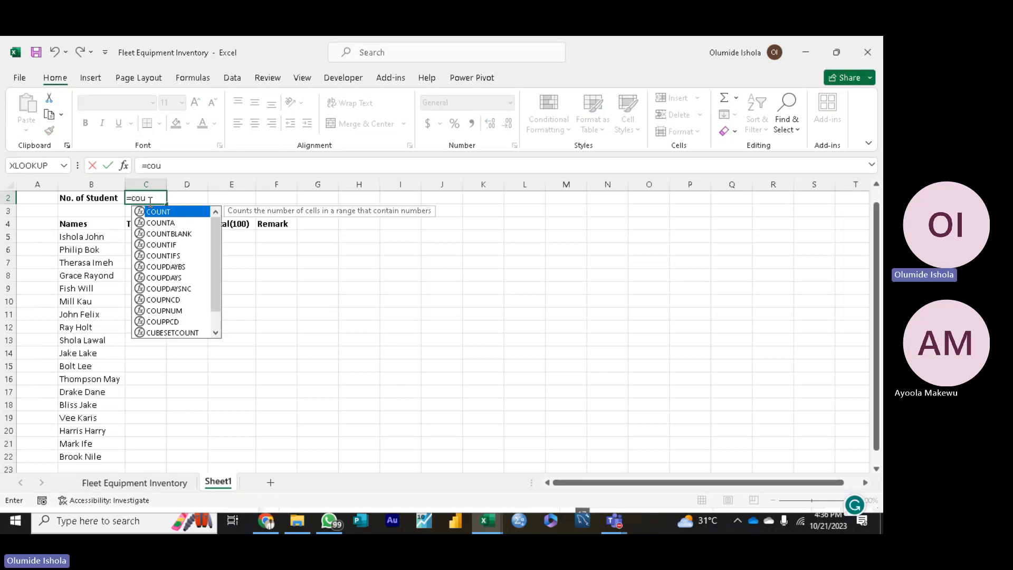
key("Down")
key("Tab")
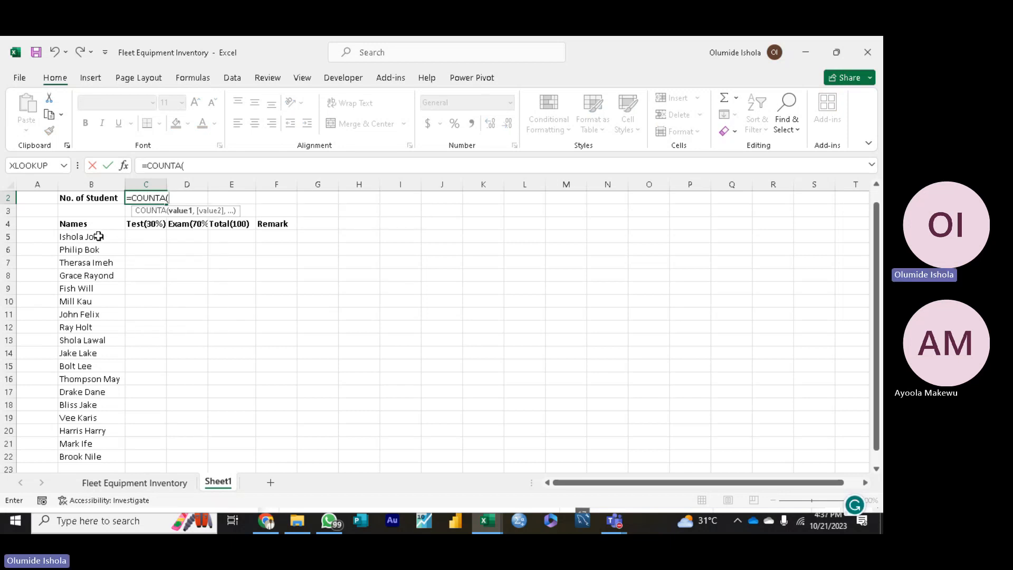
left_click_drag(99, 237, 101, 460)
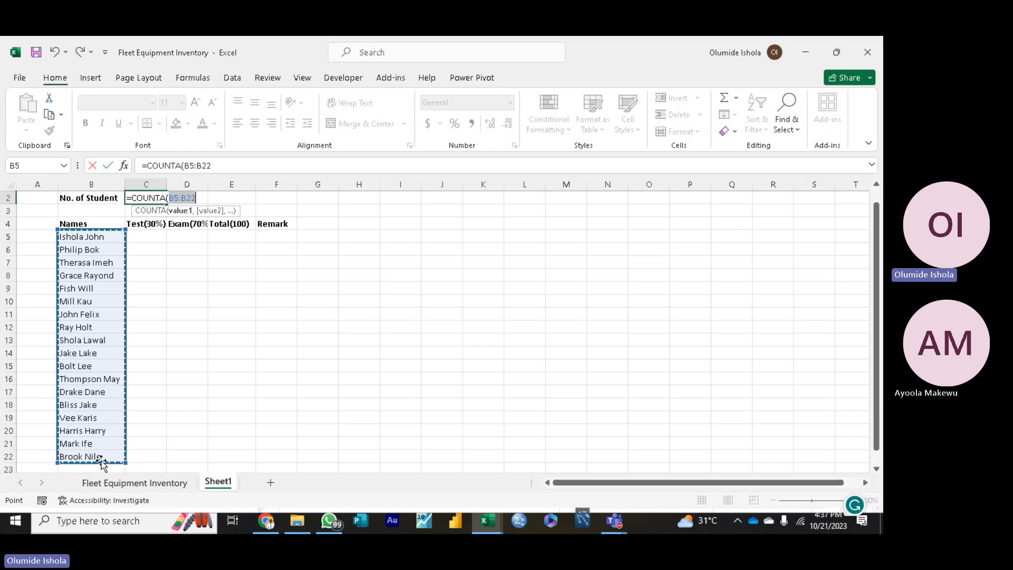
type(")")
key("Return")
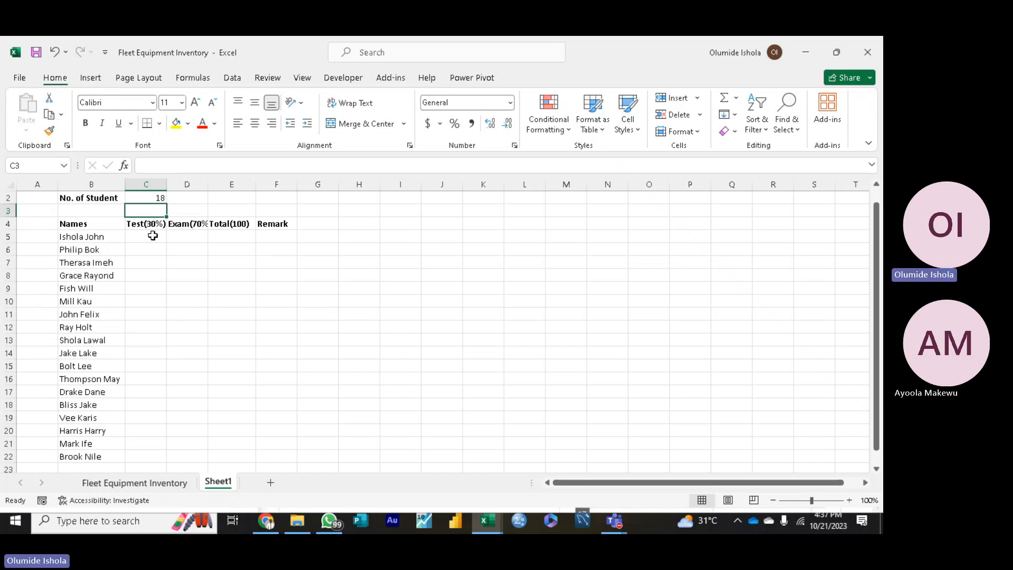
Step: Add the label Subject in B3 and enter Economics beside it in C3
left_click(78, 208)
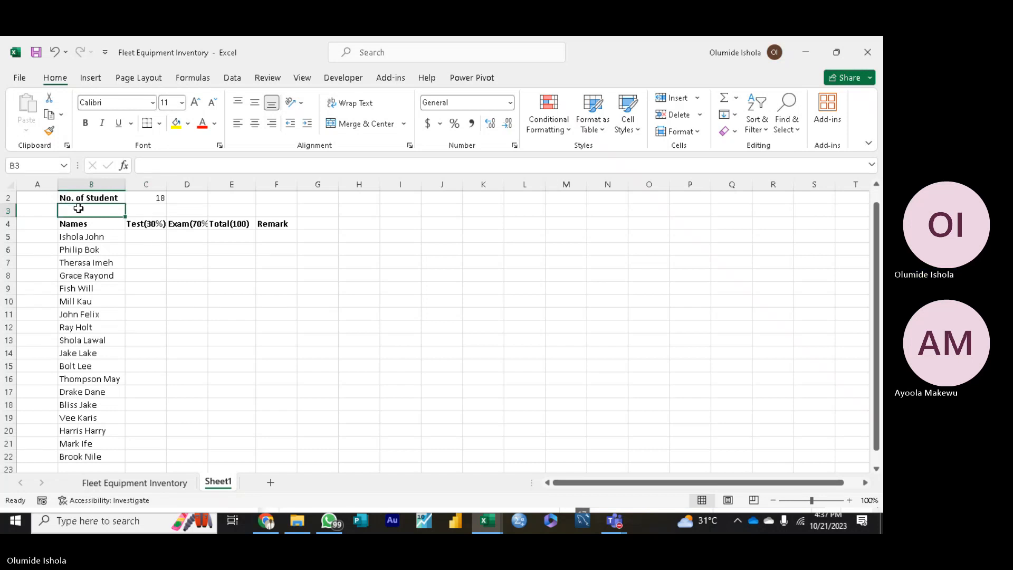
type("Su")
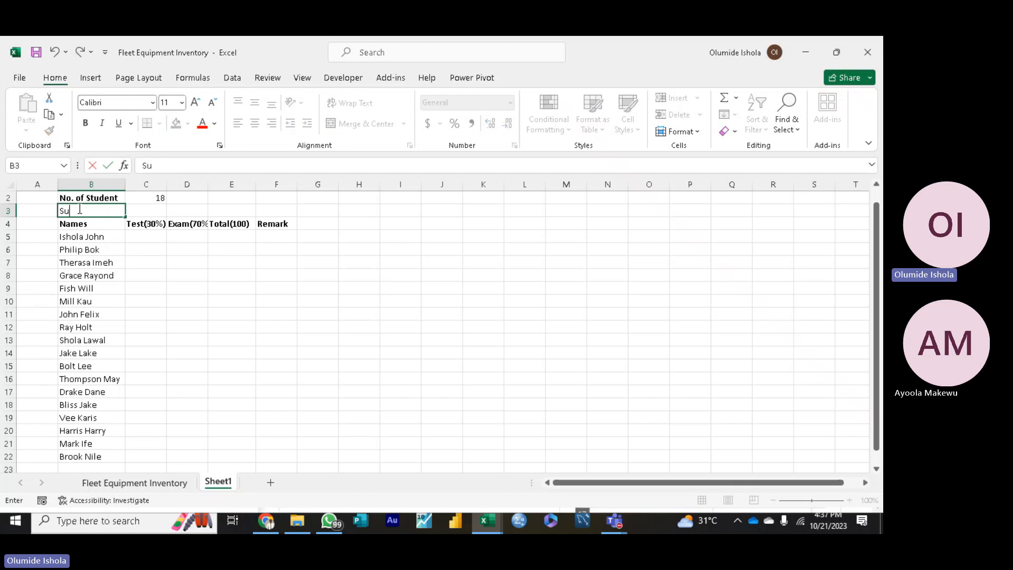
type("bjech")
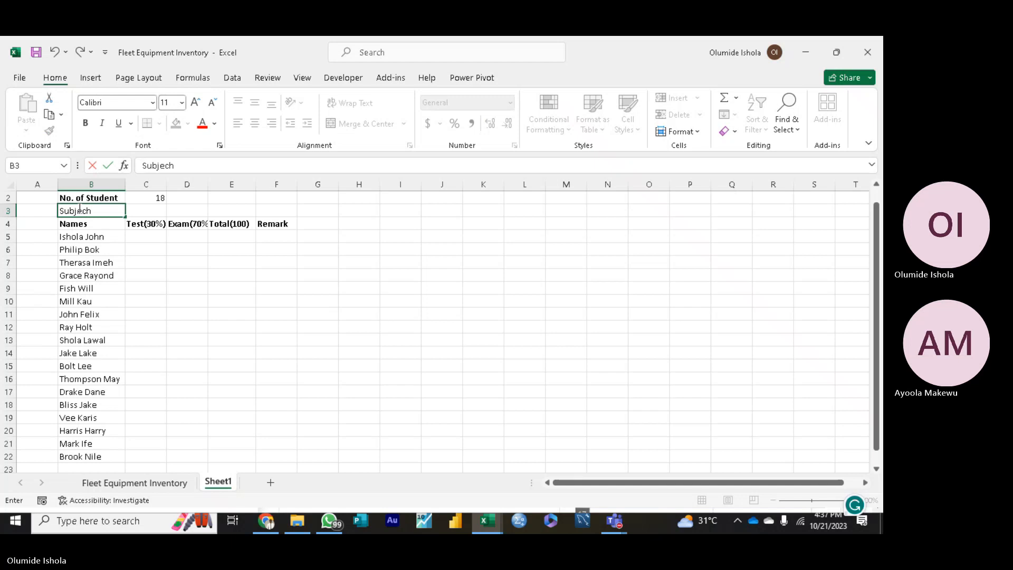
key("BackSpace")
type("t")
left_click(158, 213)
type("E")
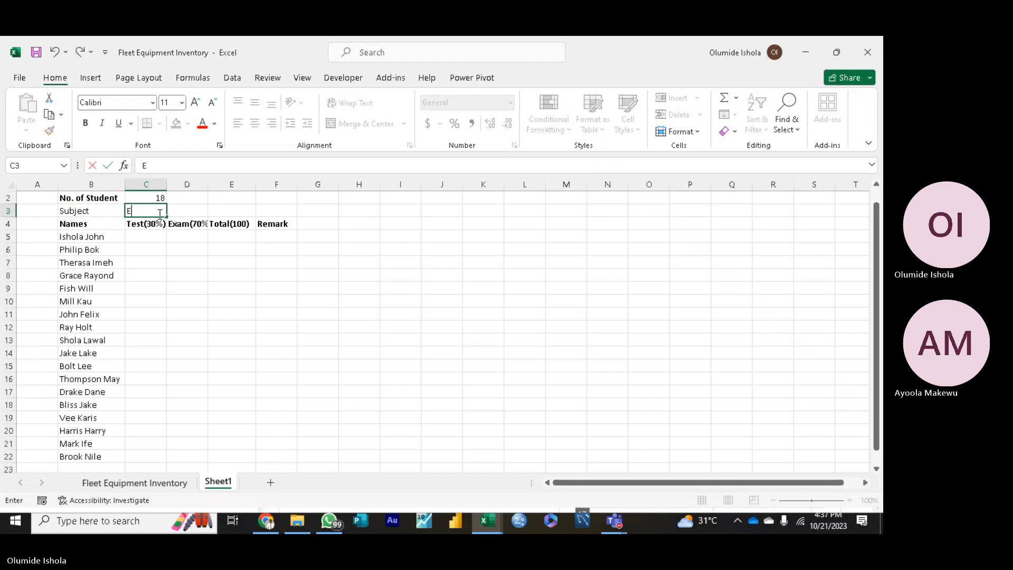
type("conomic")
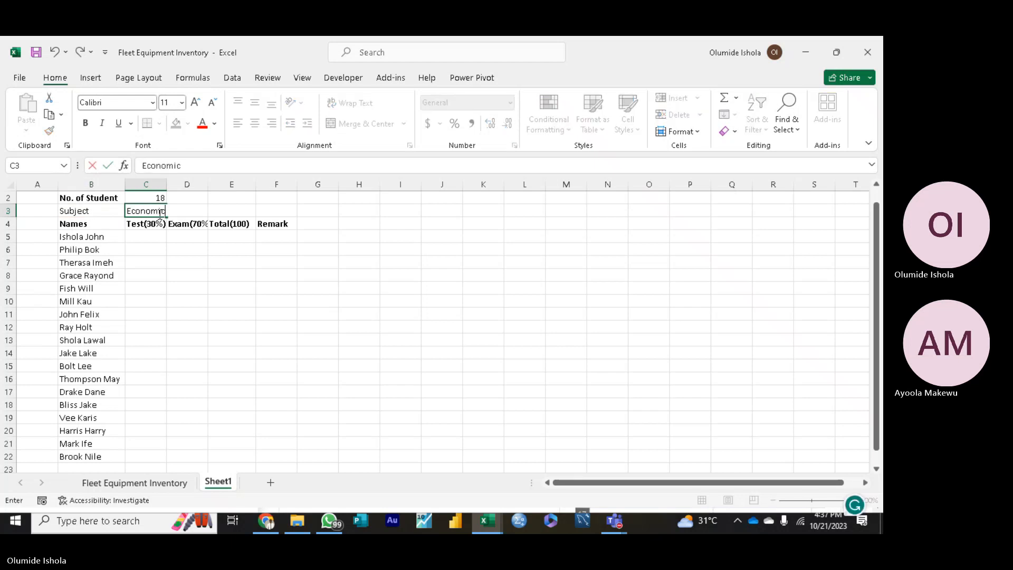
type("s")
Step: Widen column C slightly so that the subject Economics fits in its cell
left_click(158, 184)
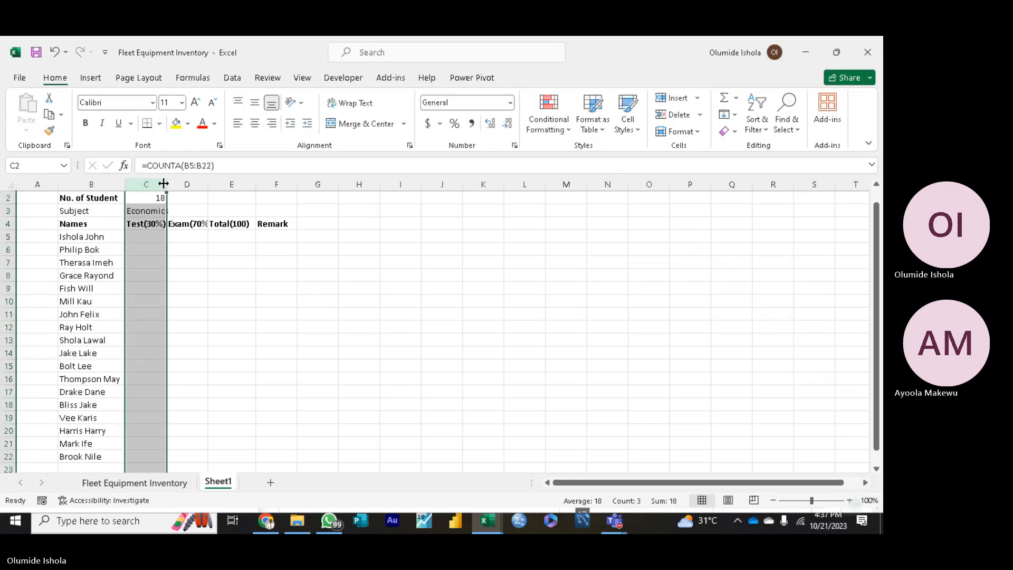
left_click(174, 198)
left_click_drag(165, 186, 171, 185)
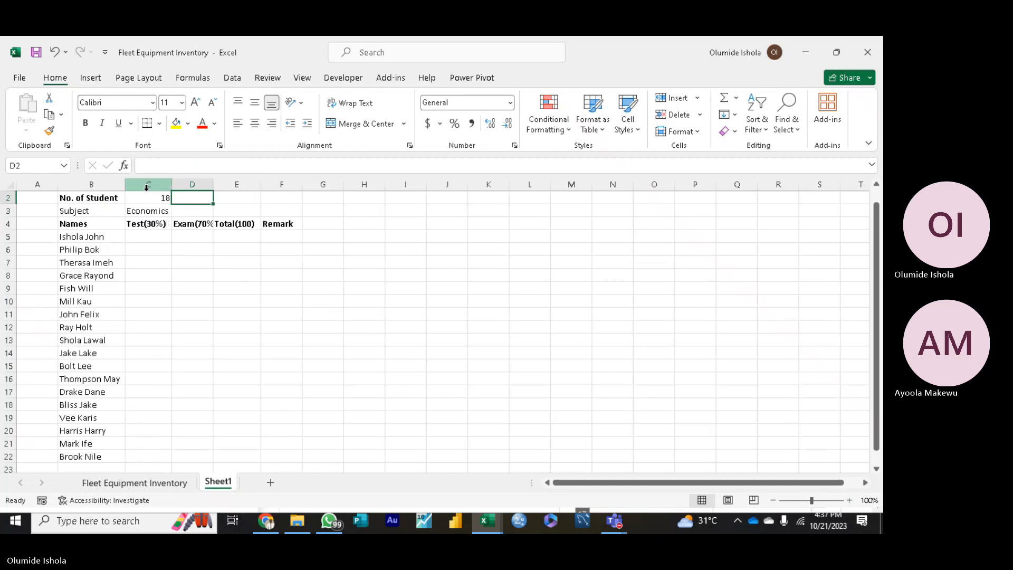
Step: Make the Subject label in B3 bold
left_click(99, 210)
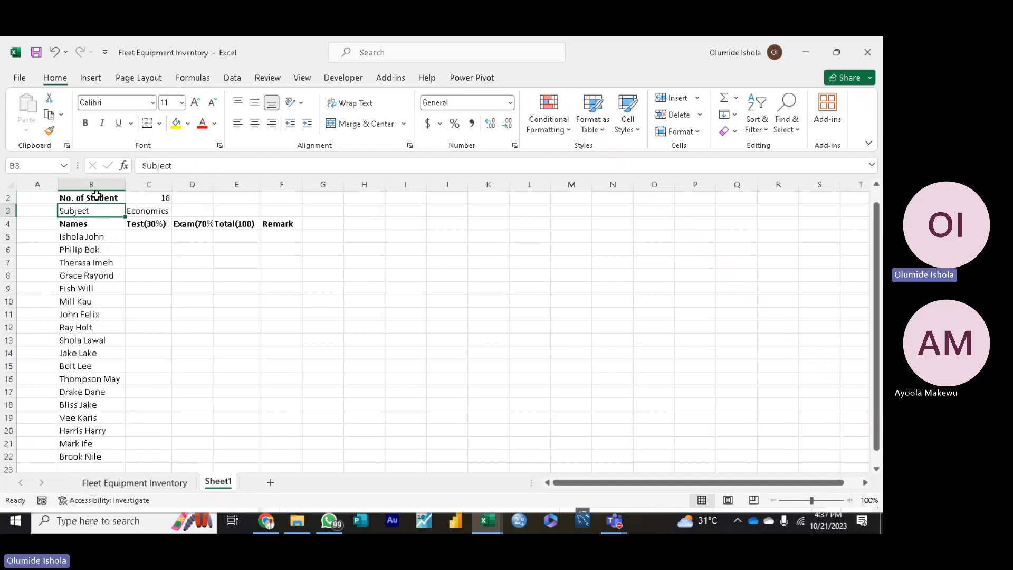
left_click(86, 124)
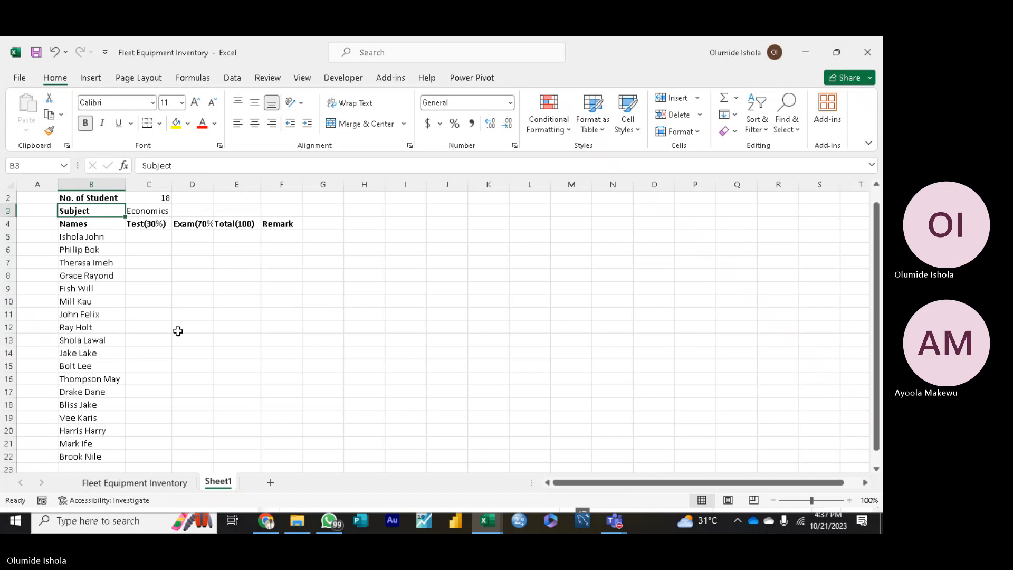
left_click(158, 285)
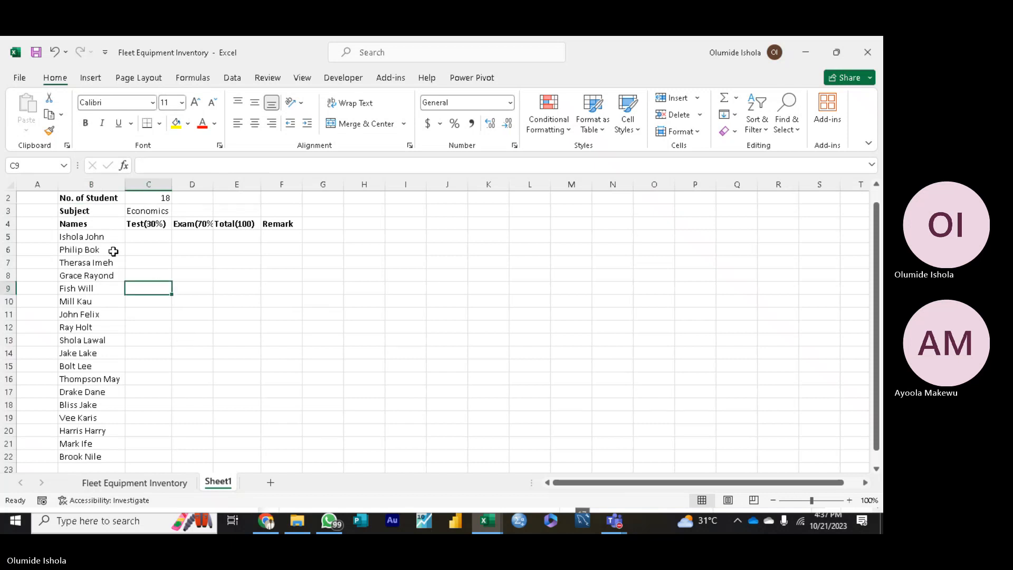
left_click(155, 242)
left_click(189, 287)
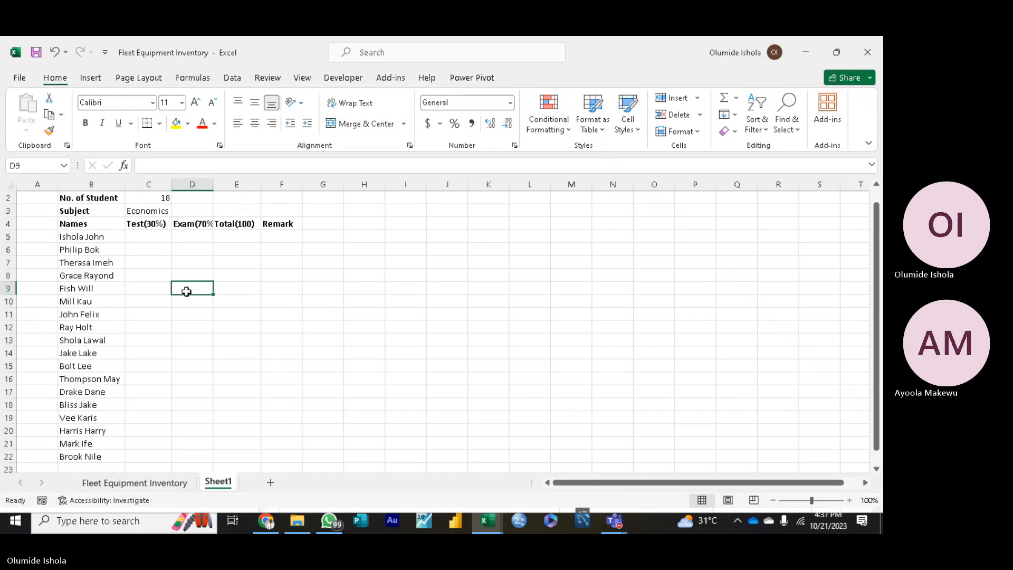
Step: Enter the test scores 15, 29, 20, 18 and 17 in cells C5 to C9
left_click(145, 235)
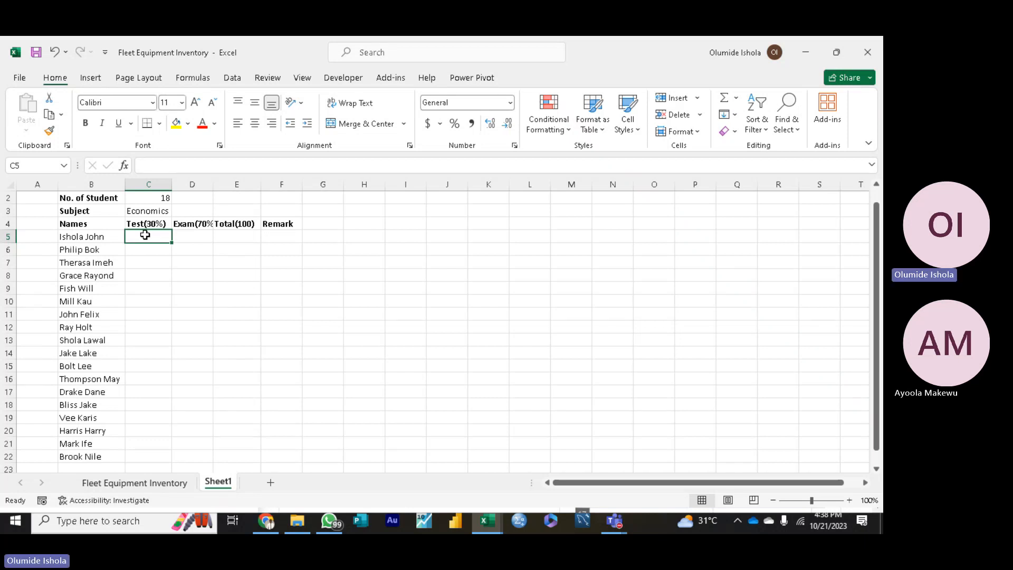
type("15")
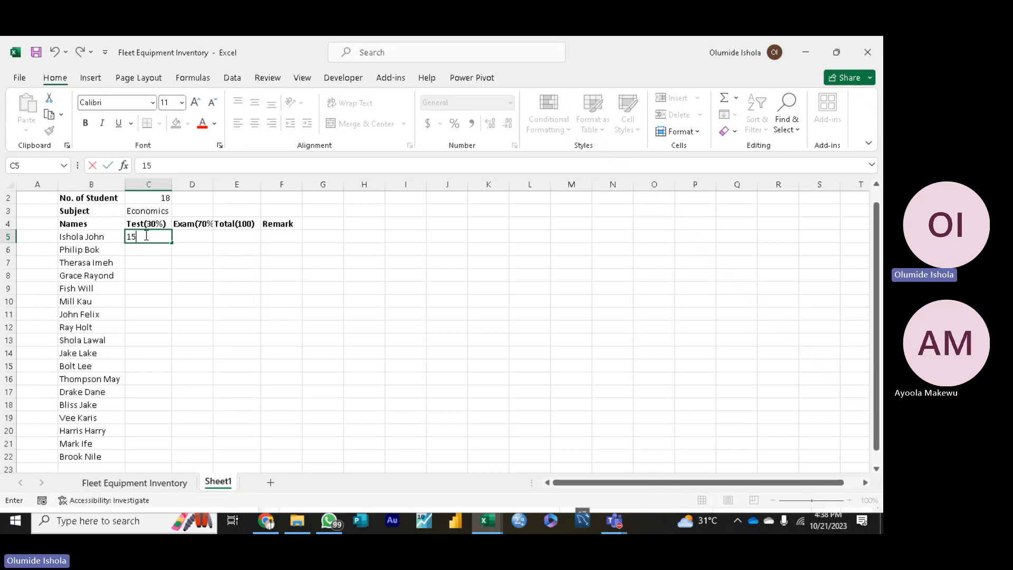
key("Return")
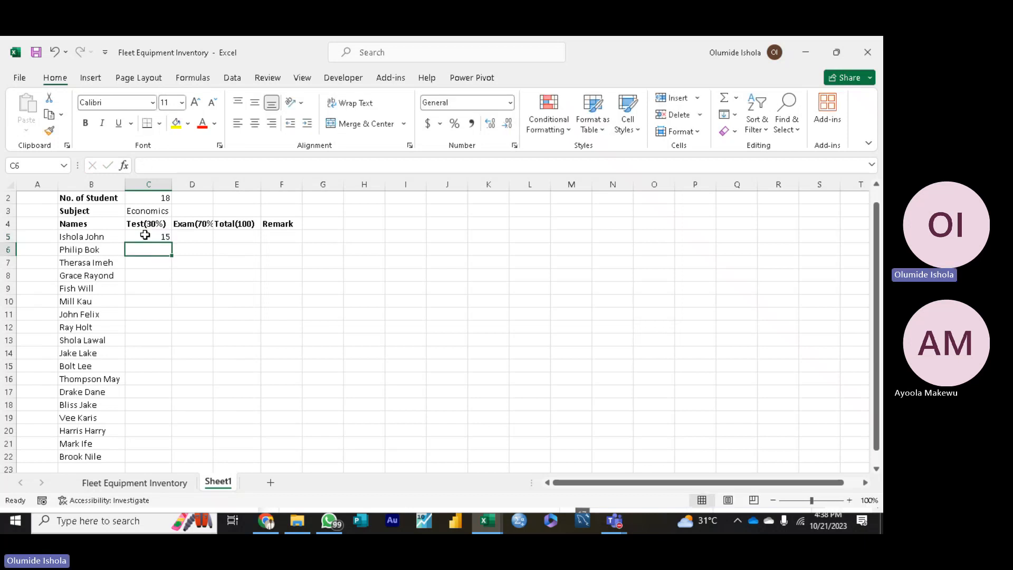
type("29")
key("Return")
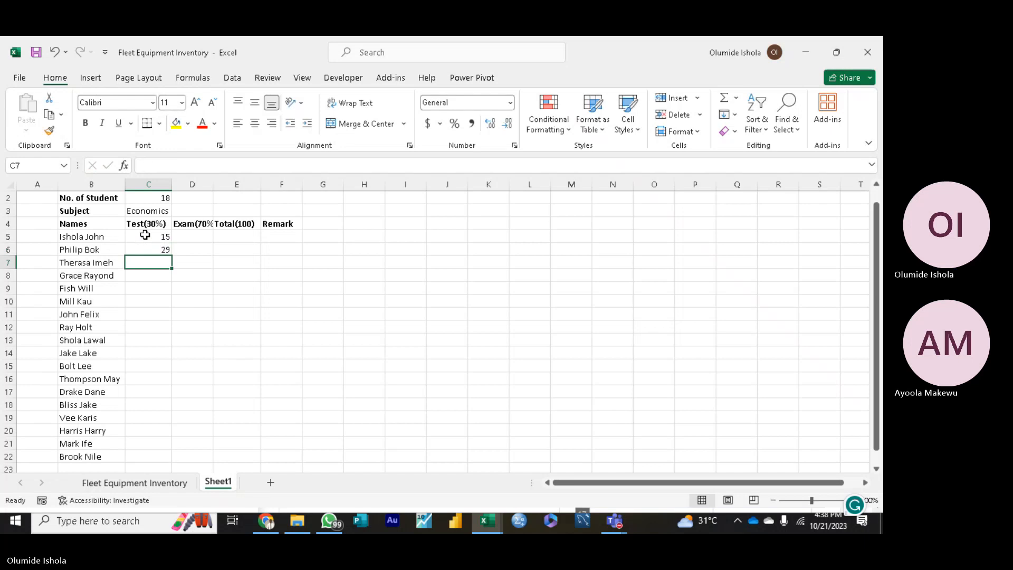
type("20")
key("Return")
type("18")
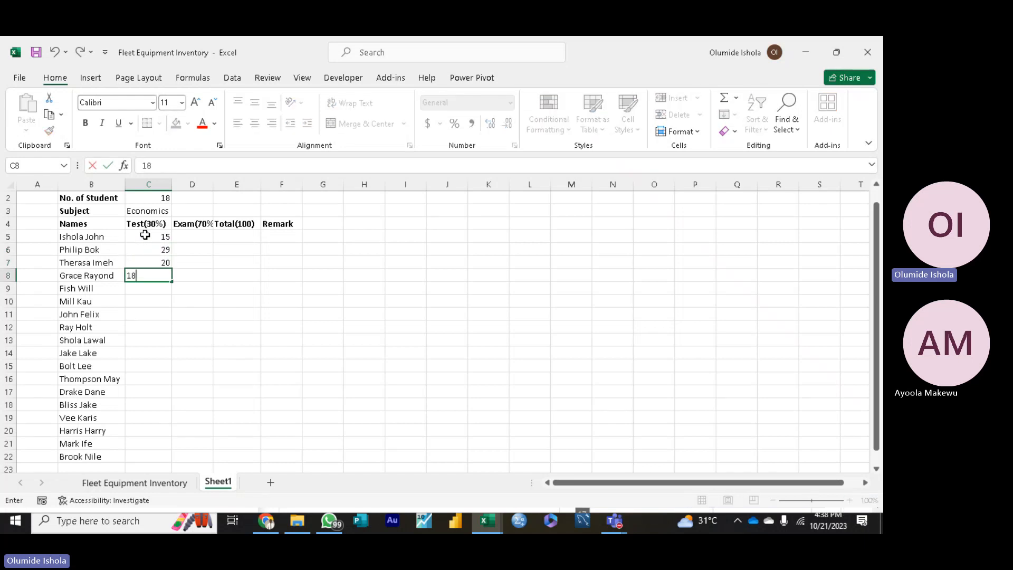
key("Return")
type("17")
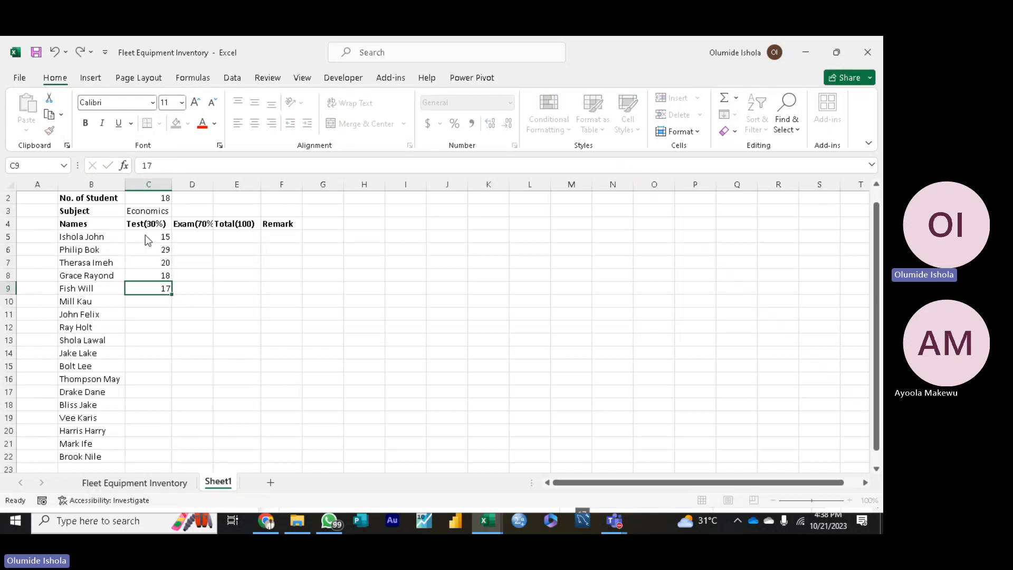
key("Return")
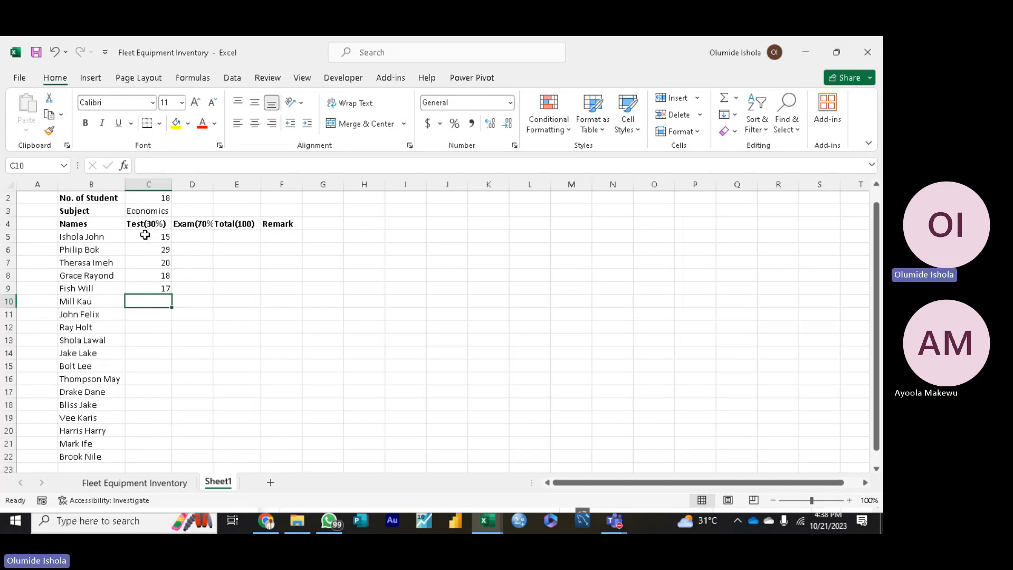
Step: Continue the test scores with 21, 6 and 18 in cells C10 to C12
type("21")
key("Return")
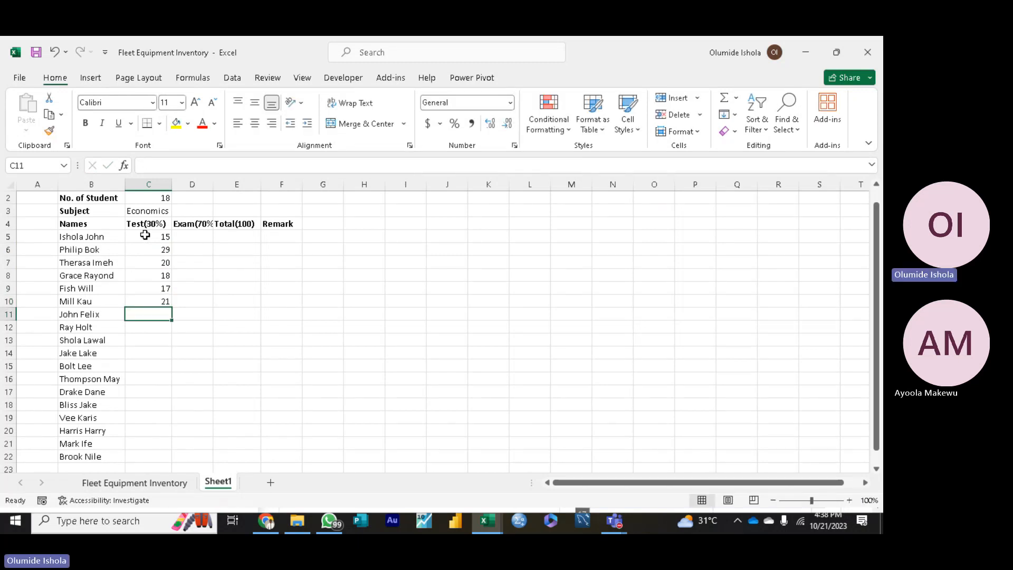
type("6")
key("Return")
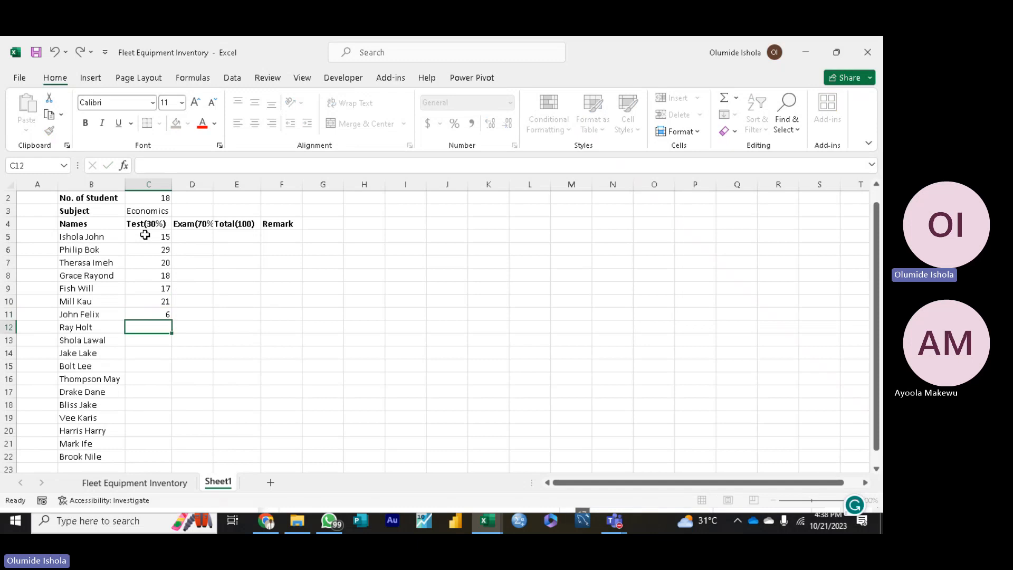
type("7")
key("BackSpace")
type("18")
key("Return")
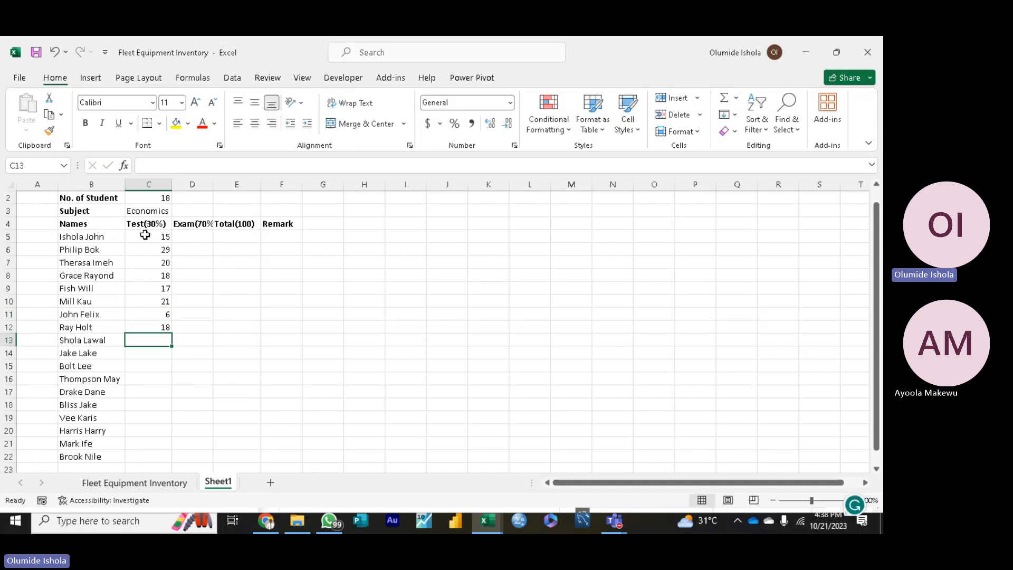
Step: Fill in the test scores 25, 12 and 10 in cells C13 to C15
type("25")
key("Return")
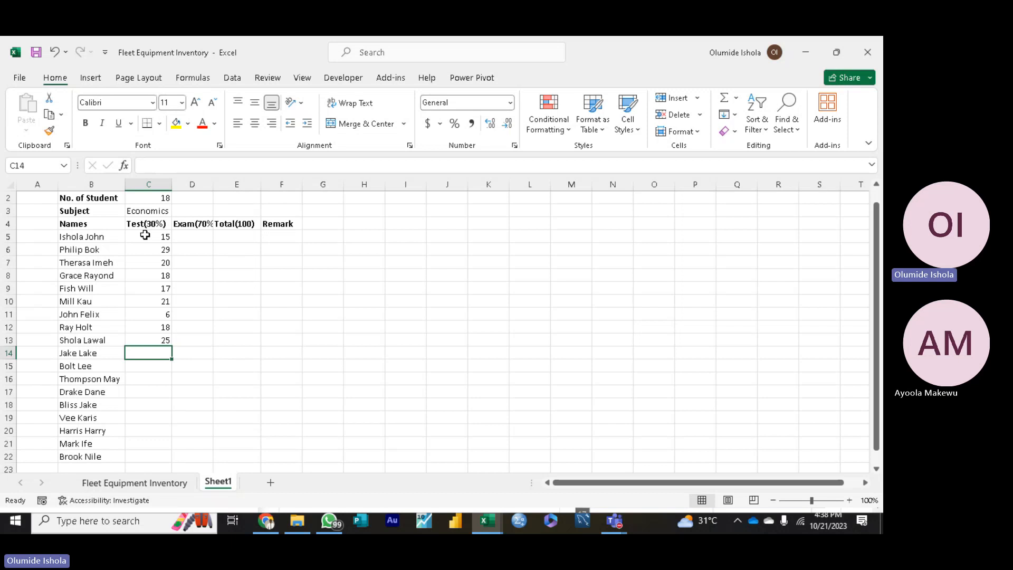
type("12")
key("Return")
type("10")
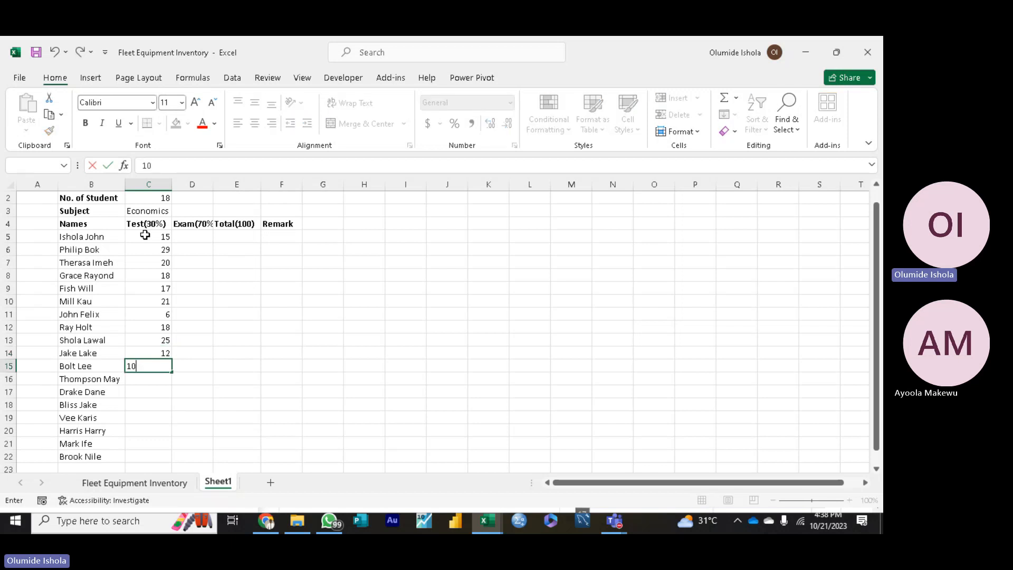
key("Return")
Step: Enter a test score in C16 and correct the mistyped 222 to 22
type("222")
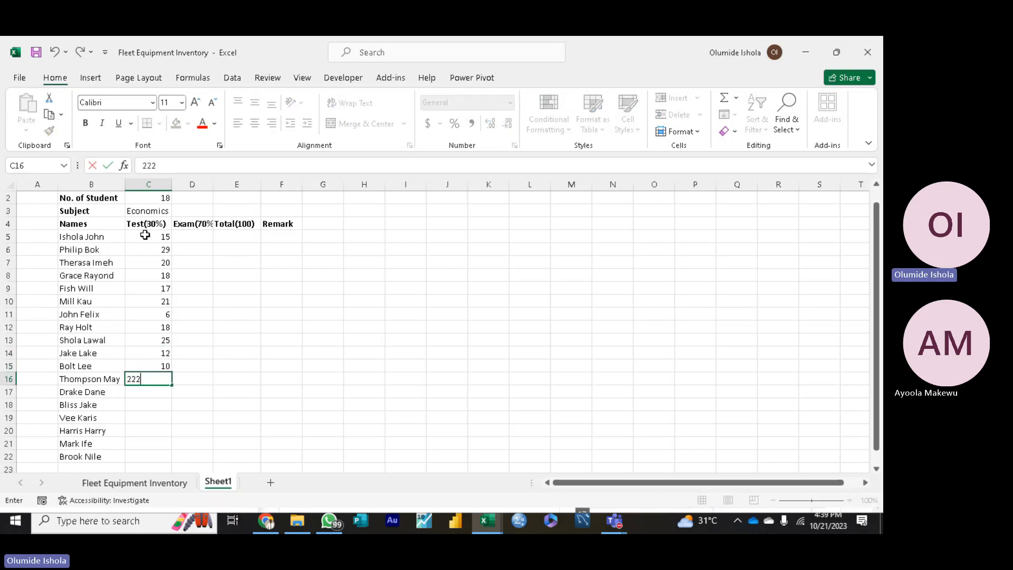
key("Return")
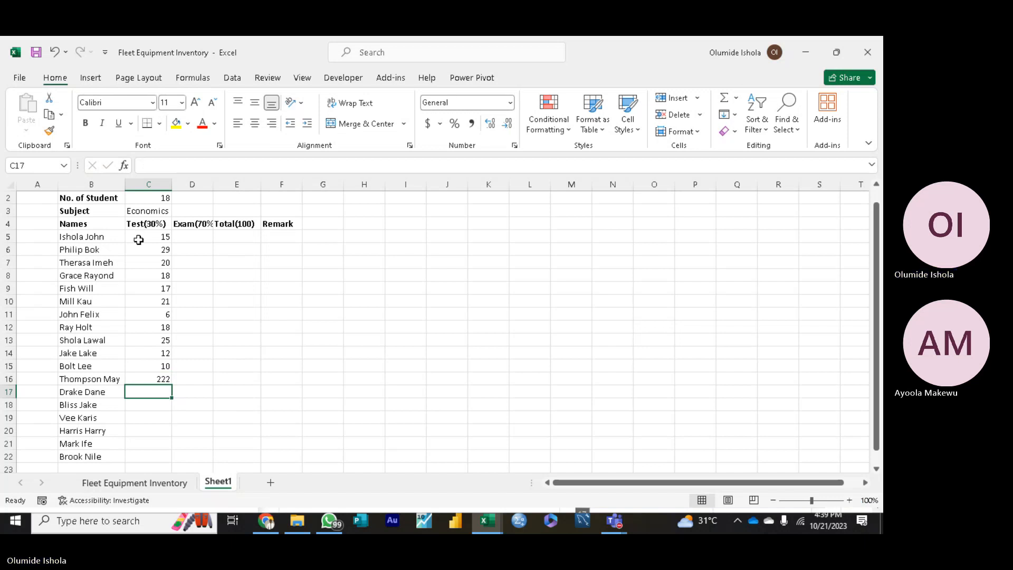
left_click(155, 379)
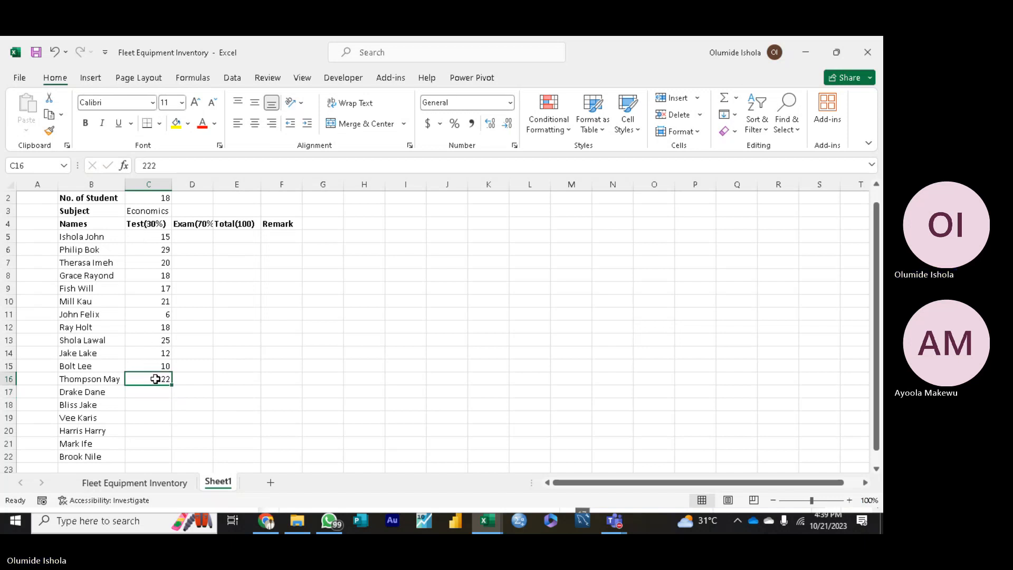
left_click(174, 166)
key("BackSpace")
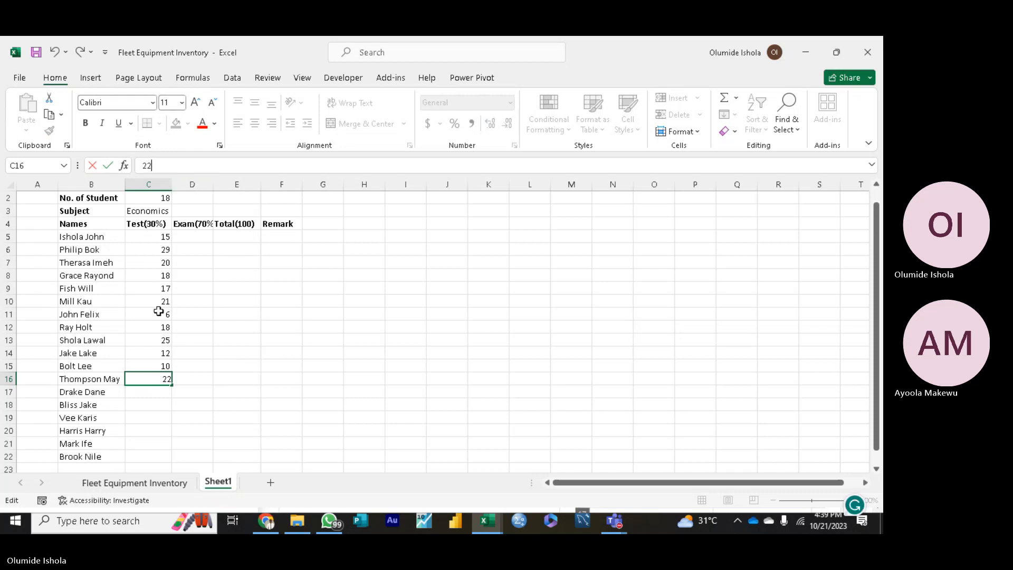
Step: Enter the test scores 14, 19 and 20 in cells C17 to C19
left_click(158, 392)
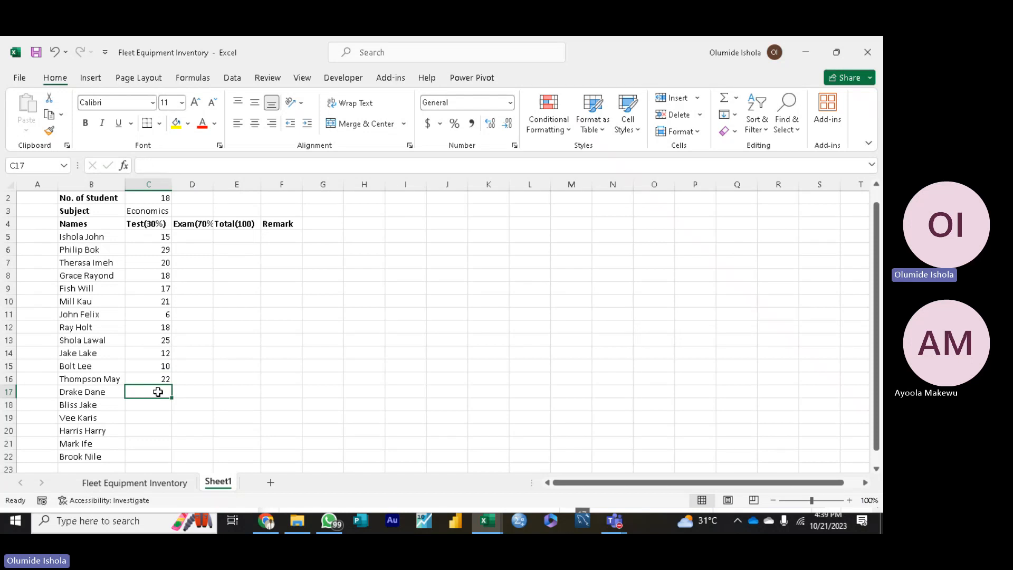
type("14")
key("Return")
type("19")
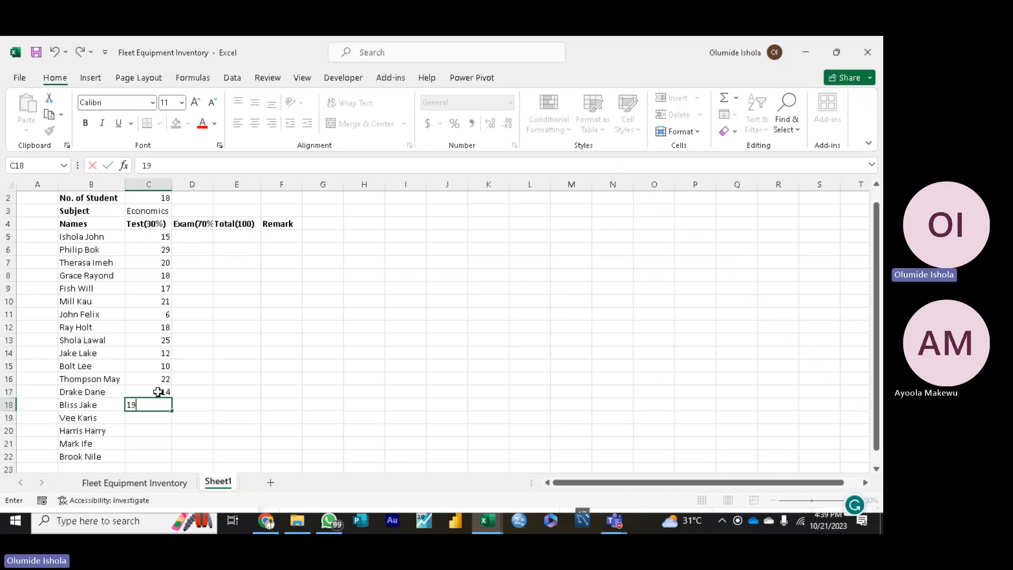
key("Return")
type("20")
key("Return")
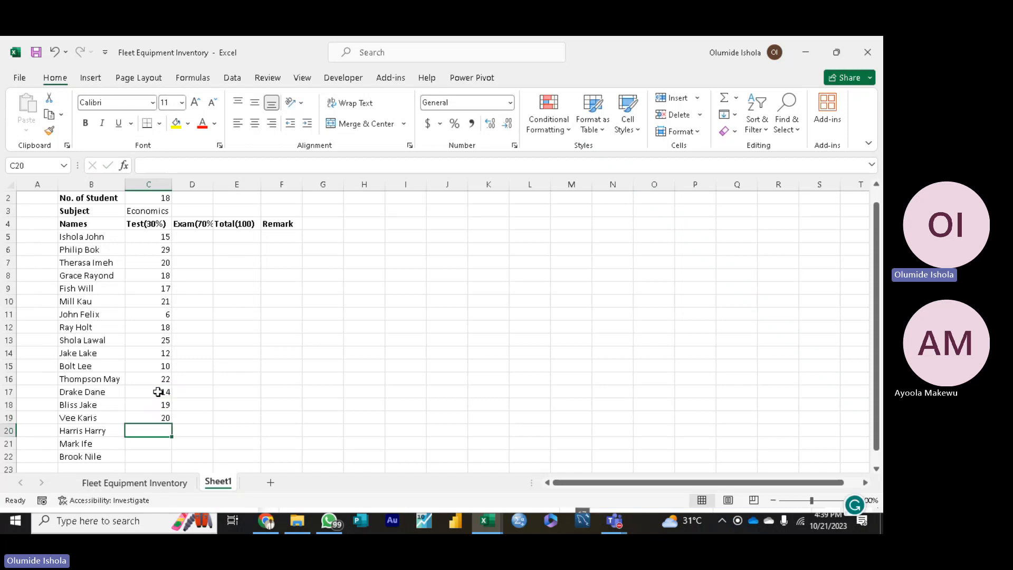
Step: Complete the test column with the scores 21, 24 and 29 in cells C20 to C22
type("21")
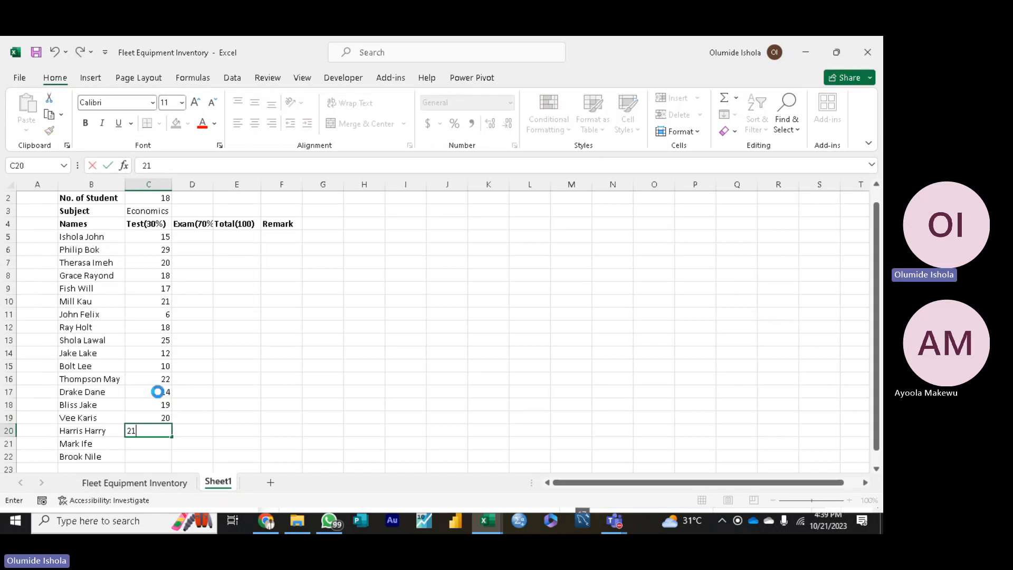
key("Return")
type("24")
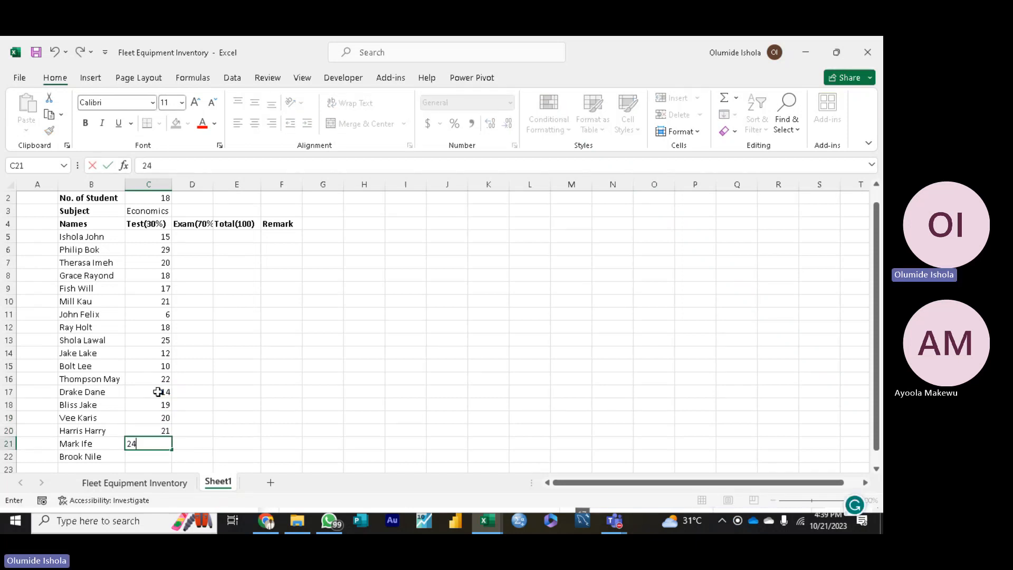
key("Return")
type("29")
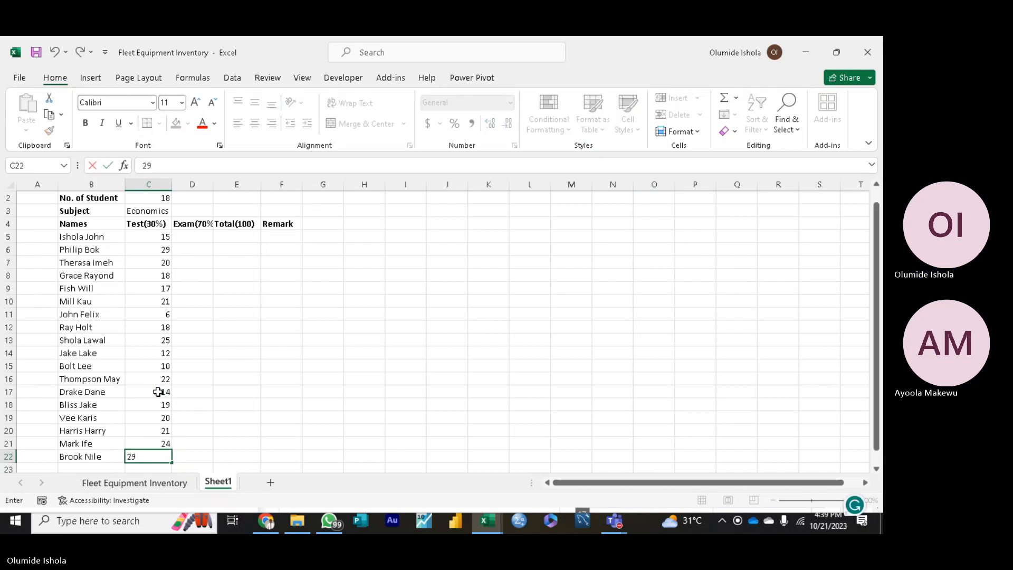
key("Return")
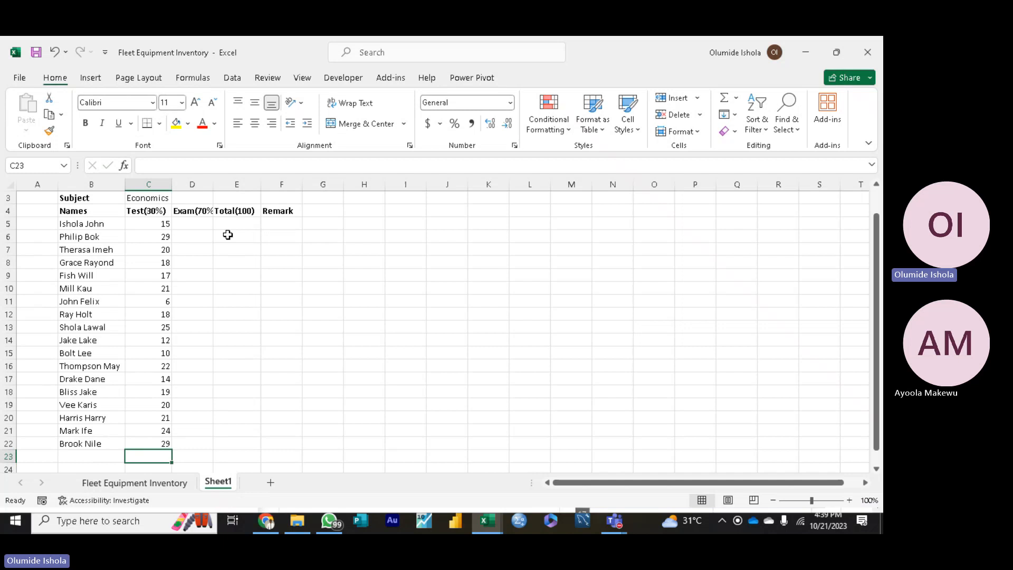
Step: Apply the Percentage number format to the test scores in C5:C22
left_click(195, 222)
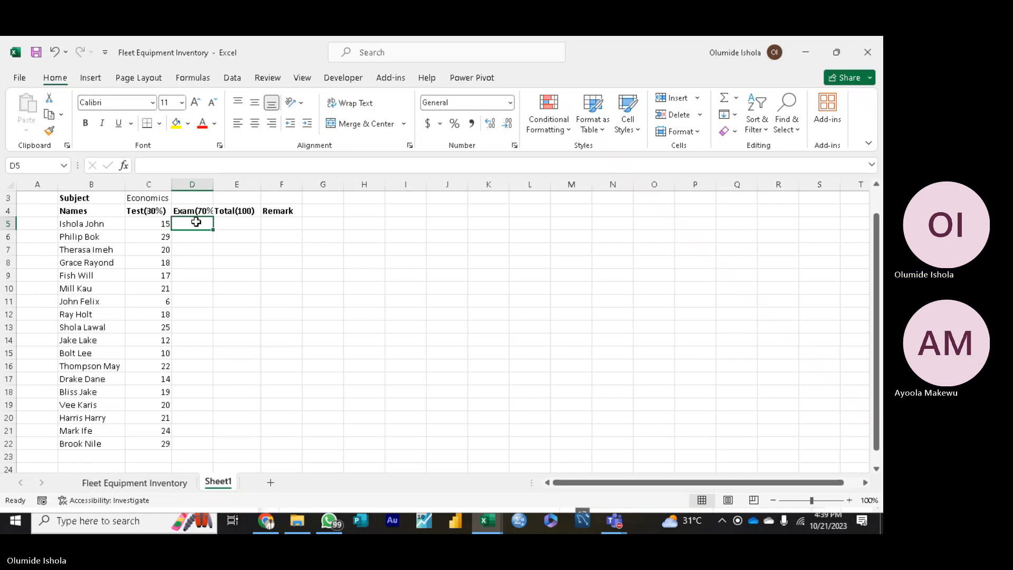
left_click(151, 220)
left_click_drag(150, 220, 167, 442)
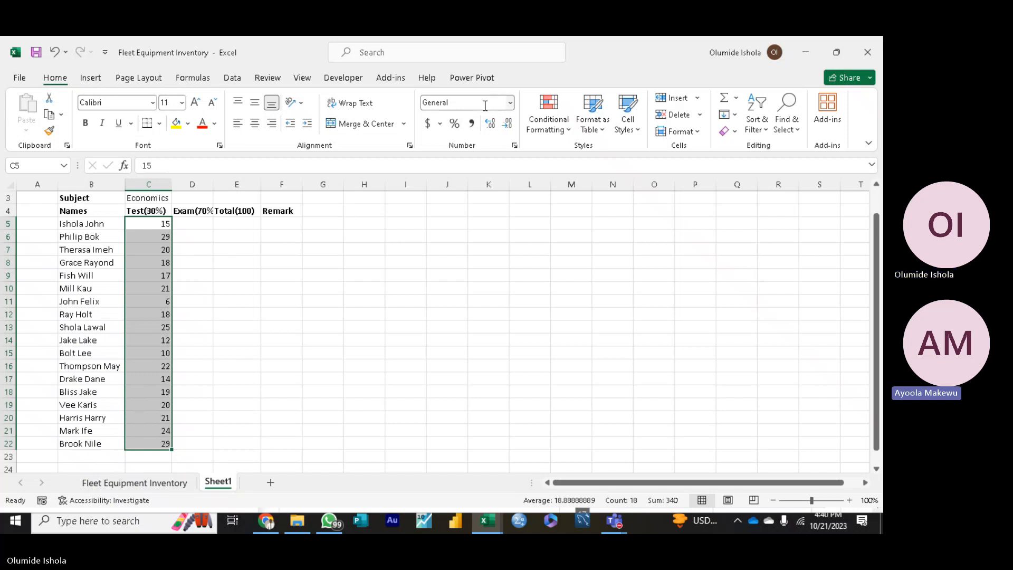
left_click(454, 125)
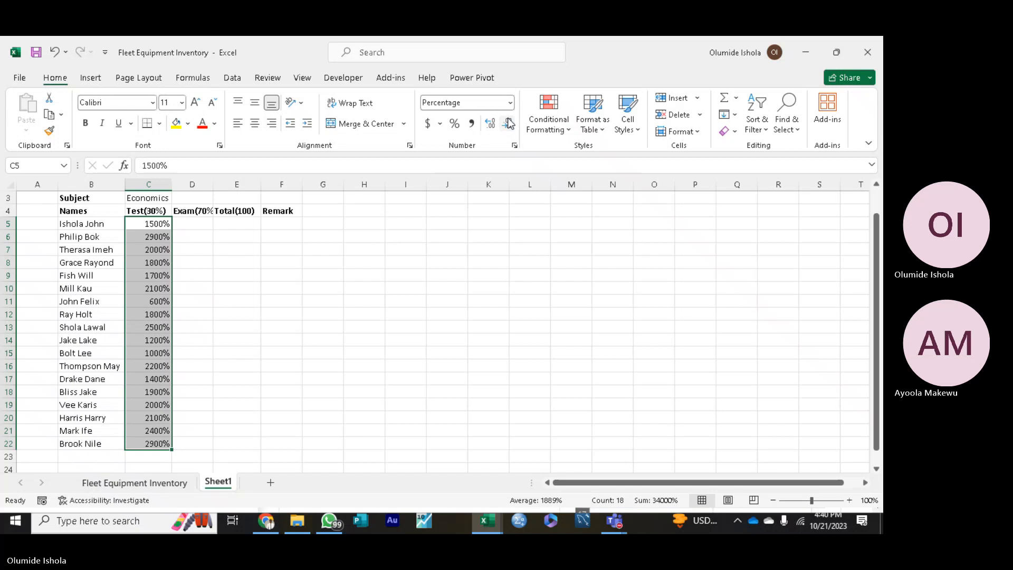
left_click(369, 272)
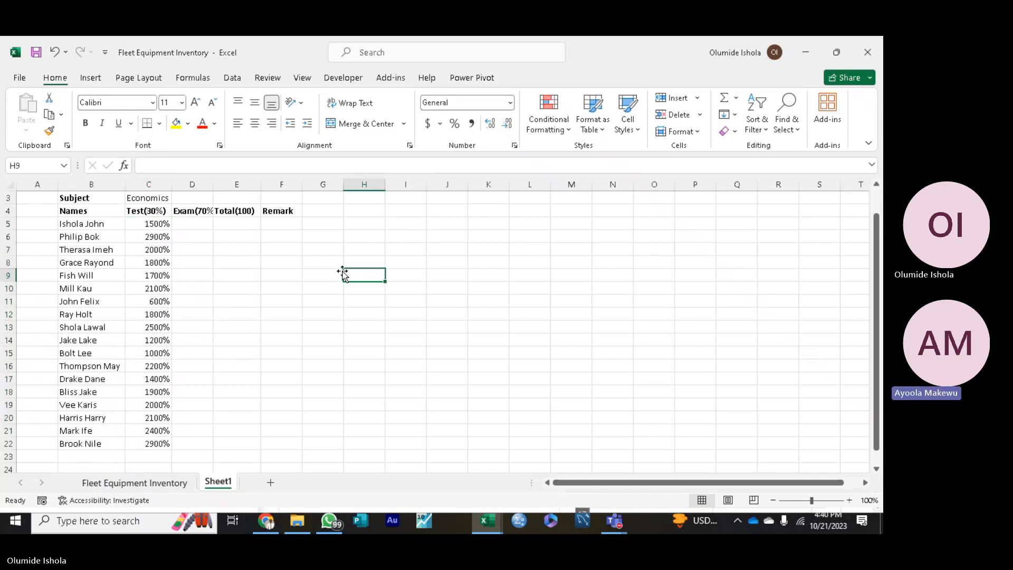
Step: Change the number format of the test scores in C5:C22 to General
left_click(162, 222)
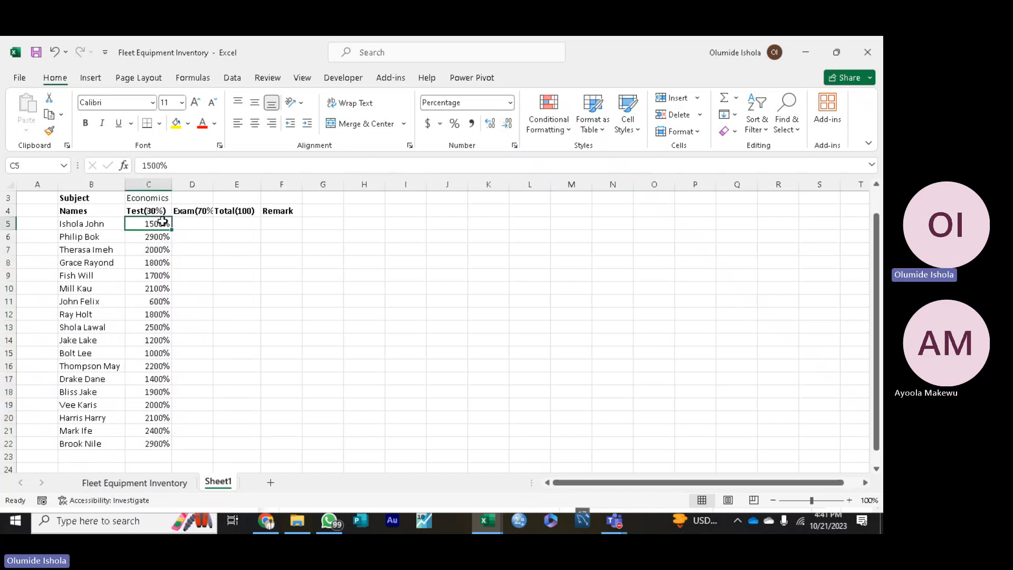
left_click_drag(162, 222, 153, 288)
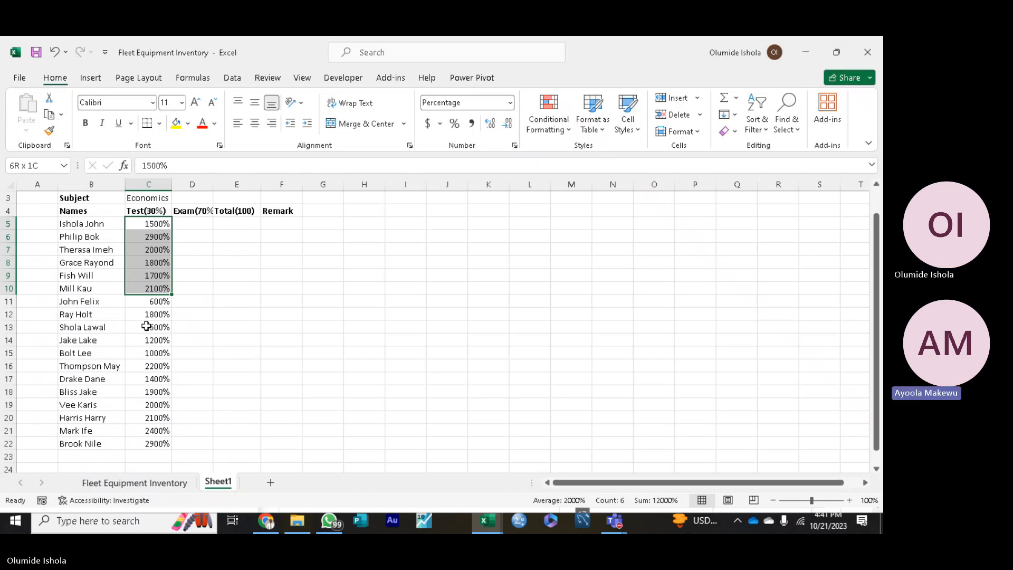
left_click_drag(146, 326, 149, 443)
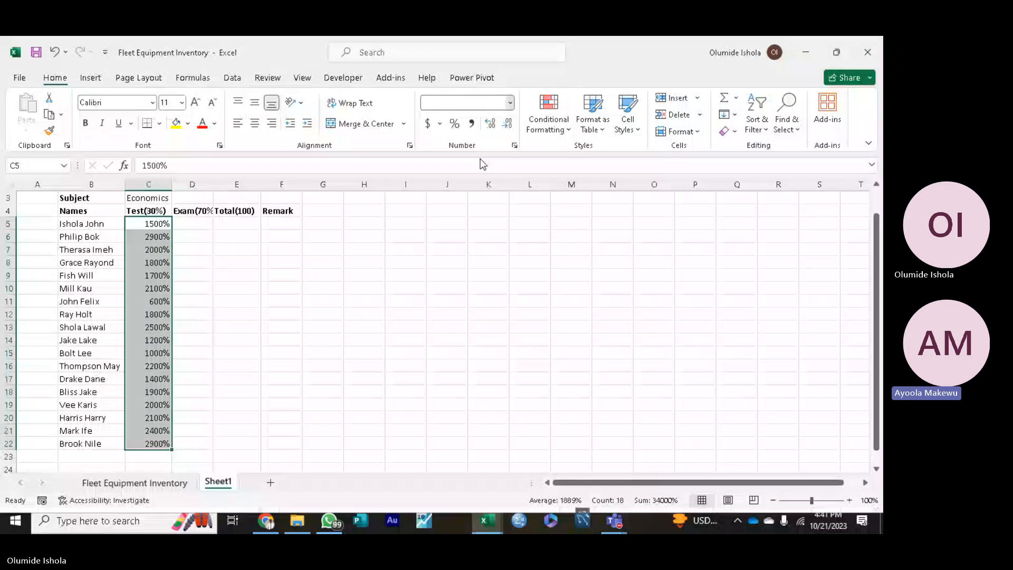
left_click(511, 103)
left_click(511, 102)
left_click(512, 104)
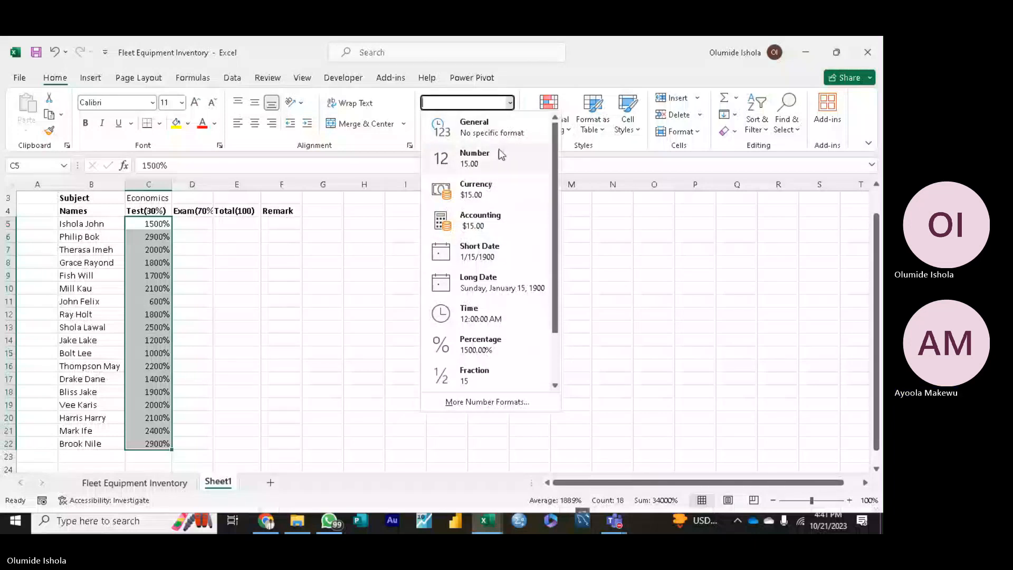
left_click(507, 133)
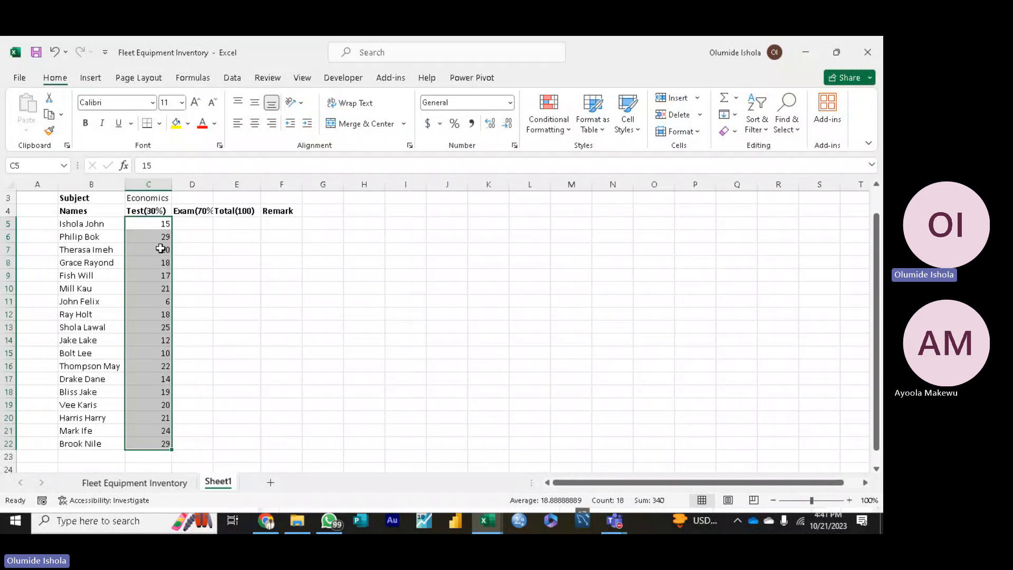
Step: Reapply the Percentage format to the test scores in C5:C22, and switch them back to General
left_click(454, 125)
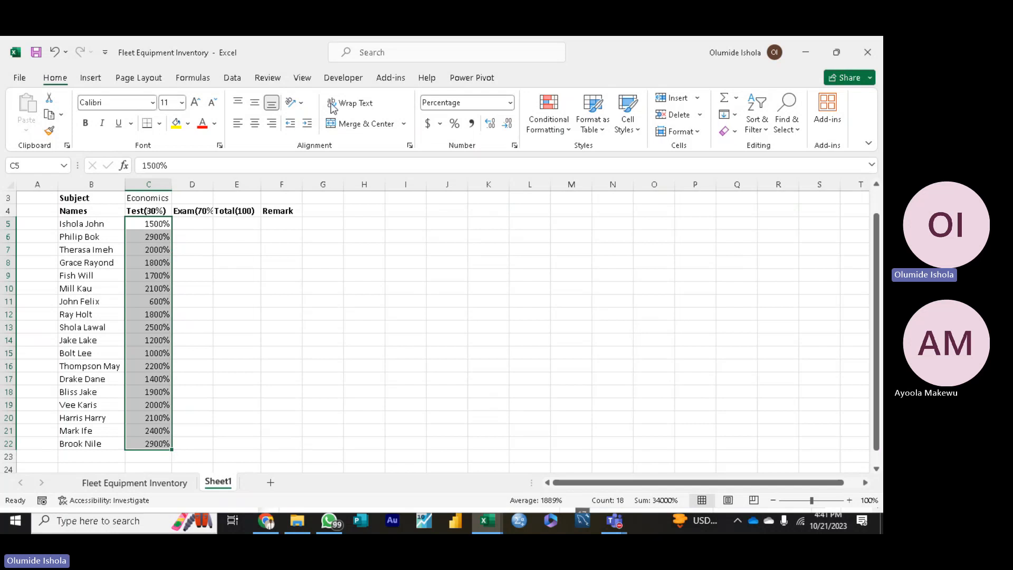
left_click(511, 103)
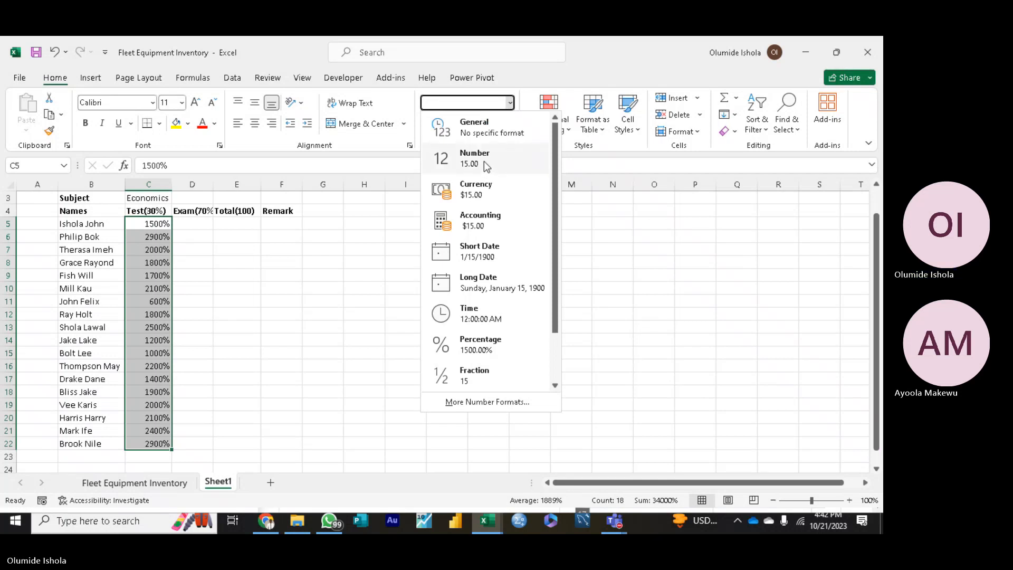
left_click(493, 131)
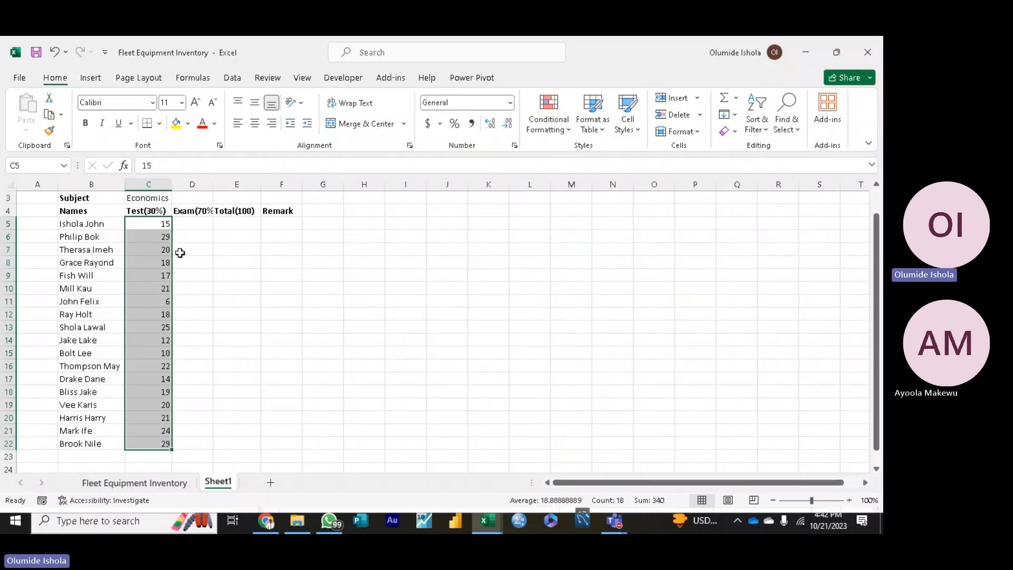
left_click(205, 259)
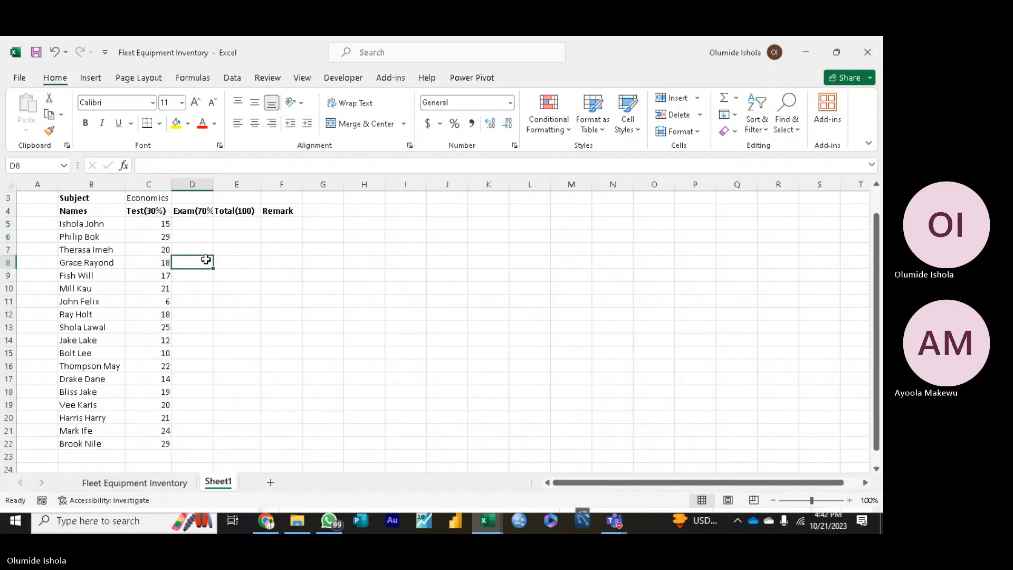
Step: Enter the example value 0.15 in empty cell J13 and format it as a percentage
left_click(145, 224)
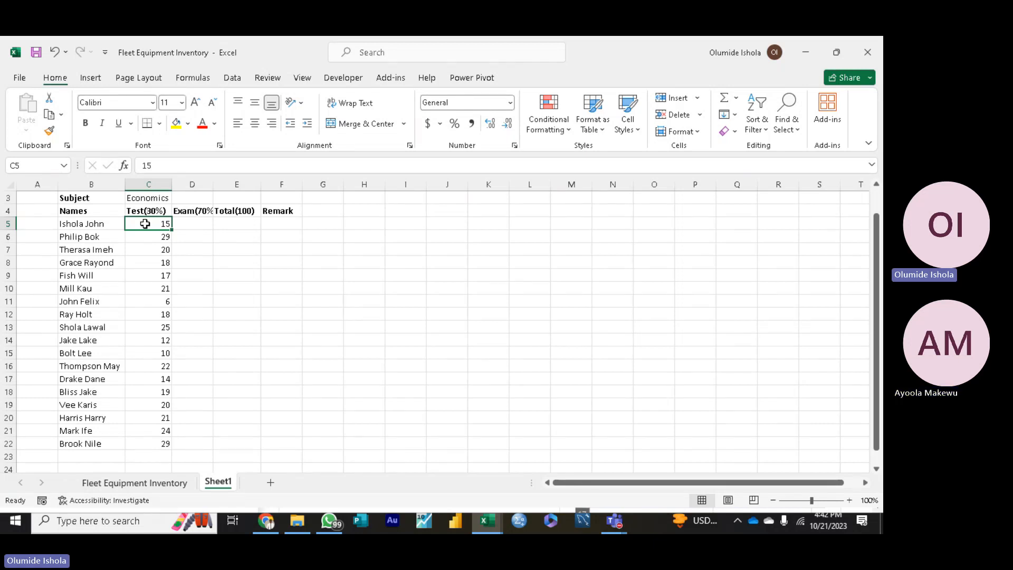
left_click(446, 326)
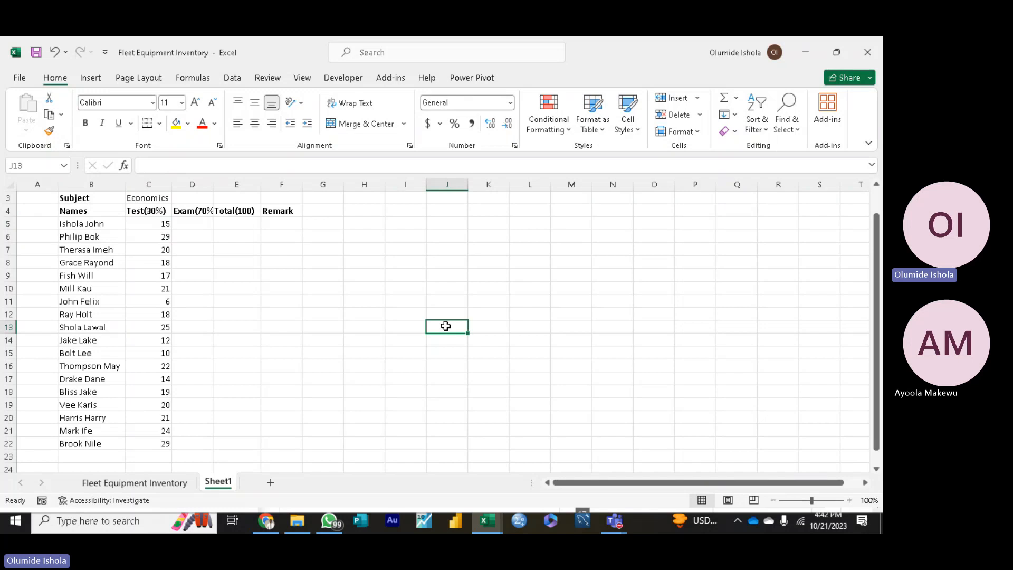
type("0.15")
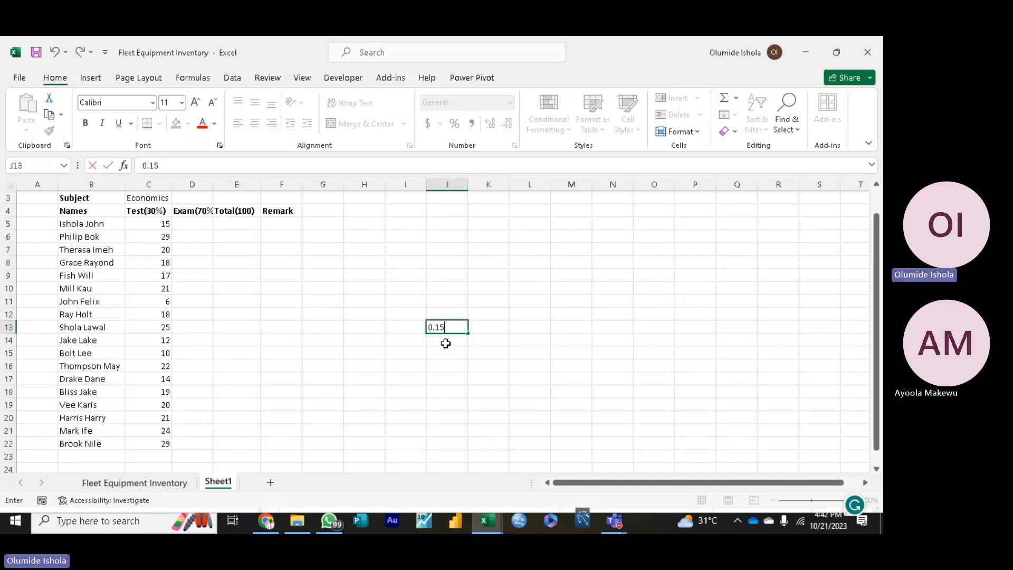
key("ctrl+Return")
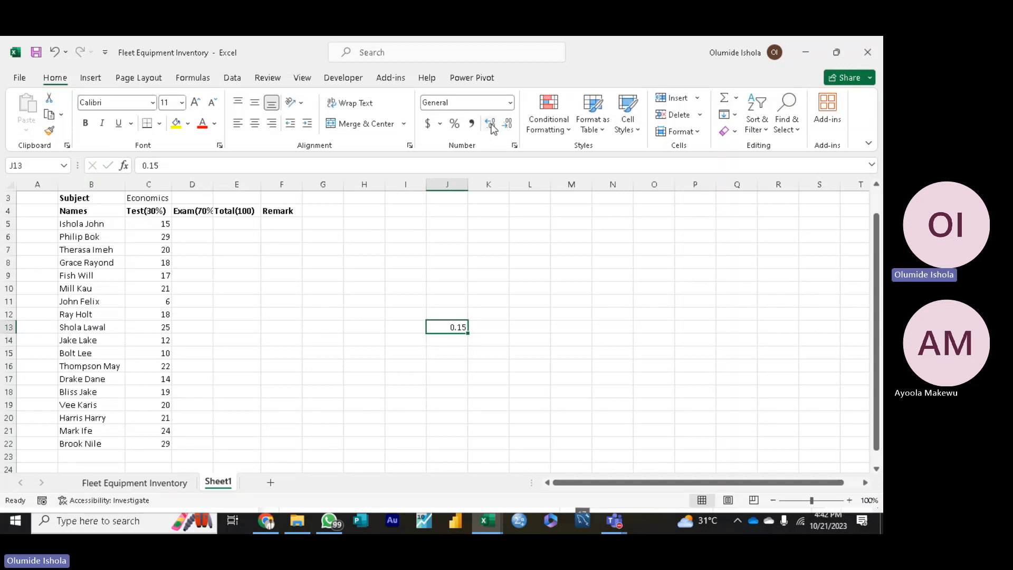
left_click(457, 125)
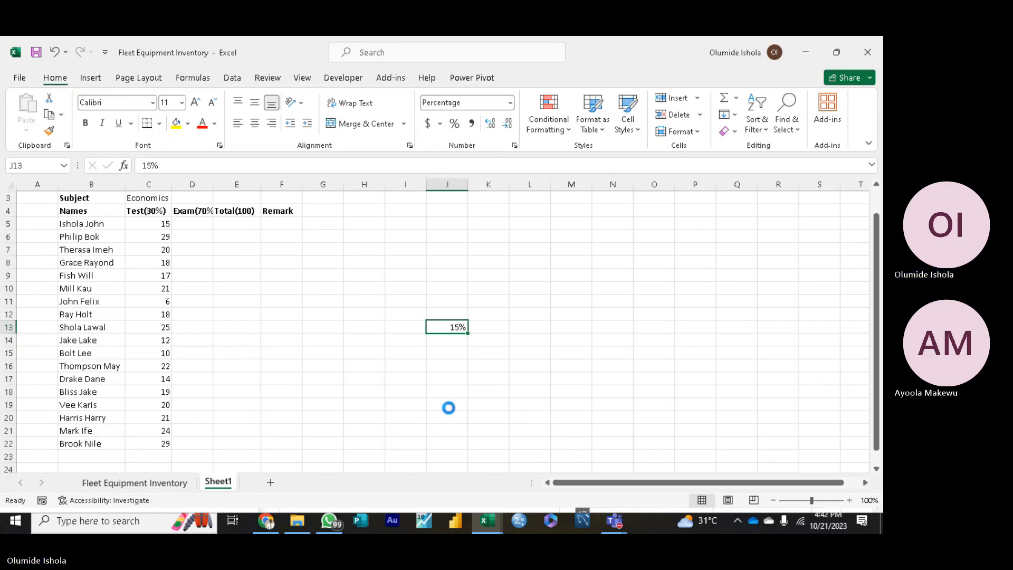
Step: Enter the example value 0.29 in cell J14
left_click(460, 341)
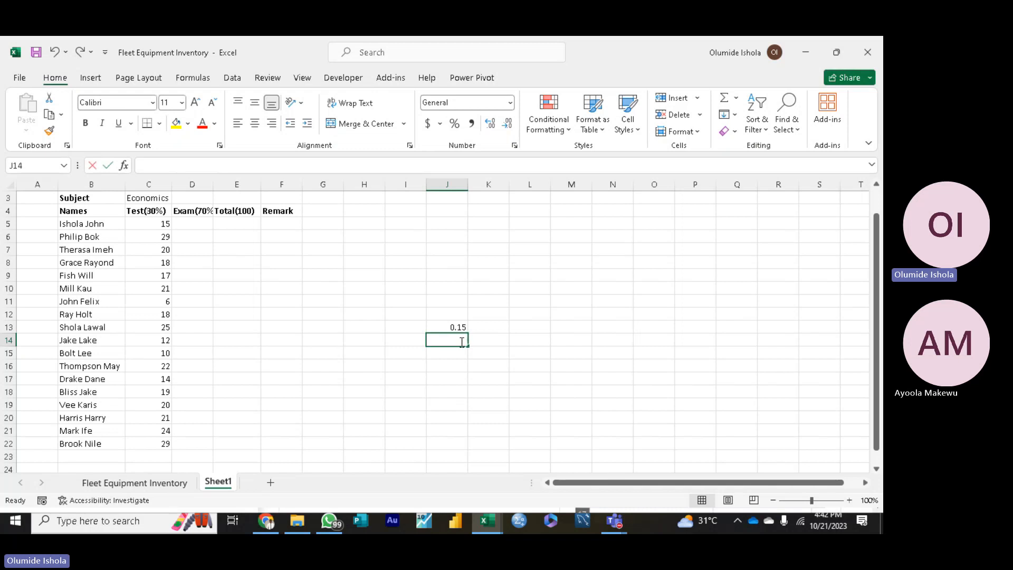
type("0")
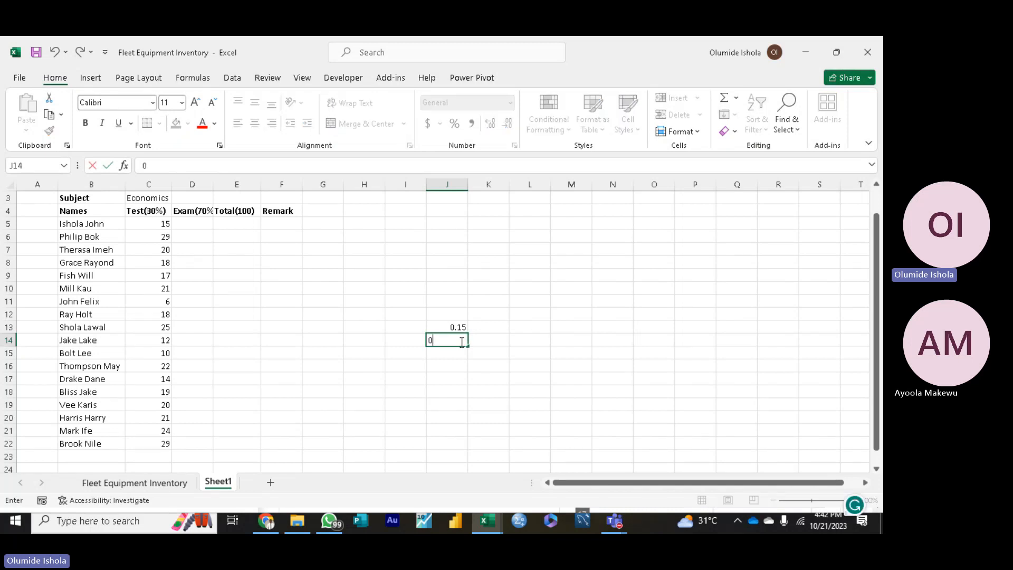
type("0.29")
key("Left")
key("Left")
key("Left")
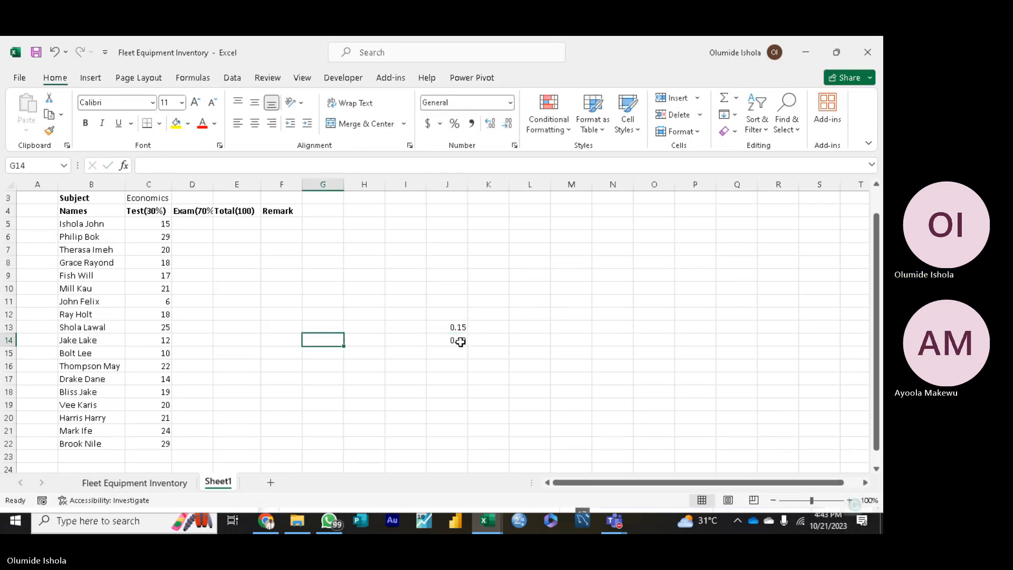
Step: Enter the example values 0.2 in cell J15 and 0.18 in cell J16
left_click(455, 352)
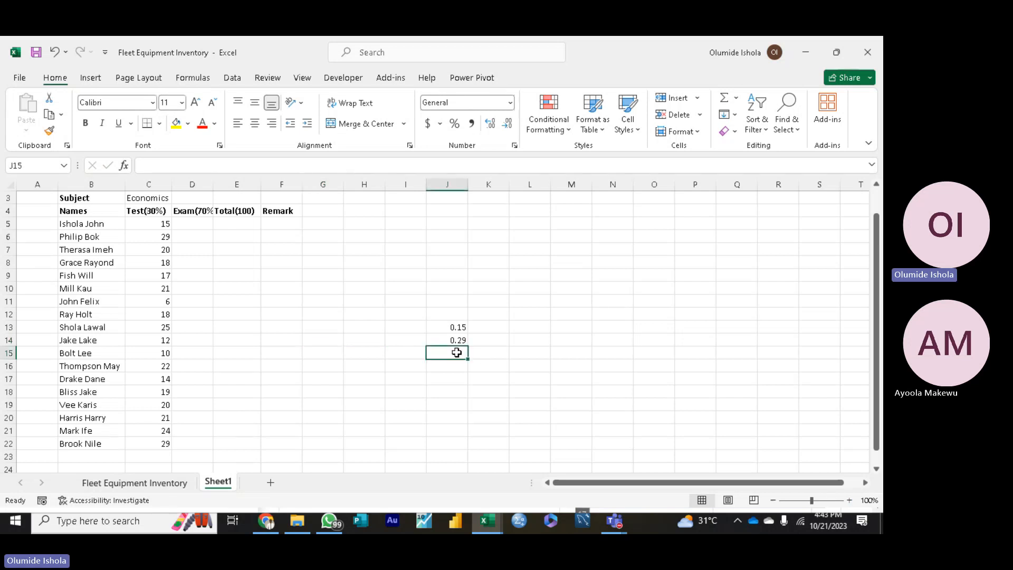
type("0")
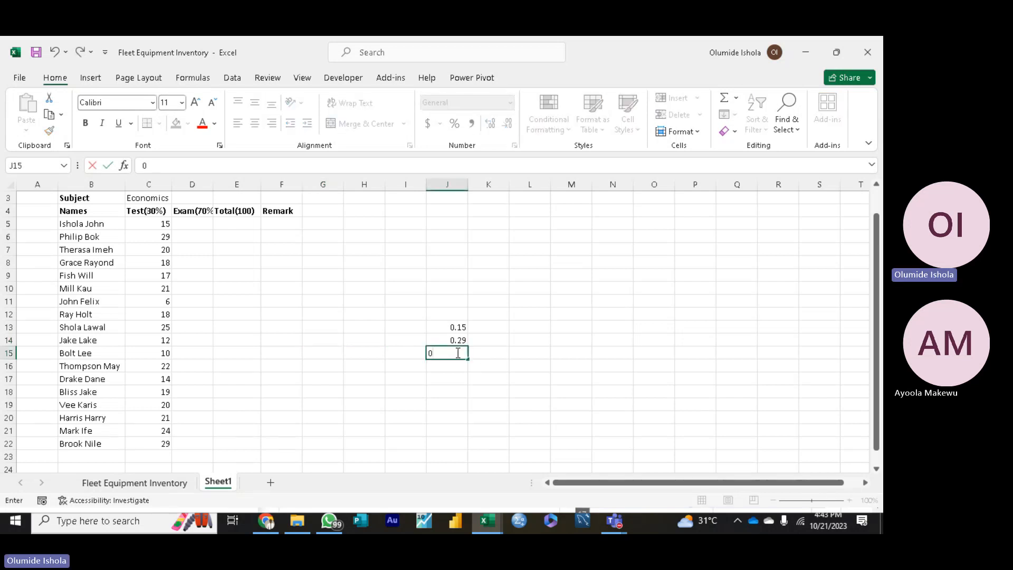
type(".")
type("12")
key("Return")
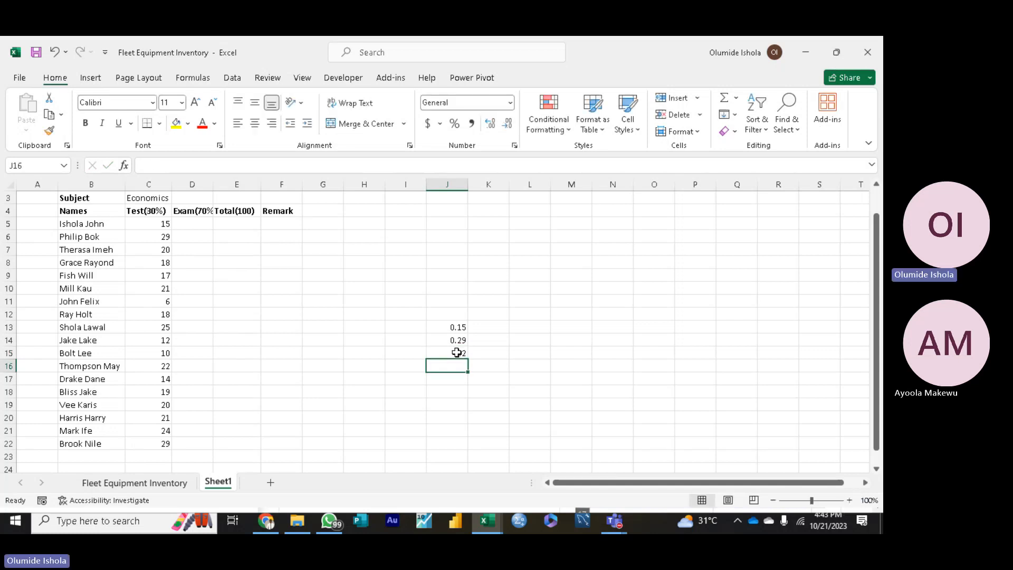
type("0")
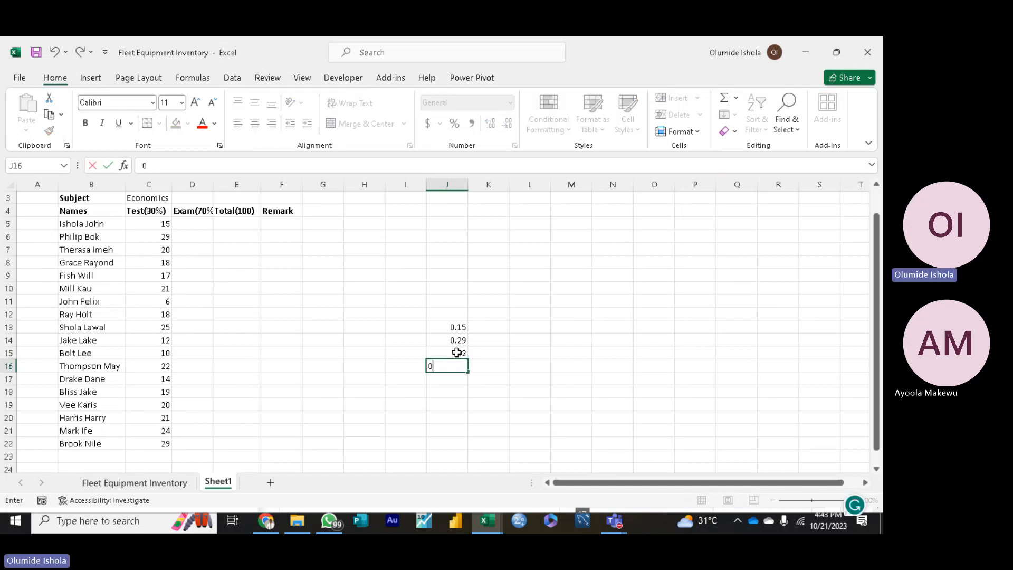
type(".18")
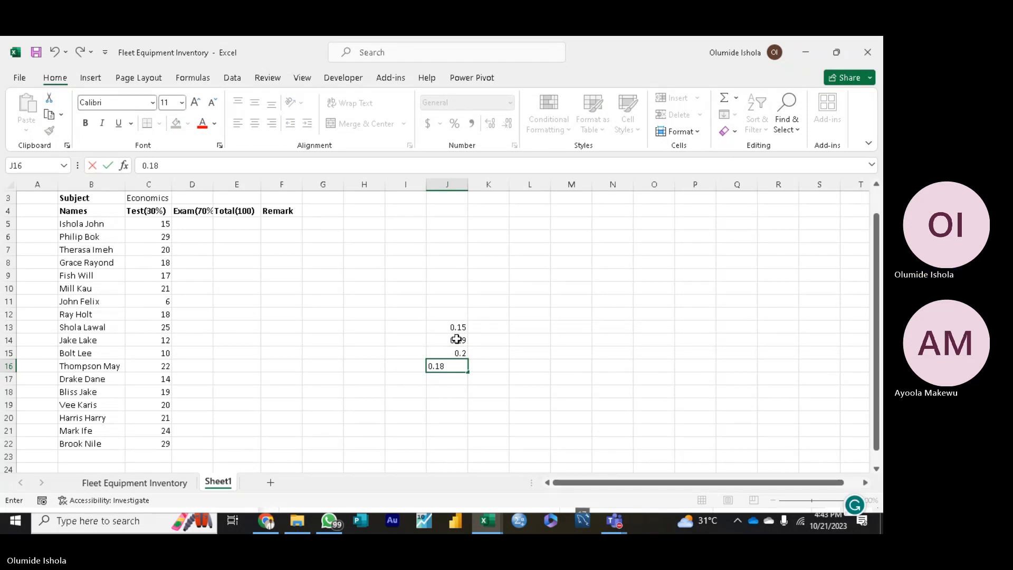
left_click(407, 324)
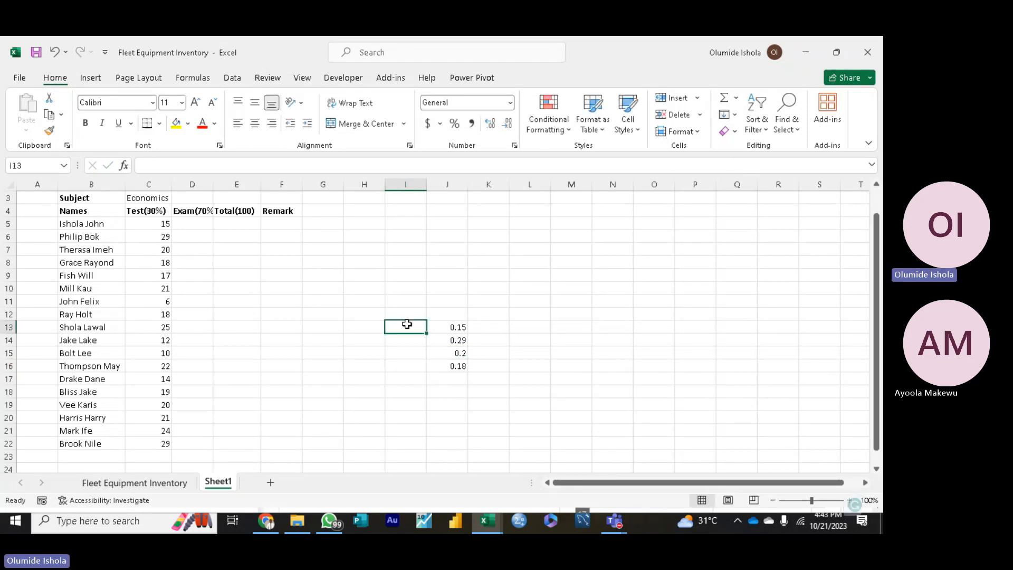
Step: Apply the Percentage number format to the example values in J13:J16
left_click(452, 327)
left_click_drag(453, 327, 460, 365)
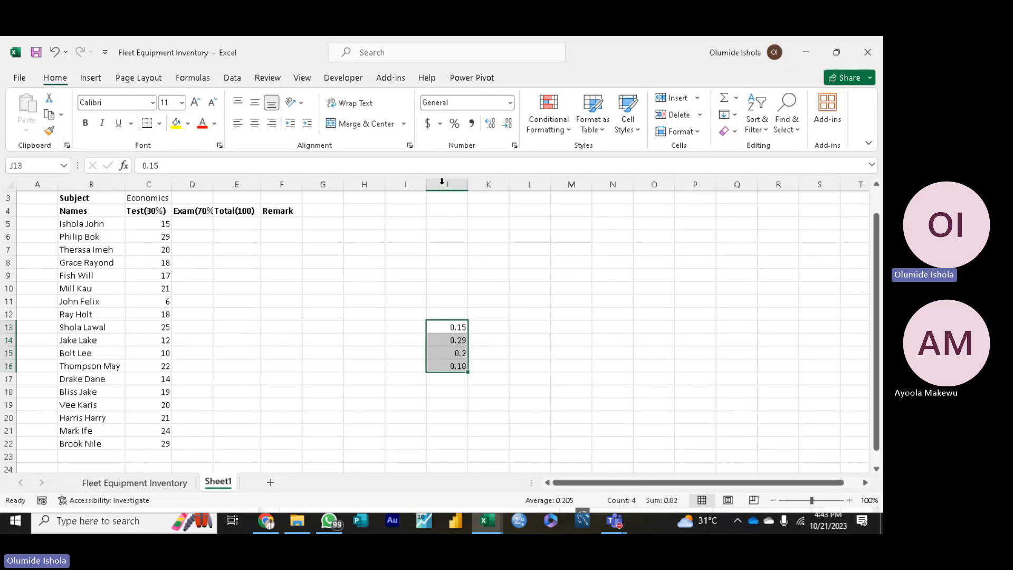
left_click(454, 129)
left_click(340, 432)
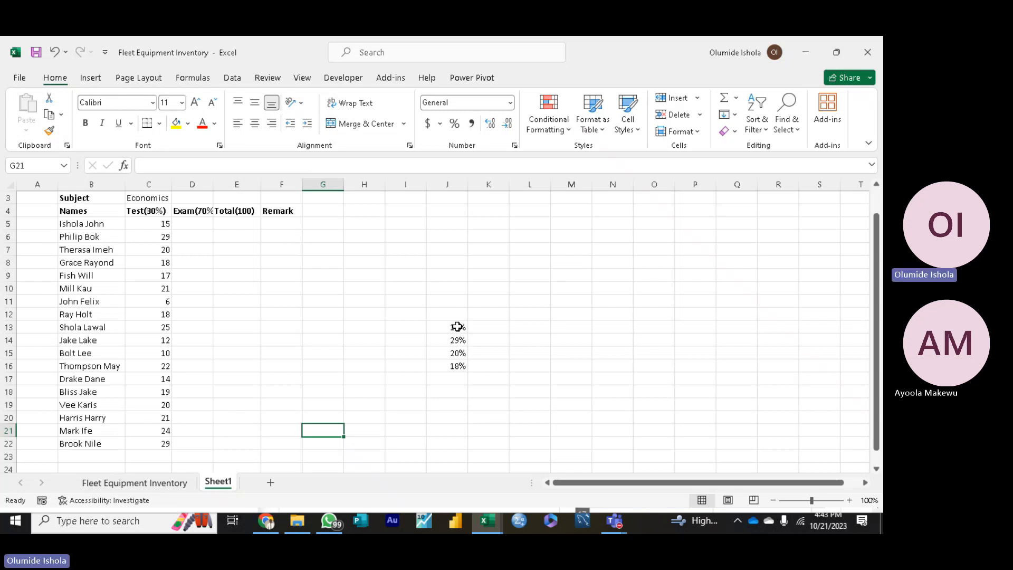
left_click_drag(457, 327, 458, 358)
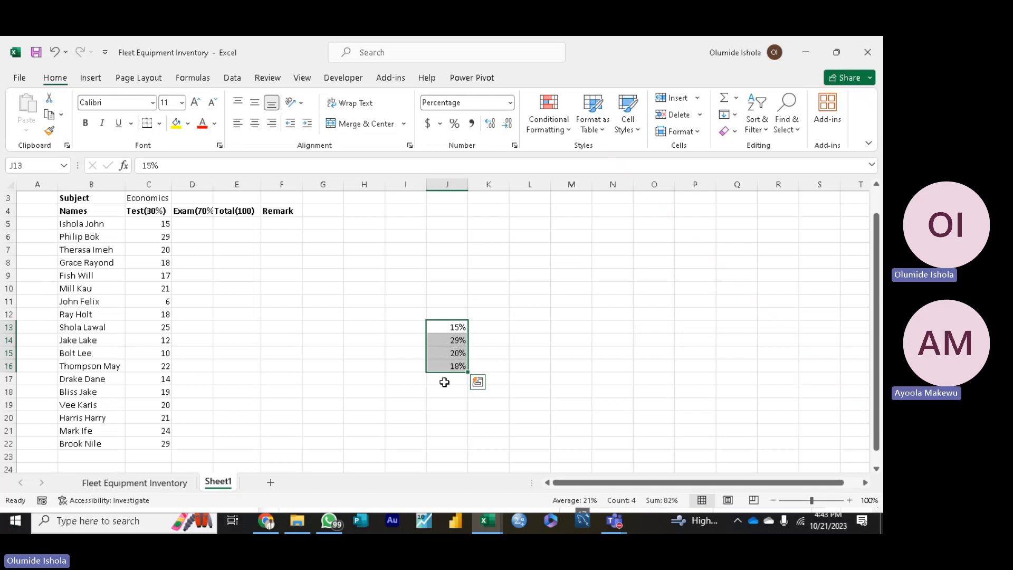
left_click(149, 222)
left_click_drag(149, 222, 157, 444)
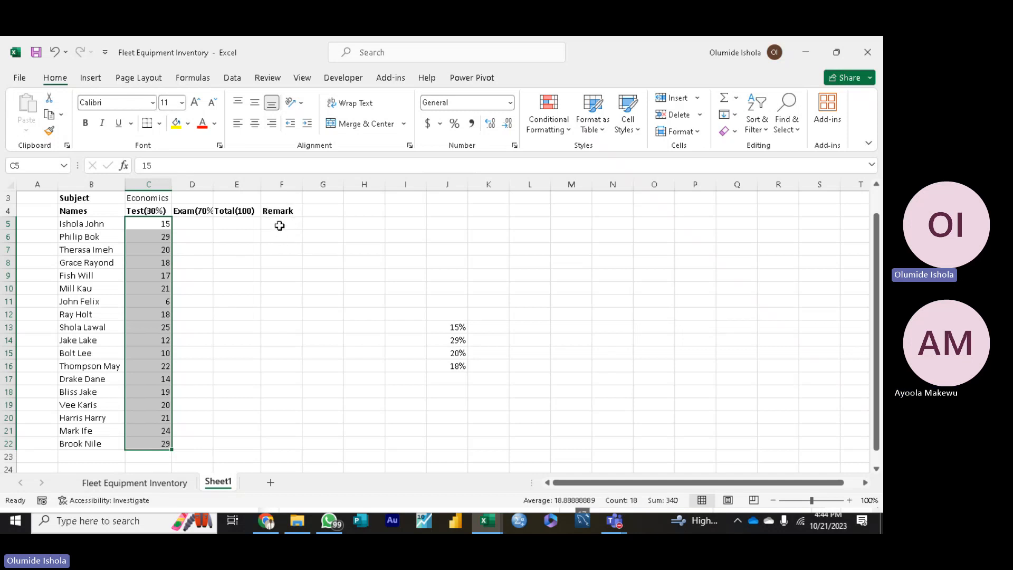
left_click(280, 226)
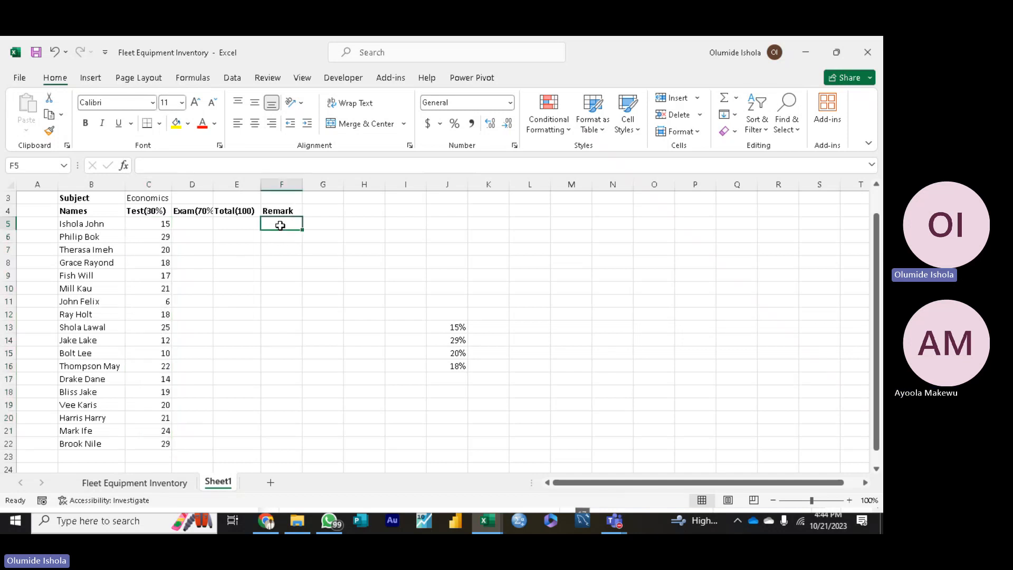
Step: Widen column D so that the Exam(70%) heading fits fully
left_click(150, 225)
left_click(187, 222)
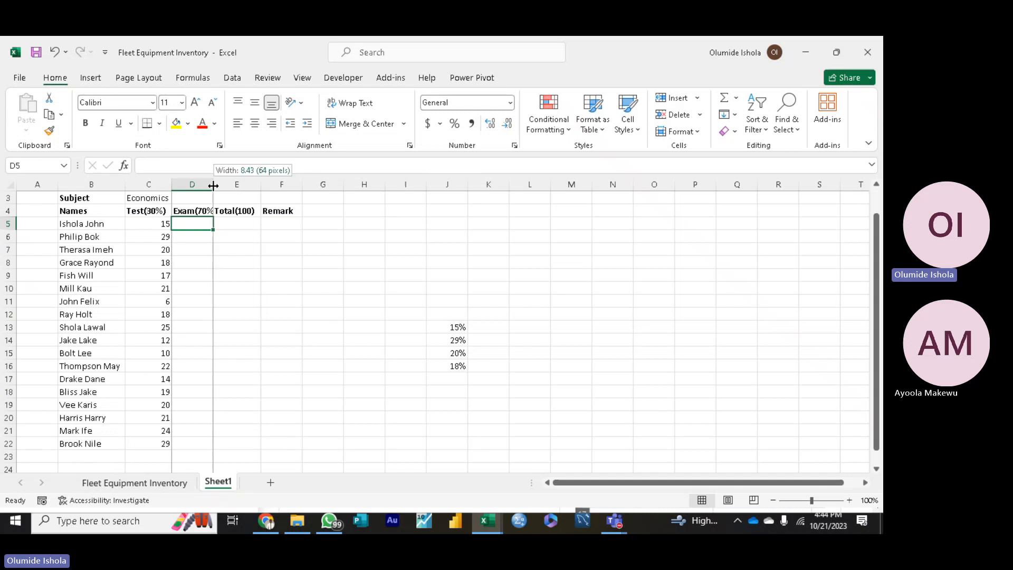
left_click_drag(213, 186, 224, 187)
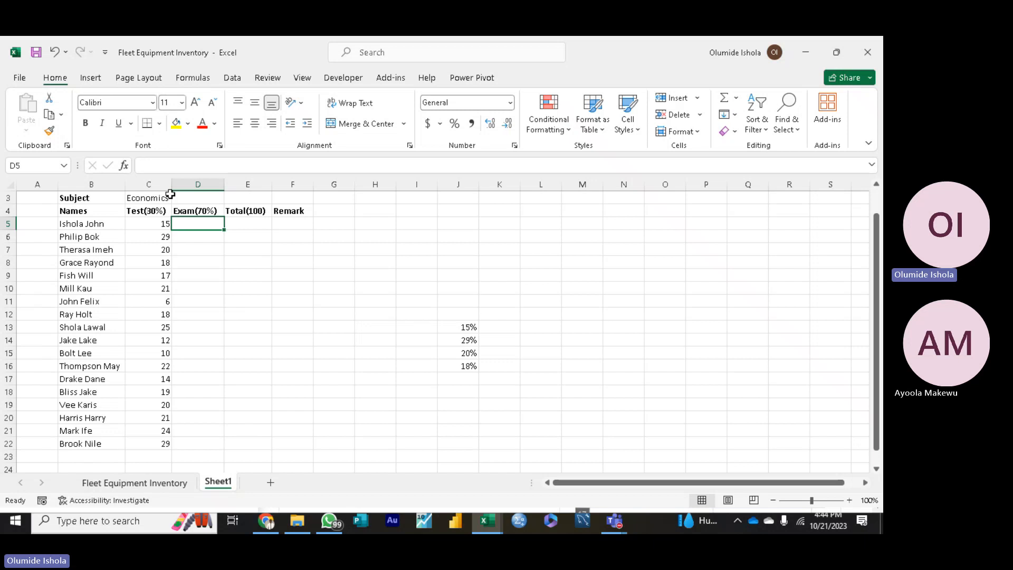
Step: Clear the example percentages from cells J13 to J16
left_click(468, 330)
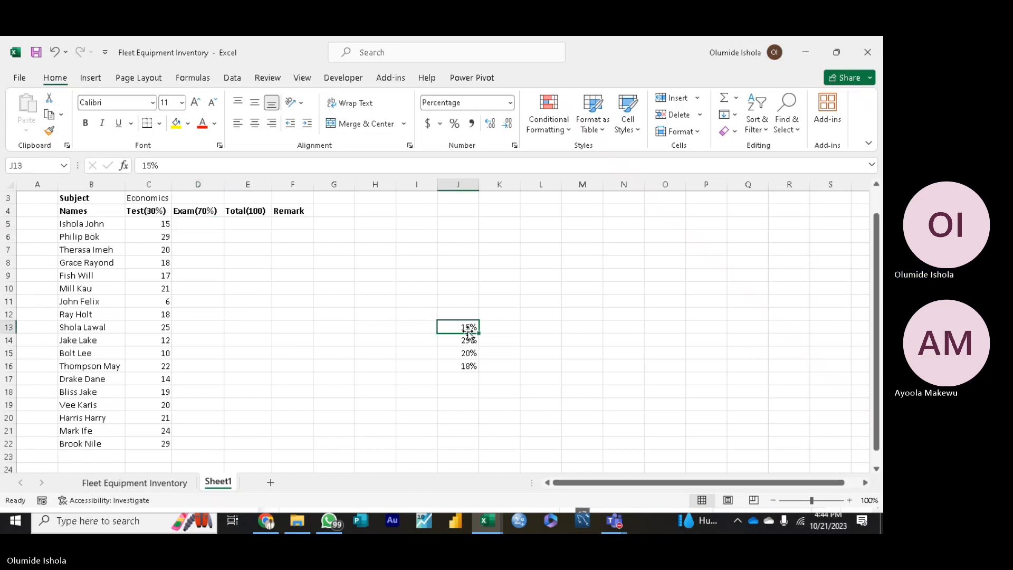
key("BackSpace")
left_click(469, 343)
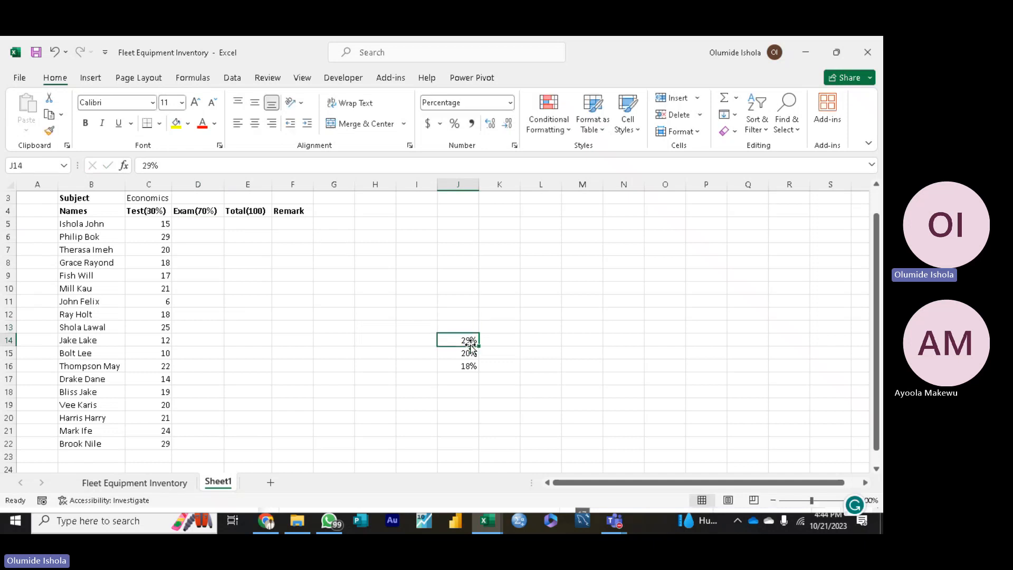
key("BackSpace")
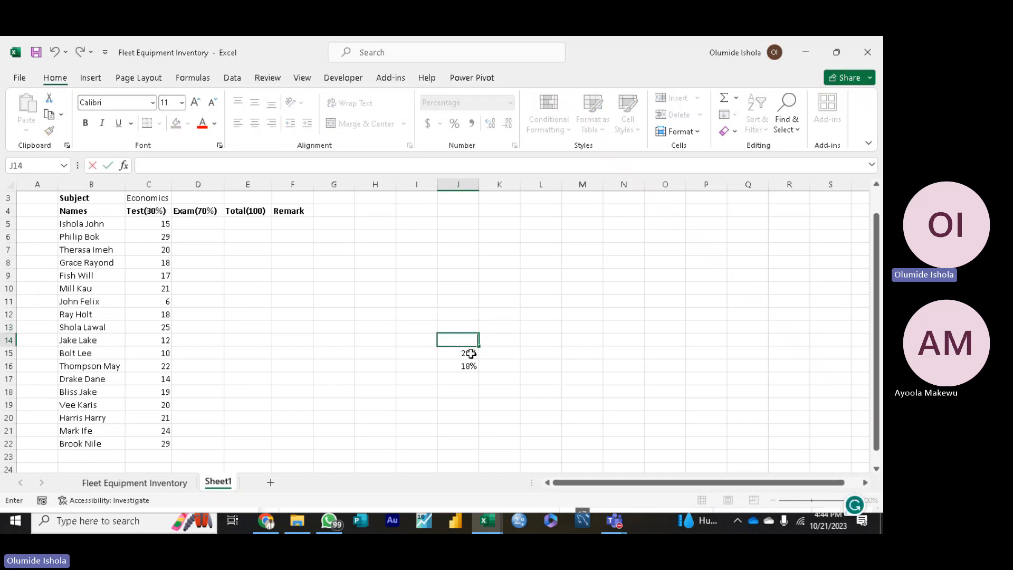
left_click(471, 353)
key("BackSpace")
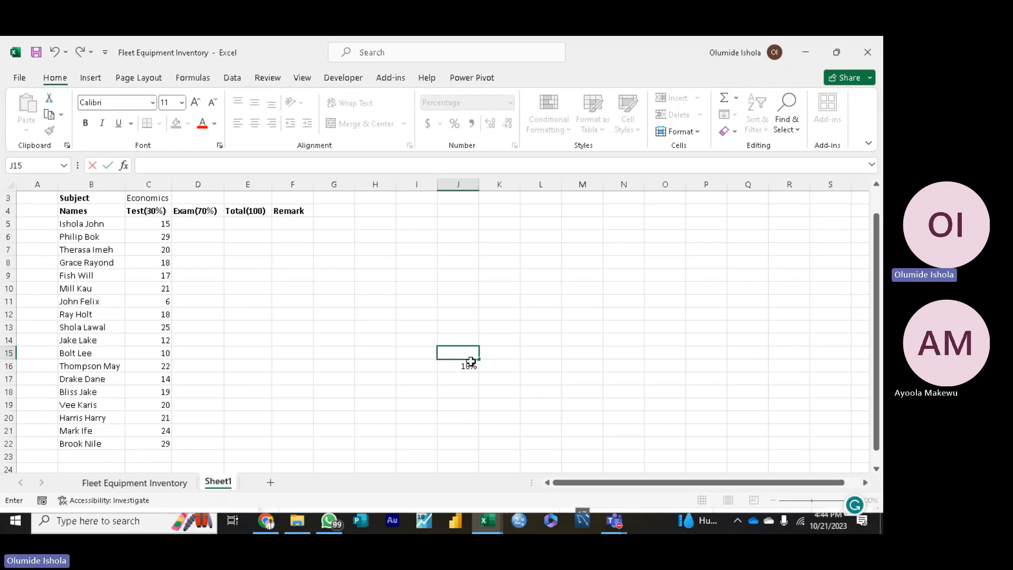
left_click(471, 367)
key("BackSpace")
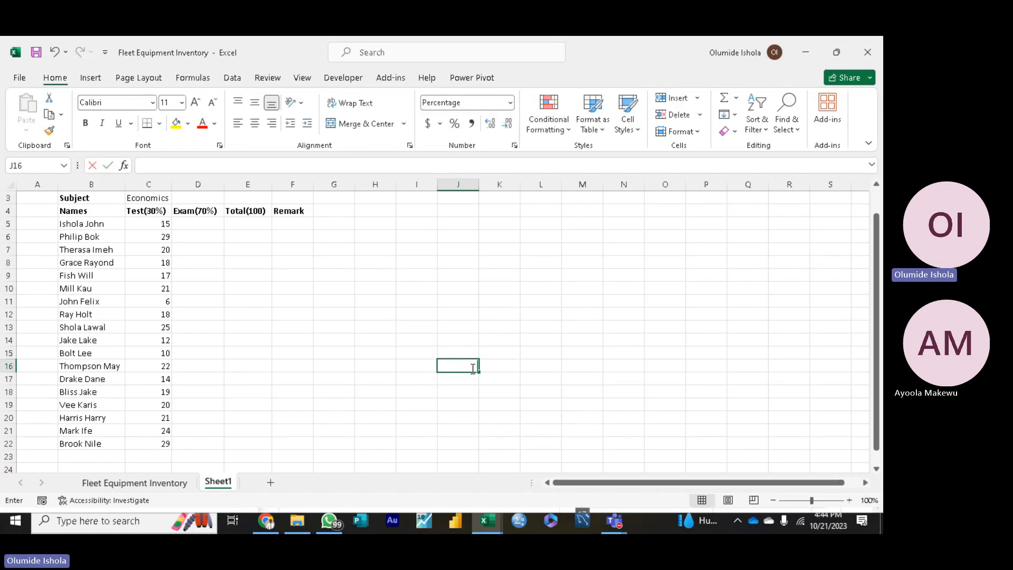
Step: Enter the exam scores 60, 45, 25, 30 and 37 in cells D5 to D9
left_click(197, 222)
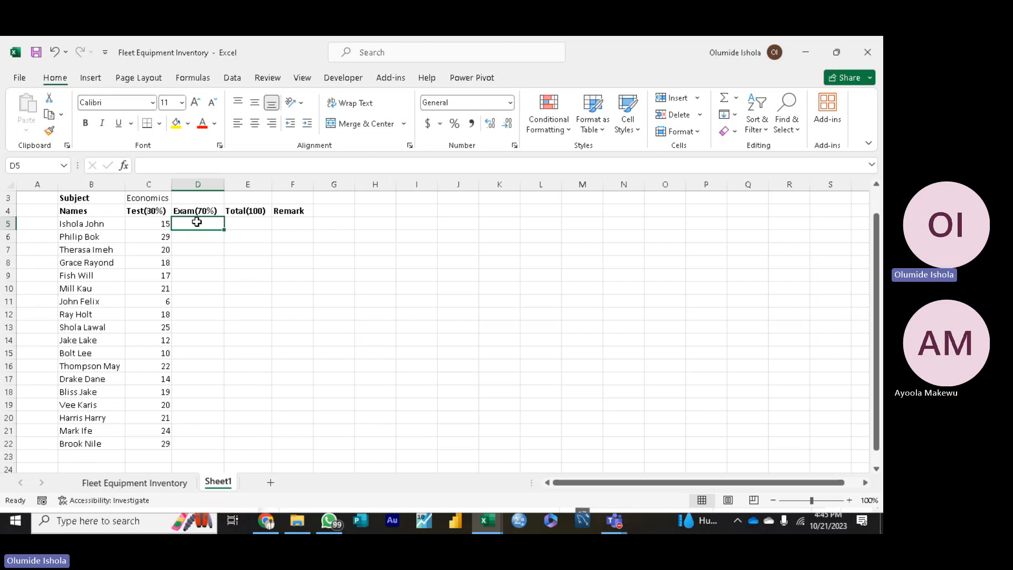
type("60")
key("Return")
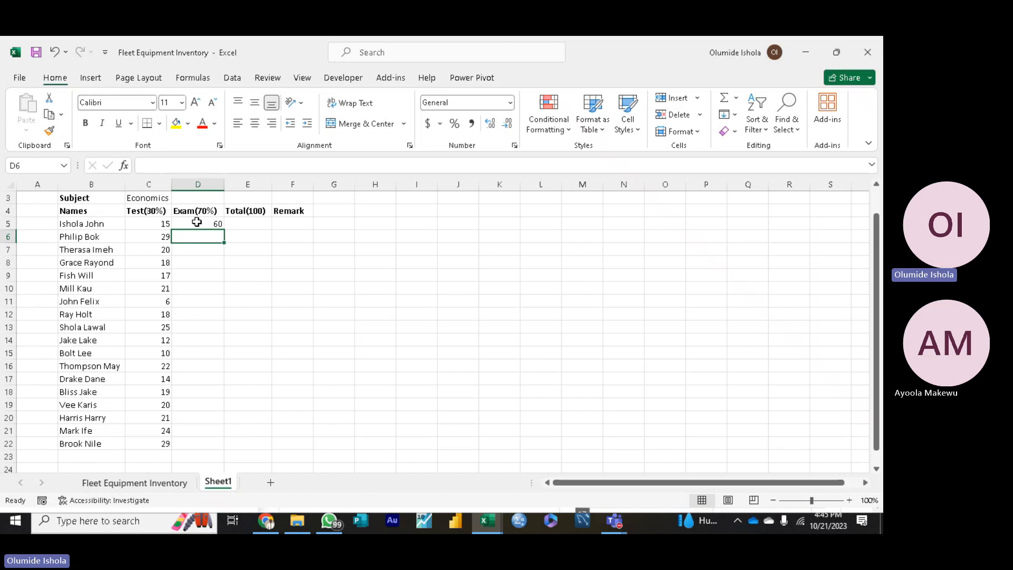
type("45")
key("Return")
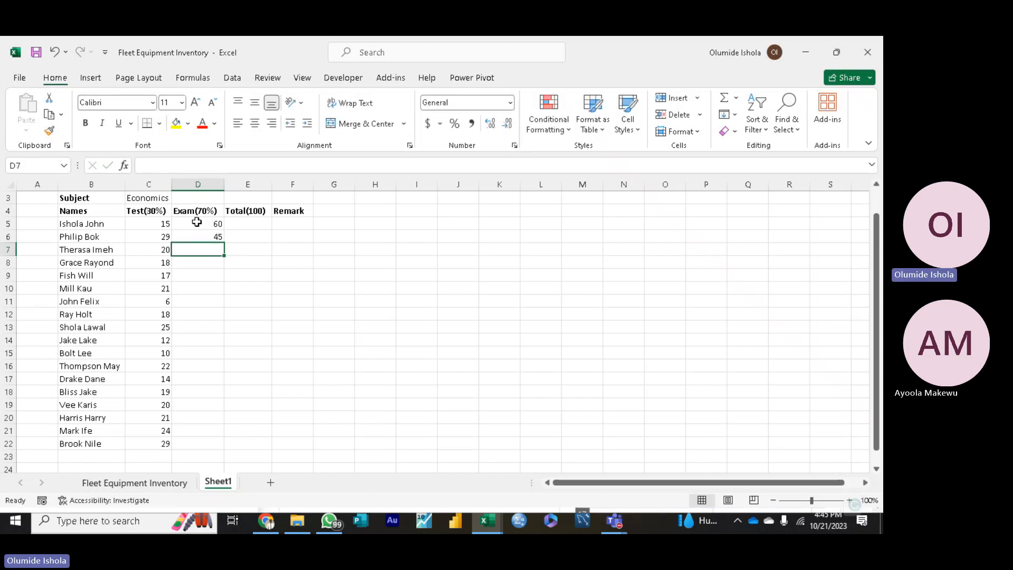
type("25")
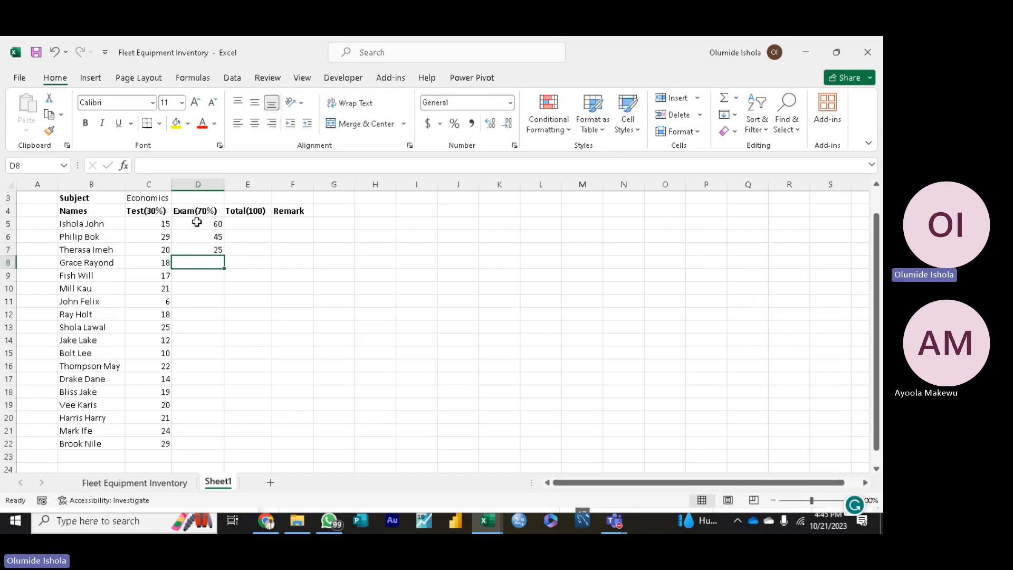
key("Return")
type("3")
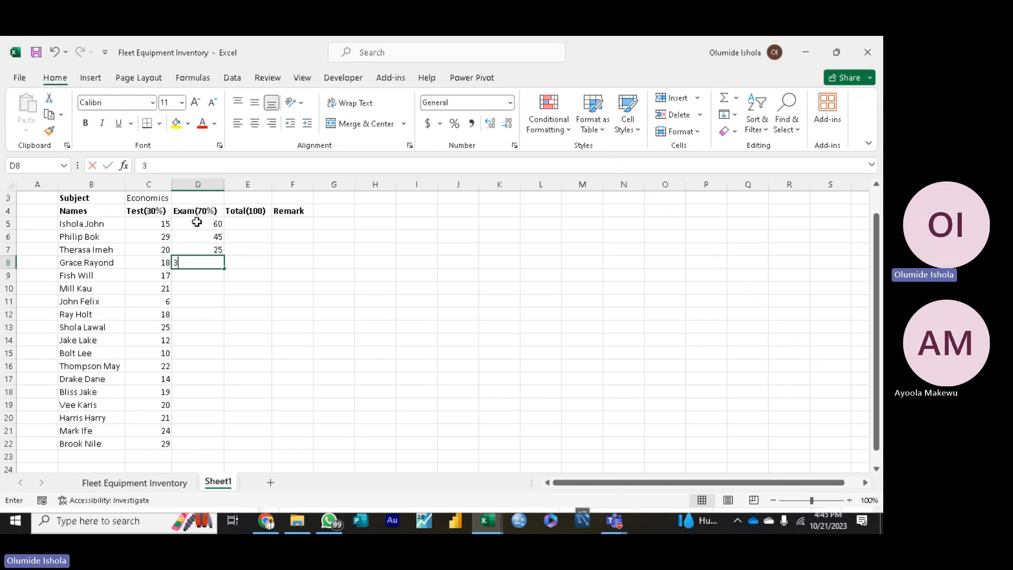
type("0")
key("Return")
type("37")
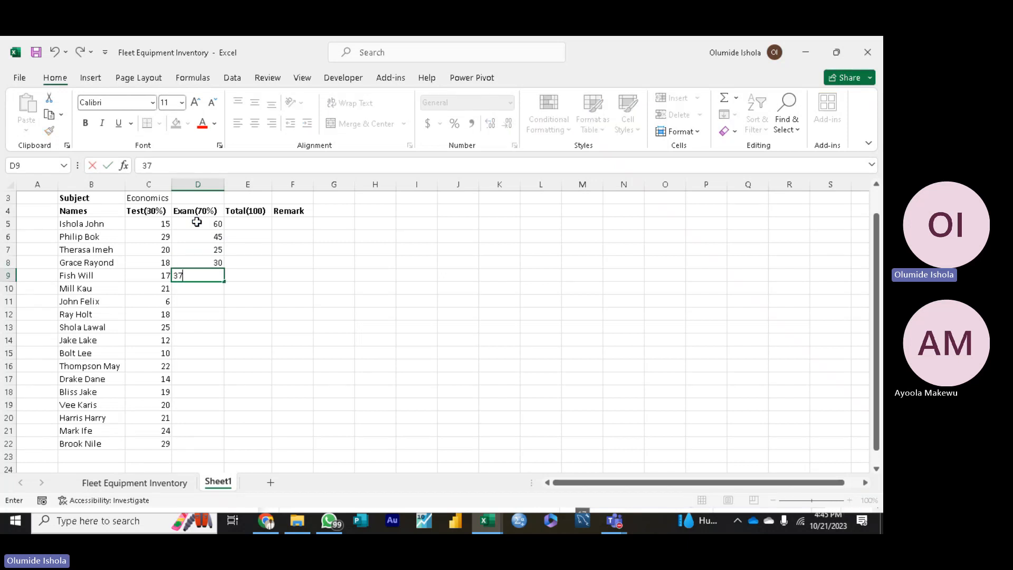
key("Return")
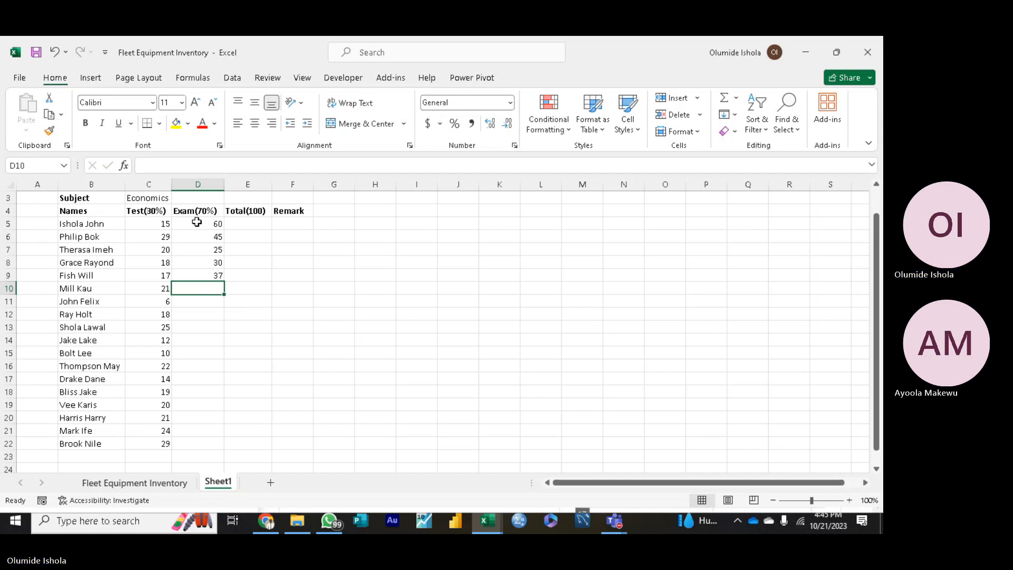
Step: Enter the exam scores 43, 23, 35, 49 and 29 in cells D10 to D14
type("43")
key("Return")
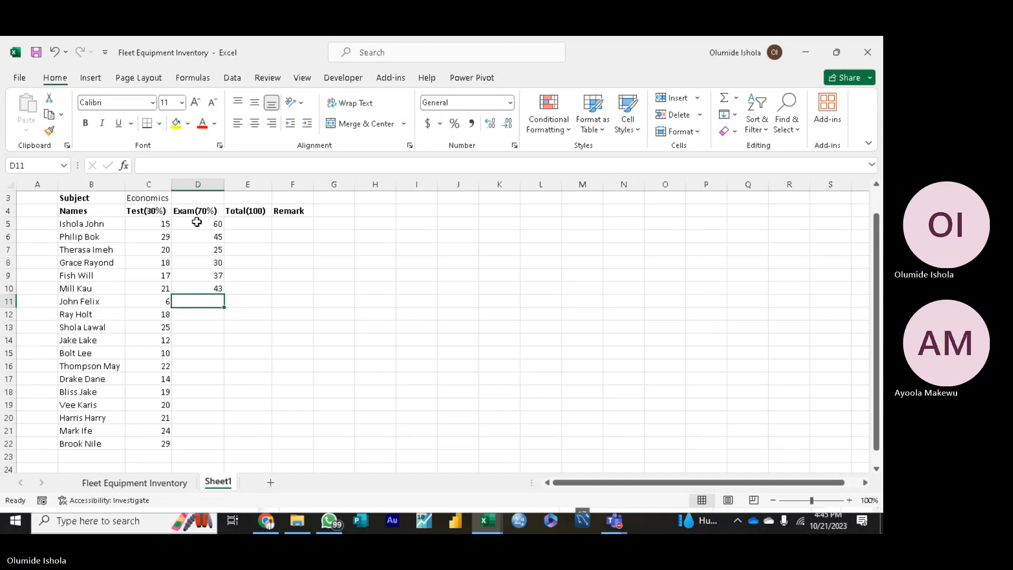
type("23")
key("Return")
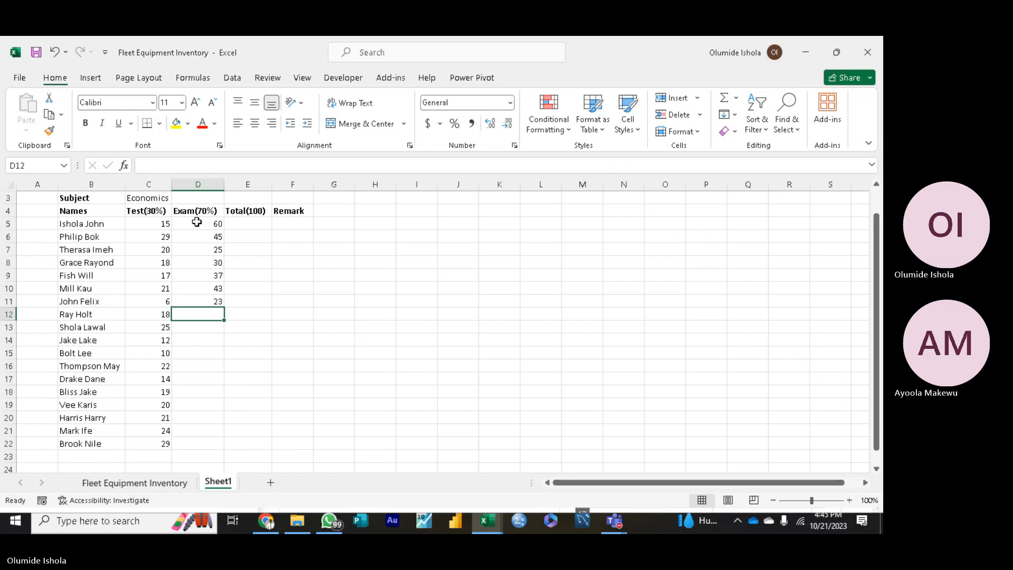
type("35")
key("Return")
type("49")
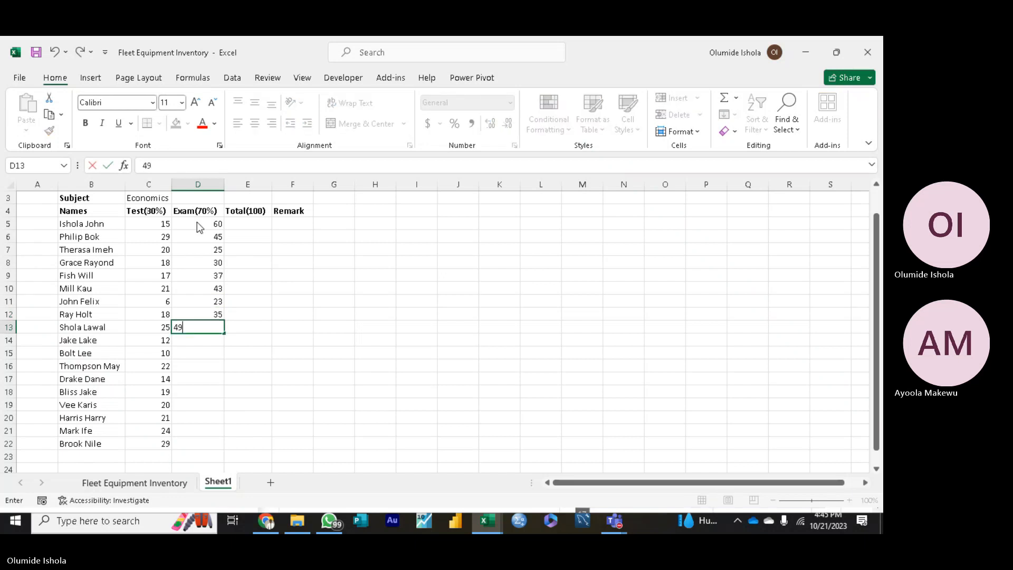
key("Return")
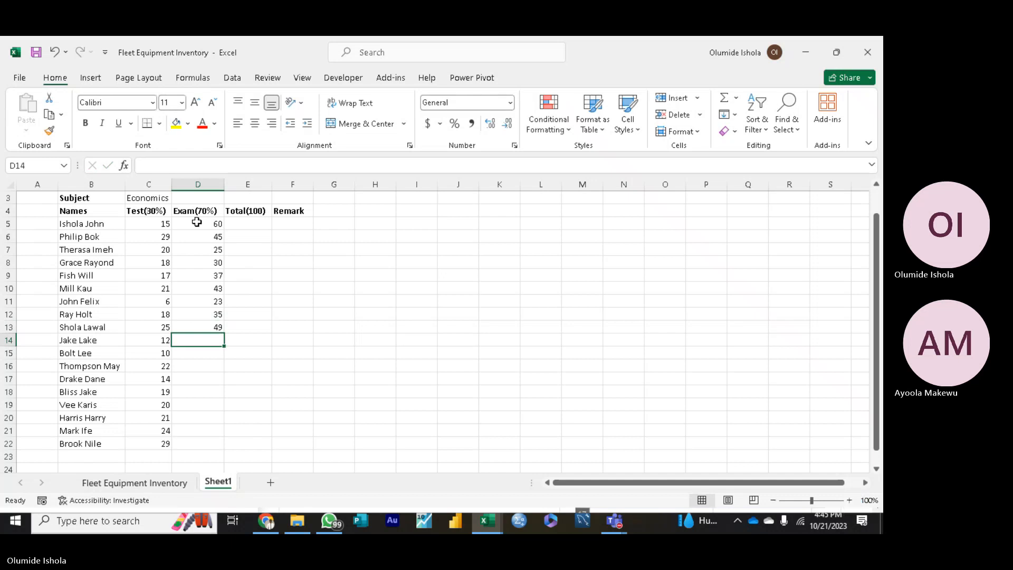
type("2")
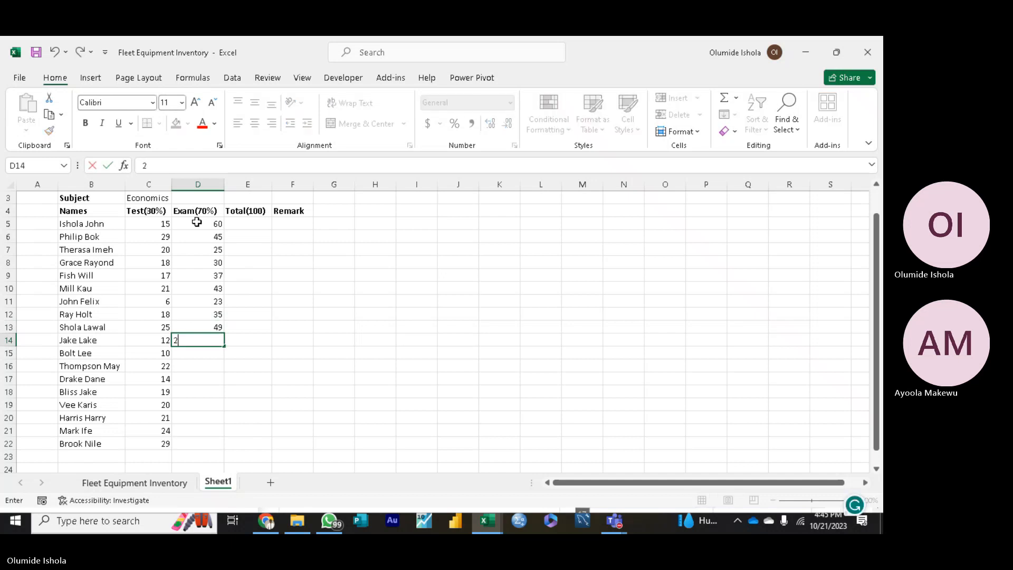
type("9")
key("Return")
Step: Enter the exam scores 55, 60, 62 and 68 in cells D15 to D18
type("5")
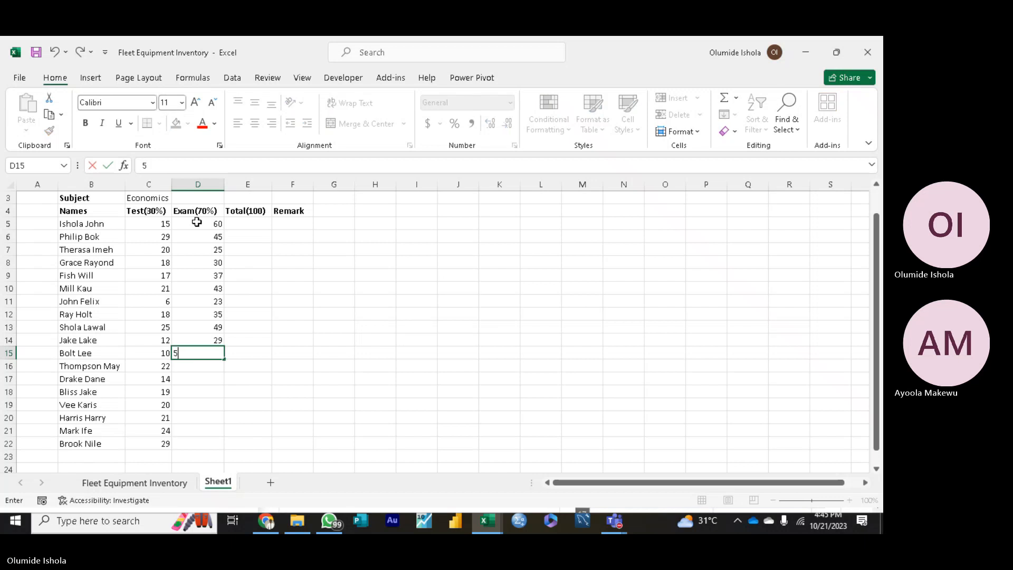
type("5")
key("Return")
type("6")
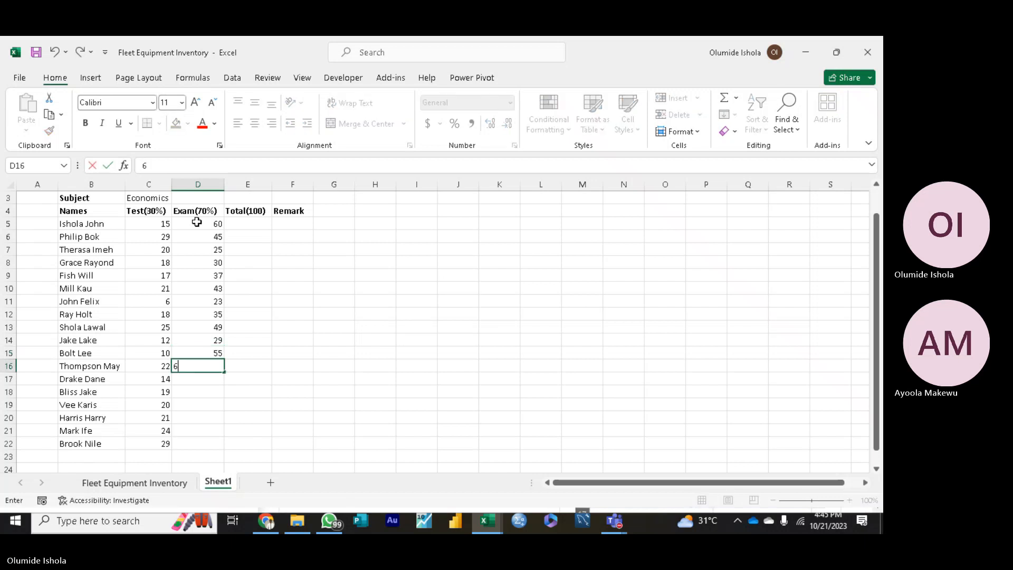
type("0")
key("Return")
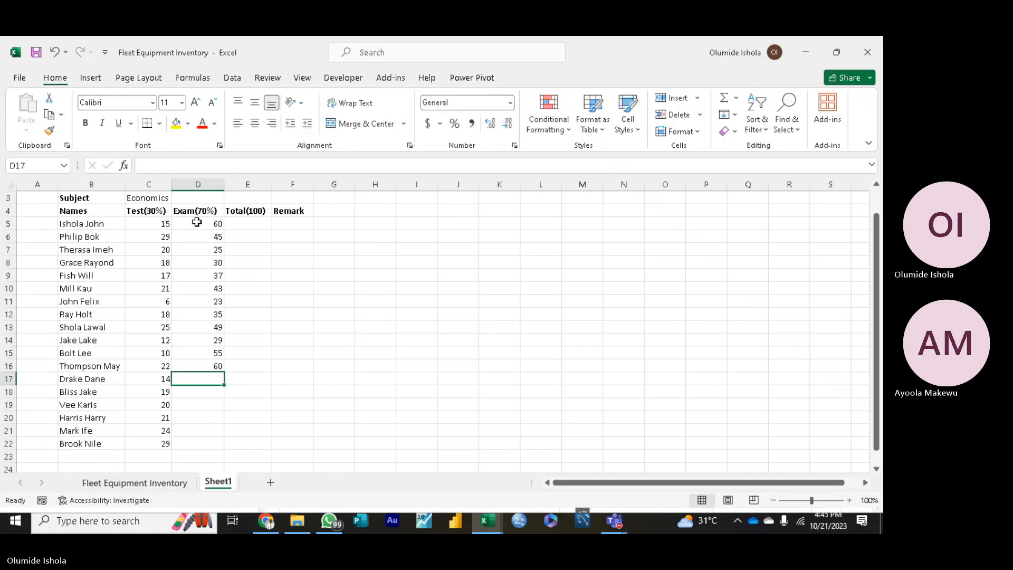
type("6")
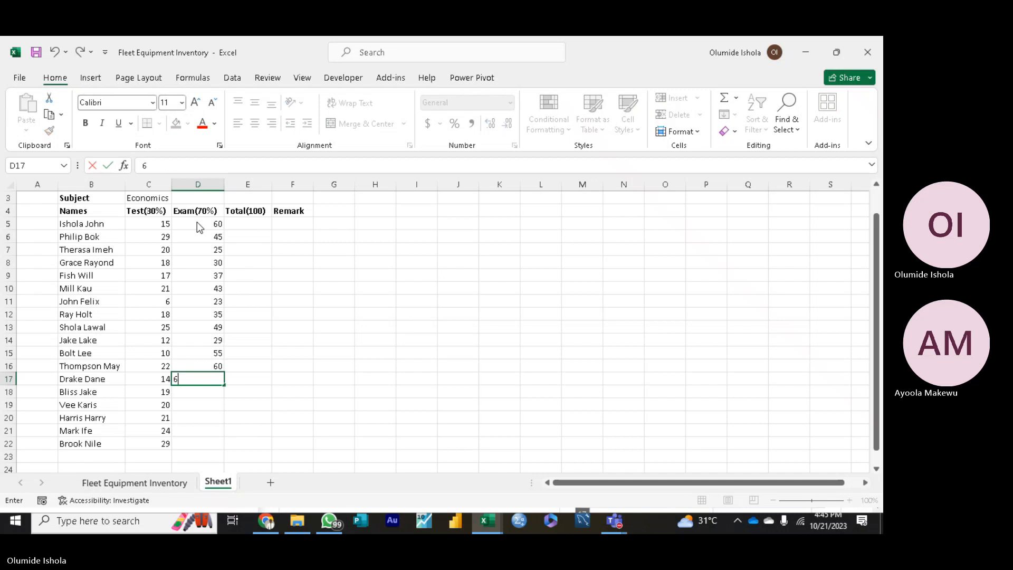
type("2")
key("Return")
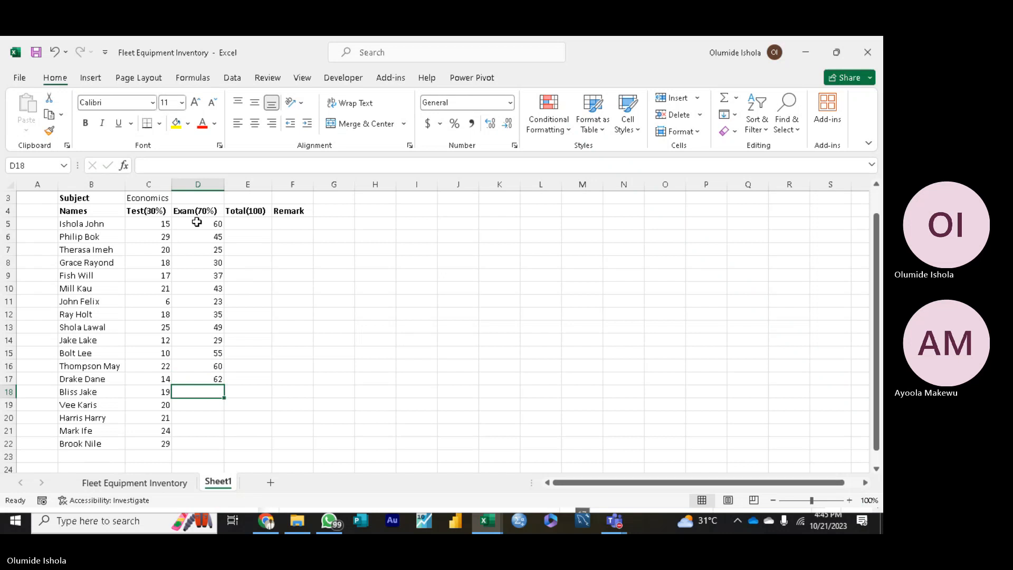
type("68")
key("Return")
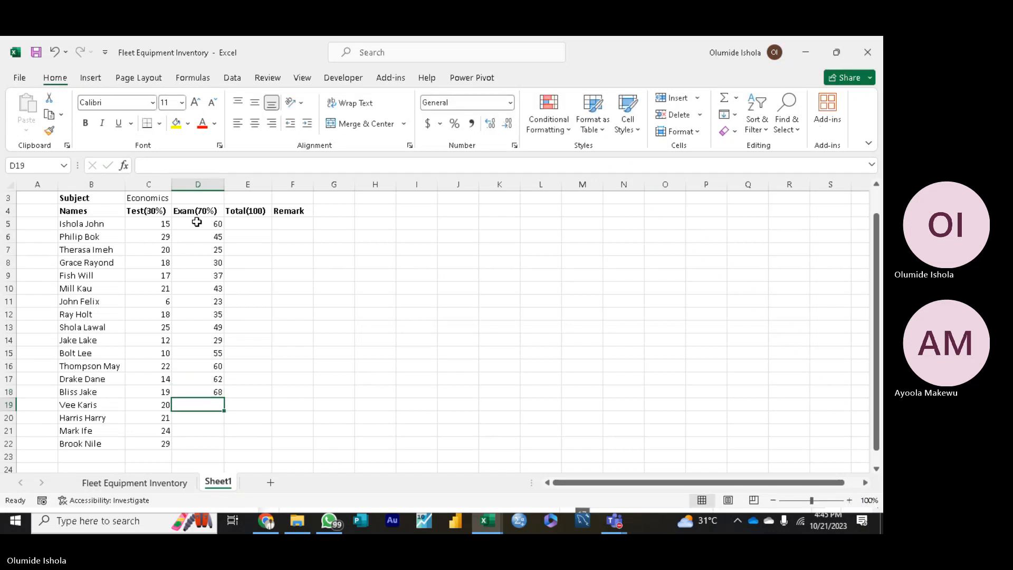
Step: Enter the exam scores 40, 21, 23 and 69 in cells D19 to D22
type("4")
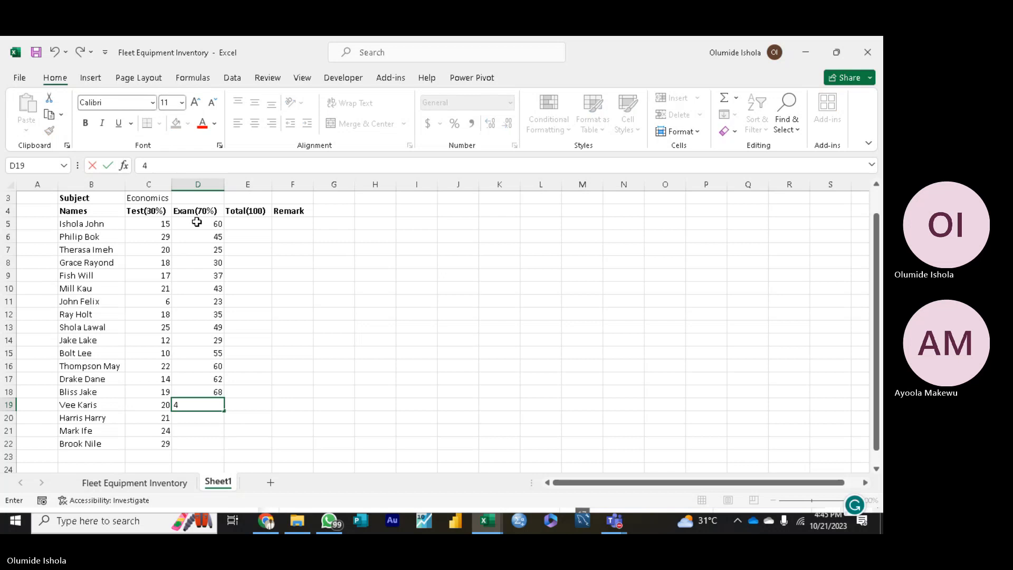
type("0")
key("Return")
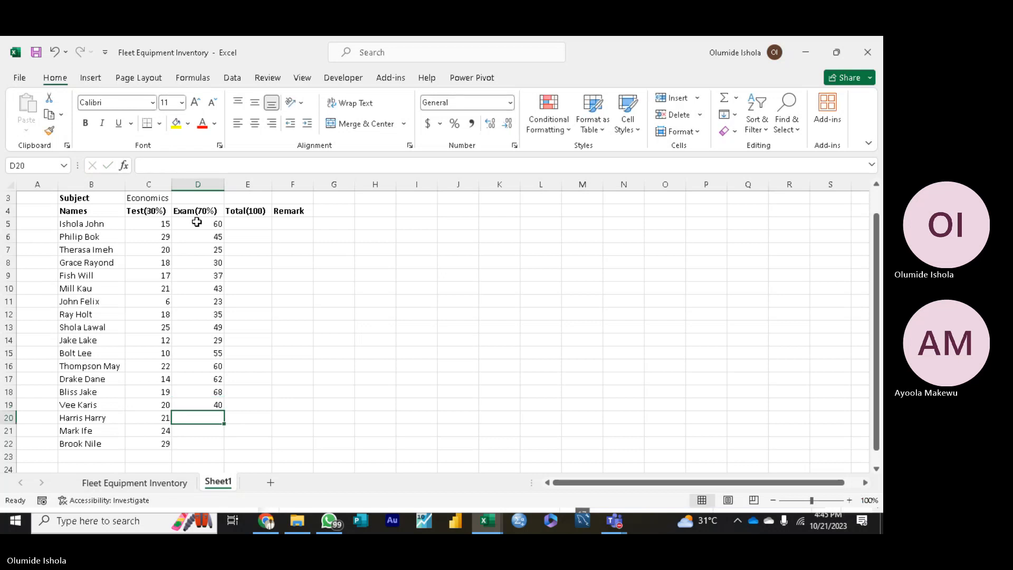
type("21")
key("Return")
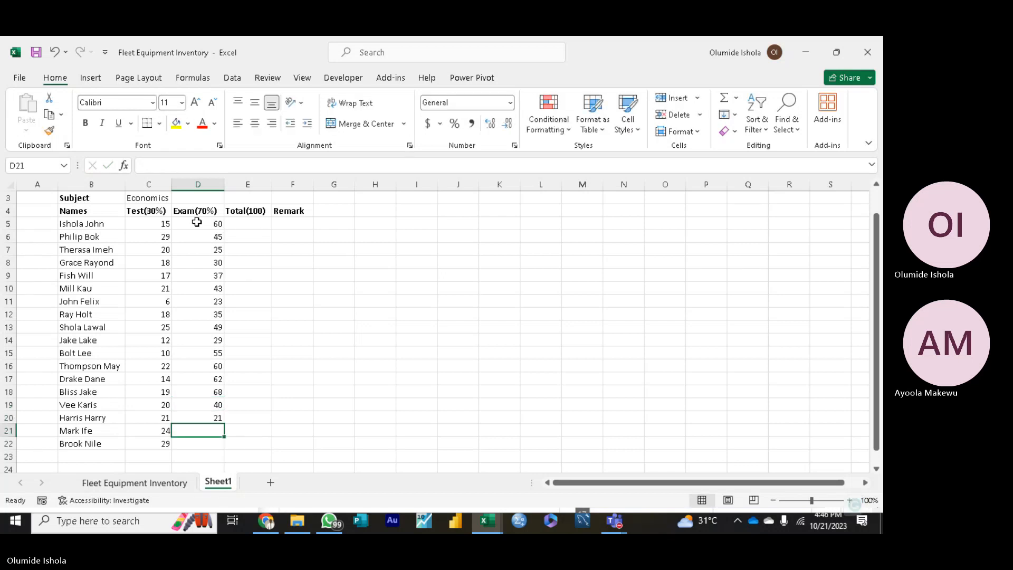
type("23")
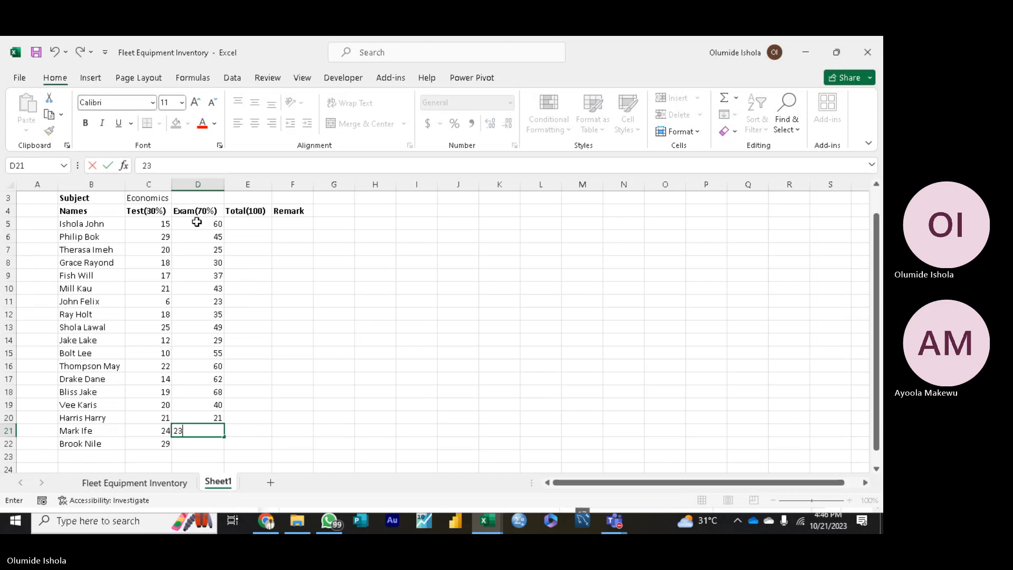
key("Return")
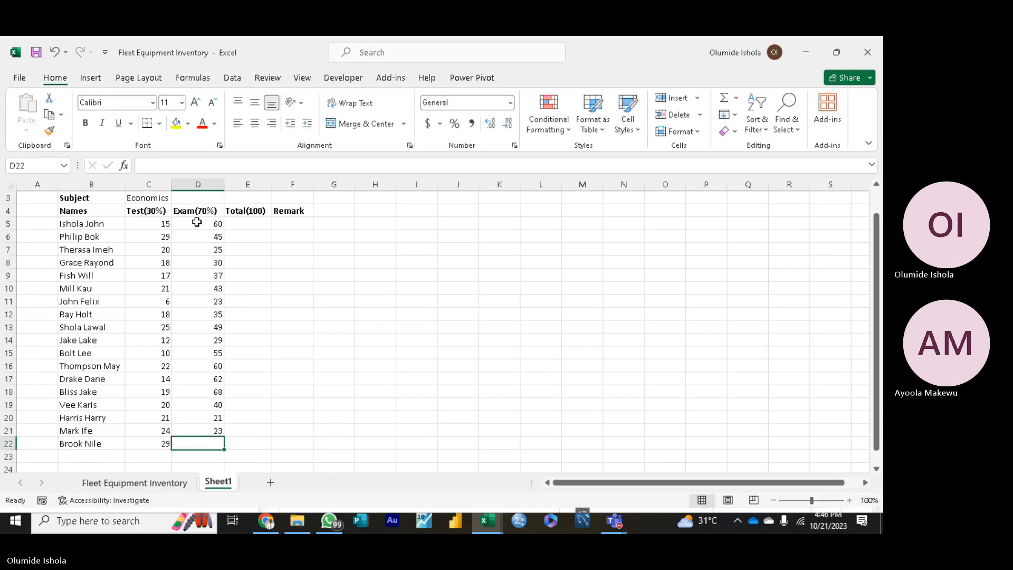
type("69")
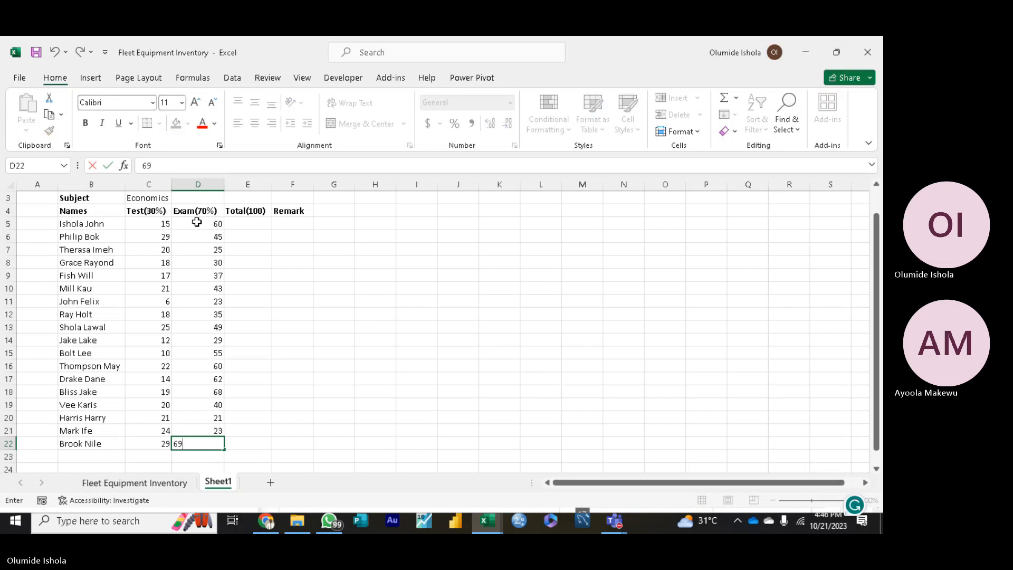
key("Return")
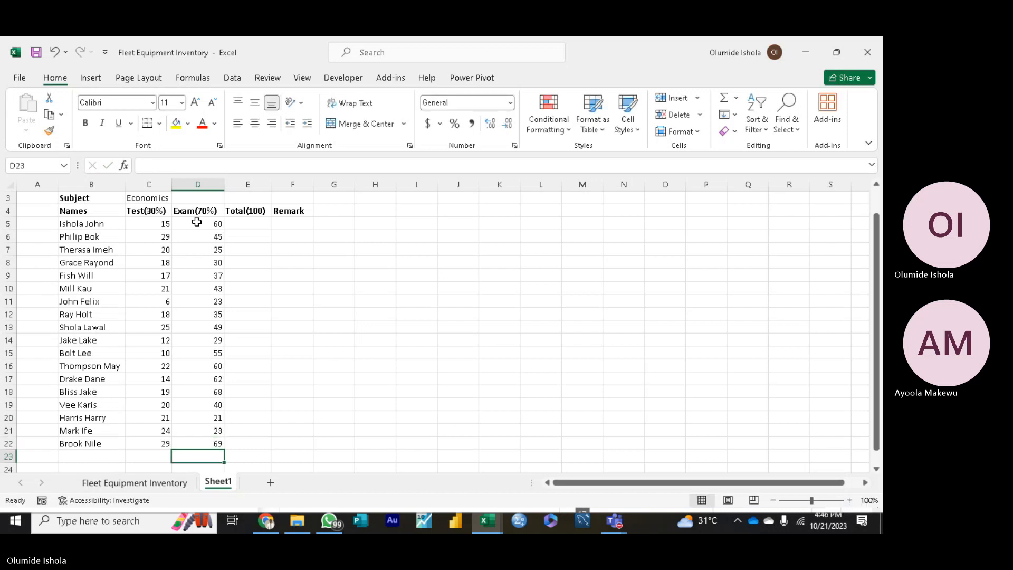
Step: Calculate the first student's total in E5 with =SUM(C5,D5) and fill the formula down to E22
left_click(254, 224)
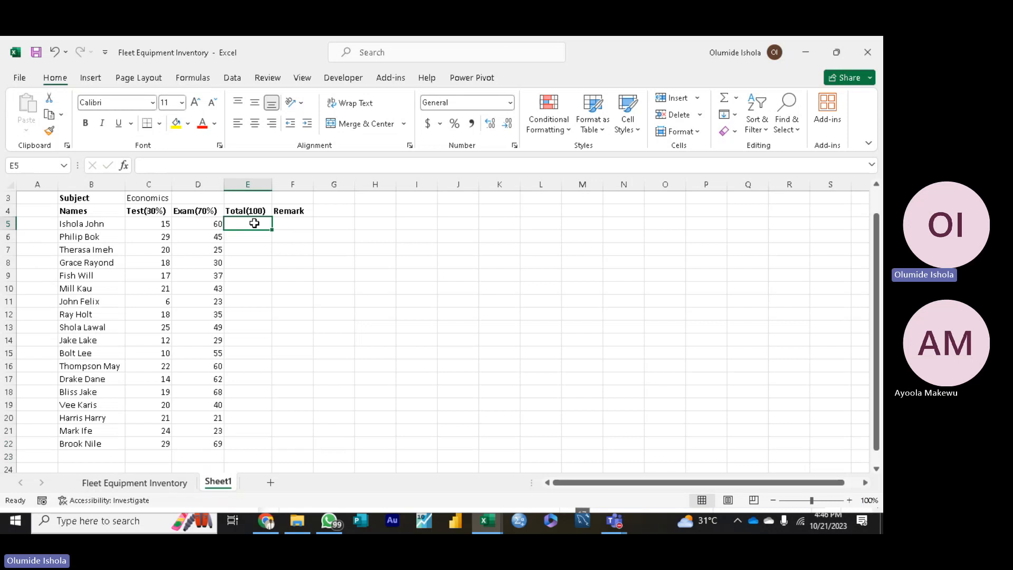
type("=")
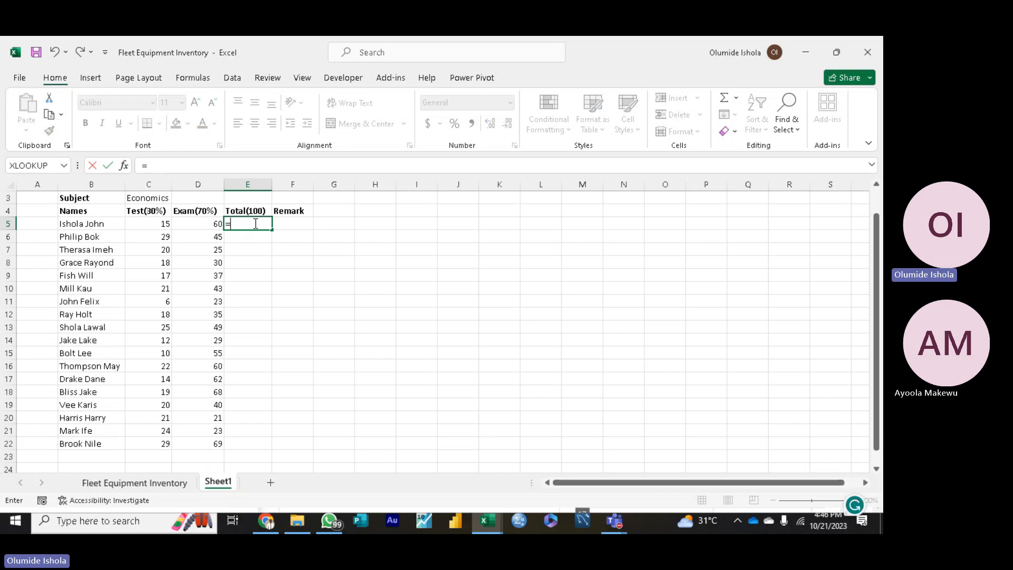
type("sum")
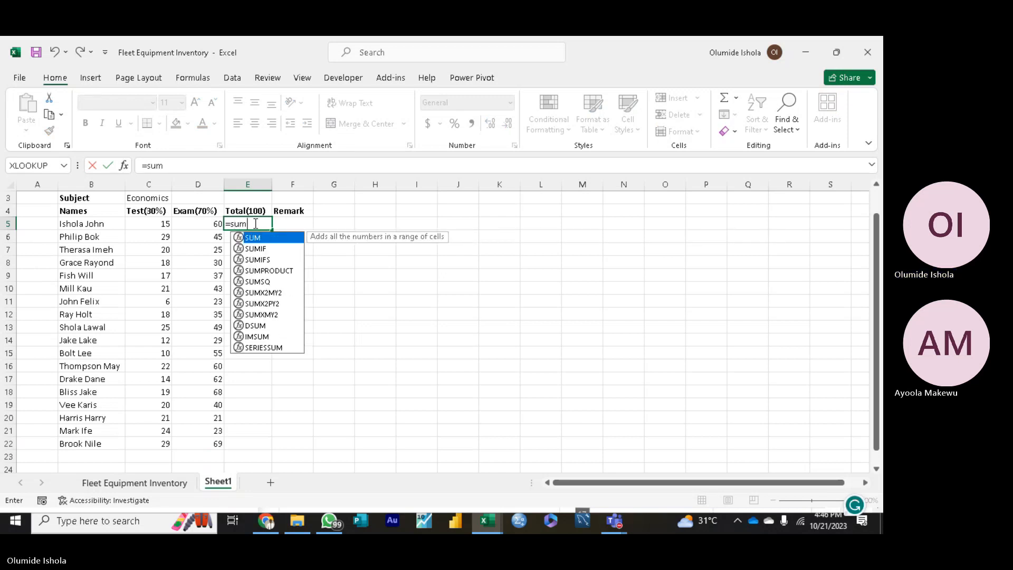
key("Tab")
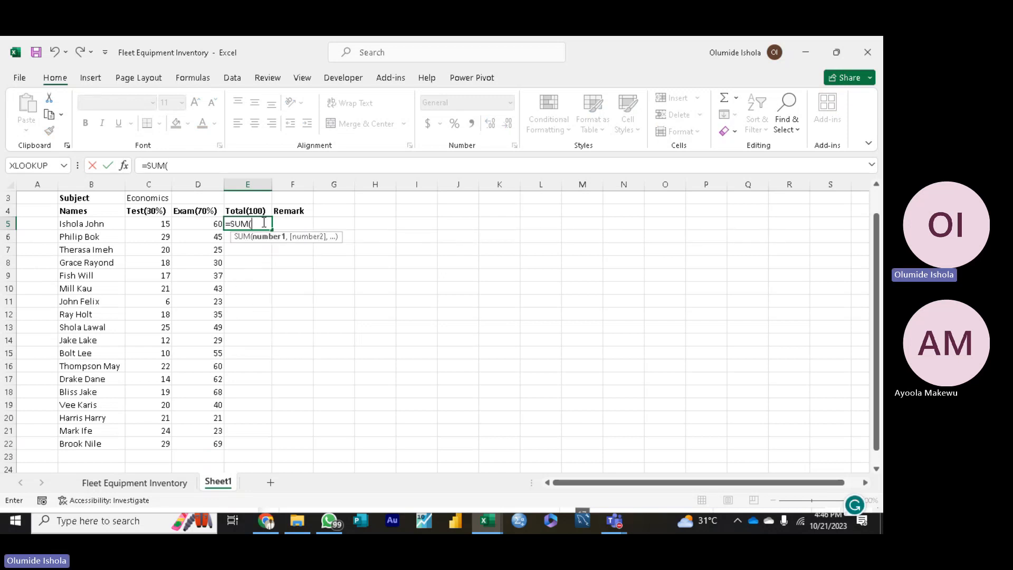
left_click(160, 225)
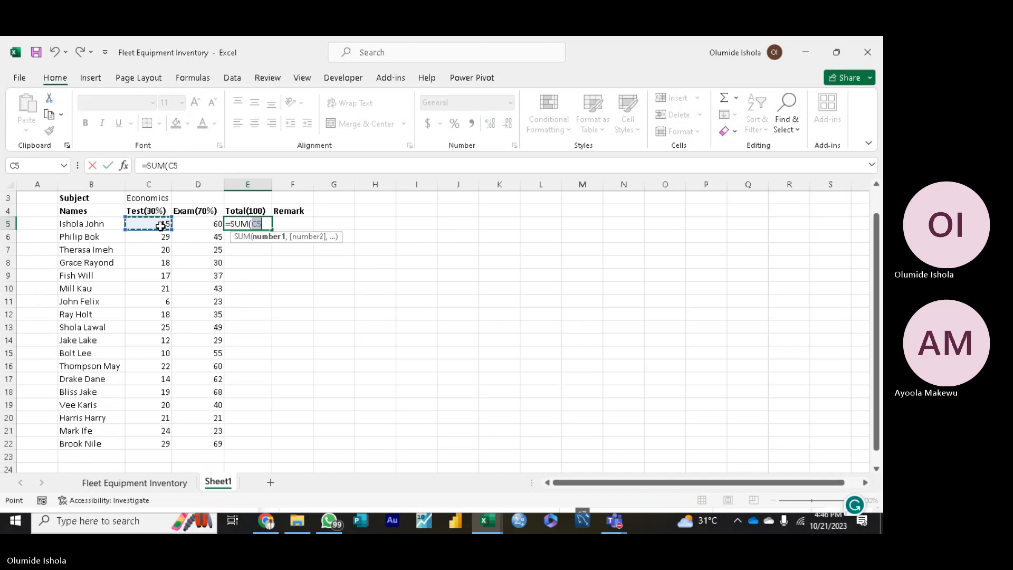
type(",")
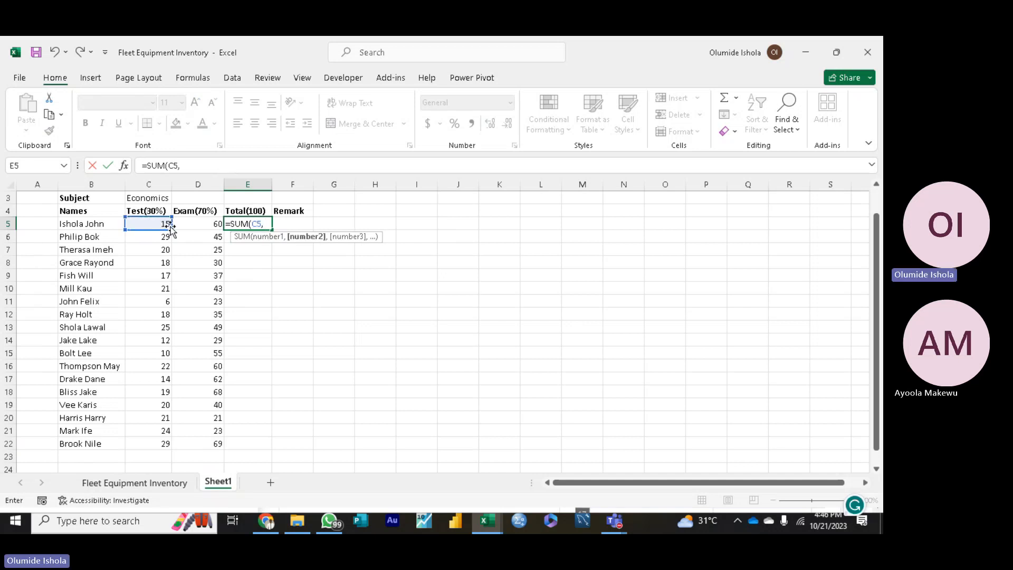
left_click(199, 226)
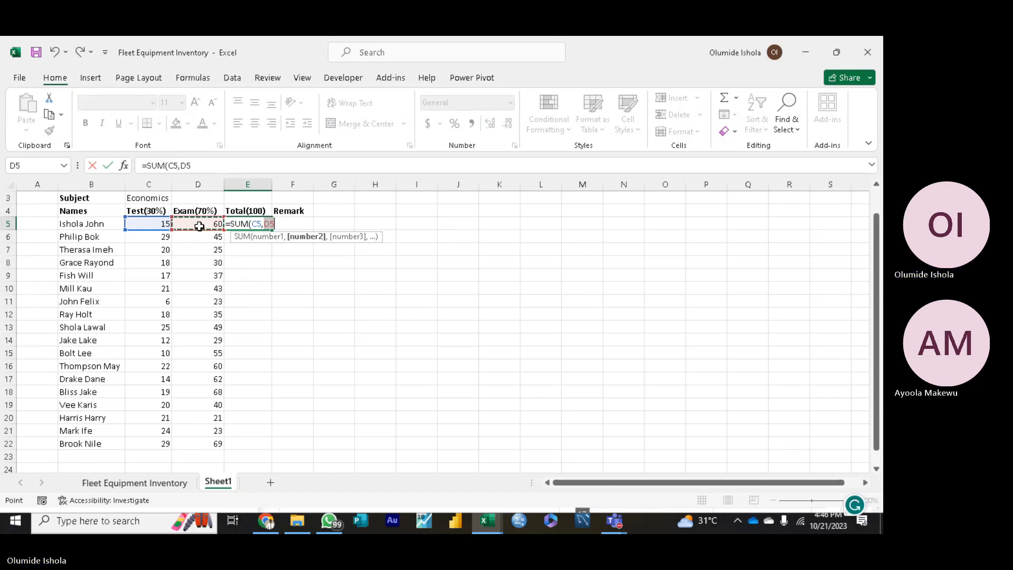
type(")")
key("Return")
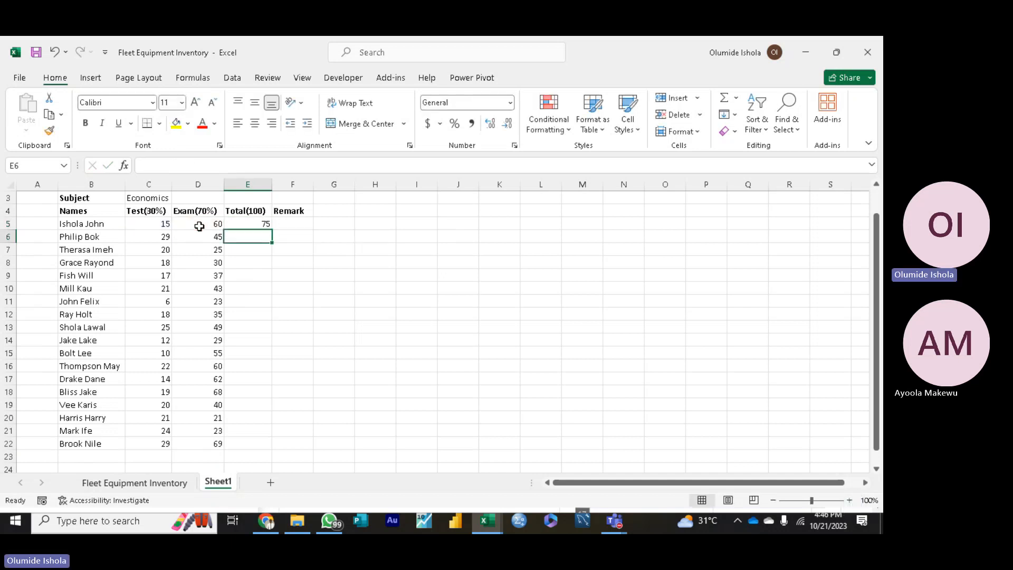
left_click(249, 221)
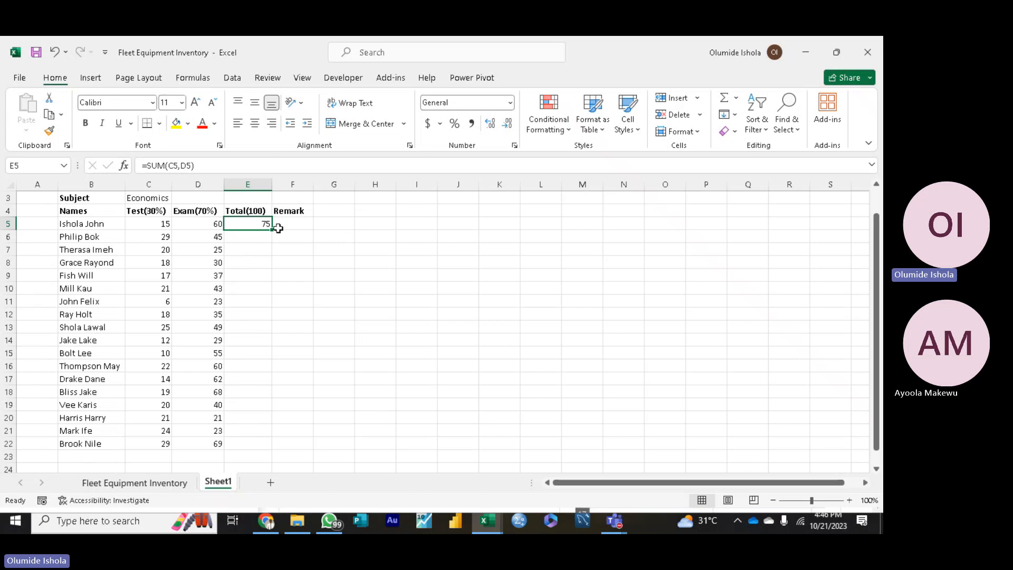
double_click(272, 231)
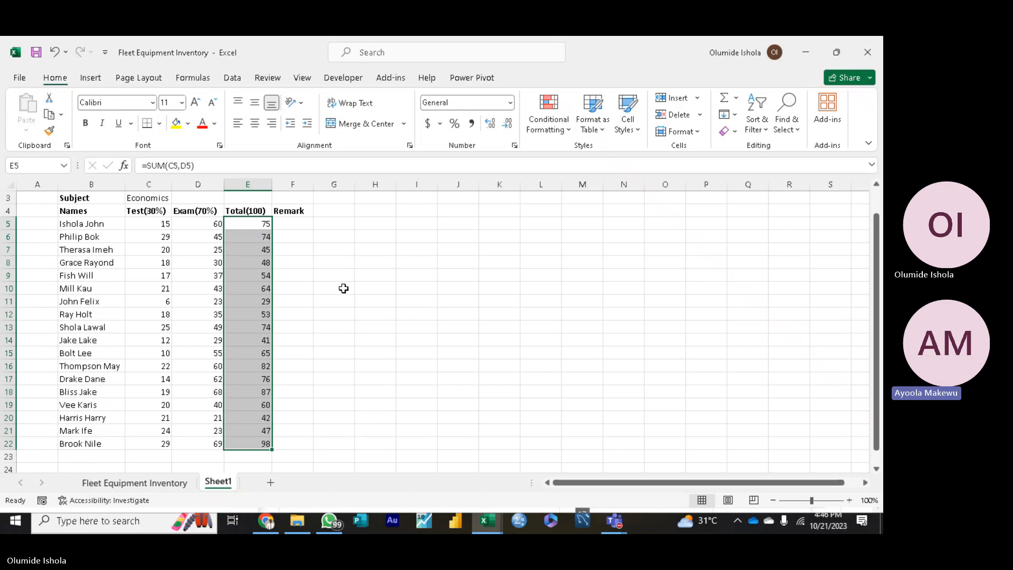
Step: Clear all the calculated totals from cells E5 to E22
left_click(330, 313)
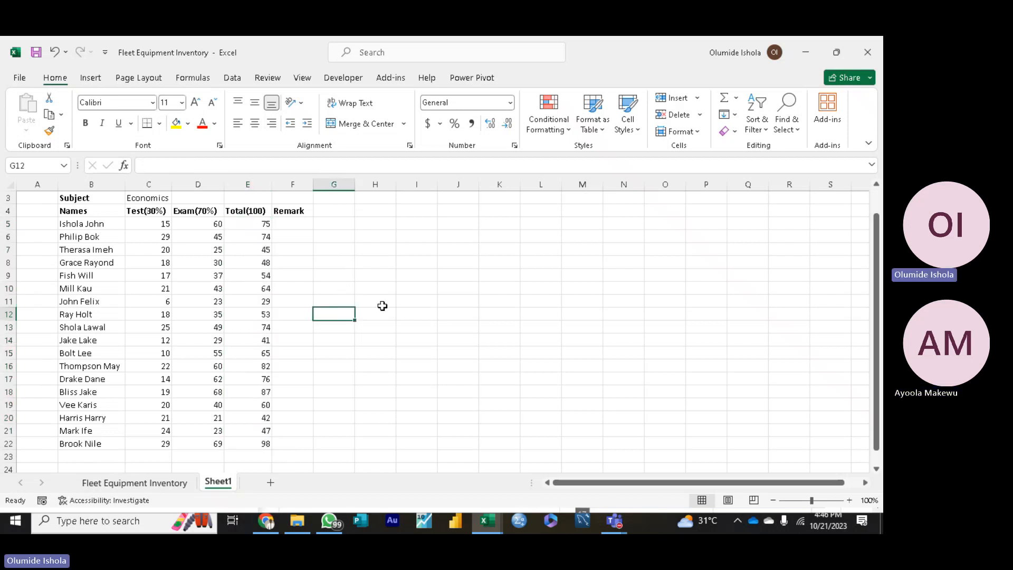
left_click(438, 345)
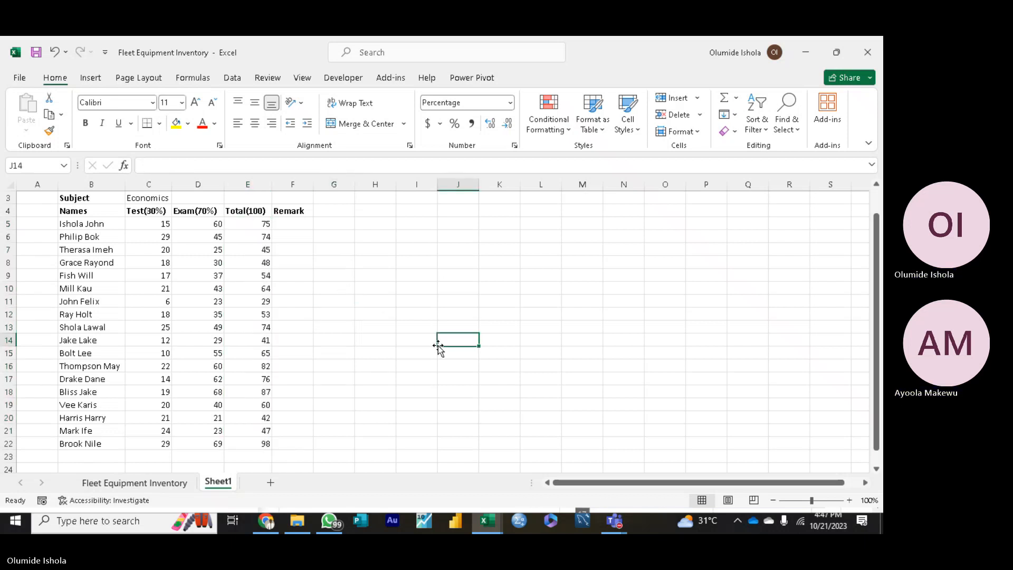
left_click(262, 229)
key("ctrl+shift+Down")
key("Delete")
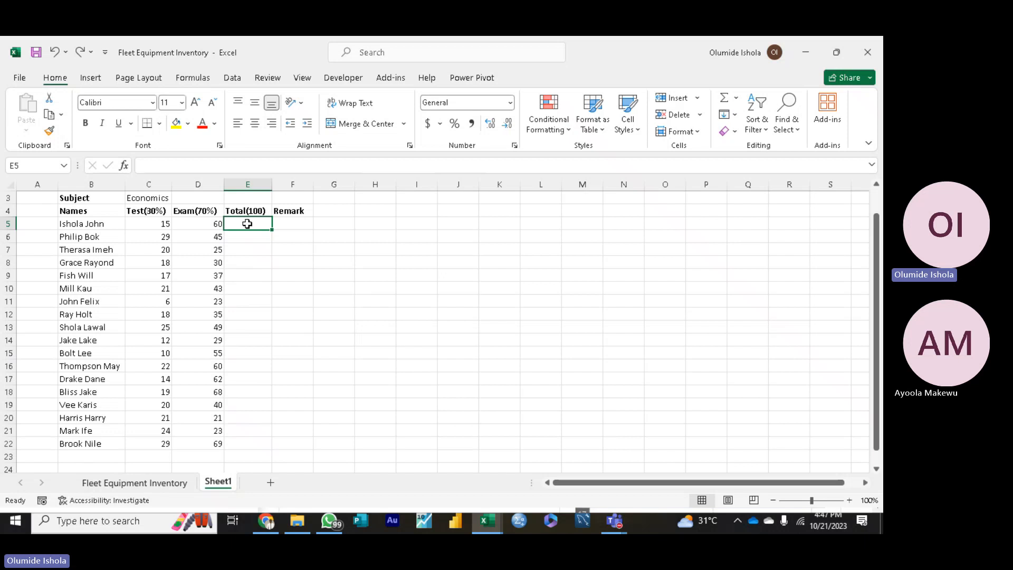
Step: Calculate the first student's total in E5 with =SUM(C5,D5) and undo that entry
type("=")
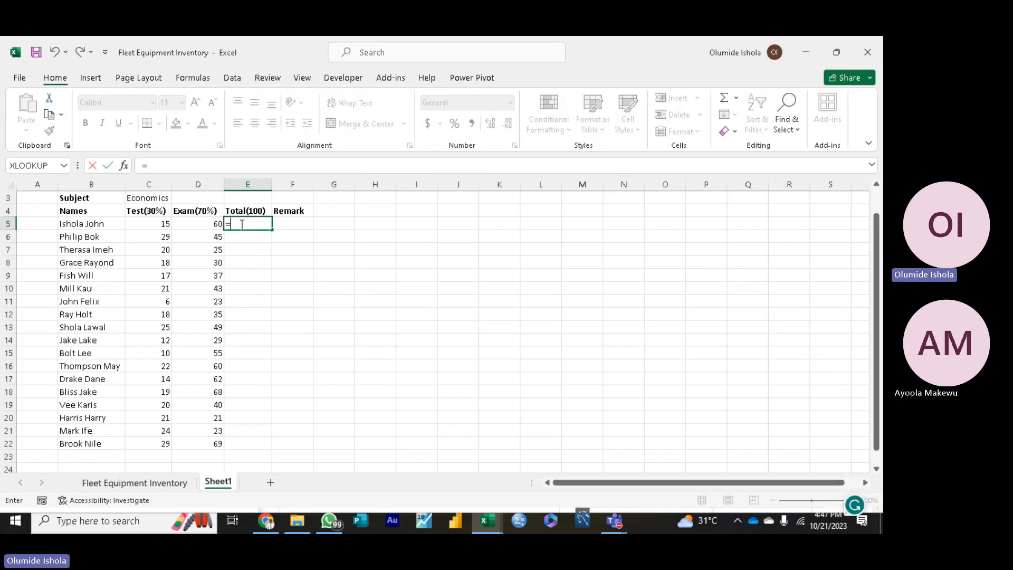
type("S")
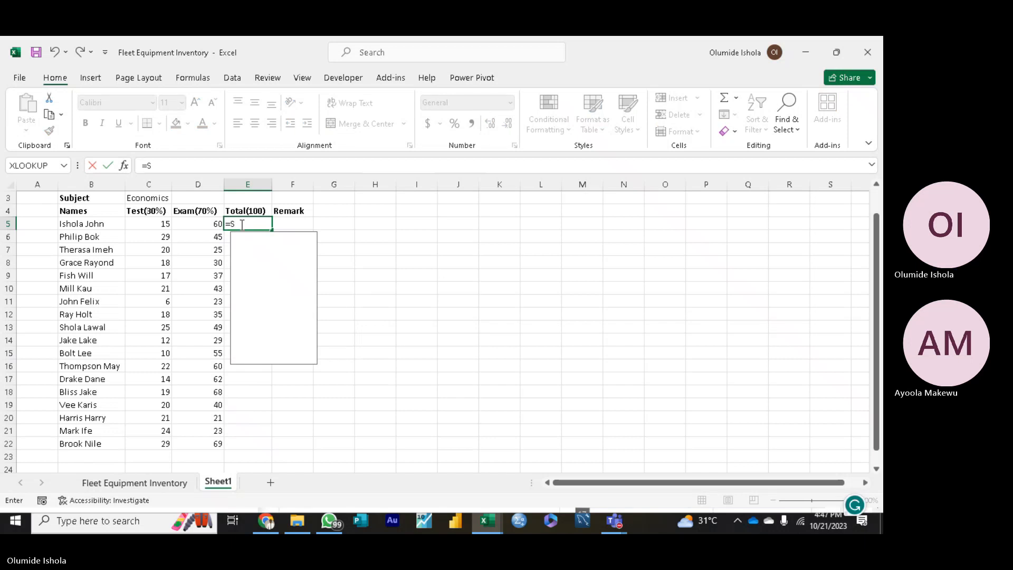
type("UM(")
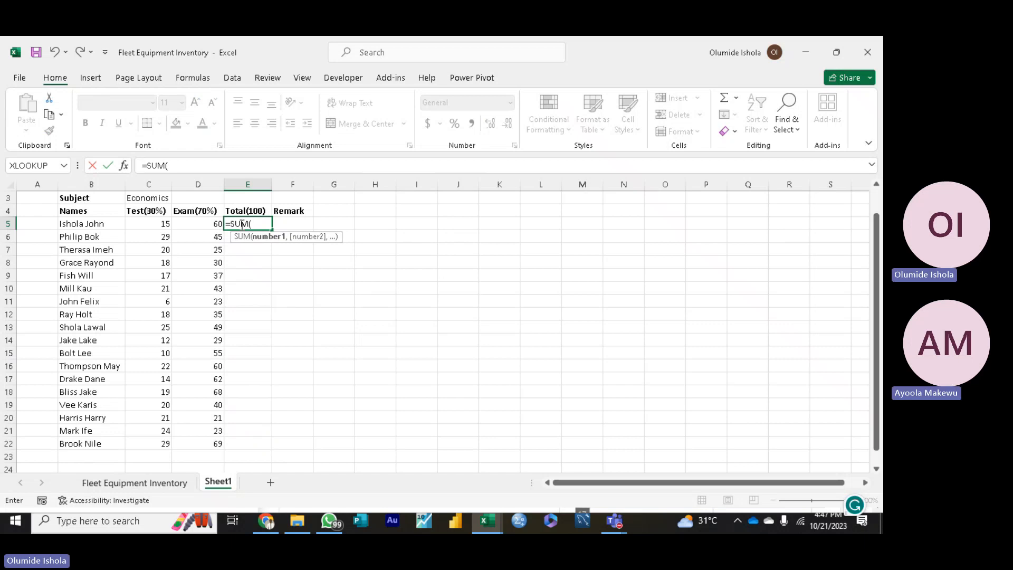
left_click(158, 227)
type(",")
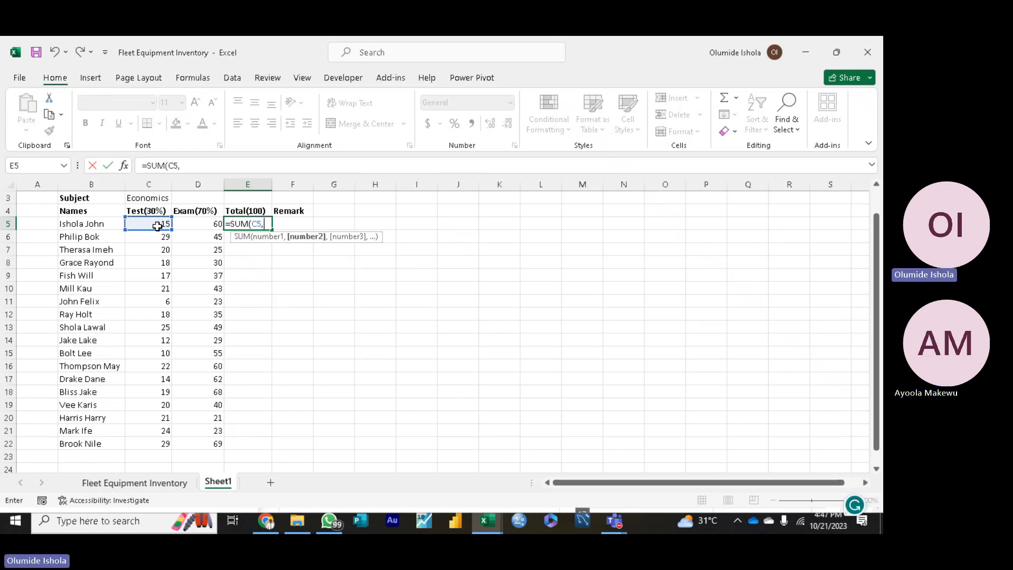
left_click(207, 224)
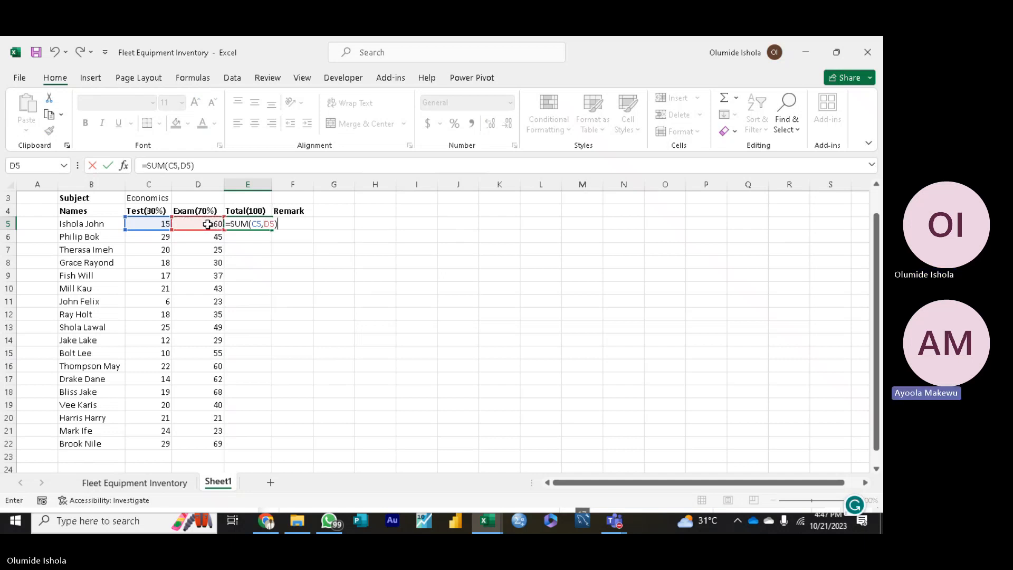
key("Return")
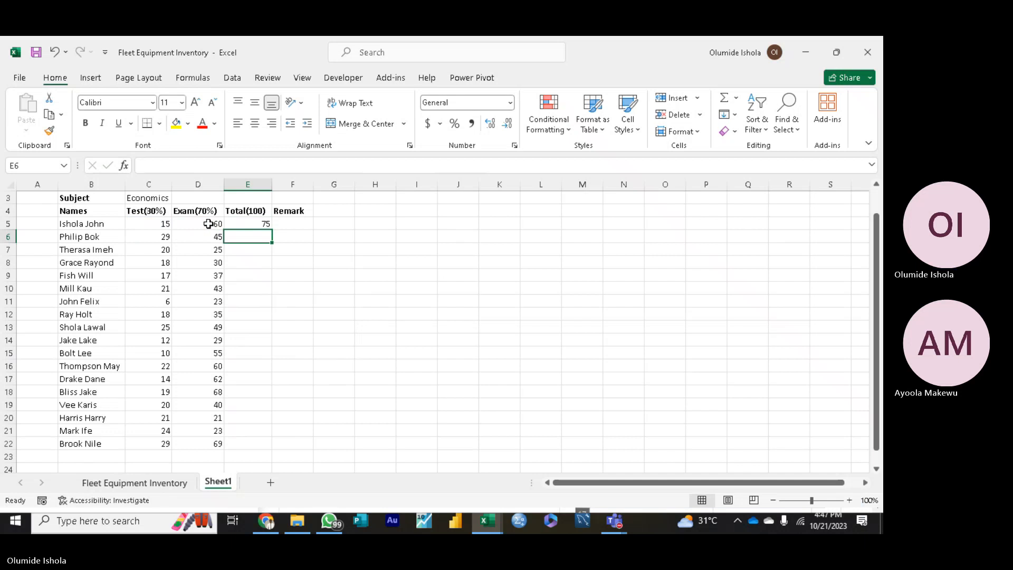
left_click(245, 222)
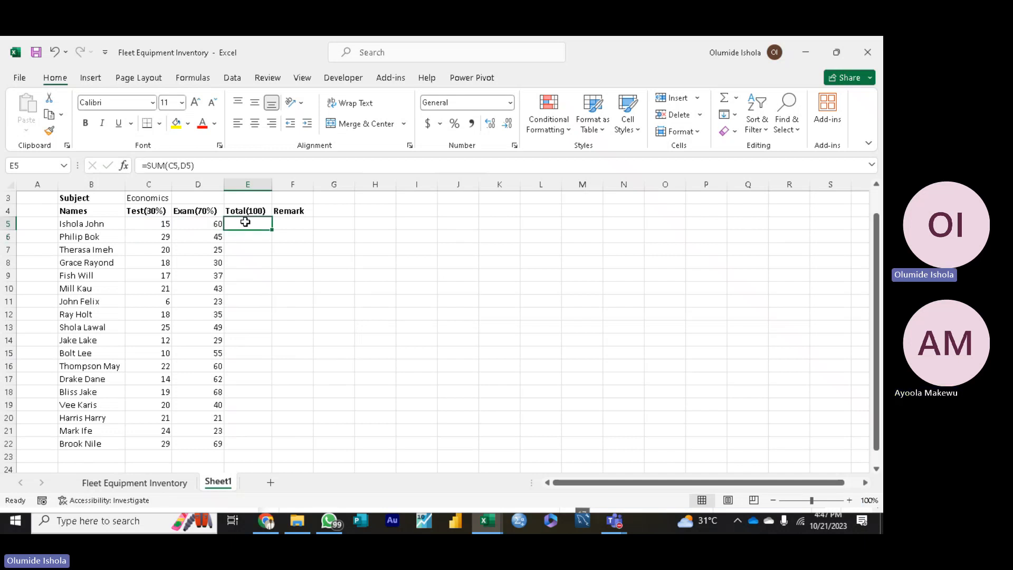
key("ctrl+z")
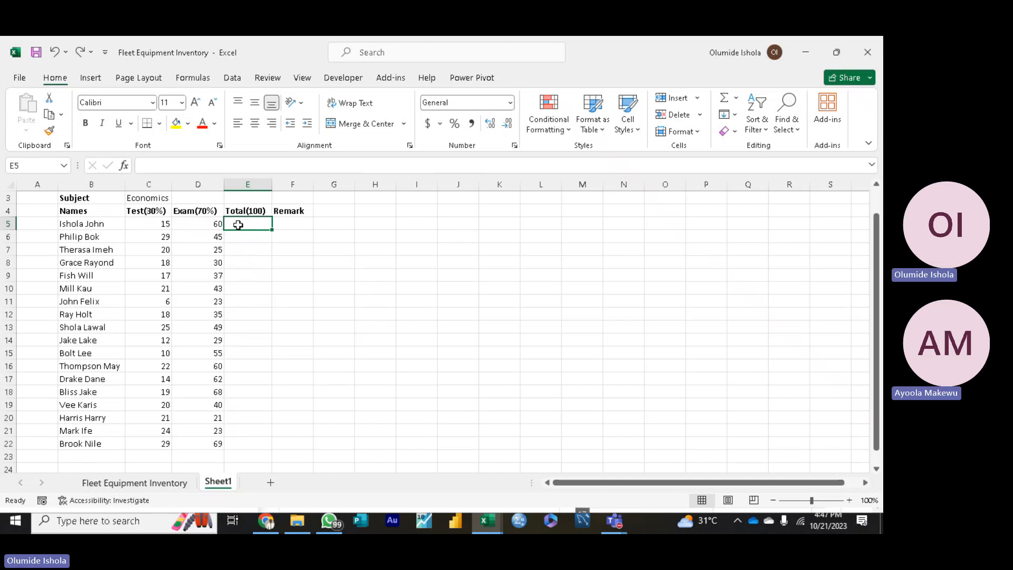
Step: Add the first student's test and exam scores in E5 with the formula =C5+D5
type("=")
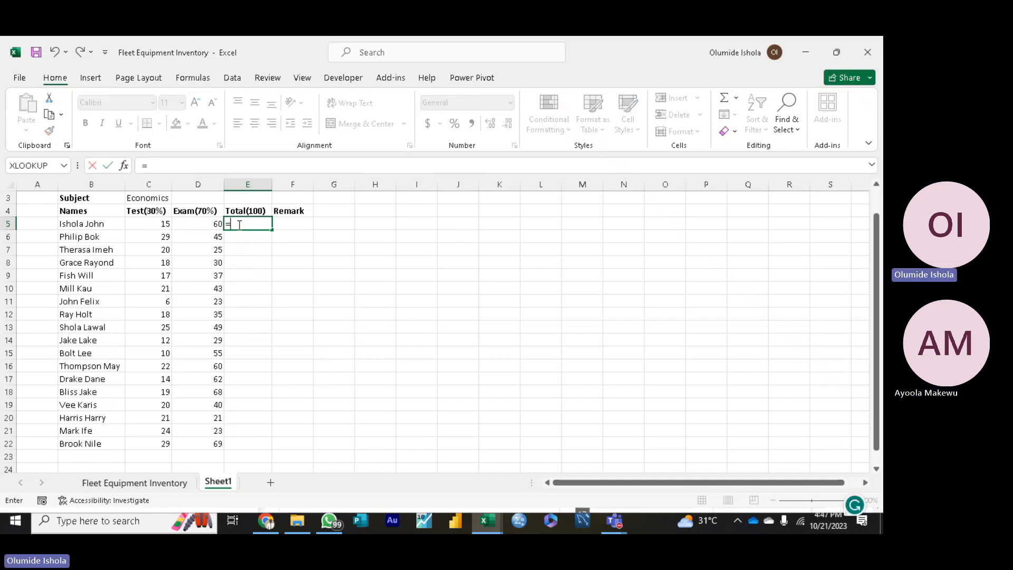
left_click(156, 224)
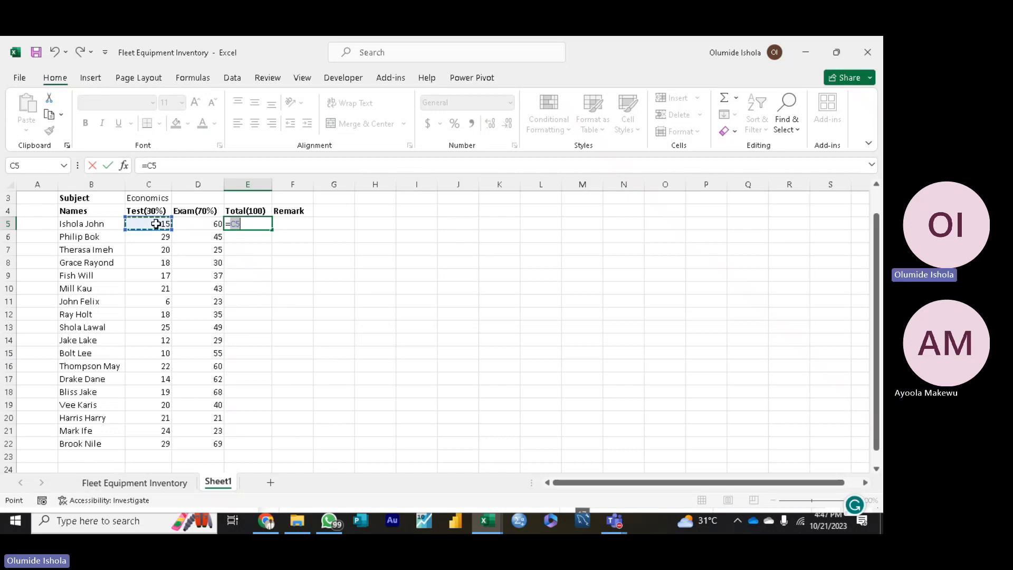
type("+")
left_click(192, 223)
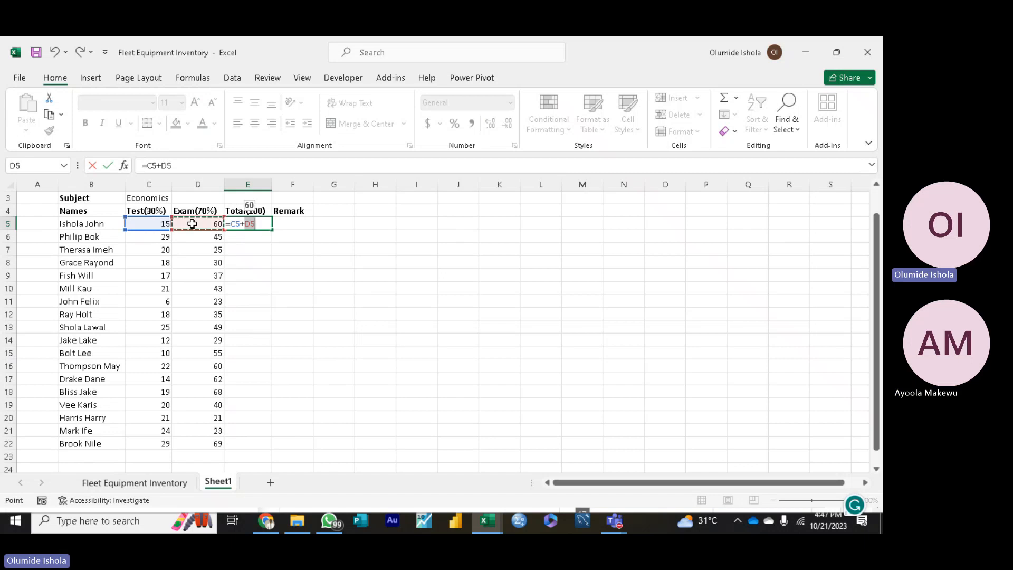
key("Return")
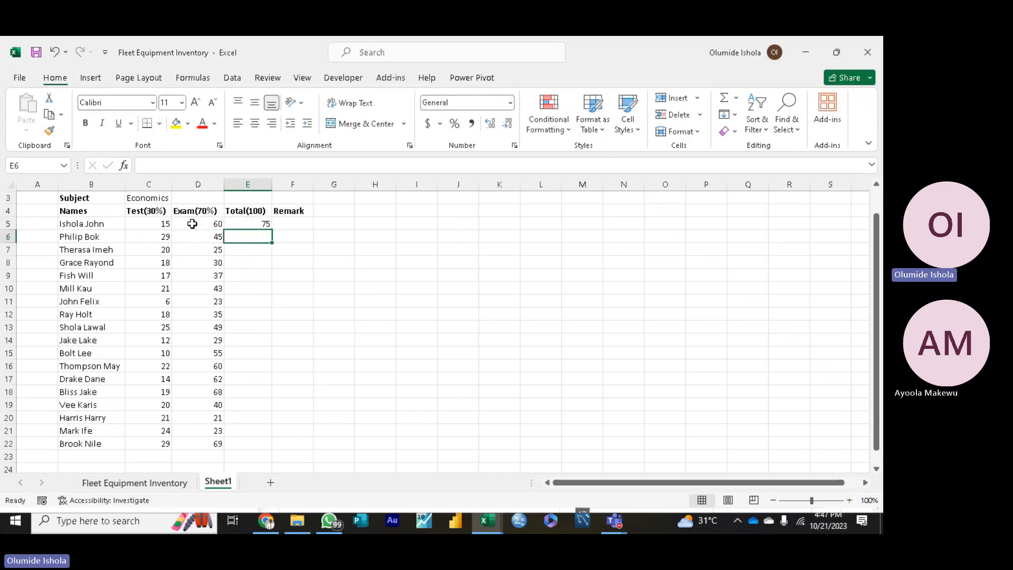
left_click(258, 222)
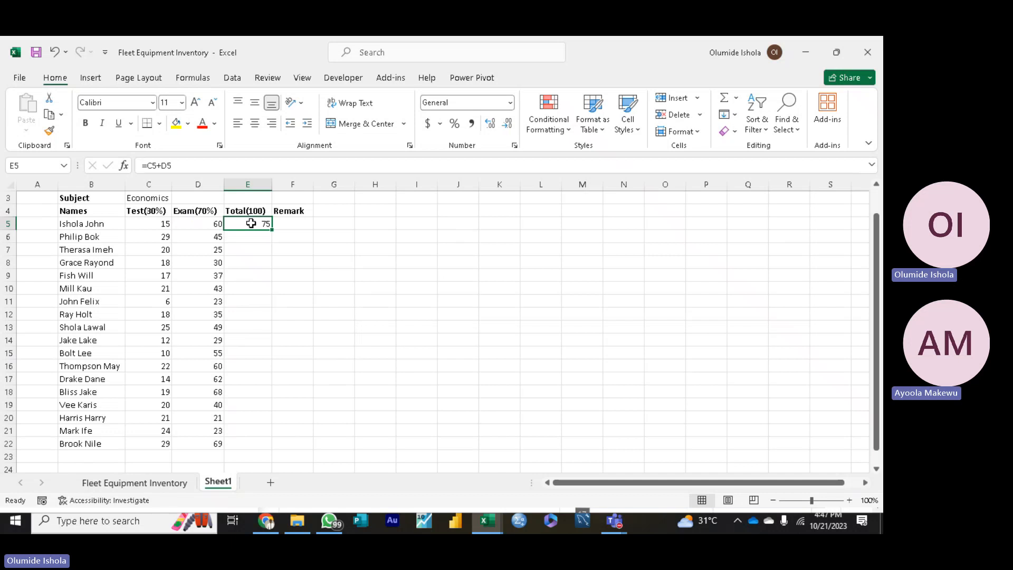
Step: Try to replace the formula in E5 with the SUM function
double_click(251, 223)
type("=")
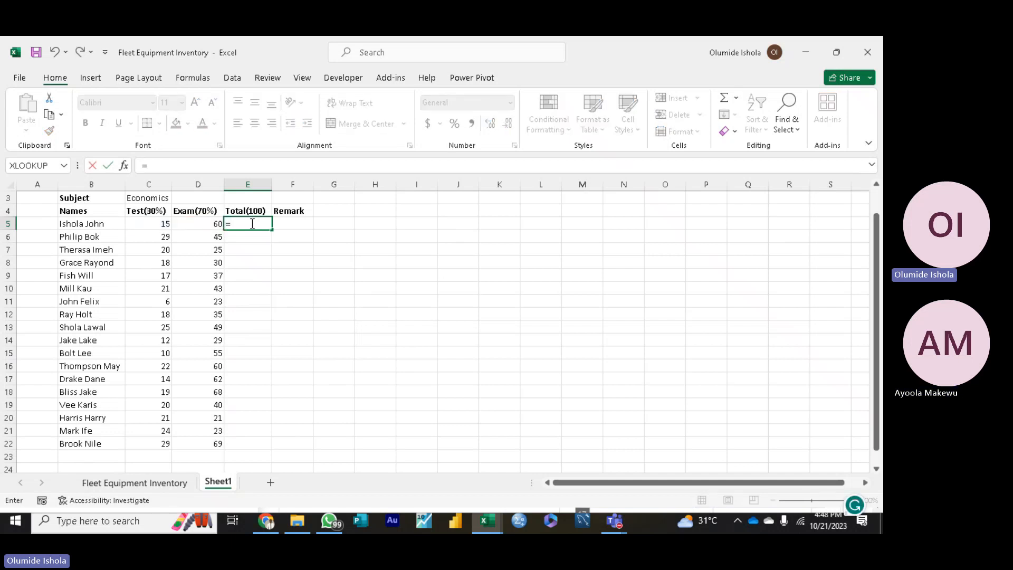
type("SUM")
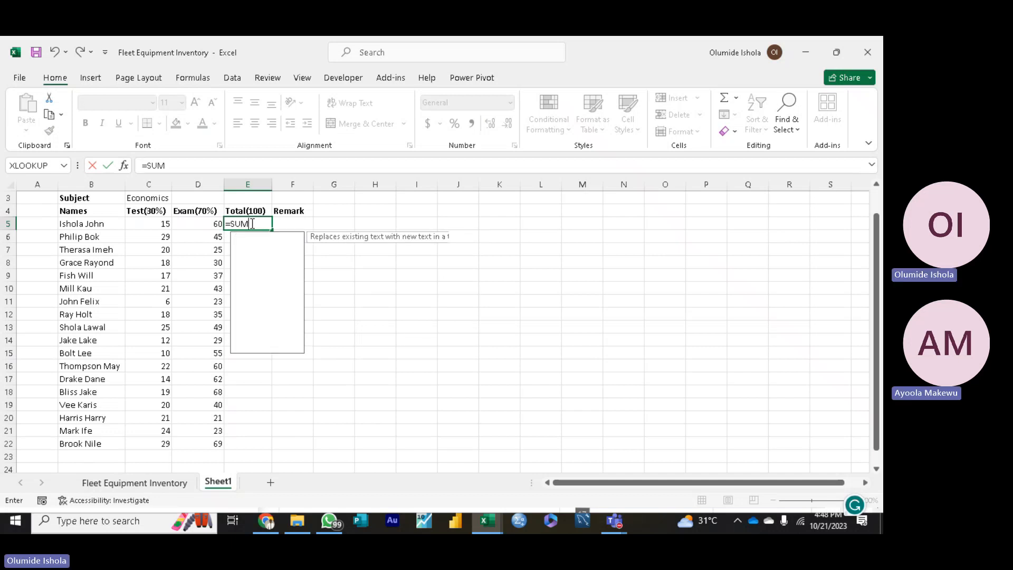
double_click(251, 233)
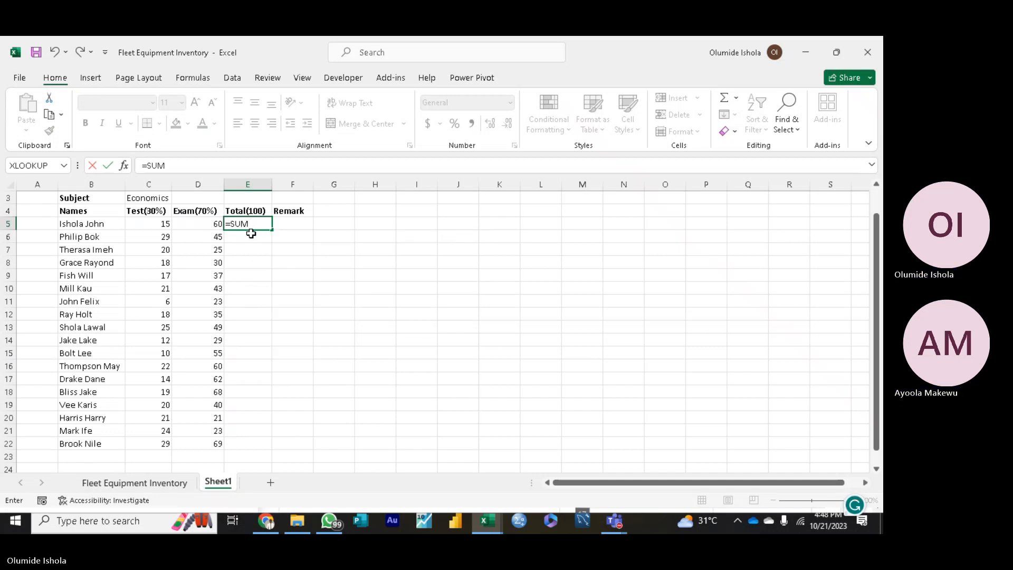
left_click(160, 229)
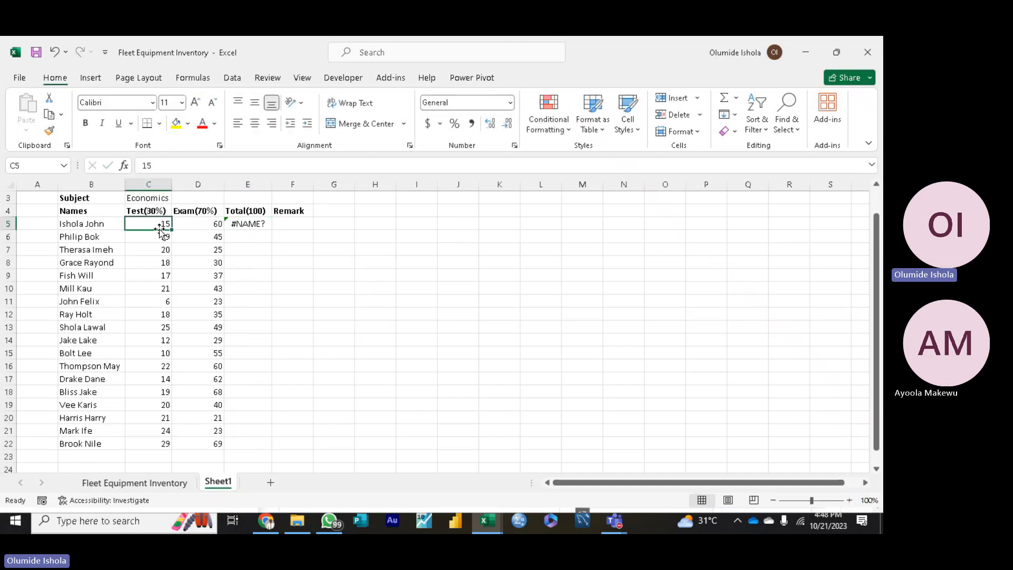
Step: Replace the contents of E5 with =SUM(C5,D5) to total the first student's test and exam scores
double_click(245, 225)
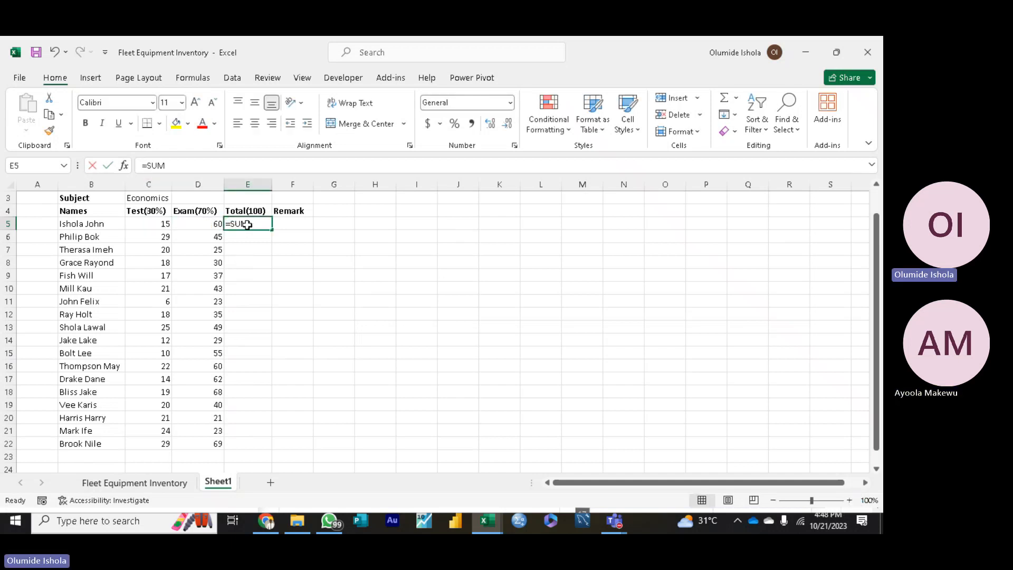
key("BackSpace")
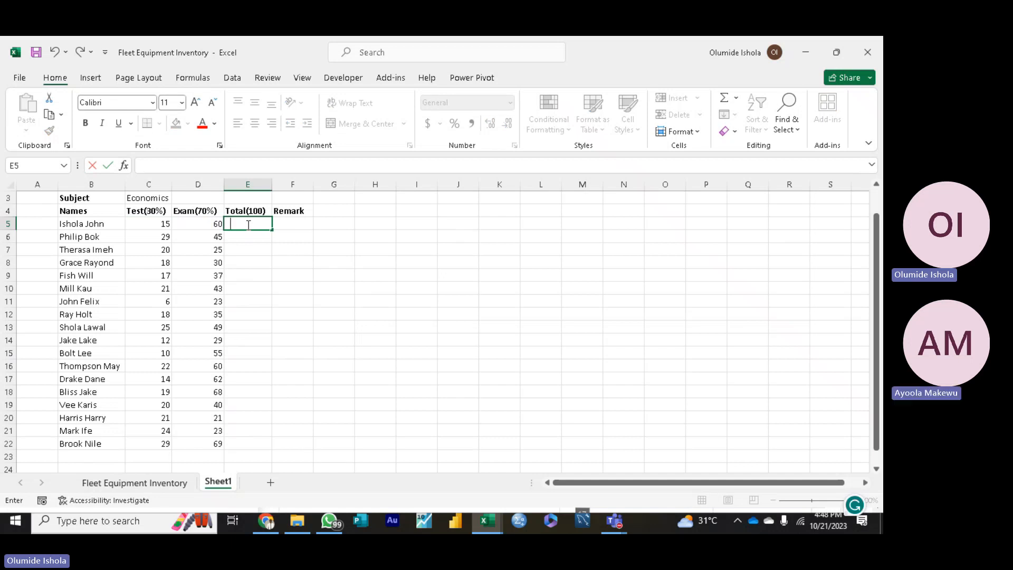
type("=sum")
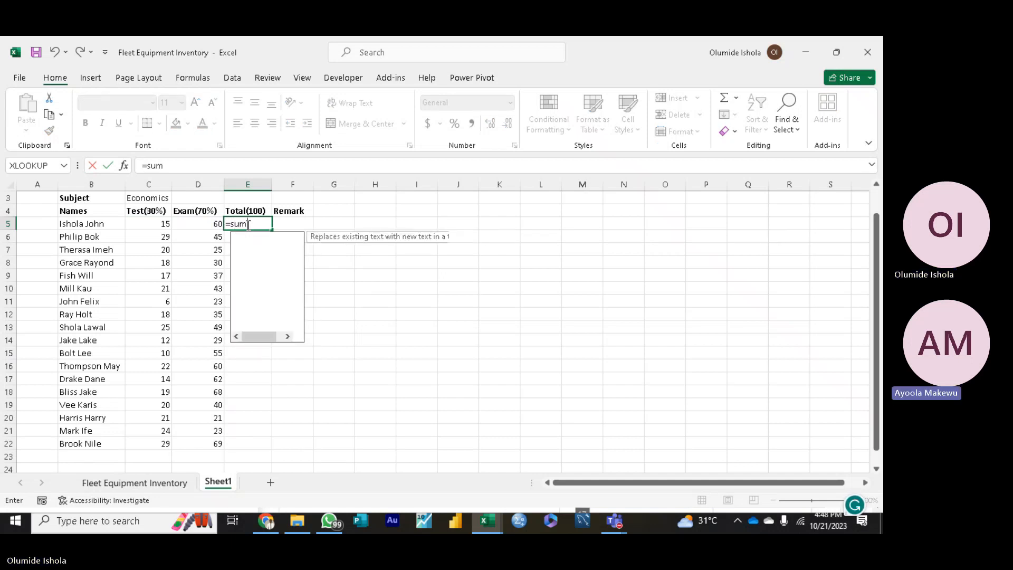
key("Tab")
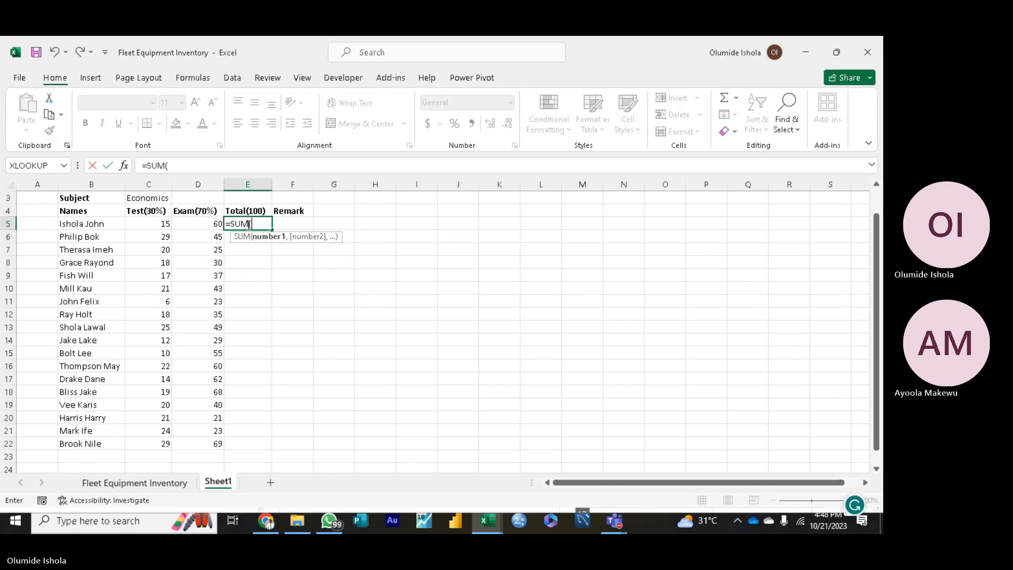
left_click(164, 226)
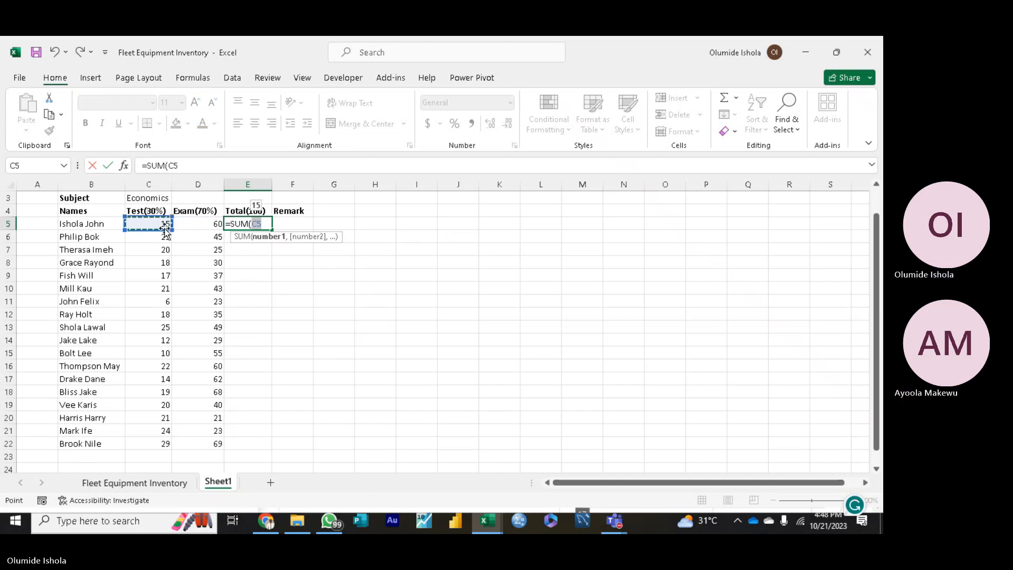
type(",")
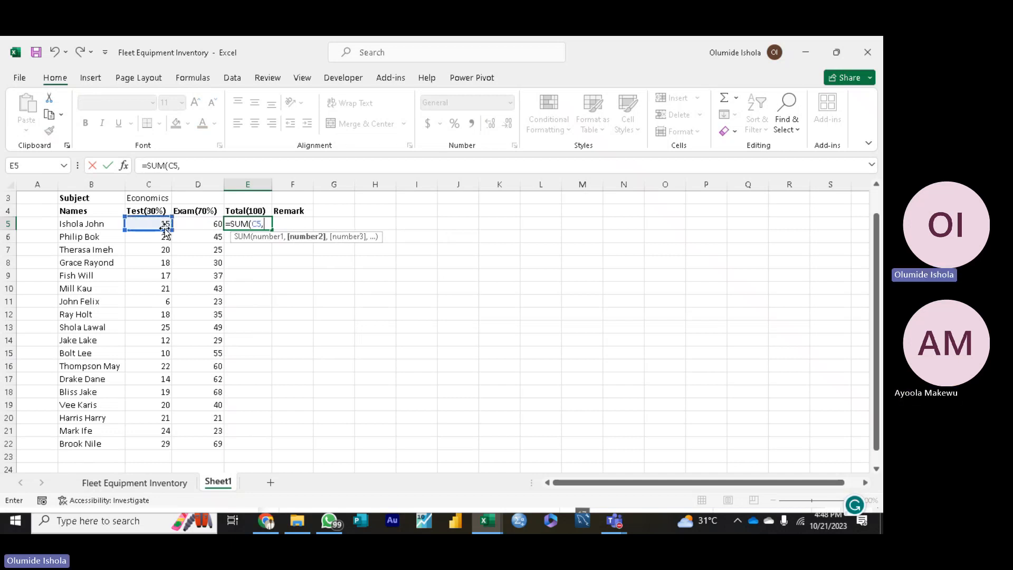
left_click(197, 225)
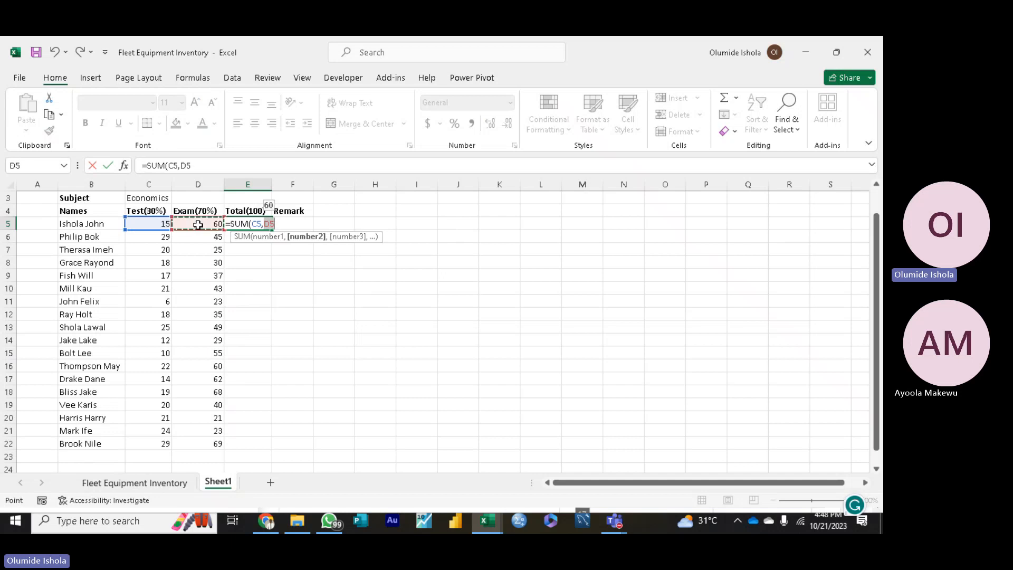
type(")")
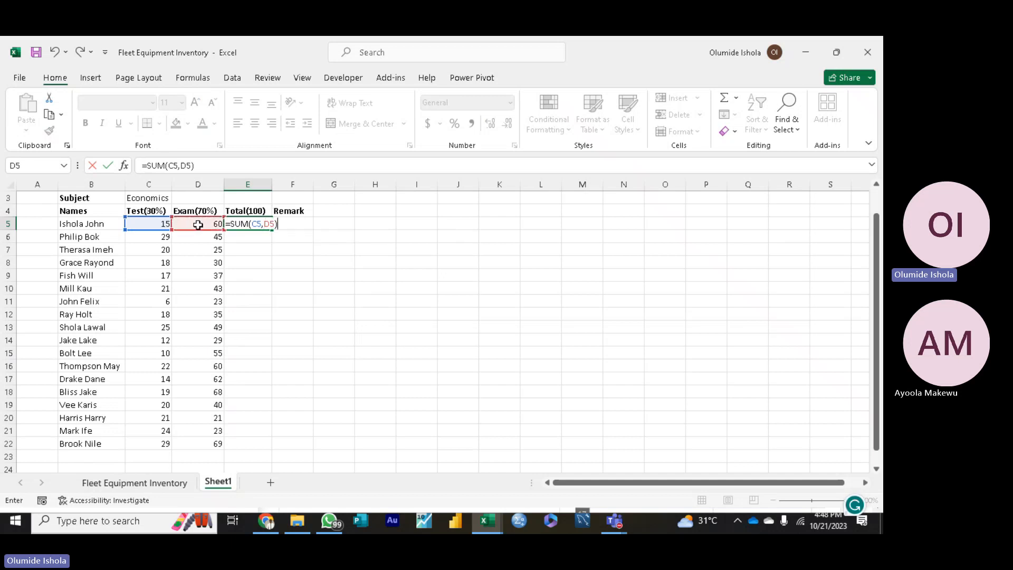
key("Return")
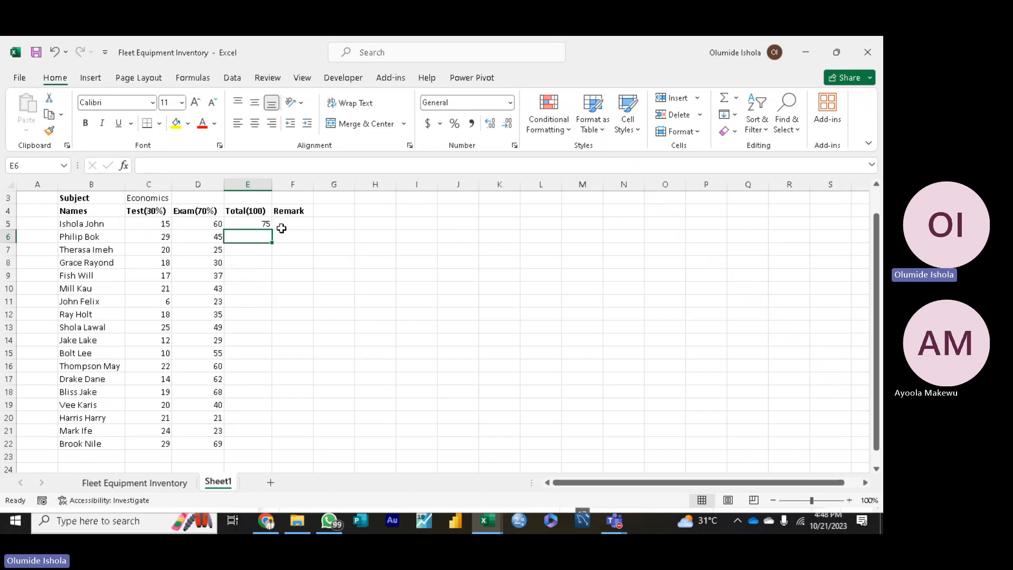
Step: Apply AutoSum to C6:D6 to put the second student's total in E6, and check the resulting formula
left_click(157, 237)
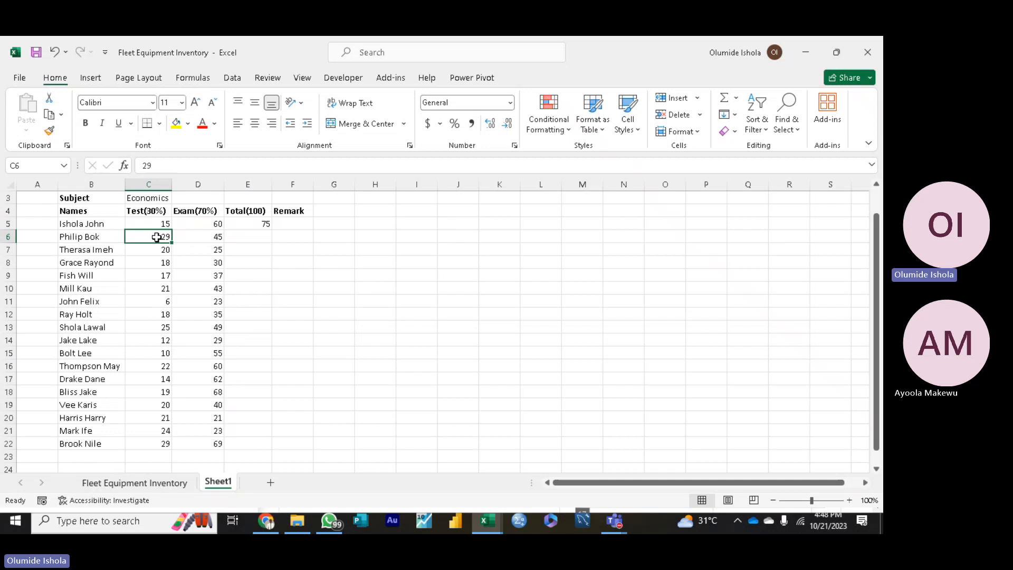
left_click_drag(156, 239, 198, 238)
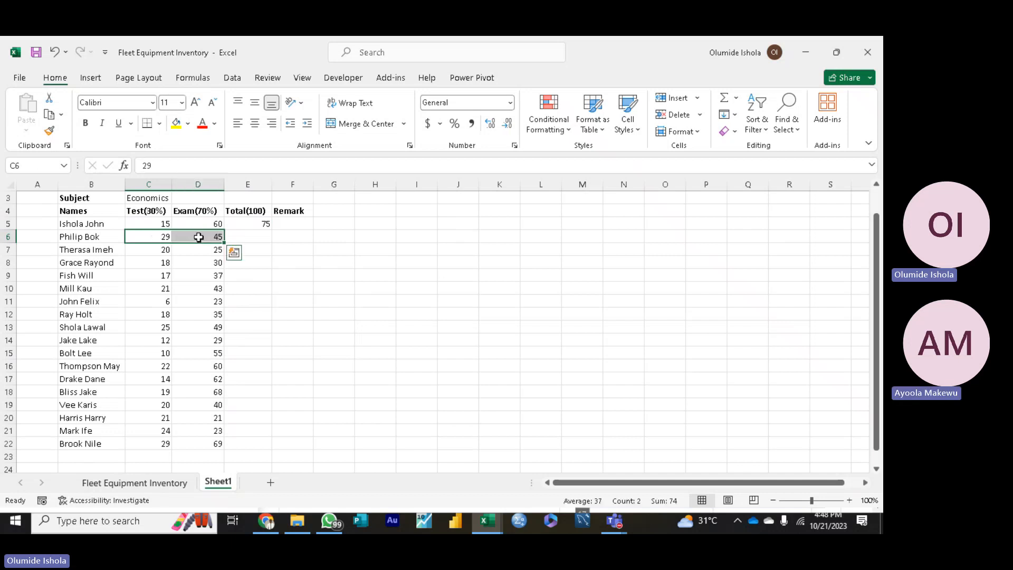
left_click(726, 99)
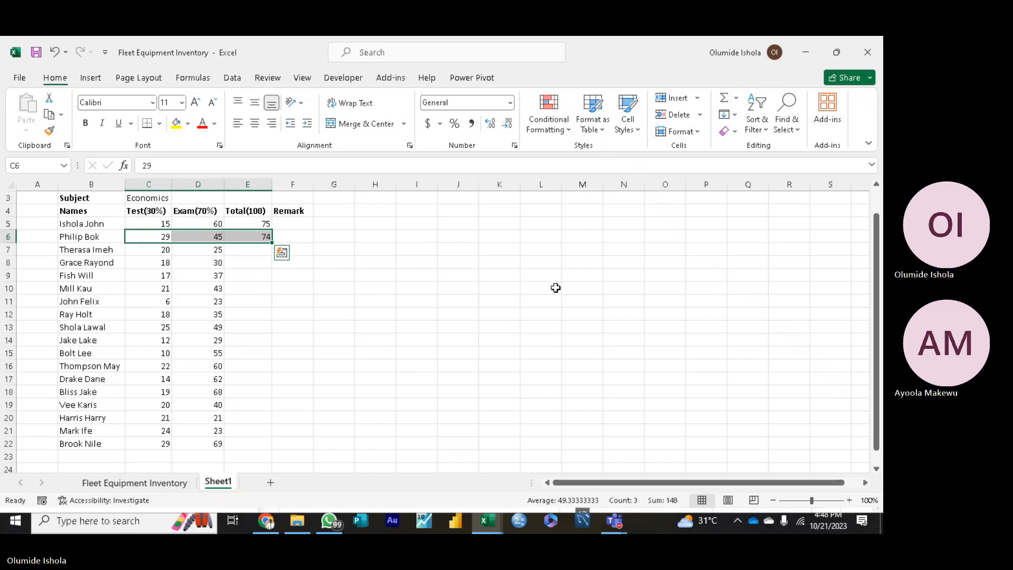
left_click(246, 250)
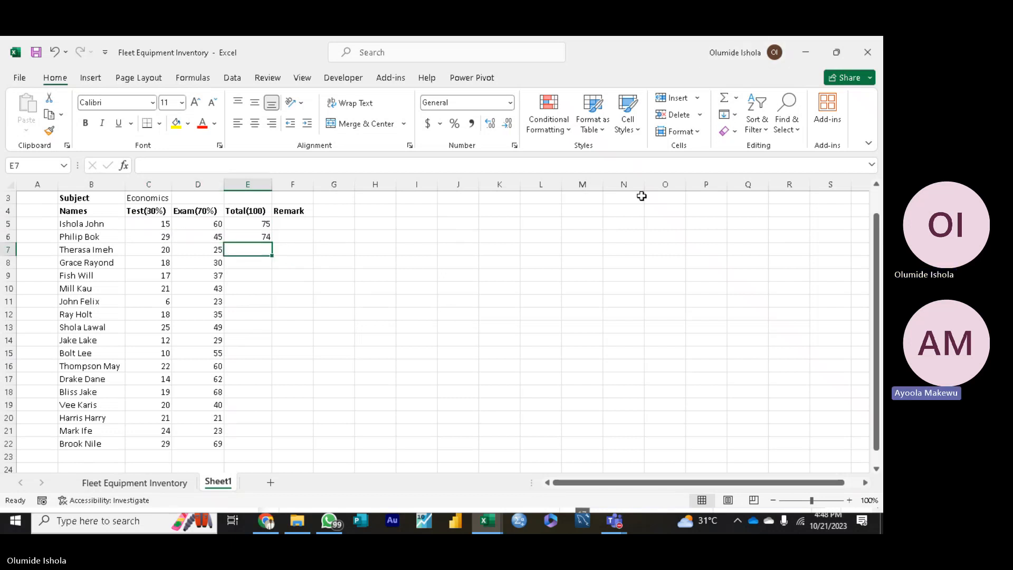
left_click(253, 236)
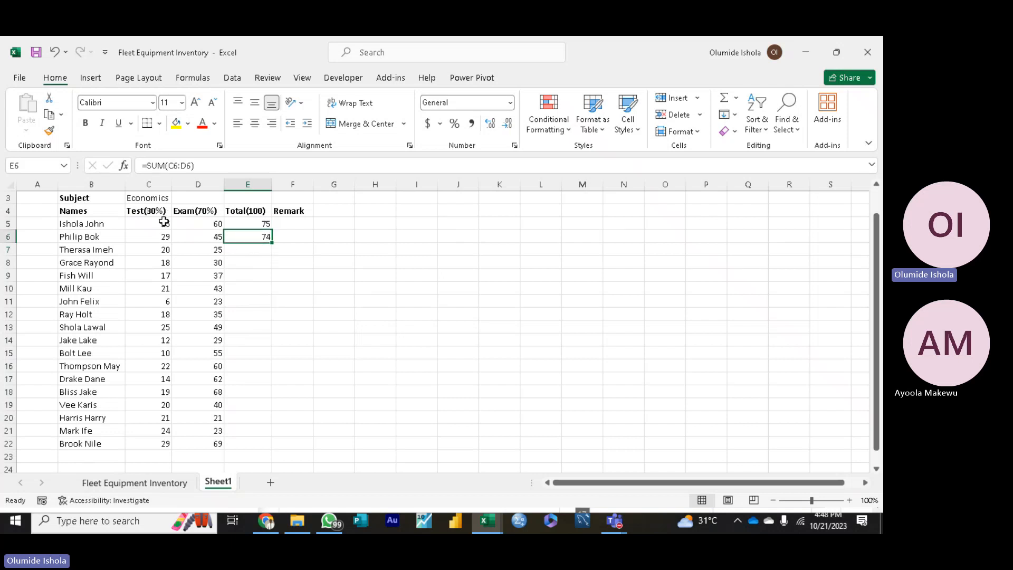
Step: Fill the SUM formula in E6 down through E22 to total the remaining students' test and exam scores
left_click_drag(165, 223, 167, 440)
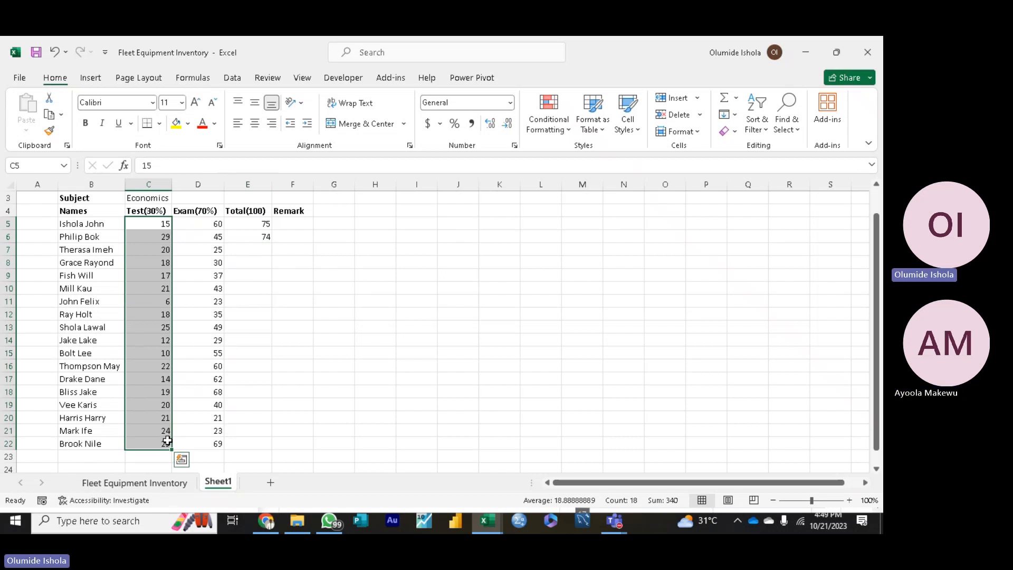
left_click(258, 254)
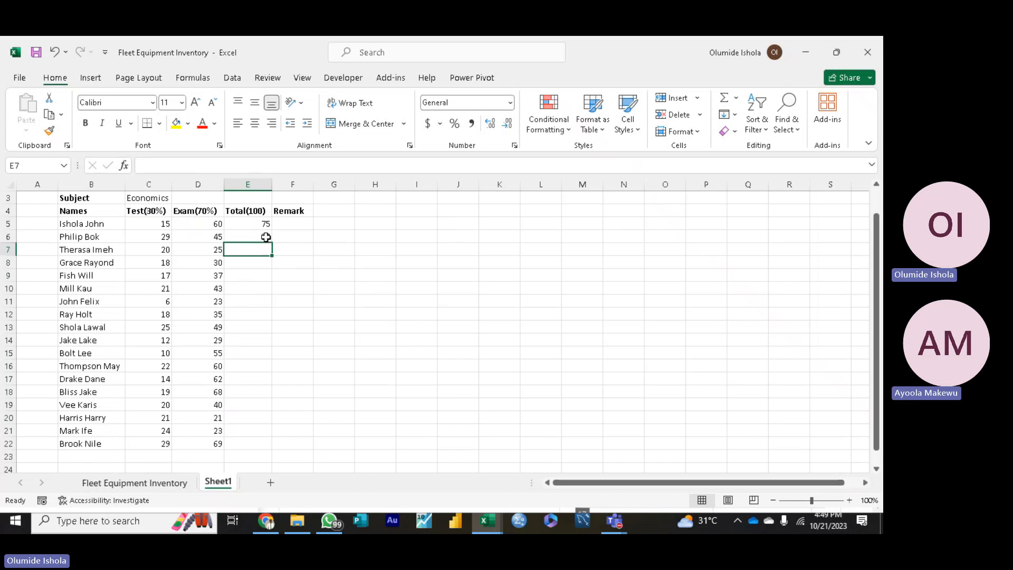
left_click(265, 237)
key("Delete")
key("ctrl+z")
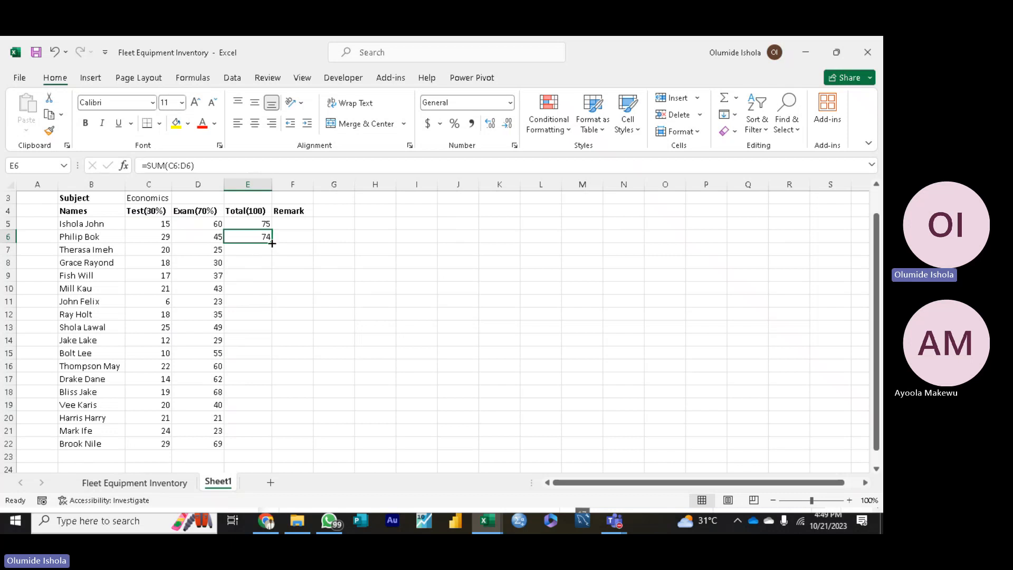
double_click(272, 243)
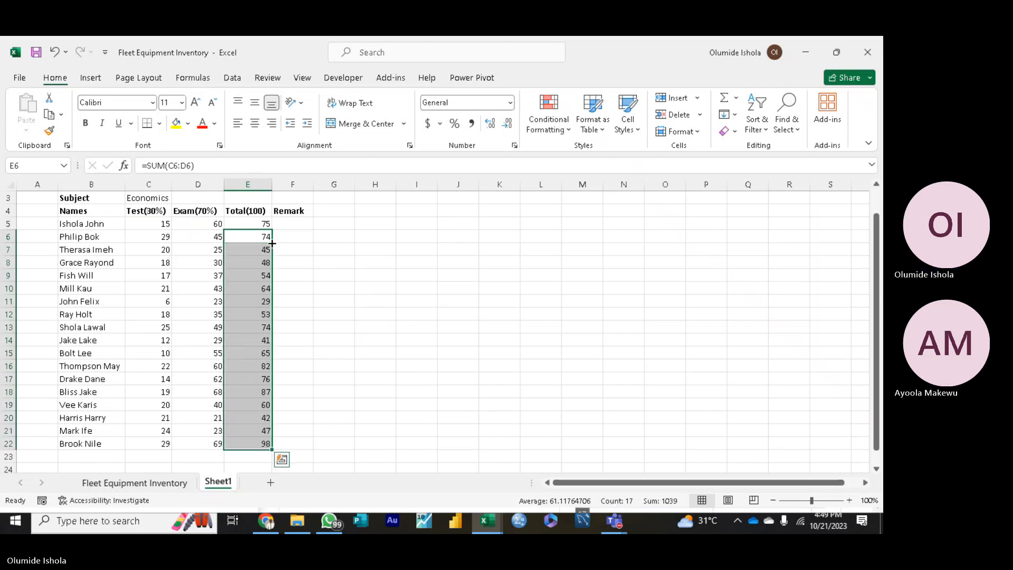
left_click(324, 364)
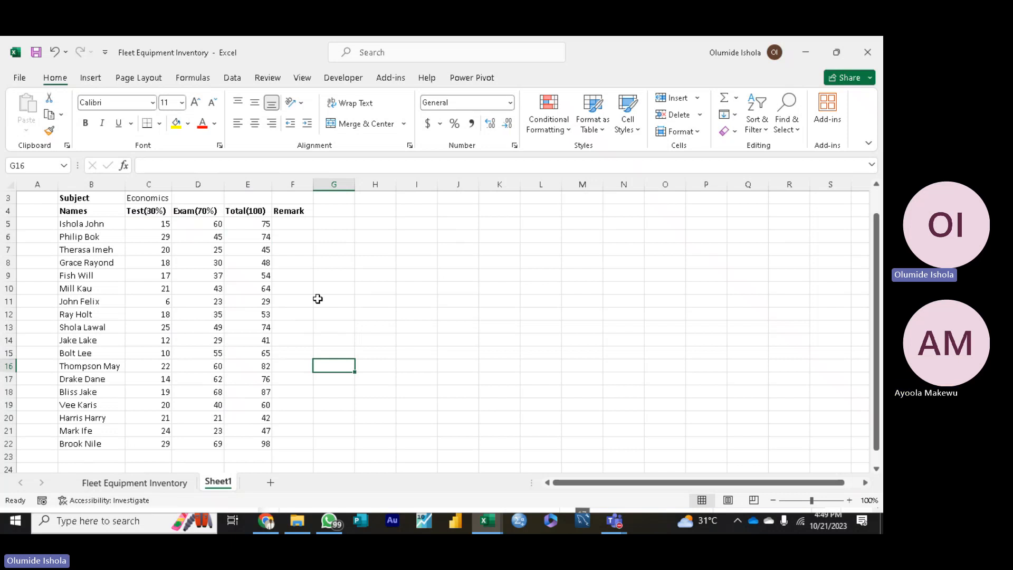
left_click(260, 223)
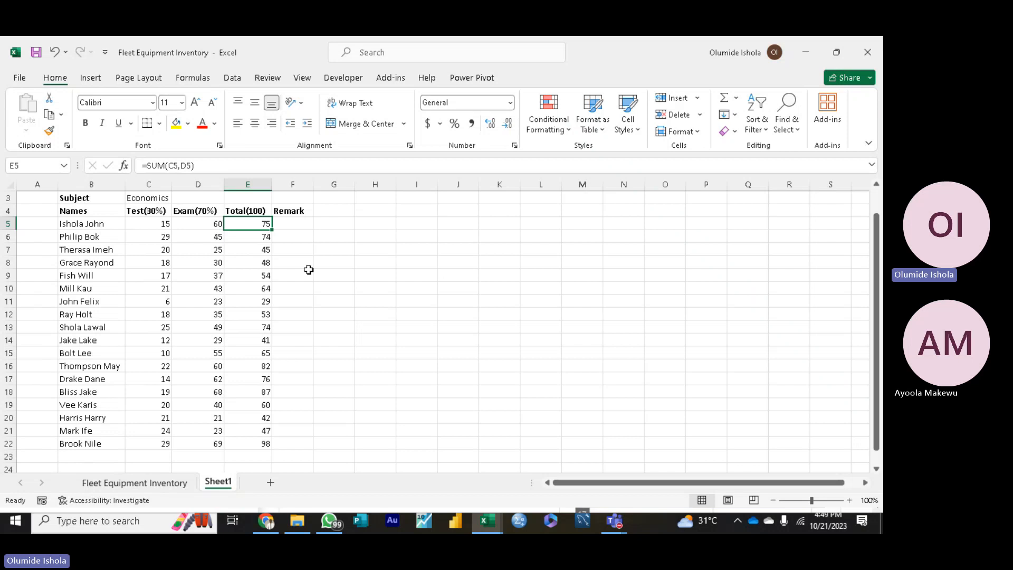
Step: Begin an IF formula in F5 for the first student's remark, with the logical test E5>10
left_click(298, 222)
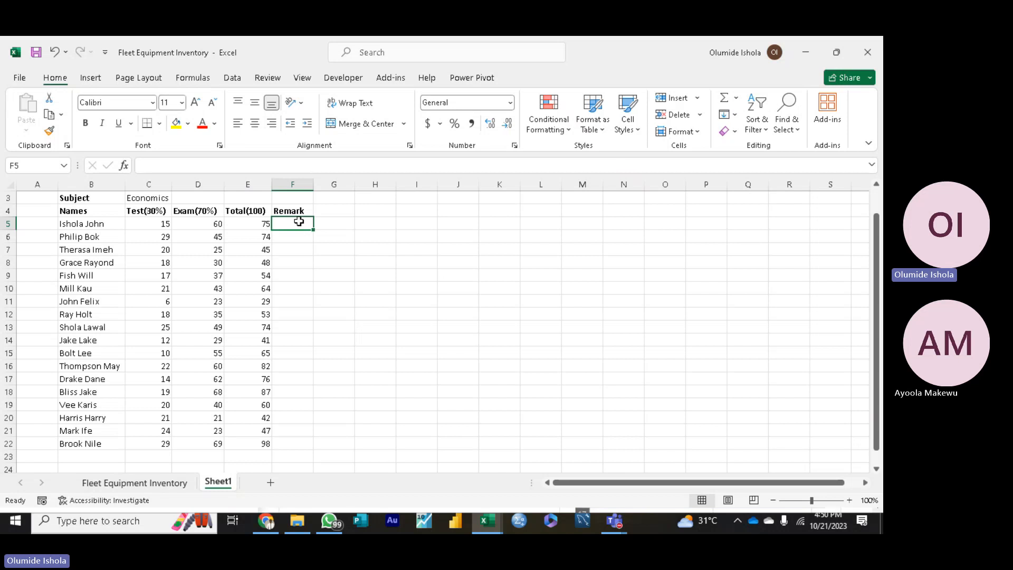
type("=")
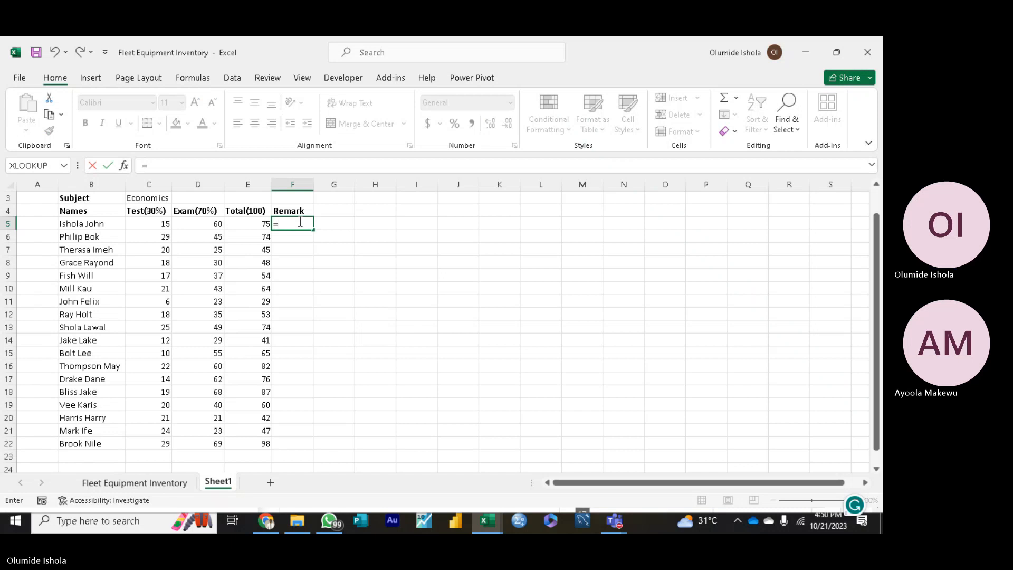
type("if")
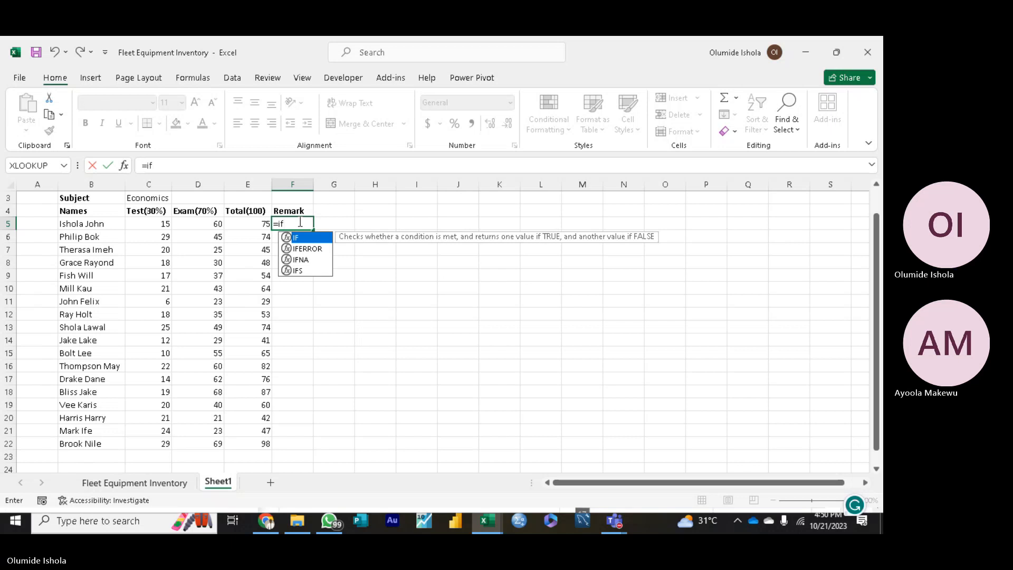
key("Tab")
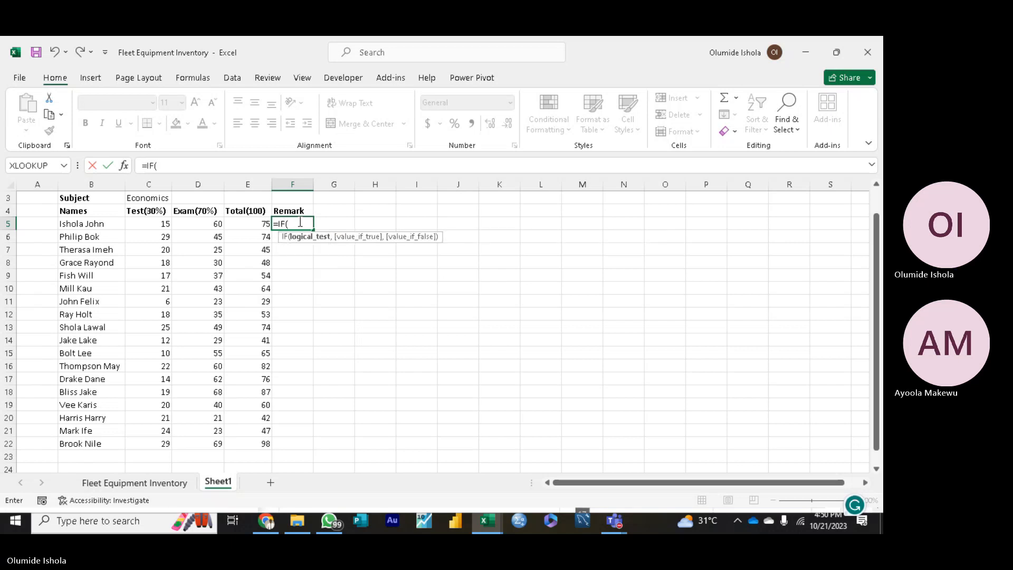
left_click(255, 224)
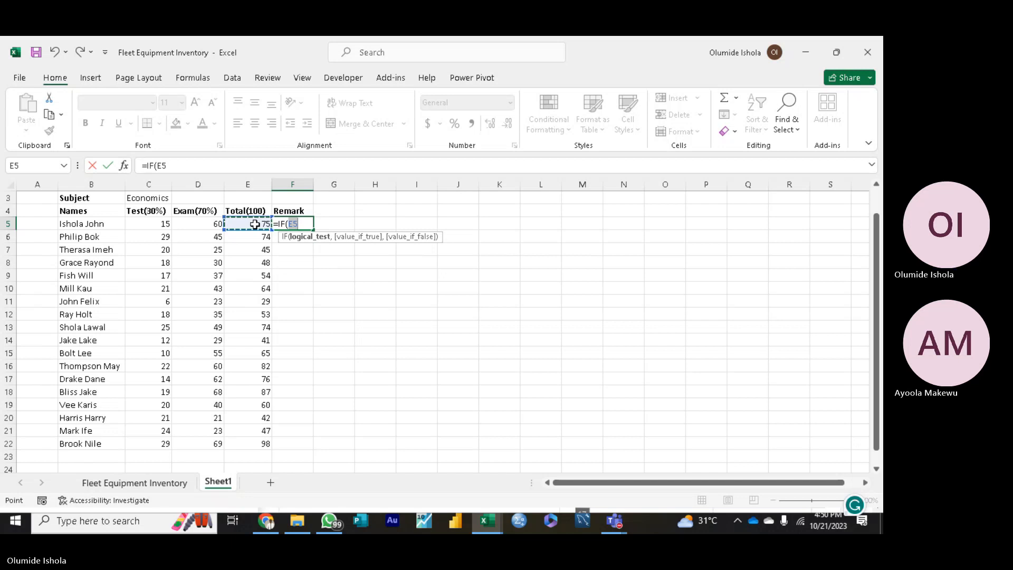
type(">")
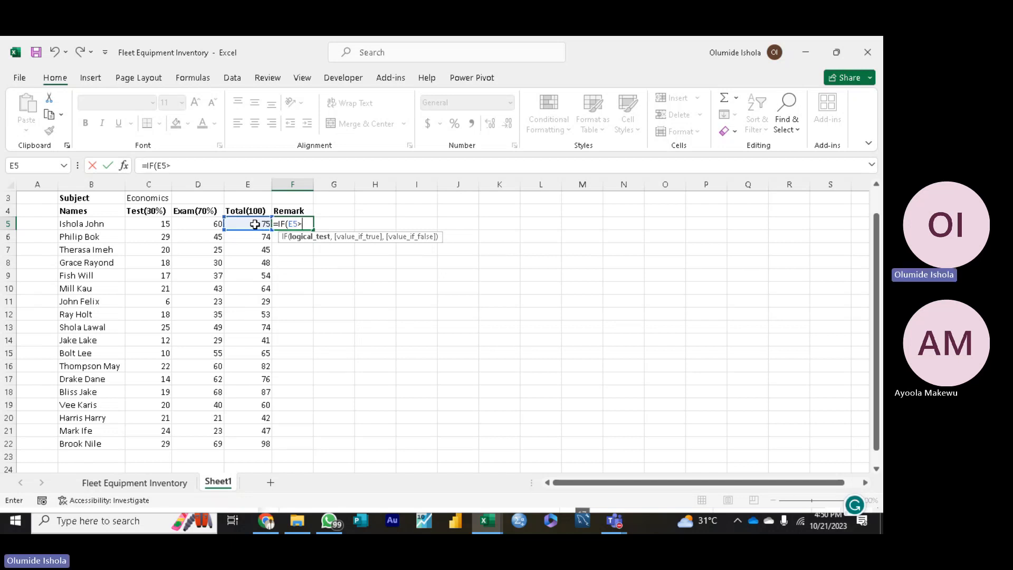
type("10")
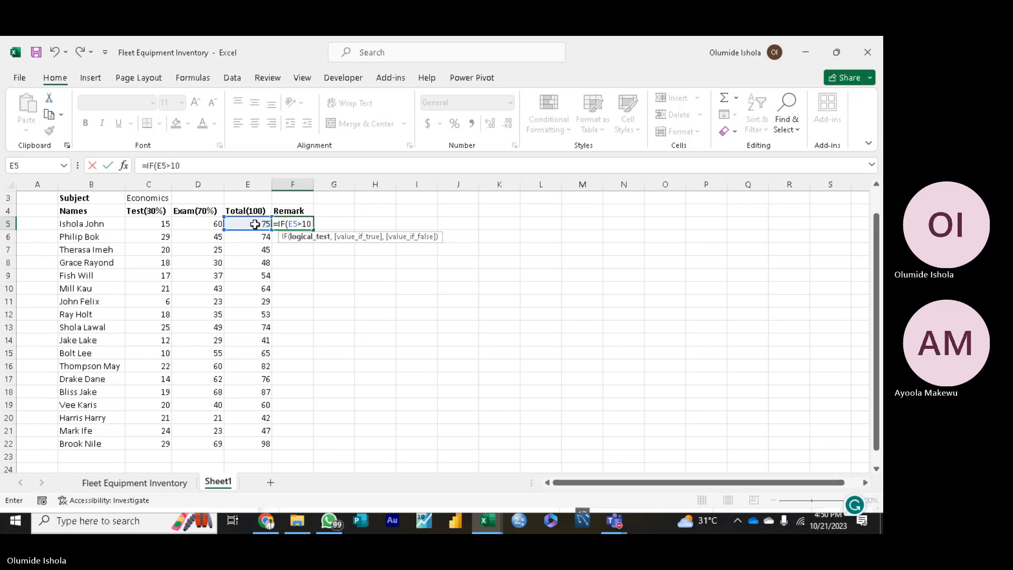
Step: Set the IF formula's logical test in cell F5 to E5>50
key("BackSpace")
key("BackSpace")
type("50")
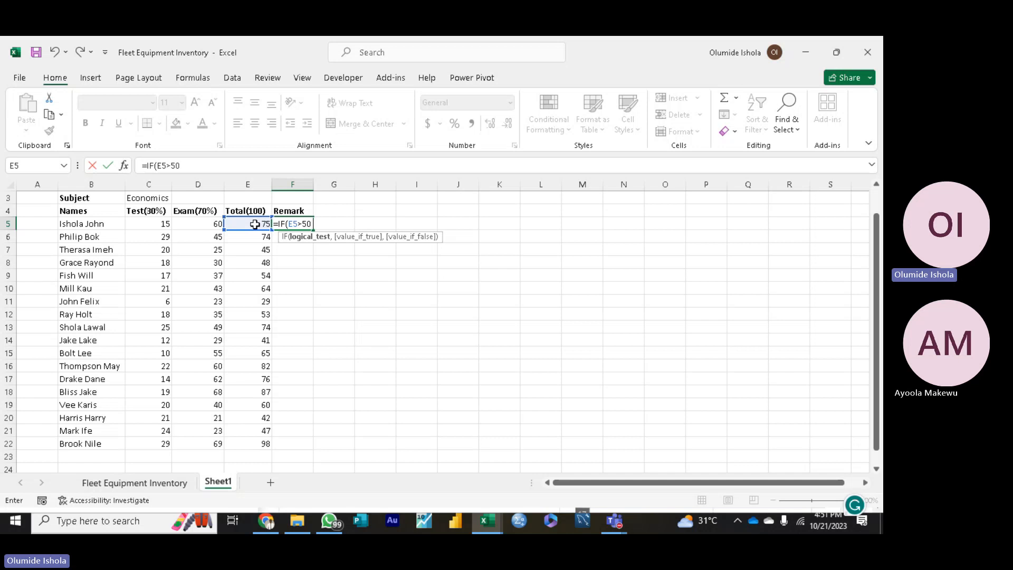
type("or")
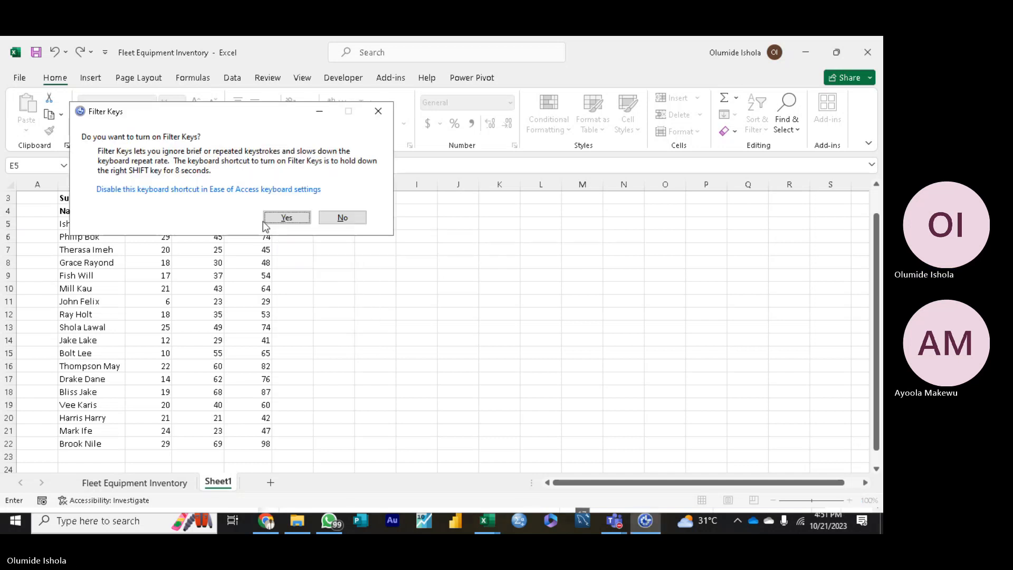
left_click(341, 219)
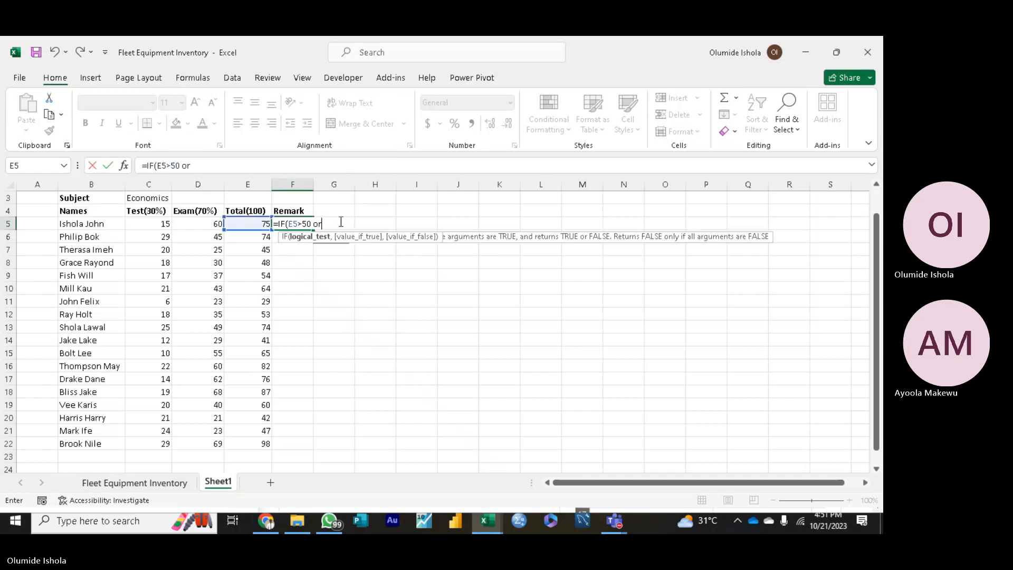
key("BackSpace")
key("BackSpace")
key("BackSpace")
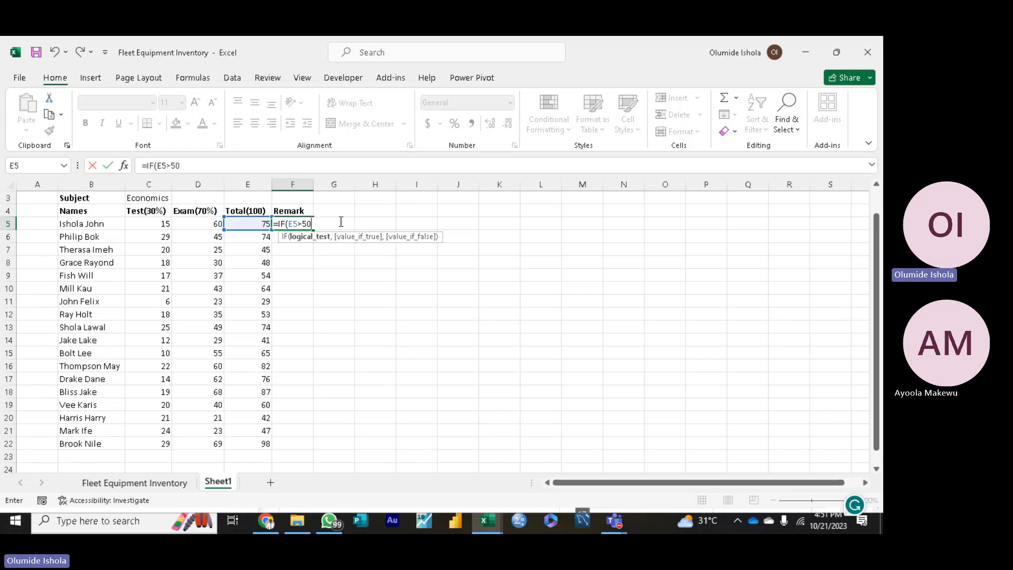
type(",")
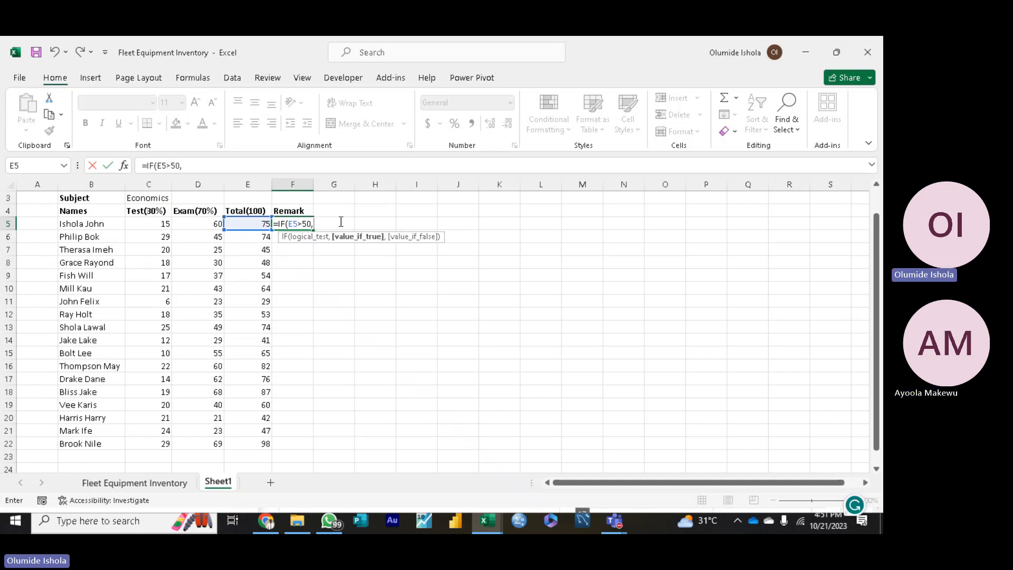
key("BackSpace")
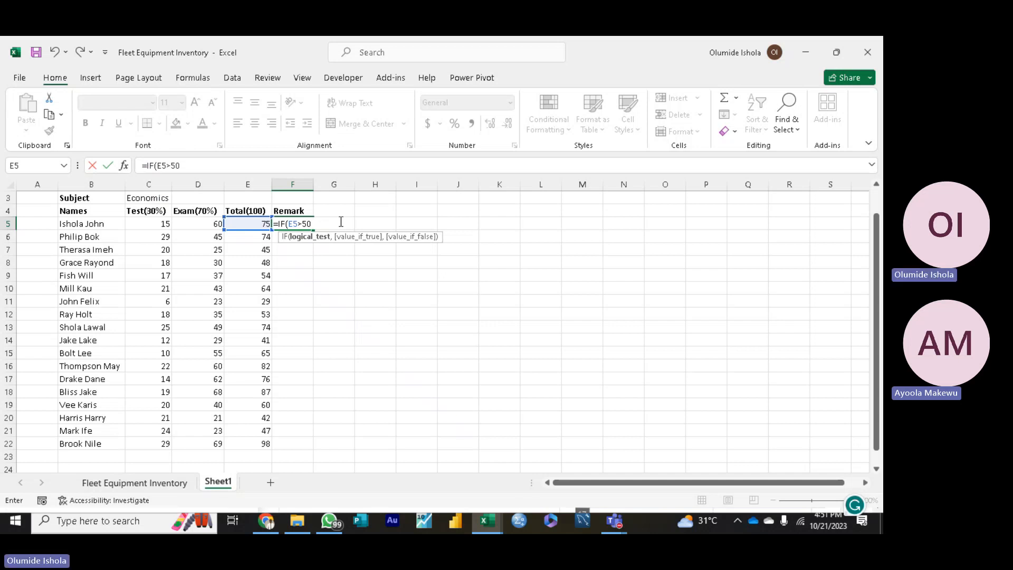
Step: Try to add an OR function with the condition E5<50 after the E5>50 test in F5's formula
type("OR")
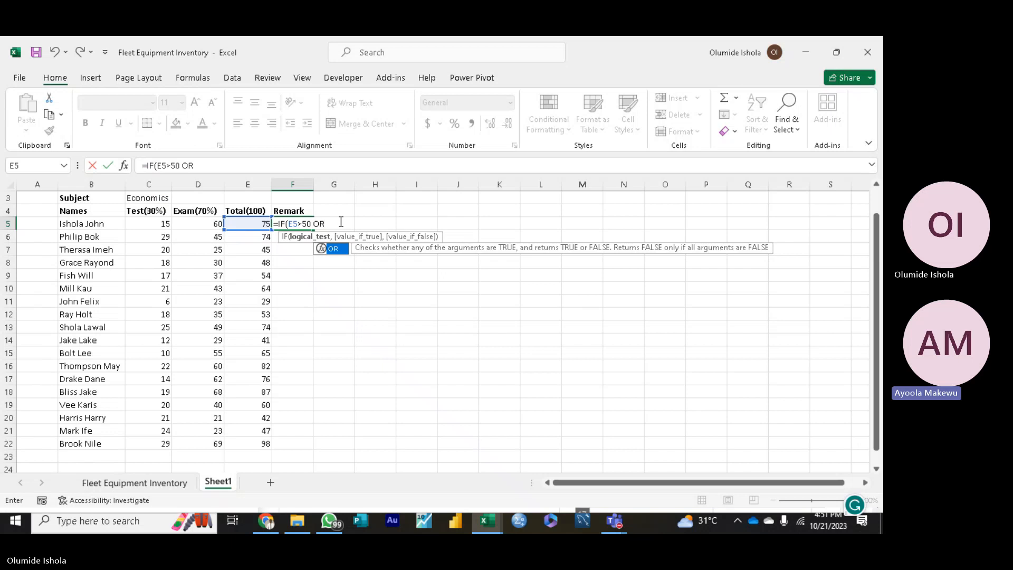
type("(")
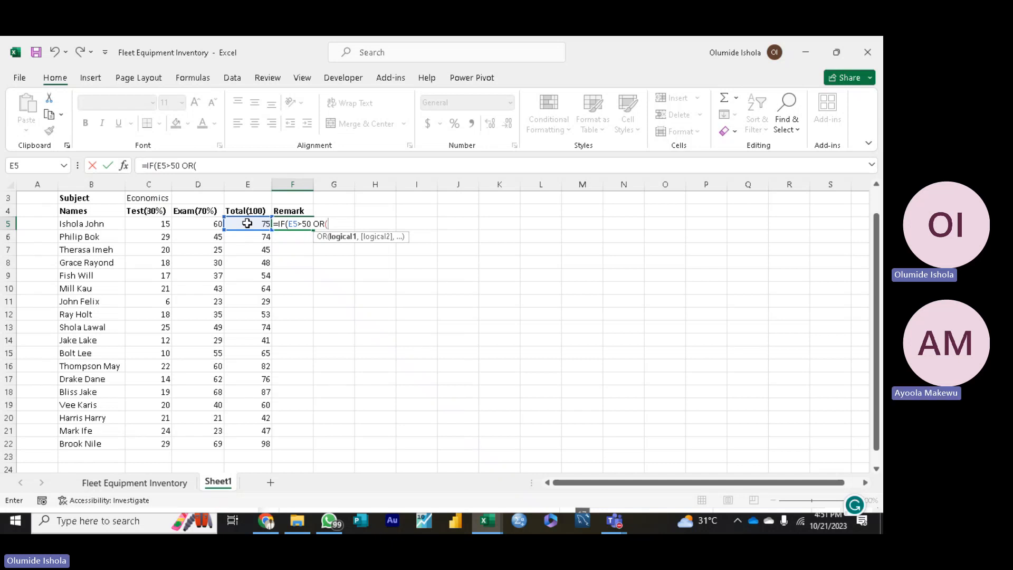
type("E")
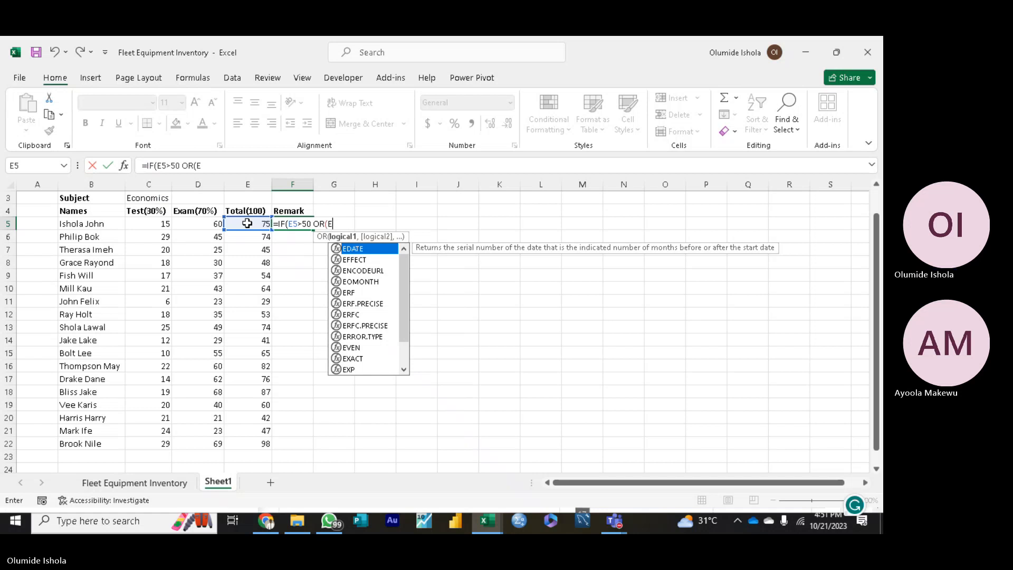
type("5")
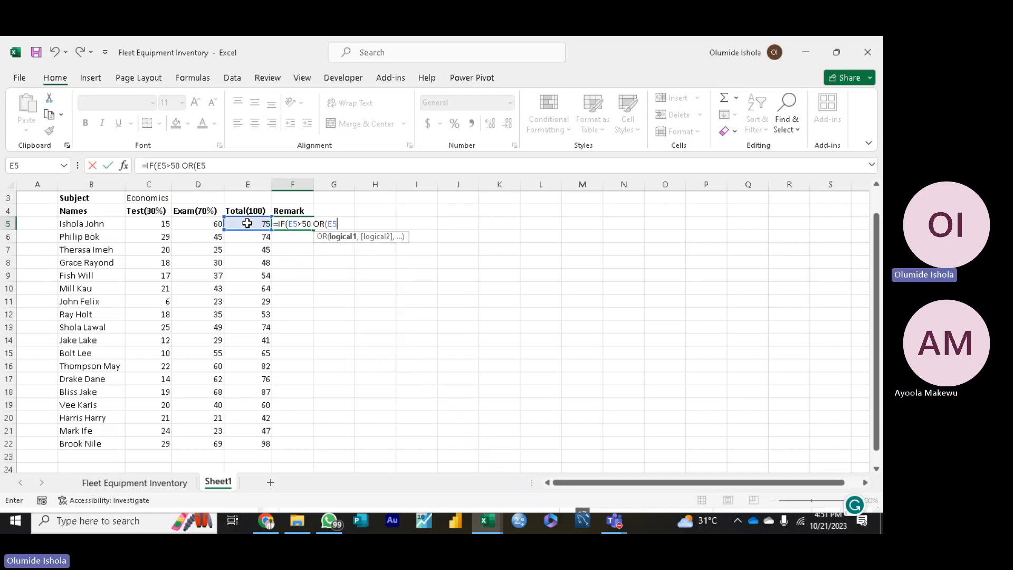
type("<")
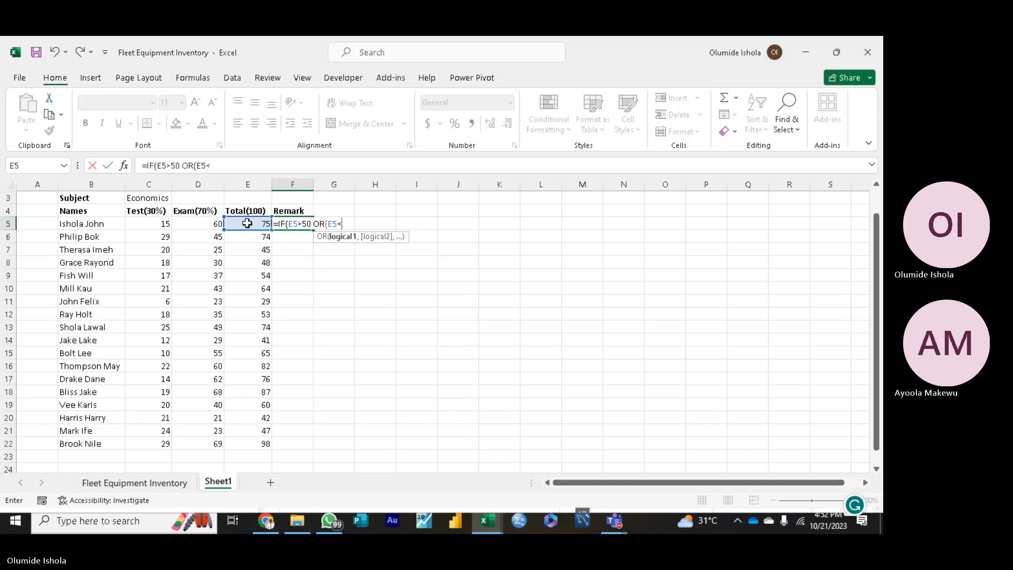
type("50")
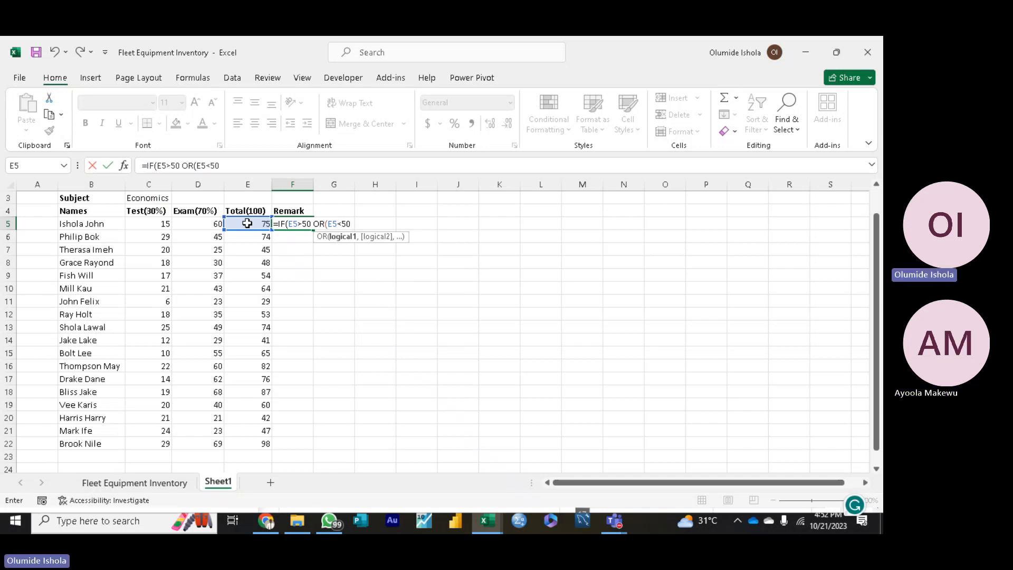
type(",")
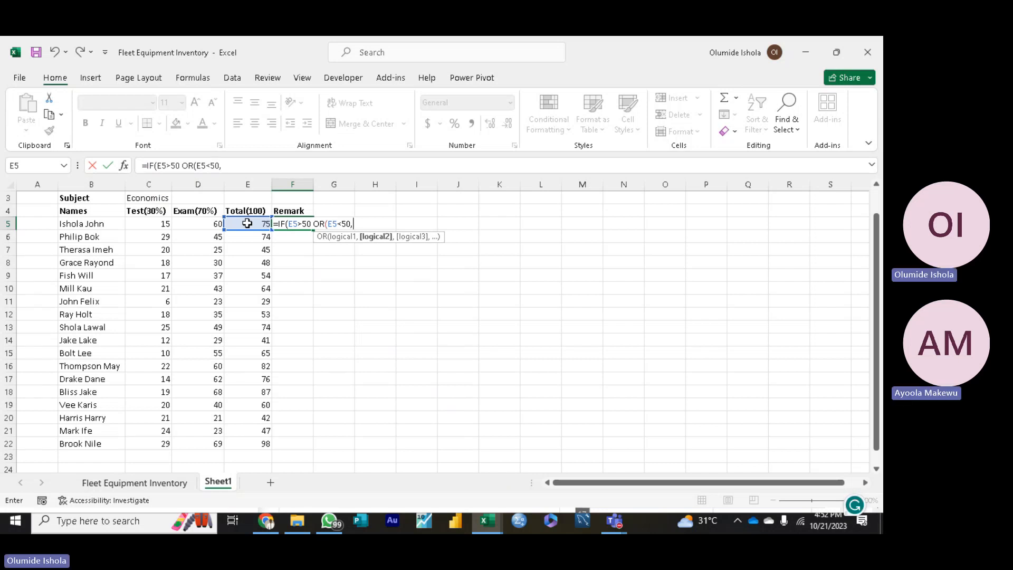
Step: Remove the OR function from F5's formula, back to =IF(E5>50
key("BackSpace")
key("BackSpace")
key("BackSpace")
key("BackSpace")
key("BackSpace")
key("BackSpace")
key("BackSpace")
key("BackSpace")
key("BackSpace")
key("BackSpace")
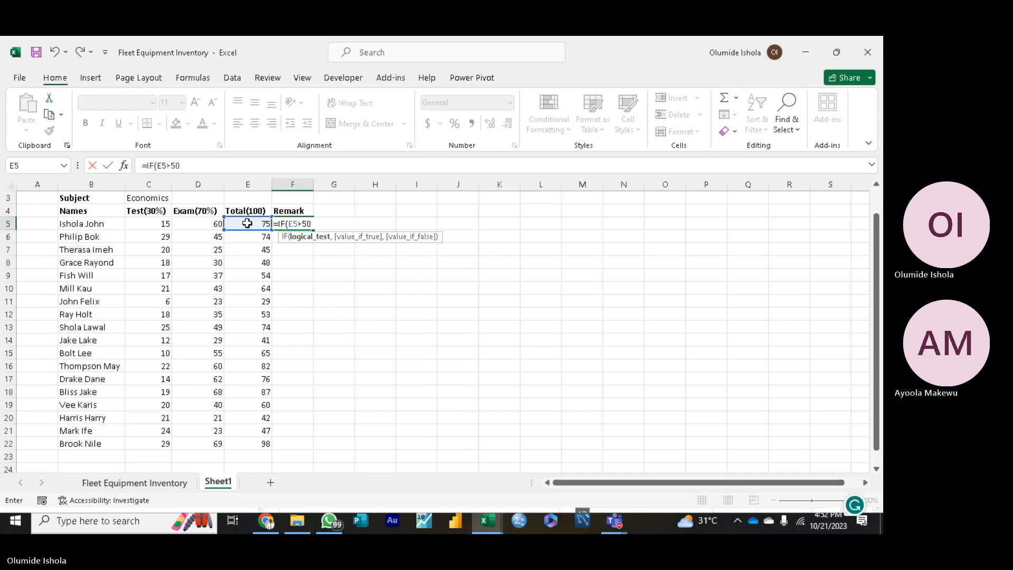
Step: Add a nested IF with the logical test E5<50 as the value-if-true argument of F5's formula
type(",")
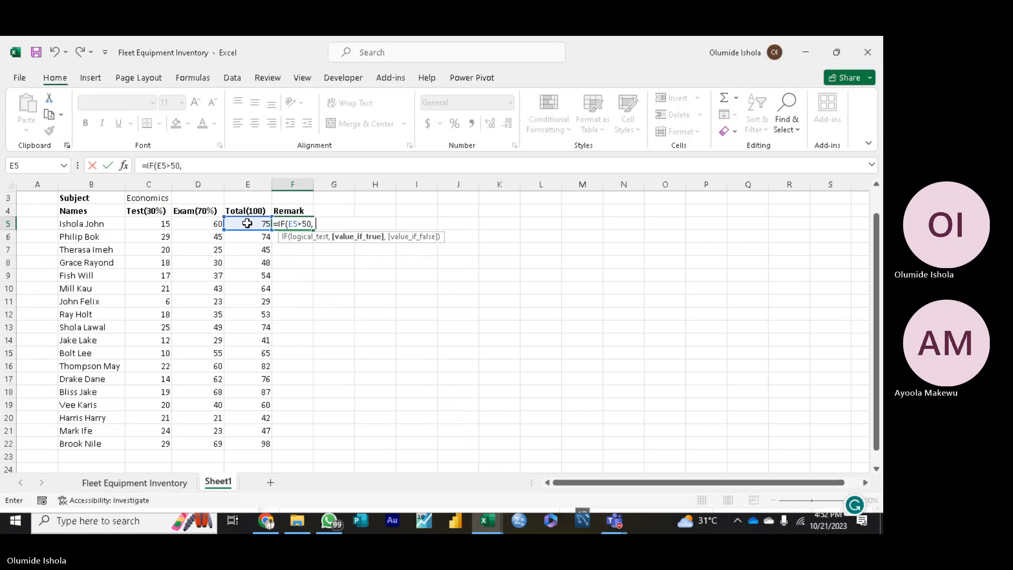
type(" IF(")
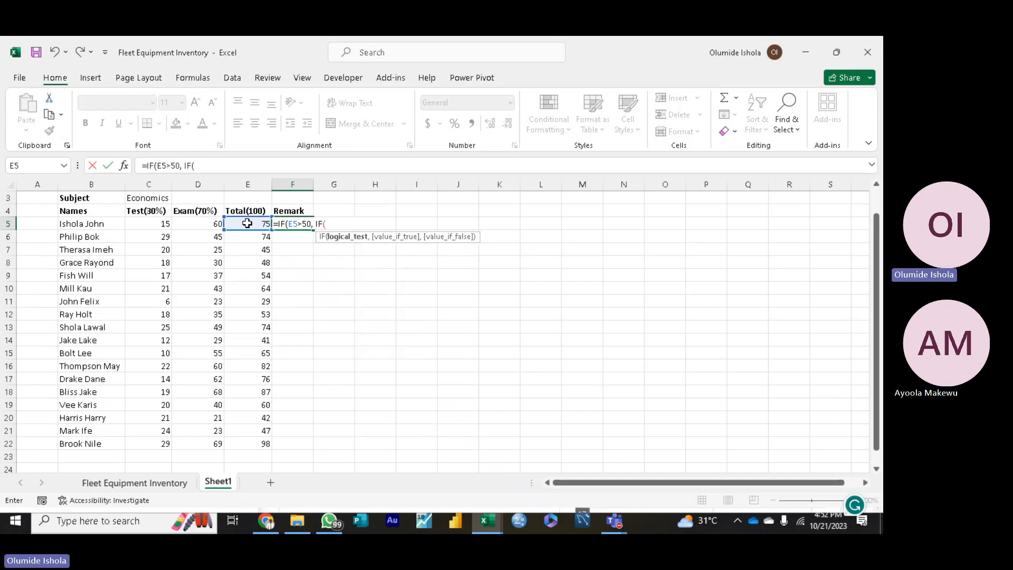
type("E5< 50")
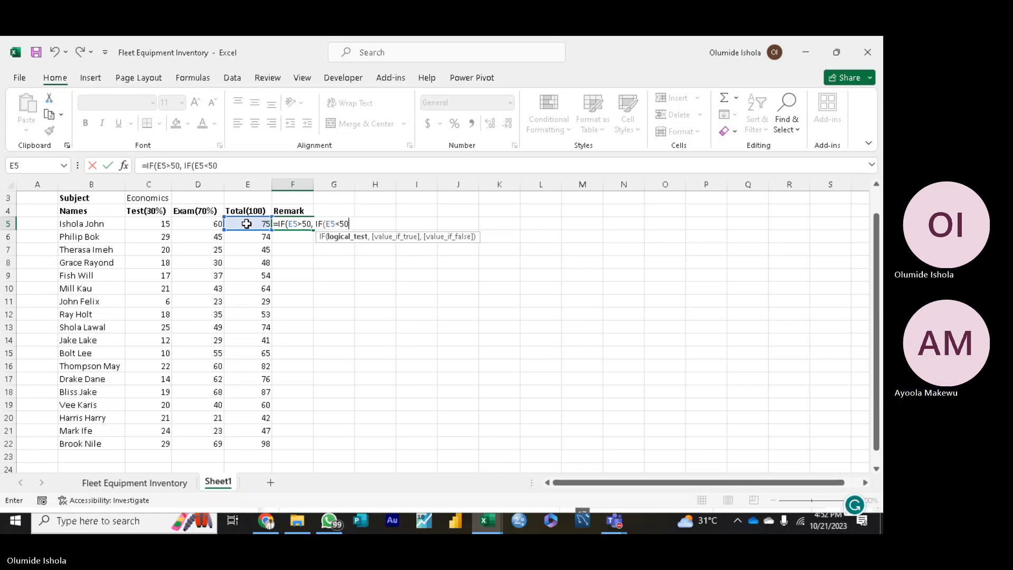
type(",")
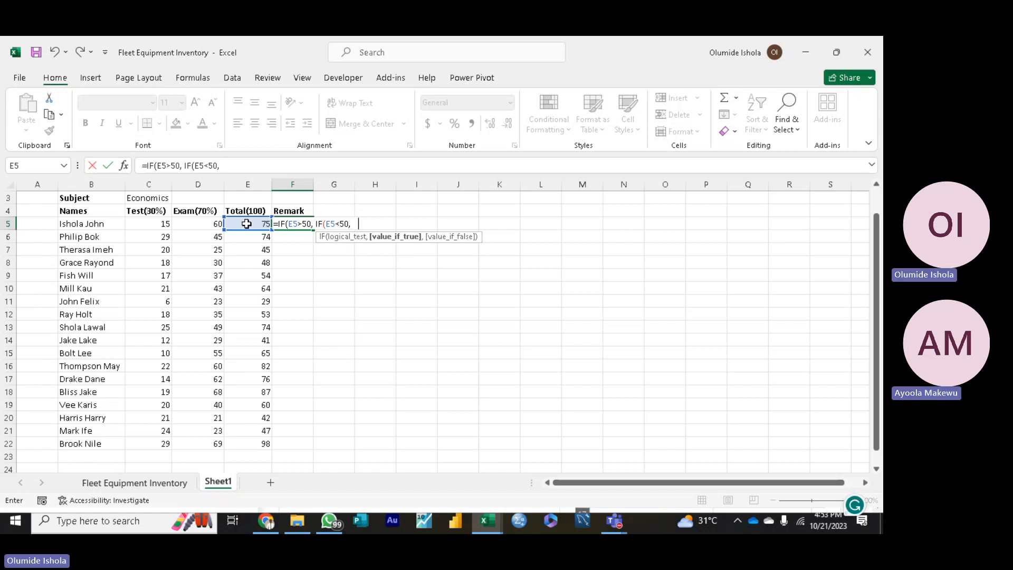
Step: Give the nested IF "Passed" as its value if true and Failed" as its value if false
type("P")
key("BackSpace")
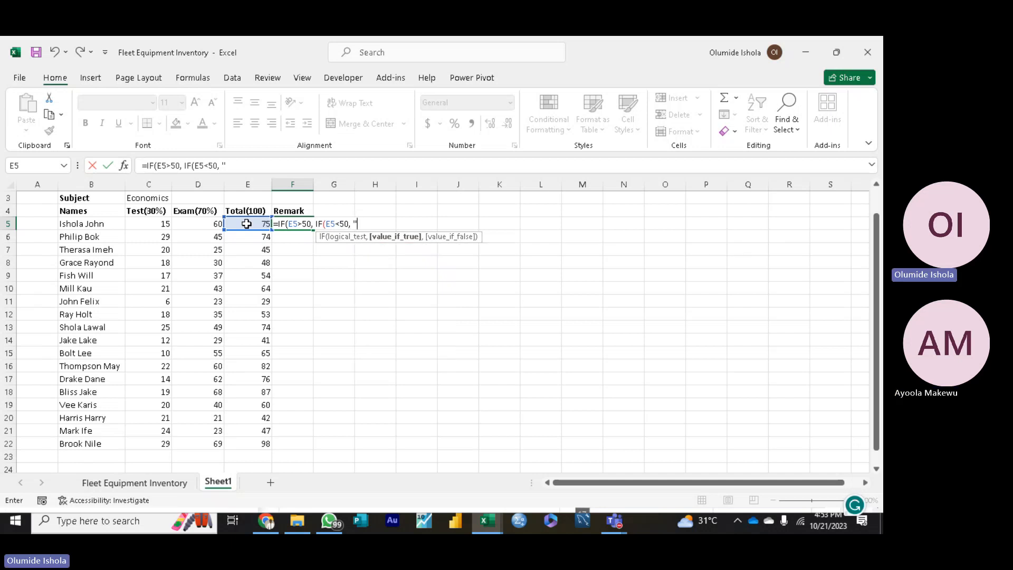
type("\"Passed")
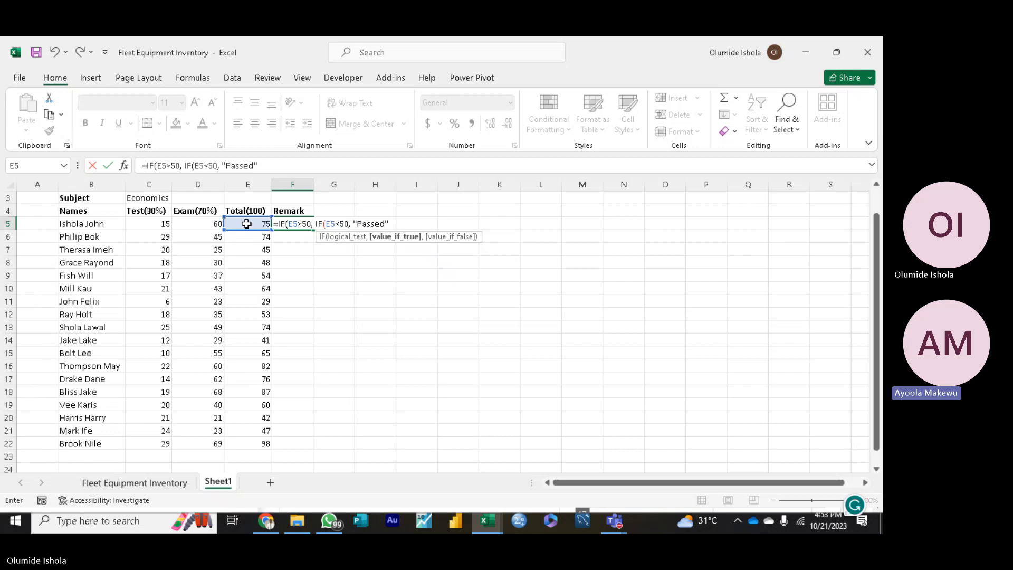
type(",")
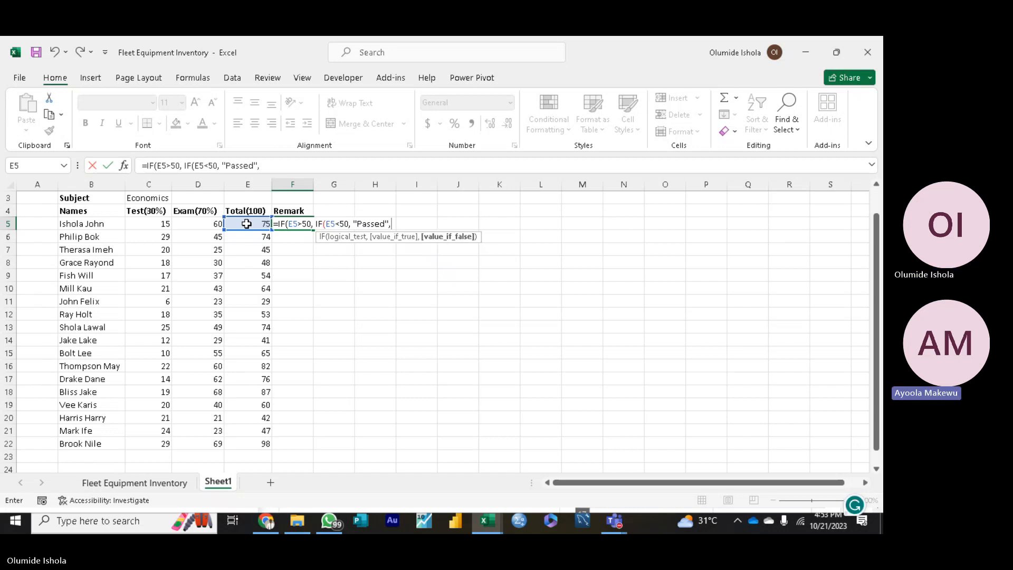
type(" Fa")
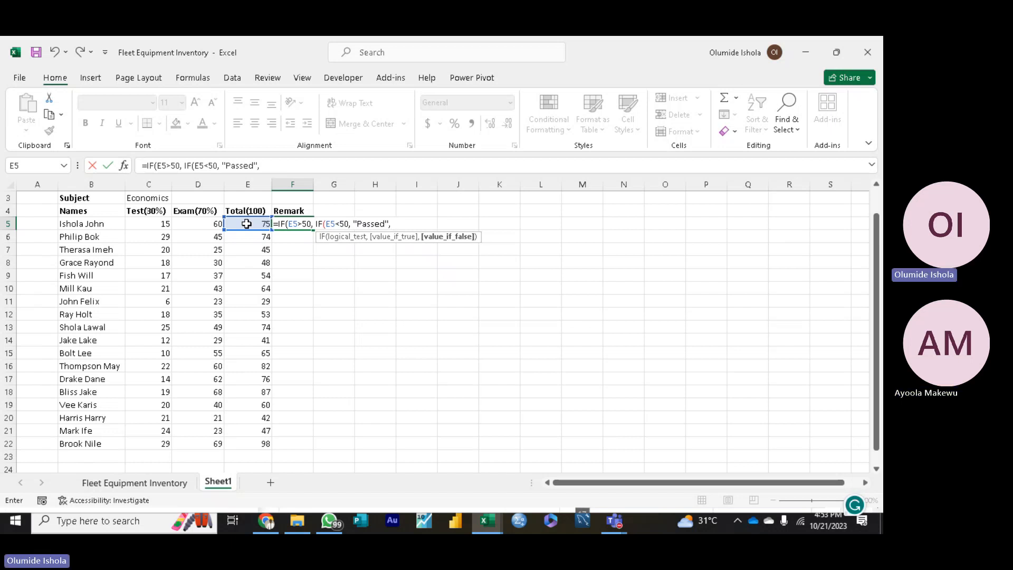
type("iled")
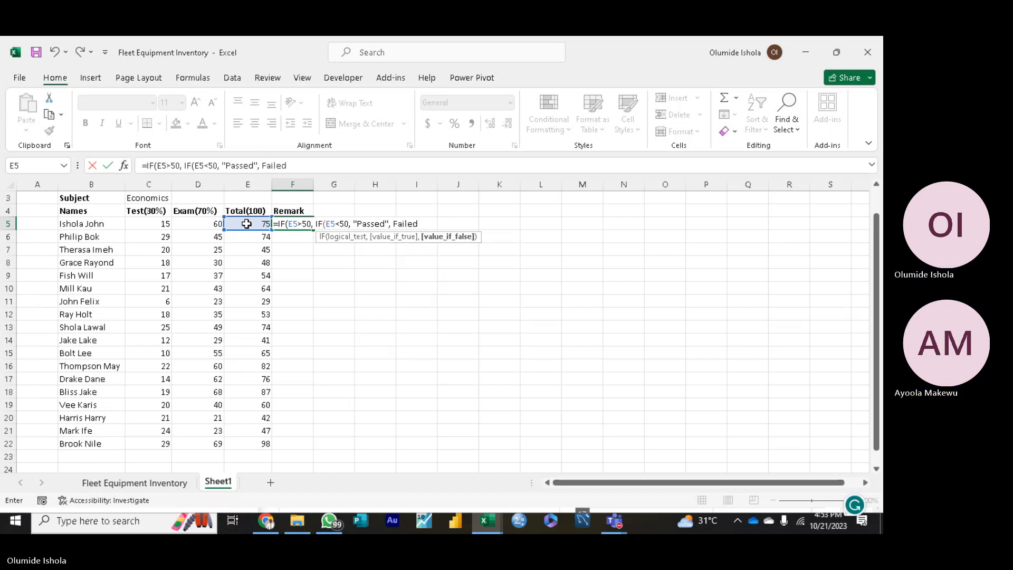
type("\"")
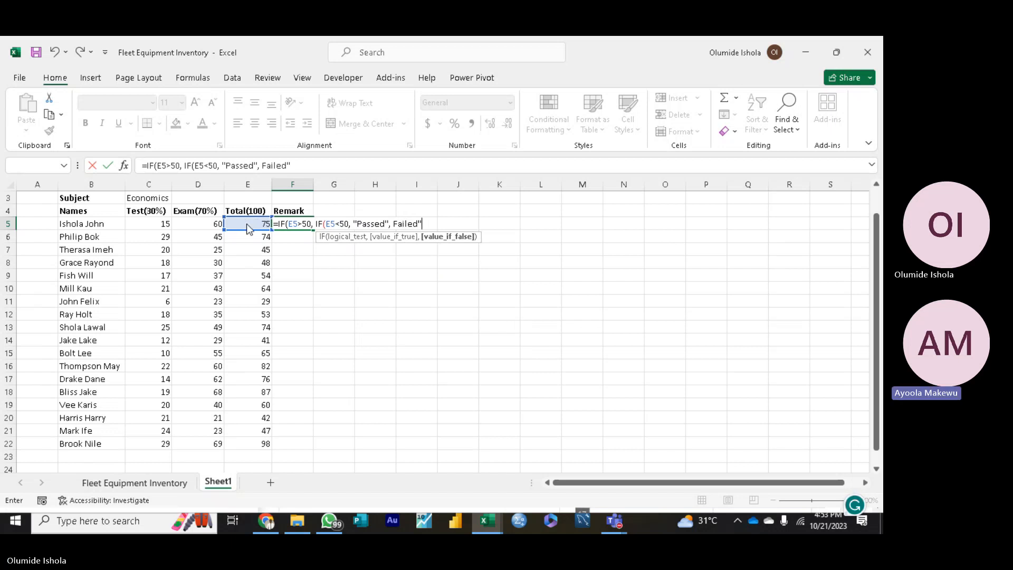
Step: Try to commit the formula in F5 and decline the proposed correction
key("Return")
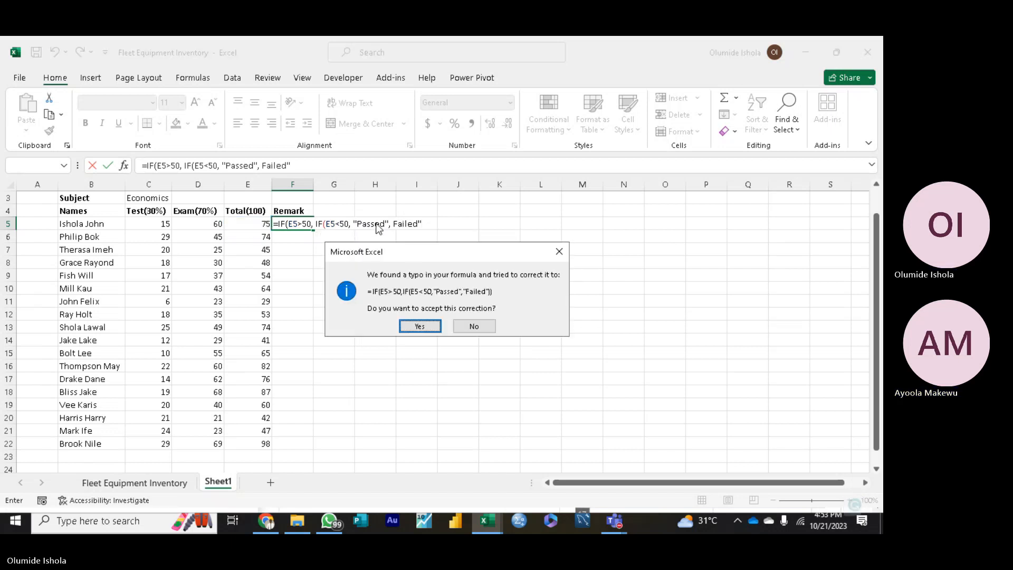
left_click(474, 326)
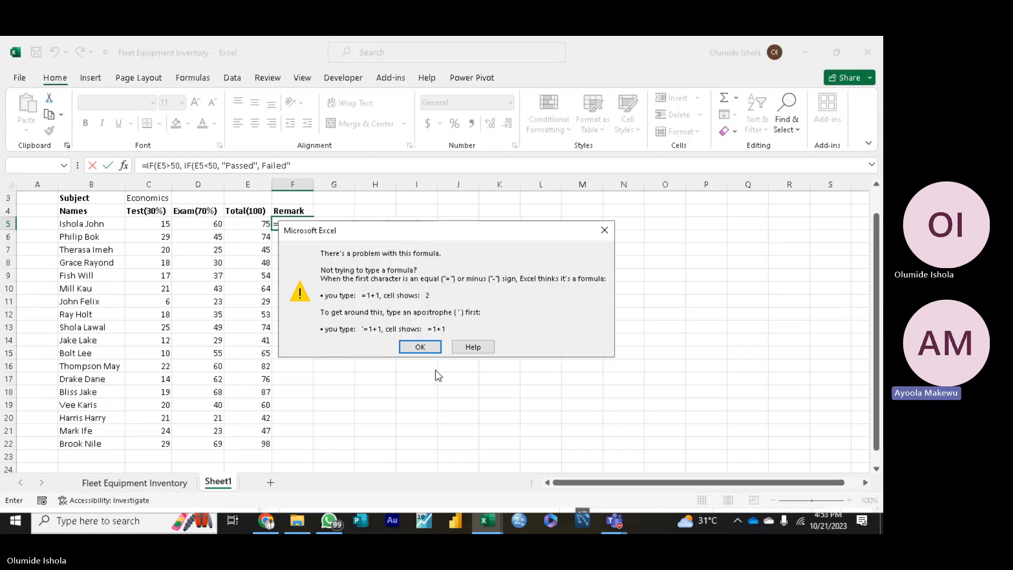
left_click(419, 346)
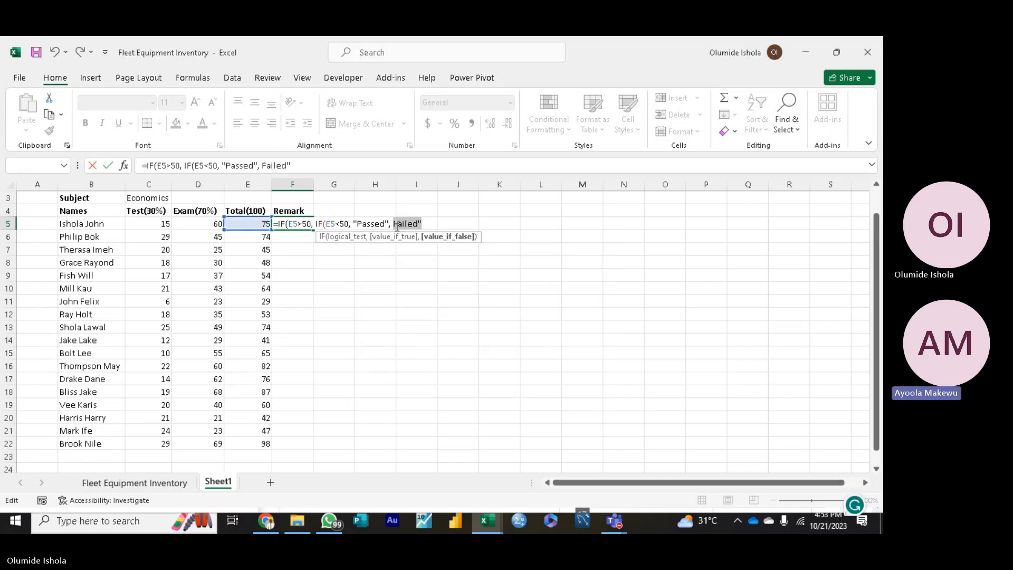
Step: Add the missing opening quote before Failed, close both IF functions with parentheses, and commit the formula in F5
left_click(393, 224)
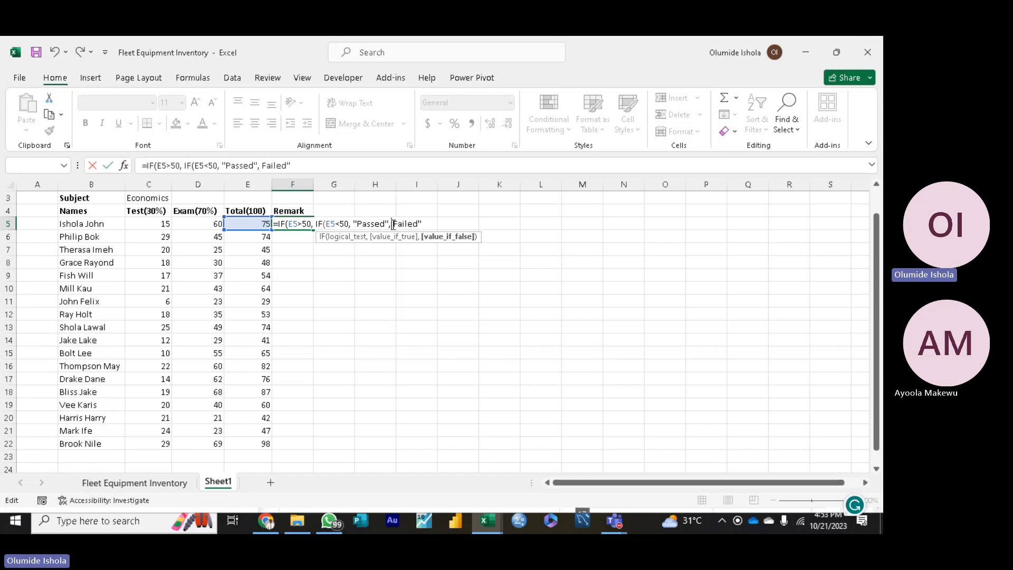
type("\"")
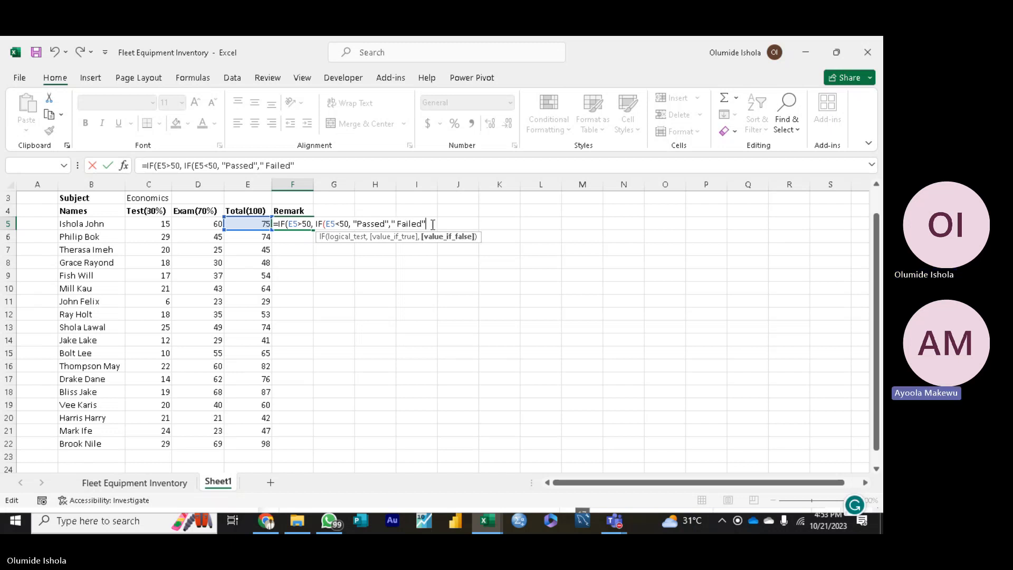
type("))")
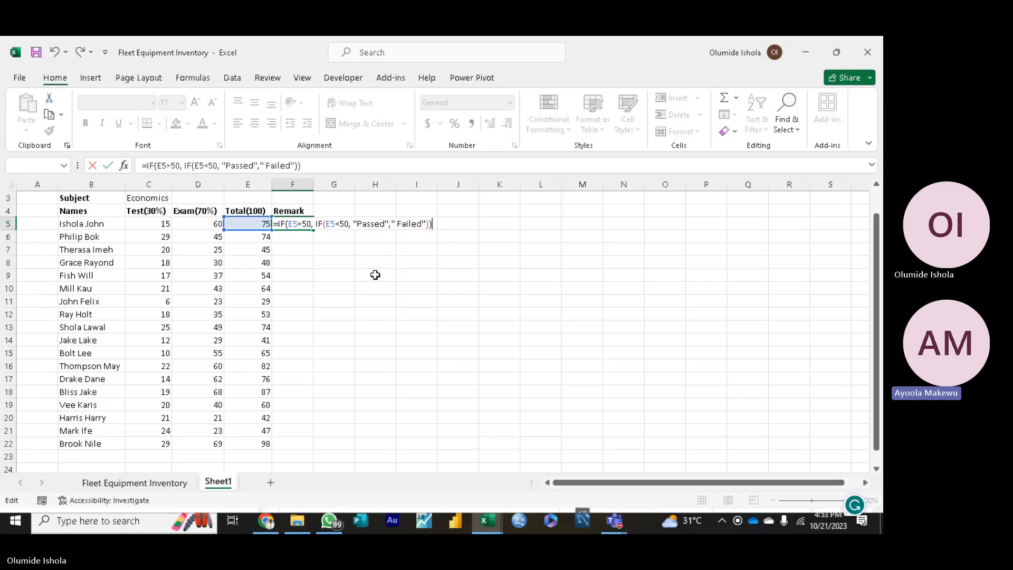
key("Return")
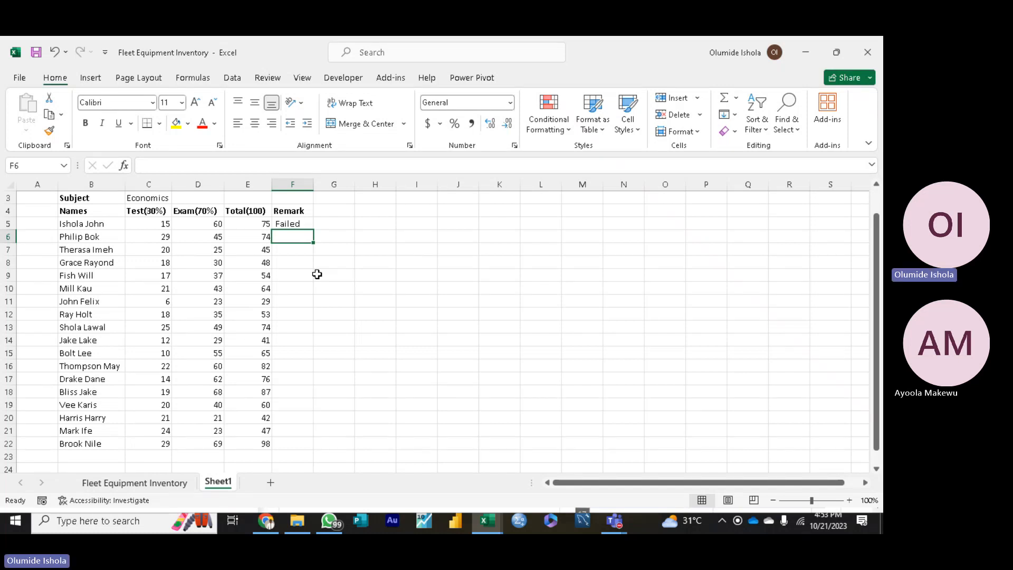
Step: Add "Passes" as the outer IF's value-if-false argument in F5's formula
left_click(296, 220)
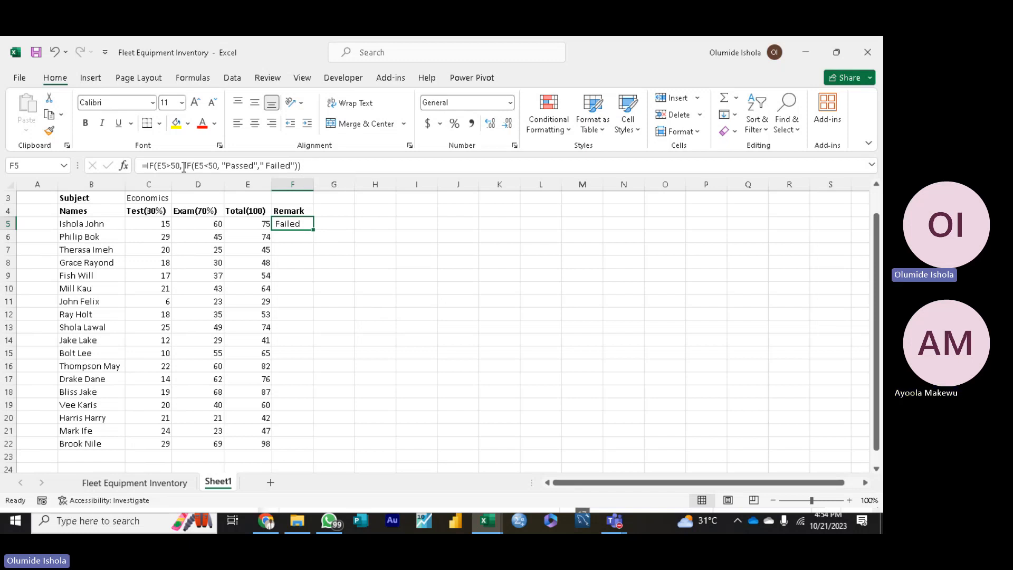
left_click(298, 167)
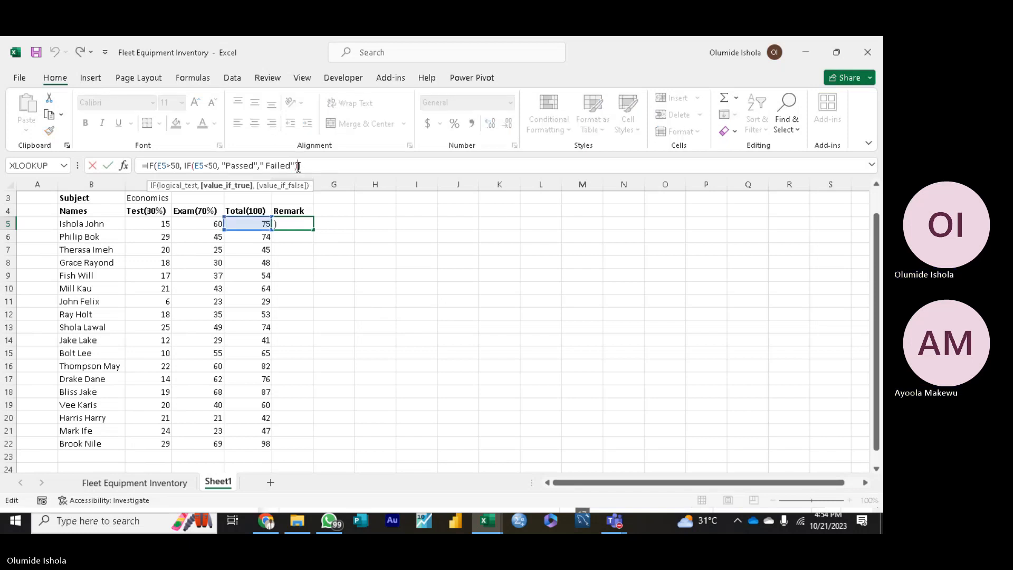
type(",")
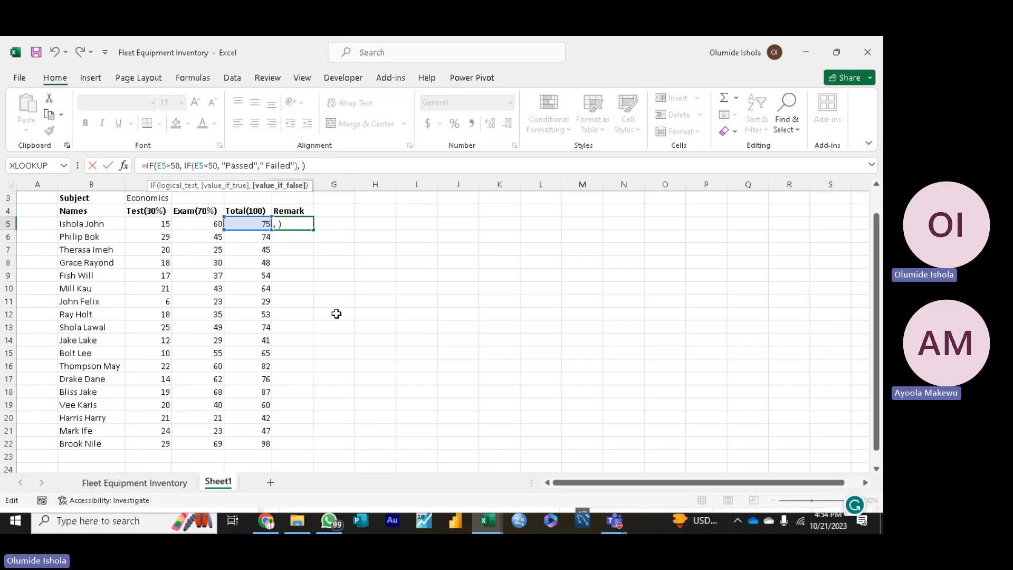
type("\"")
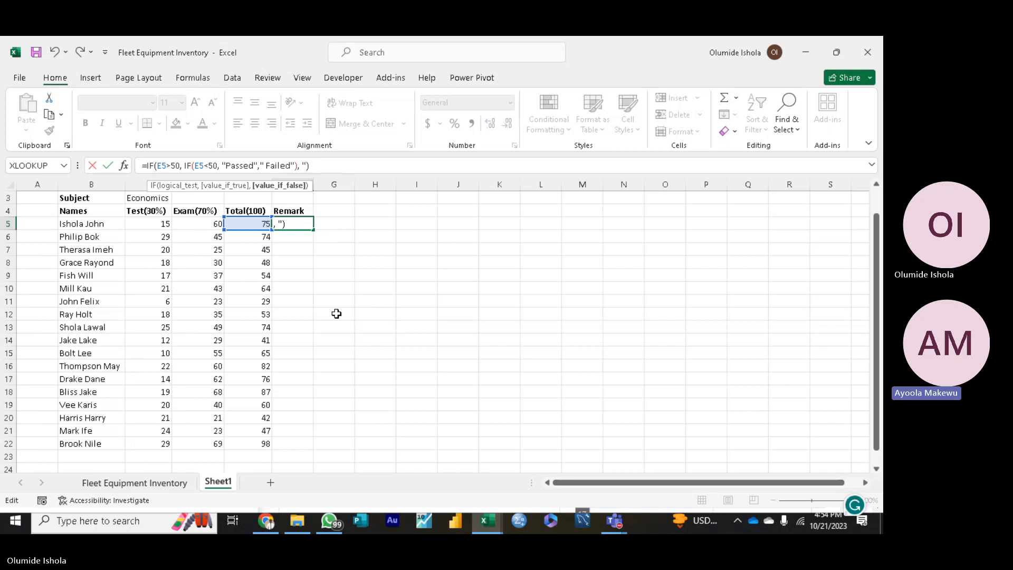
type("Pa")
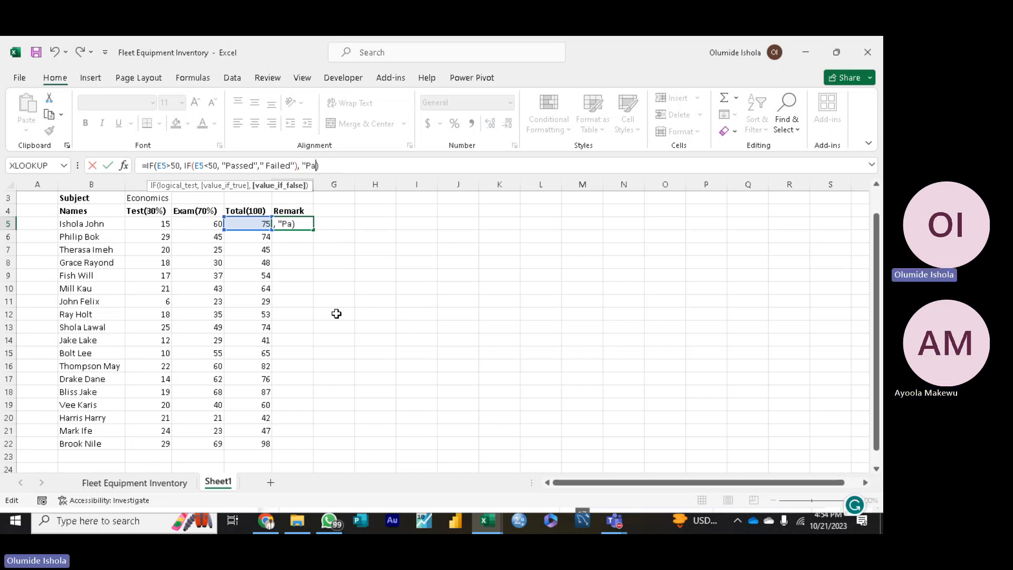
type("sses")
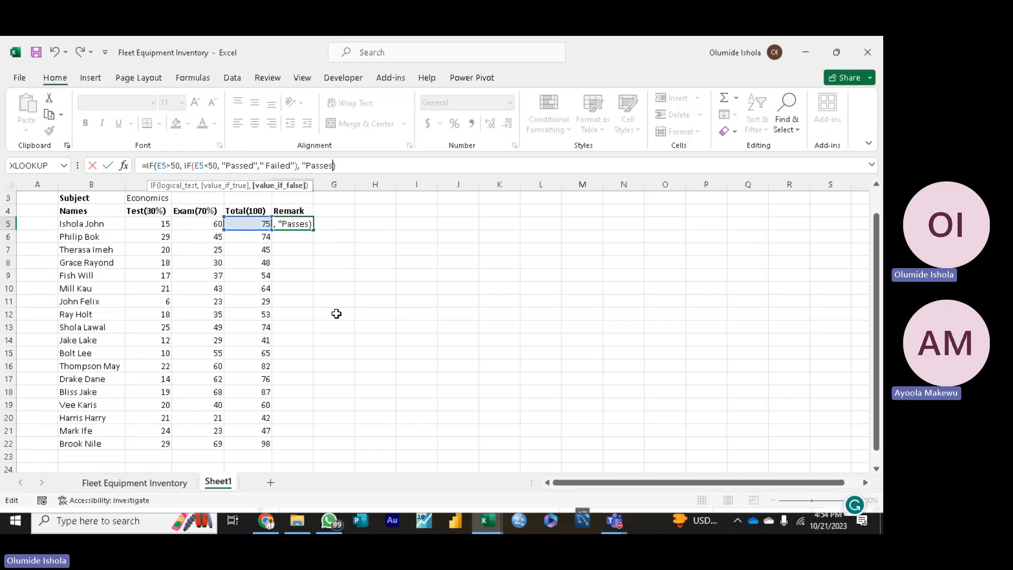
type("\"")
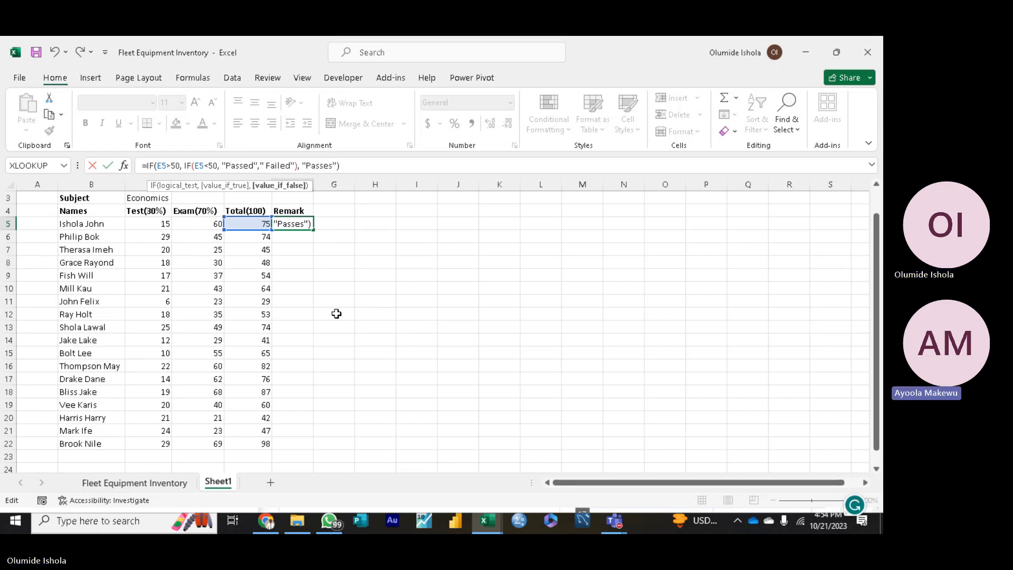
Step: Add " Failed" as a further argument of the outer IF after "Passes" and try to commit F5's formula
type(", ")
type("Faile")
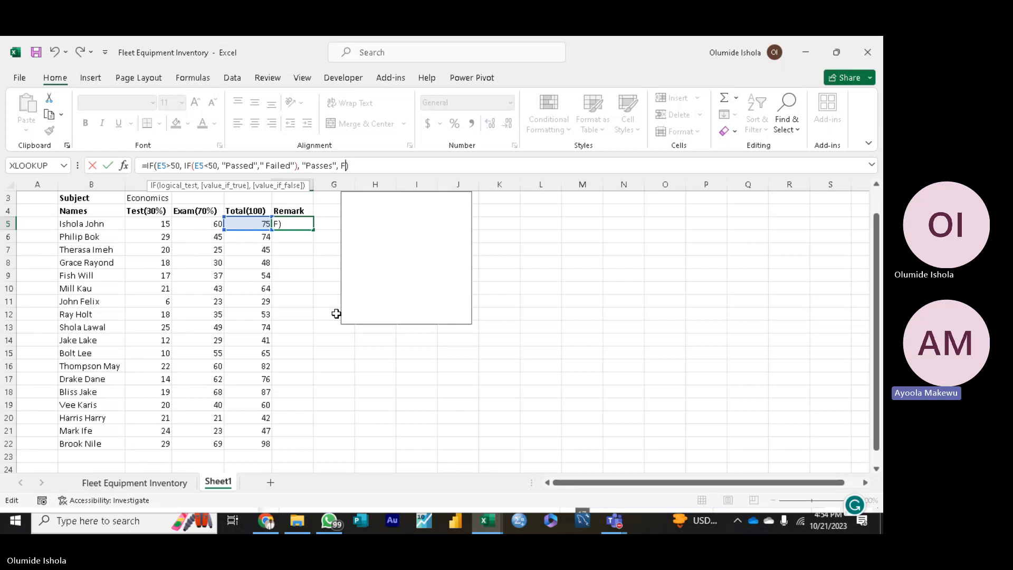
type("d")
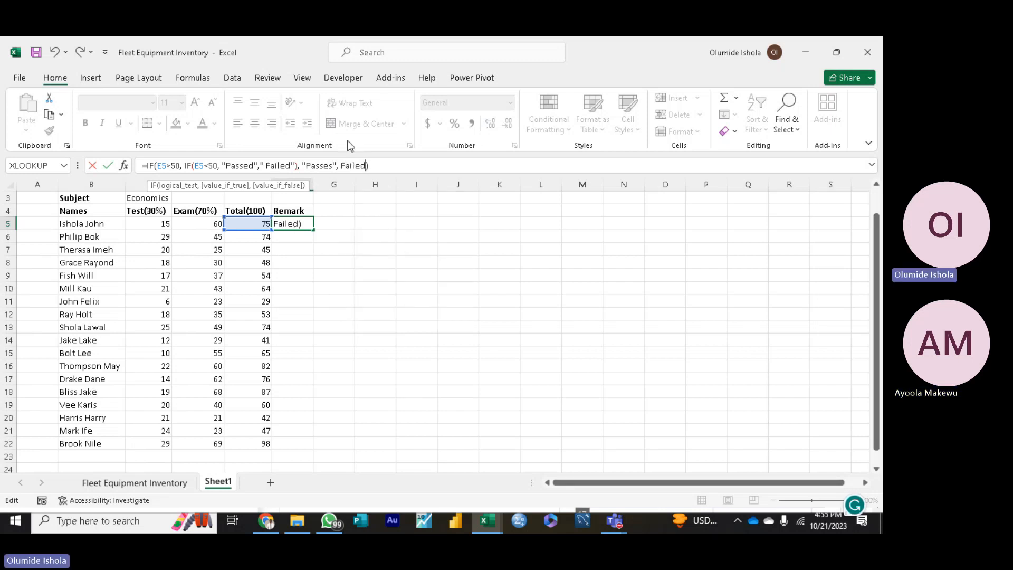
left_click(340, 165)
type("\"")
type("\"")
left_click(387, 165)
key("Return")
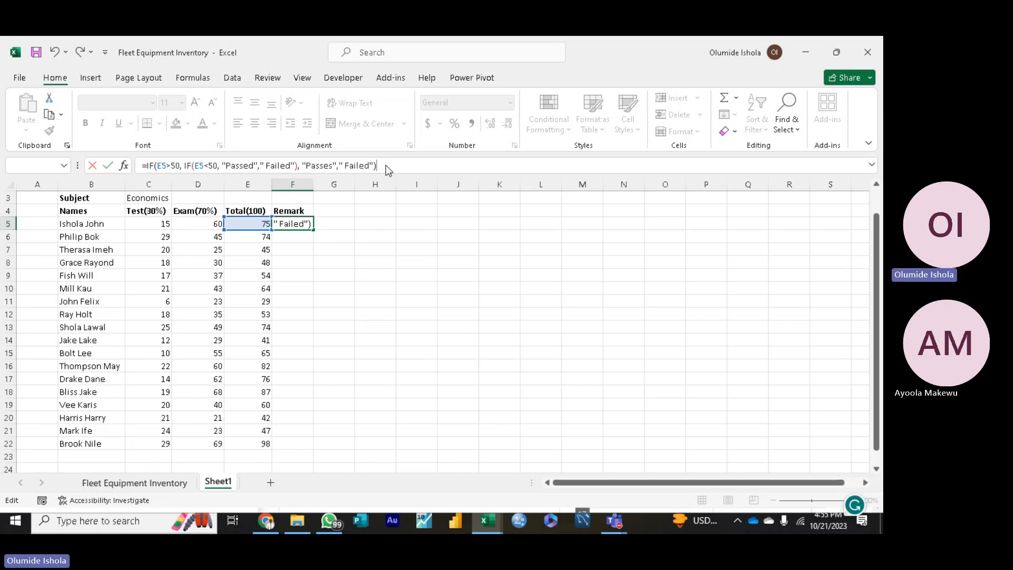
left_click(448, 316)
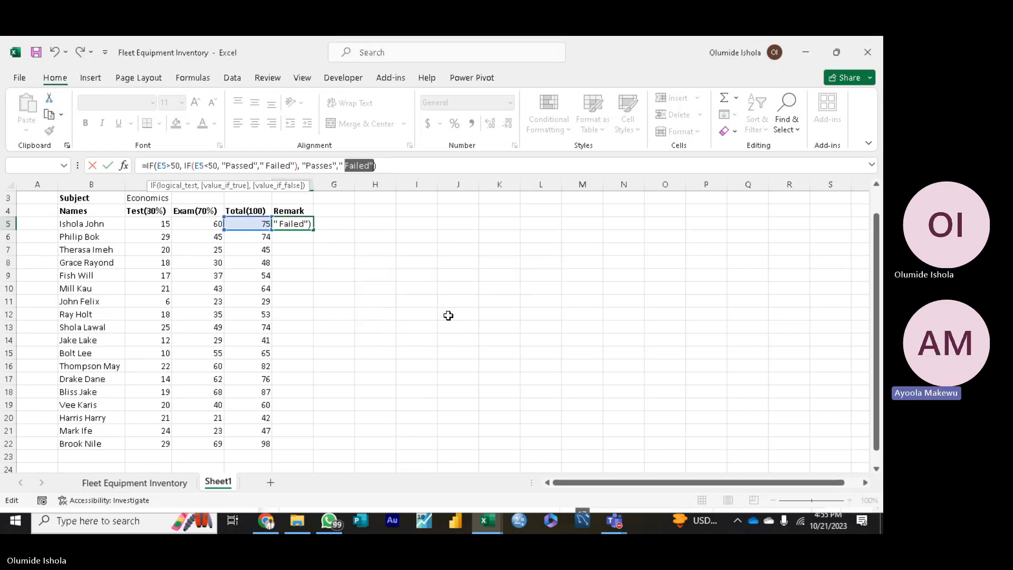
Step: Delete the entire nested IF formula from F5, leaving the cell in edit mode
left_click(395, 169)
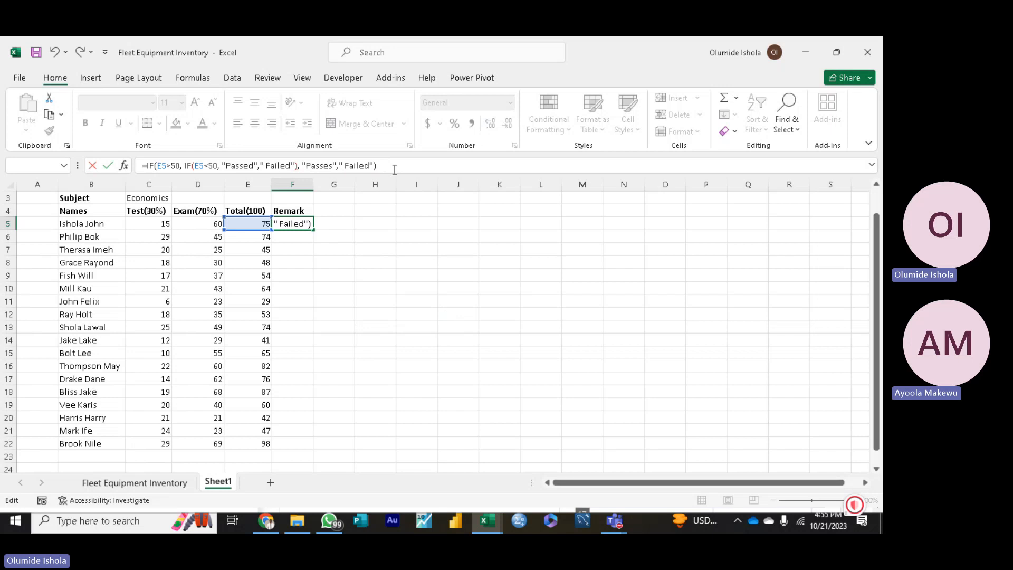
key("BackSpace")
key("BackSpace")
key("BackSpace")
key("BackSpace")
key("BackSpace")
key("BackSpace")
key("BackSpace")
key("BackSpace")
key("BackSpace")
key("BackSpace")
key("BackSpace")
key("BackSpace")
key("BackSpace")
key("BackSpace")
key("BackSpace")
key("BackSpace")
key("BackSpace")
key("BackSpace")
key("BackSpace")
key("BackSpace")
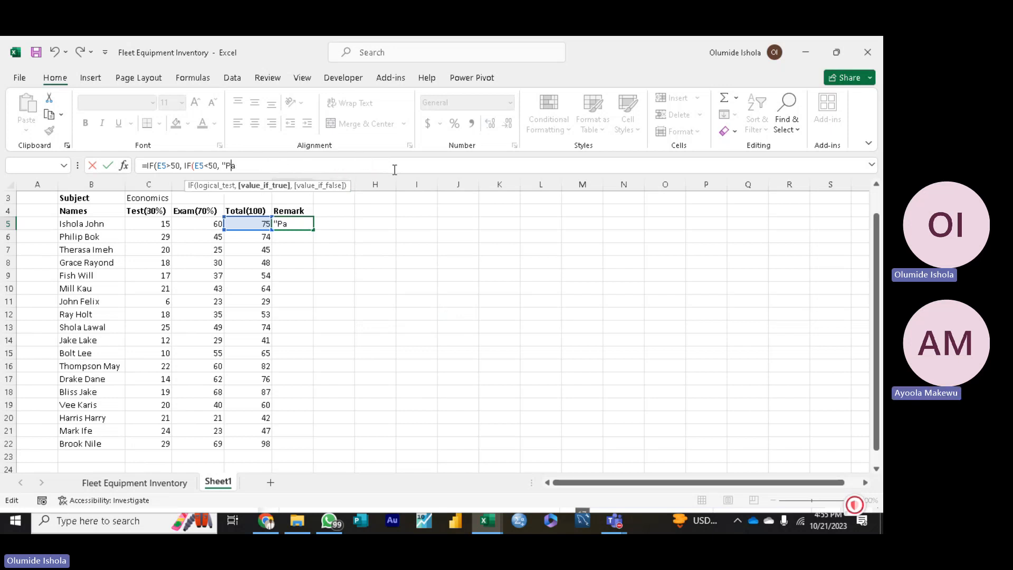
key("BackSpace")
key("BackSpace")
key("BackSpace")
key("BackSpace")
key("BackSpace")
key("BackSpace")
key("BackSpace")
key("BackSpace")
key("BackSpace")
key("BackSpace")
key("BackSpace")
key("BackSpace")
key("BackSpace")
key("BackSpace")
key("BackSpace")
key("BackSpace")
key("BackSpace")
key("BackSpace")
key("BackSpace")
key("BackSpace")
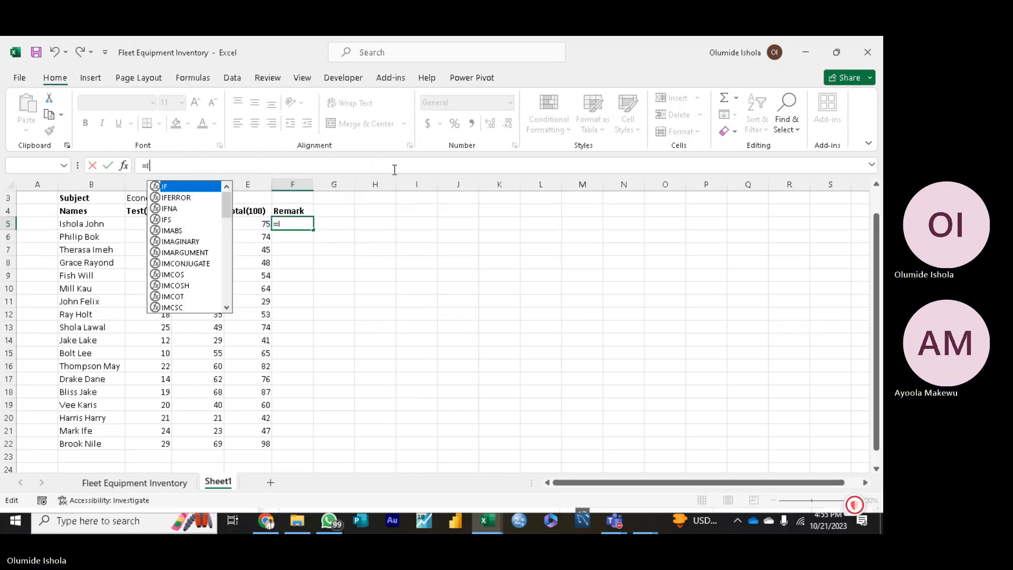
key("BackSpace")
key("BackSpace")
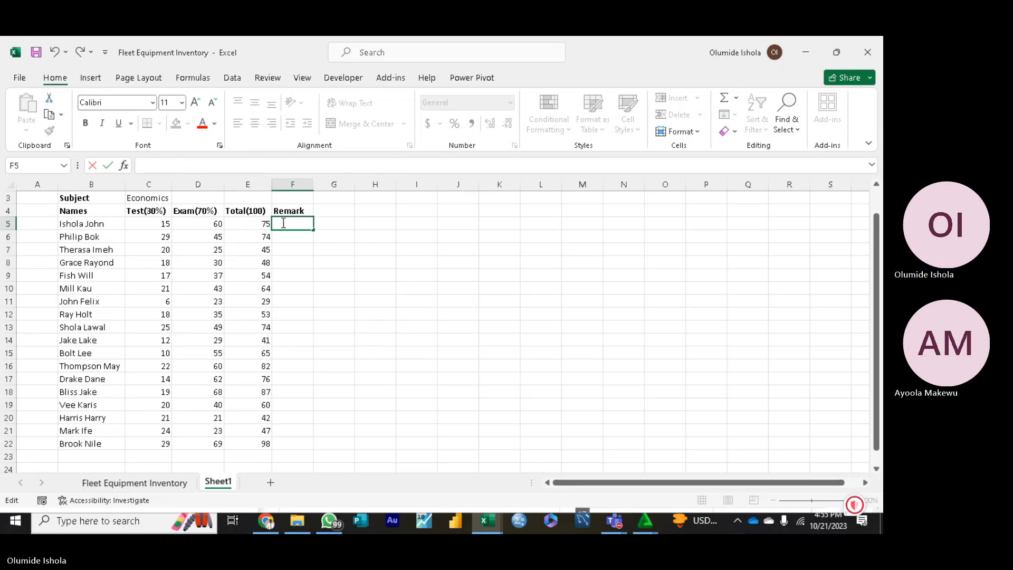
Step: Start a new IF formula in F5 with the logical test E5>50
type("=")
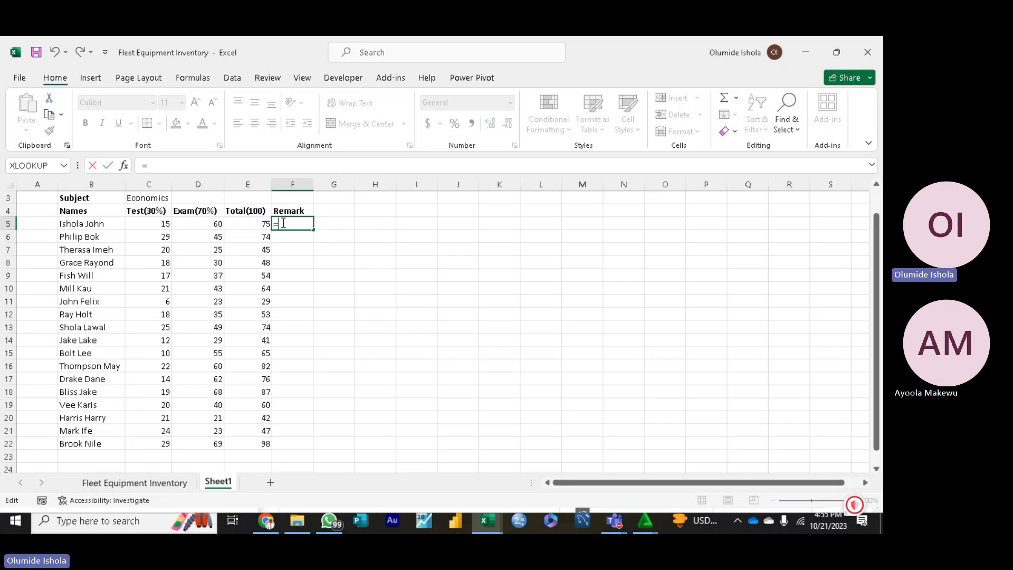
key("BackSpace")
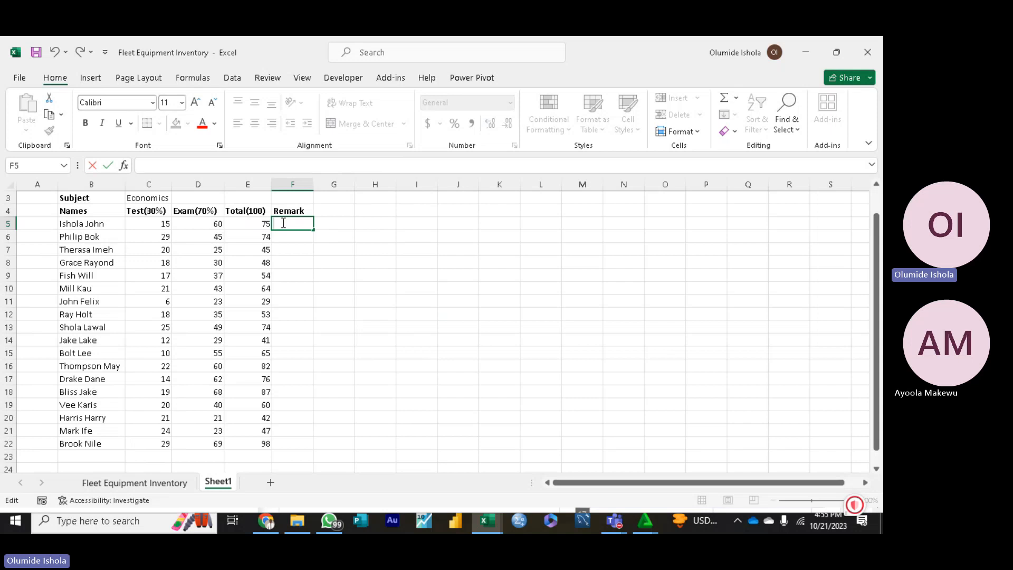
type("=i")
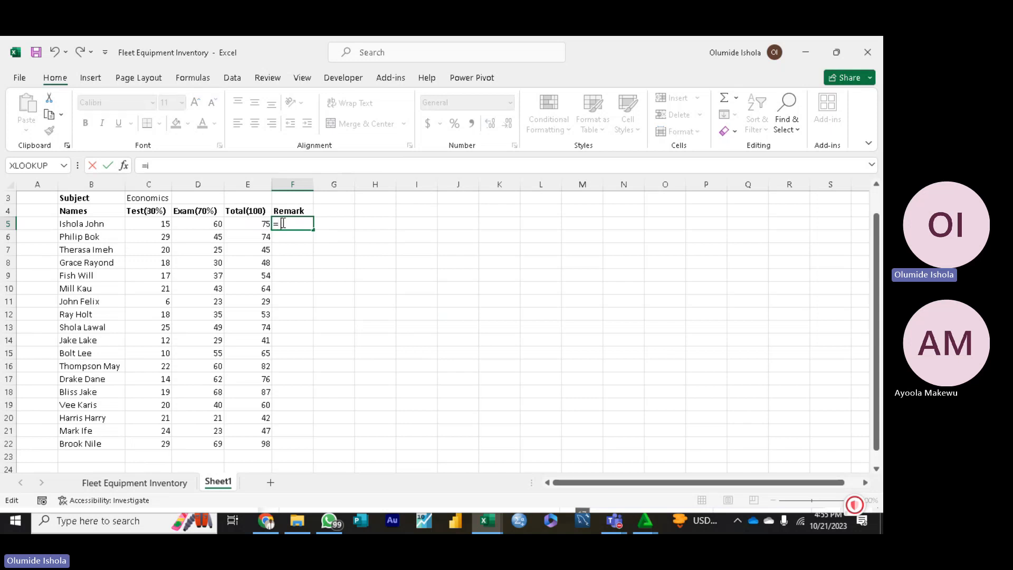
type("f")
key("Tab")
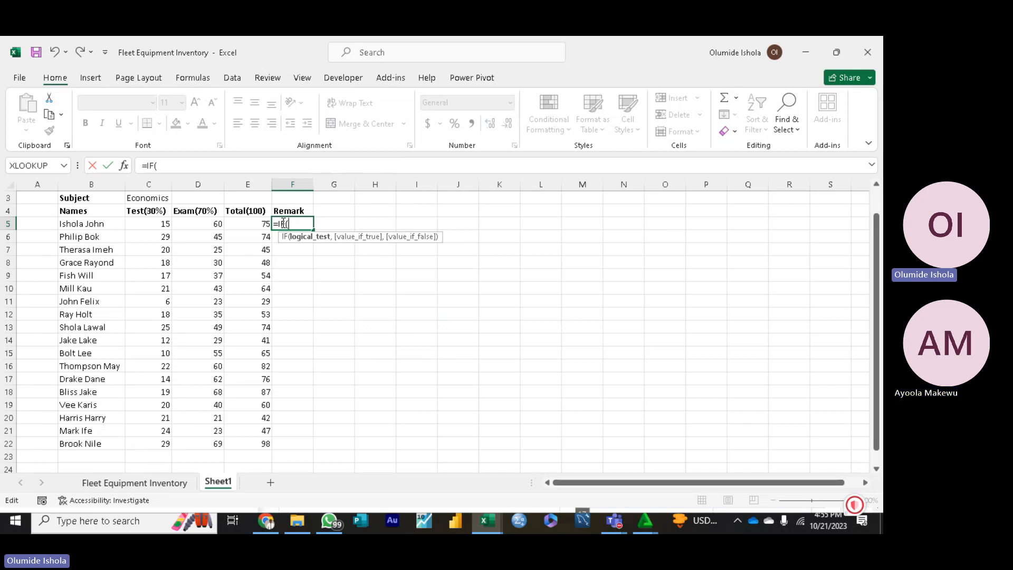
left_click(256, 224)
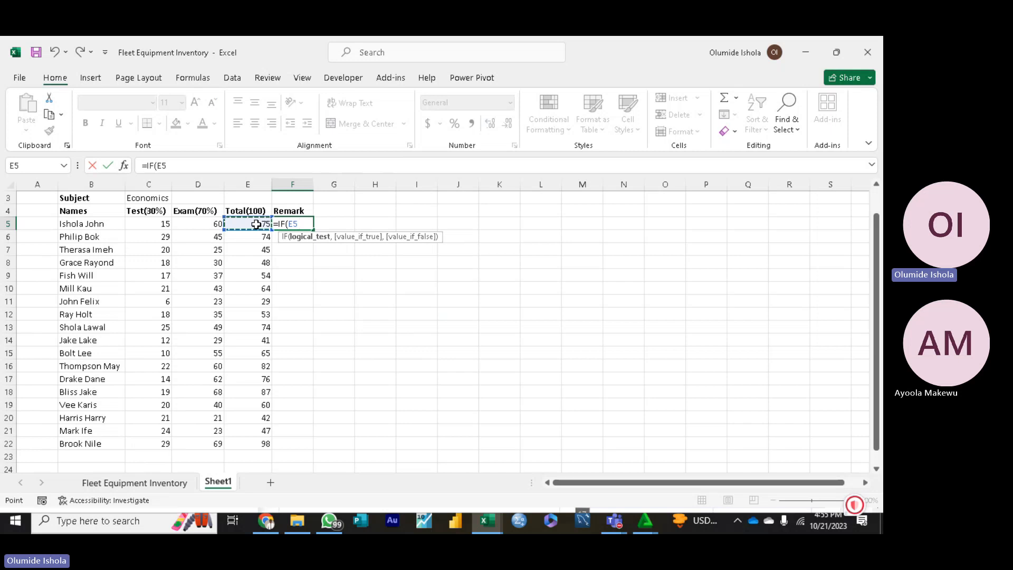
type(">50,")
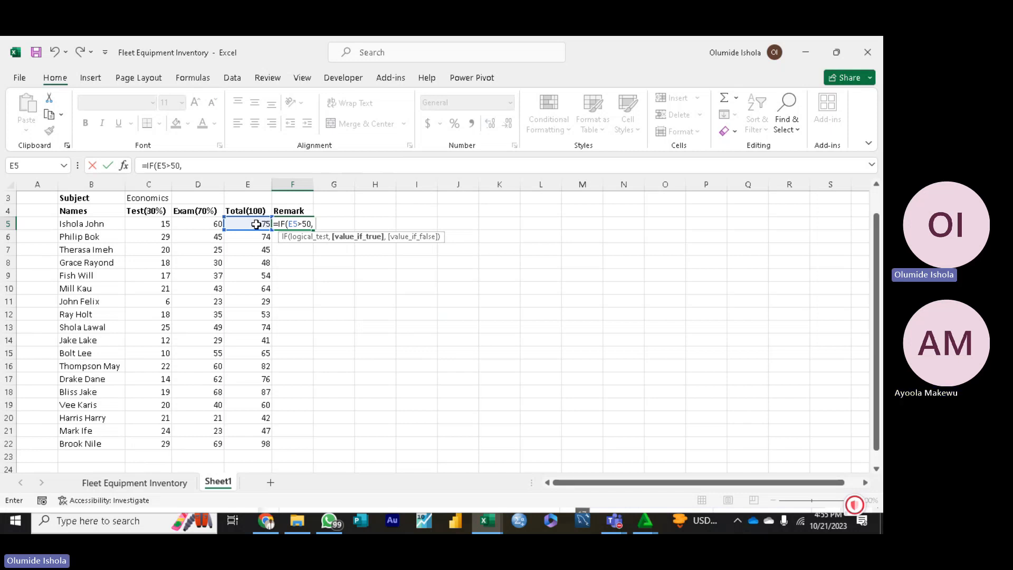
Step: Give the IF "Passed" as its value if true and "Failed" as its value if false, and commit the formula in F5
type(" \"Passed\"")
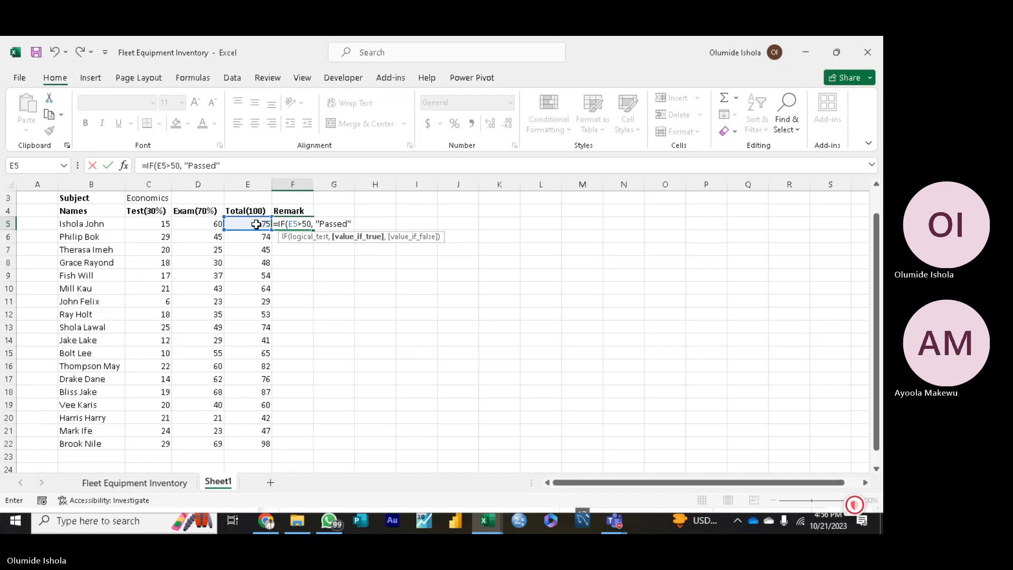
type(", ")
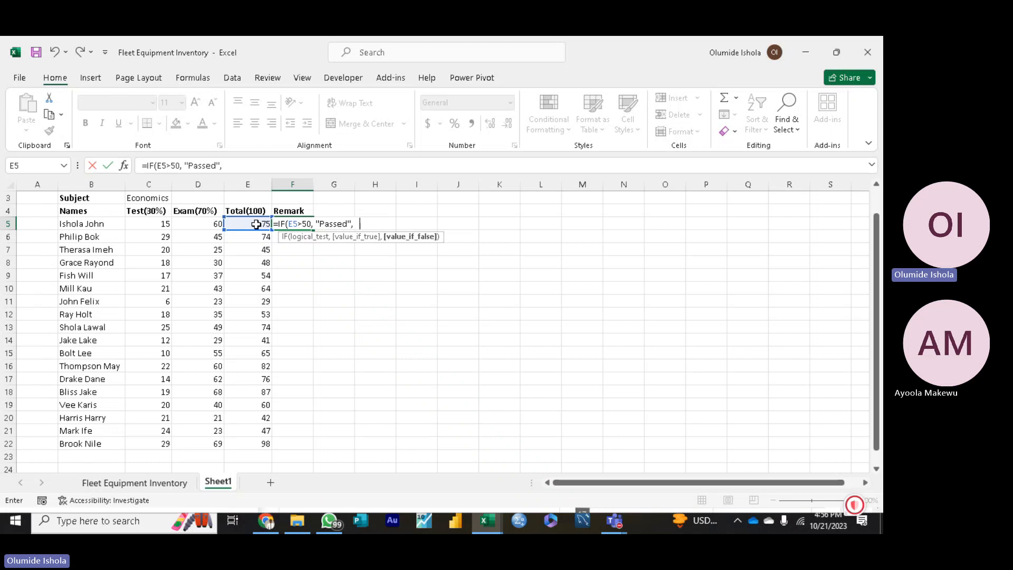
type("\"F")
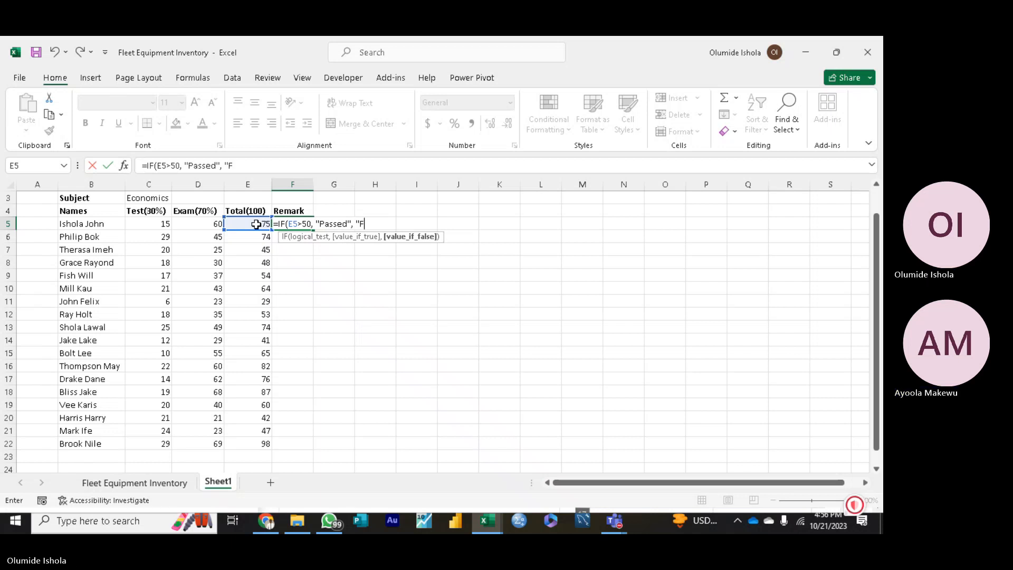
type("aaled\"")
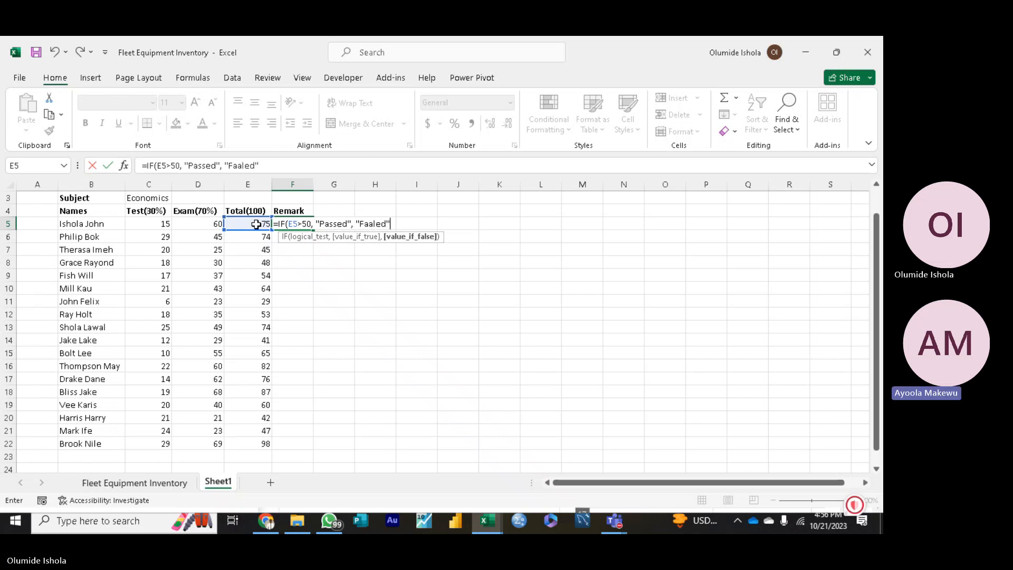
type(")")
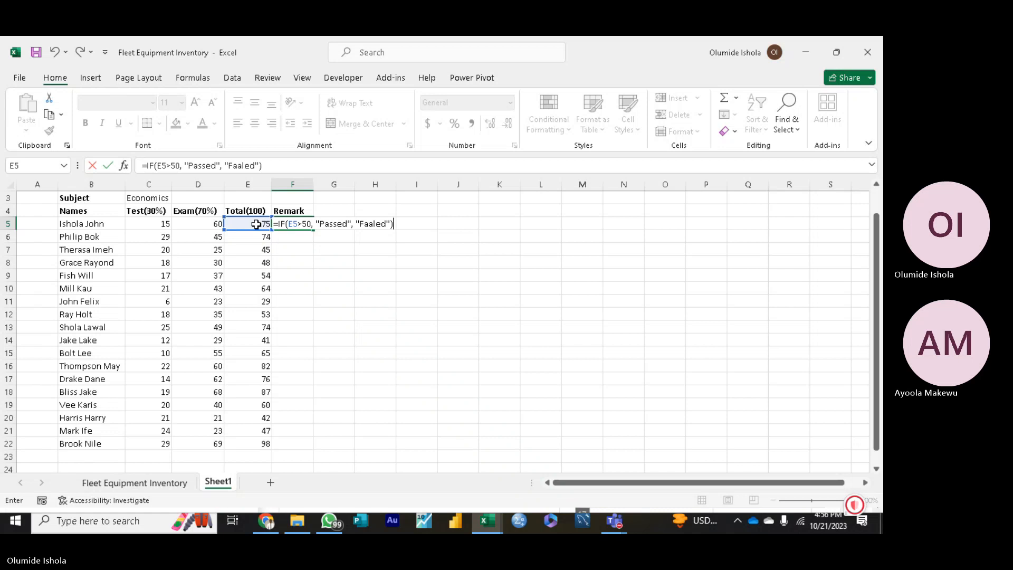
left_click(370, 226)
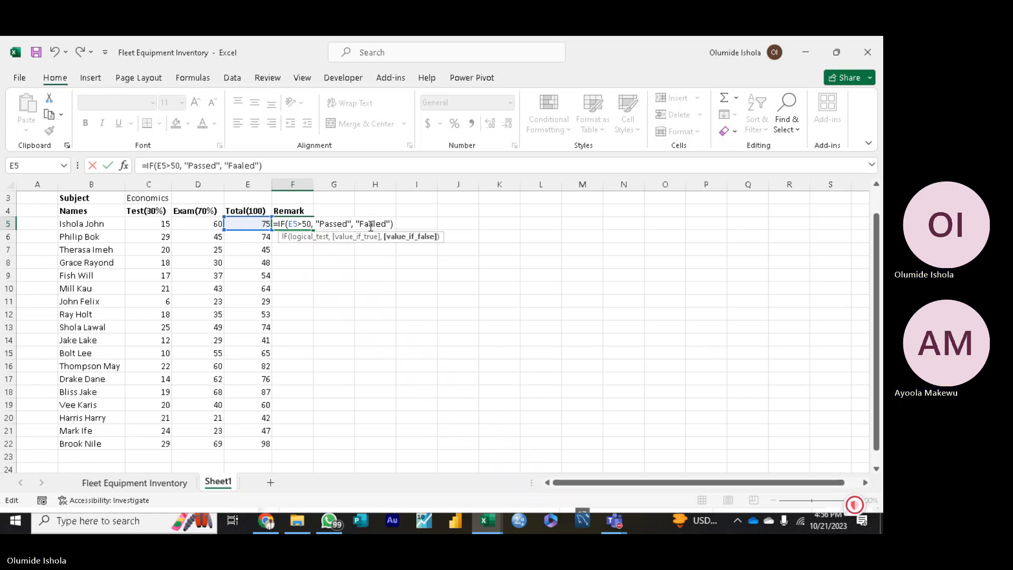
key("BackSpace")
type("i")
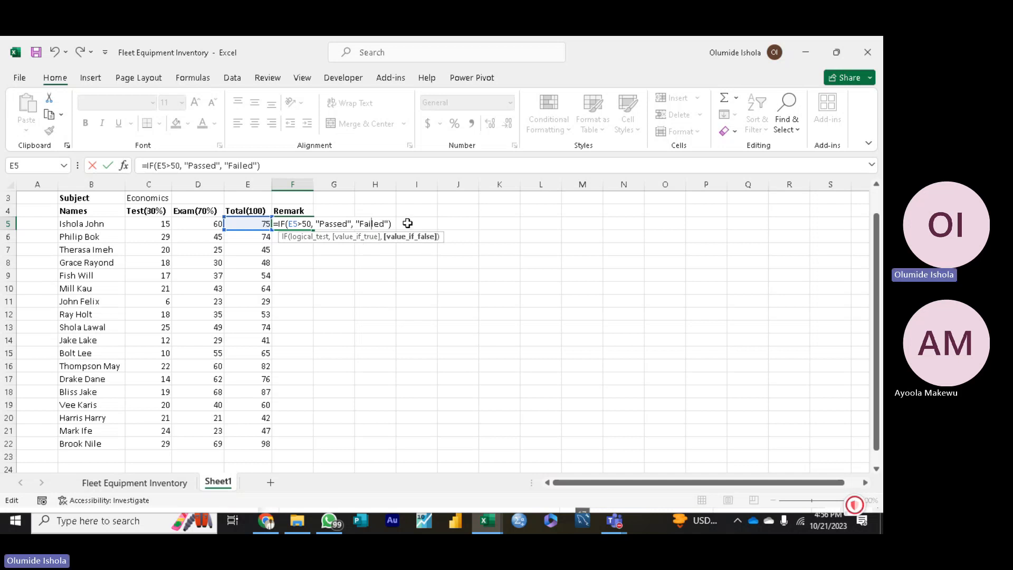
key("Return")
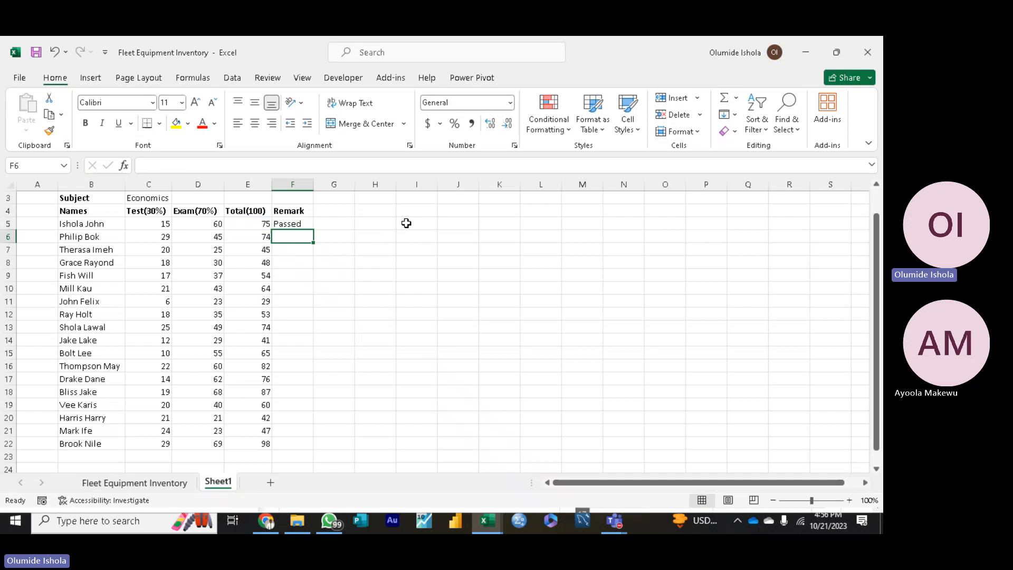
Step: Fill F5's formula down the Remark column through F22 and deselect the filled range
left_click(307, 226)
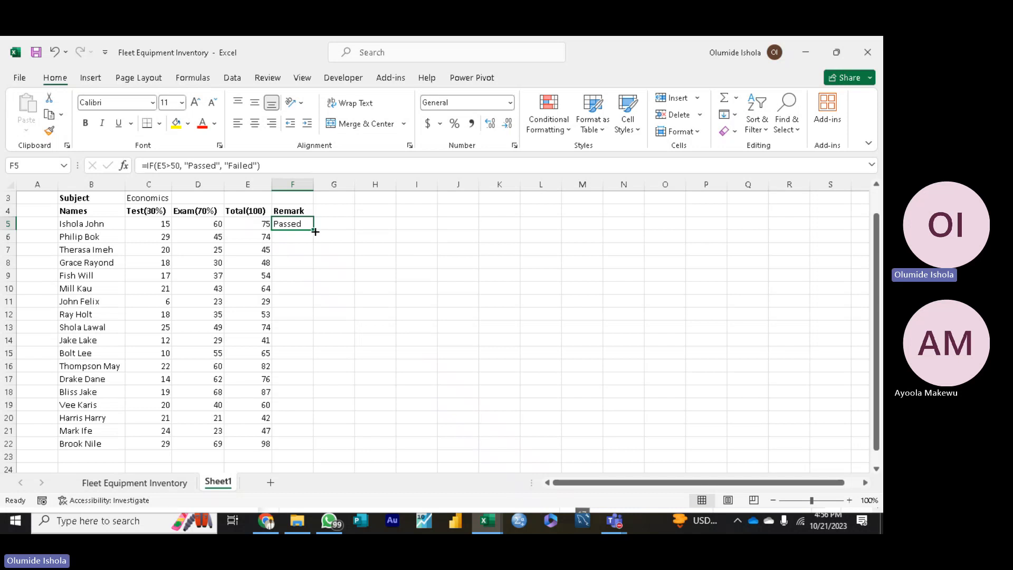
double_click(314, 232)
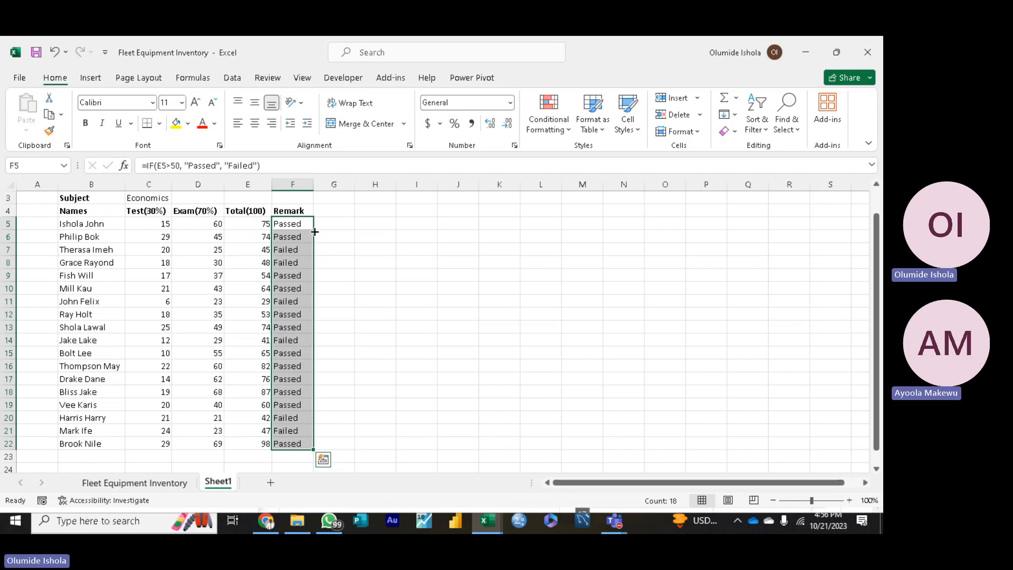
left_click(353, 249)
left_click(325, 224)
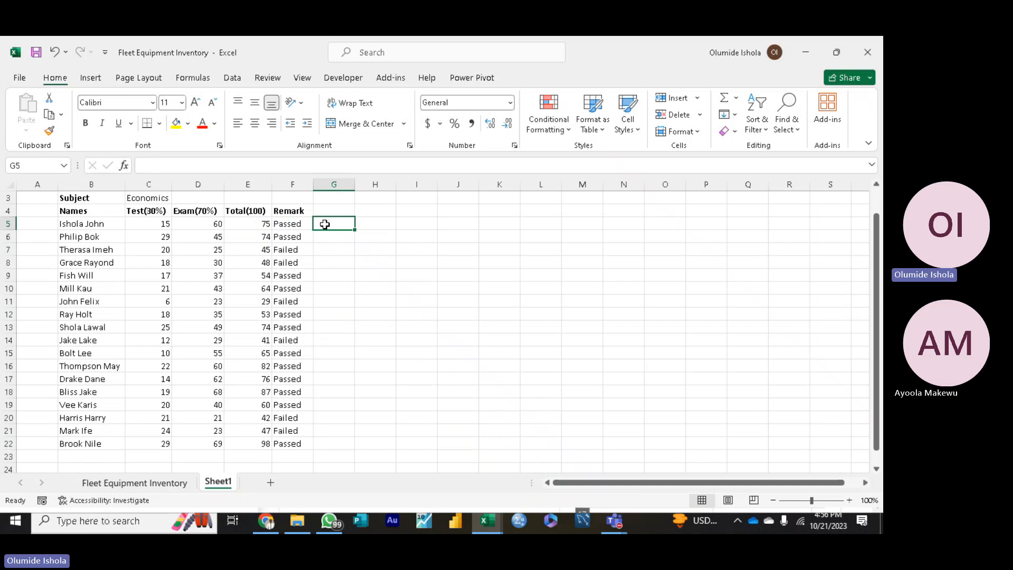
Step: Check the total scores in E5, E11 and E14 against the remarks beside them
left_click(242, 224)
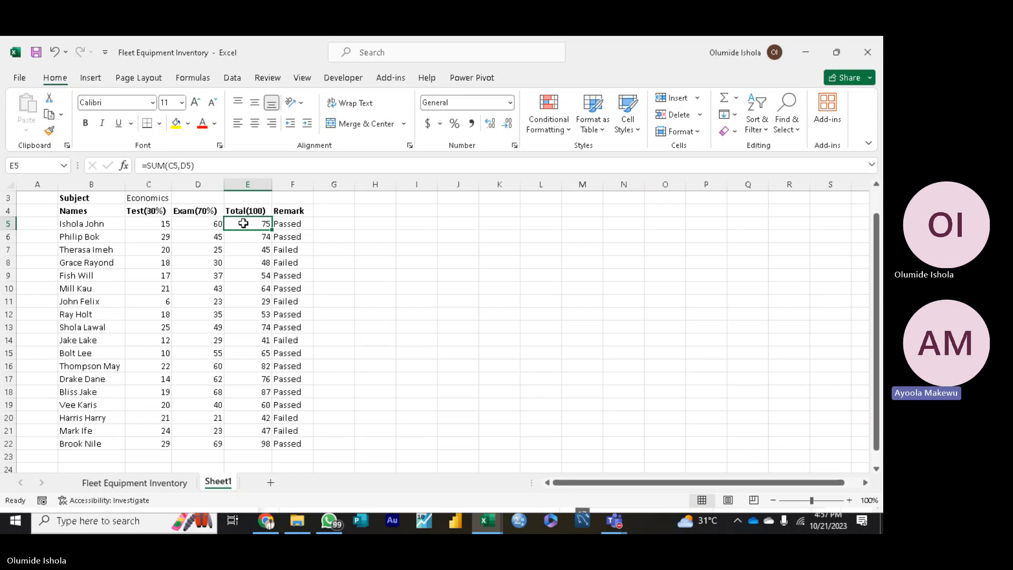
left_click(254, 302)
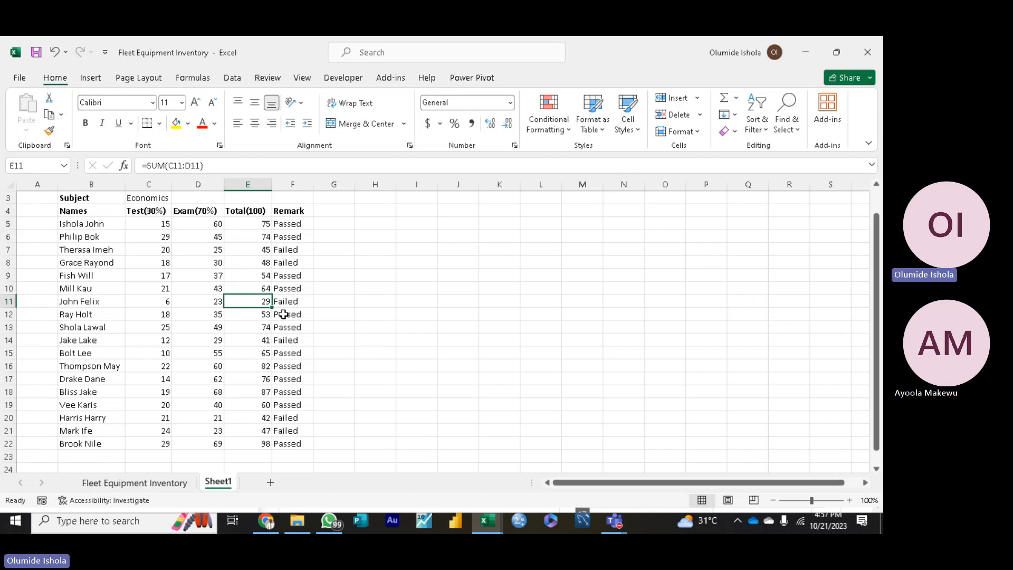
left_click(259, 344)
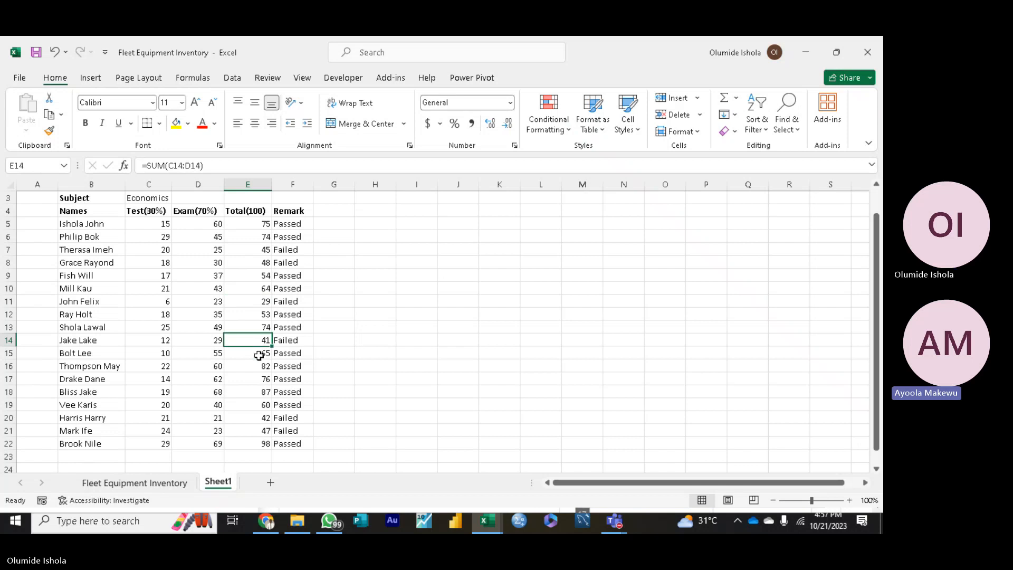
Step: Reverse the logical test in F5's IF formula to E5<50
left_click(258, 420)
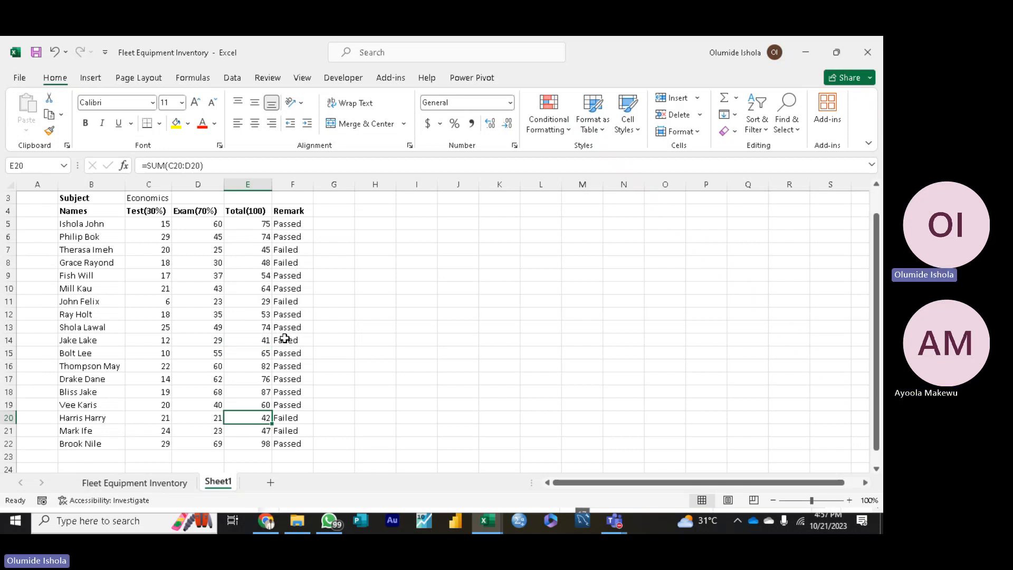
left_click(289, 224)
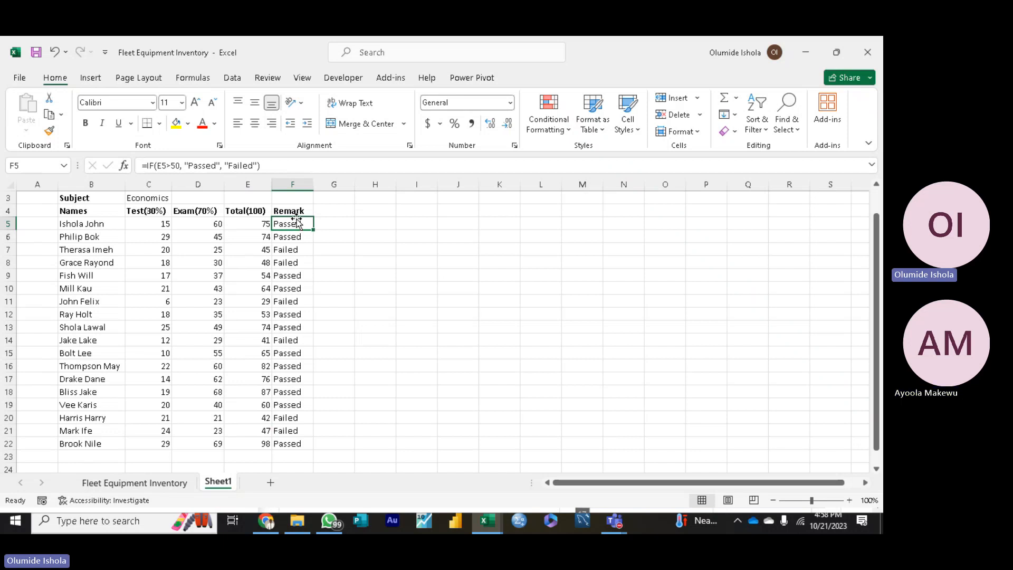
left_click(170, 165)
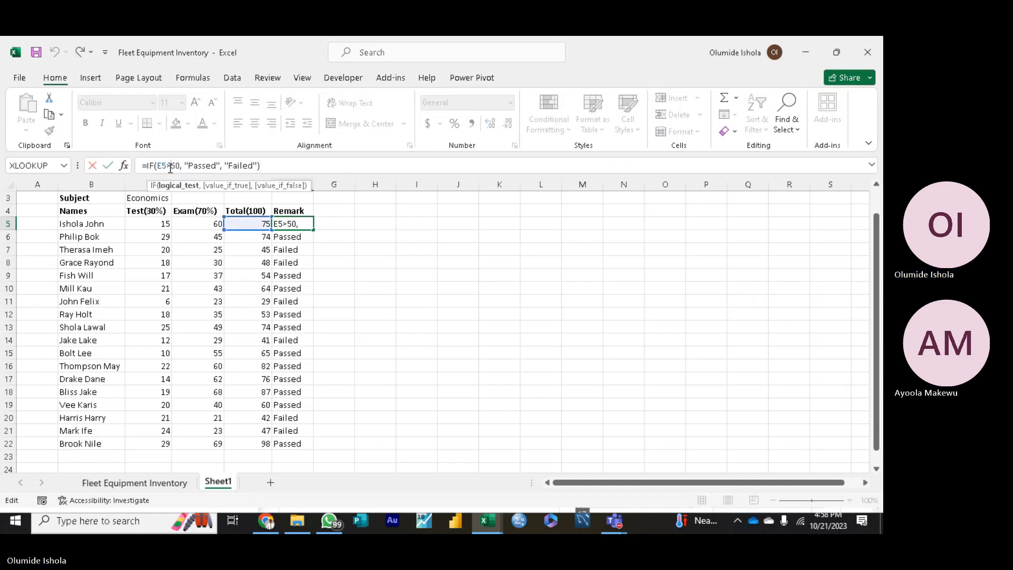
key("BackSpace")
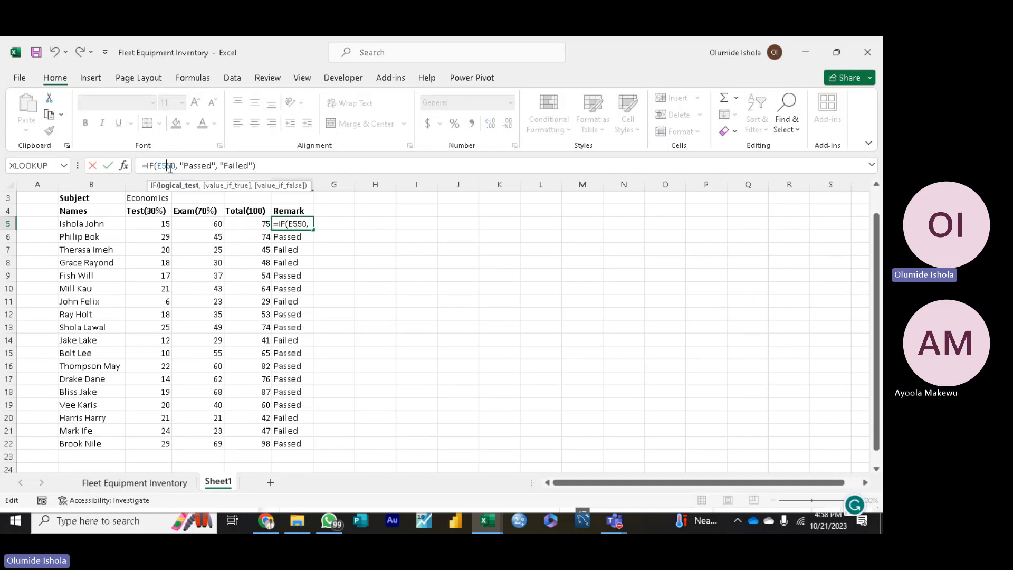
type("<")
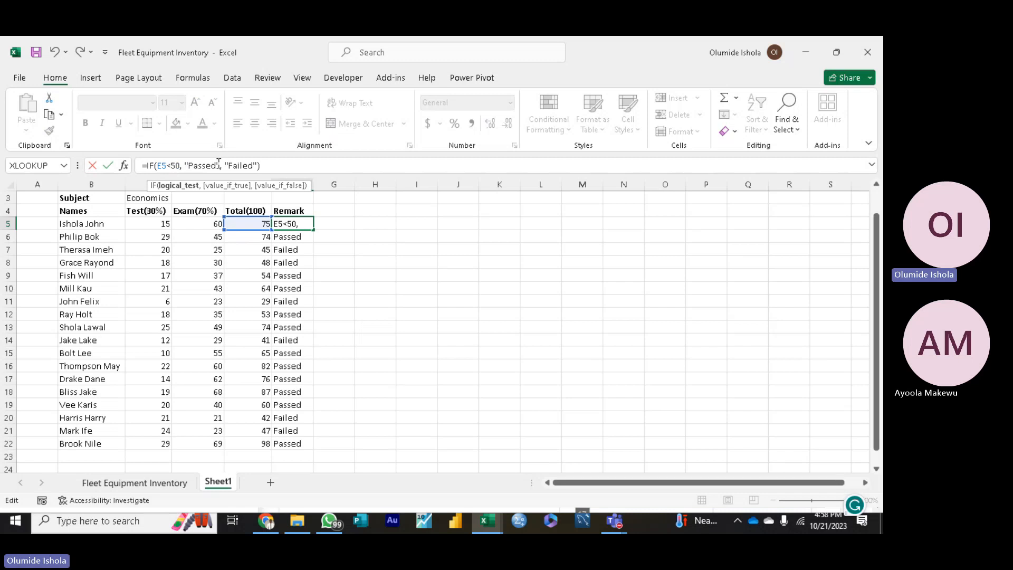
Step: Change the value if false in F5's IF formula to "Passed"
left_click(217, 165)
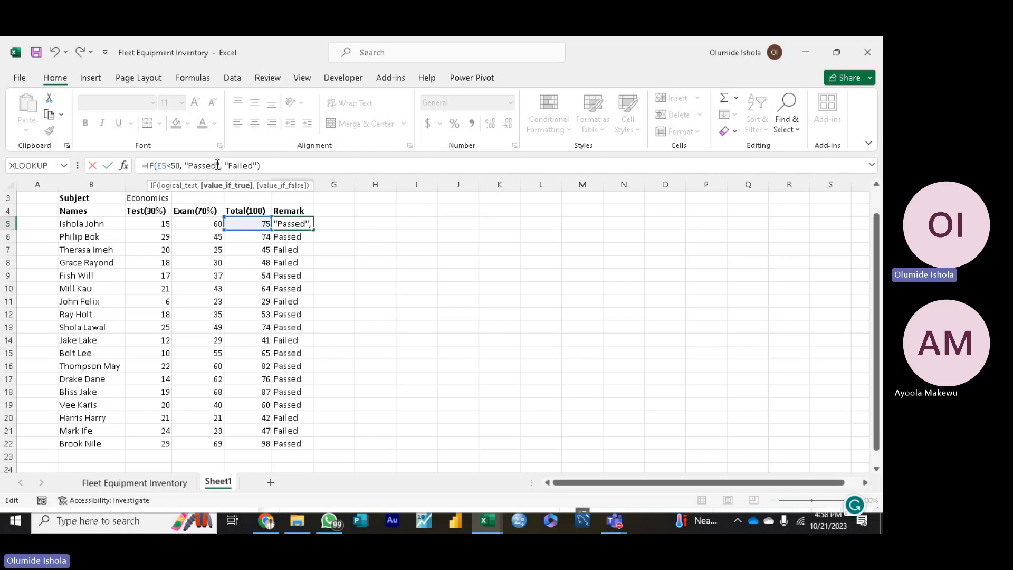
key("BackSpace")
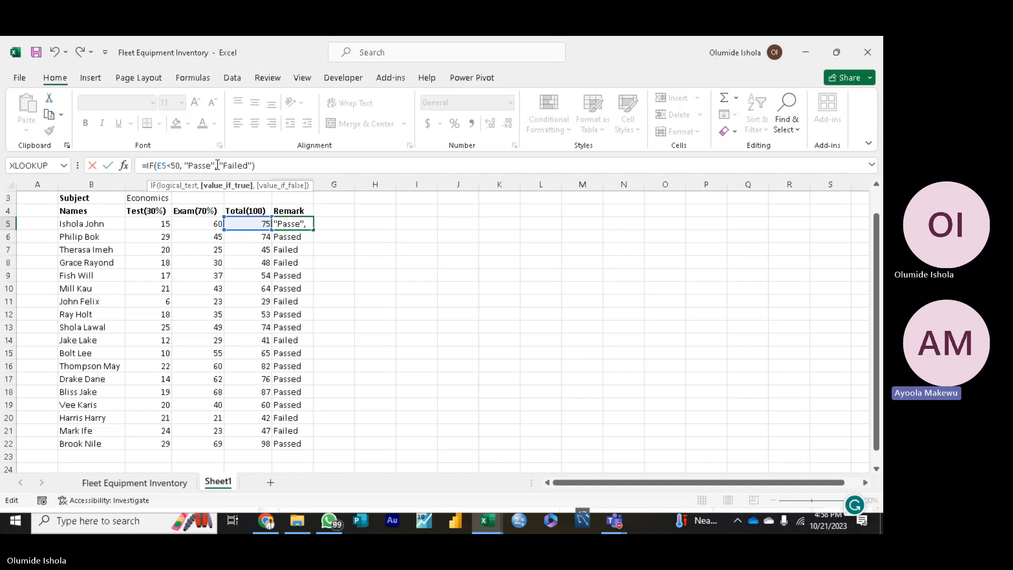
left_click(249, 166)
key("BackSpace")
key("BackSpace")
key("BackSpace")
key("BackSpace")
key("BackSpace")
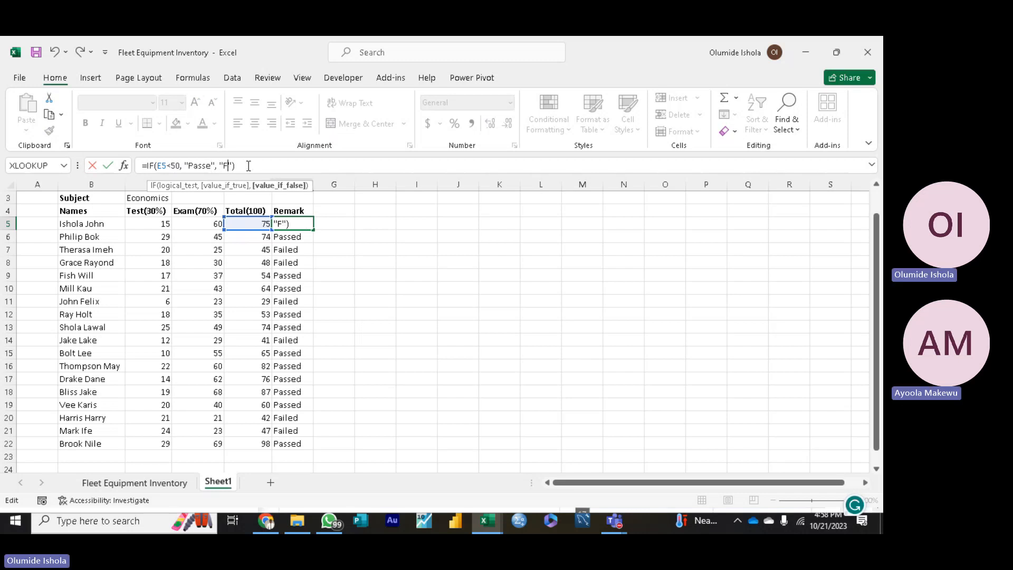
key("BackSpace")
type("Pa")
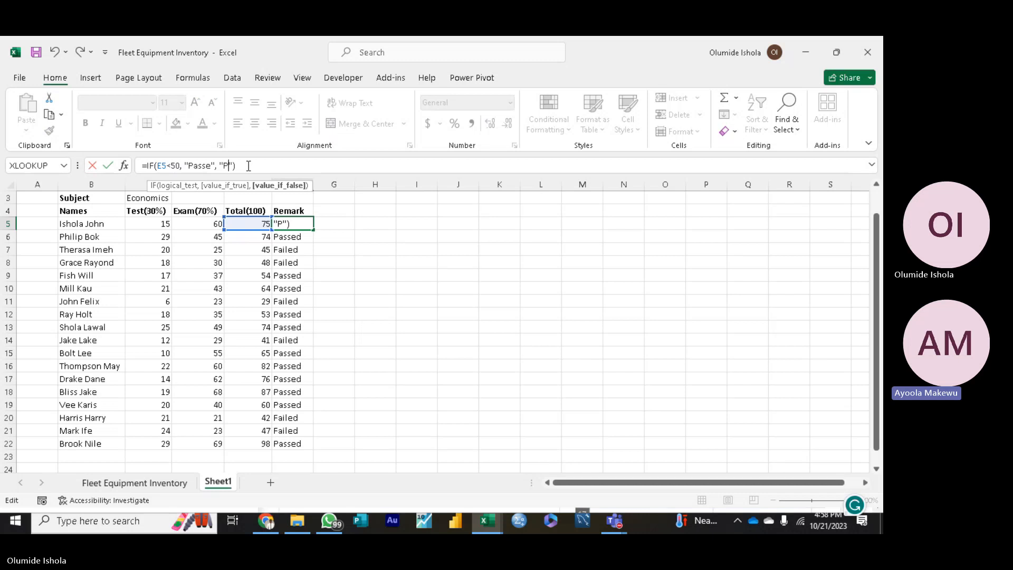
type("ass")
key("BackSpace")
key("BackSpace")
key("BackSpace")
type("ssed")
Step: Replace the value if true in F5's IF formula with "Failed" and commit the formula
left_click(212, 166)
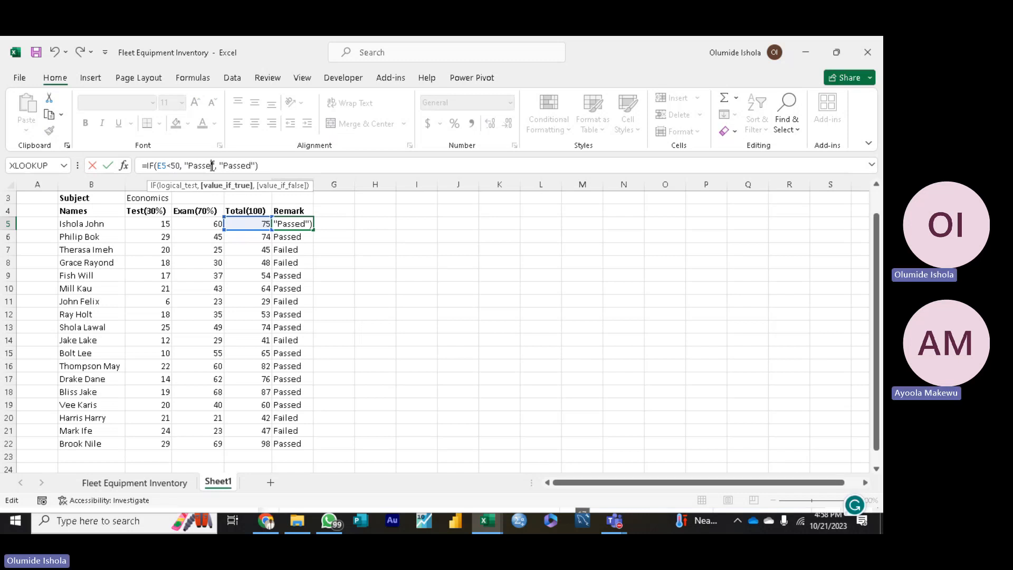
key("BackSpace")
key("BackSpace")
key("BackSpace")
key("BackSpace")
key("BackSpace")
type("F")
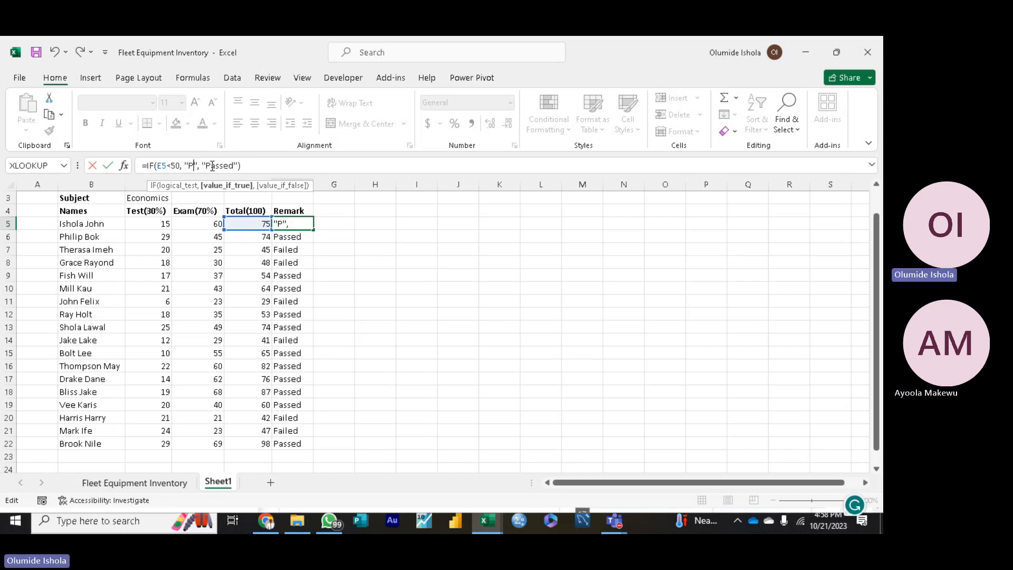
type("a")
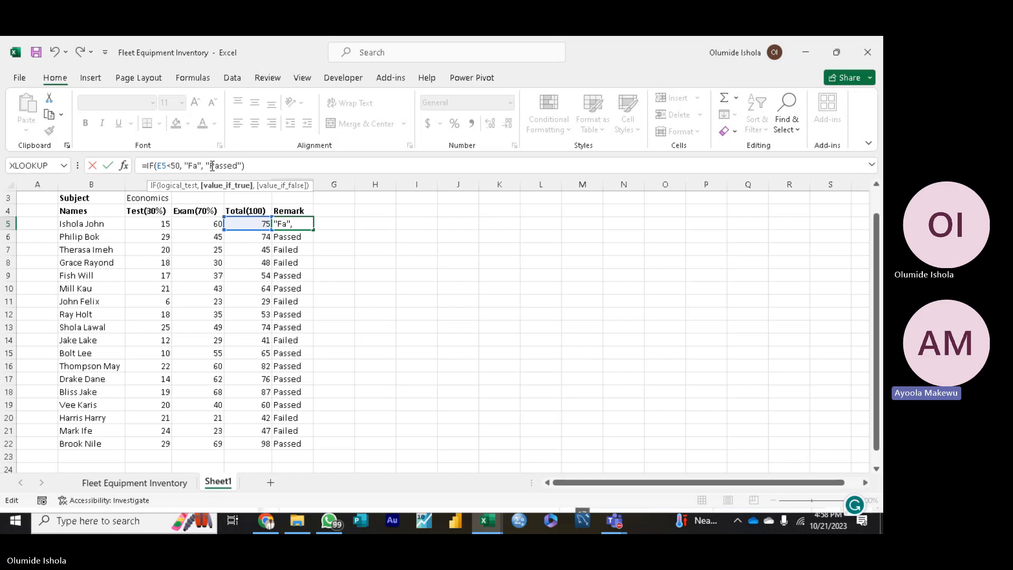
type("iled")
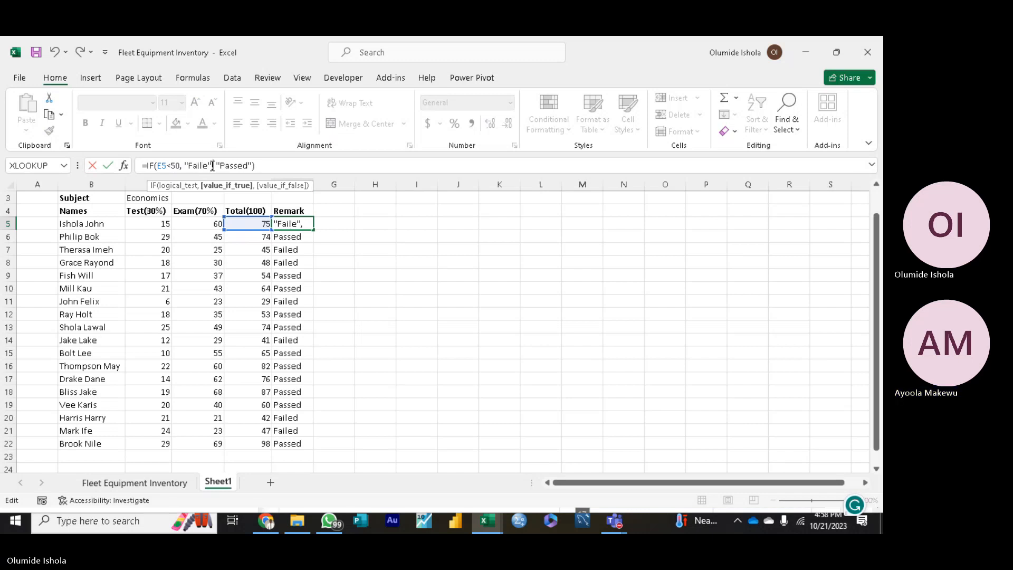
key("Return")
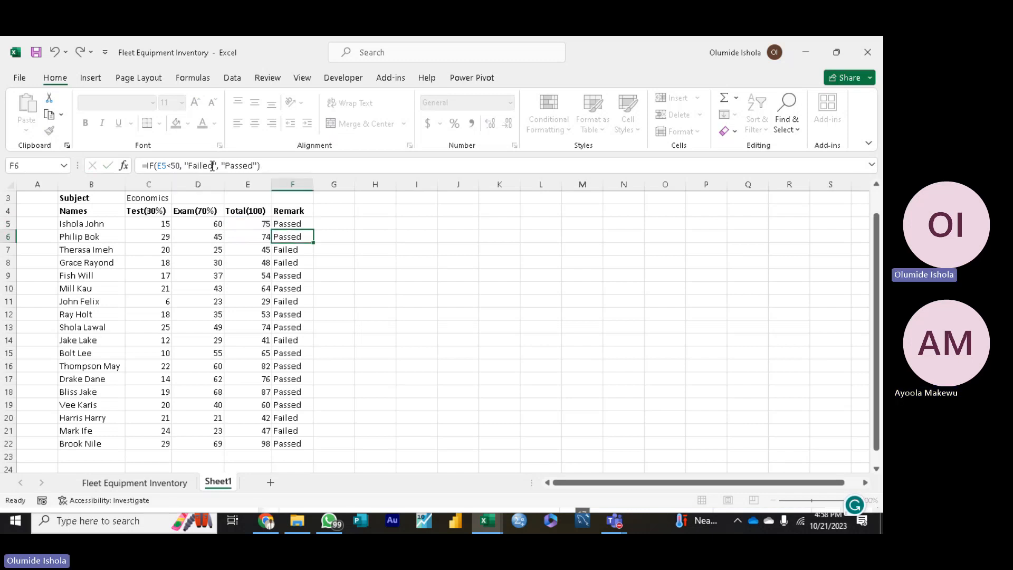
Step: Change the cell reference in F6's logical test to E5 and commit the formula
left_click(166, 165)
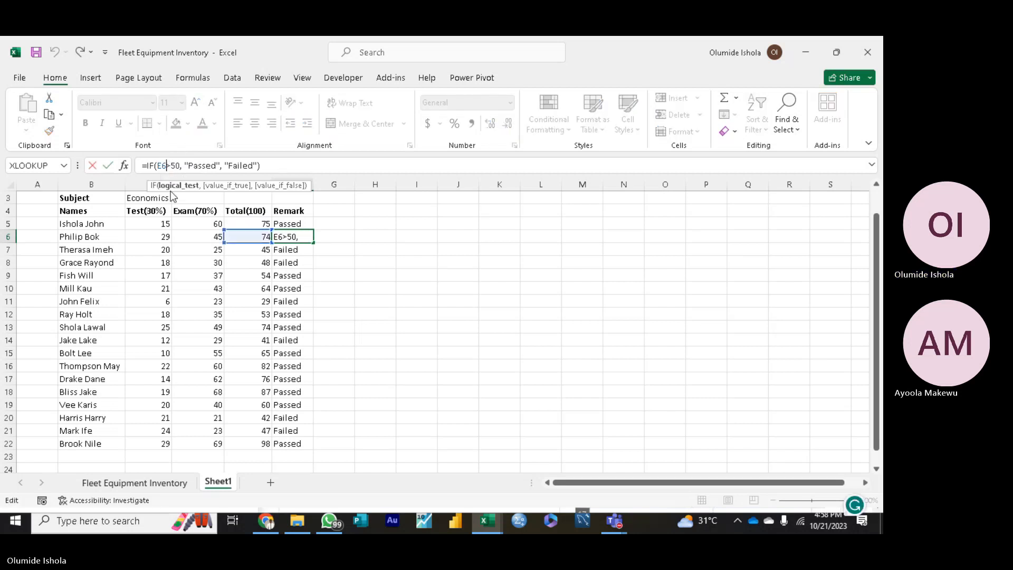
key("BackSpace")
type("5")
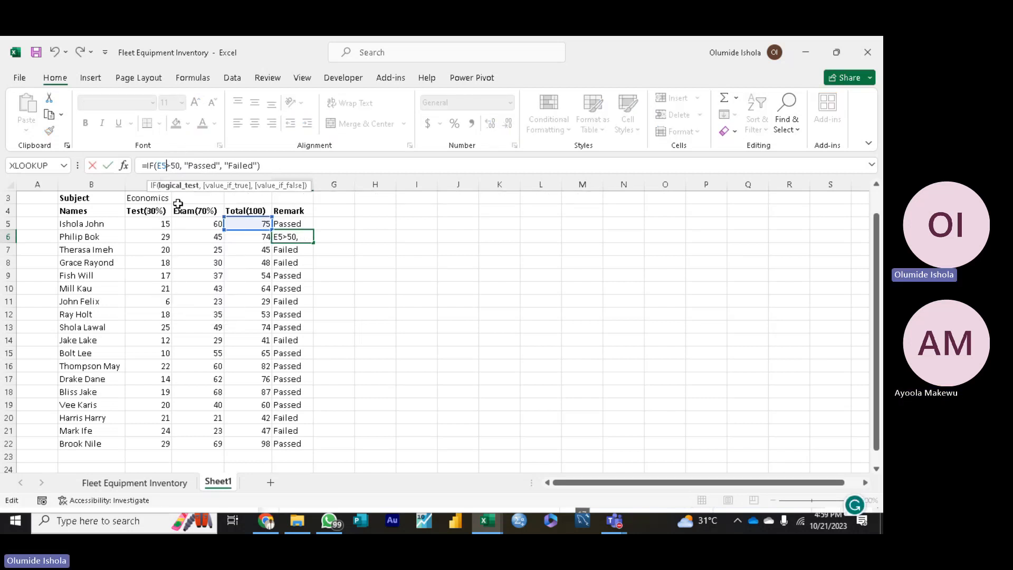
key("Return")
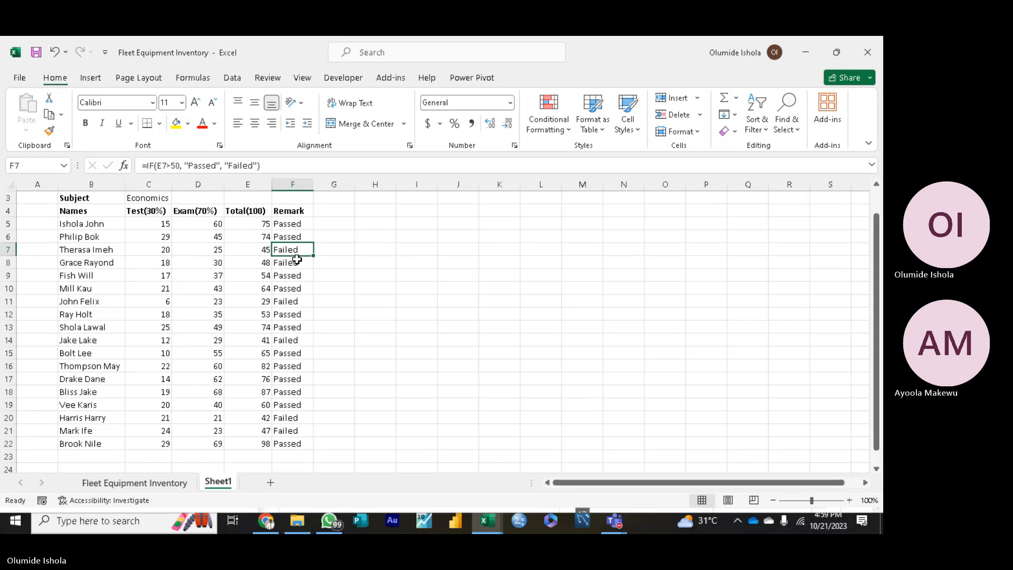
Step: Fill F5's reversed IF formula down the Remark column through F22 and deselect the filled range
left_click(297, 222)
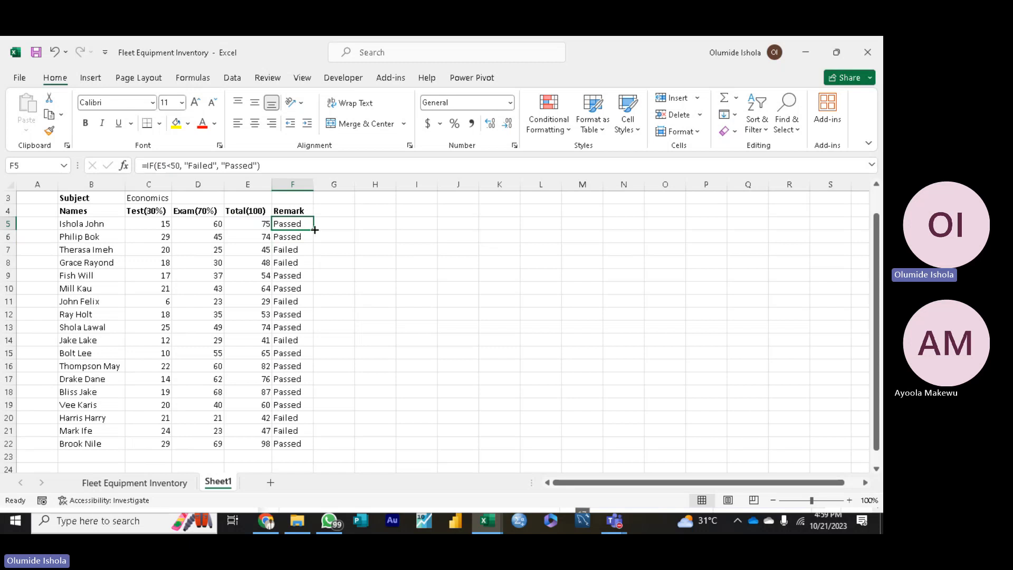
double_click(314, 229)
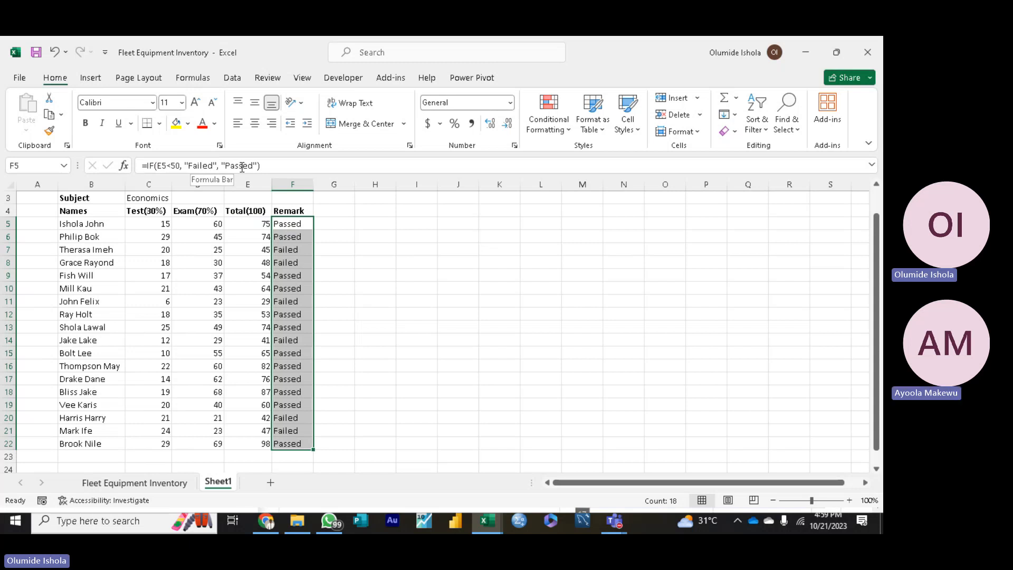
left_click(280, 223)
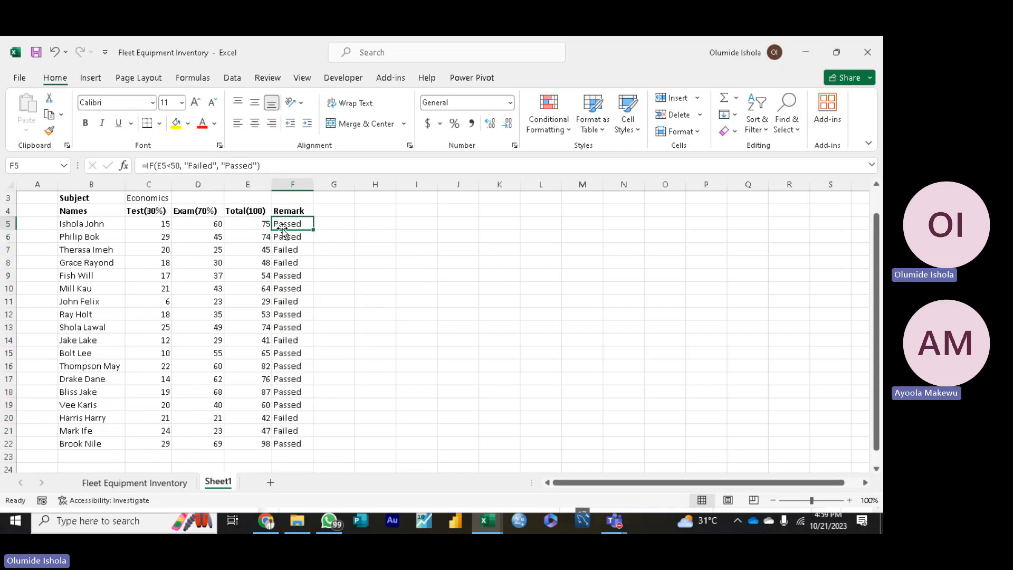
Step: Check the filled IF formulas in F6, F7 and F9 against the total scores beside them
left_click(285, 234)
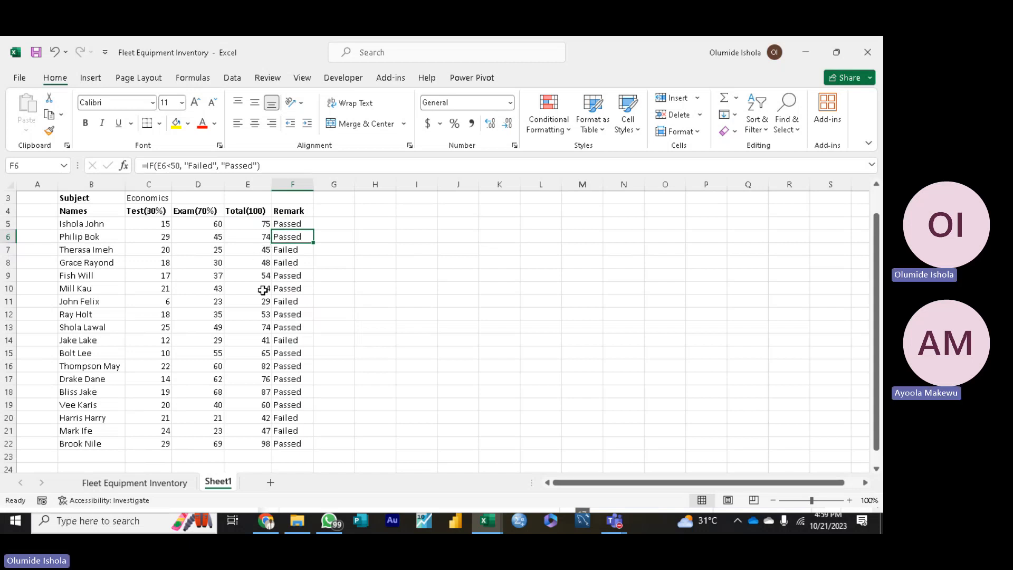
left_click(285, 252)
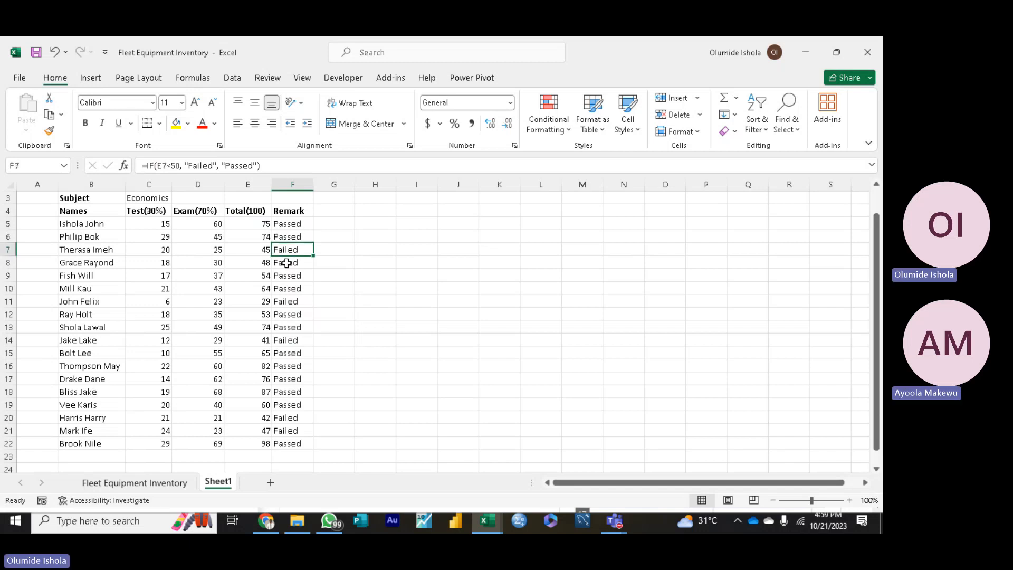
left_click(288, 274)
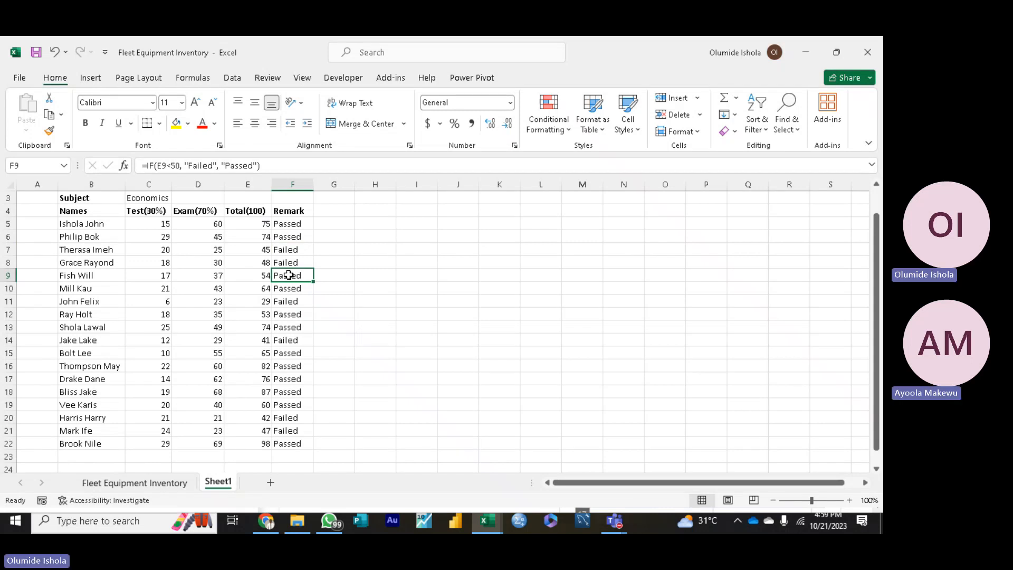
left_click(80, 210)
left_click_drag(102, 213, 181, 217)
double_click(285, 211)
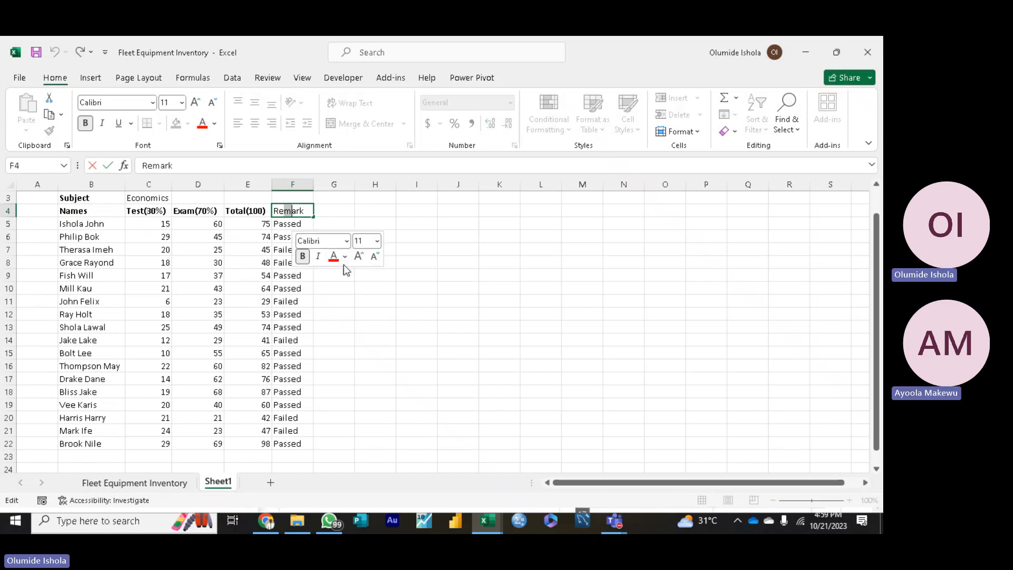
left_click(341, 282)
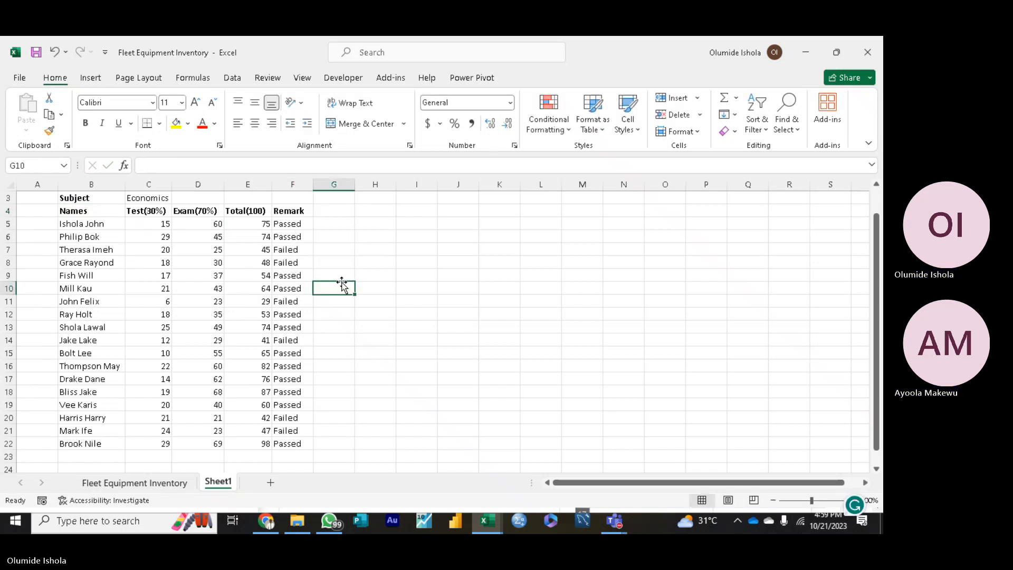
Step: Apply an Equal To conditional format to F5:F22 that marks cells equal to Passed with Light Red Fill
left_click_drag(293, 218, 290, 445)
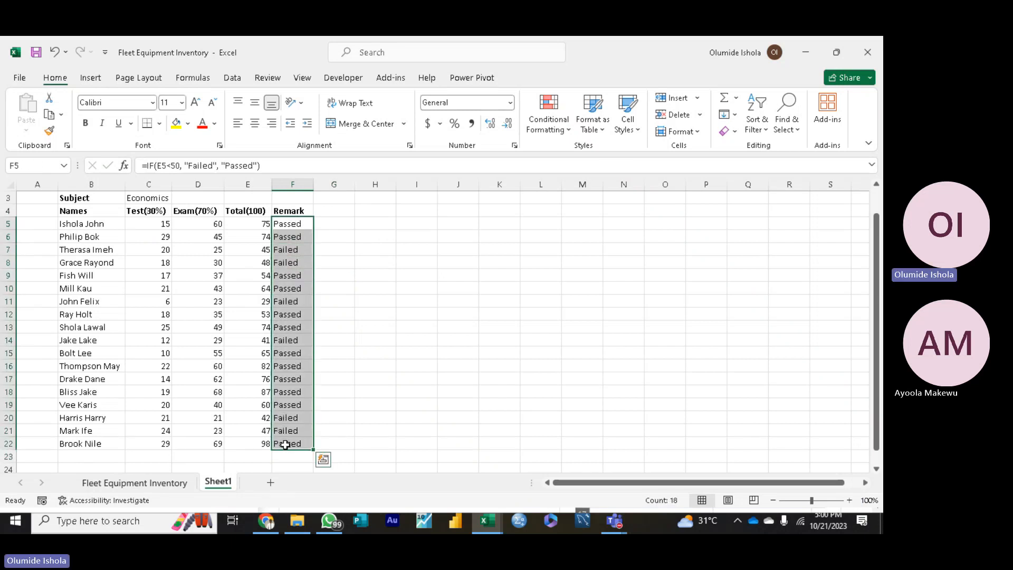
left_click(324, 462)
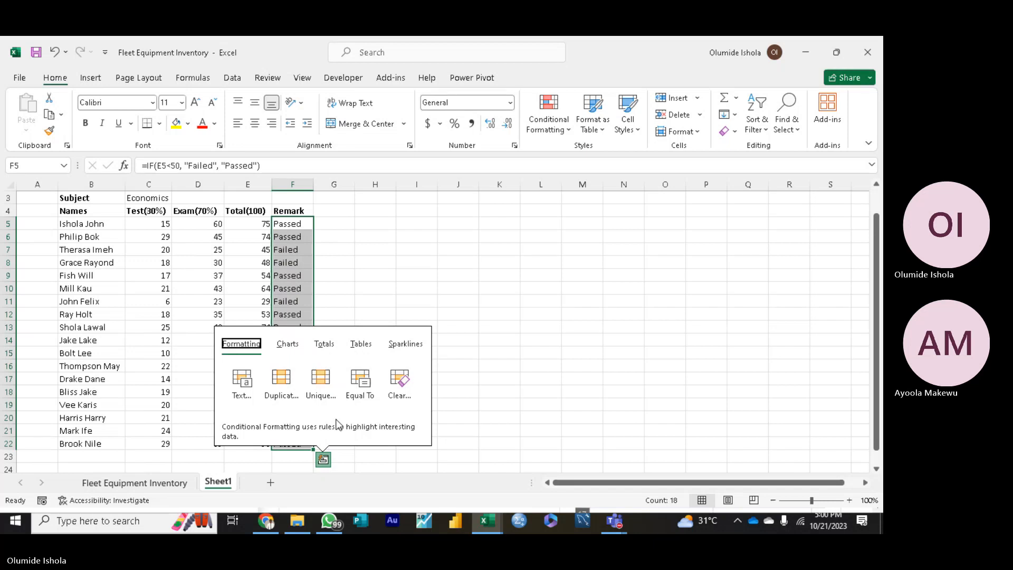
left_click(248, 340)
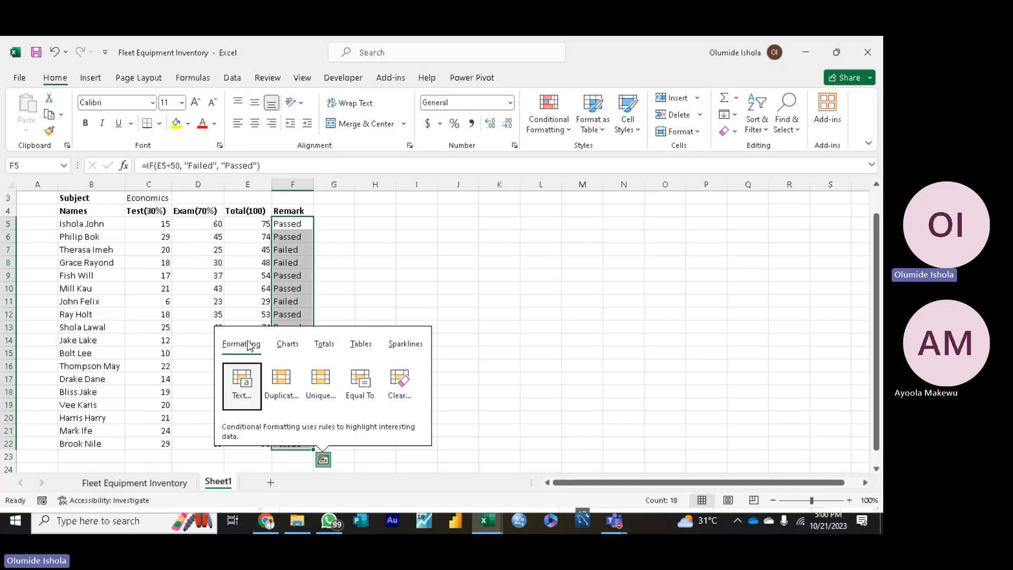
left_click(353, 387)
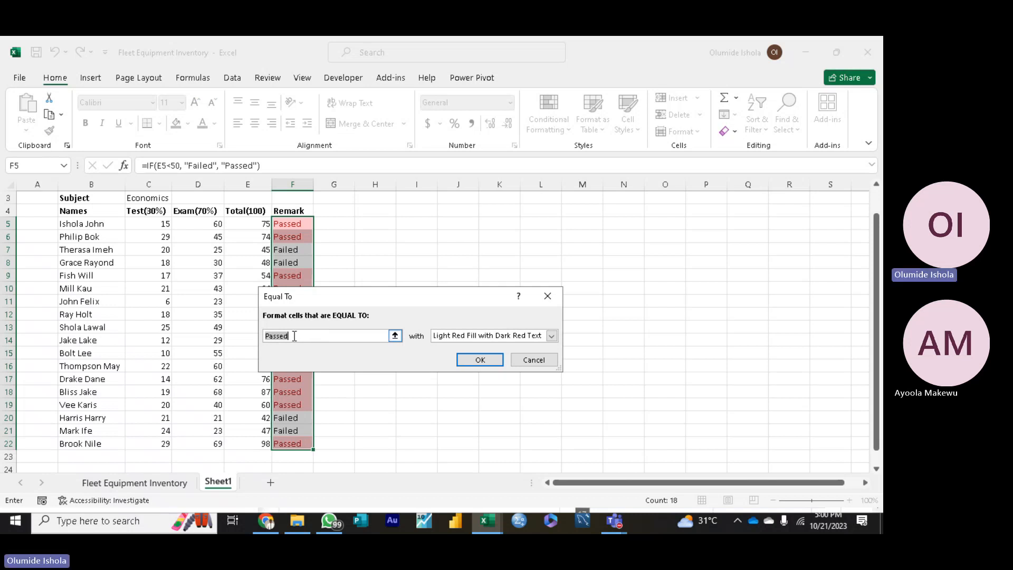
left_click(552, 335)
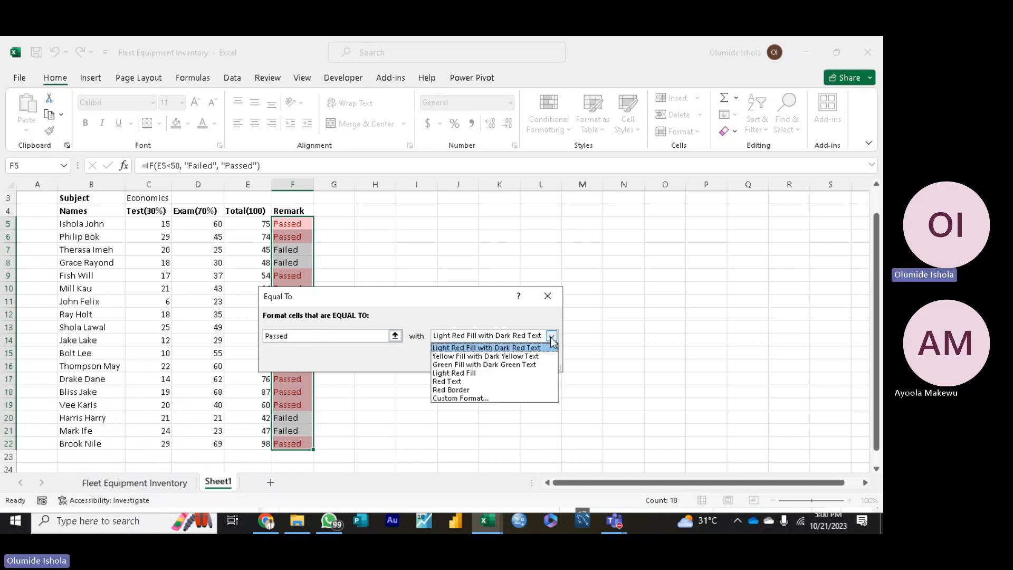
left_click(467, 373)
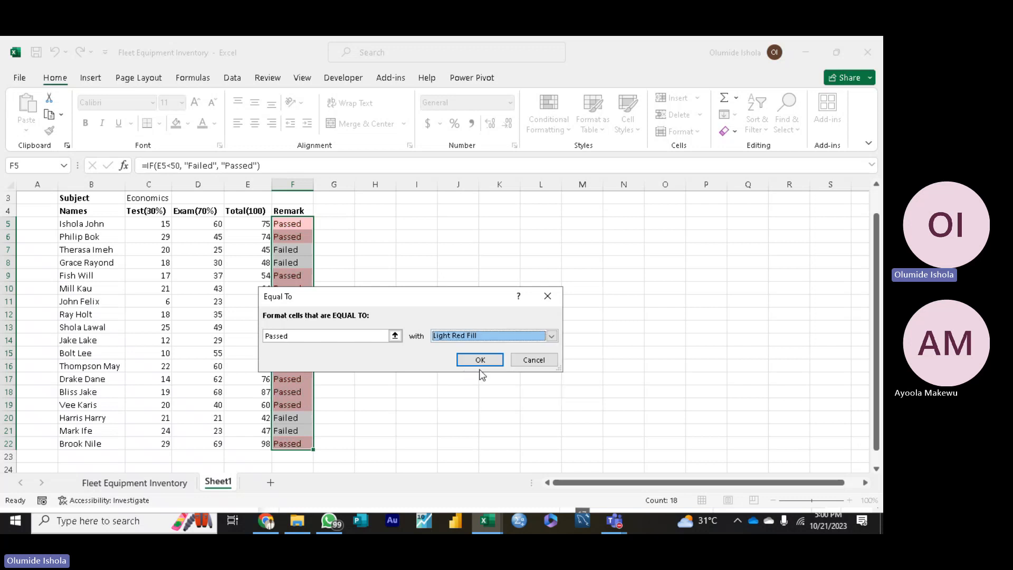
left_click(479, 361)
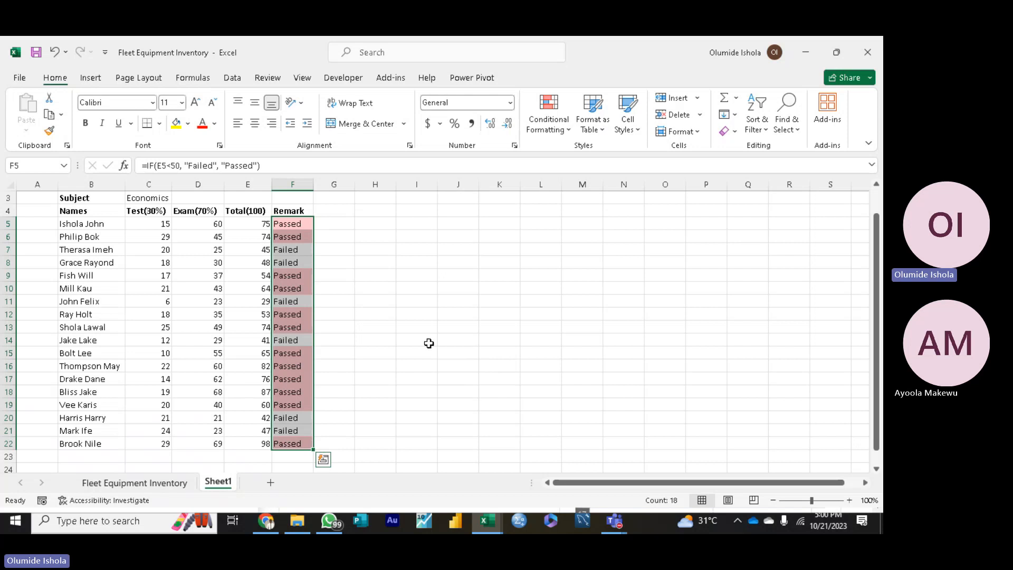
left_click(421, 326)
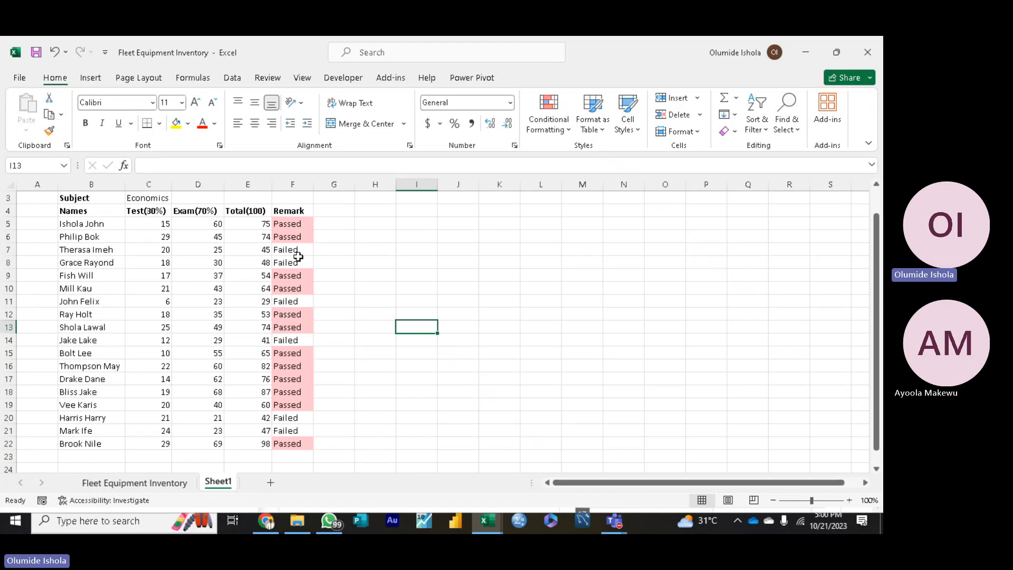
Step: Apply an Equal To conditional format to F5:F22 that marks cells matching =$F$7 with Green Fill with Dark Green Text
left_click(293, 223)
left_click_drag(293, 235, 293, 443)
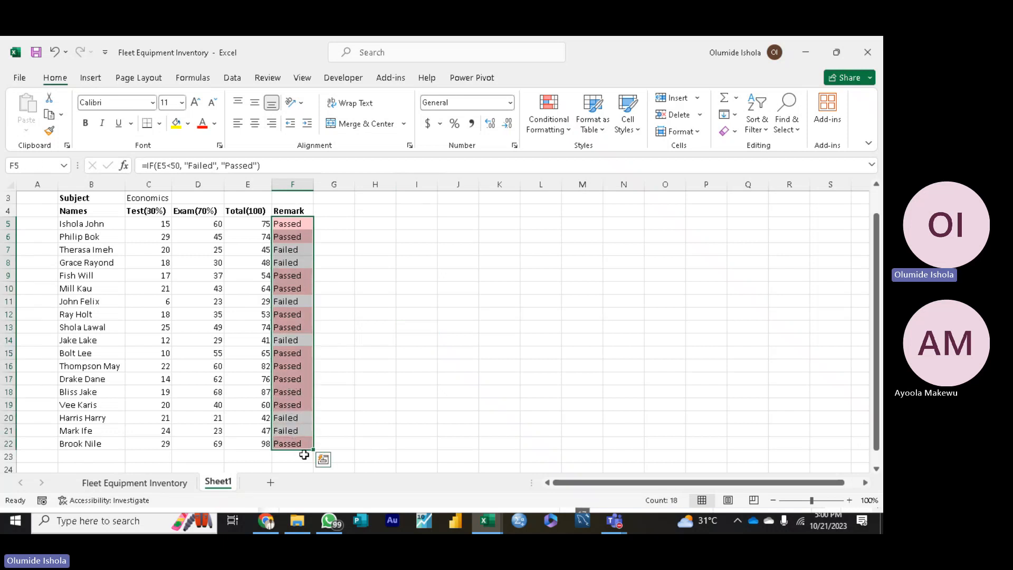
left_click(323, 459)
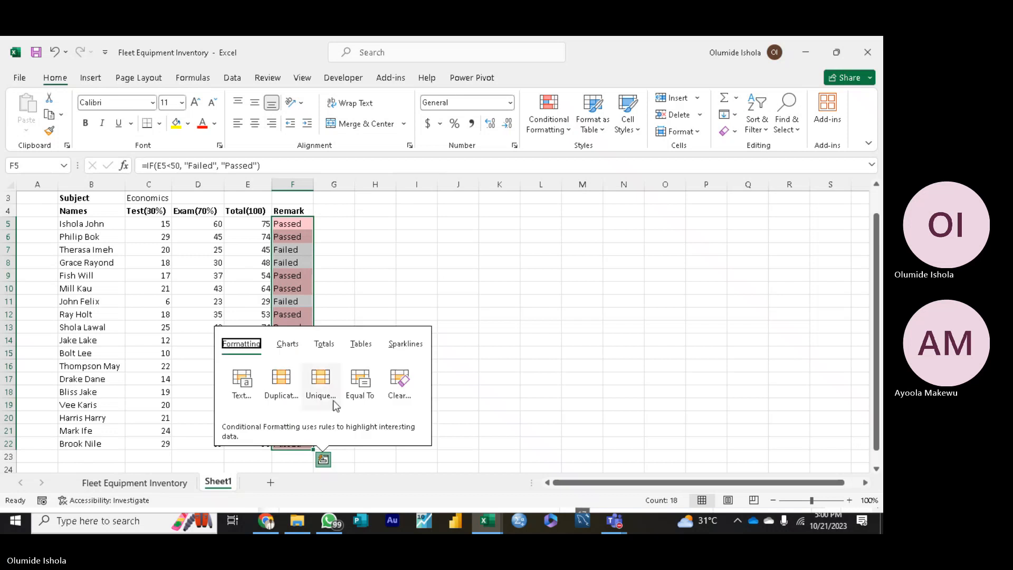
left_click(362, 389)
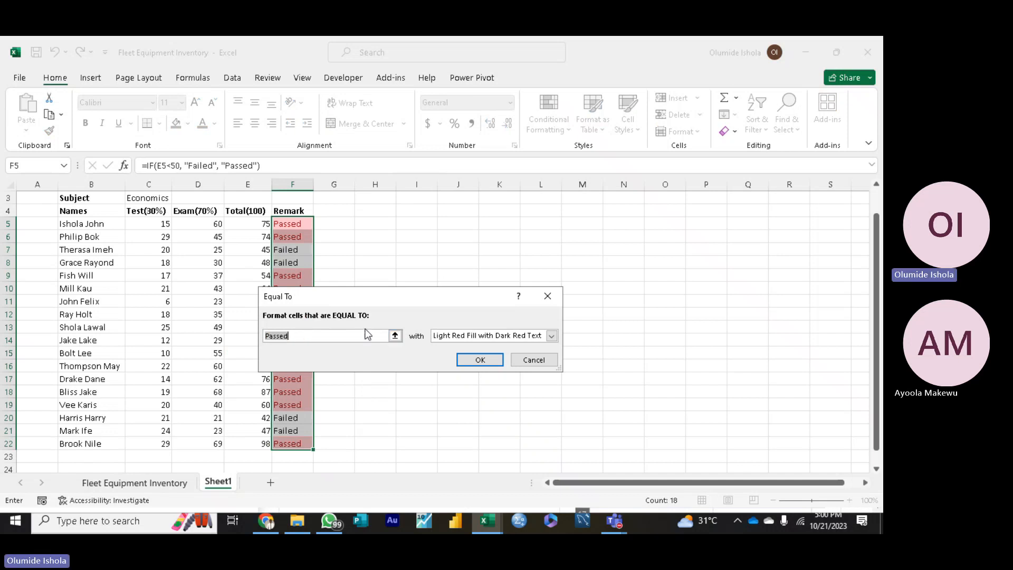
left_click(394, 335)
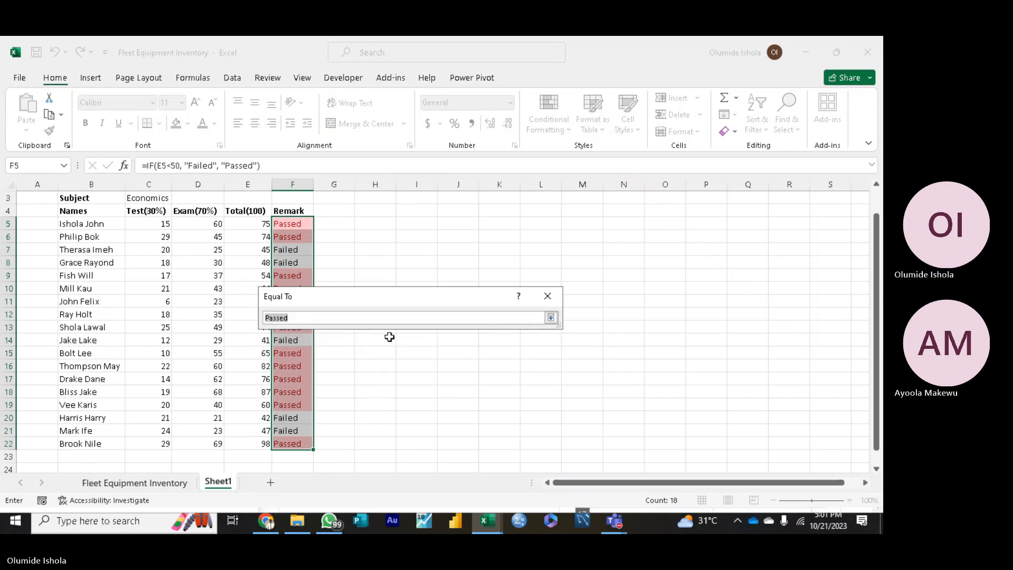
key("BackSpace")
left_click(295, 251)
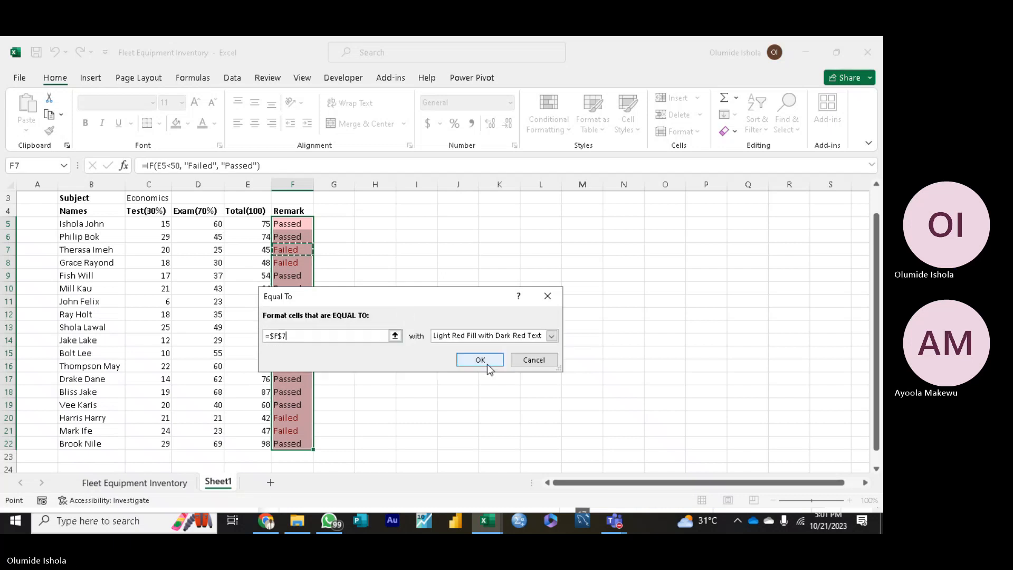
left_click(551, 336)
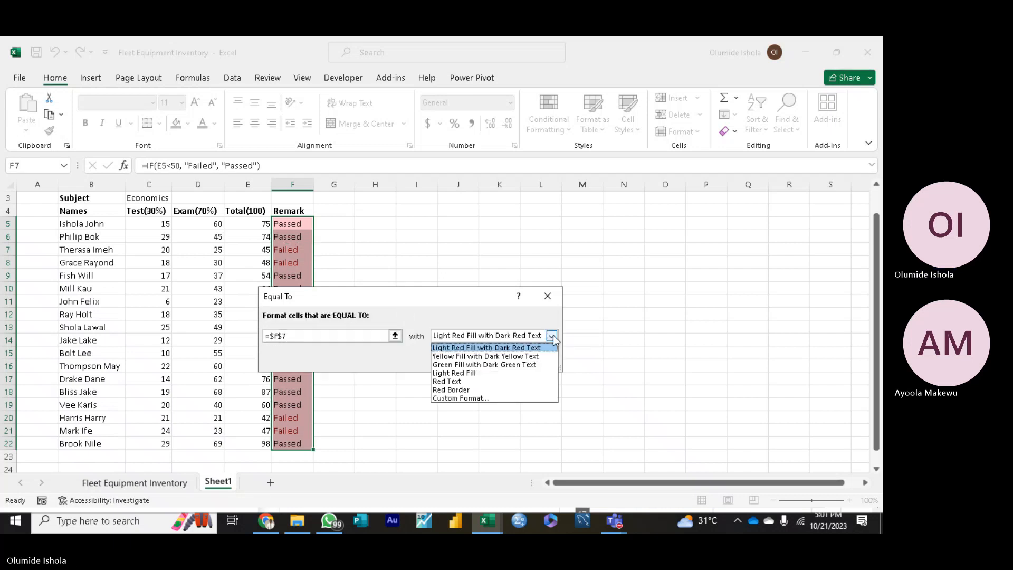
left_click(498, 364)
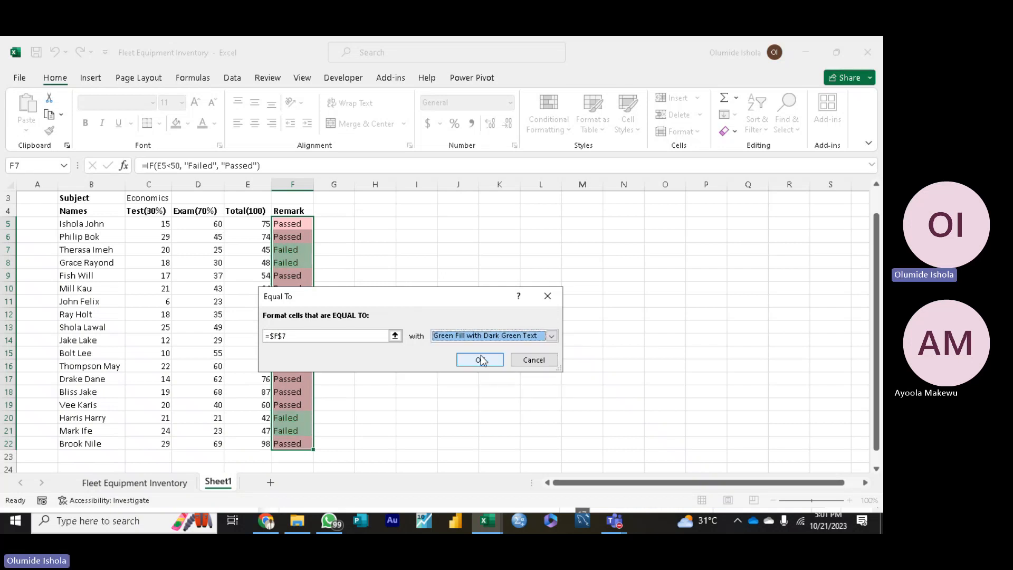
left_click(480, 360)
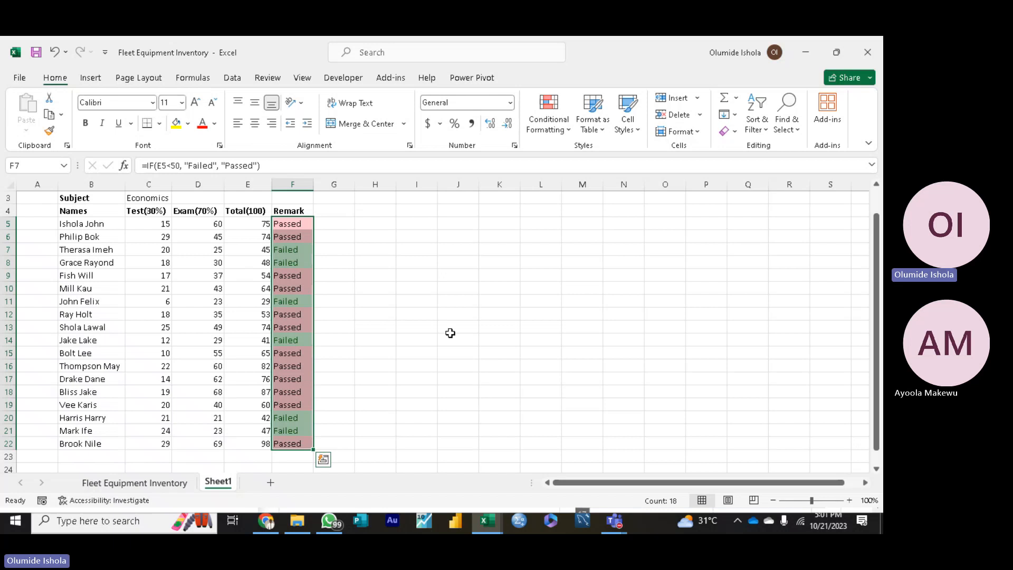
left_click(450, 333)
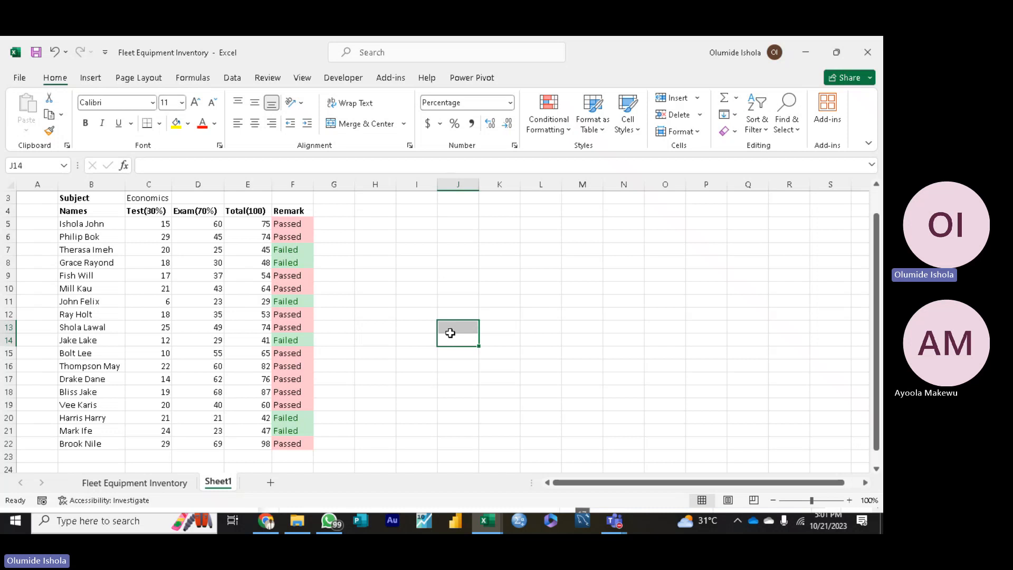
left_click(359, 299)
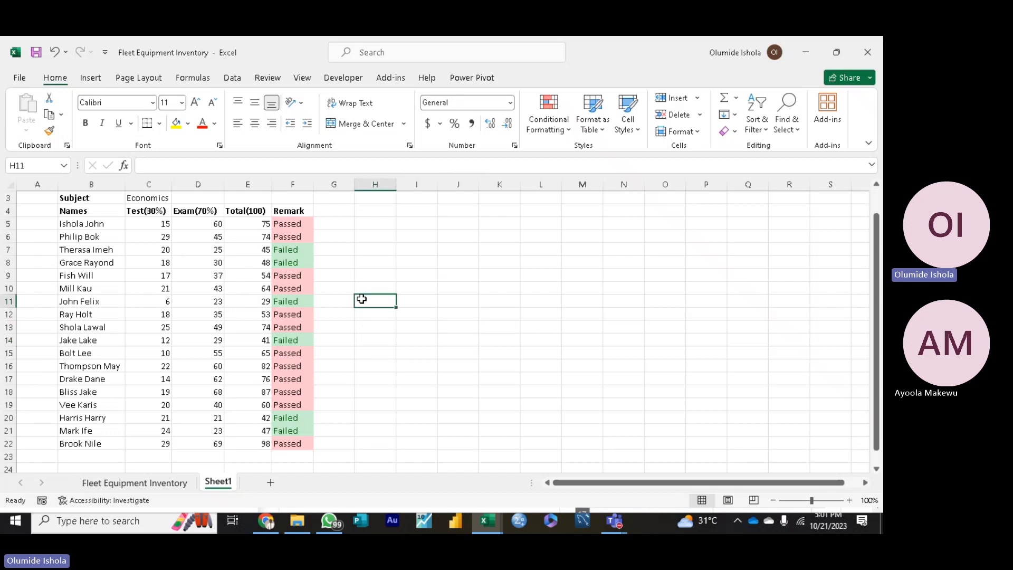
left_click(347, 250)
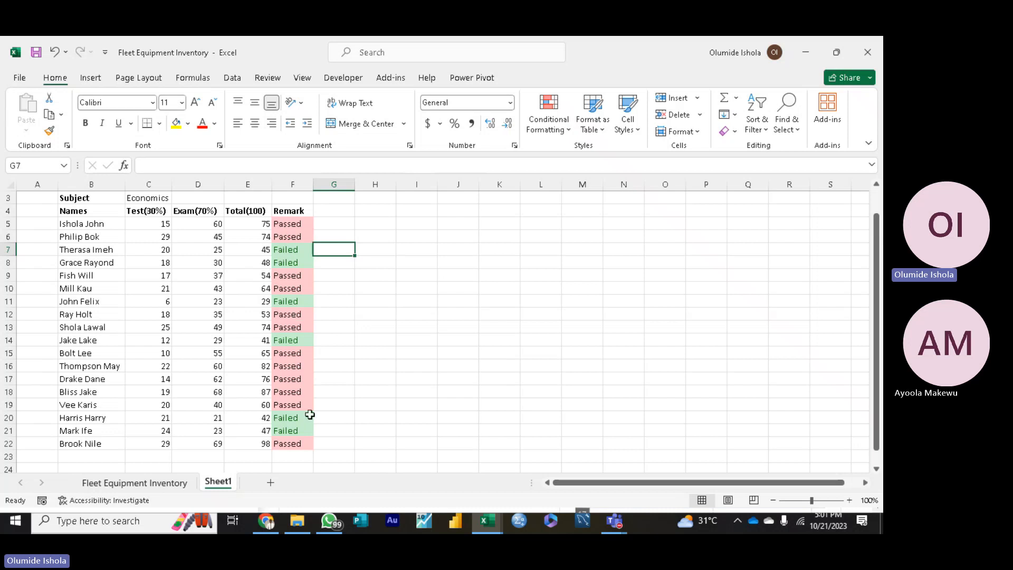
left_click(293, 264)
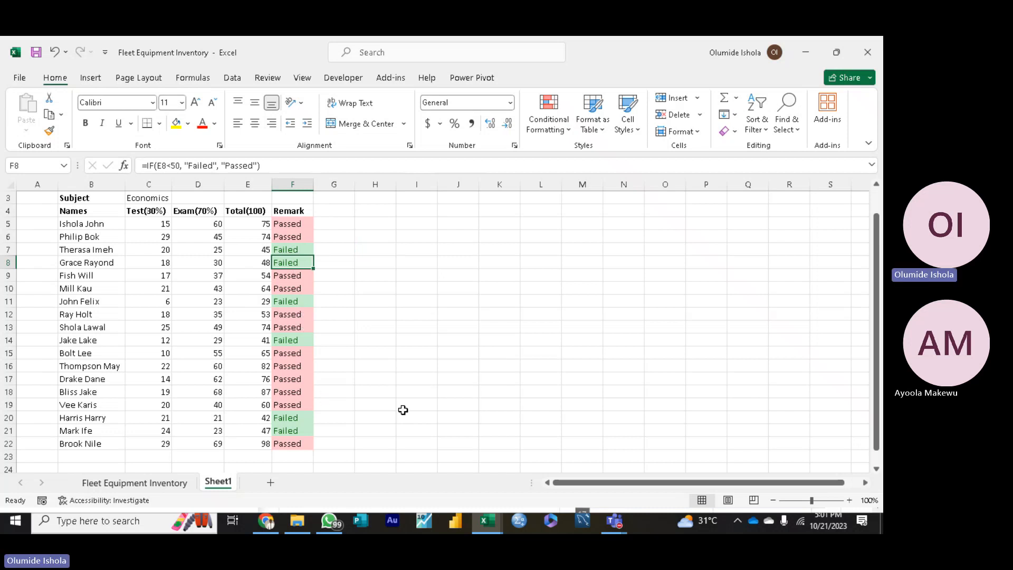
left_click(437, 395)
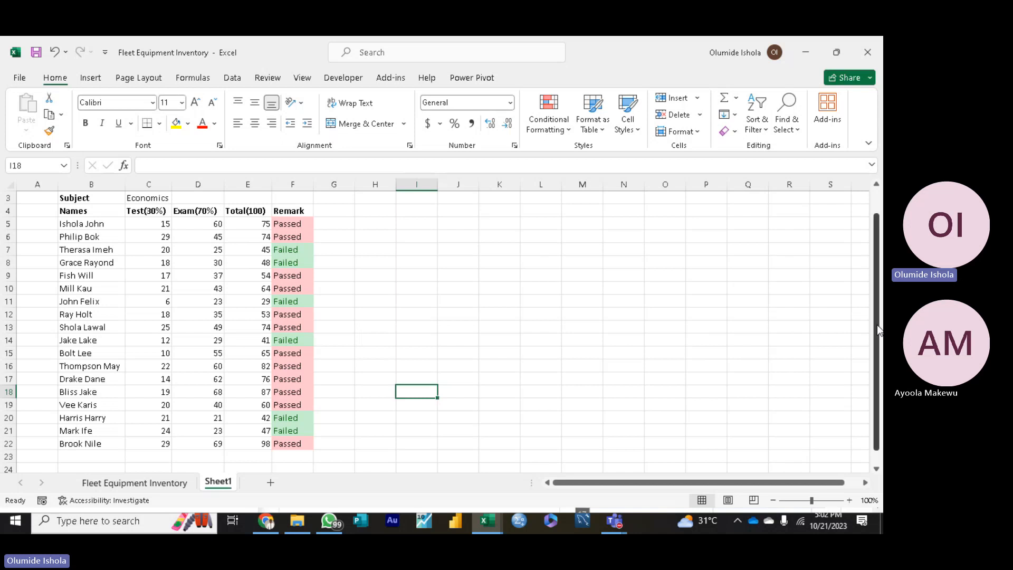
Step: Enter the label Highest Score in B24, below the student list
left_click_drag(877, 324, 877, 335)
left_click(76, 457)
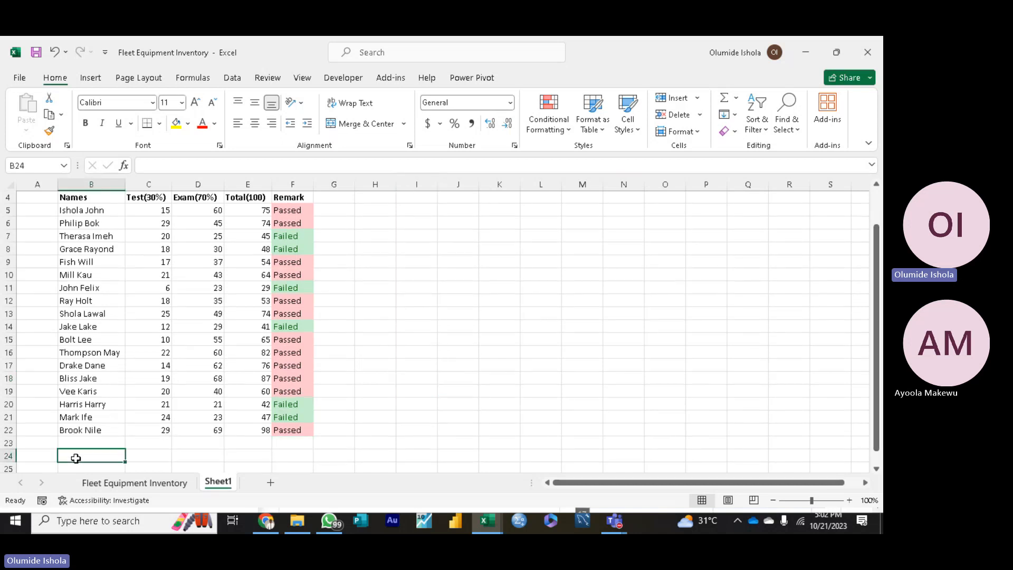
type("L")
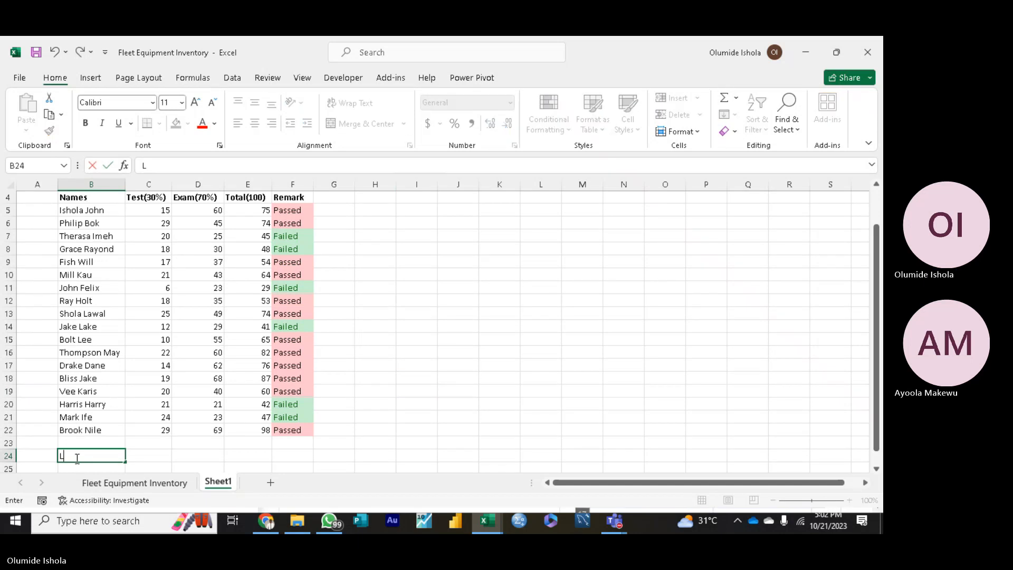
type("arge")
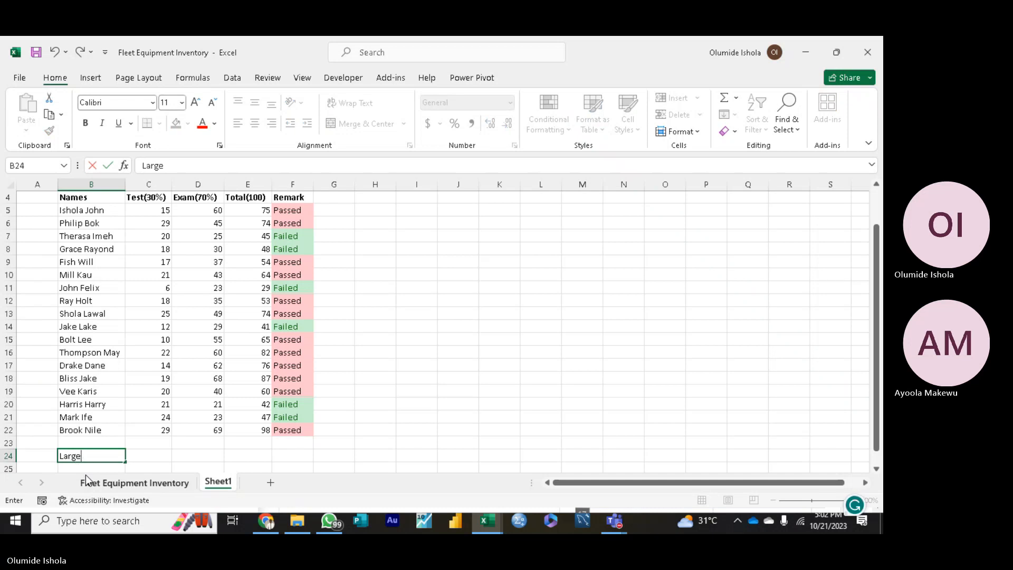
type("t s")
key("BackSpace")
key("BackSpace")
key("BackSpace")
key("BackSpace")
key("BackSpace")
type("Highest ")
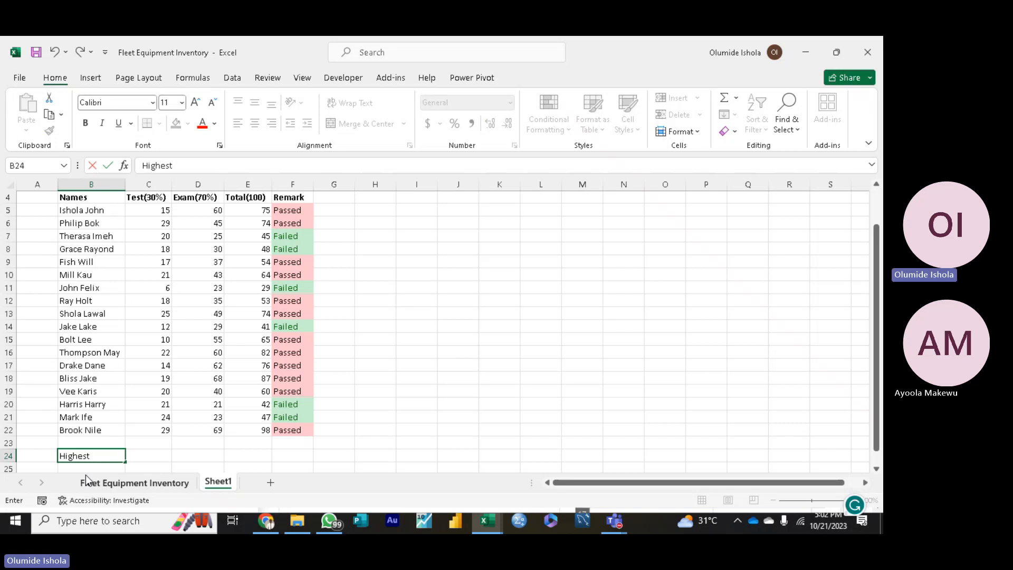
type("Score")
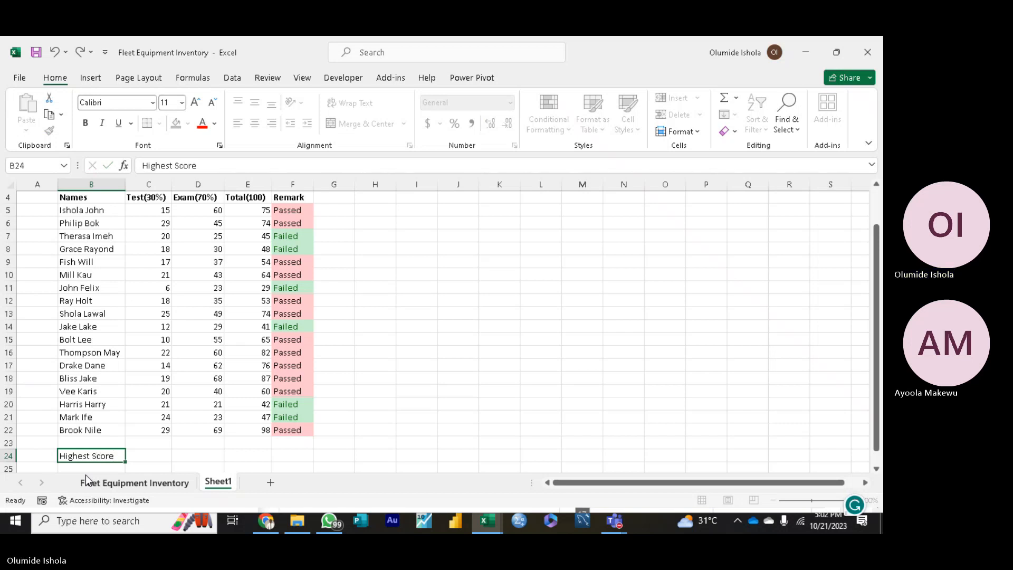
key("Return")
Step: Add the labels Lowest Score in B25 and Average Score in B26
type("Lowers")
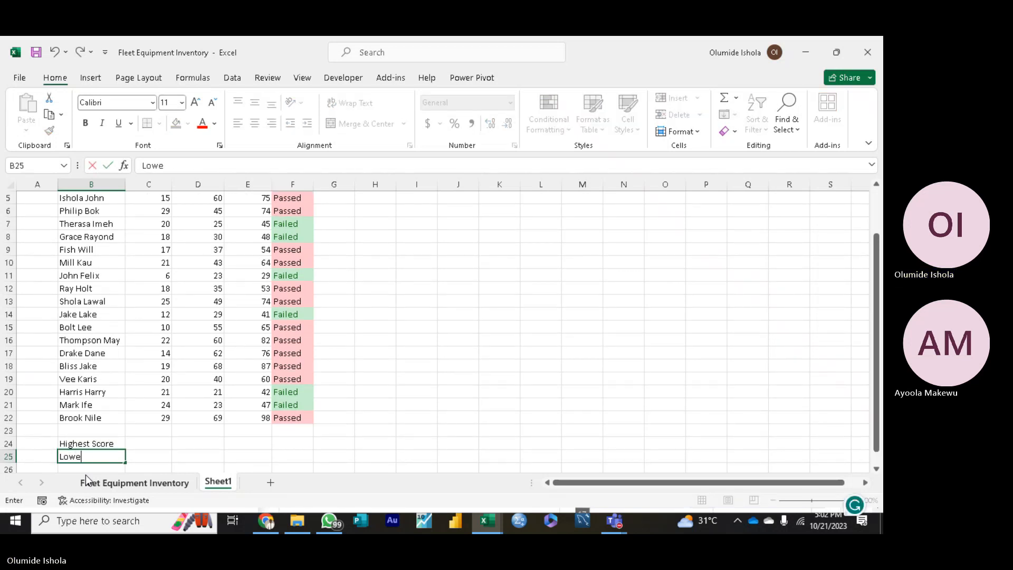
key("BackSpace")
key("BackSpace")
type("st Score")
key("Return")
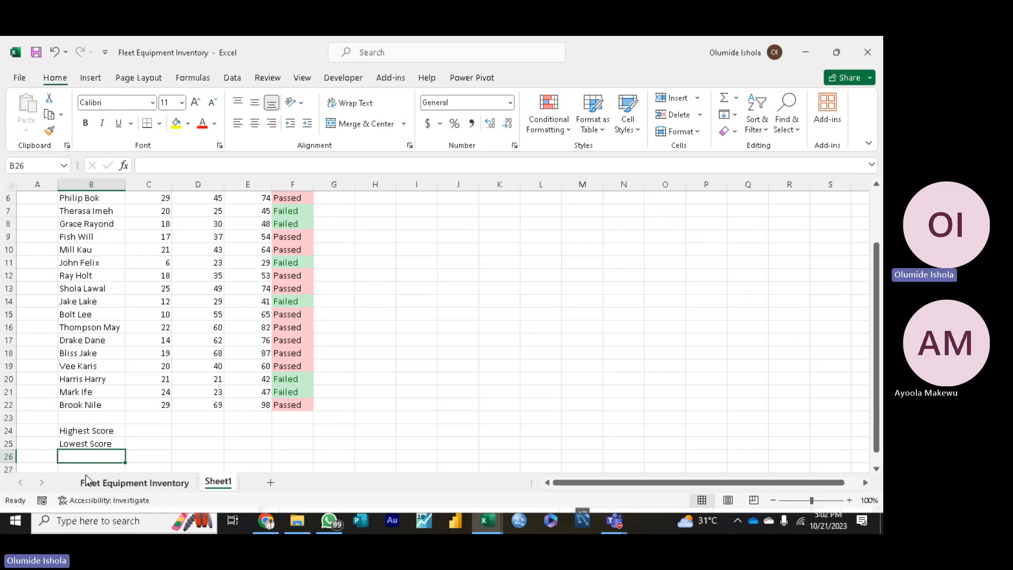
type("Averag")
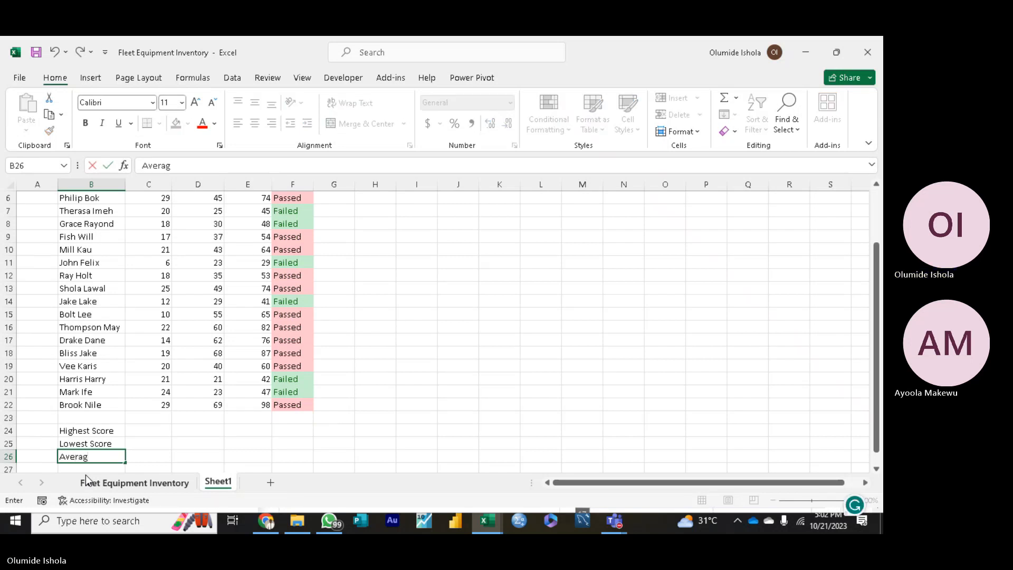
type("e Score")
key("Return")
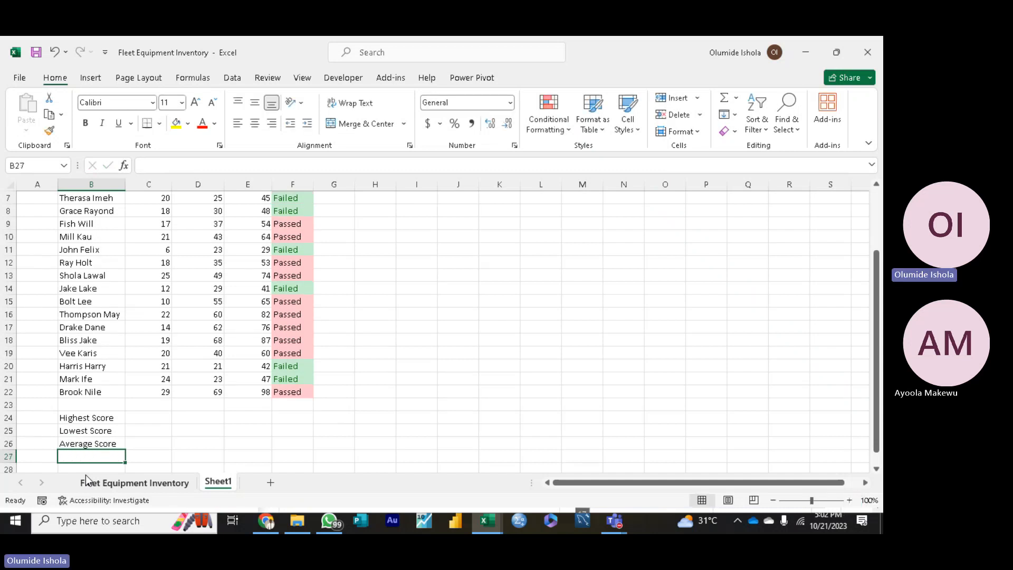
Step: Enter the label "The No. Student who failed" in B27
type("Th")
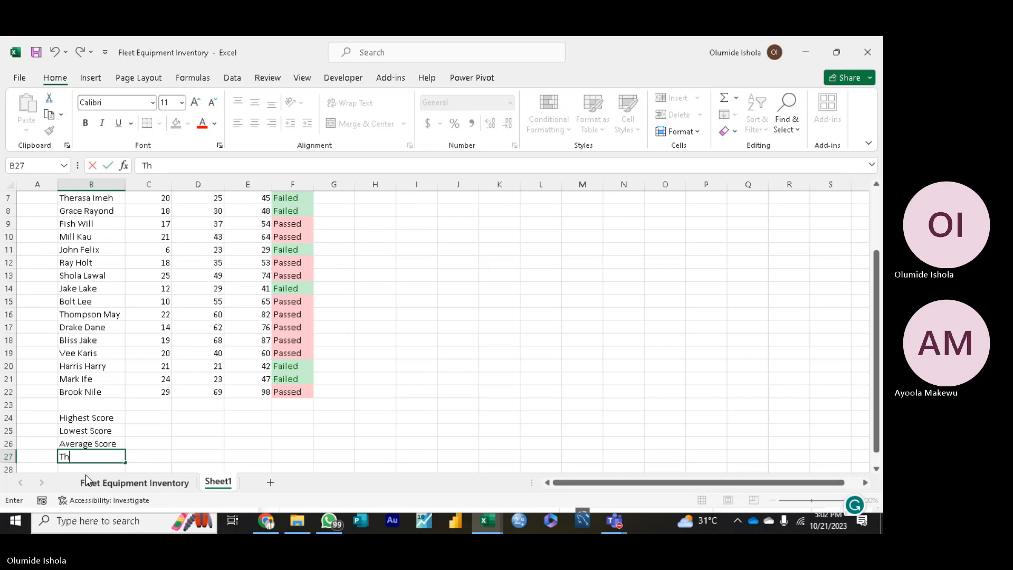
type("e Numver")
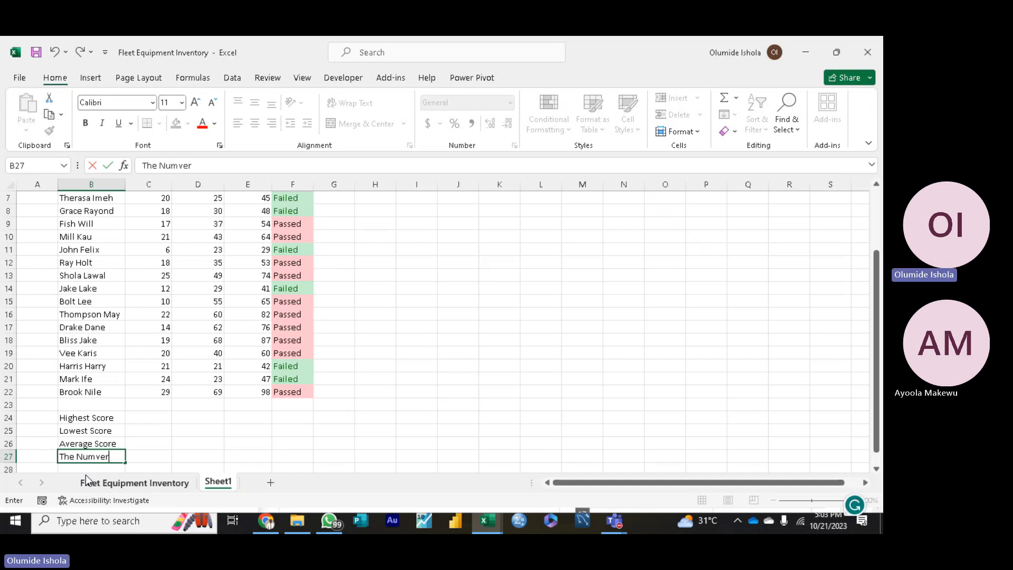
key("BackSpace")
key("BackSpace")
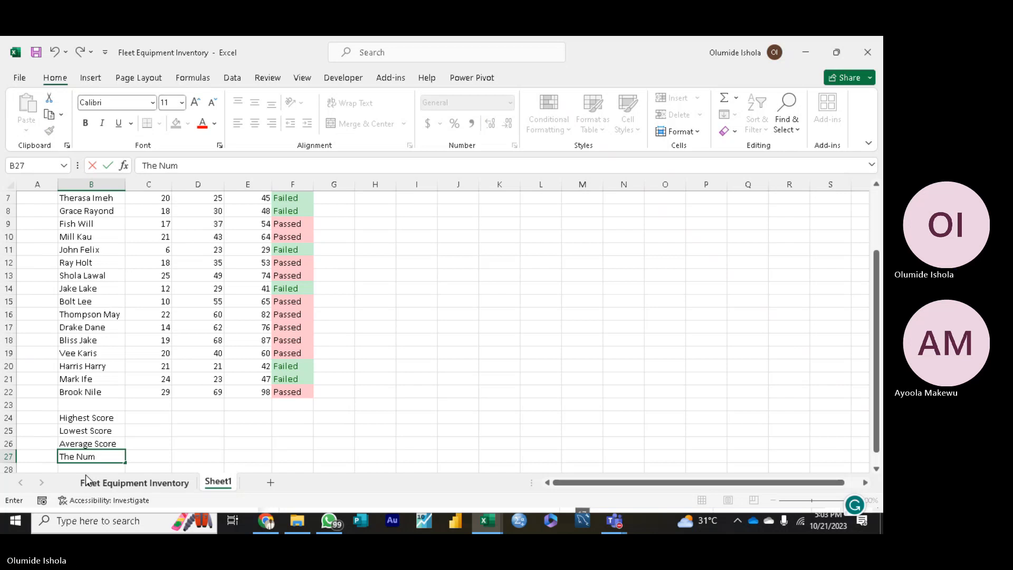
type("be")
key("BackSpace")
key("BackSpace")
key("BackSpace")
key("BackSpace")
type("o. Student who fa")
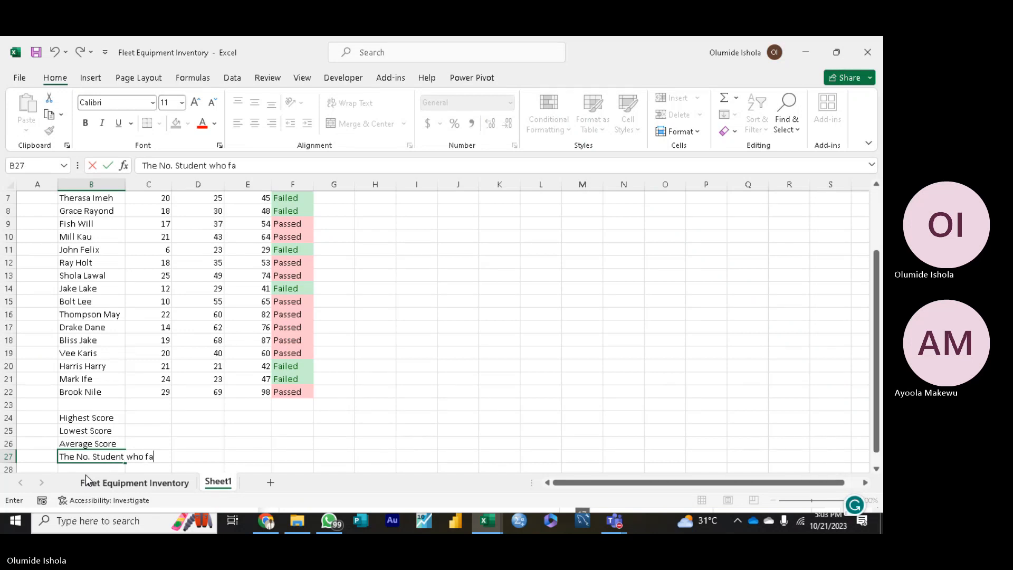
type("iled")
key("Return")
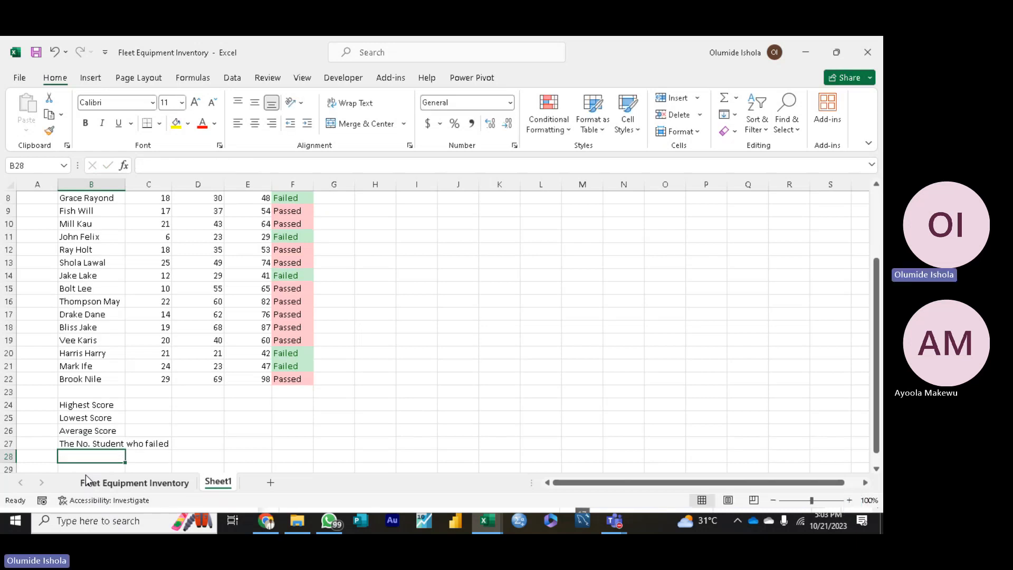
Step: Enter "The No. Student who Passed" in B28, reusing the wording of the label above
type("The")
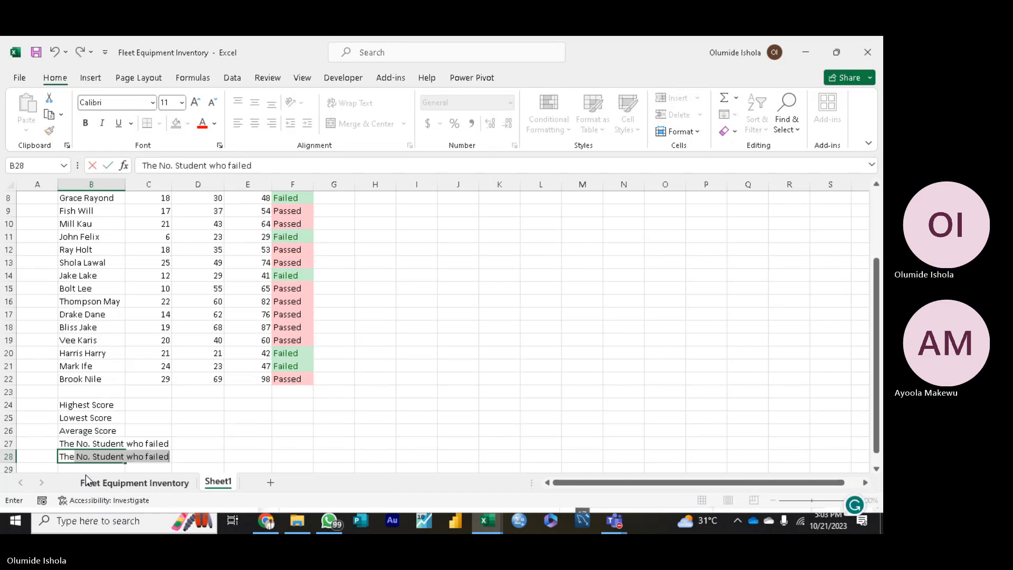
left_click(171, 457)
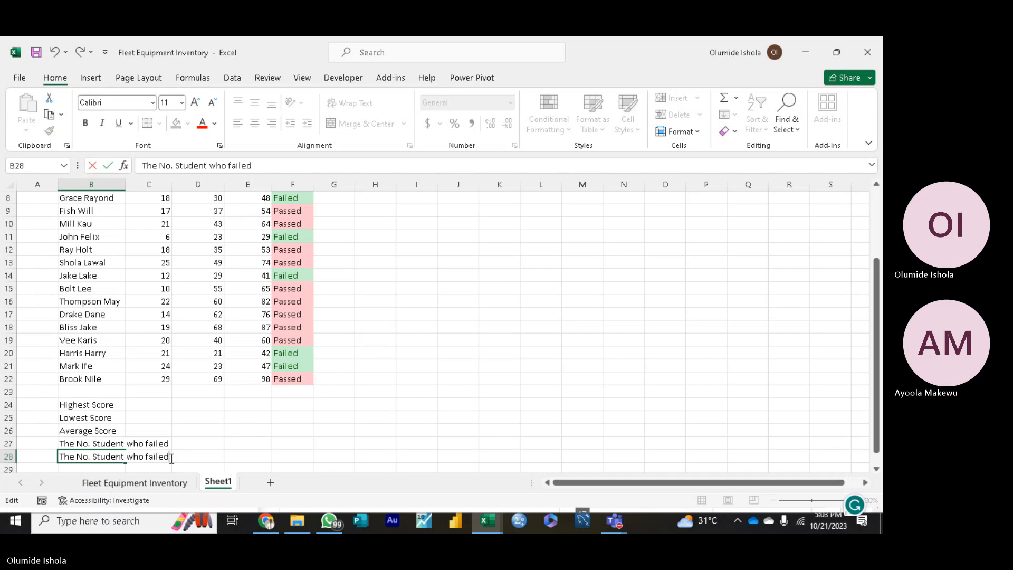
key("BackSpace")
key("BackSpace")
key("BackSpace")
key("BackSpace")
key("BackSpace")
key("BackSpace")
type("Passed")
key("Return")
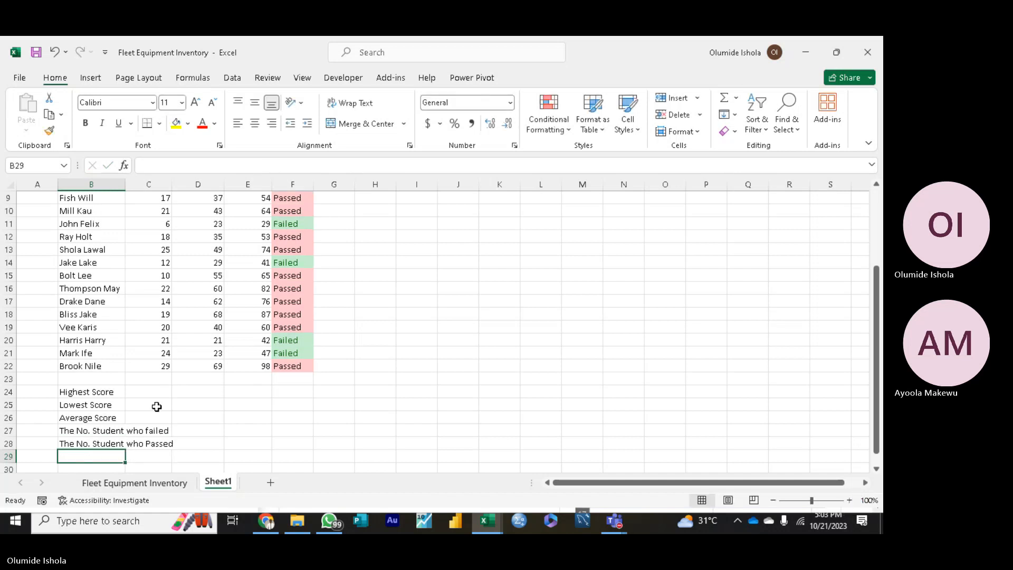
left_click(153, 394)
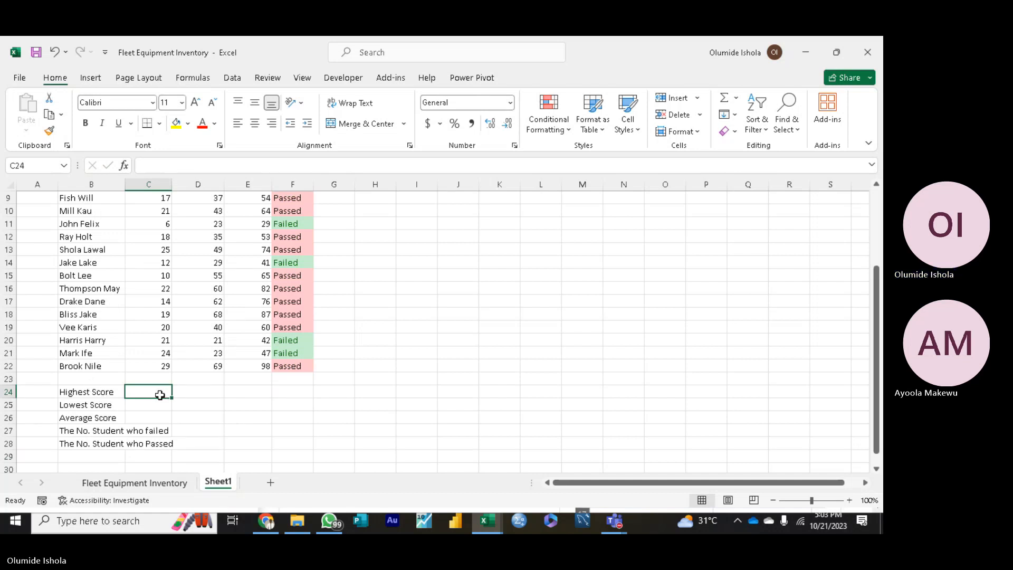
double_click(95, 392)
left_click_drag(95, 391, 110, 454)
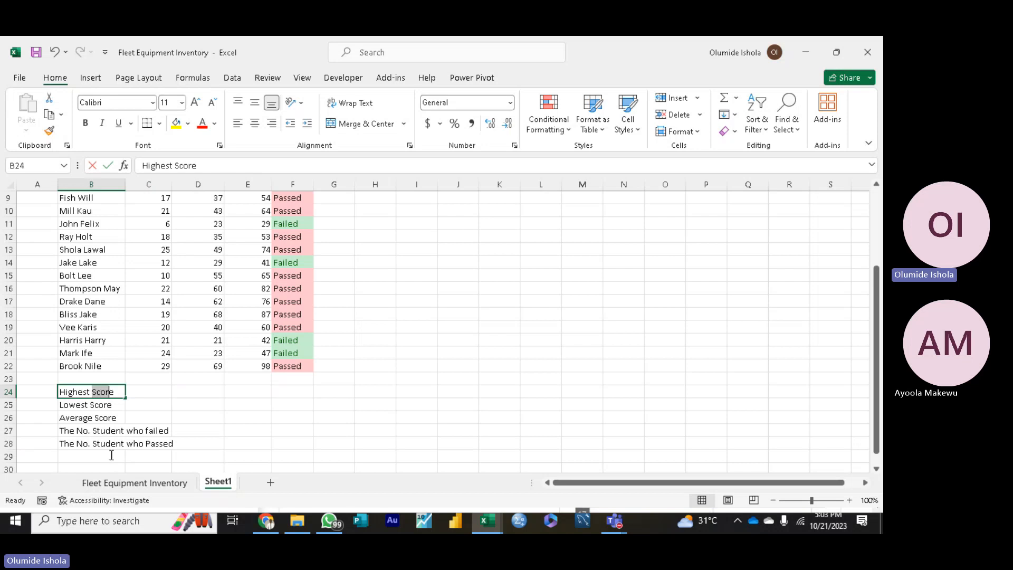
left_click(279, 420)
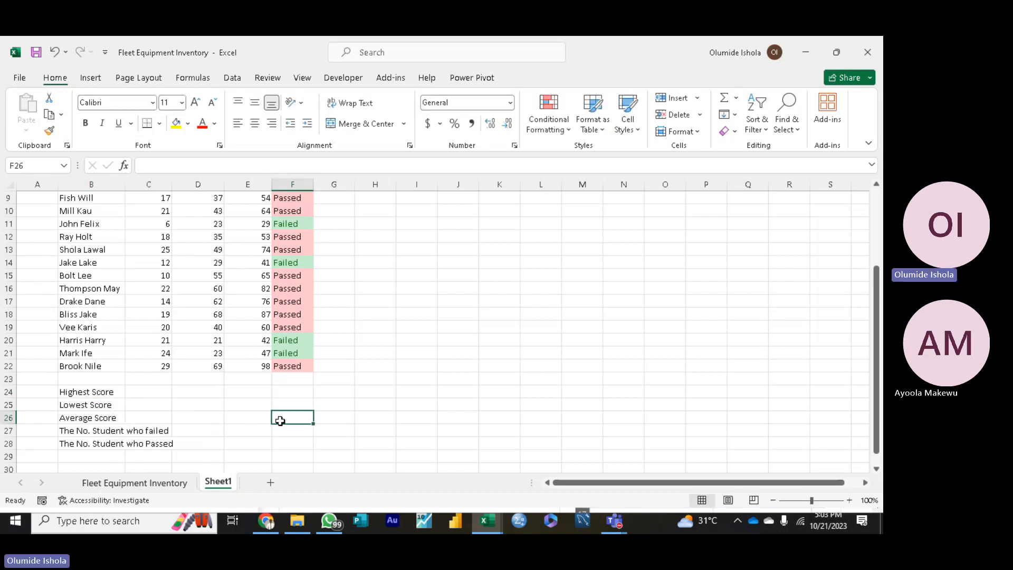
double_click(89, 393)
left_click_drag(89, 393, 101, 393)
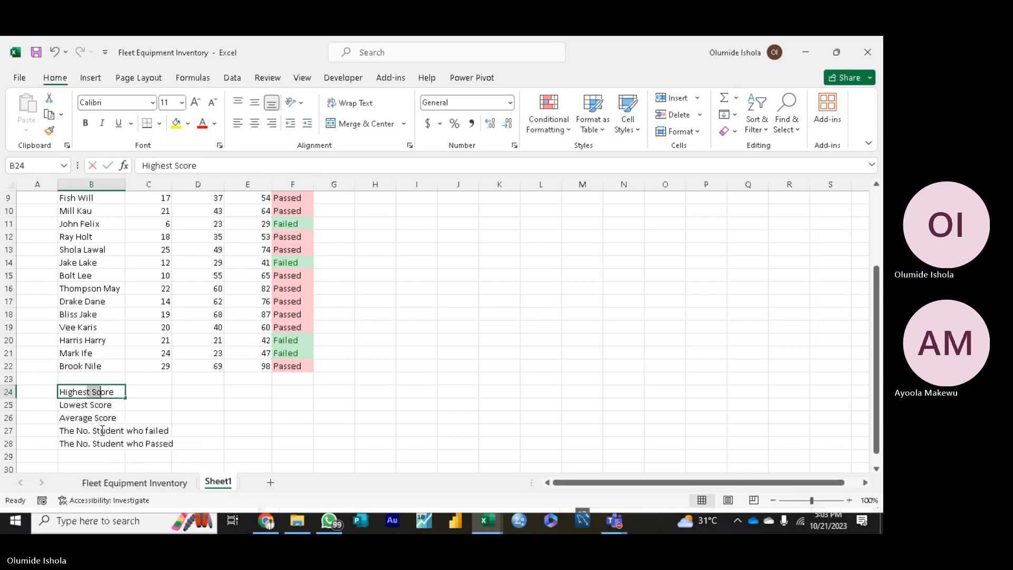
left_click(287, 424)
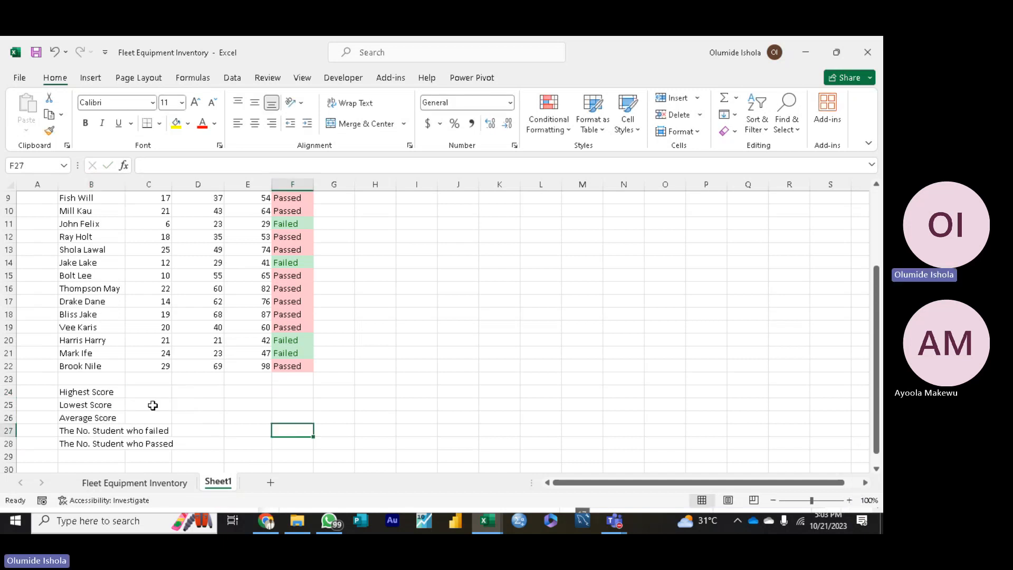
Step: Make the summary labels in B24:B28 bold
left_click_drag(117, 392, 115, 440)
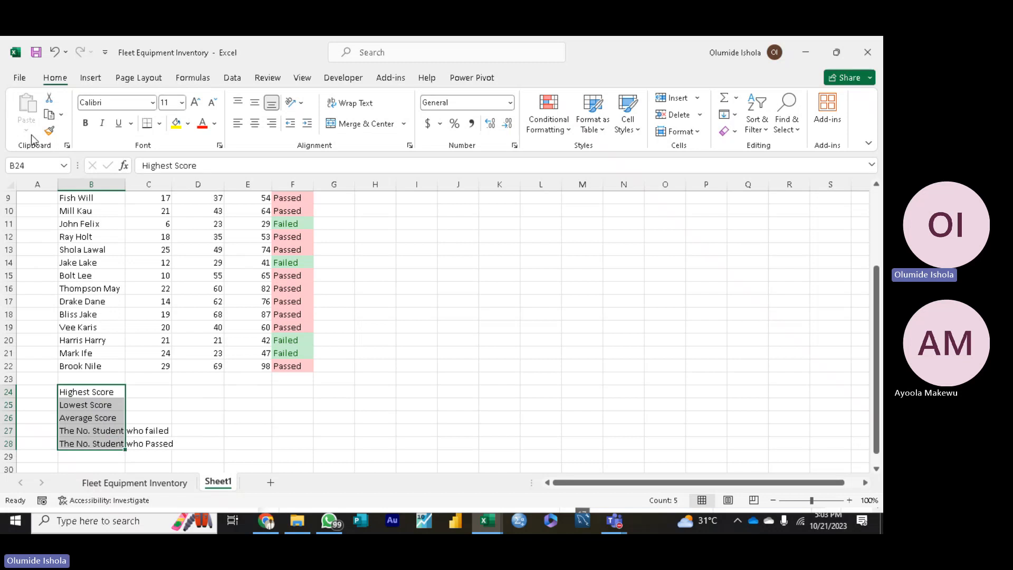
left_click(84, 124)
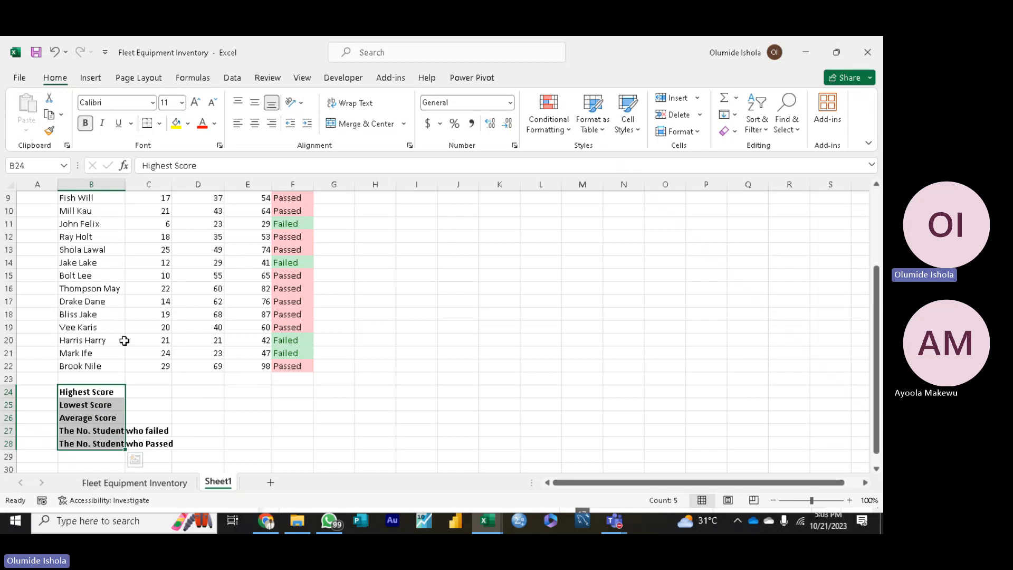
left_click(147, 392)
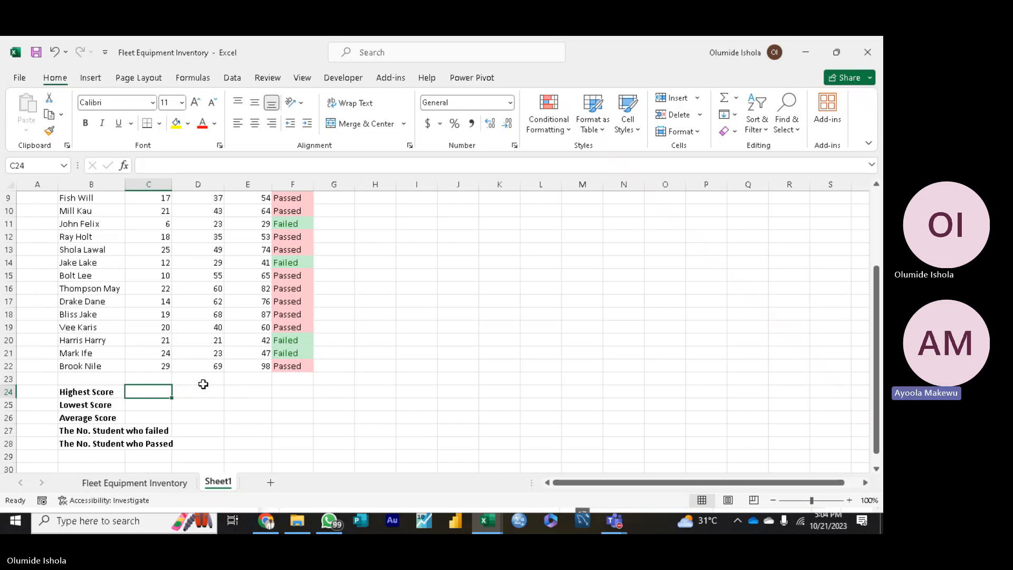
Step: Calculate the highest score in D24 with a MAX formula over the totals in E5:E22
left_click(203, 392)
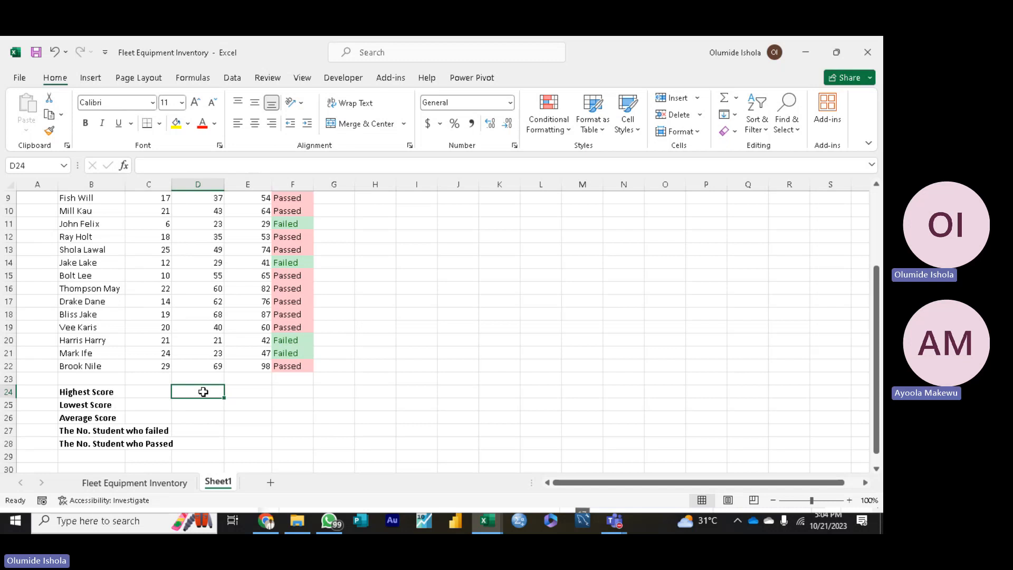
type("=")
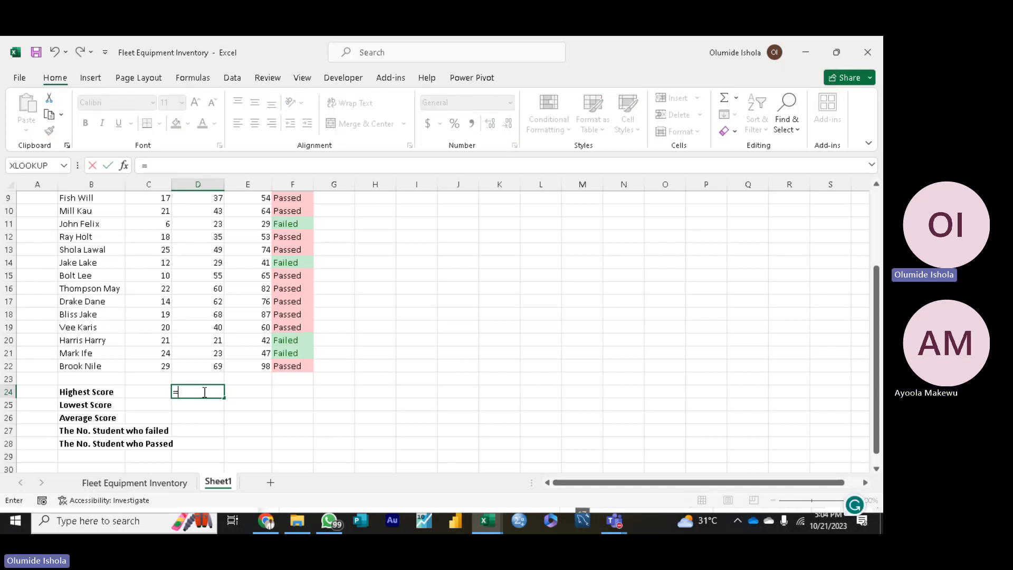
type("max")
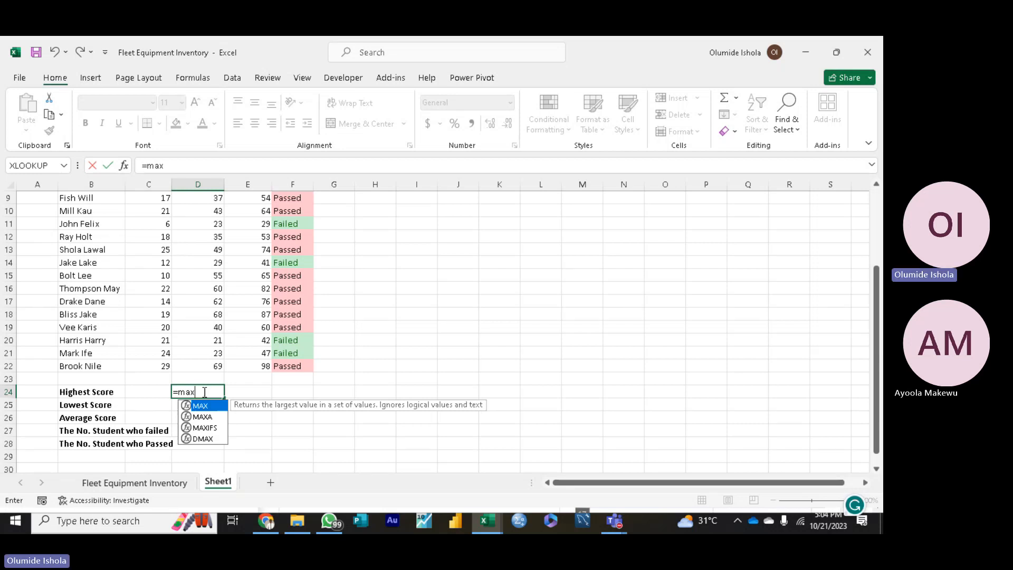
key("Tab")
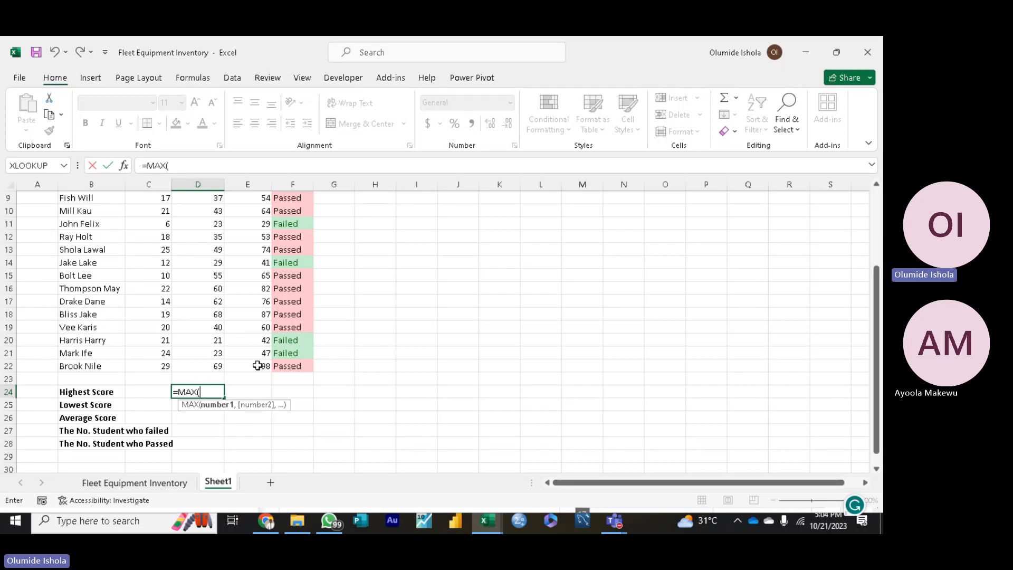
left_click_drag(250, 370, 253, 255)
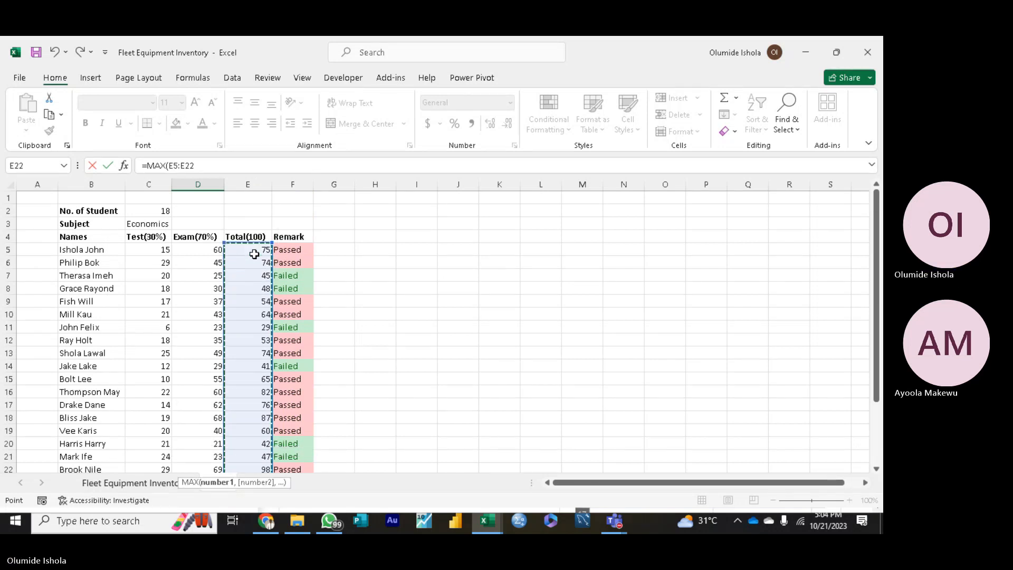
key("Return")
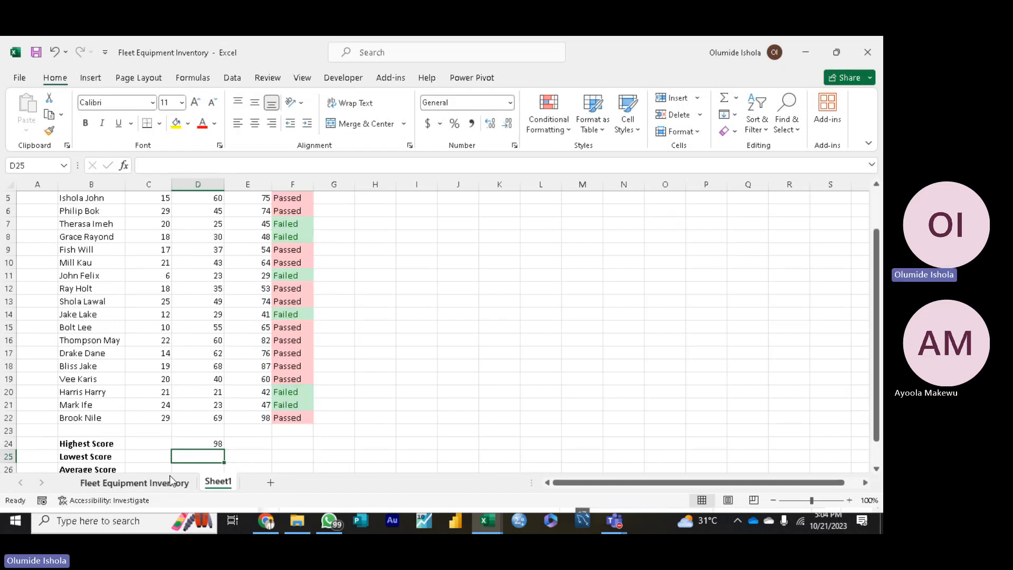
left_click(194, 444)
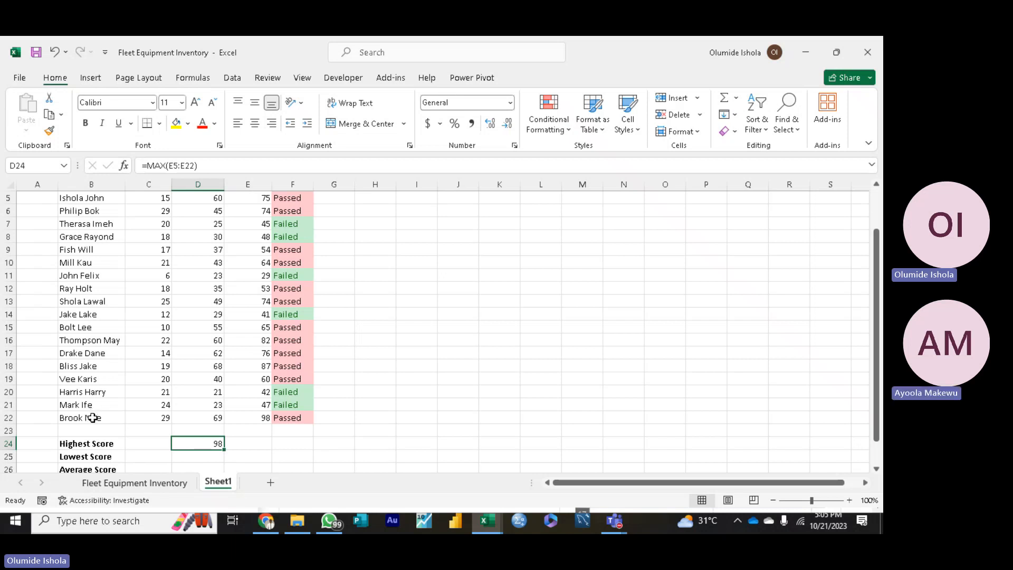
Step: Calculate the lowest score in D25 with a MIN formula over the totals in E5:E22
left_click(185, 457)
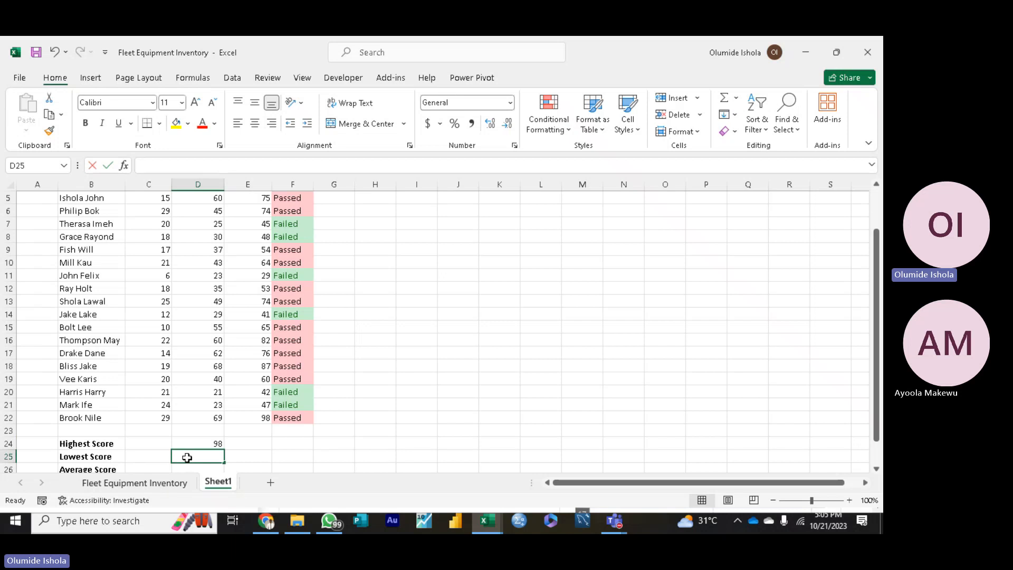
type("=min")
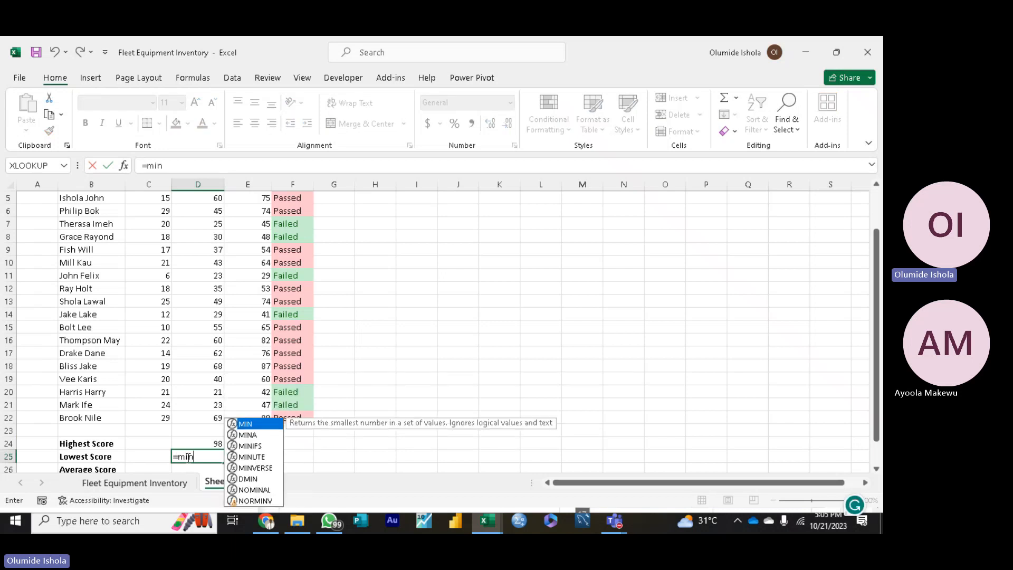
key("Tab")
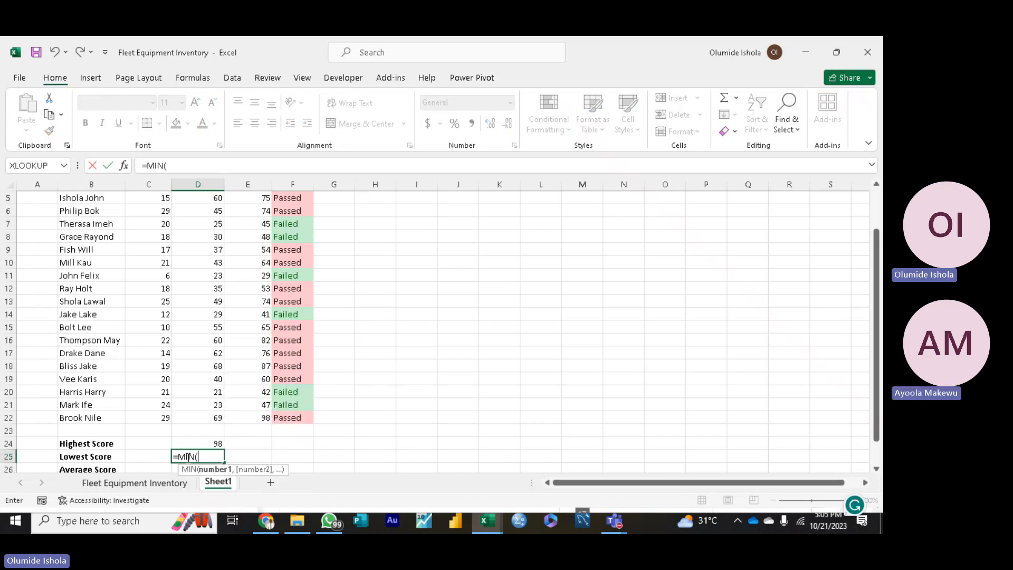
left_click(250, 419)
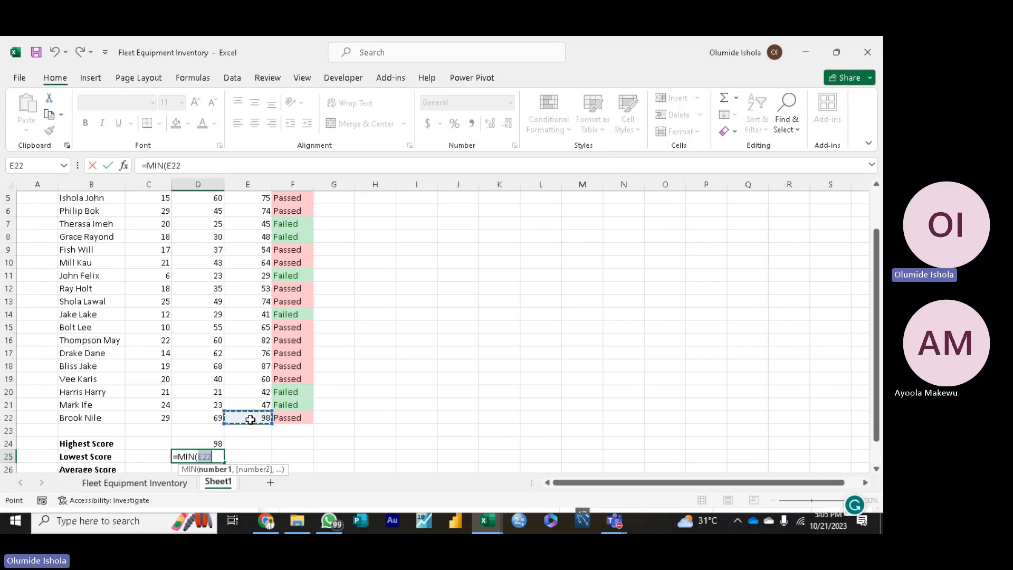
left_click_drag(250, 419, 253, 255)
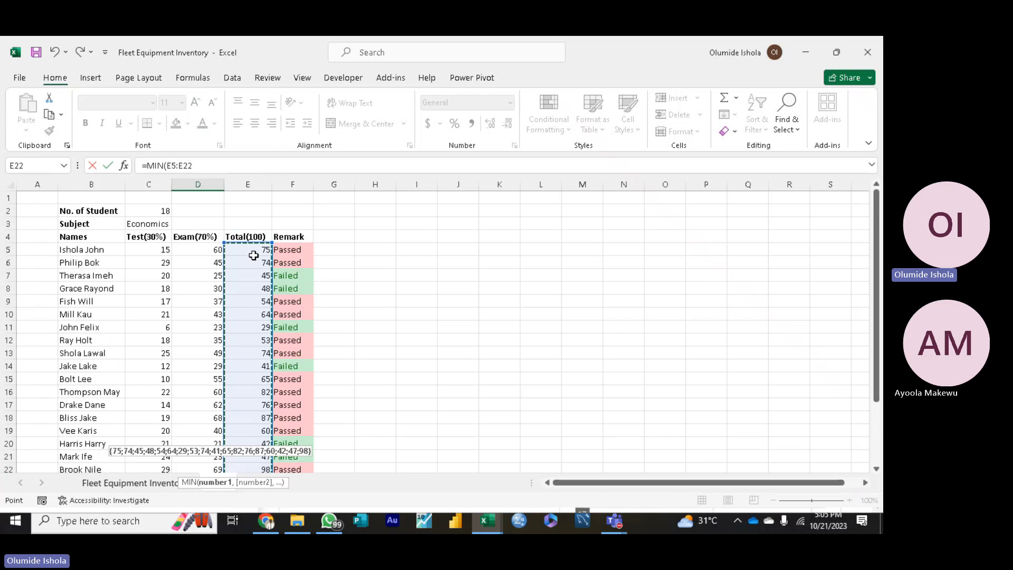
key("Return")
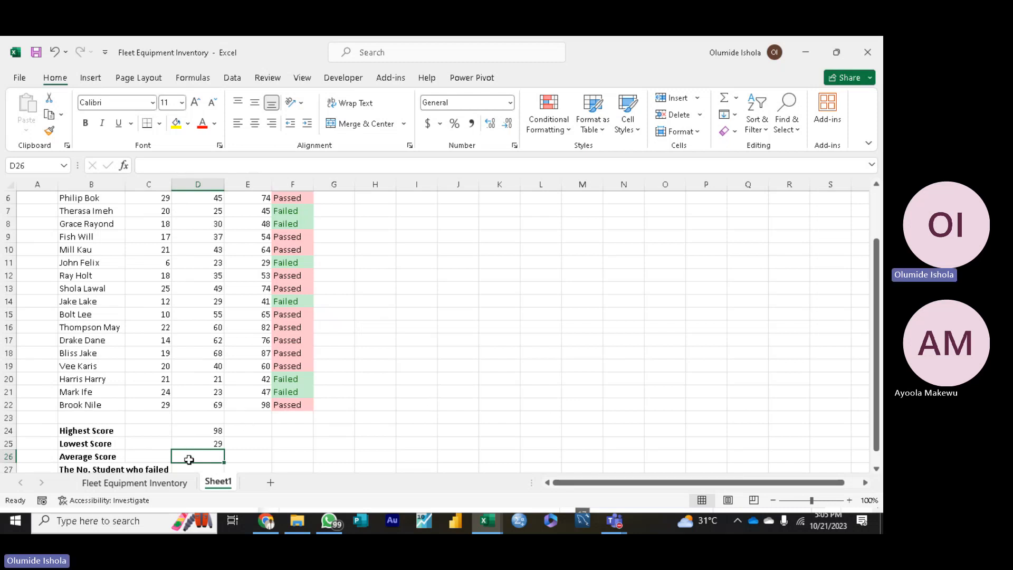
Step: Calculate the average score in D26 with an AVERAGE formula over the totals in E5:E22
type("=")
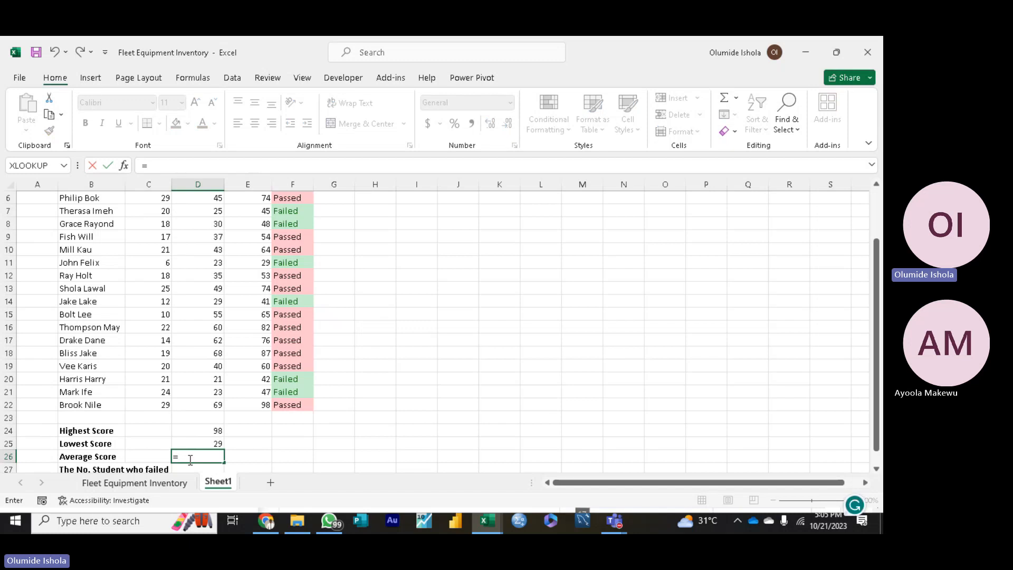
type("av")
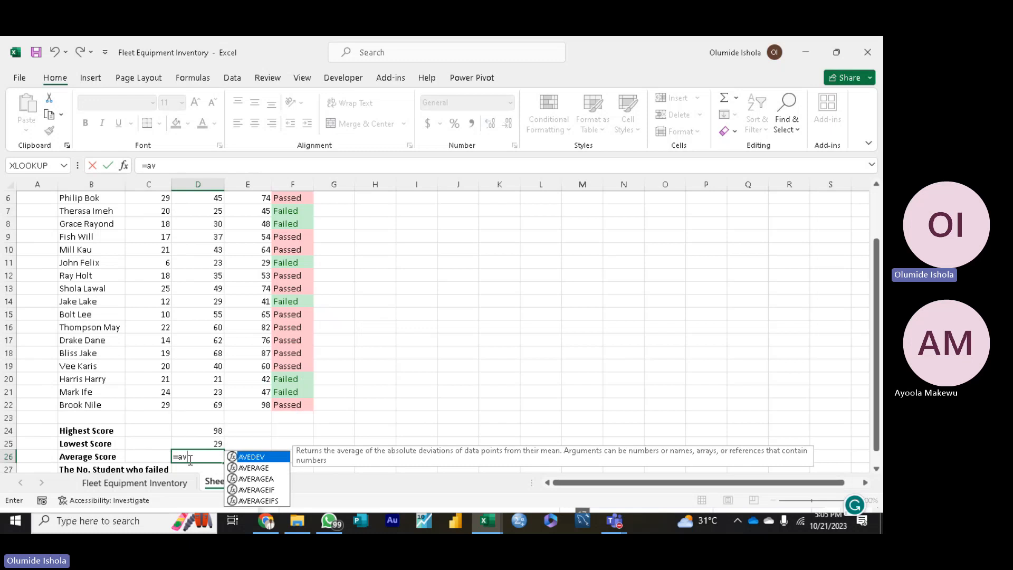
key("Down")
key("Down")
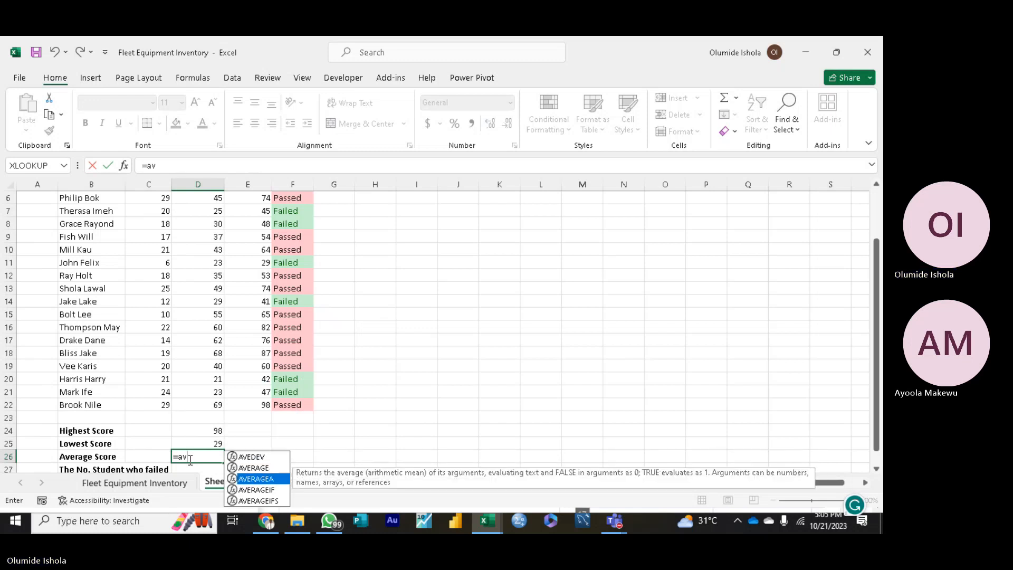
key("Up")
key("Tab")
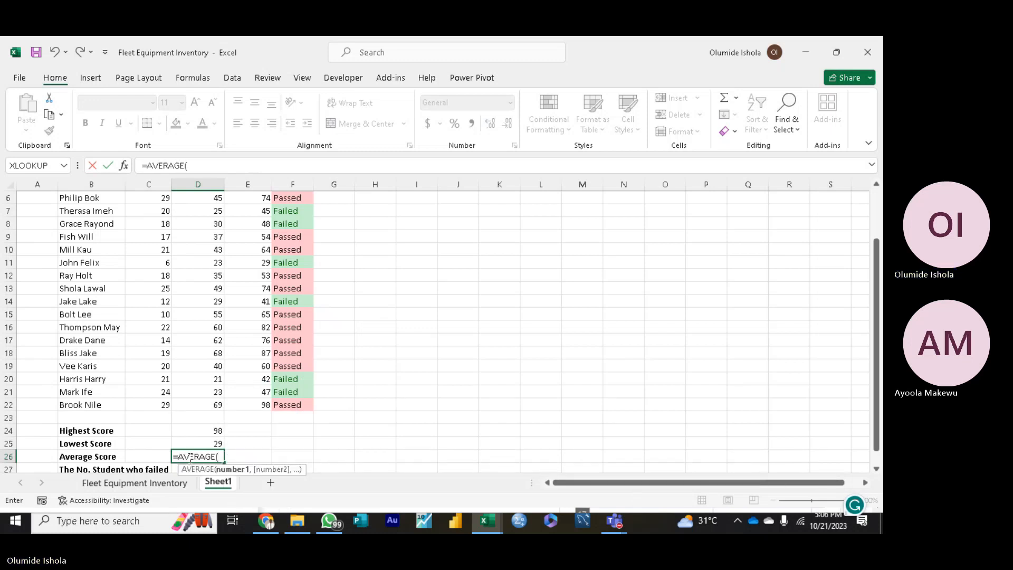
left_click(255, 407)
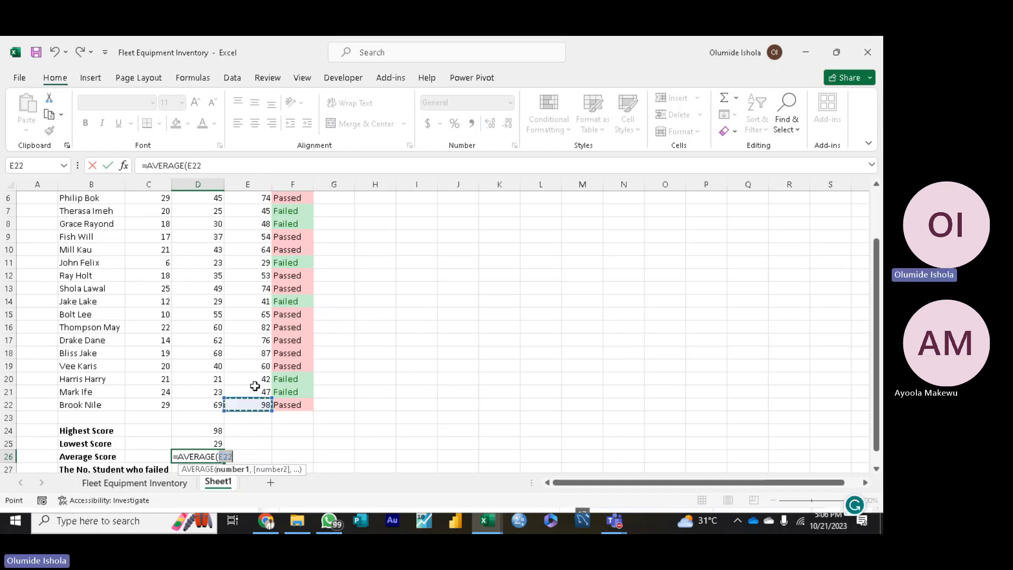
left_click_drag(255, 386, 253, 241)
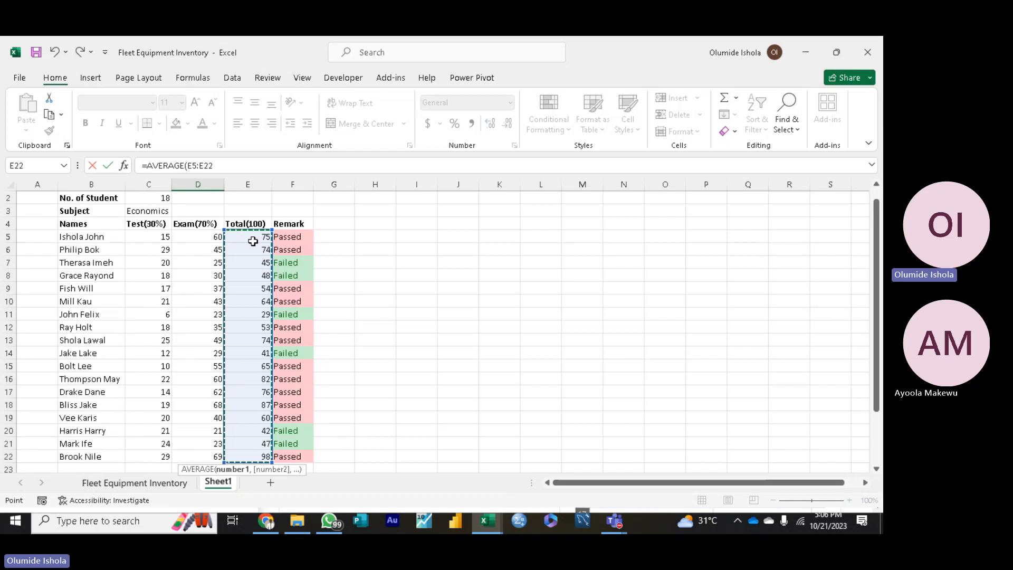
key("Return")
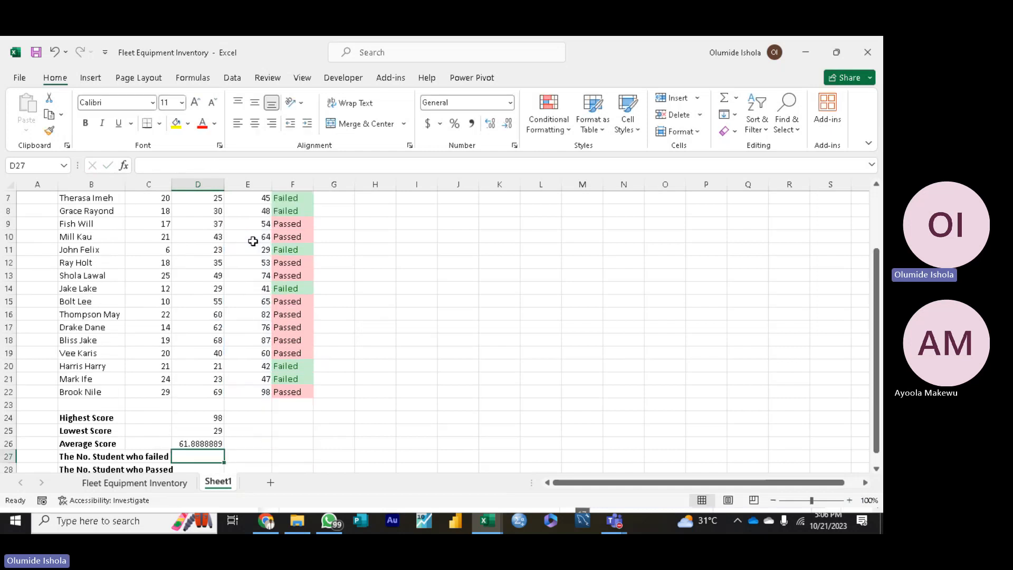
Step: Reduce the average score in D26 to two decimal places
left_click(216, 443)
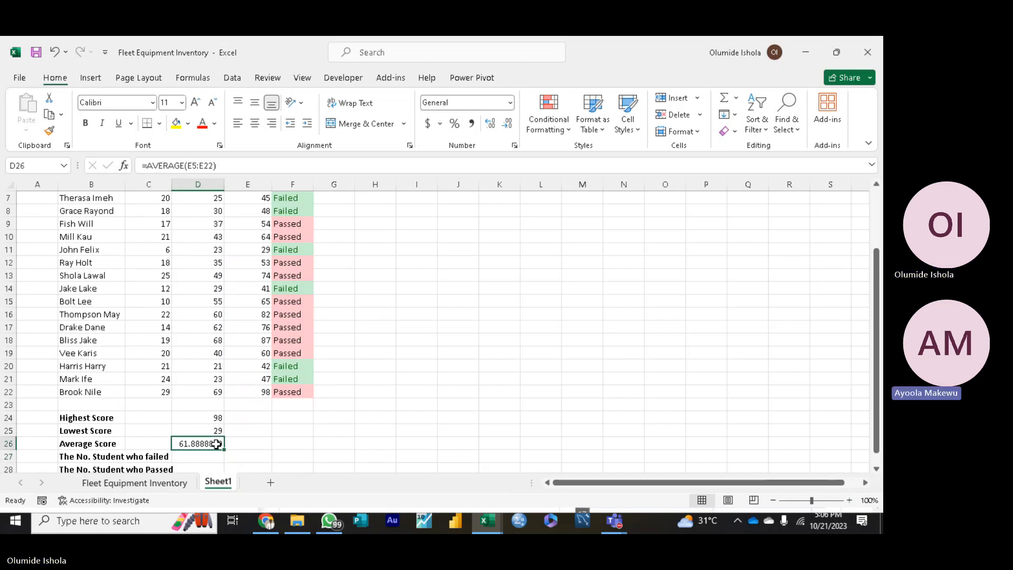
left_click(507, 124)
left_click(507, 125)
left_click(506, 124)
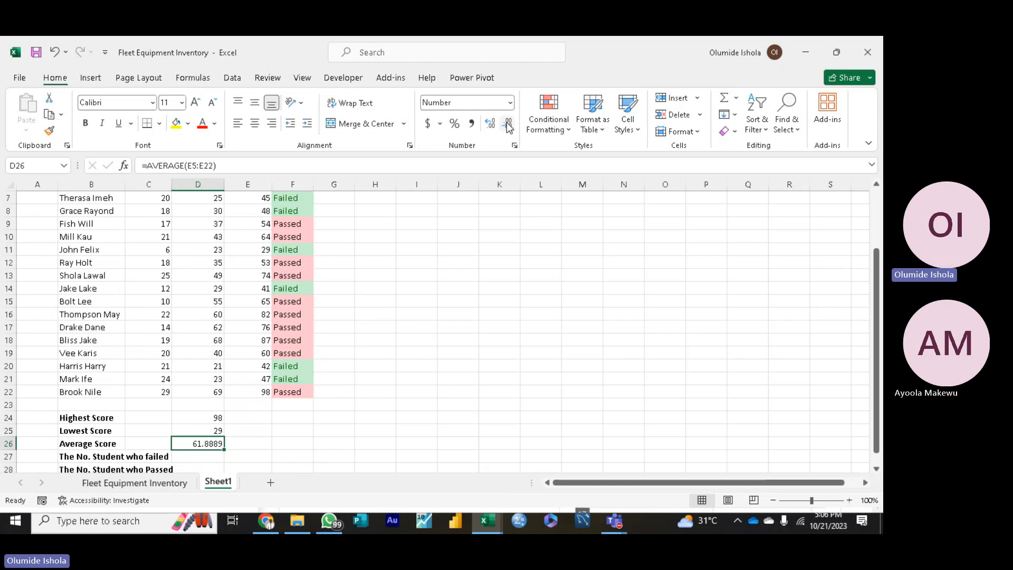
left_click(507, 124)
left_click(507, 125)
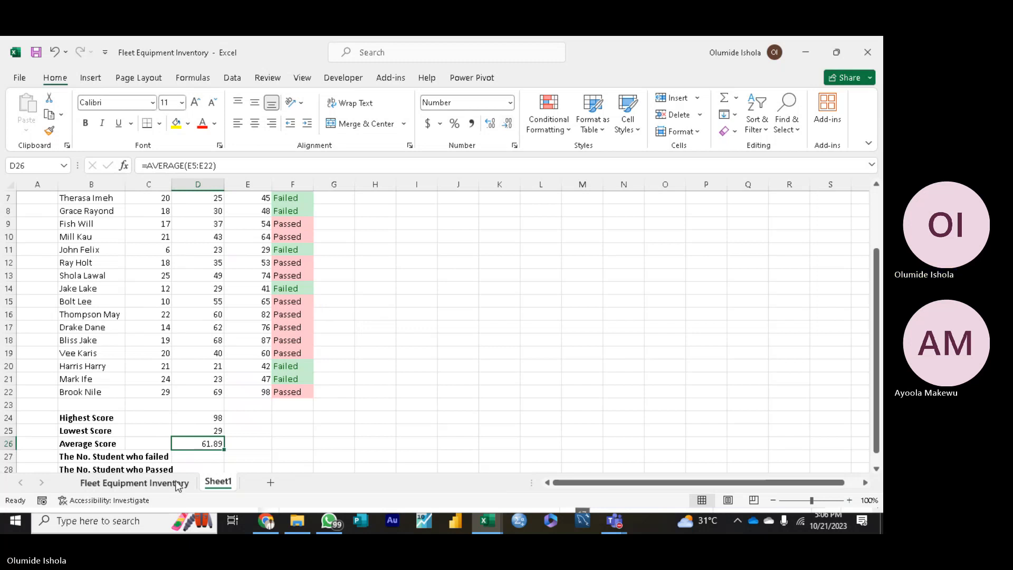
Step: Count the failed students in D27 with a COUNTA formula listing the Failed cells F21, F20, F14, F11, F8 and F7
left_click(209, 456)
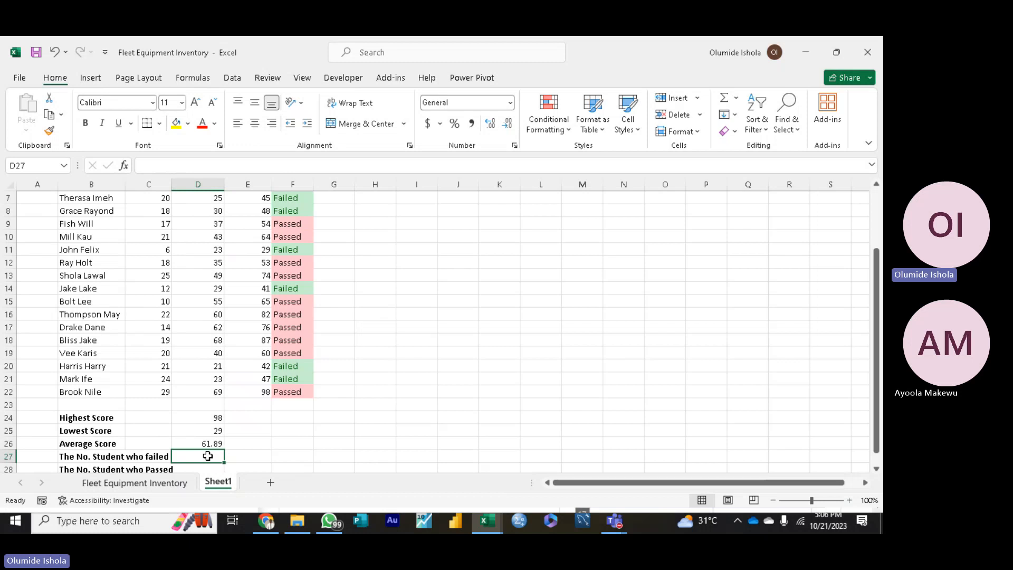
type("=")
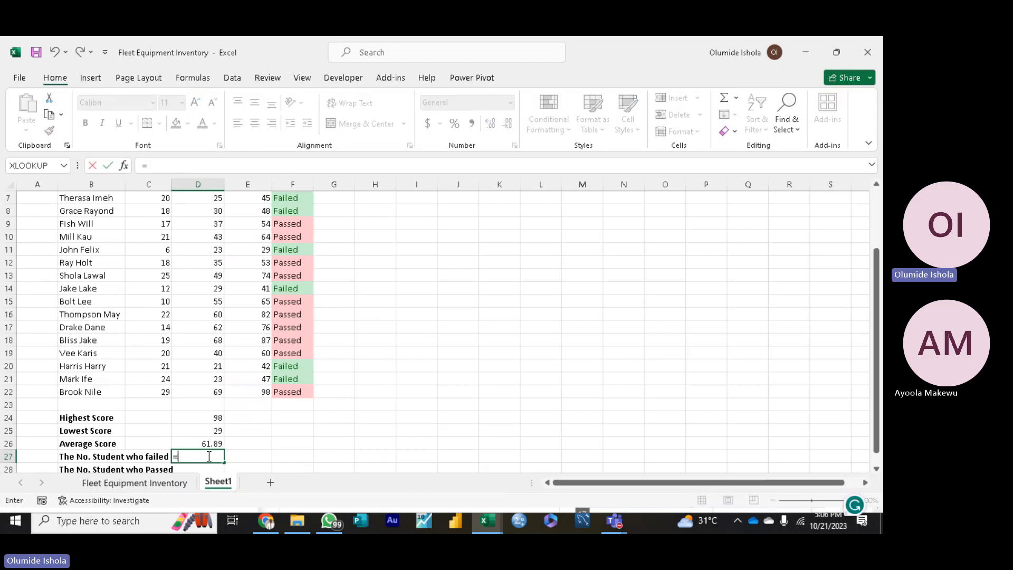
type("cou")
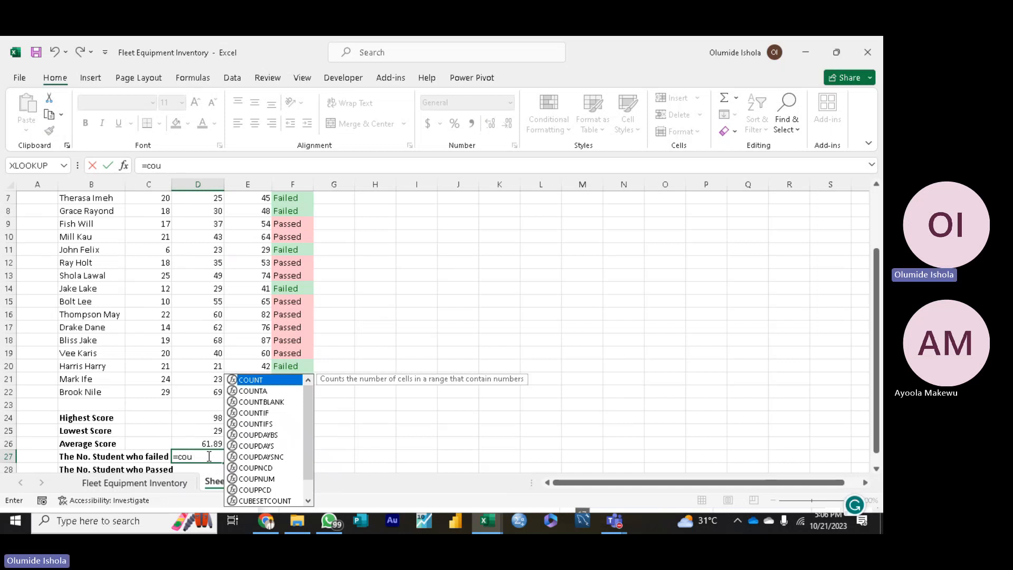
key("Down")
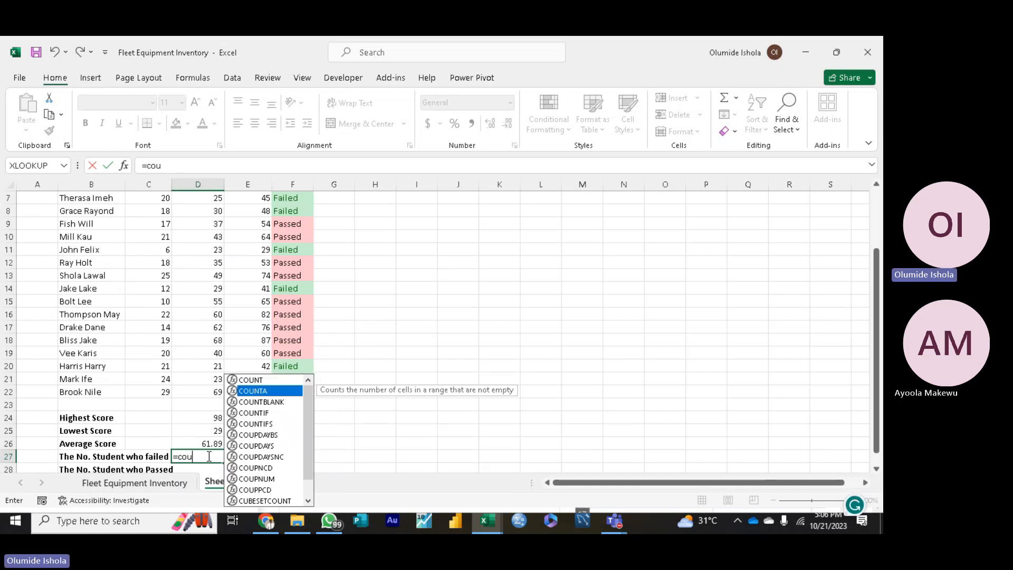
key("Tab")
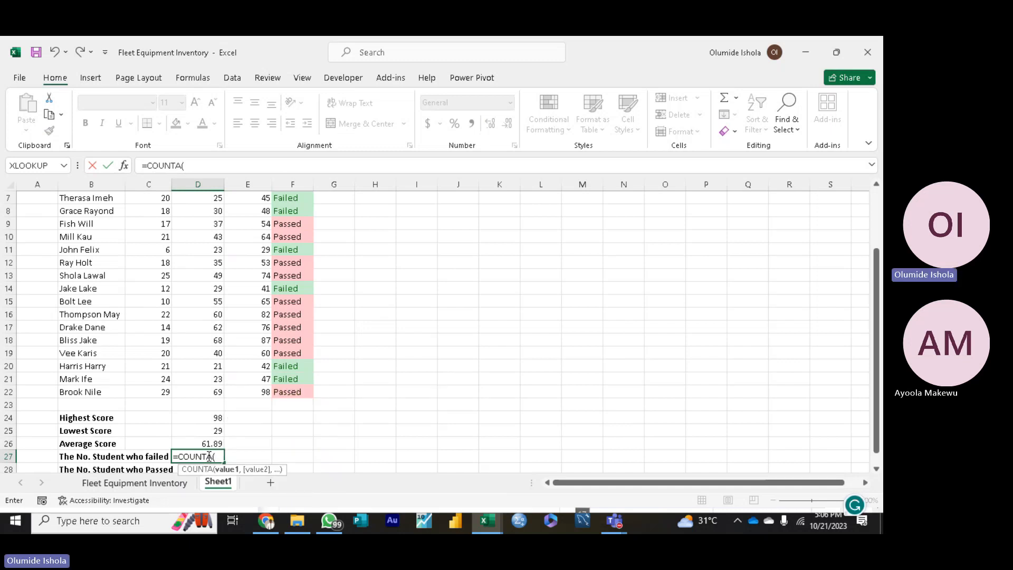
left_click(301, 380)
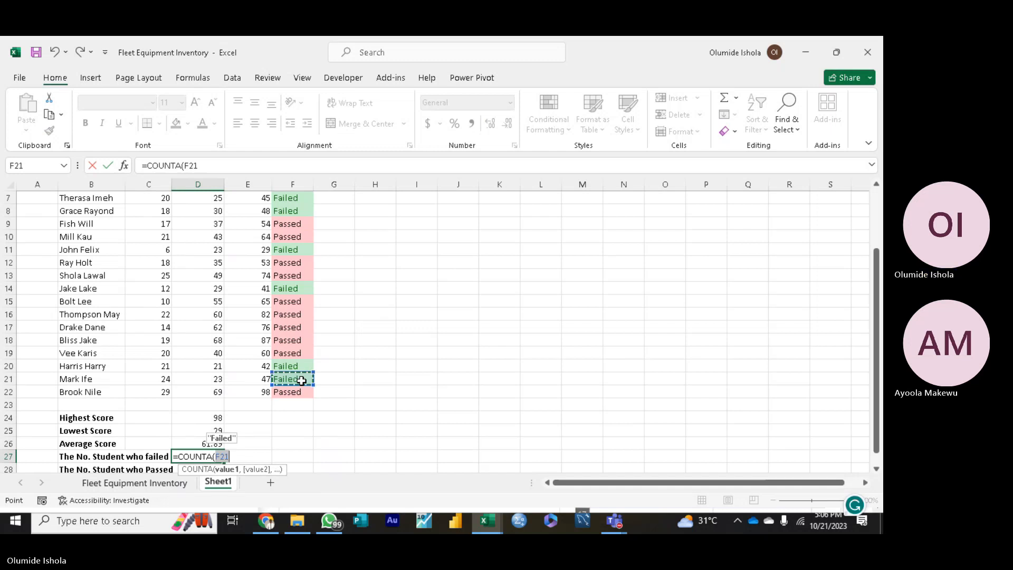
type(",")
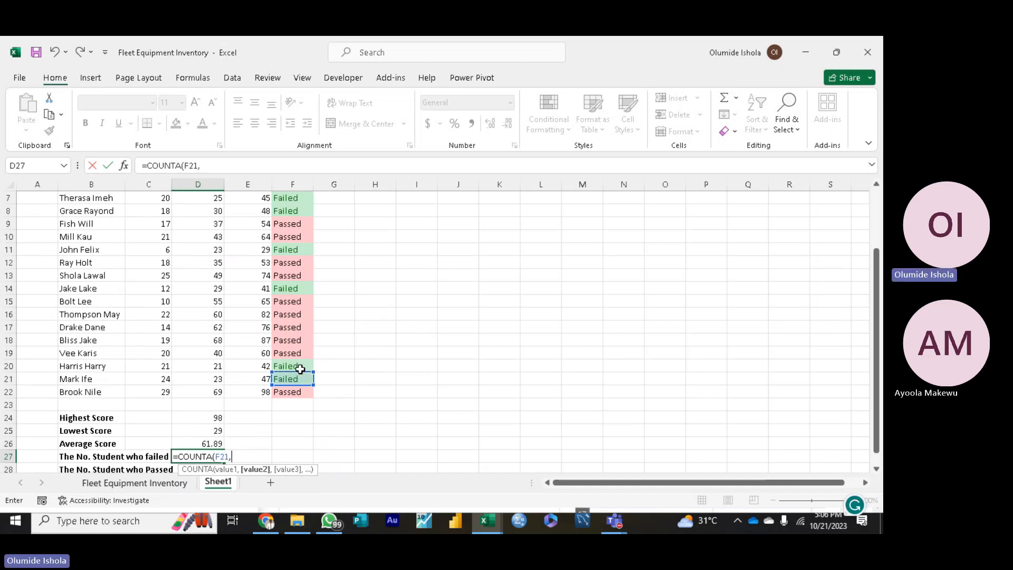
left_click(297, 366)
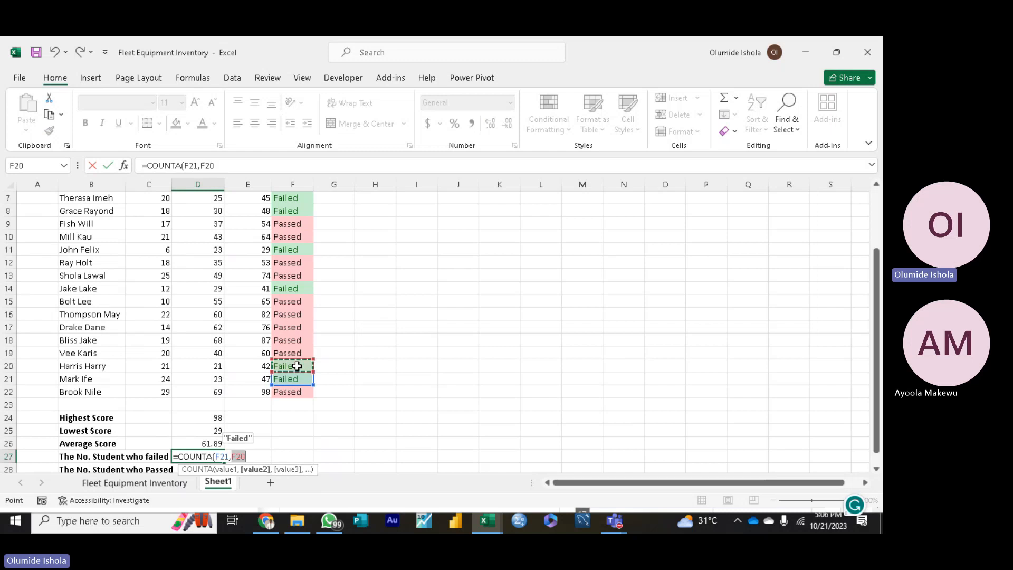
type(",")
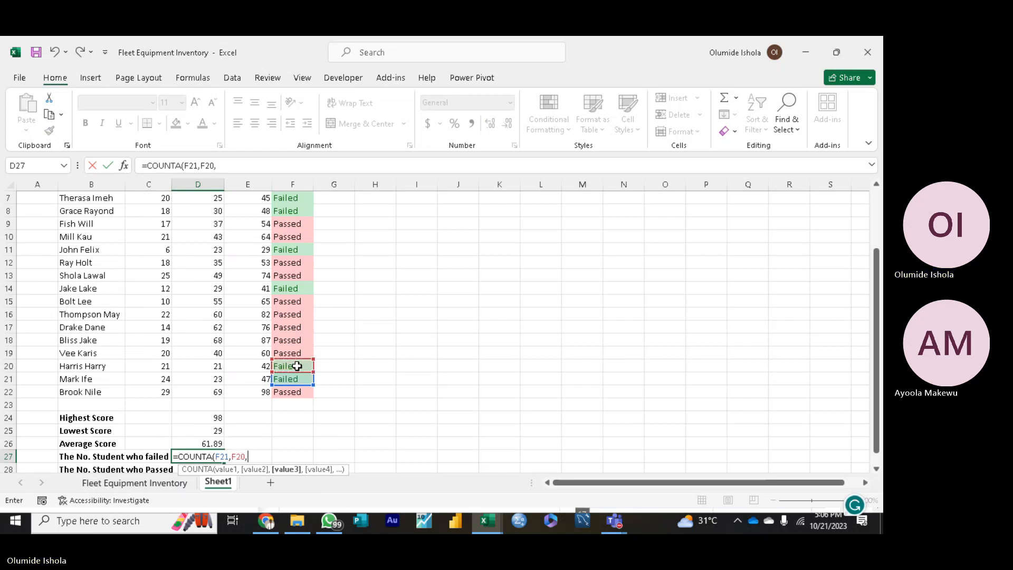
left_click(304, 288)
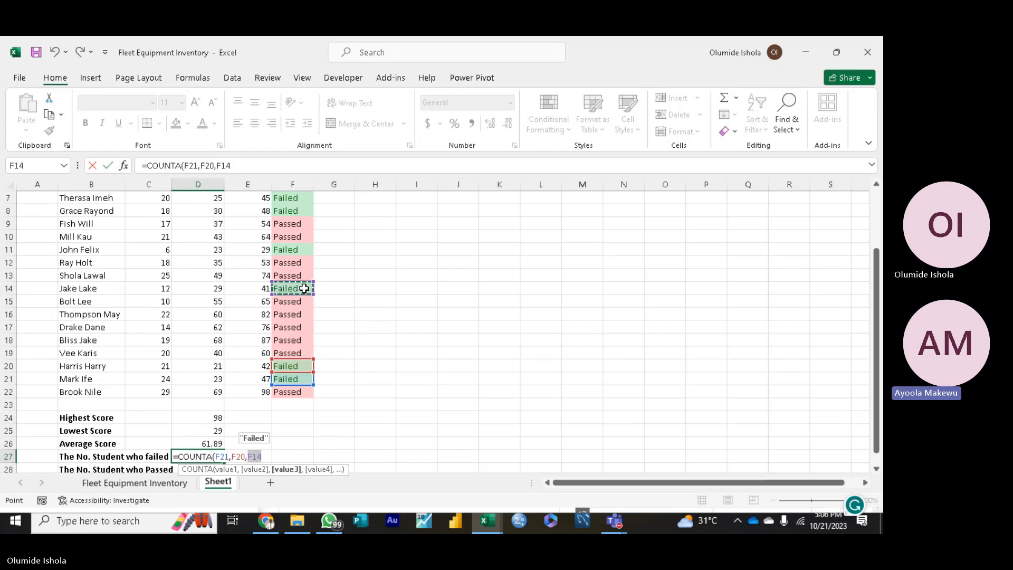
type(",")
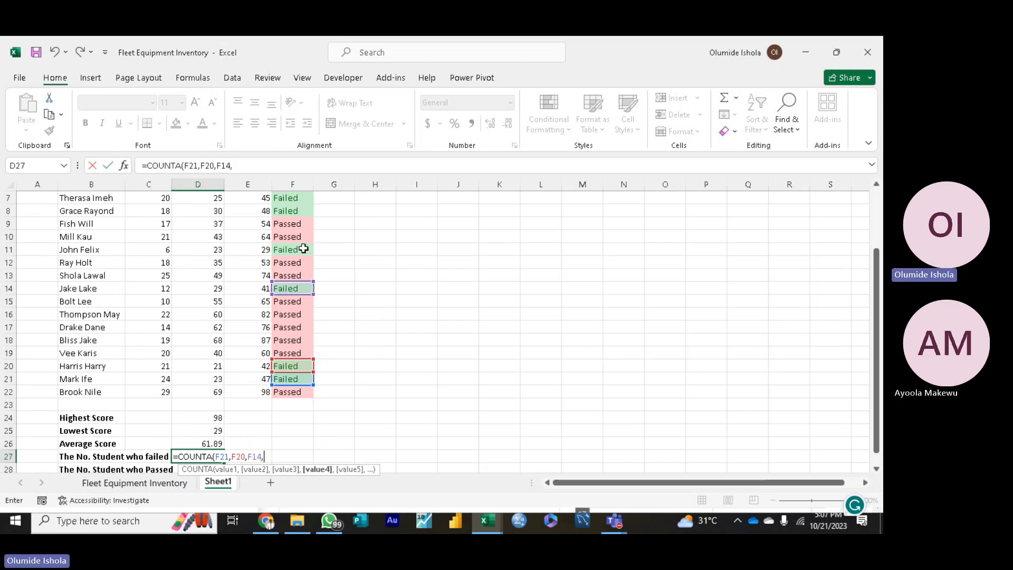
left_click(304, 249)
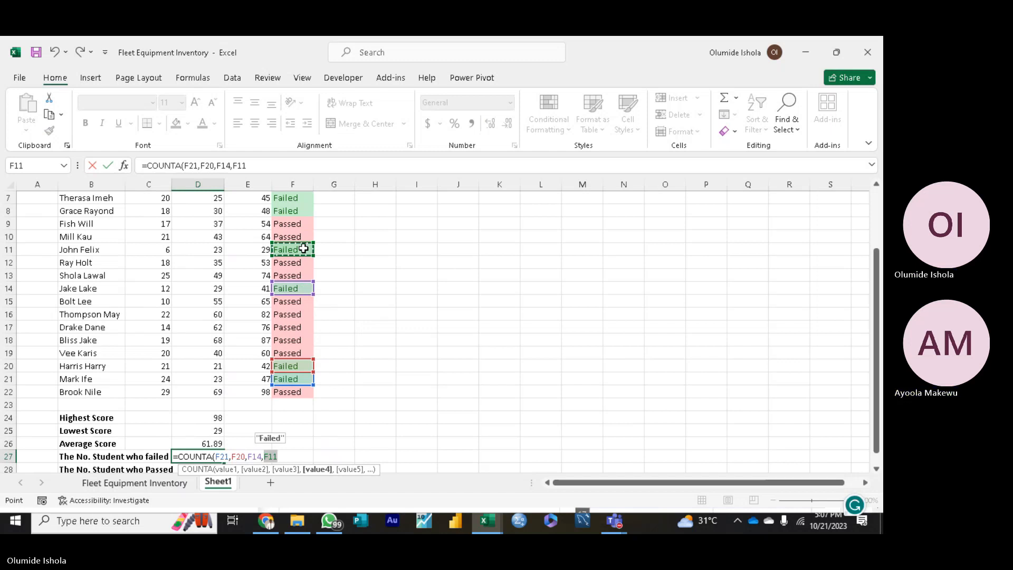
type(",")
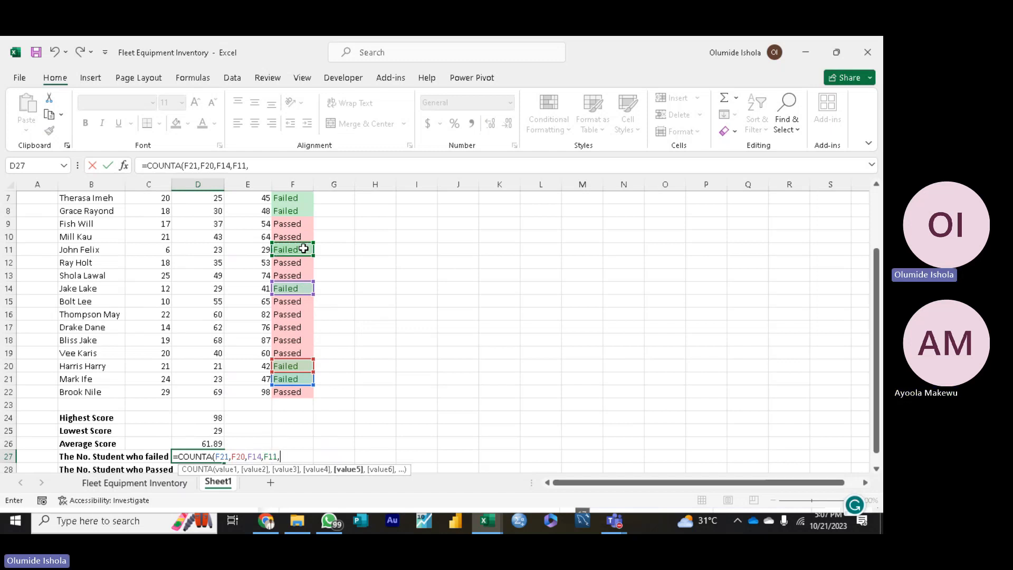
left_click(301, 212)
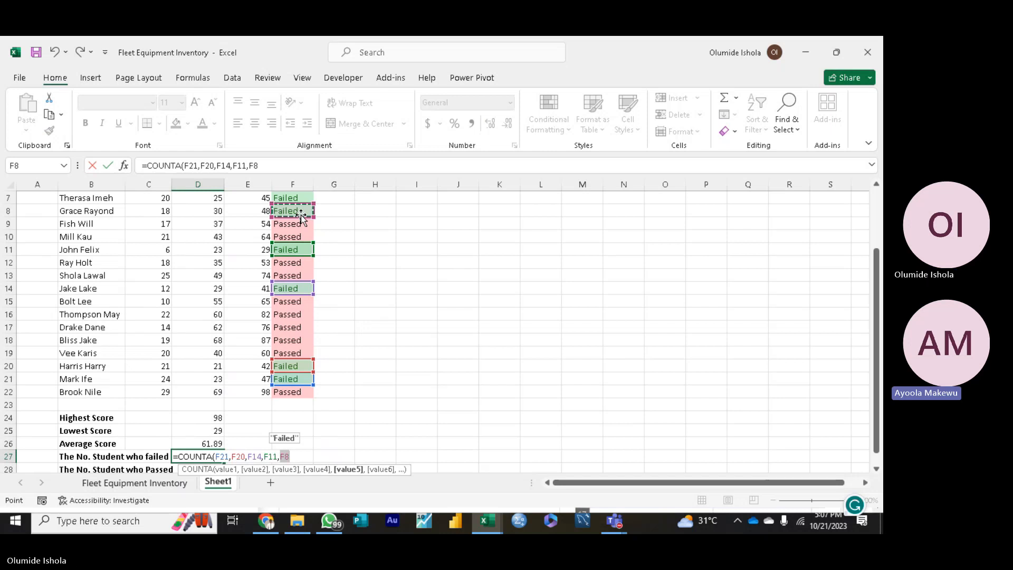
type(",")
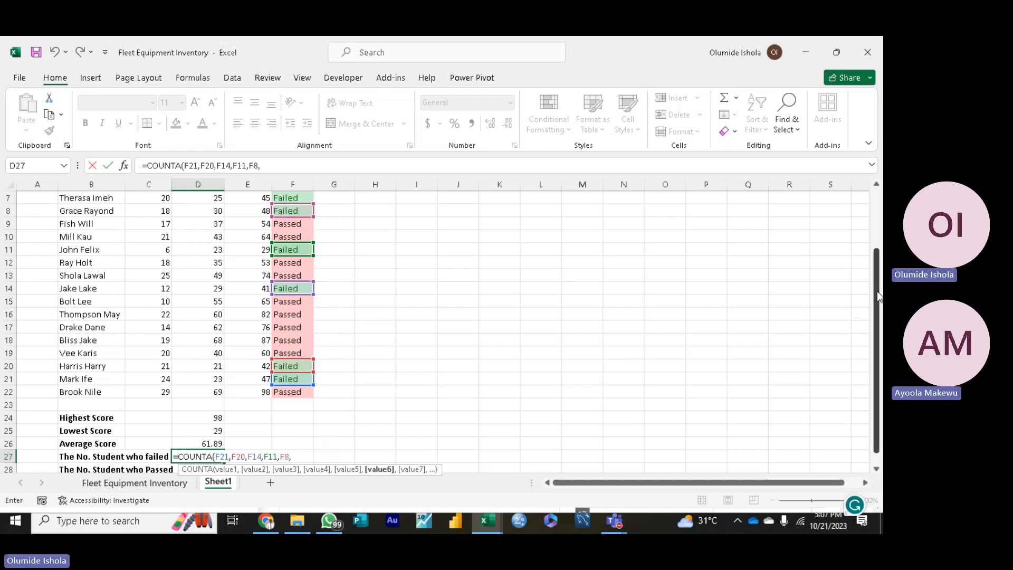
left_click_drag(877, 290, 871, 244)
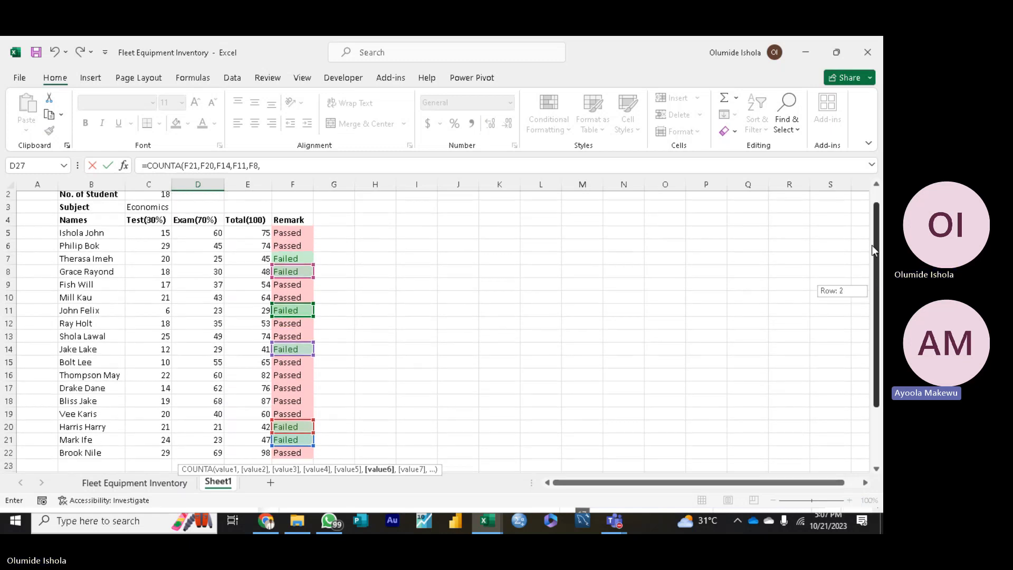
left_click(304, 258)
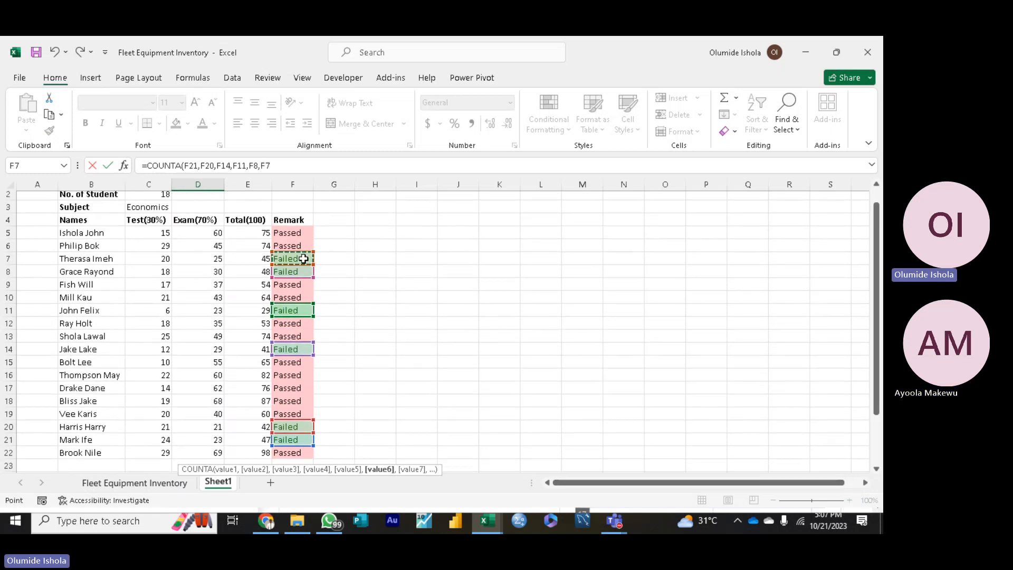
type(",")
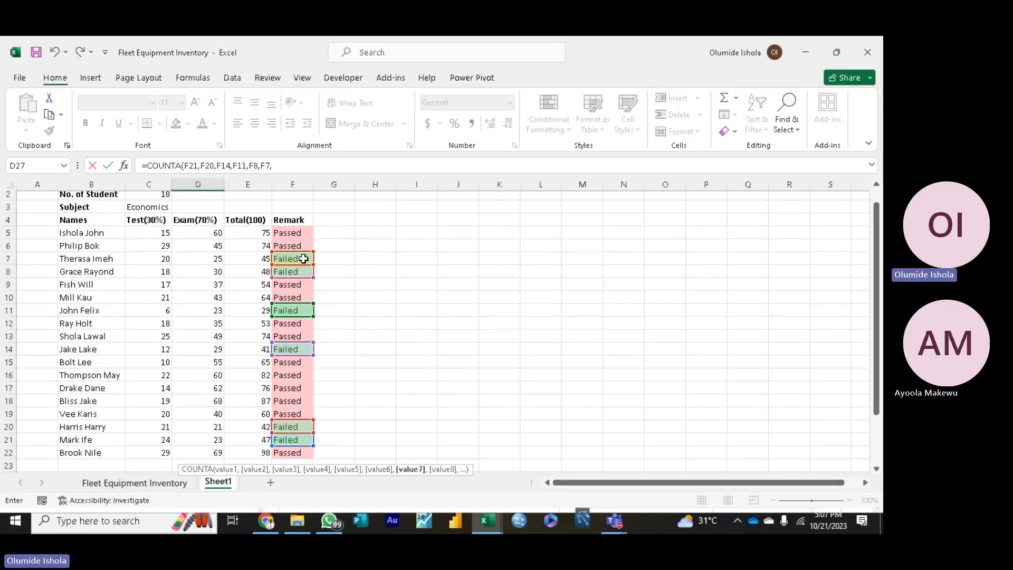
type(")")
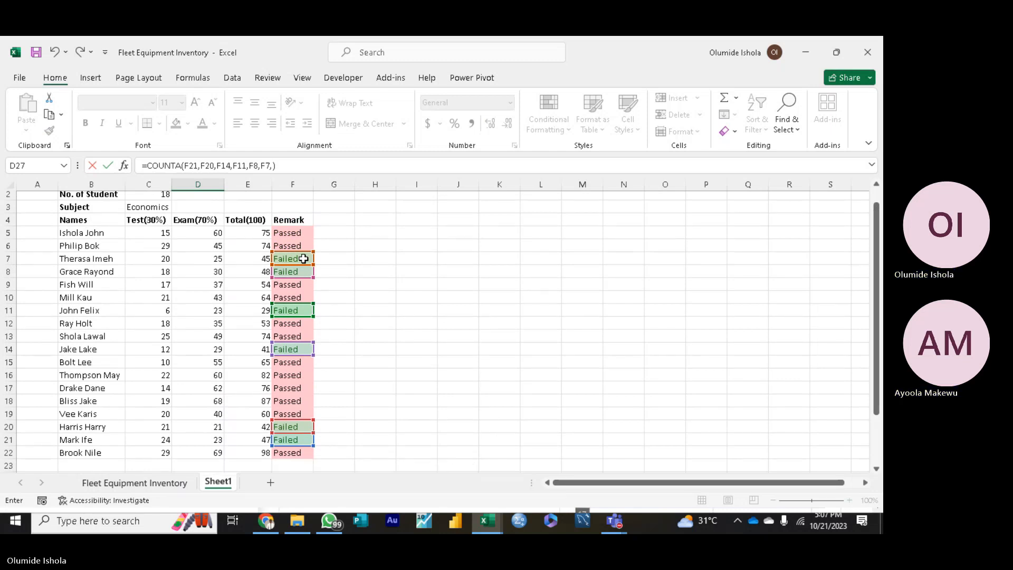
key("Return")
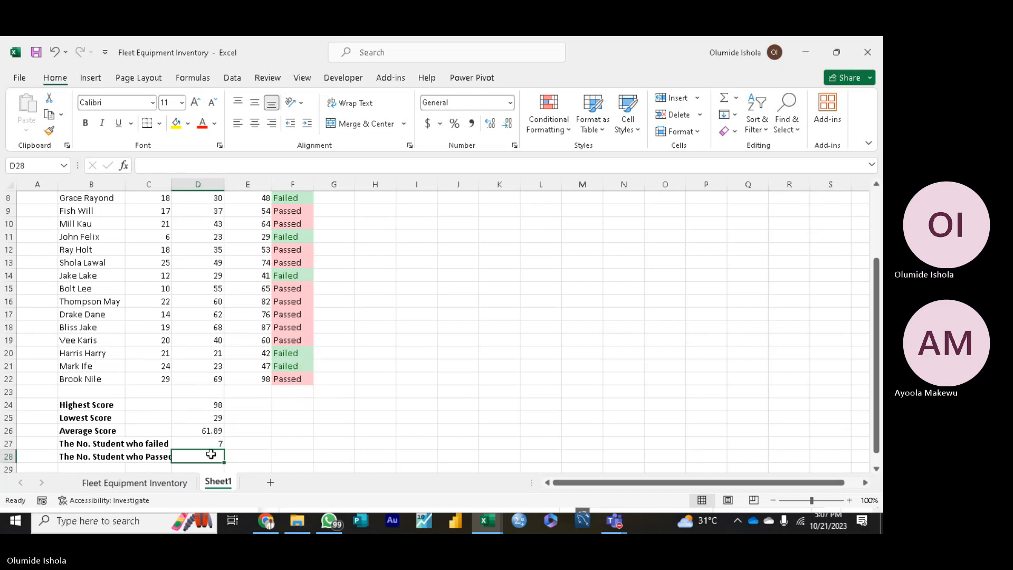
type("=")
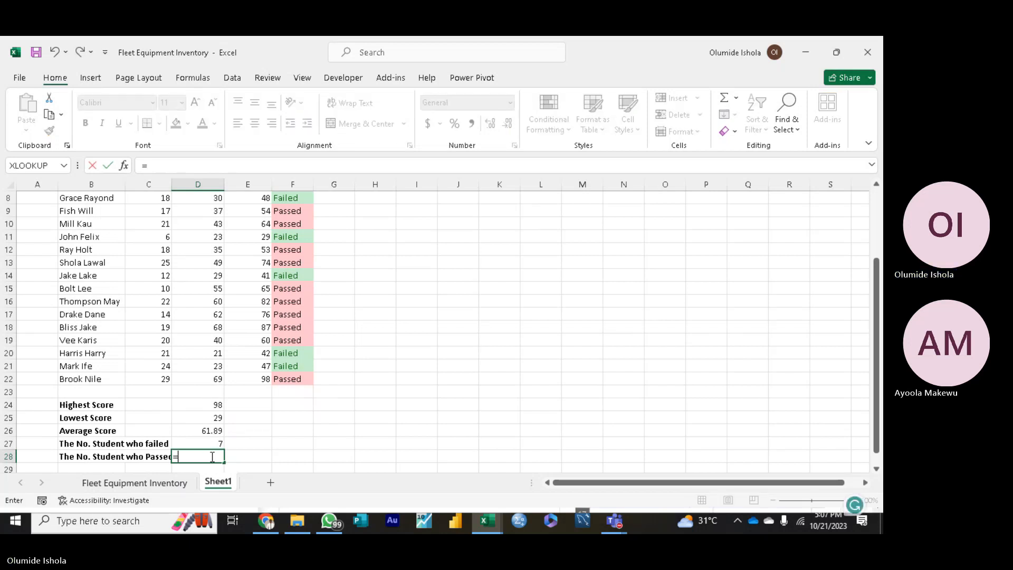
type("cou")
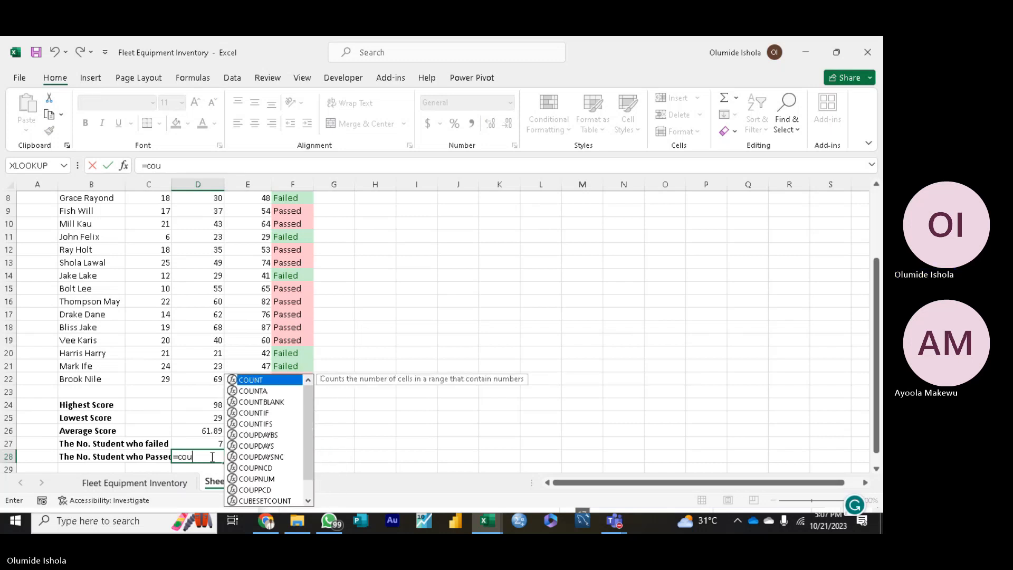
key("Down")
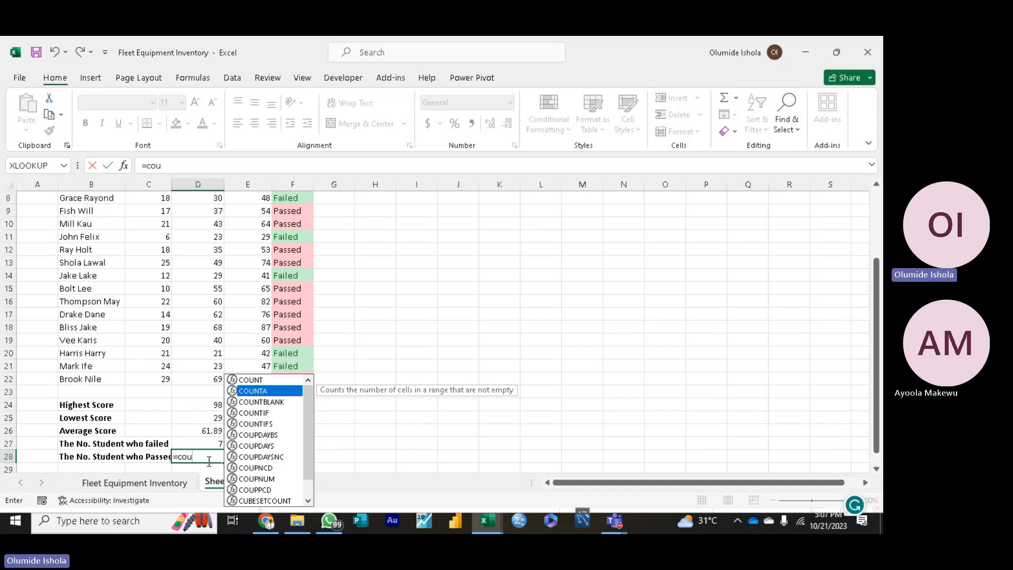
left_click(206, 446)
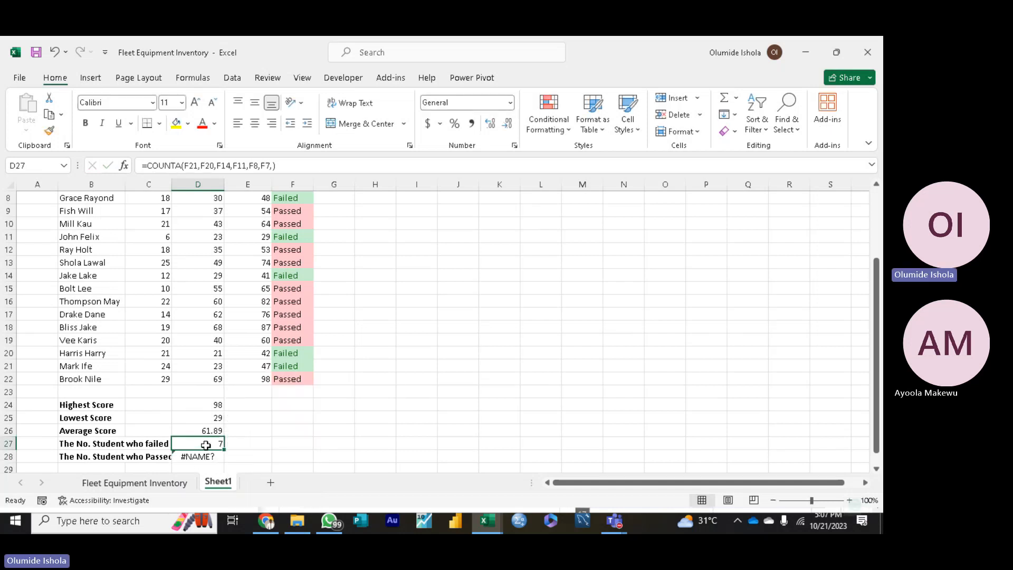
left_click(209, 457)
key("BackSpace")
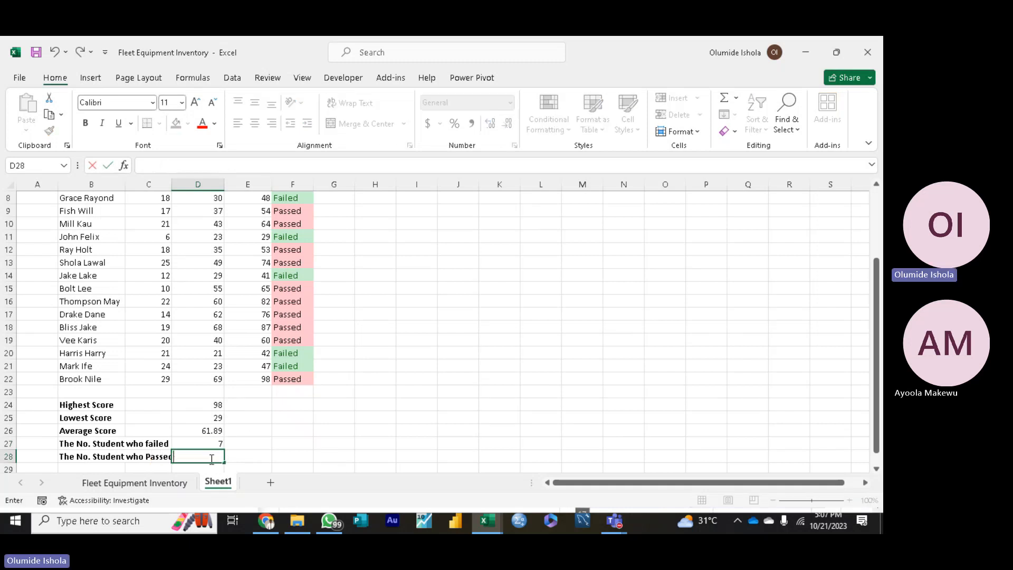
Step: Clear the COUNTA formula from the failed-student count cell D27
left_click(210, 444)
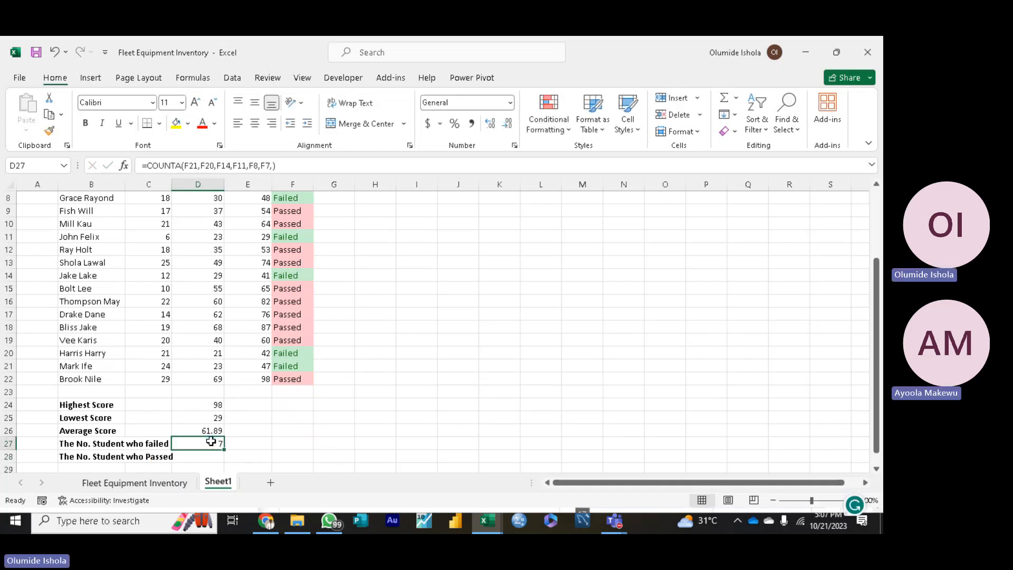
double_click(210, 442)
key("BackSpace")
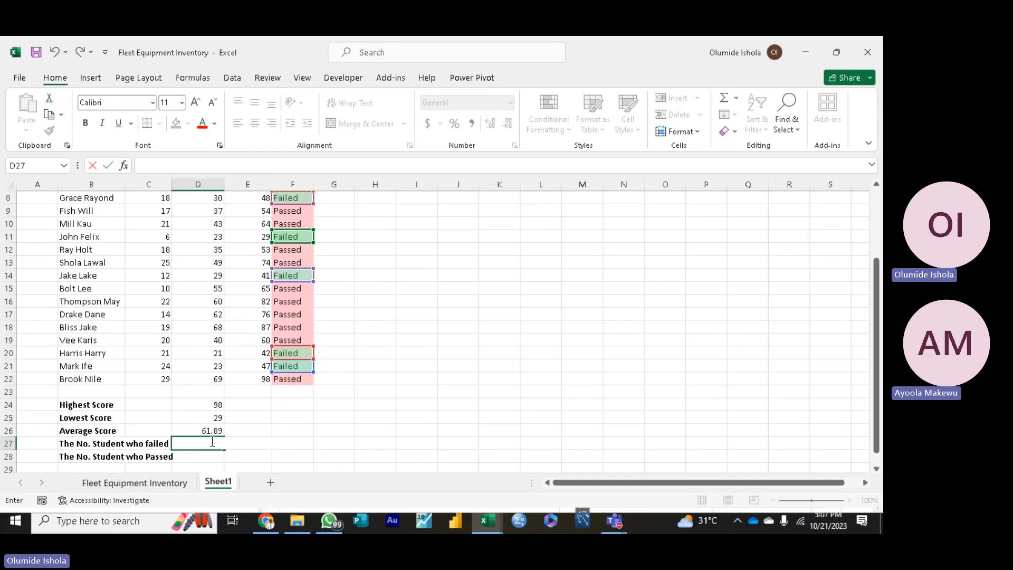
left_click(210, 456)
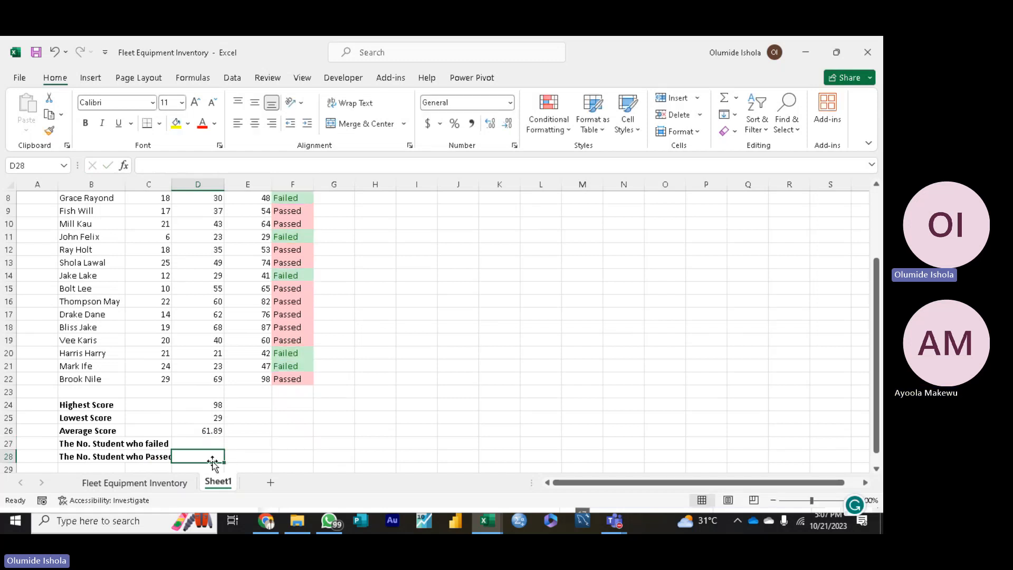
left_click(206, 443)
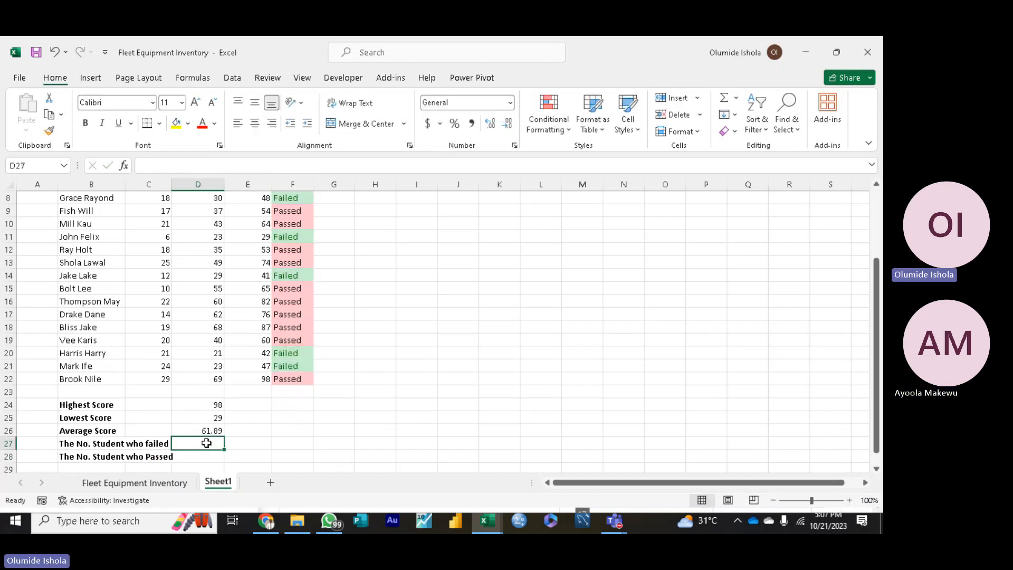
type("=cou")
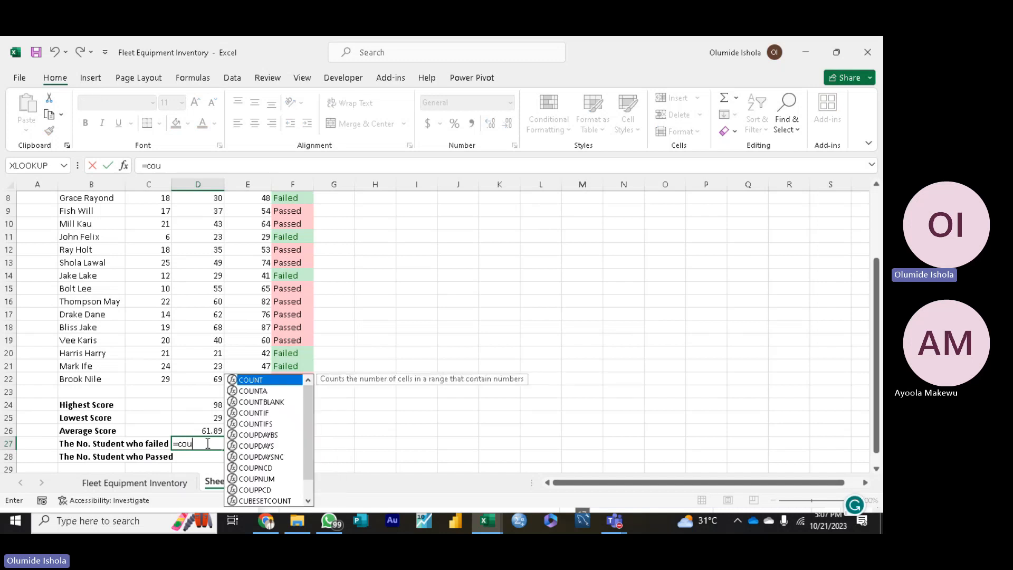
key("Down")
key("Down")
key("Down")
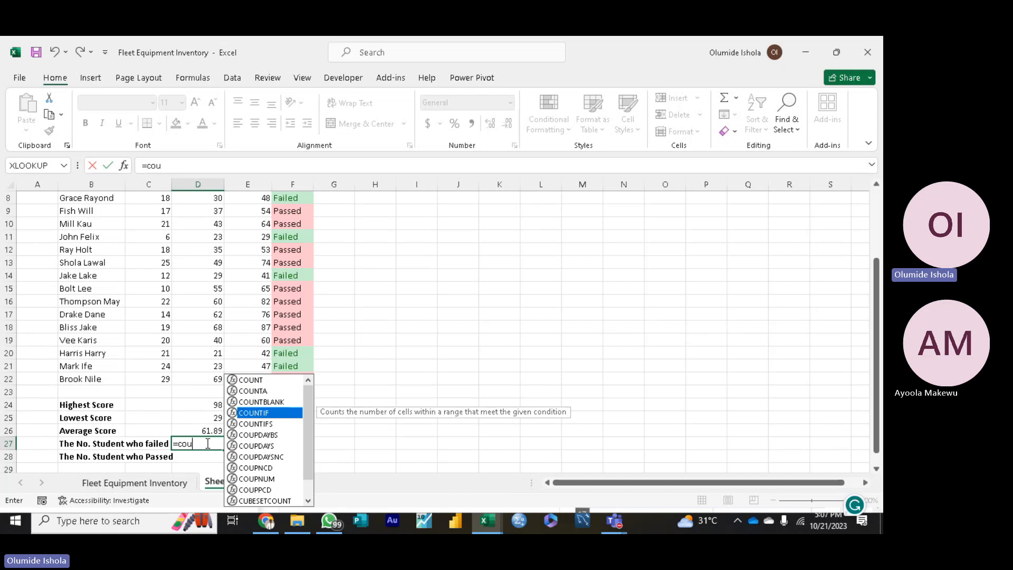
key("Return")
left_click(205, 443)
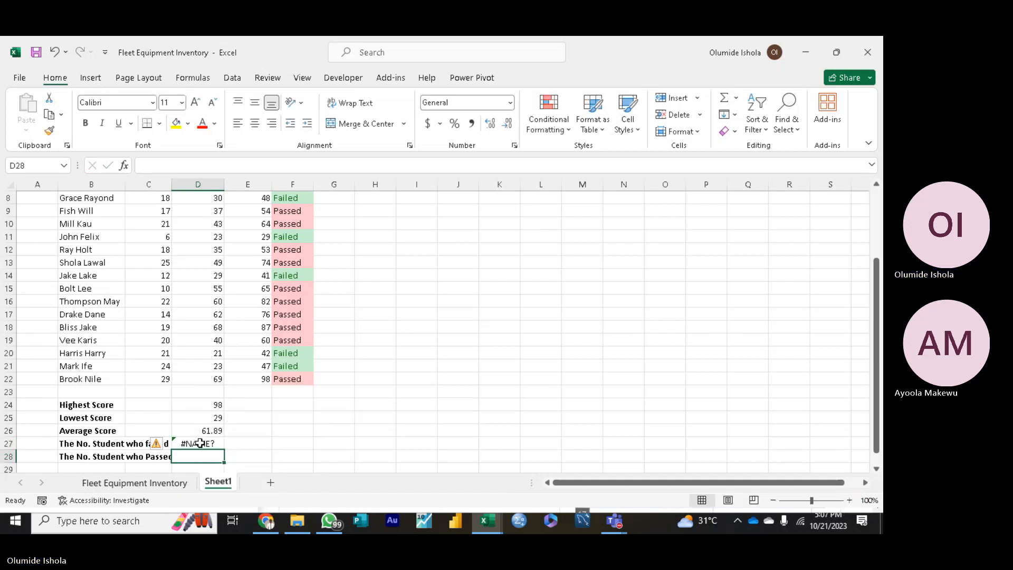
key("BackSpace")
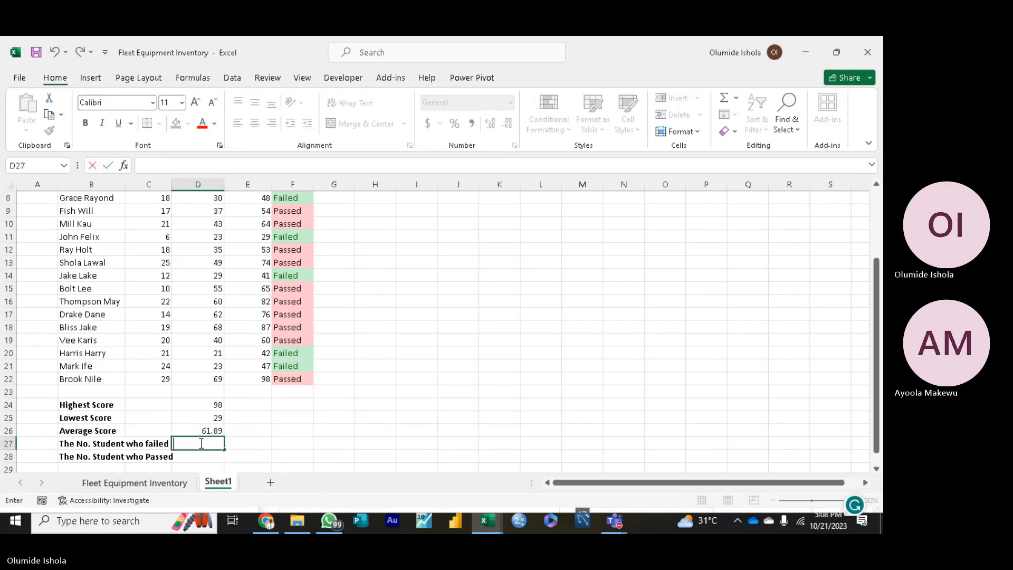
left_click(198, 453)
Step: Count the failed students in D27 with a COUNTIF formula over the remarks in F5:F22, using "Failed" as the criterion
left_click(199, 446)
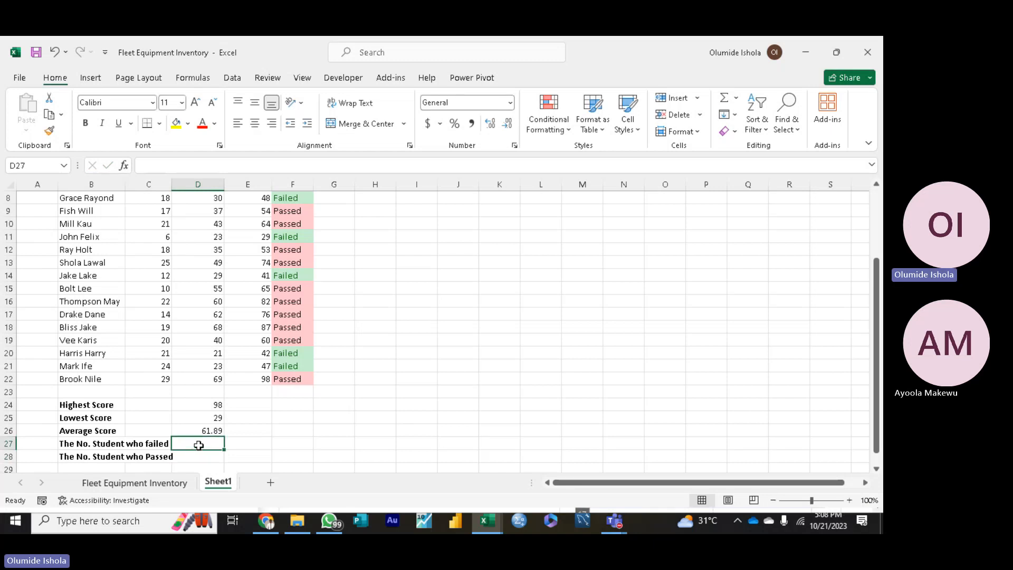
type("=co")
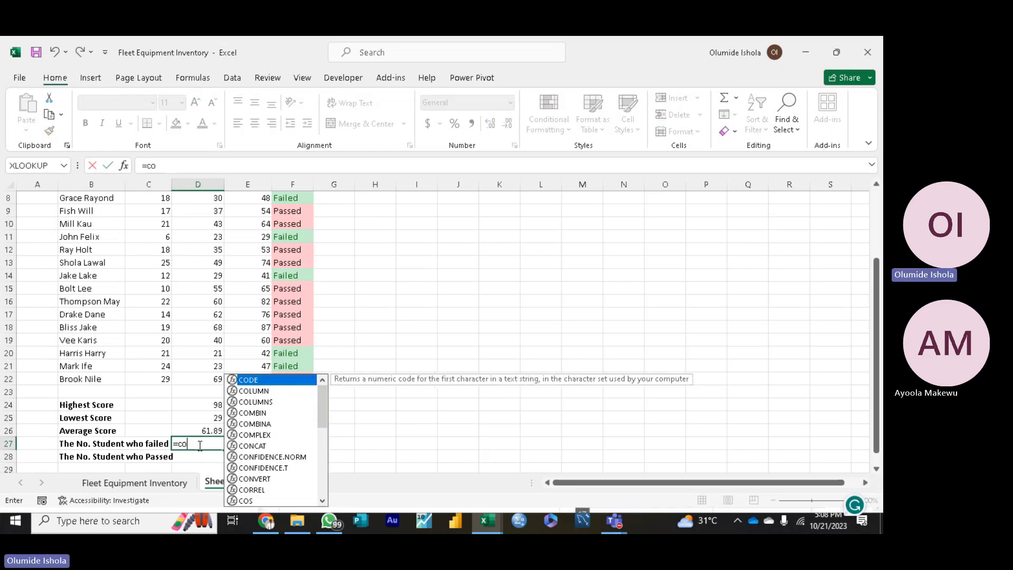
key("Down")
key("Down")
key("Down")
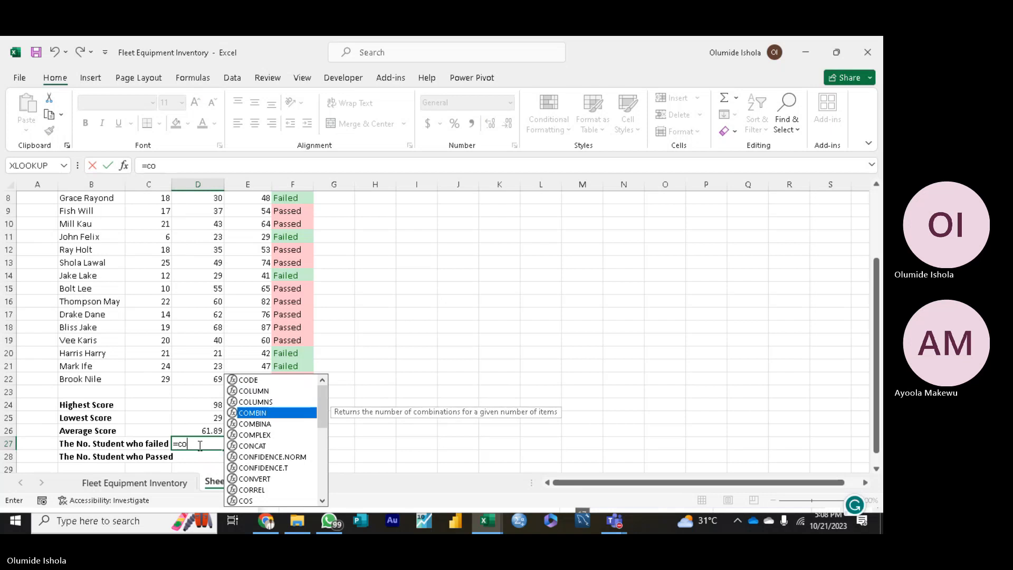
type("o")
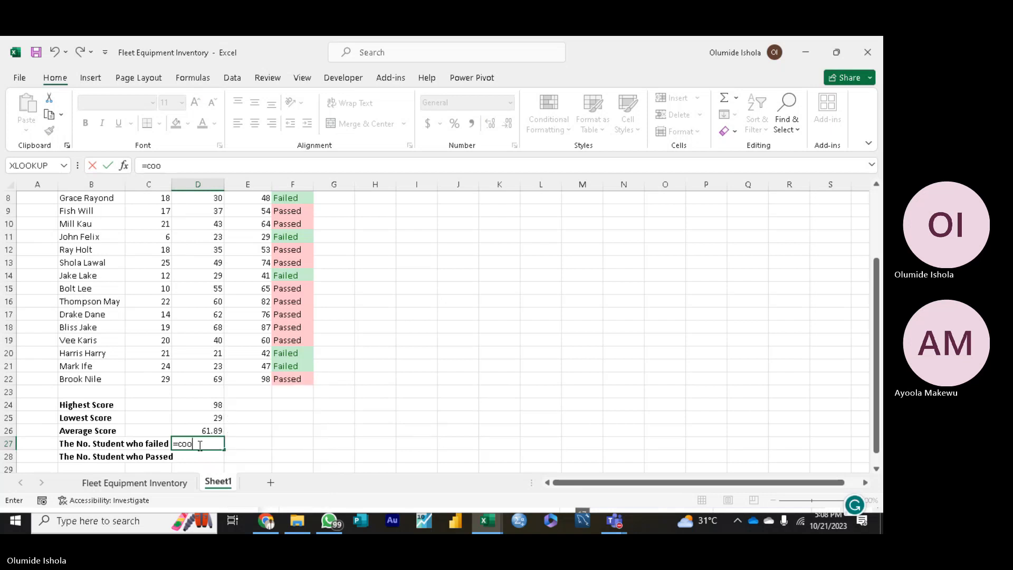
key("BackSpace")
type("unt")
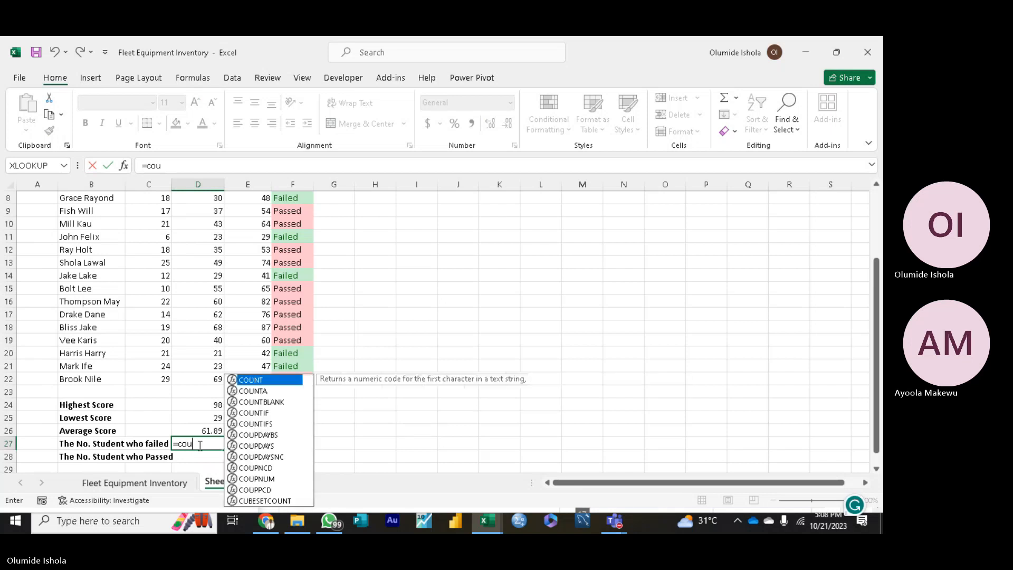
key("Down")
key("Down")
key("Down")
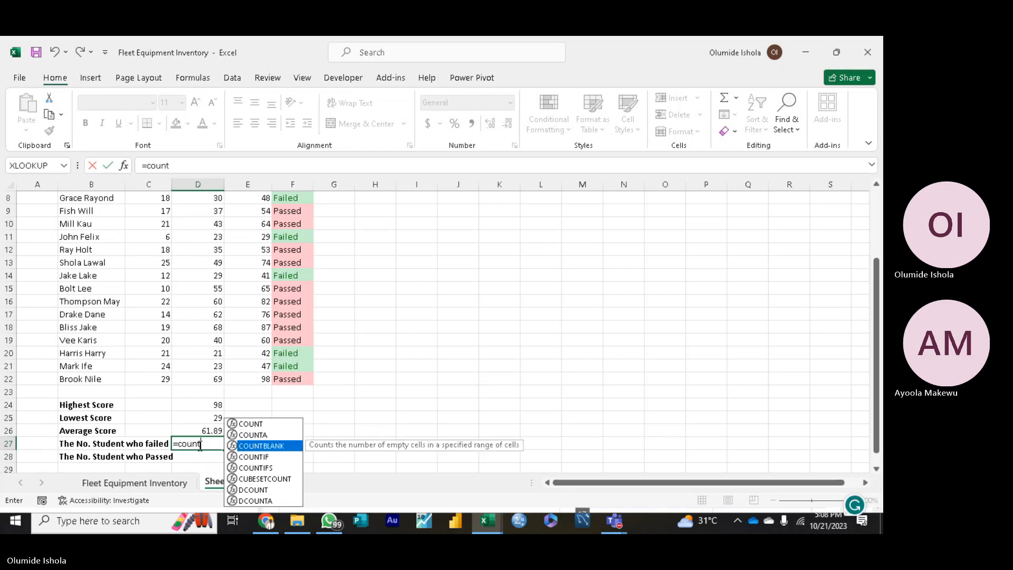
key("Tab")
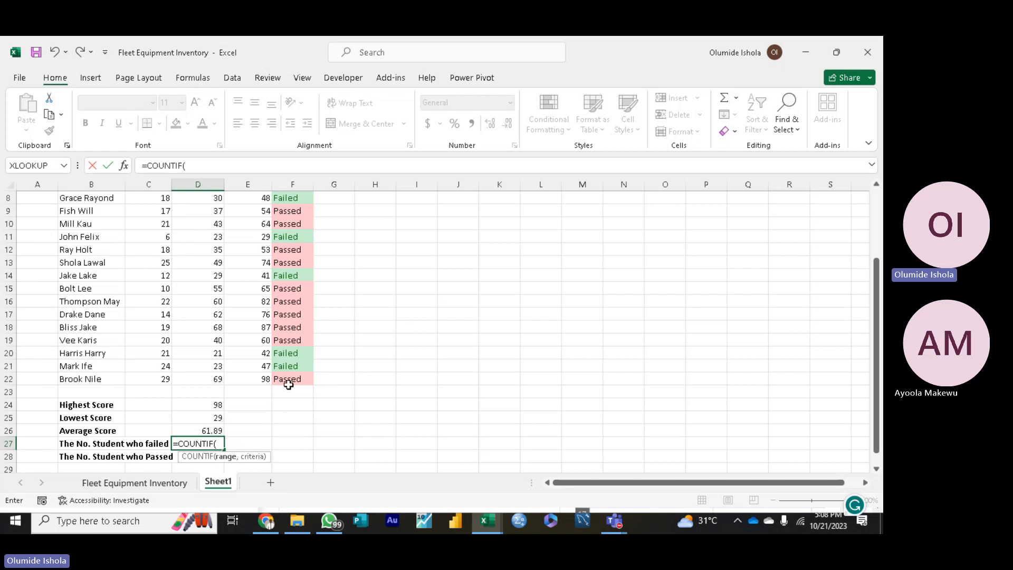
left_click_drag(289, 379, 291, 249)
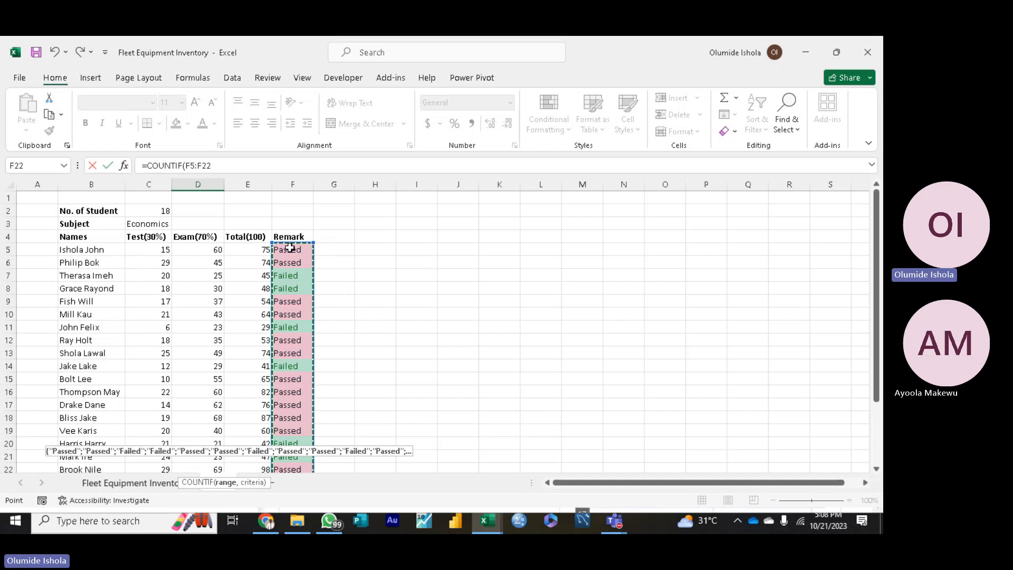
type(",")
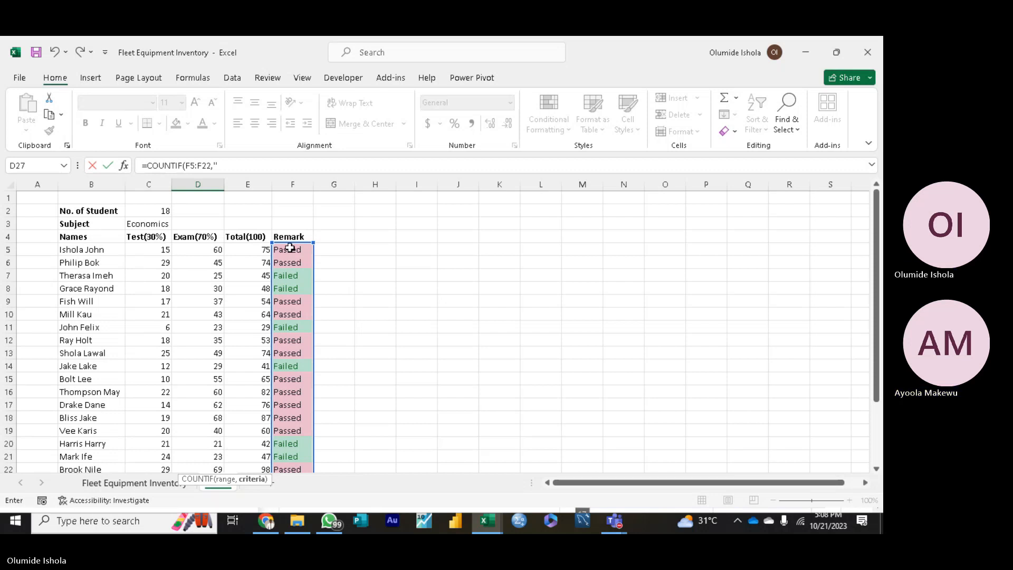
type("F")
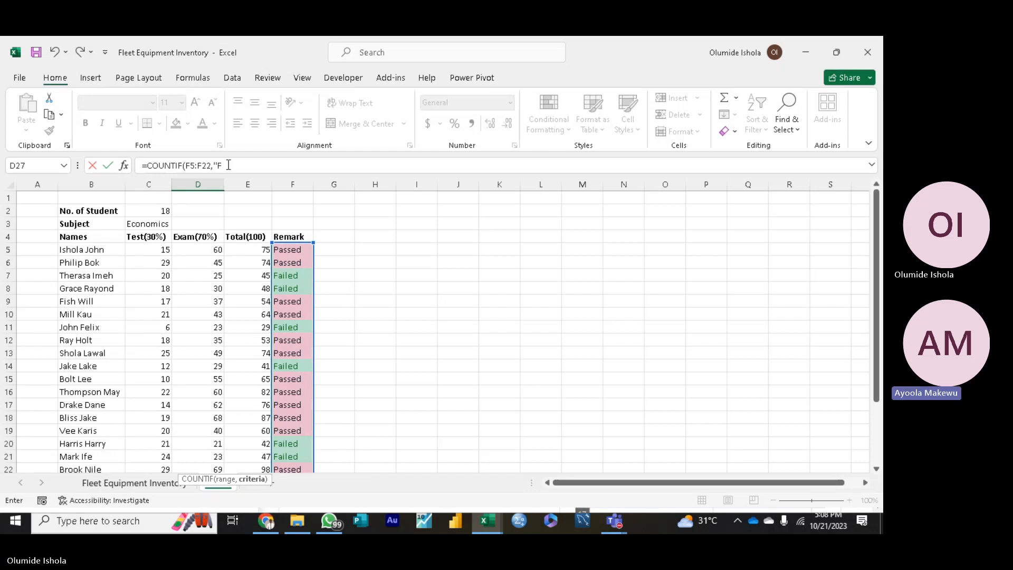
type("ai")
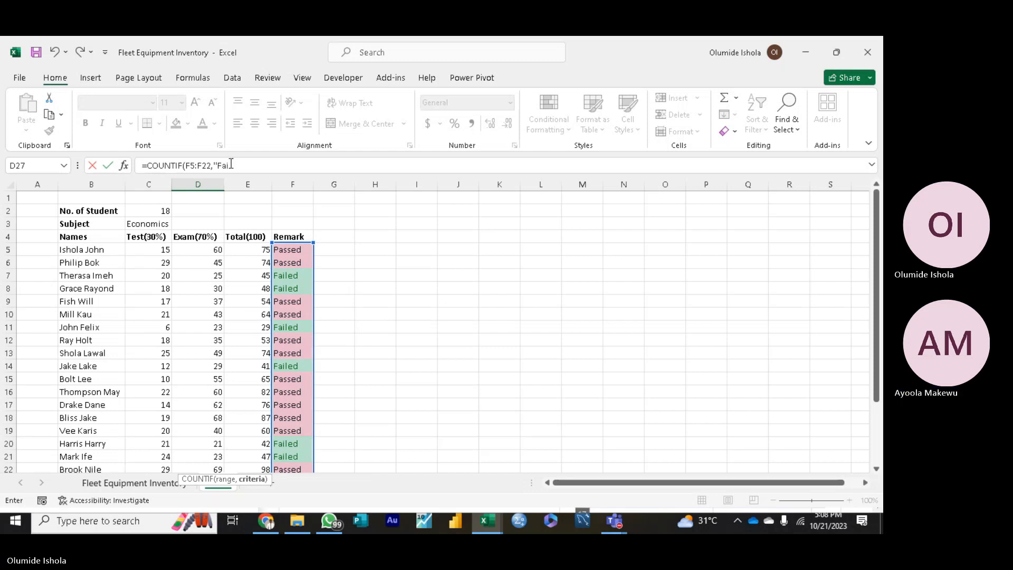
type("led")
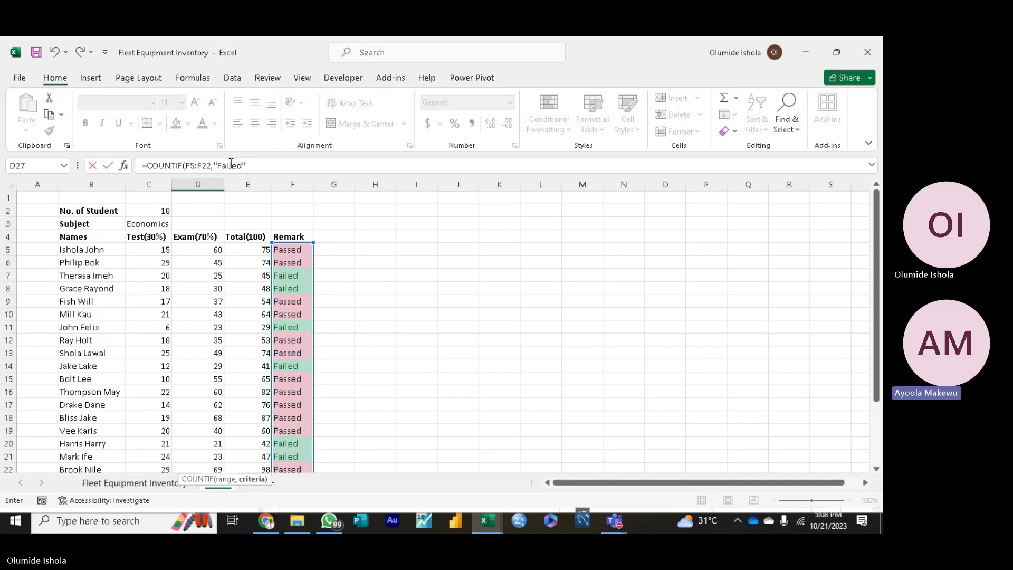
type("\")")
key("Return")
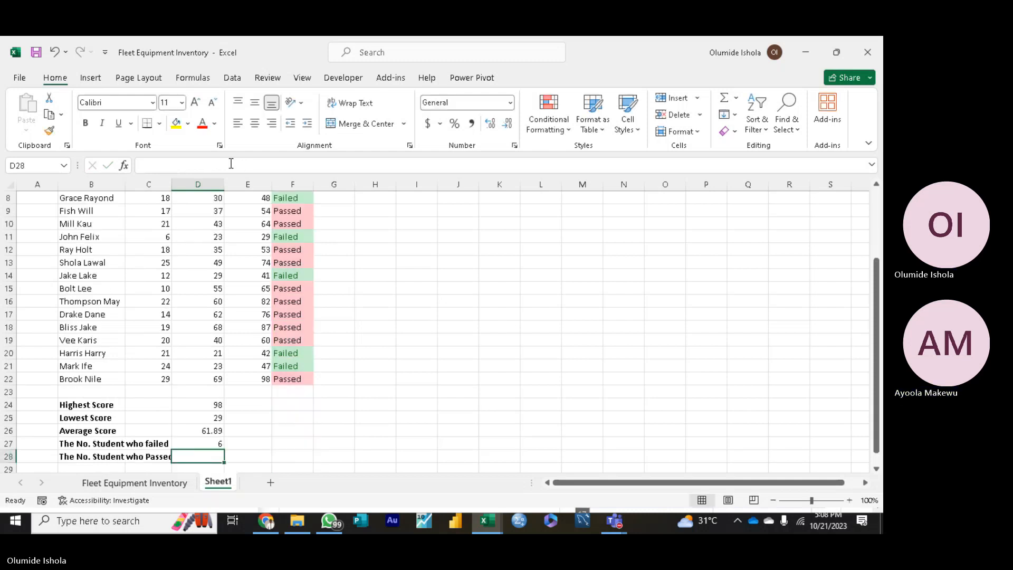
Step: Clear the COUNTIF formula from the failed-student count cell D27
left_click(205, 444)
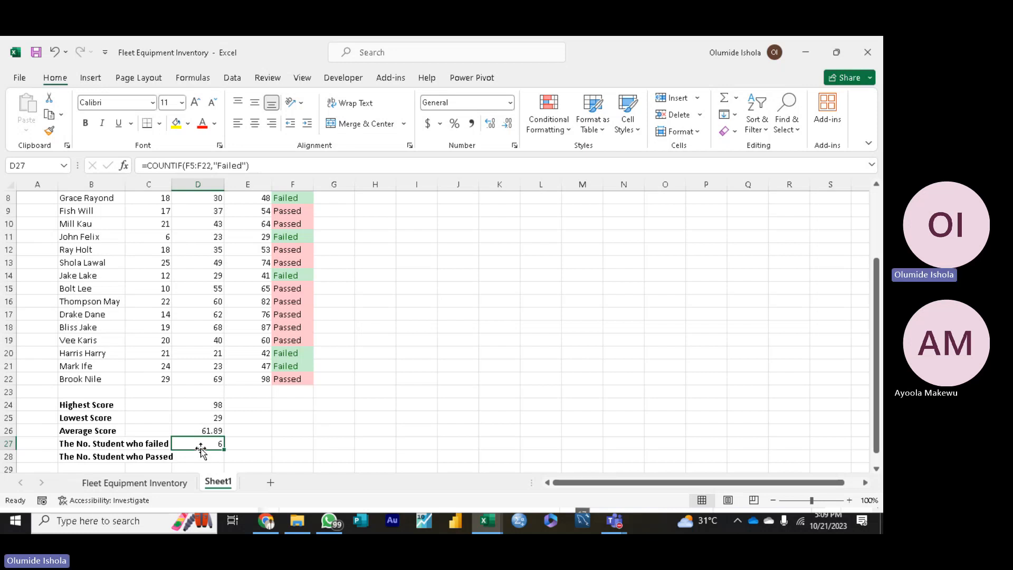
key("BackSpace")
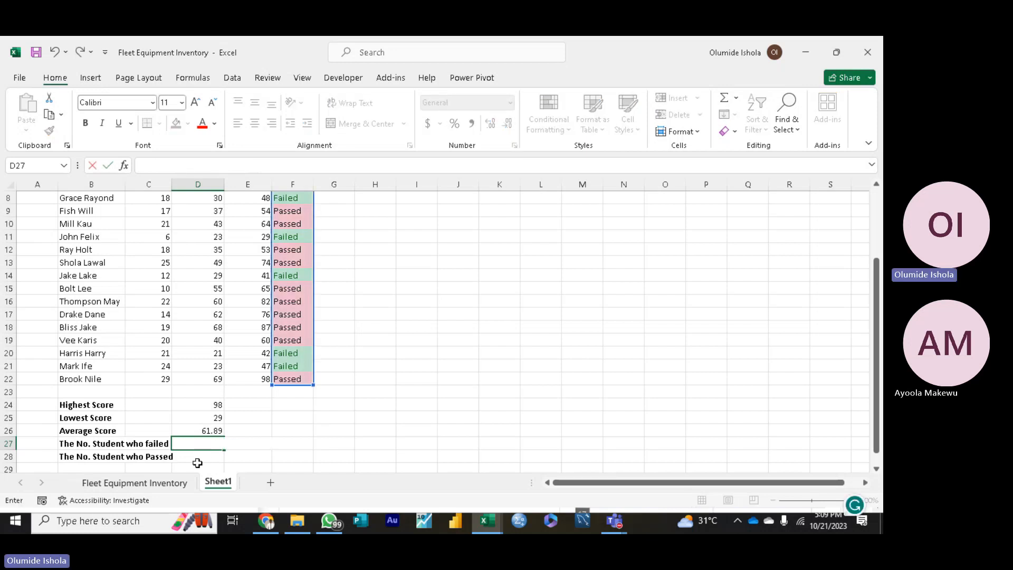
key("Return")
Step: Enter the formula =COUNTIF(F5:F22,"Failed") in D27 to count the students who failed
left_click(196, 444)
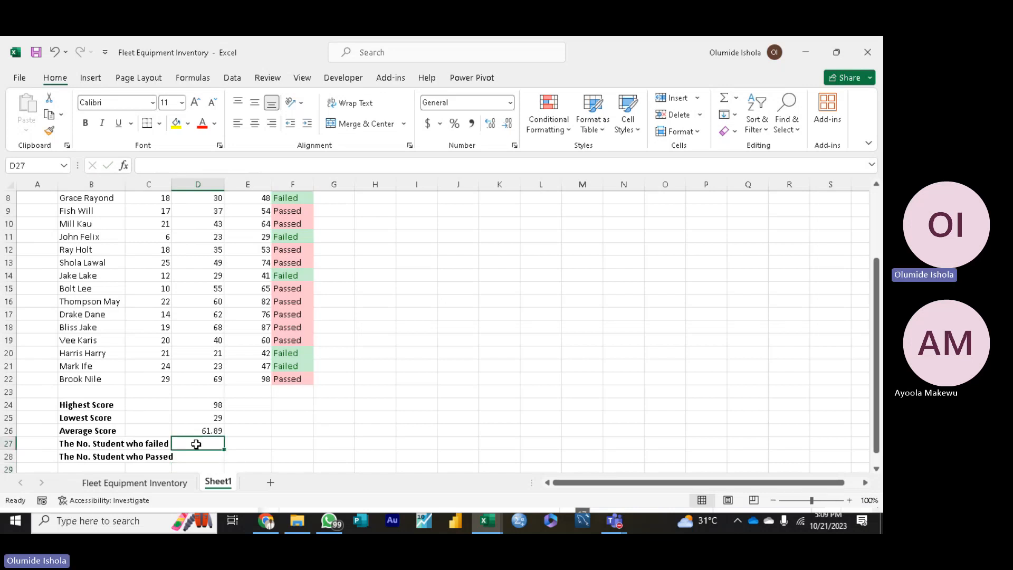
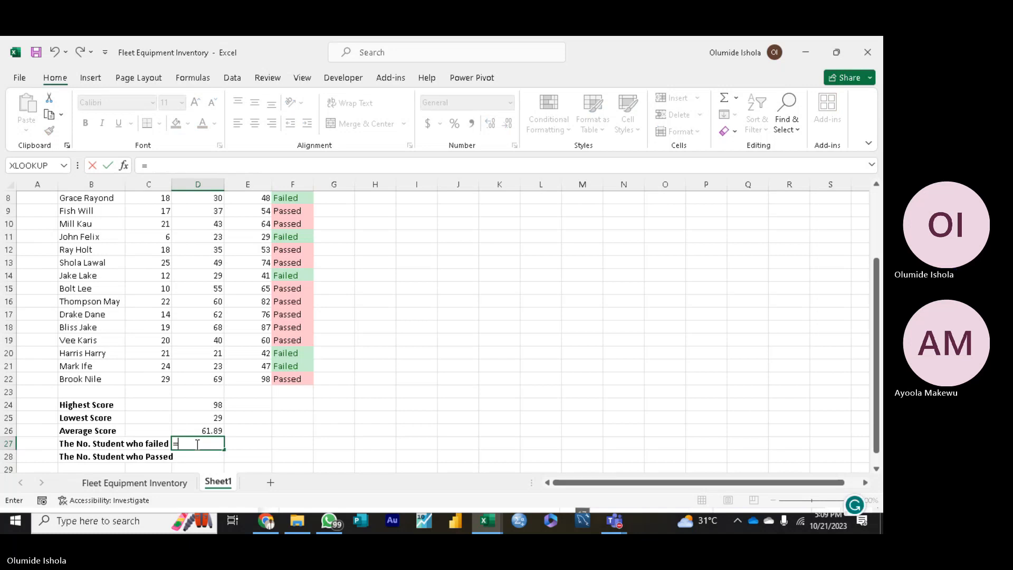
type("count")
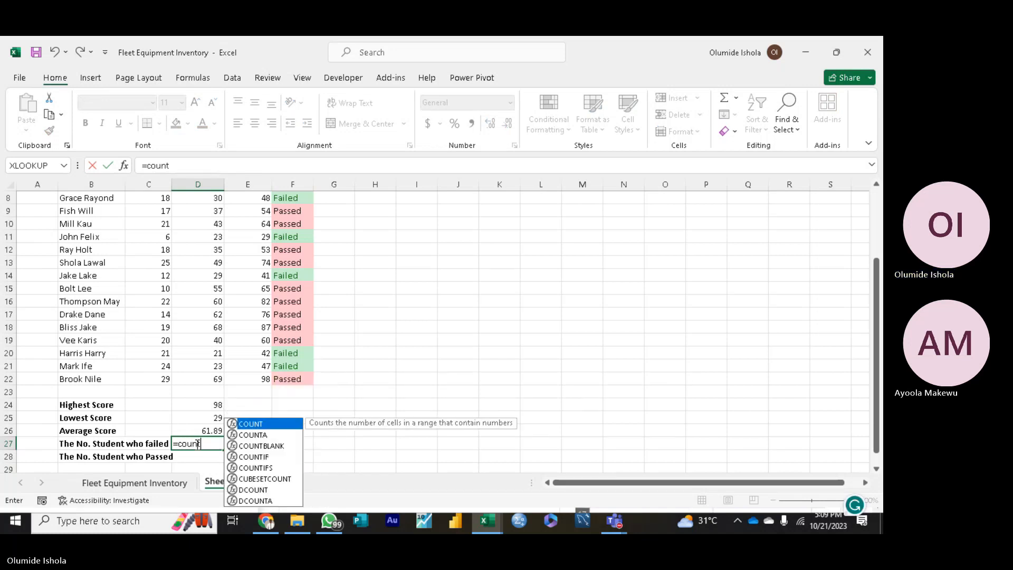
key("Down")
key("Down")
key("Down")
key("Tab")
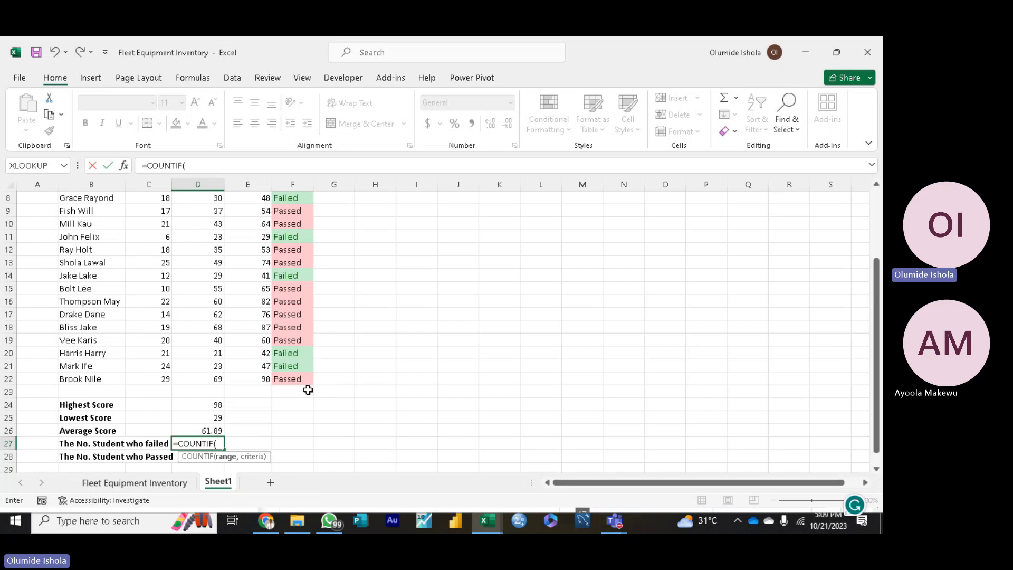
left_click_drag(295, 379, 297, 238)
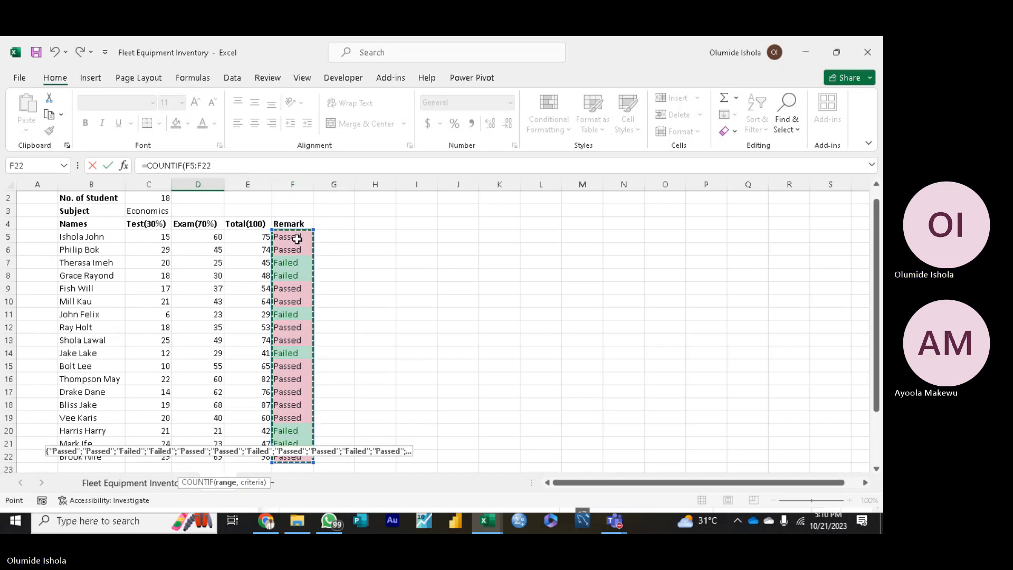
type(",")
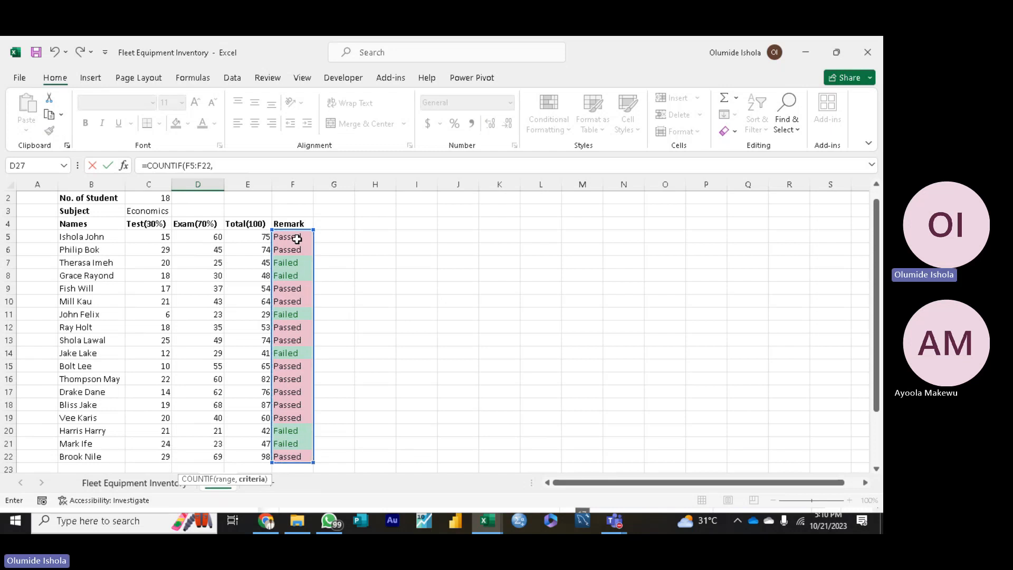
left_click_drag(876, 330, 881, 397)
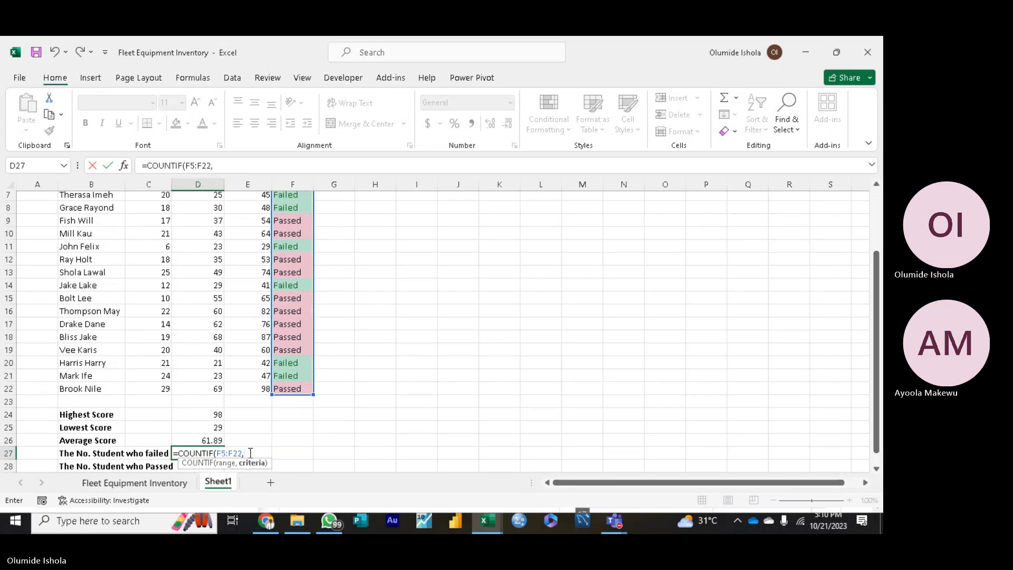
type("\"")
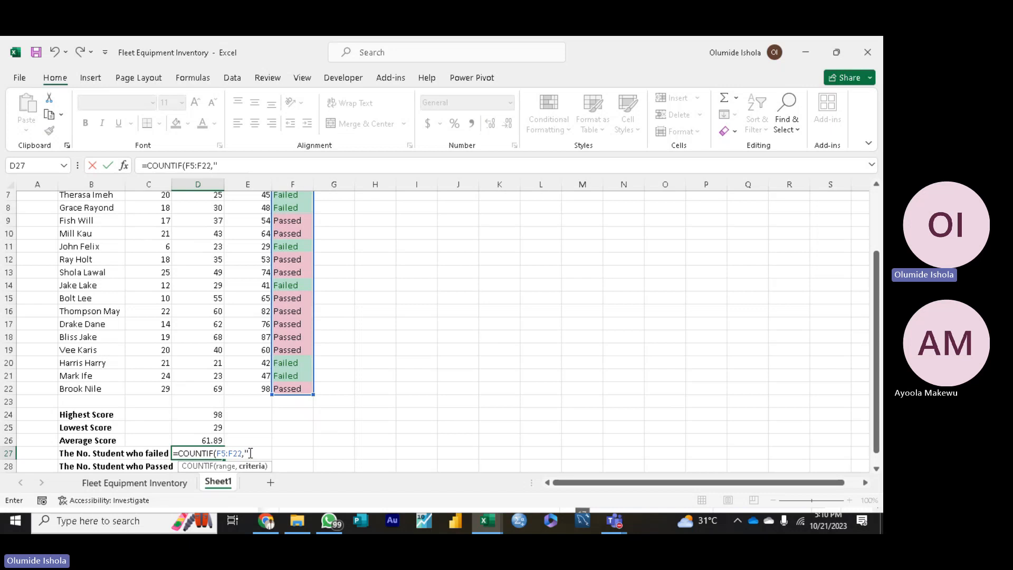
type("Failed")
type(")")
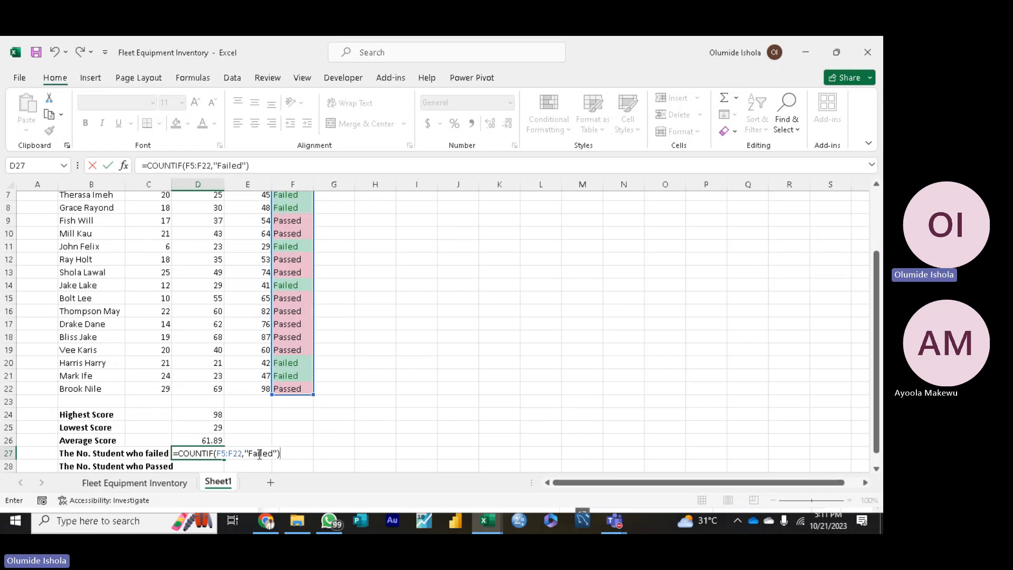
key("Return")
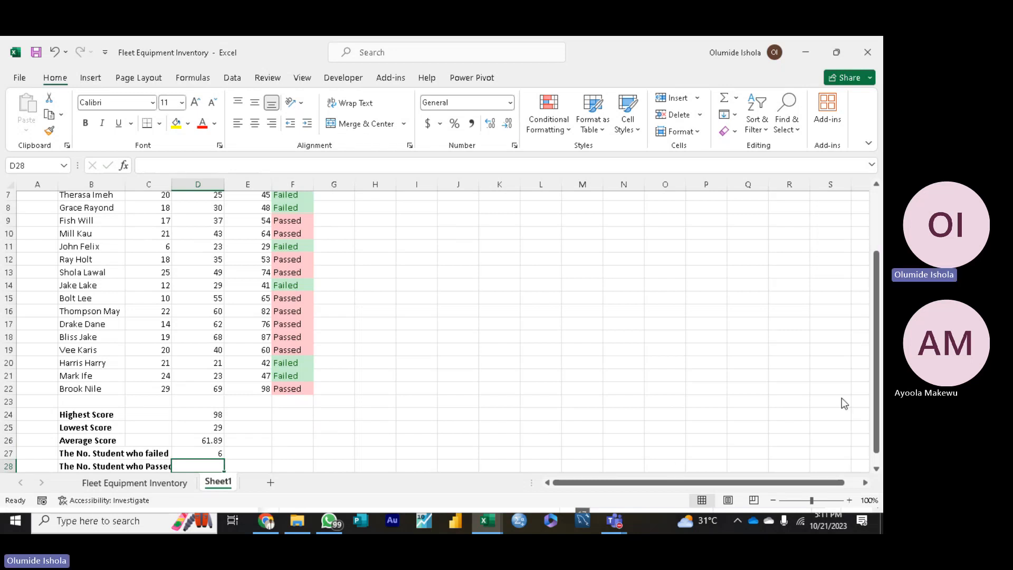
Step: Widen column C slightly so the label for the number of passed students fits before column D
mouse_move(877, 401)
left_mouse_down()
mouse_move(879, 415)
mouse_move(880, 364)
mouse_move(880, 407)
left_mouse_up()
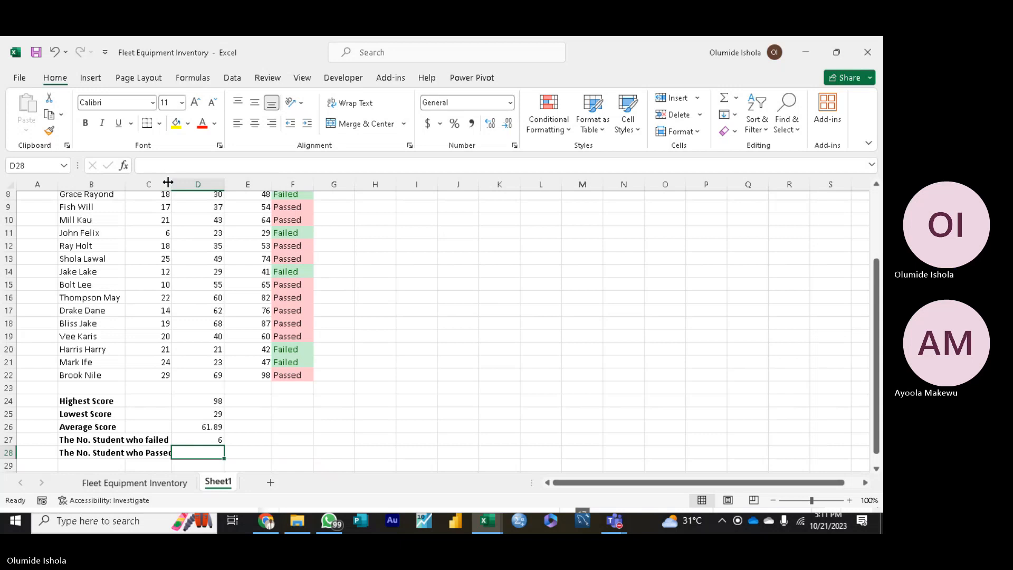
left_click_drag(172, 182, 183, 182)
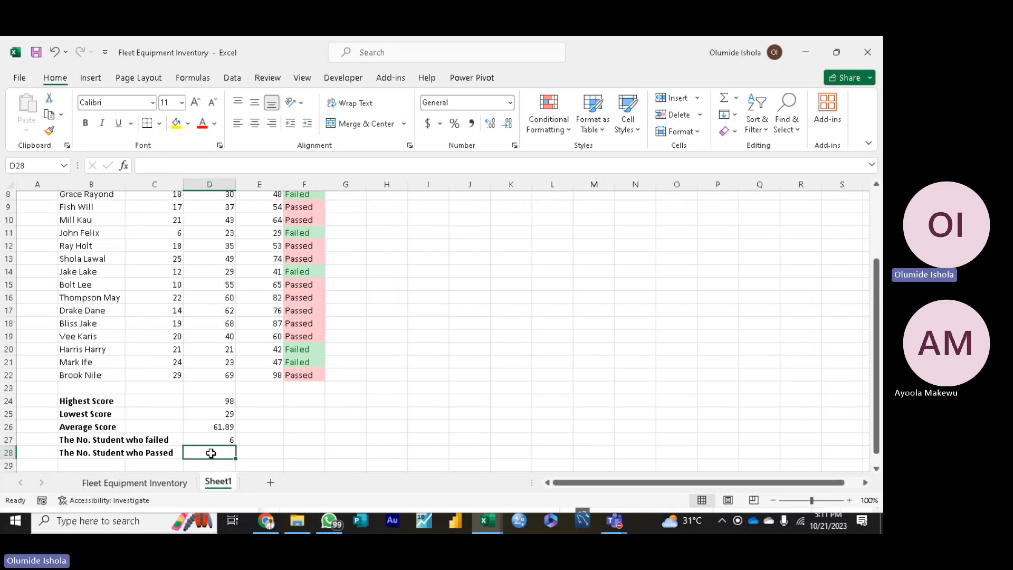
Step: Enter the formula =COUNTIF(F5:F22,"Passed") in D28 to count the students who passed
type("=")
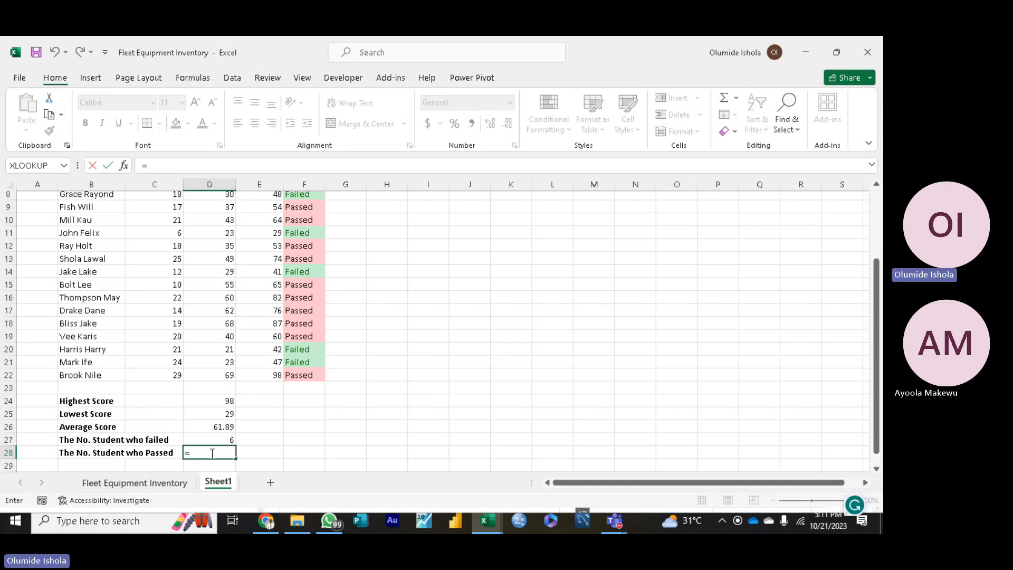
type("f")
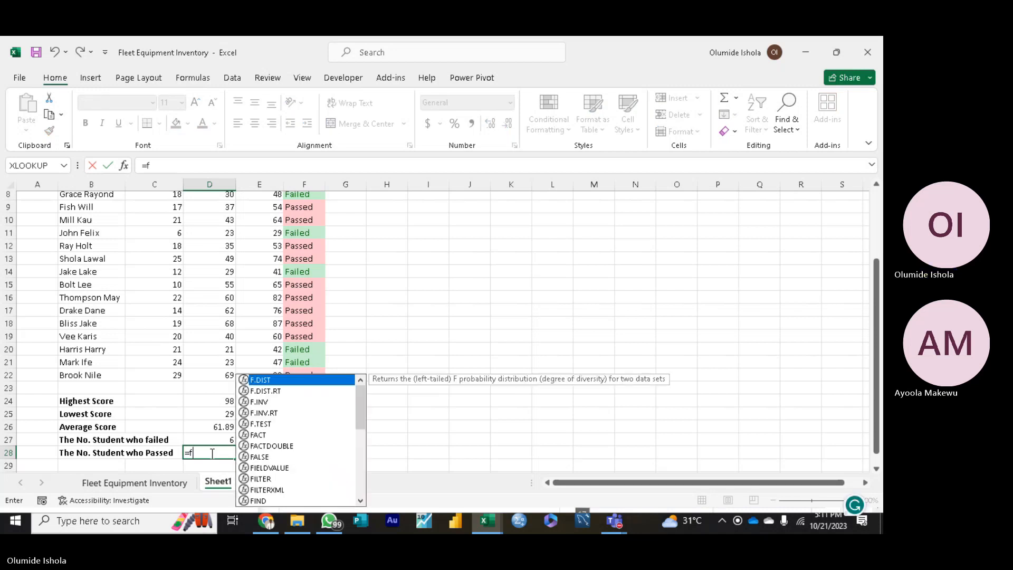
key("BackSpace")
type("count")
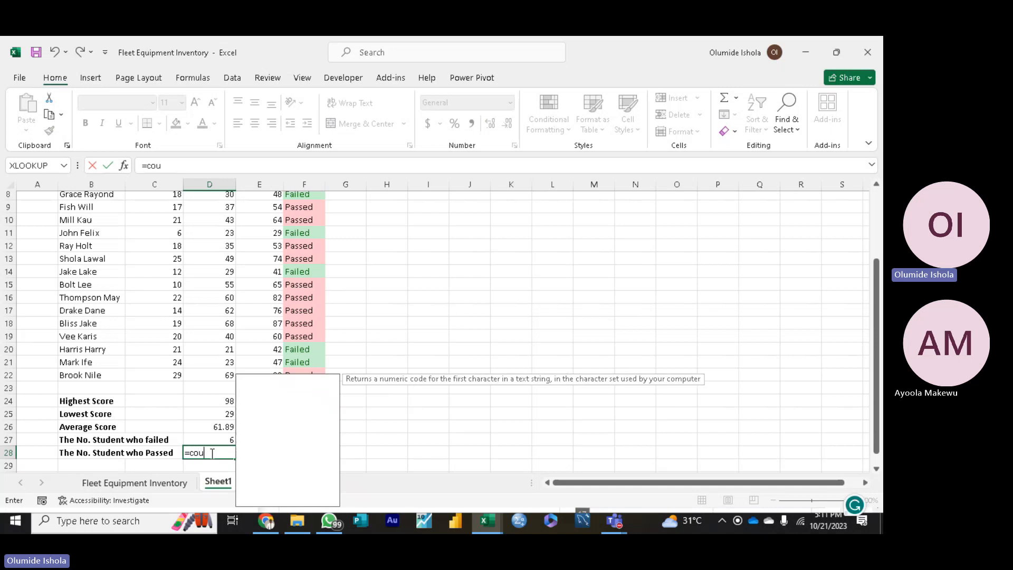
key("Down")
key("Down")
key("Down")
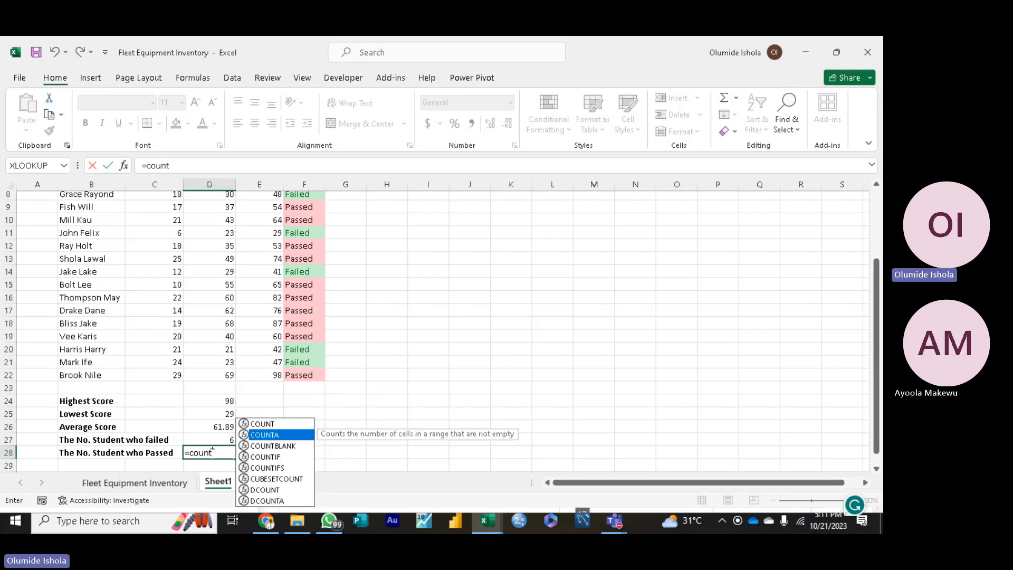
key("Tab")
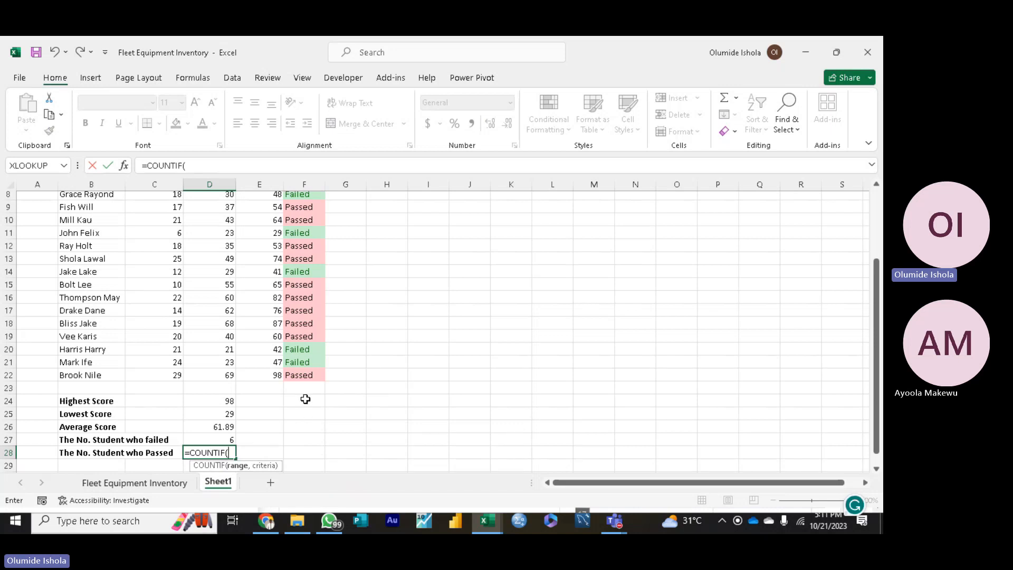
left_click_drag(307, 376, 307, 337)
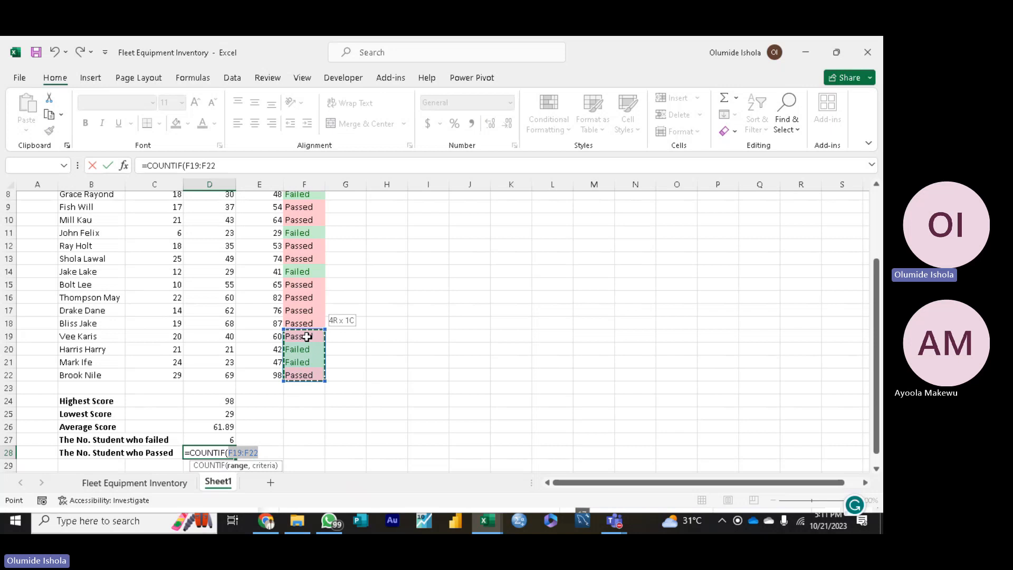
left_click_drag(307, 336, 305, 241)
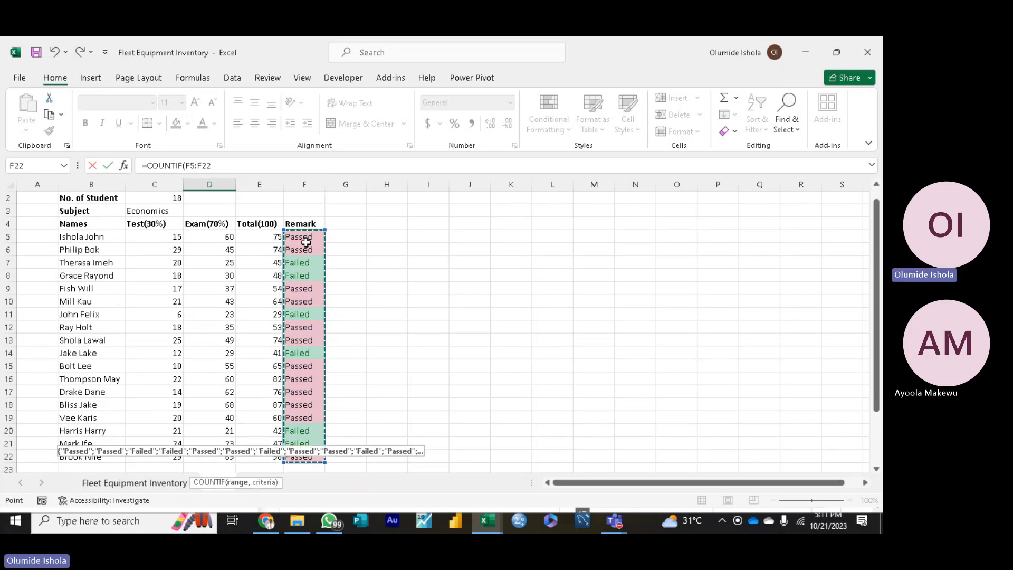
type(",")
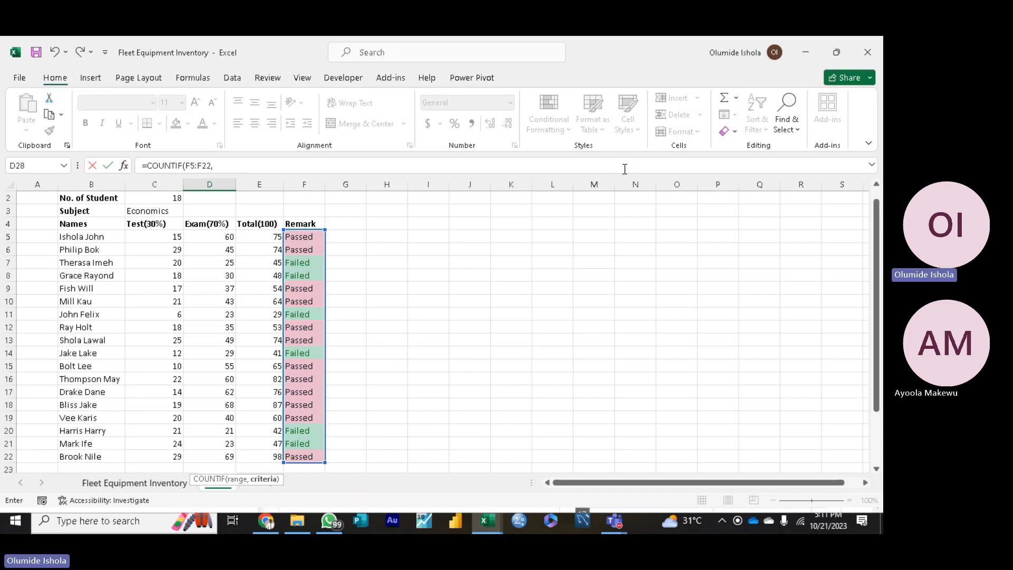
left_click_drag(877, 308, 882, 399)
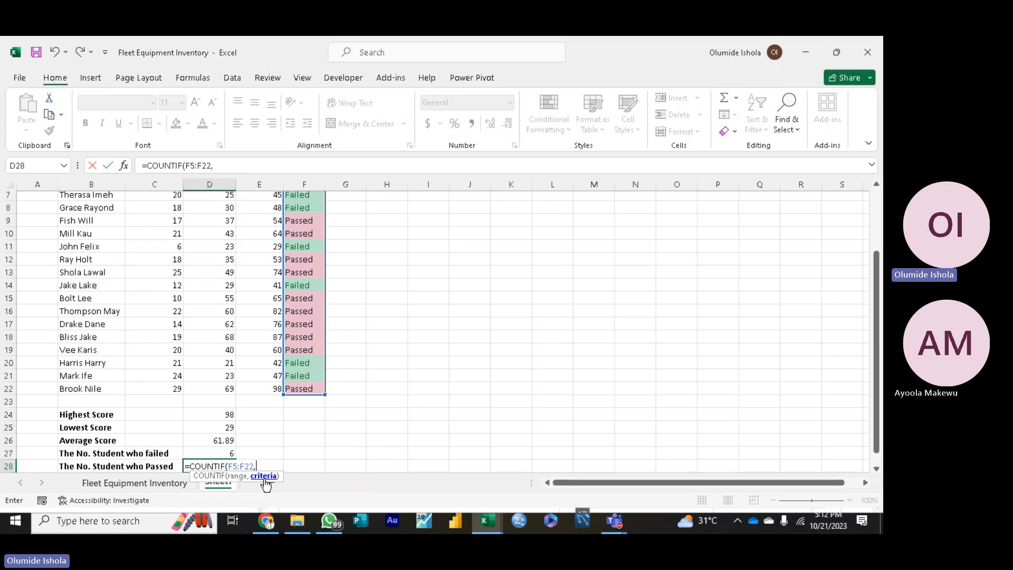
type("\"Passed")
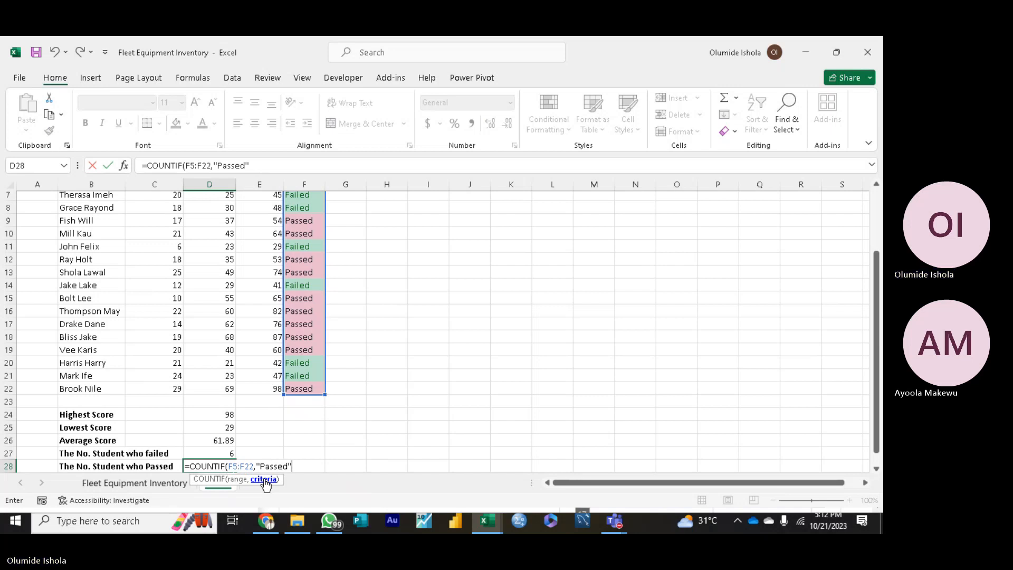
type(")")
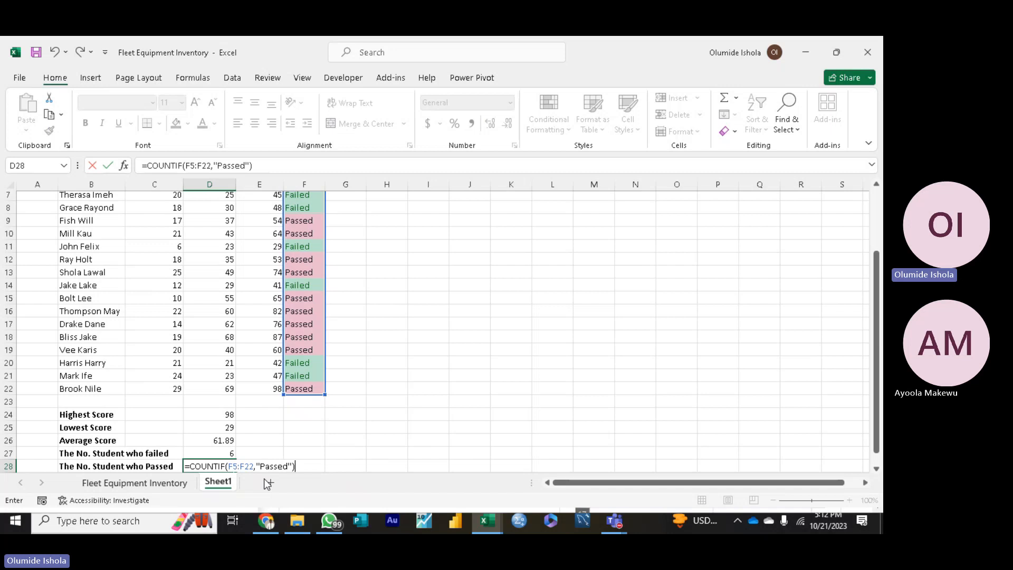
key("Return")
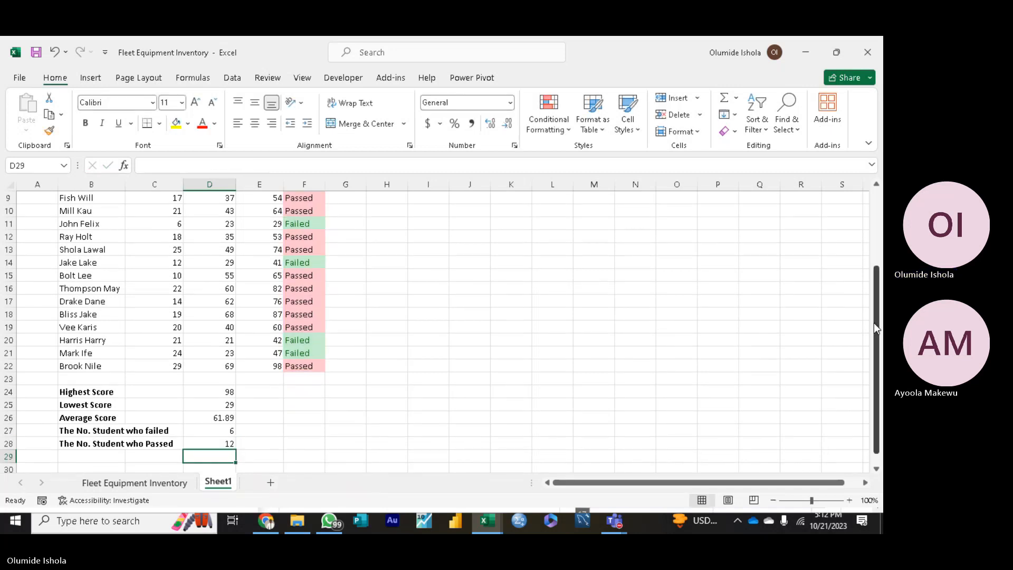
left_click_drag(873, 323, 858, 188)
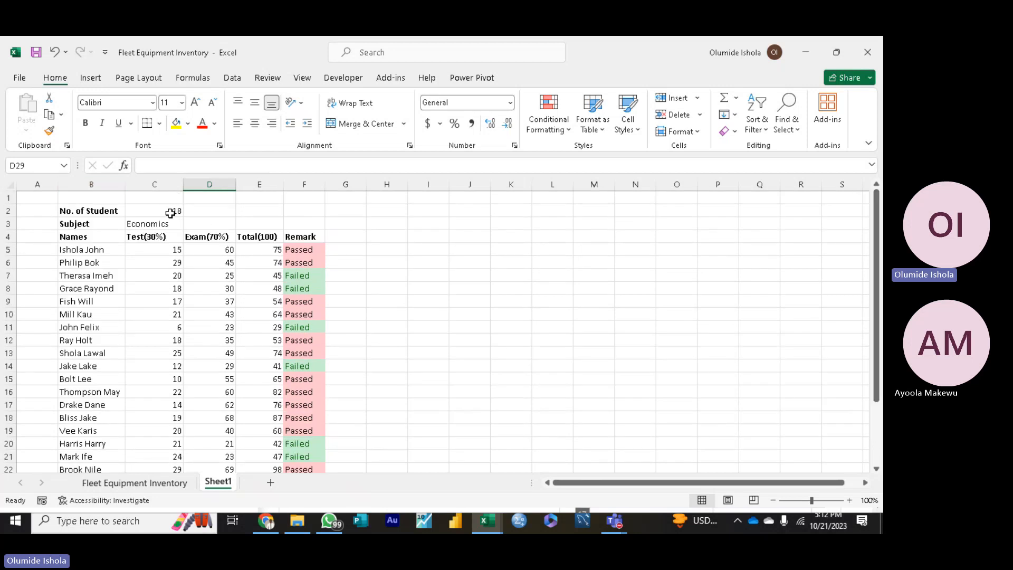
left_click_drag(879, 304, 882, 463)
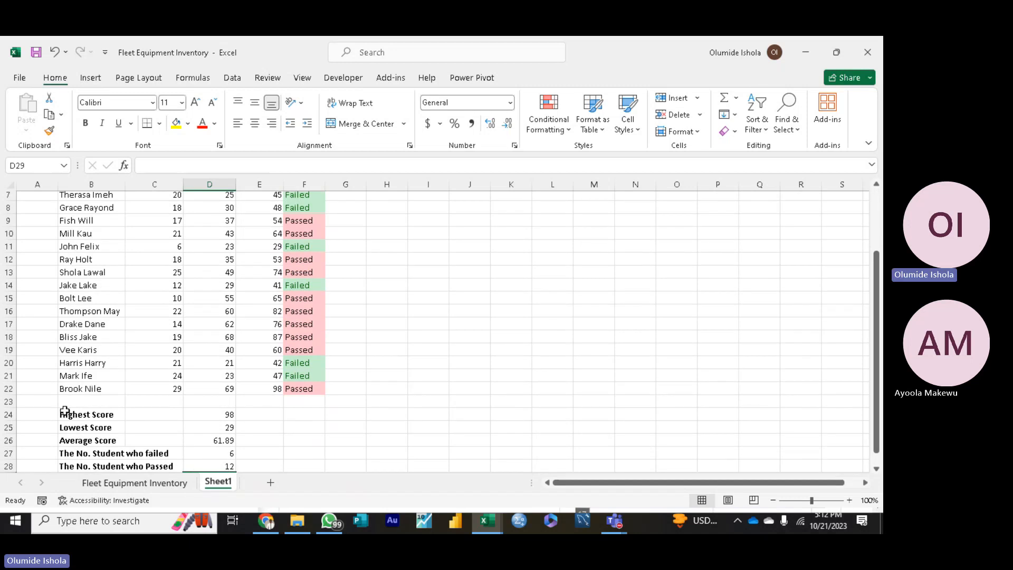
left_click_drag(63, 413, 222, 466)
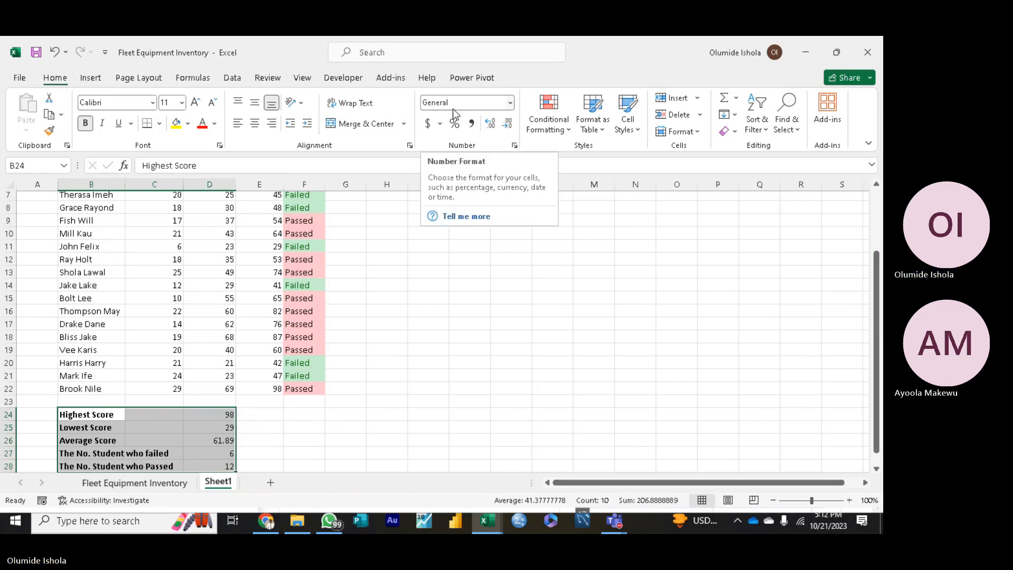
left_click_drag(274, 462, 278, 459)
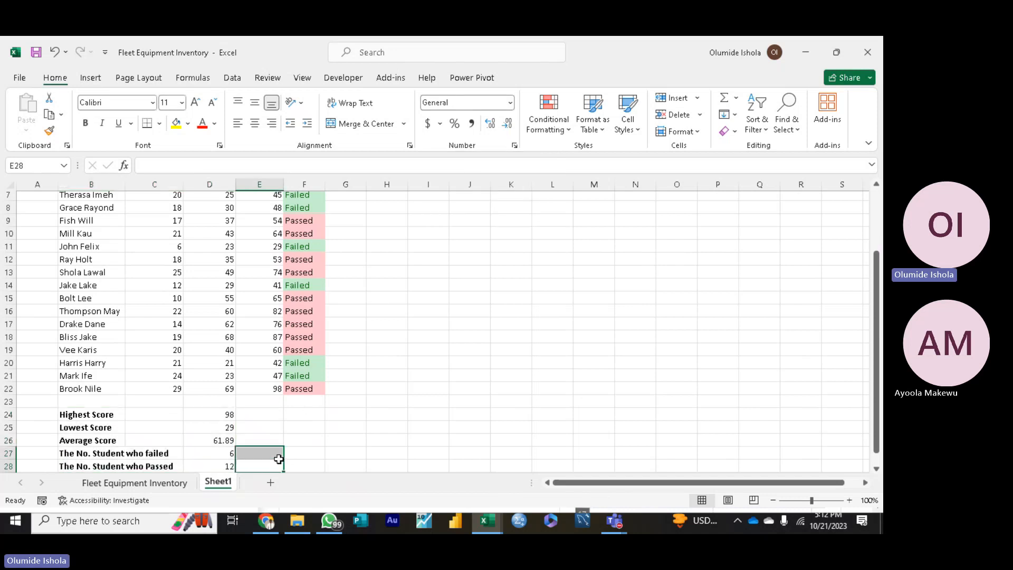
left_click(308, 425)
Step: Add the label "The % OF Failure" in B29 below the passed-student count label
left_click_drag(876, 406, 879, 492)
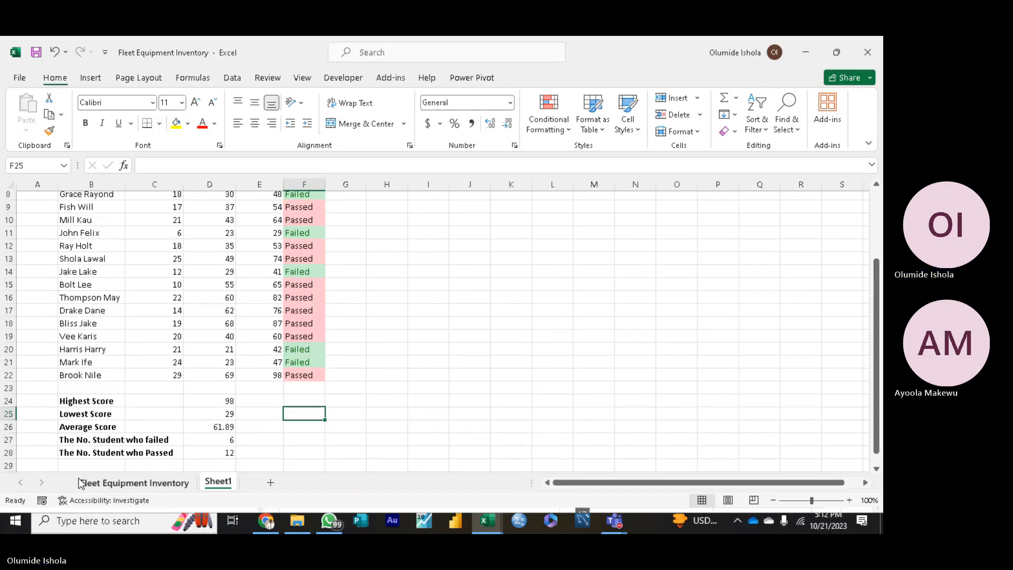
left_click(69, 464)
type("The")
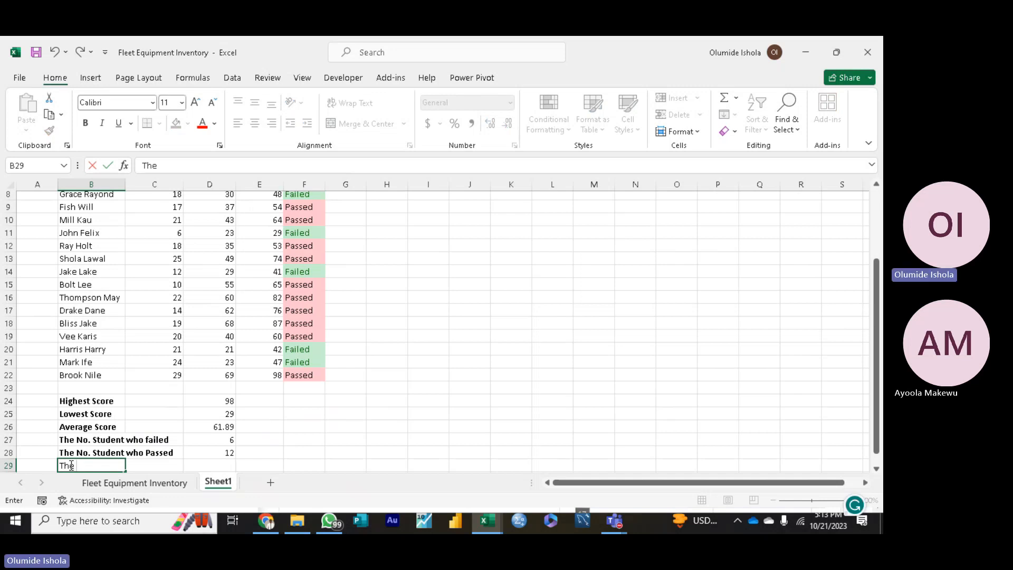
type(" %")
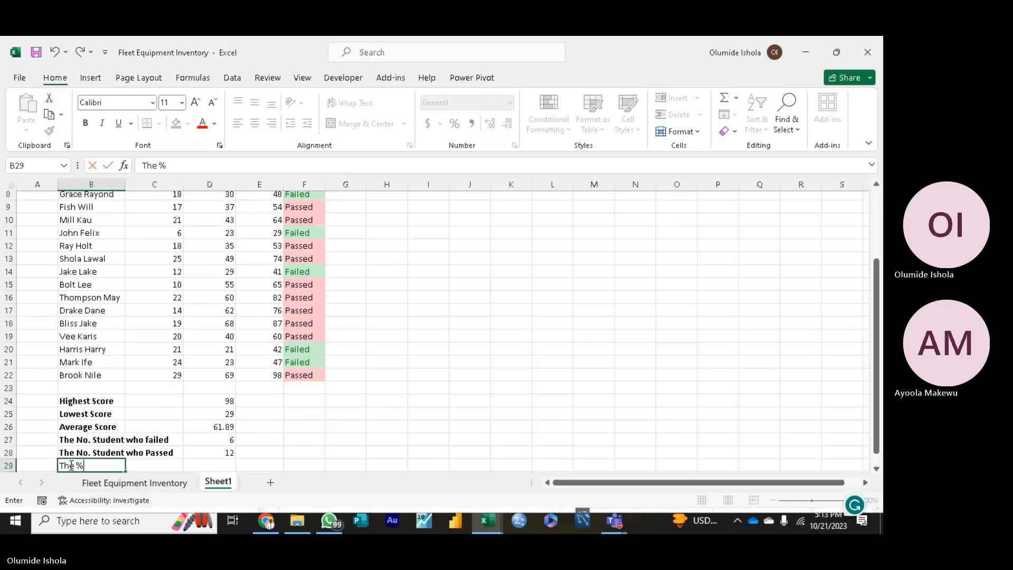
type("OF Fa")
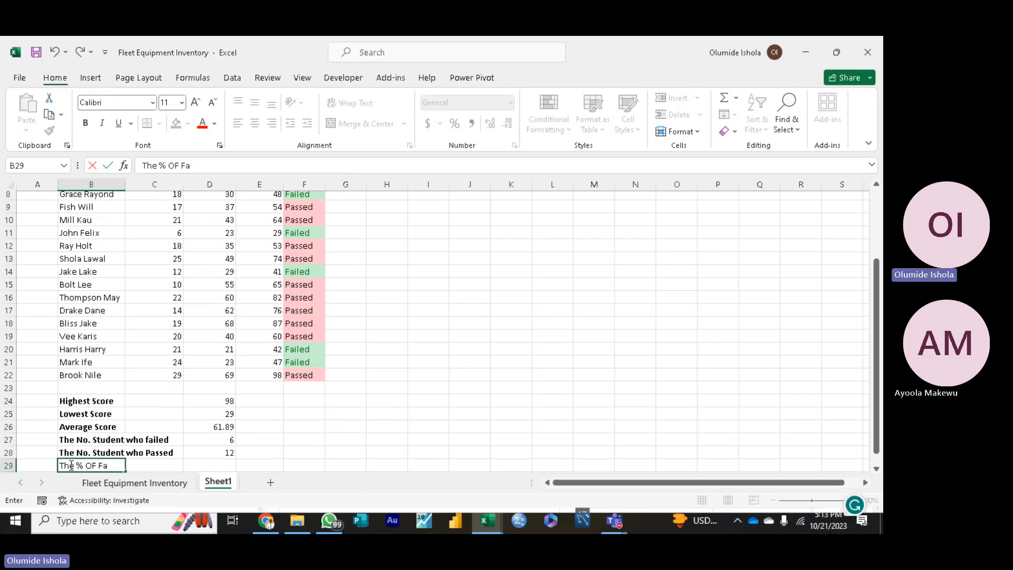
type("ilure")
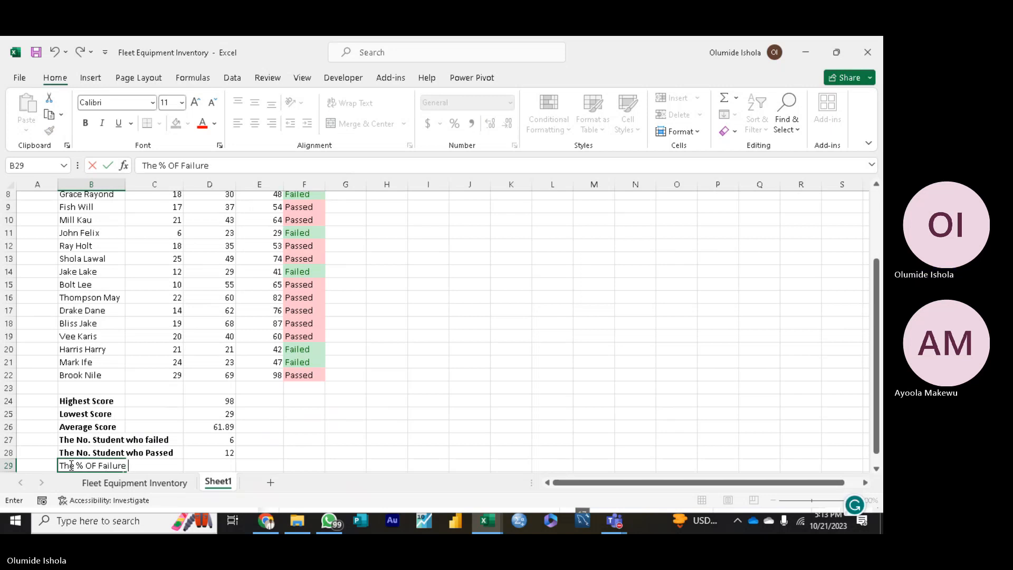
key("Return")
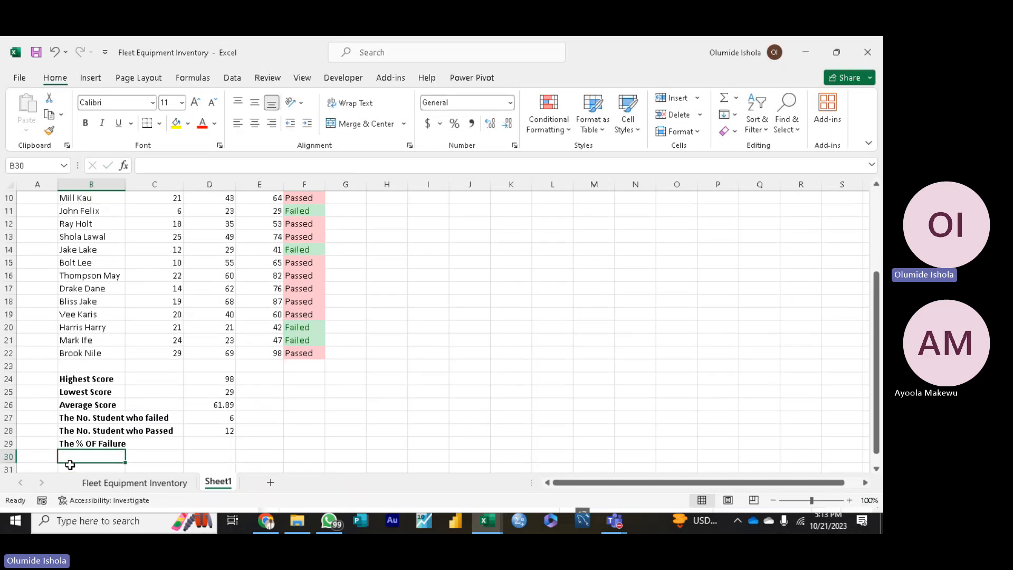
Step: Add the label "The % OF Passed" in B30 below the failure percentage label
type("The ")
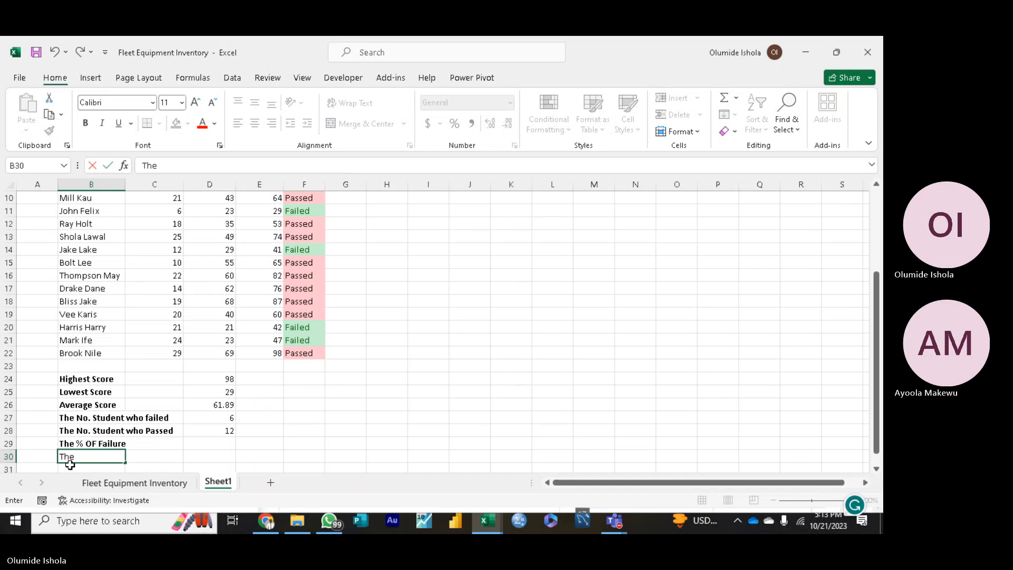
type("%")
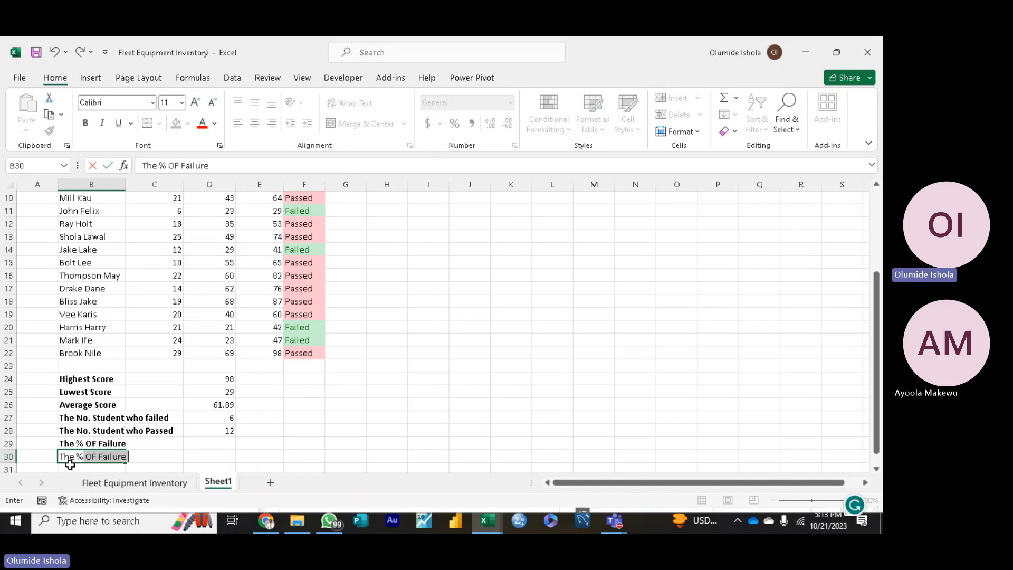
left_click(125, 460)
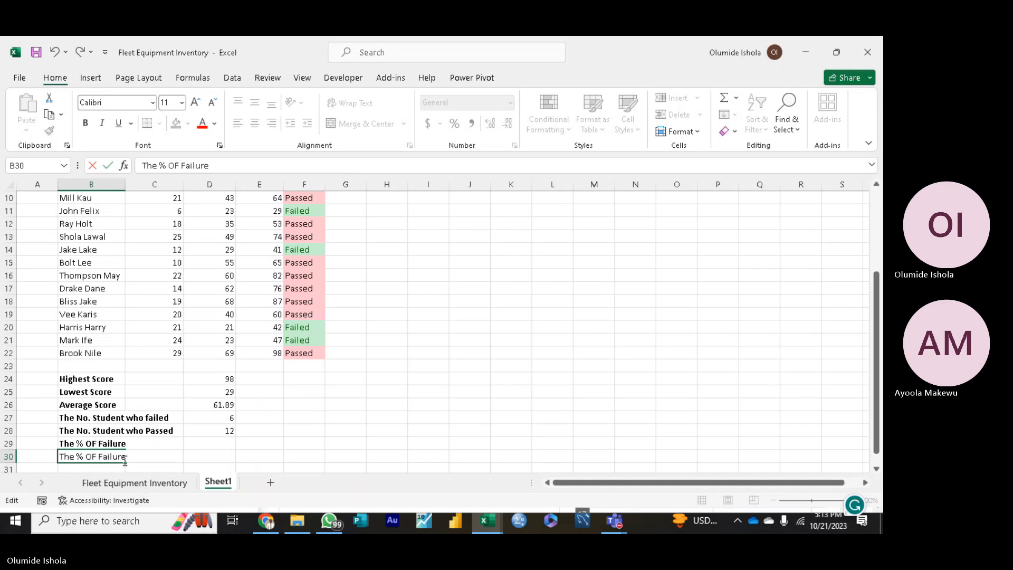
key("BackSpace")
key("BackSpace")
key("BackSpace")
key("BackSpace")
key("BackSpace")
key("BackSpace")
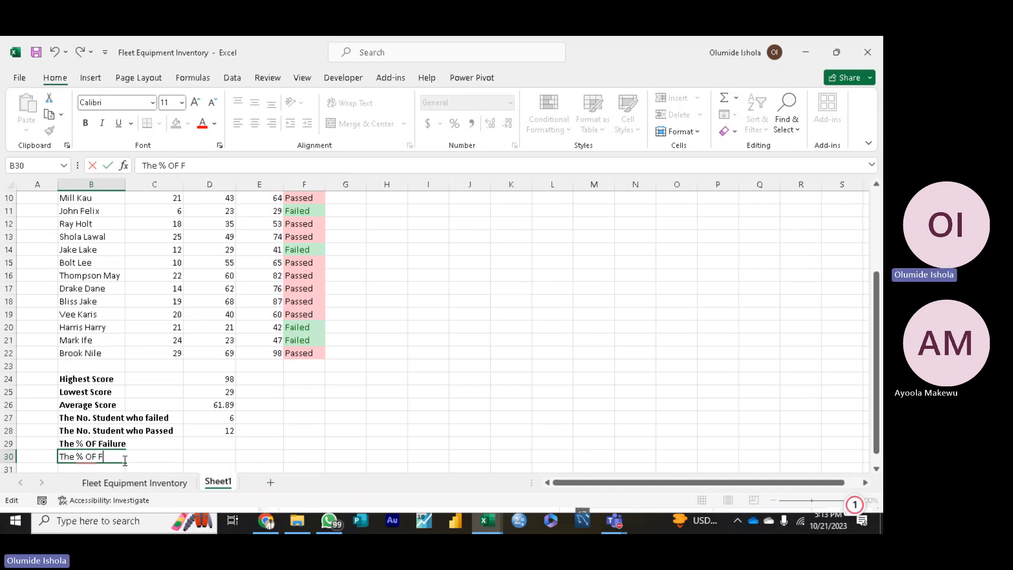
key("BackSpace")
type("Pass")
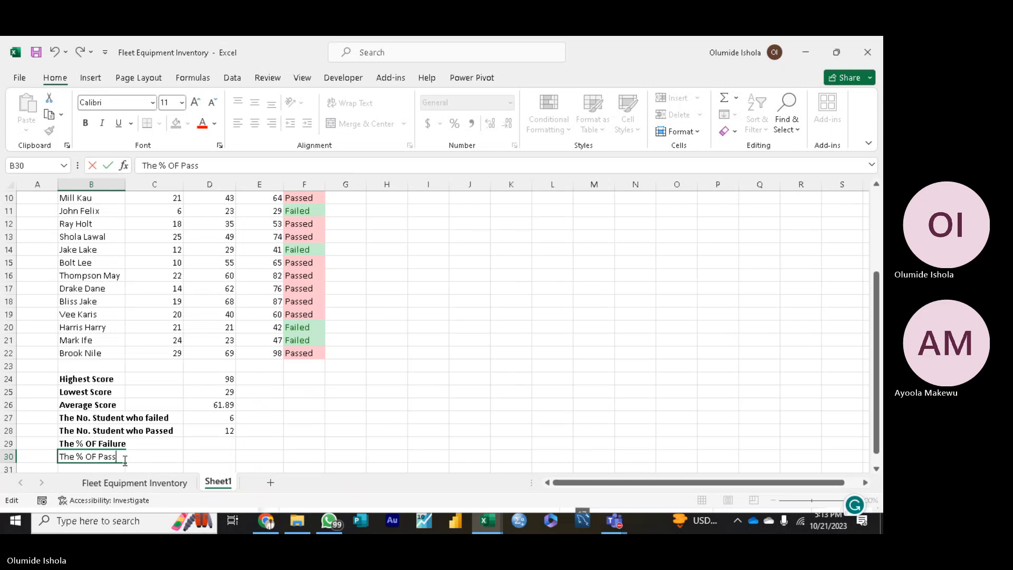
type("ed")
left_click(221, 441)
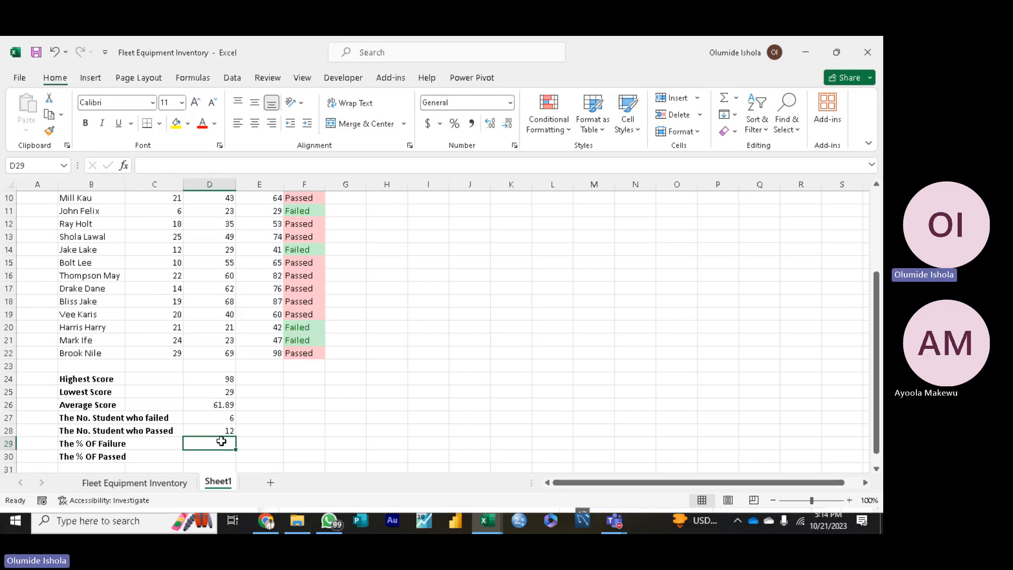
type("=")
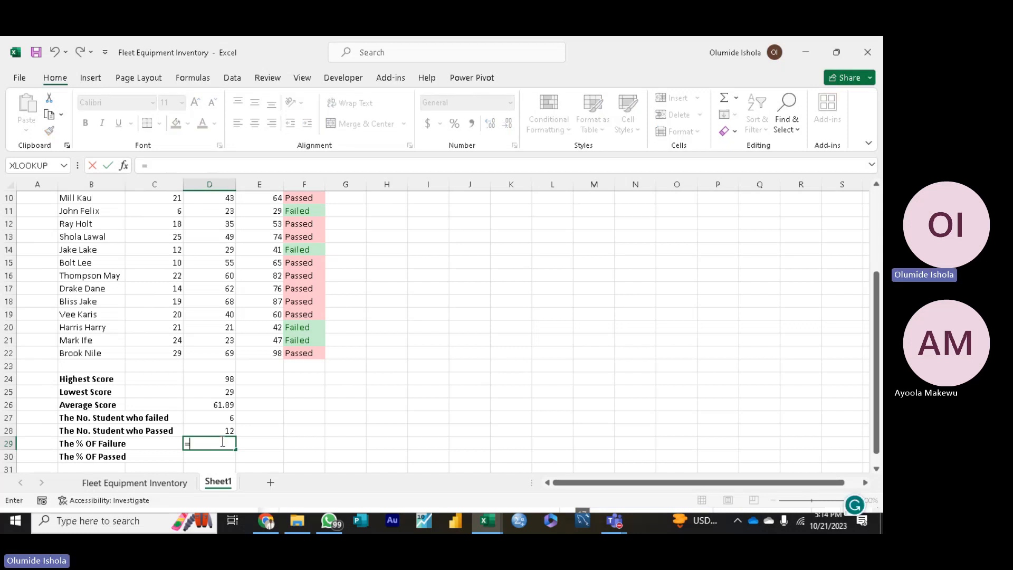
type("d")
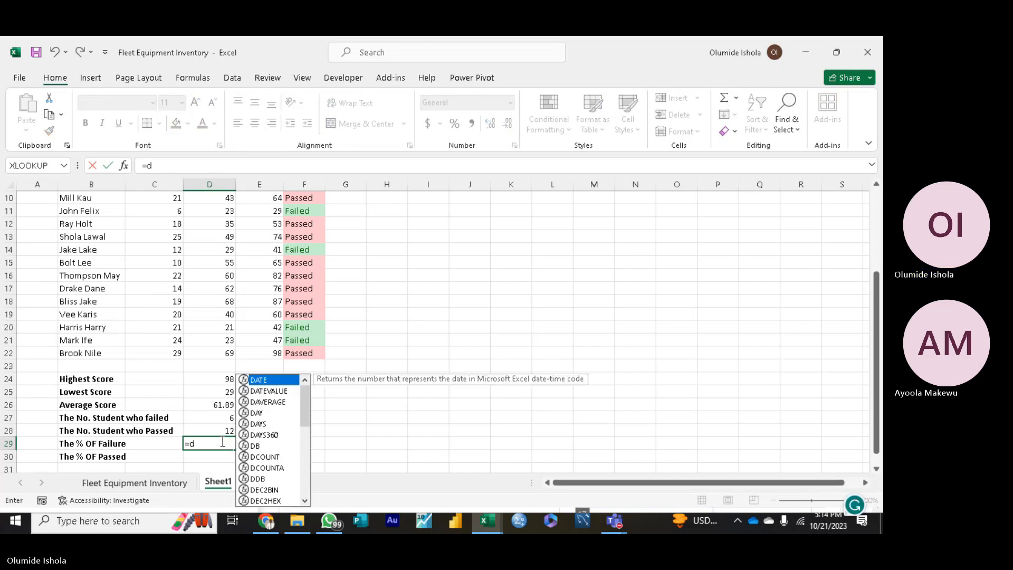
key("BackSpace")
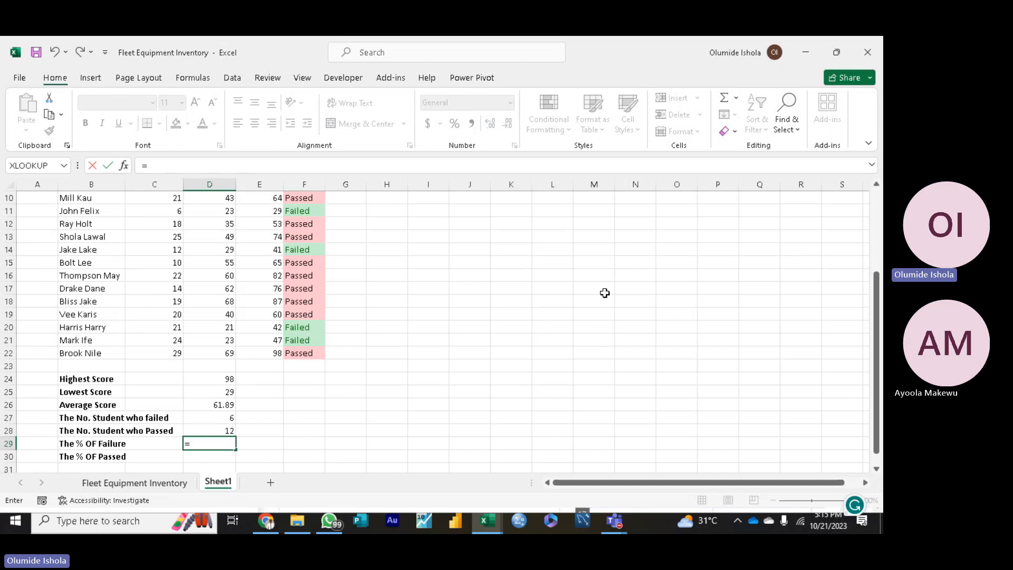
key("Escape")
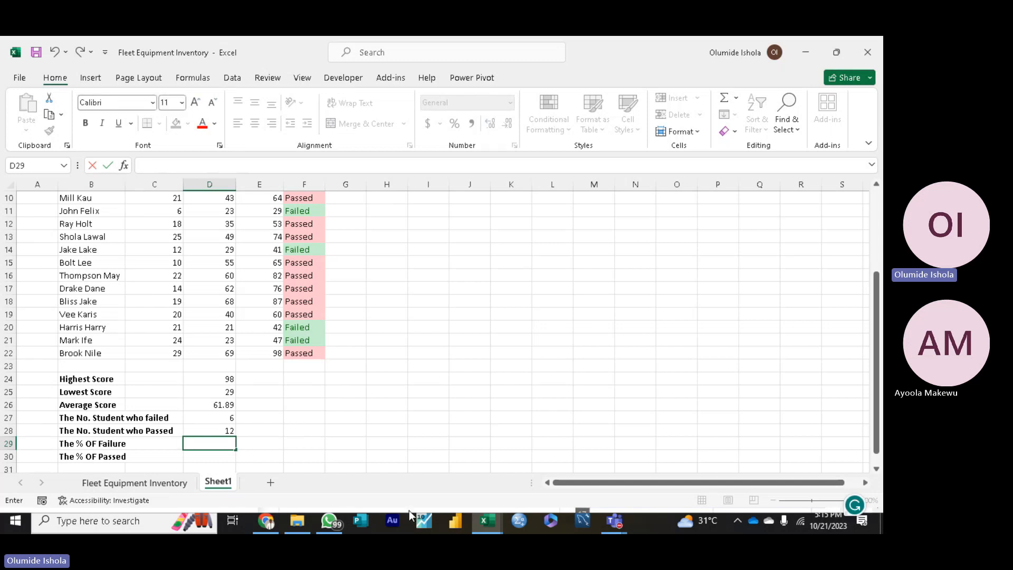
left_click(594, 286)
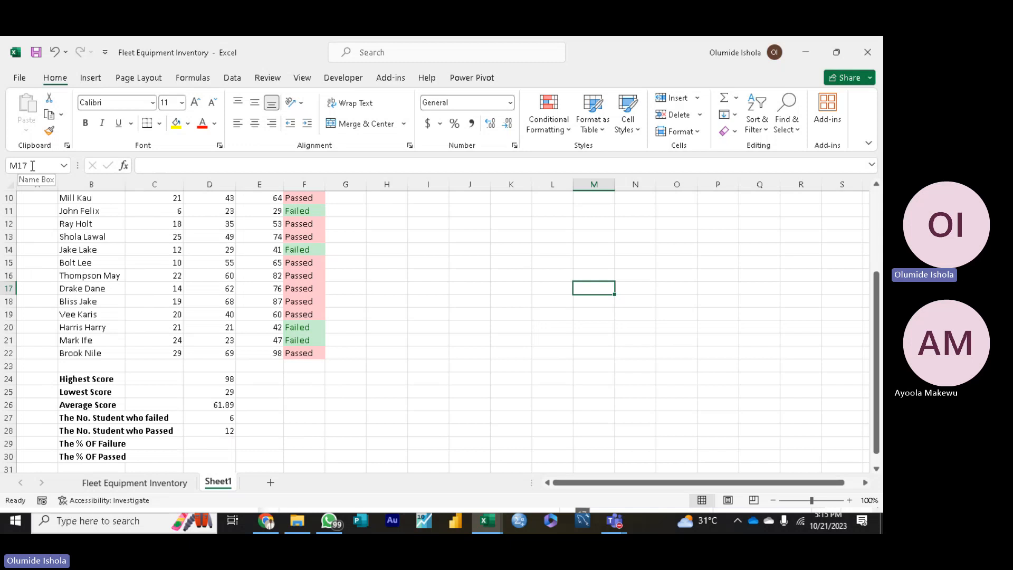
left_click(591, 258)
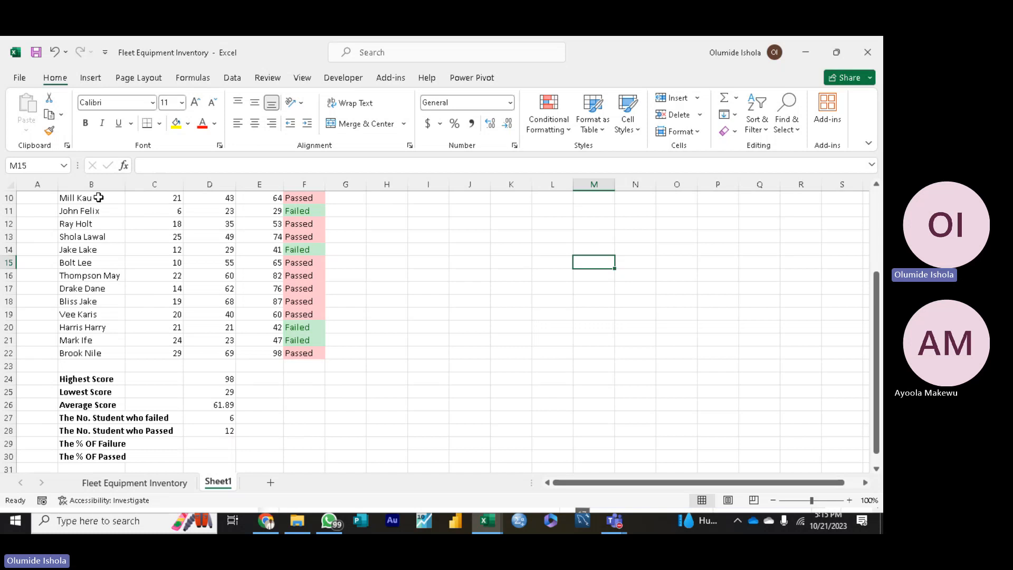
left_click(680, 233)
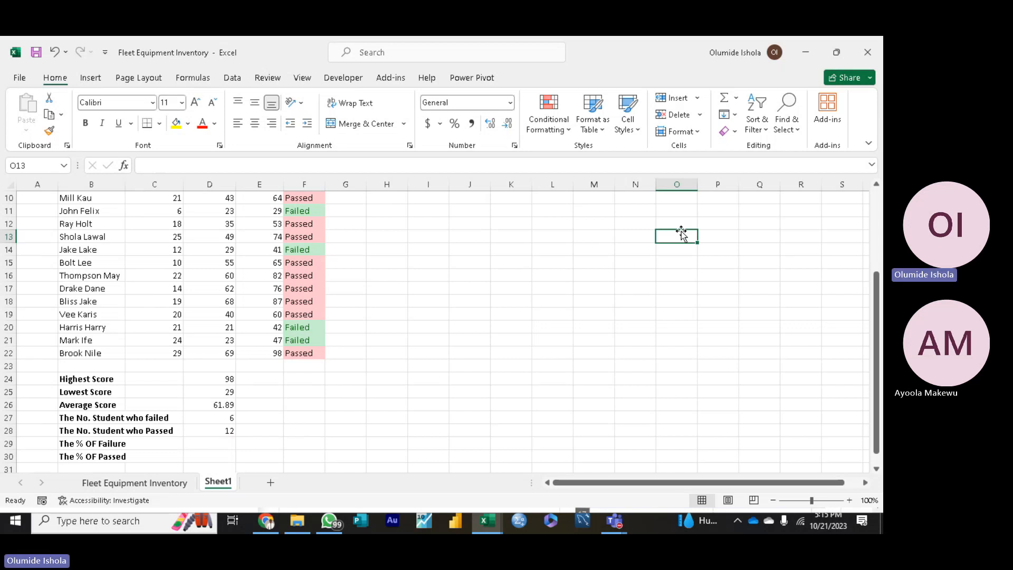
Step: Enter the formula =6/C2 in D29 to divide the failed-student count by the number of students
left_click(213, 446)
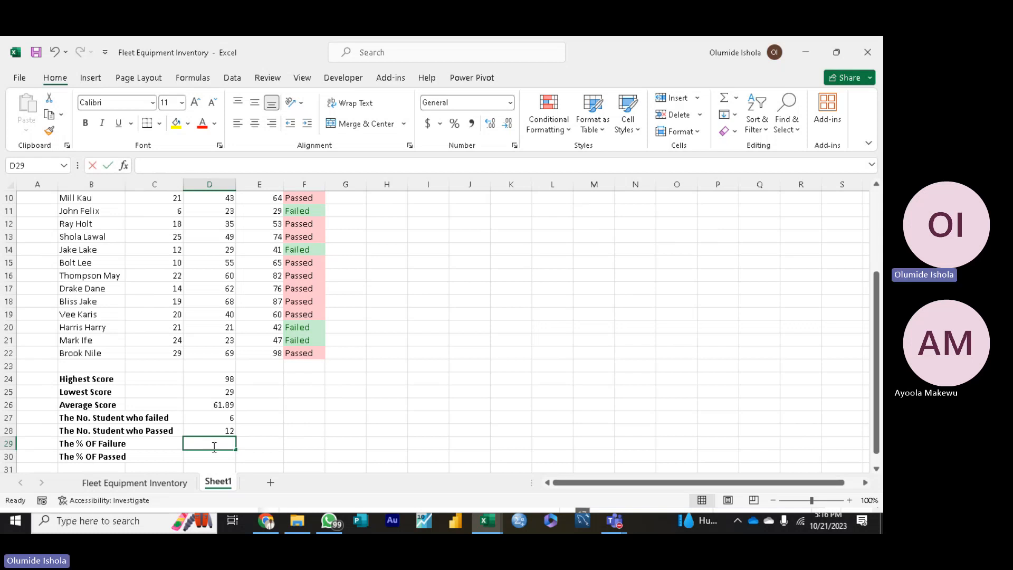
type("=")
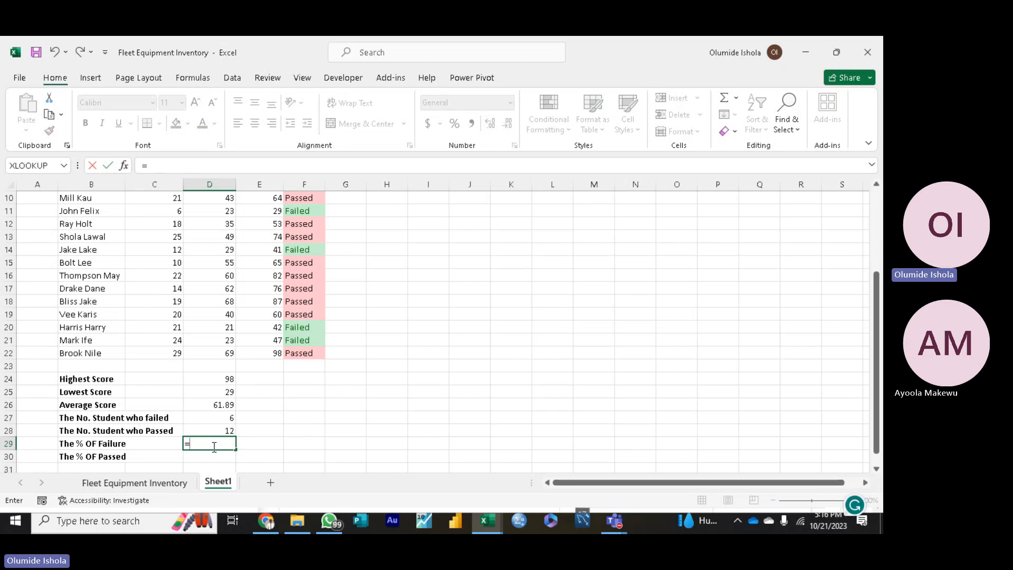
type("6/")
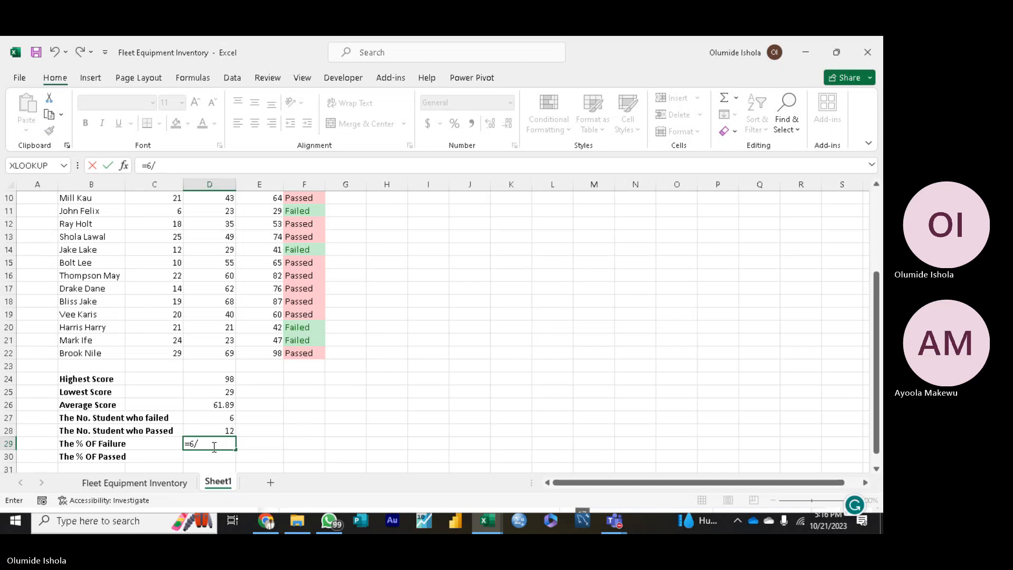
left_click_drag(875, 336, 873, 218)
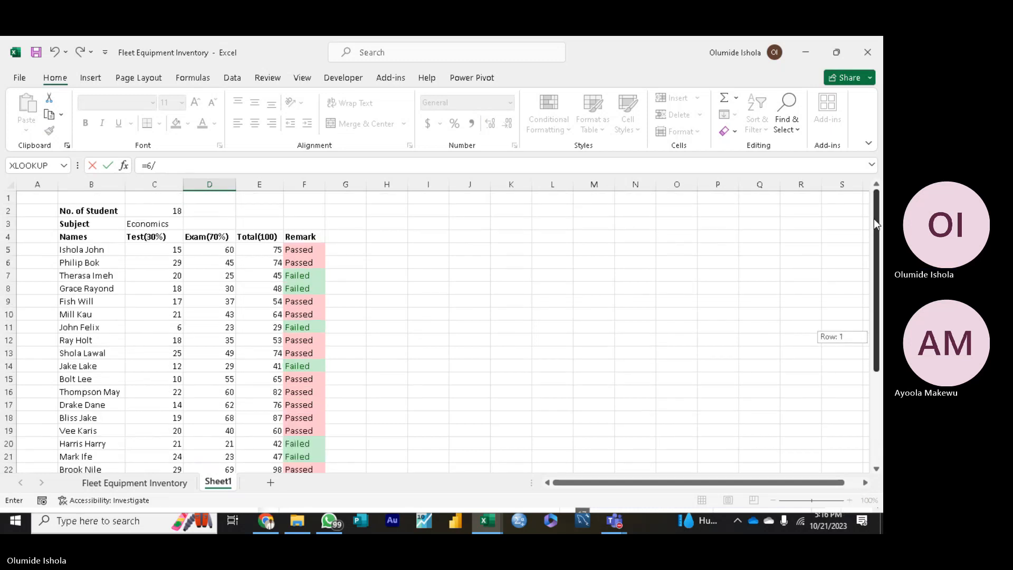
left_click(172, 211)
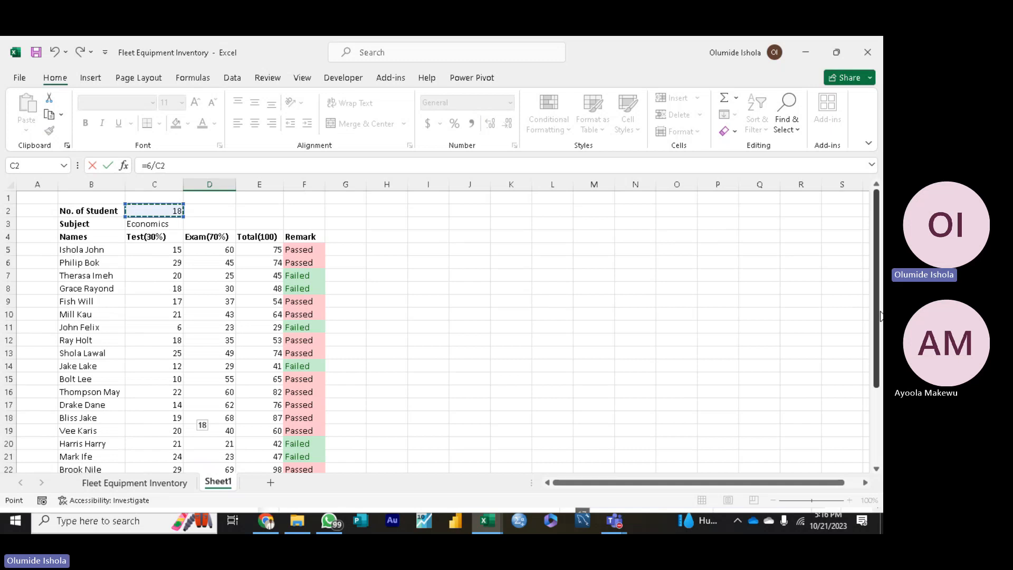
key("Return")
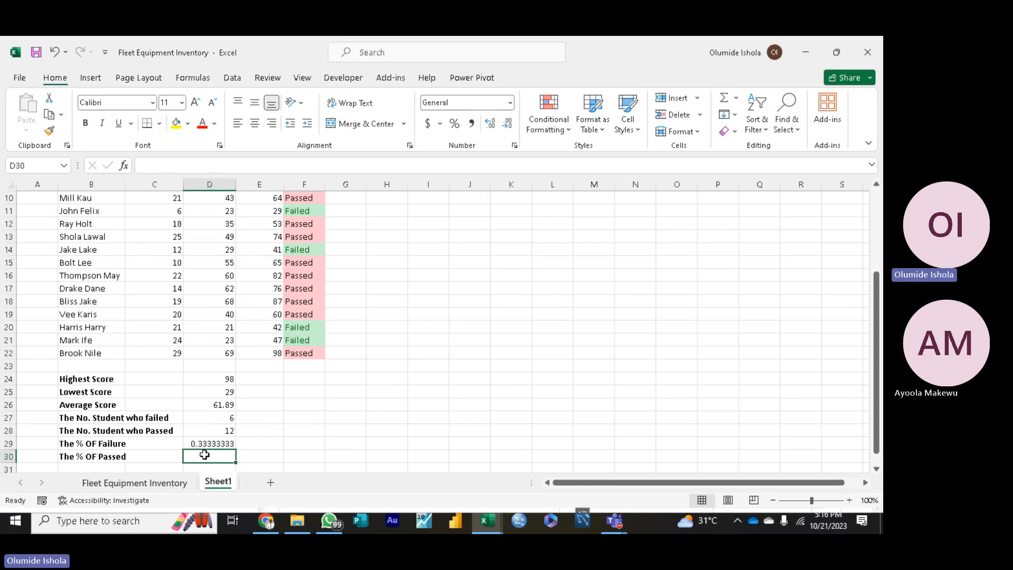
Step: Format the failure result in D29 as a percentage
left_click_drag(875, 332, 869, 217)
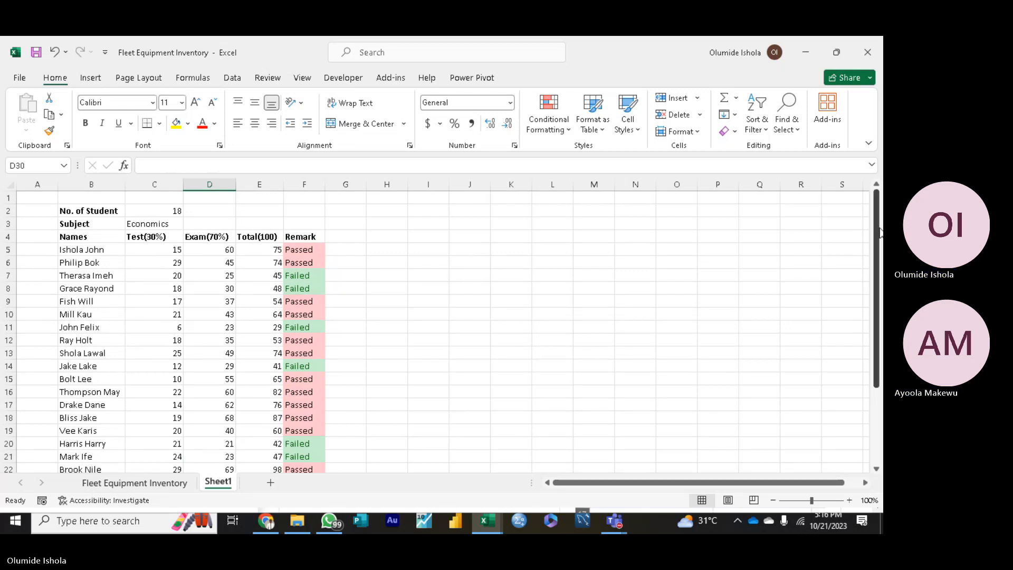
left_click_drag(879, 232, 882, 384)
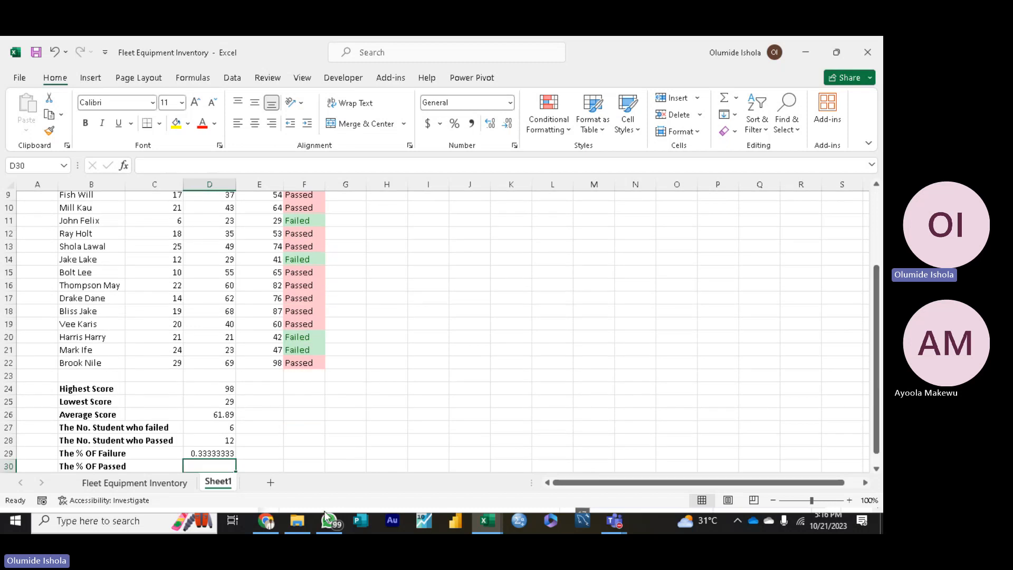
left_click(211, 454)
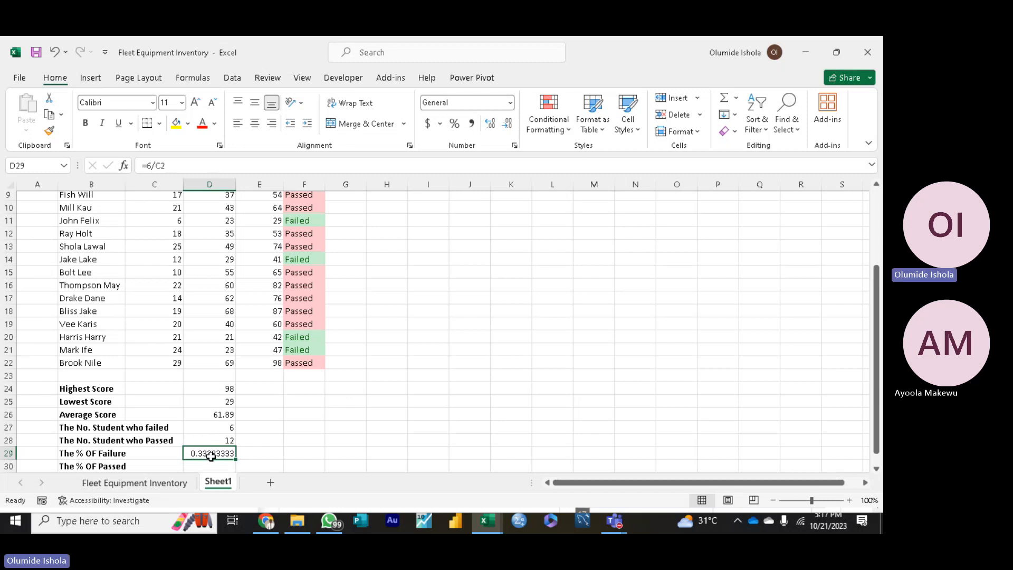
left_click(454, 129)
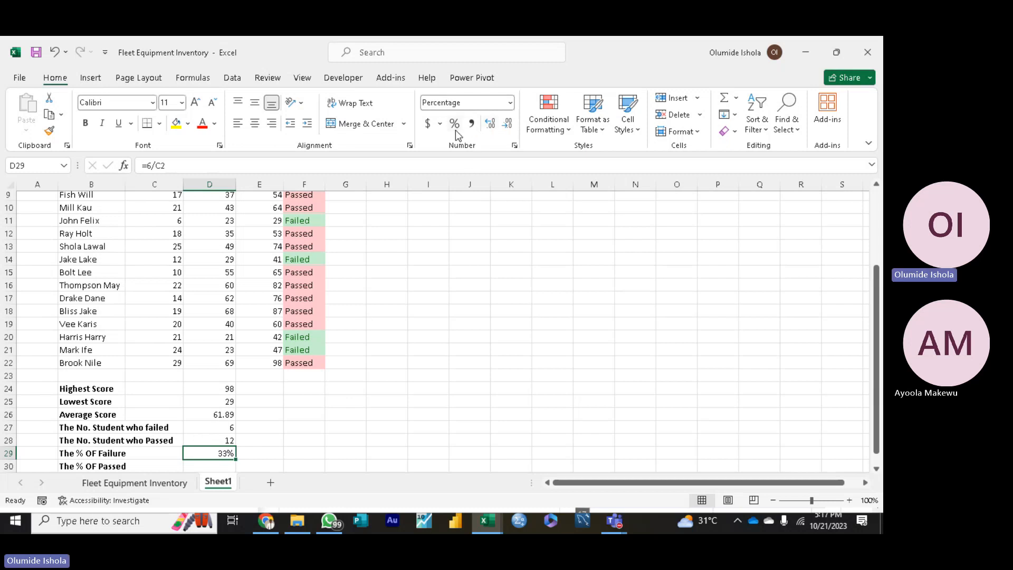
Step: Try to calculate the pass percentage in D30 with the formula =100-D29
left_click(212, 465)
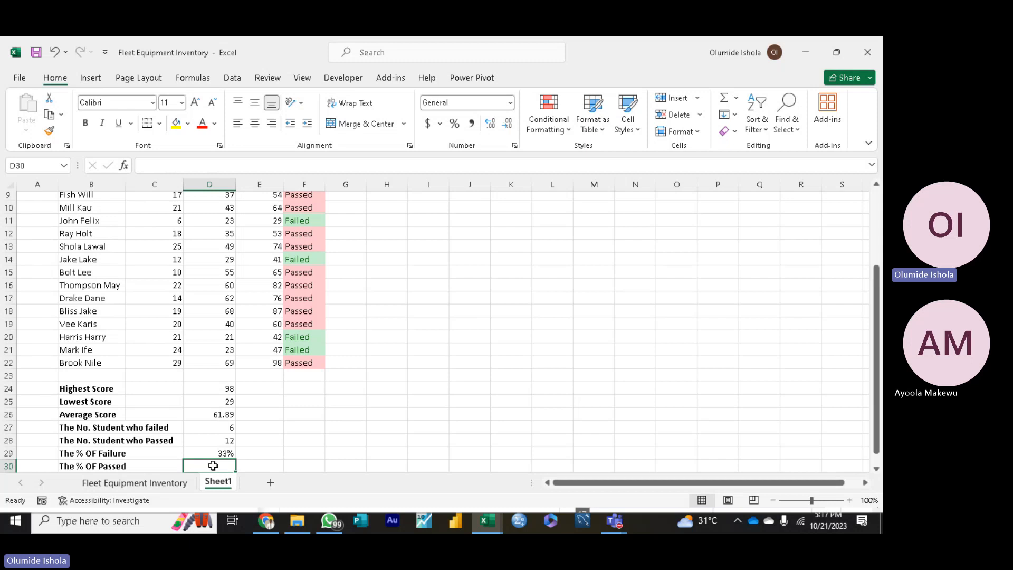
type("=")
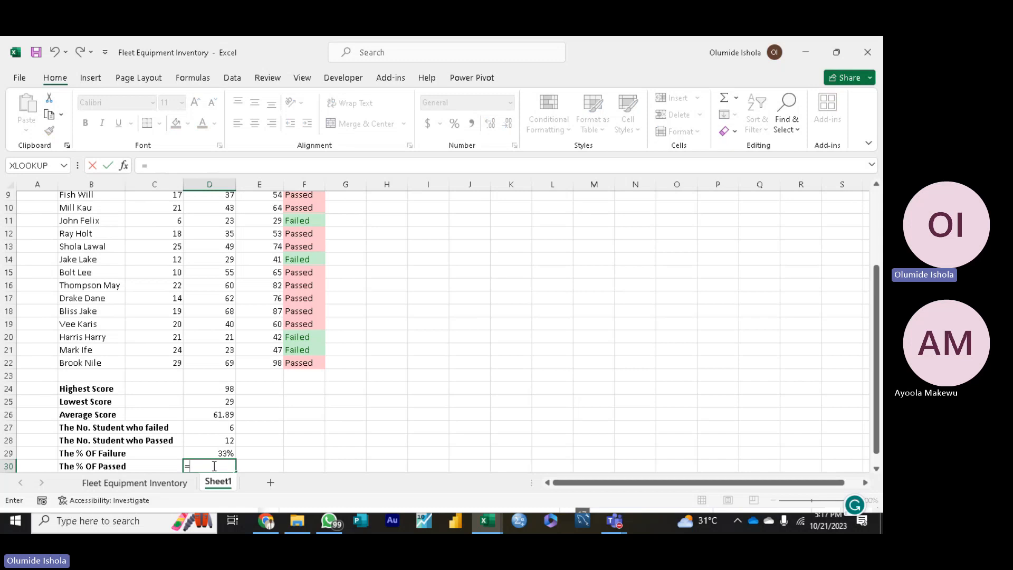
type("100")
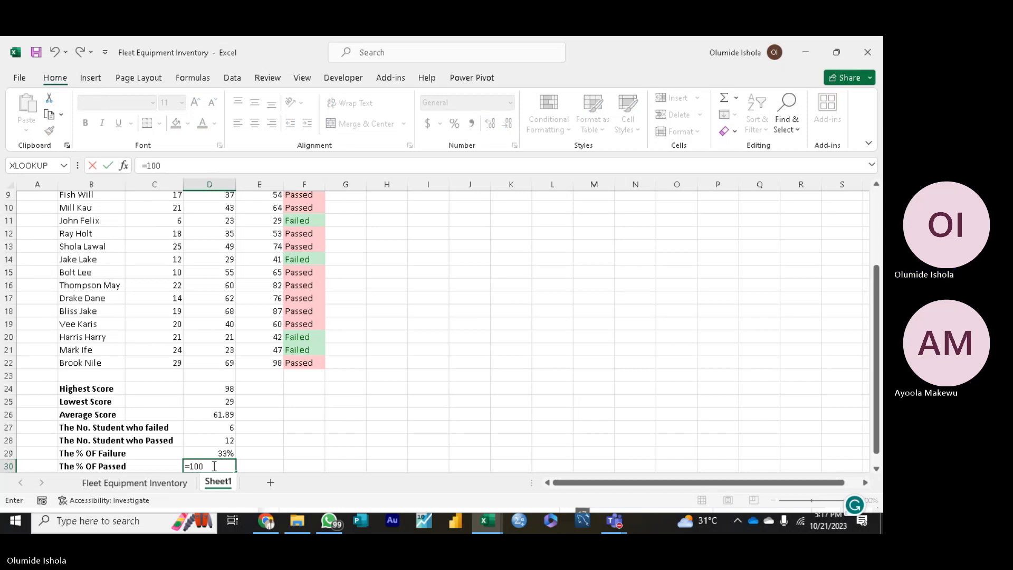
type("-")
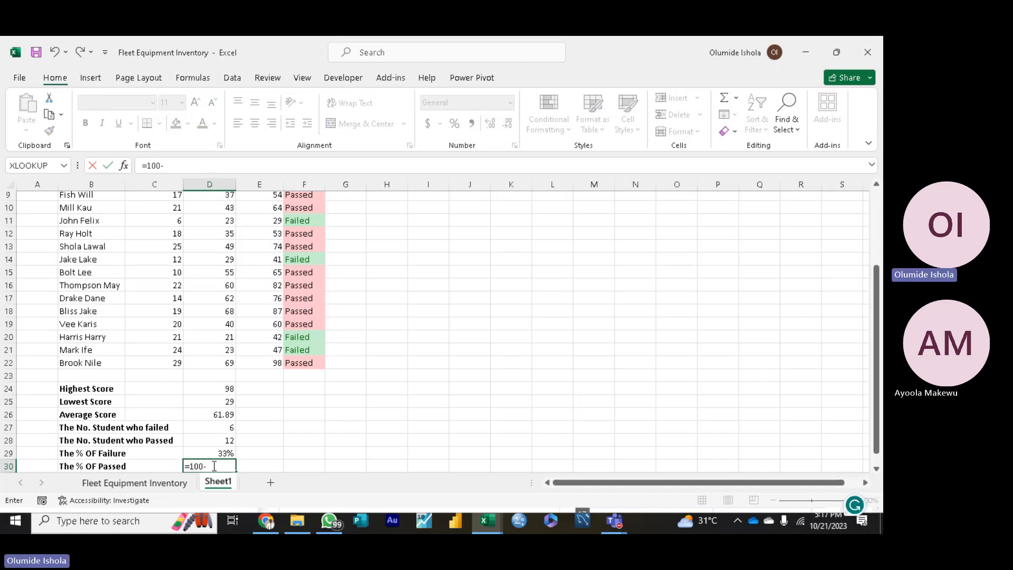
left_click(218, 453)
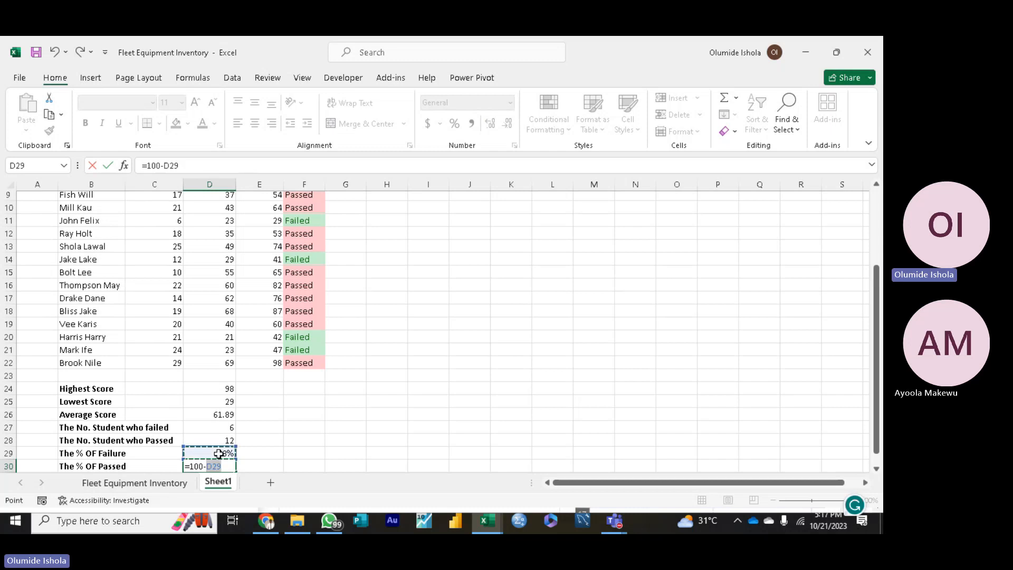
key("Return")
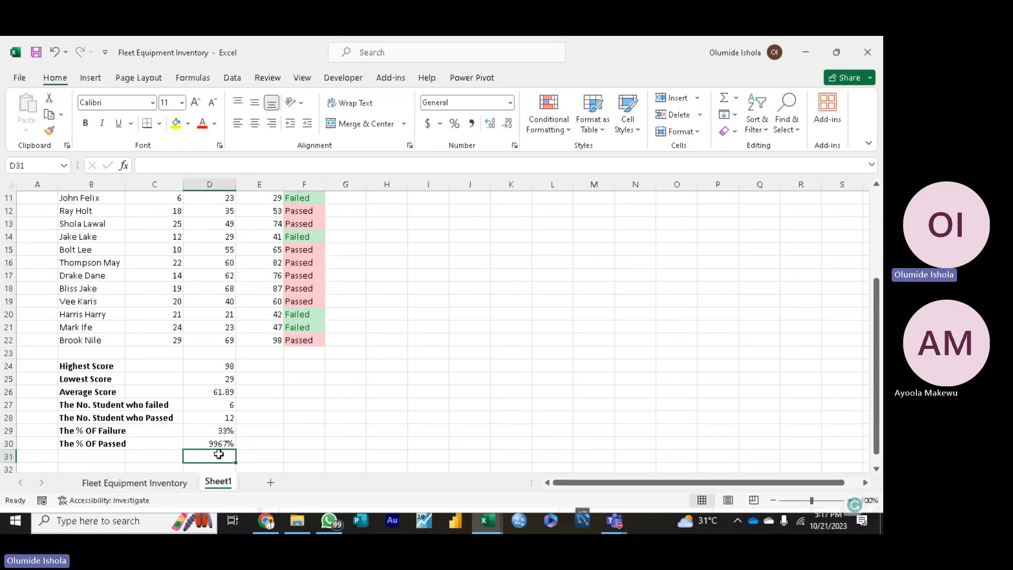
Step: Replace the pass percentage formula in D30 with =100%-D29
left_click(221, 445)
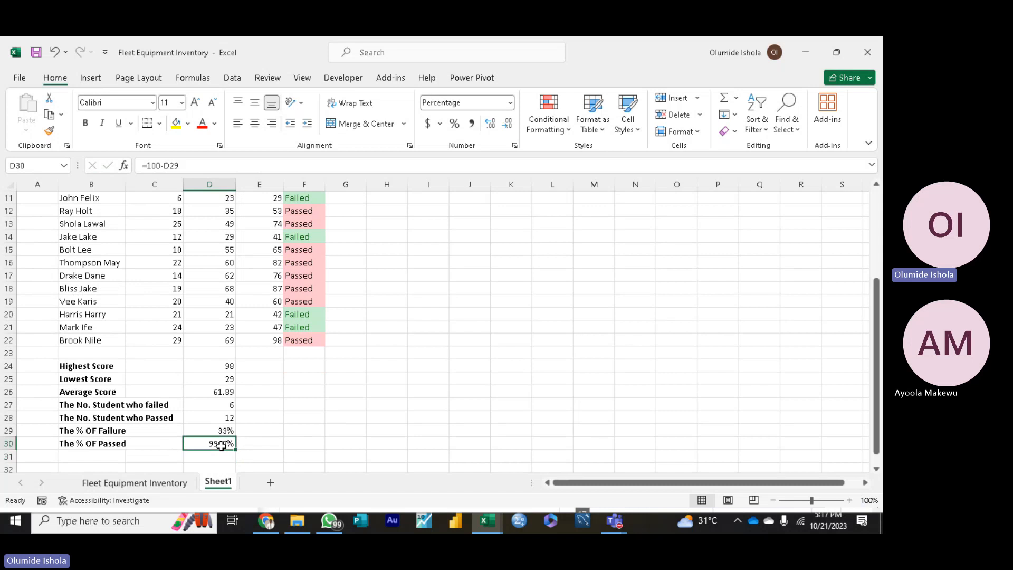
key("BackSpace")
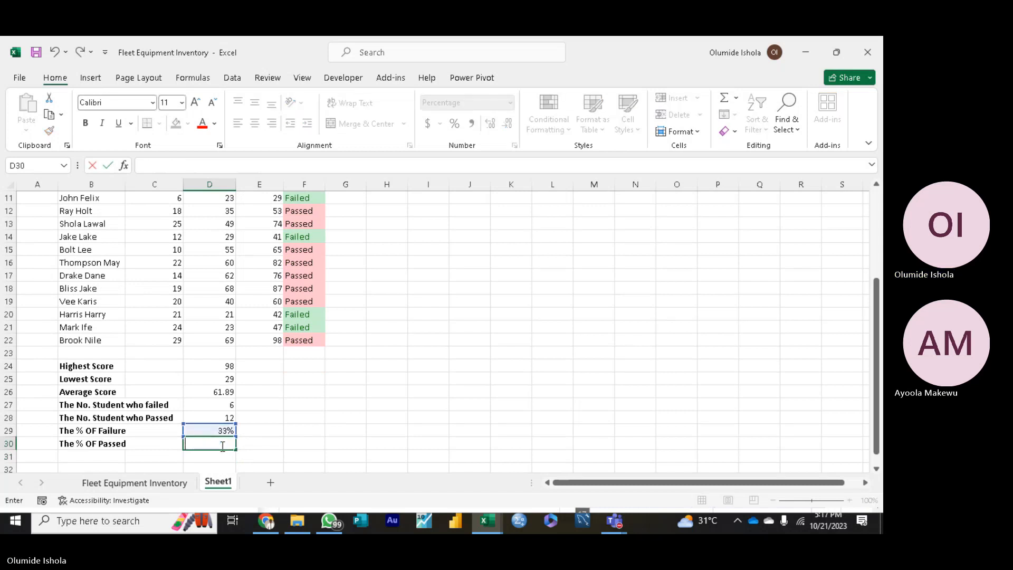
type("=")
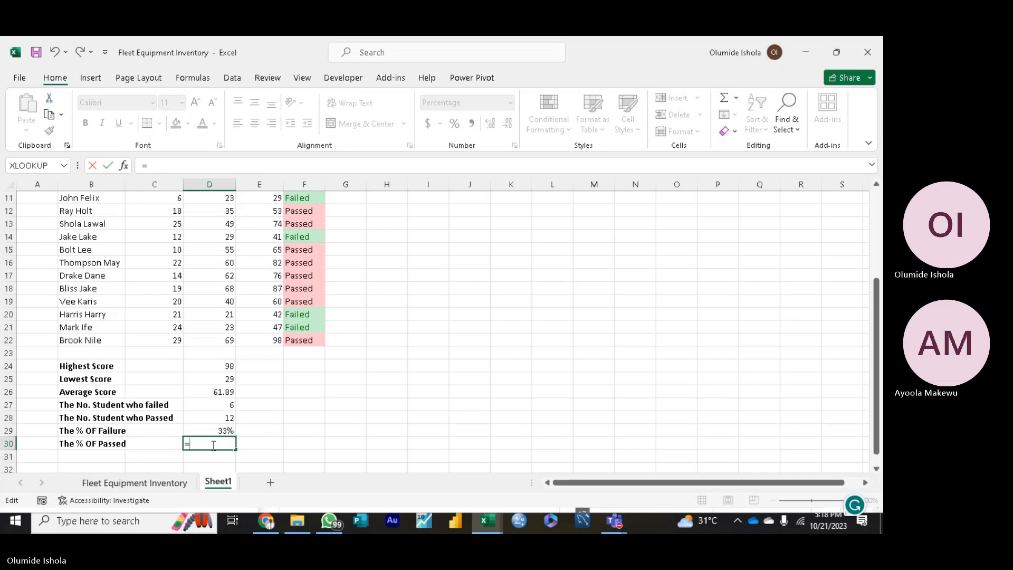
type("100")
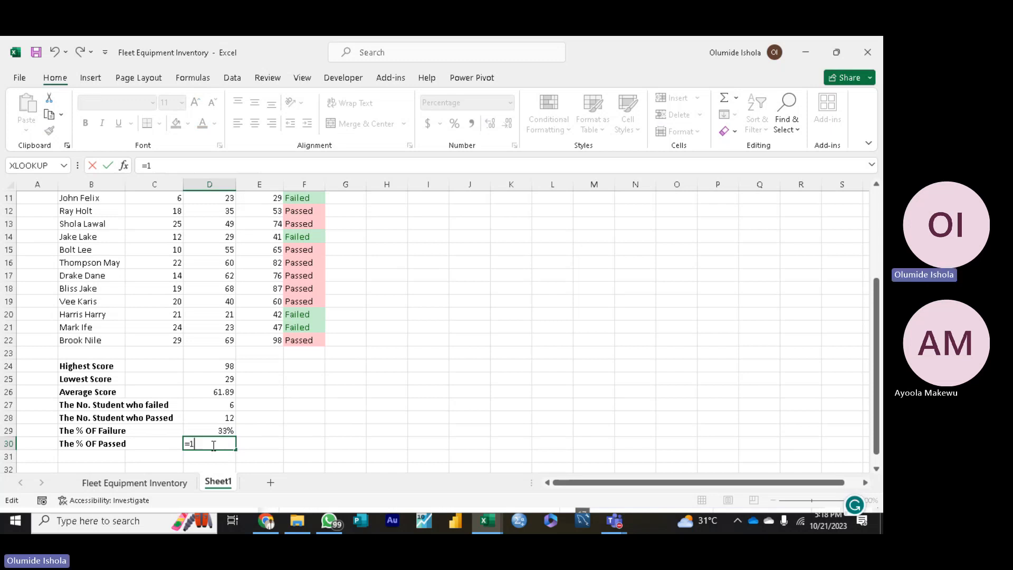
key("BackSpace")
key("BackSpace")
type("00%-")
left_click(234, 431)
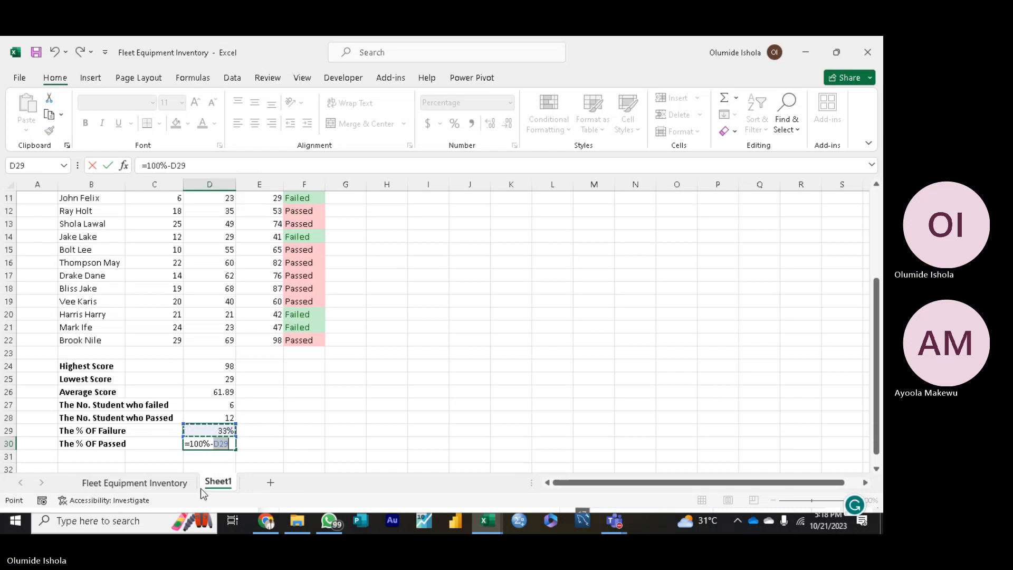
key("Return")
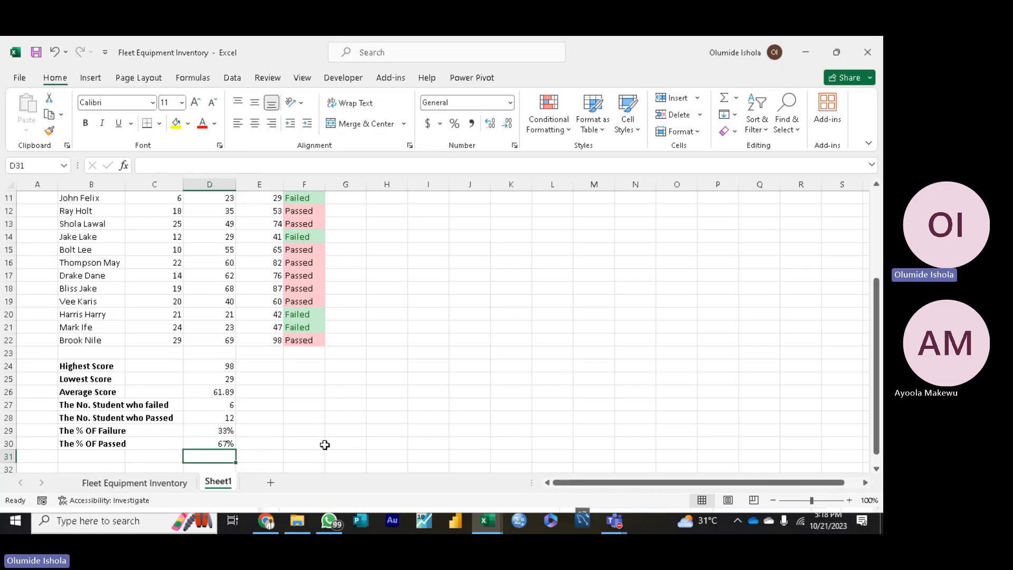
Step: Replace the formula in D30 with =D28/C2 to divide the passed-student count by the number of students
left_click(209, 443)
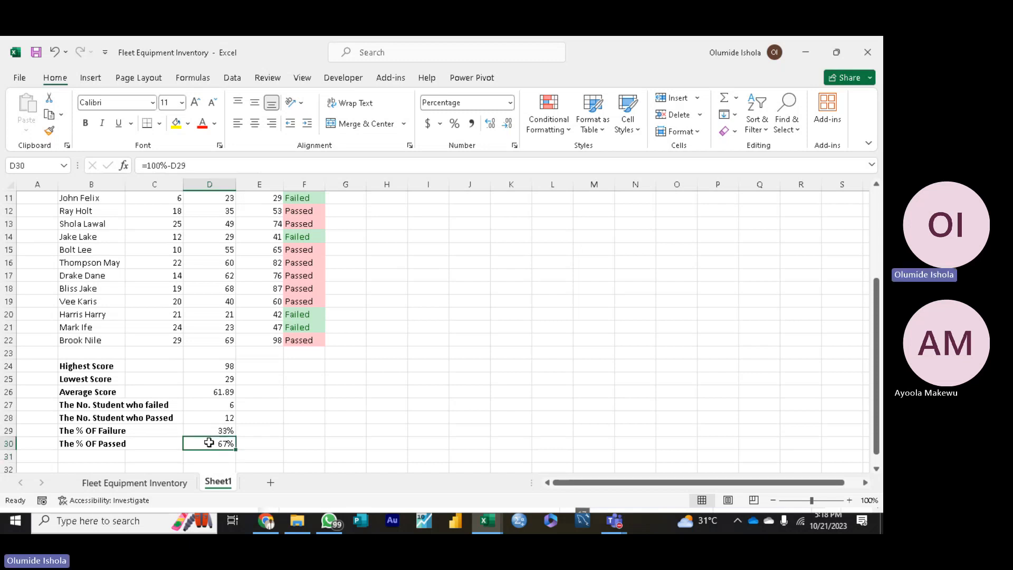
key("BackSpace")
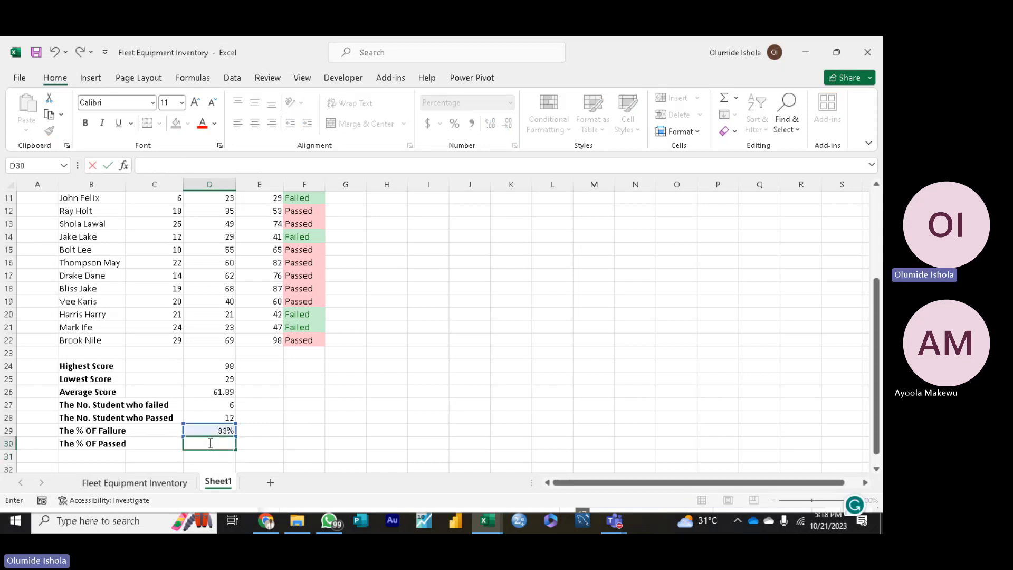
type("=")
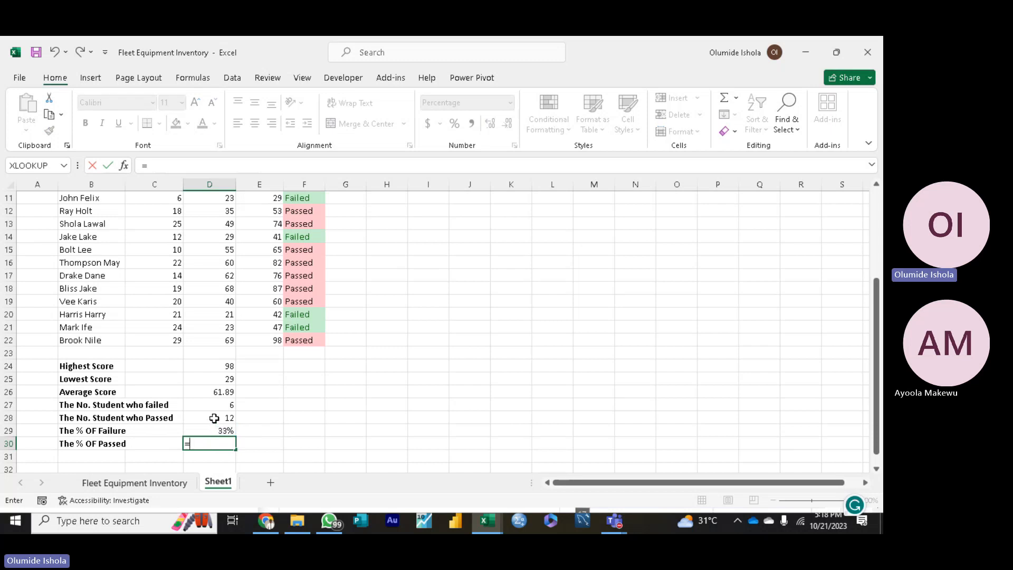
left_click(214, 417)
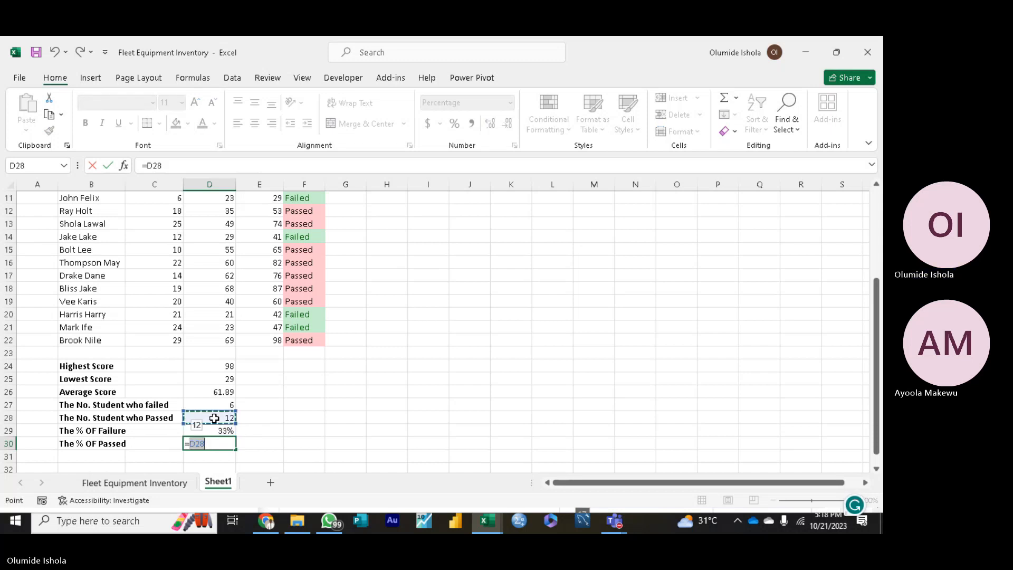
type("/")
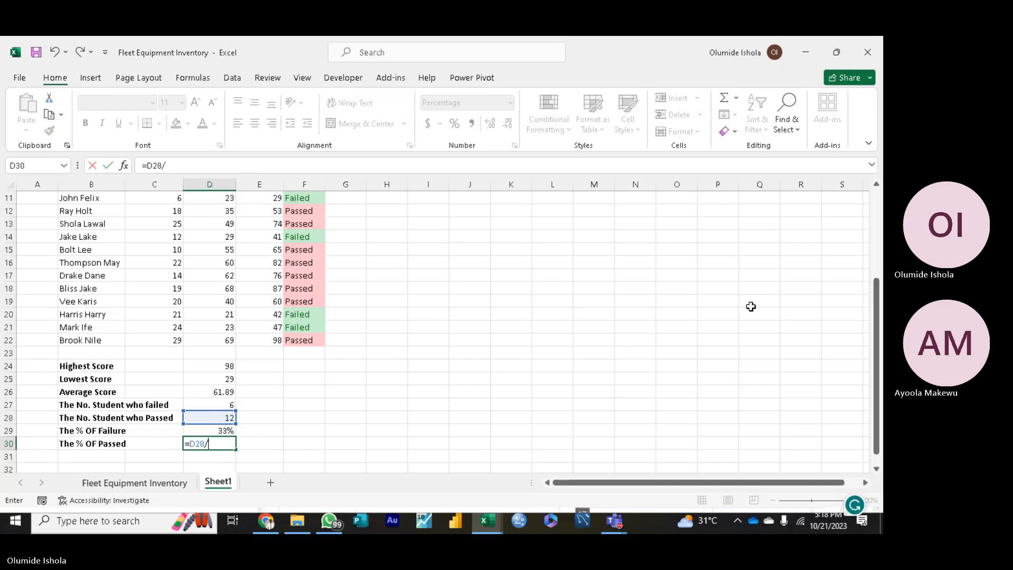
left_click_drag(878, 332, 877, 246)
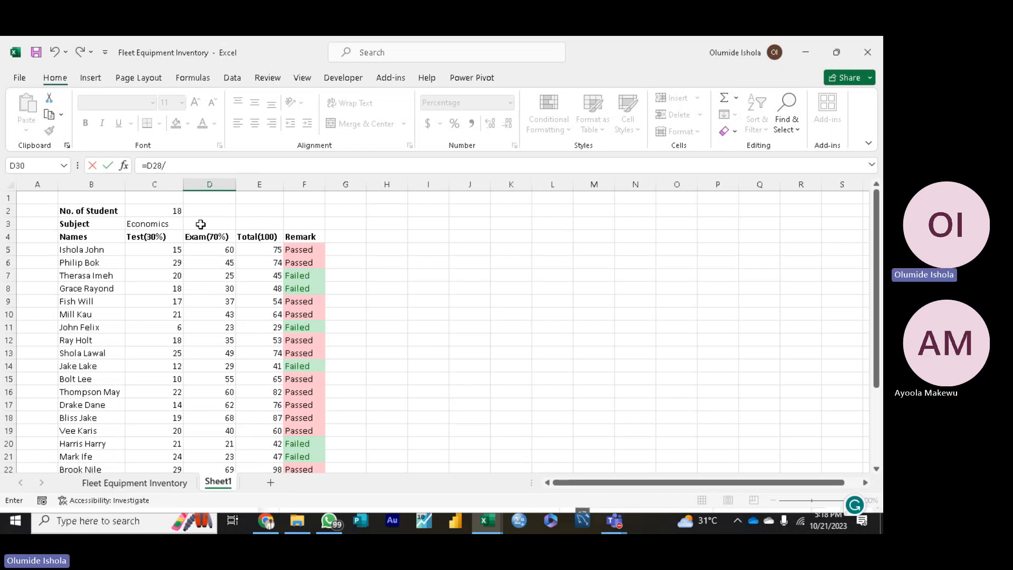
left_click(171, 210)
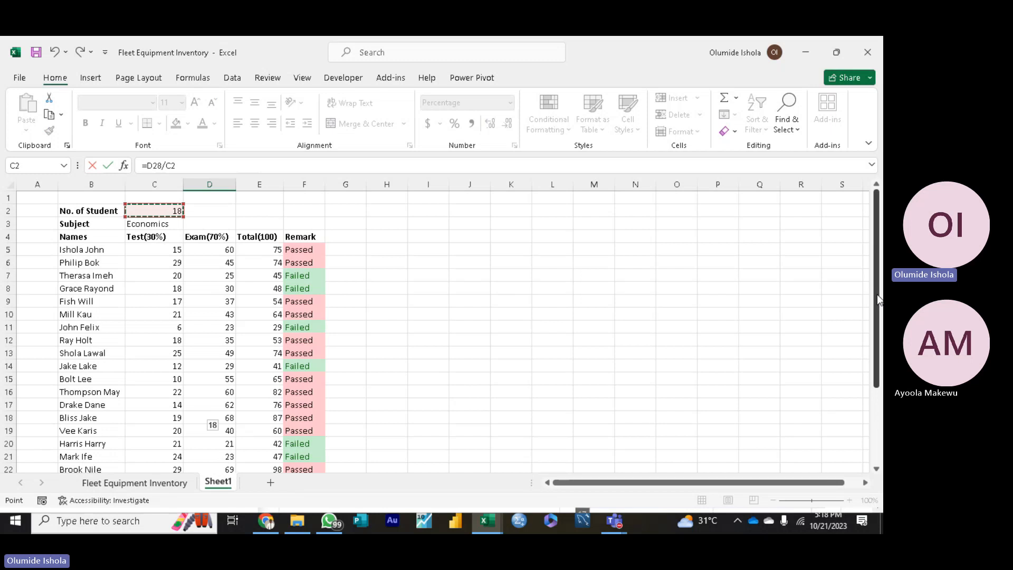
left_click_drag(877, 299, 878, 415)
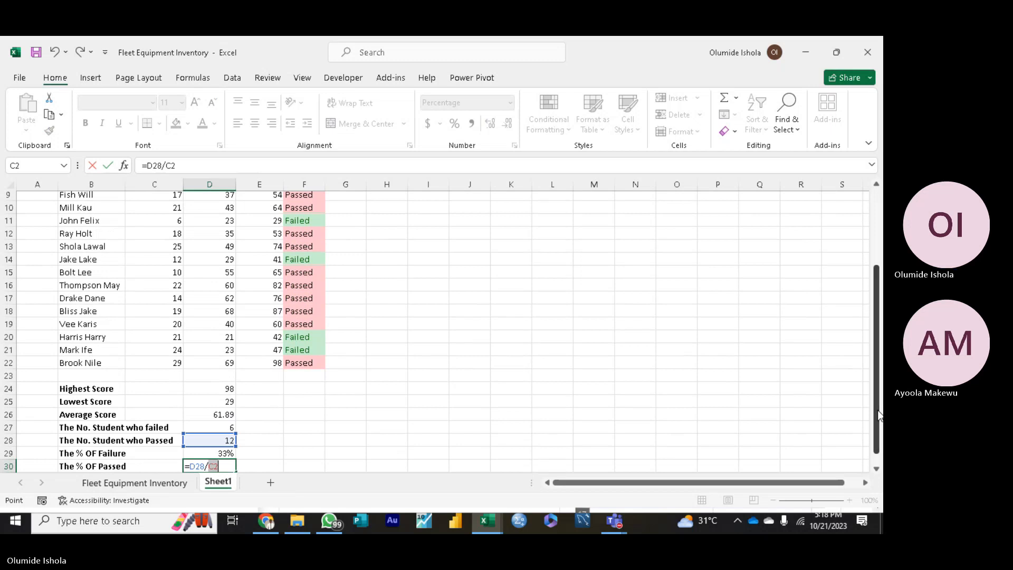
Step: Complete the percentage of students passed in cell D30 by entering the formula =D28/C2
key("Return")
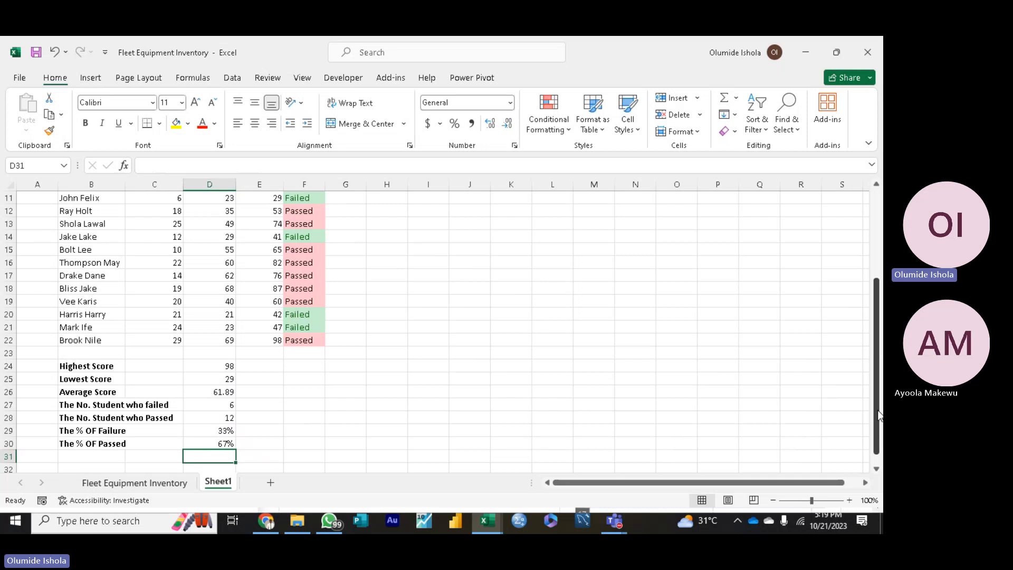
mouse_move(878, 415)
left_mouse_down()
mouse_move(879, 436)
mouse_move(877, 393)
mouse_move(872, 426)
left_mouse_up()
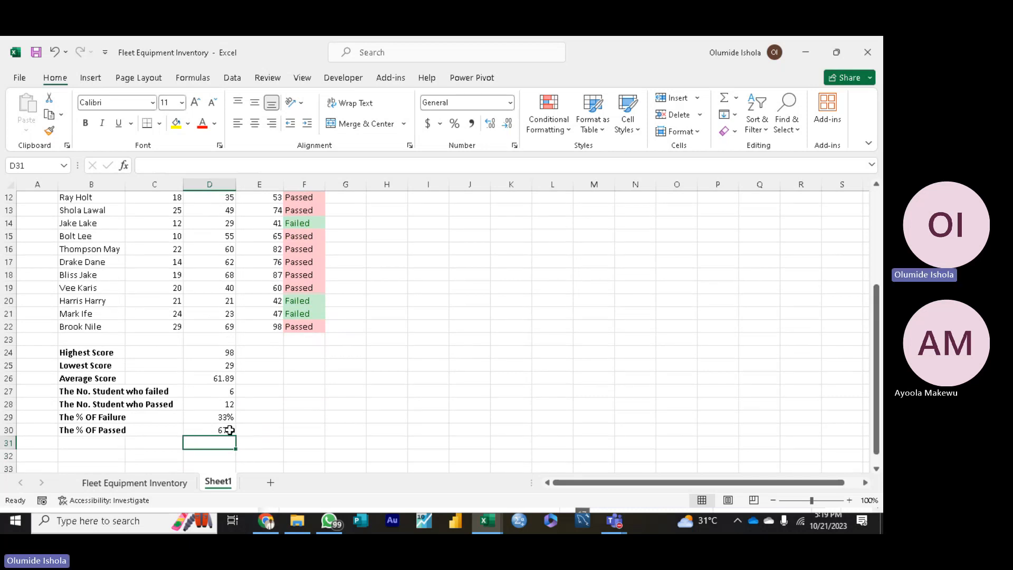
left_click(116, 430)
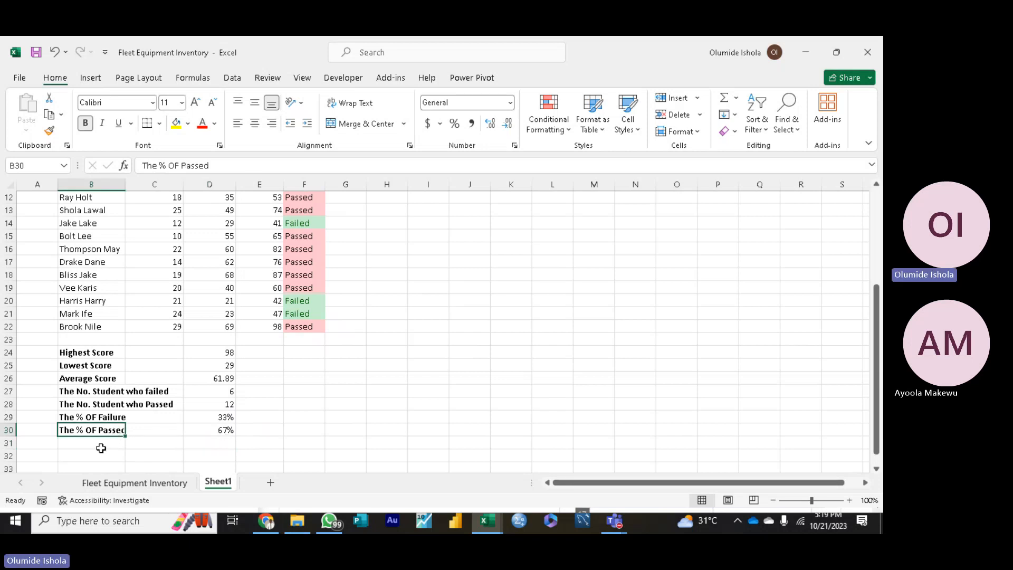
left_click(102, 448)
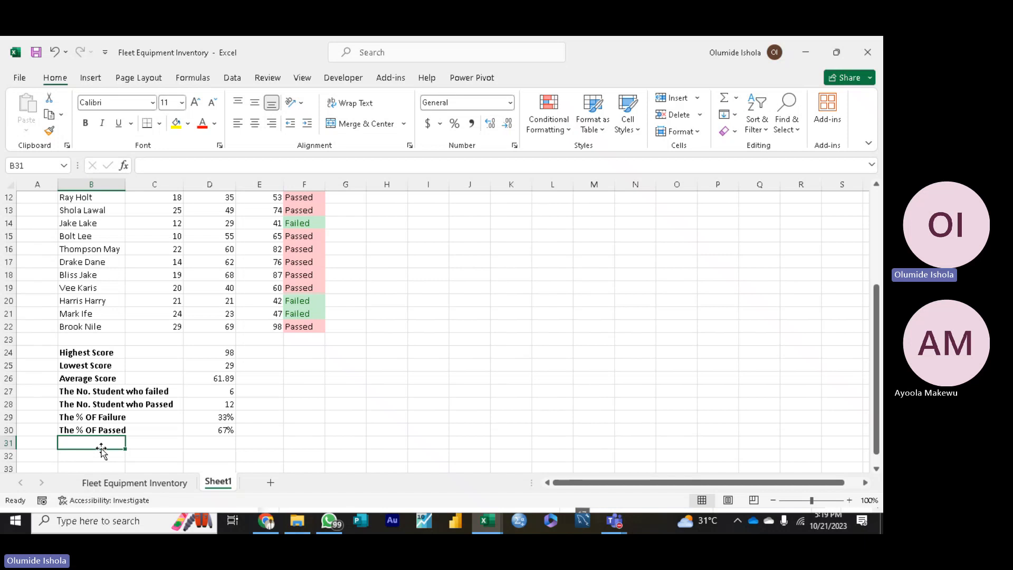
Step: Note the function names IF in cell I23 and CountIF in cell I24
left_click(428, 344)
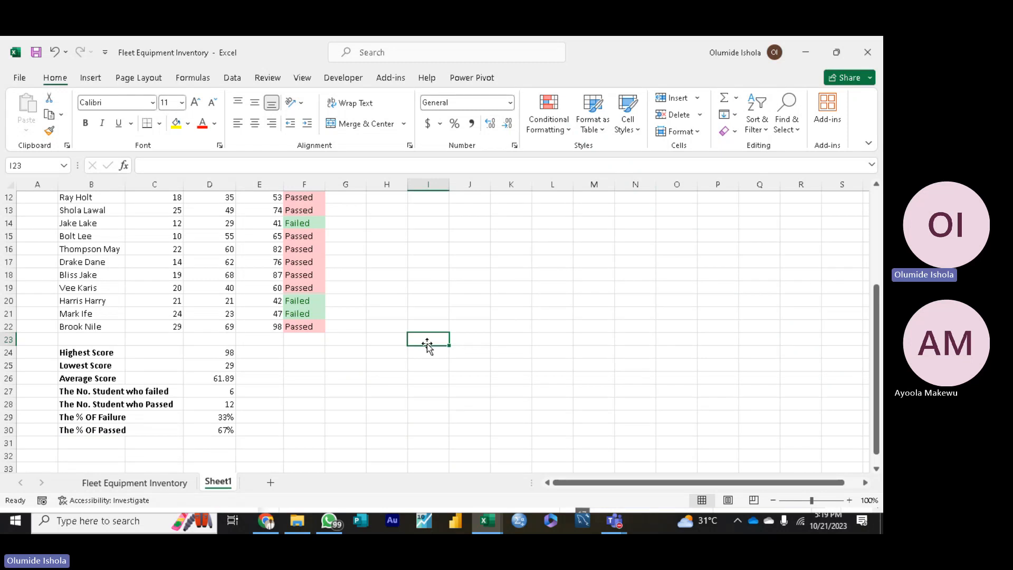
type("IF")
key("Return")
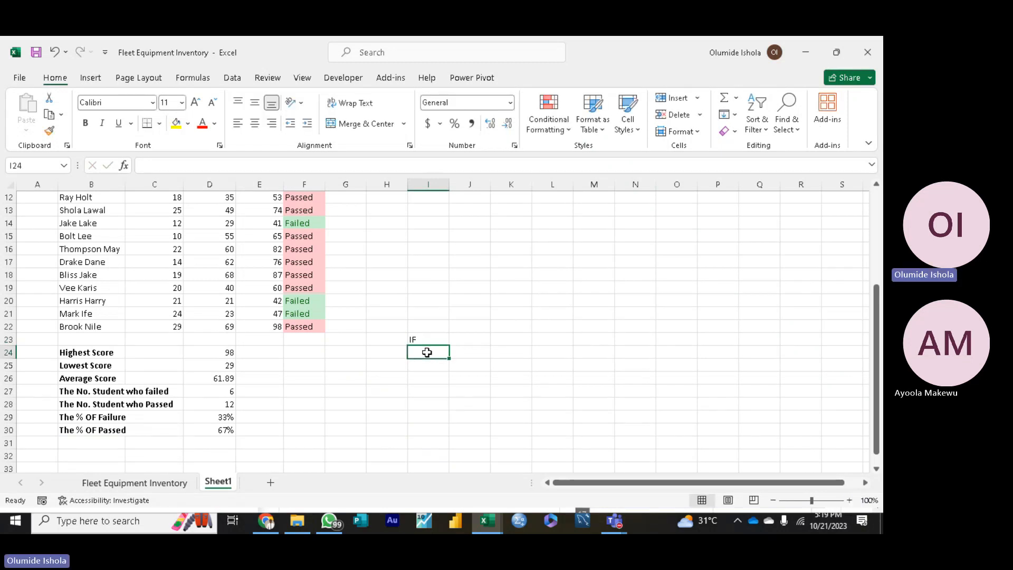
type("Co")
type("t")
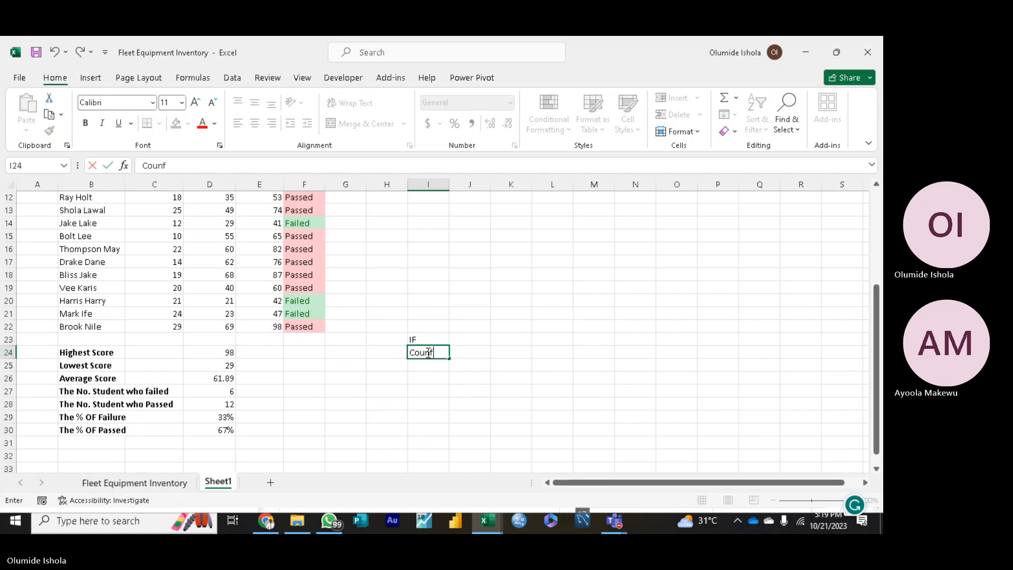
type(" If")
key("BackSpace")
key("BackSpace")
type("IF")
left_click(426, 365)
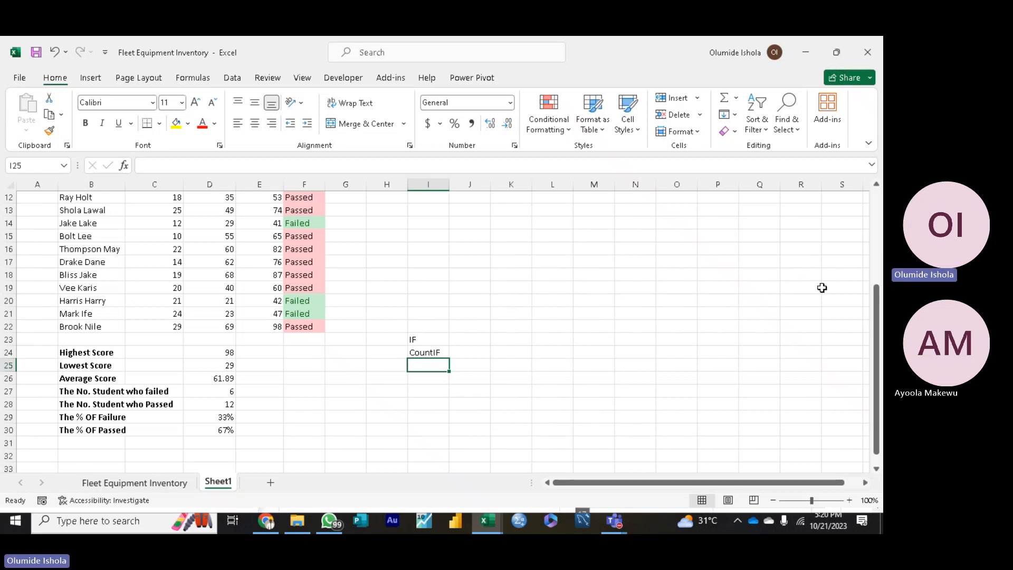
Step: Delete the IF and CountIF notes from cells I23 and I24
left_click_drag(875, 306, 842, 354)
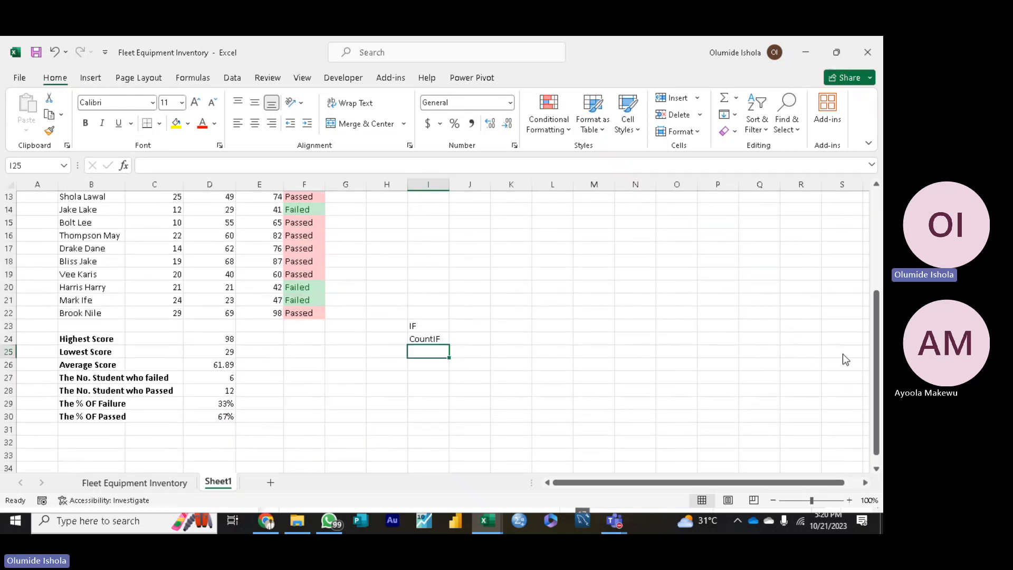
left_click(434, 339)
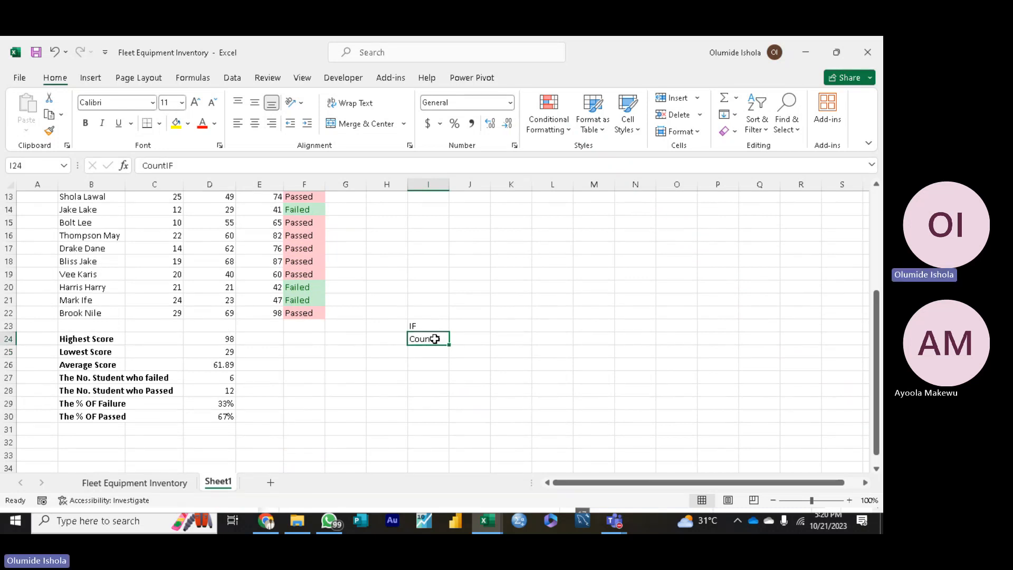
key("BackSpace")
left_click(431, 324)
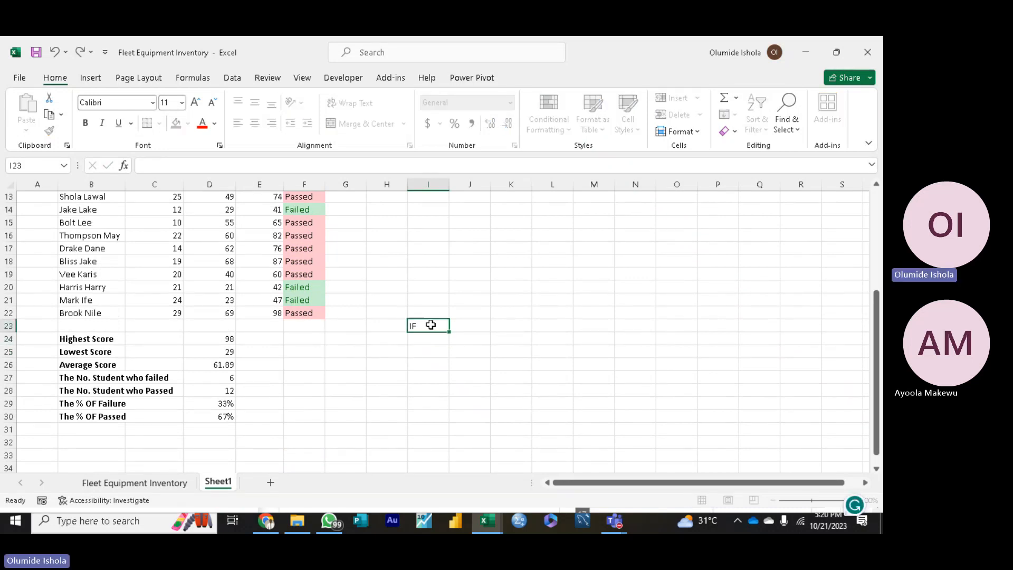
key("BackSpace")
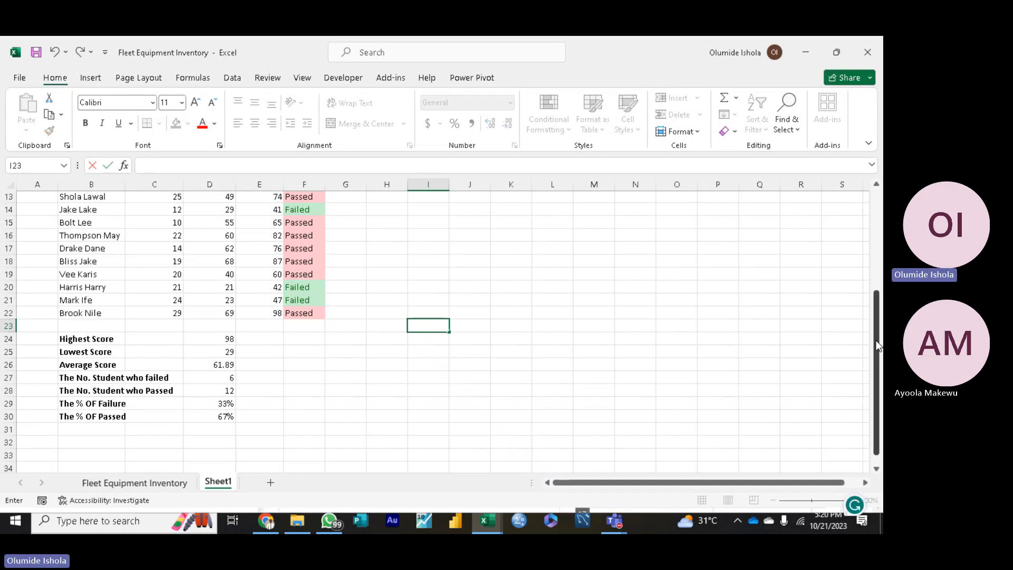
left_click_drag(877, 345, 861, 204)
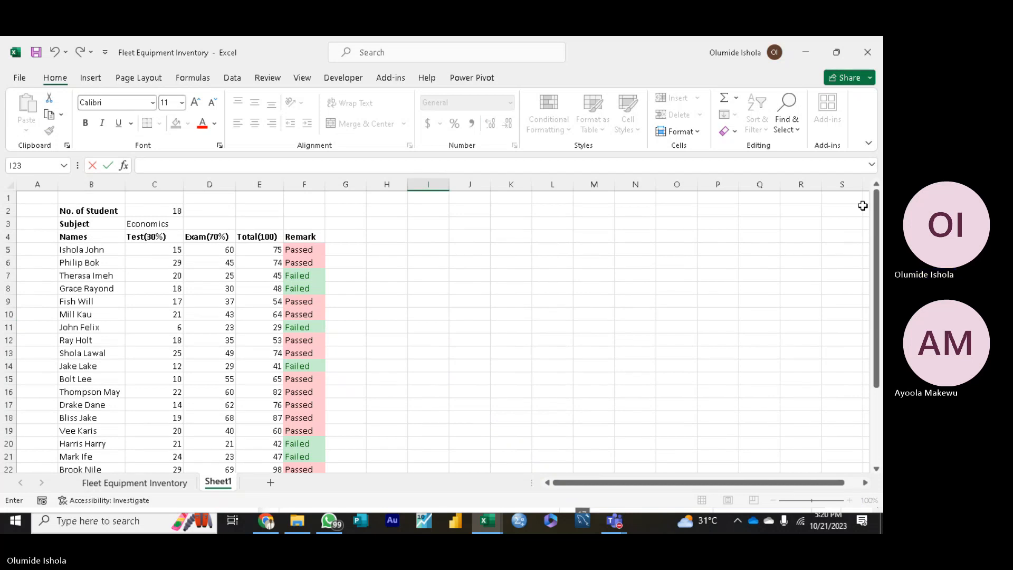
left_click(358, 236)
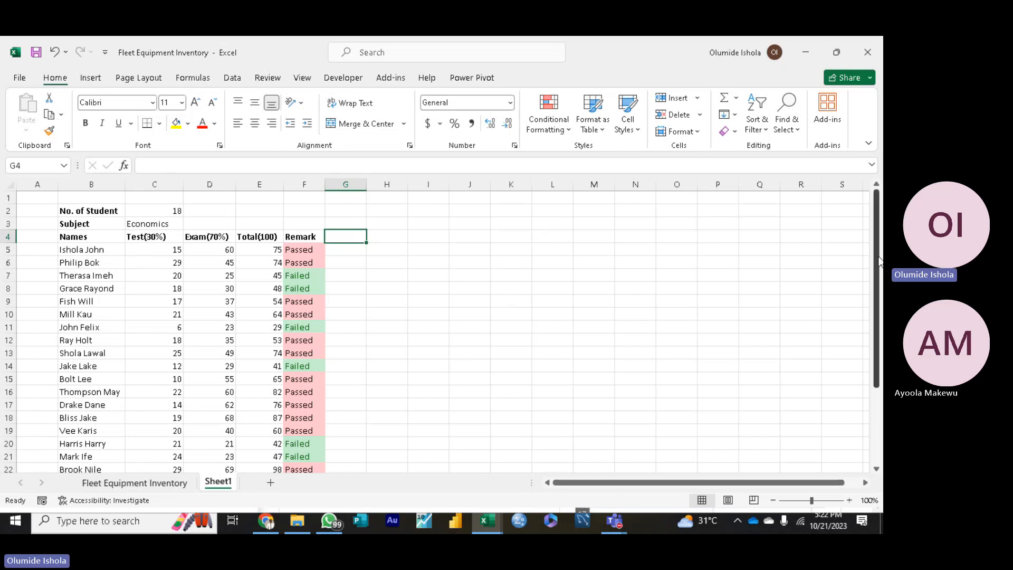
left_click_drag(878, 262, 881, 356)
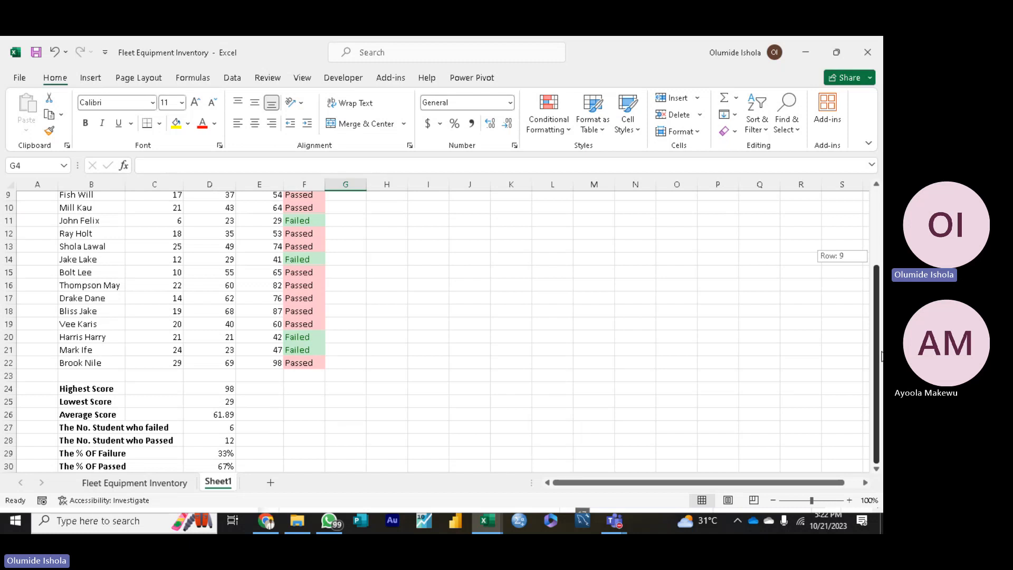
left_click_drag(881, 356, 881, 357)
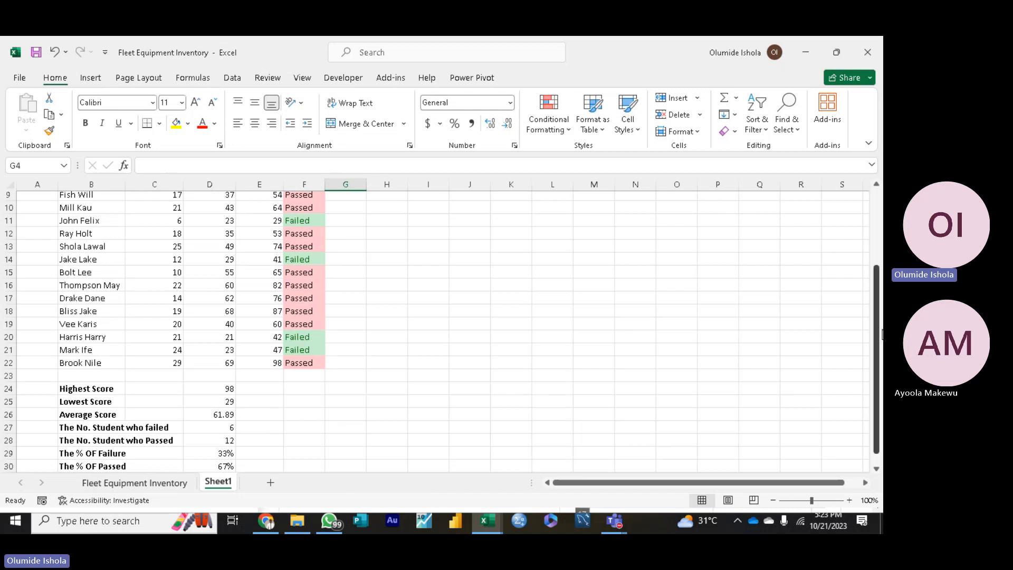
left_click_drag(880, 342, 880, 362)
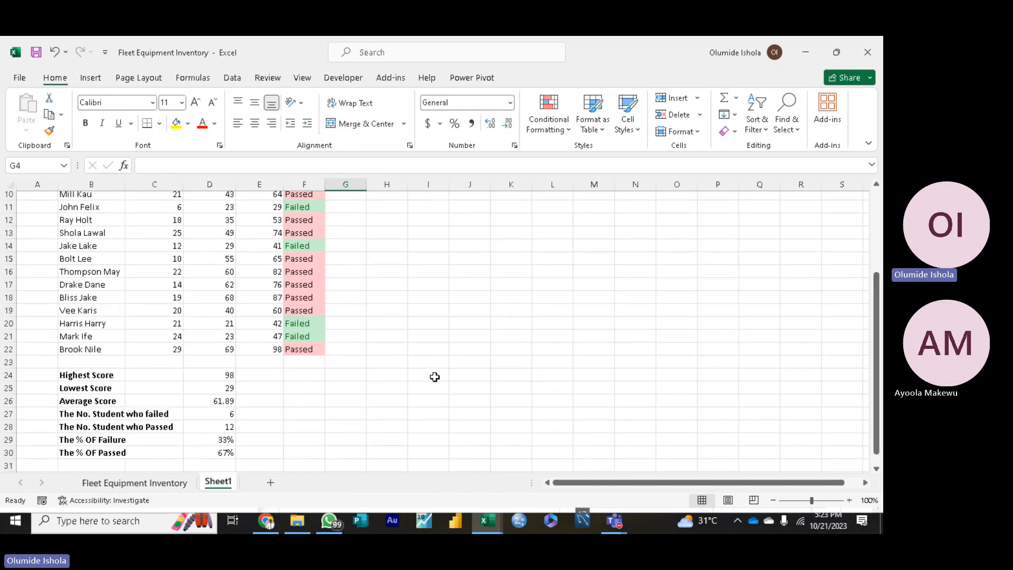
left_click(92, 464)
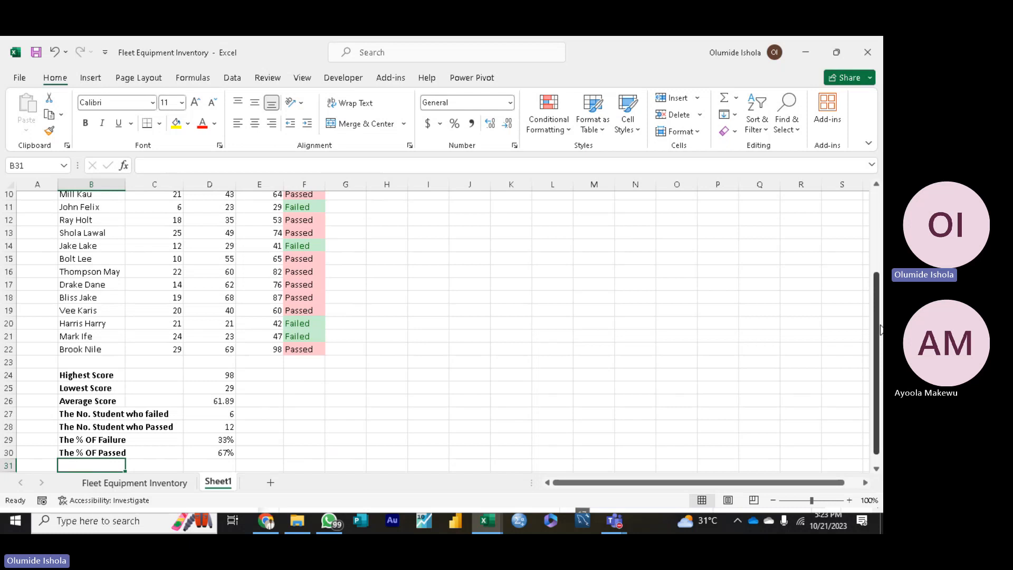
Step: Apply conditional formatting with solid fill red data bars to the Total(100) scores in E5:E22
left_click_drag(880, 330, 879, 324)
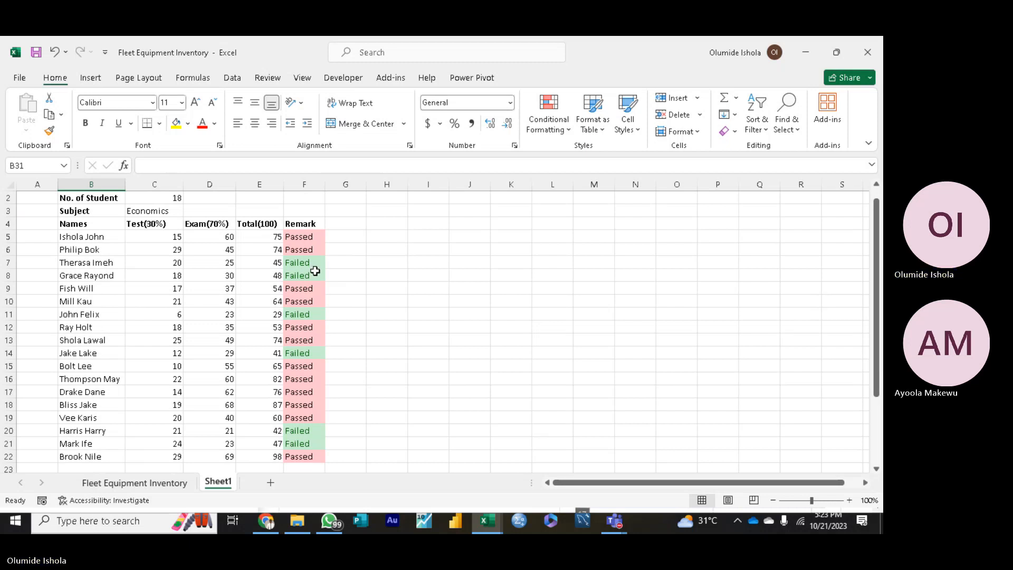
left_click(260, 233)
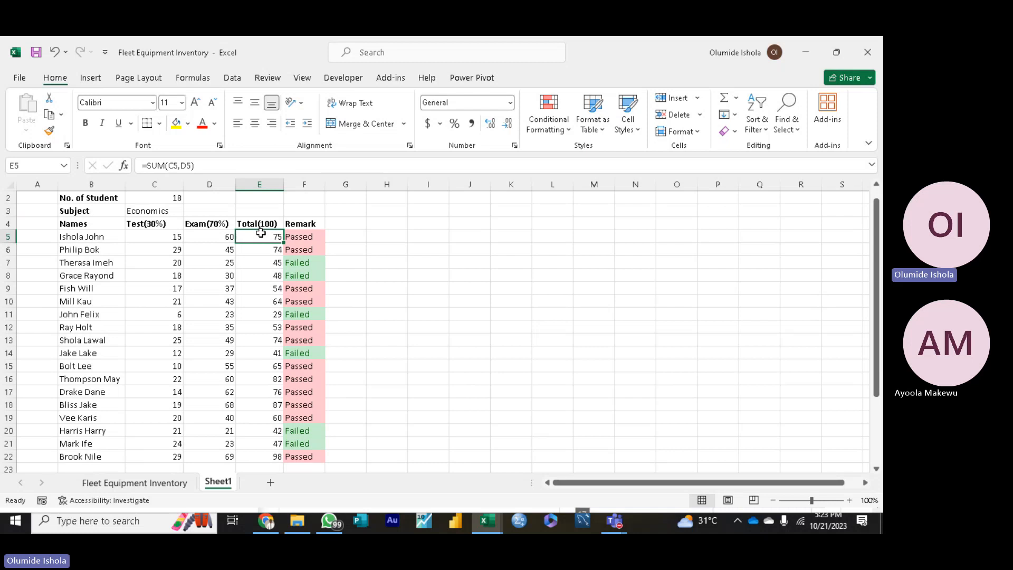
left_click_drag(261, 232, 275, 457)
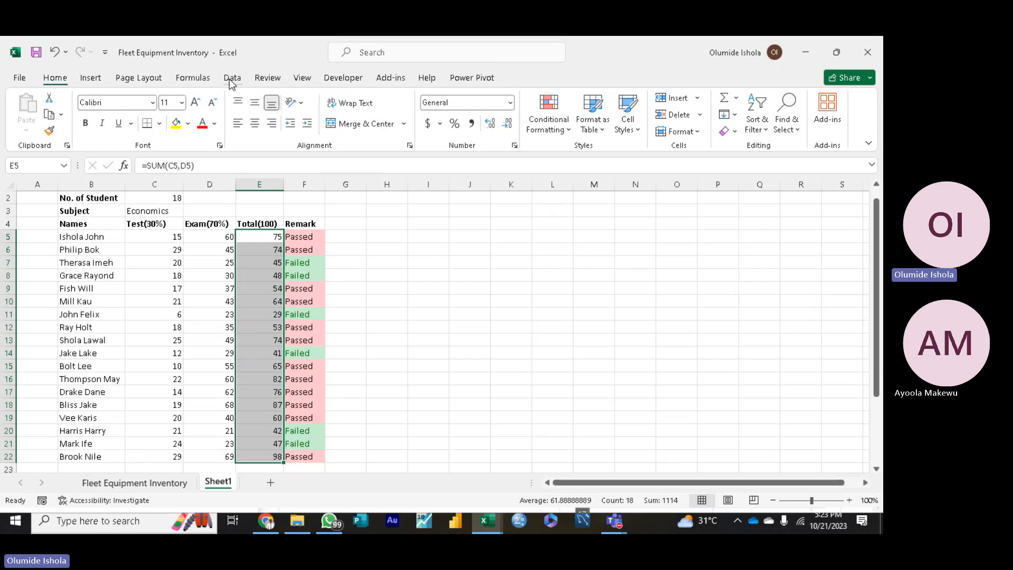
left_click(92, 79)
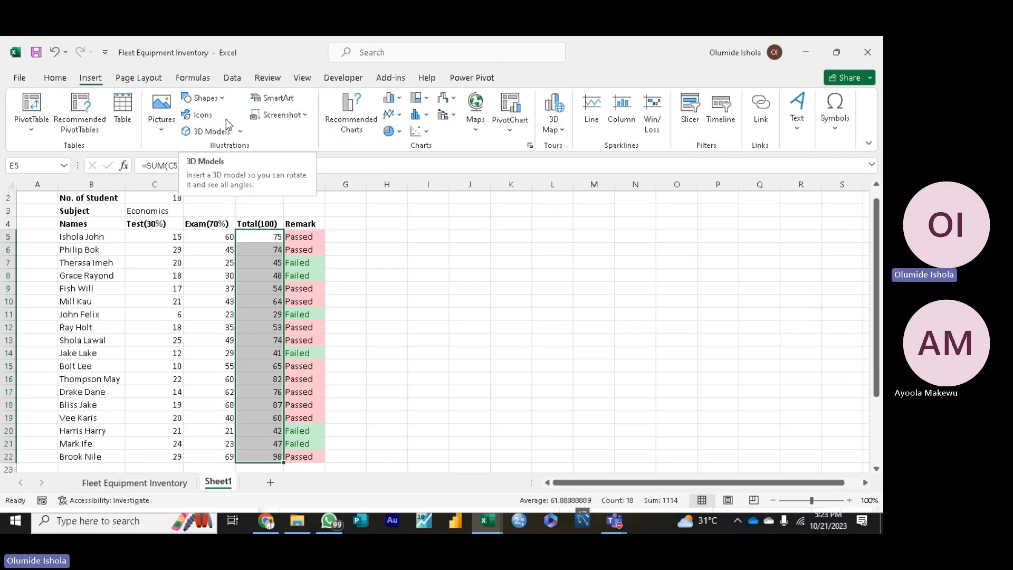
left_click(54, 78)
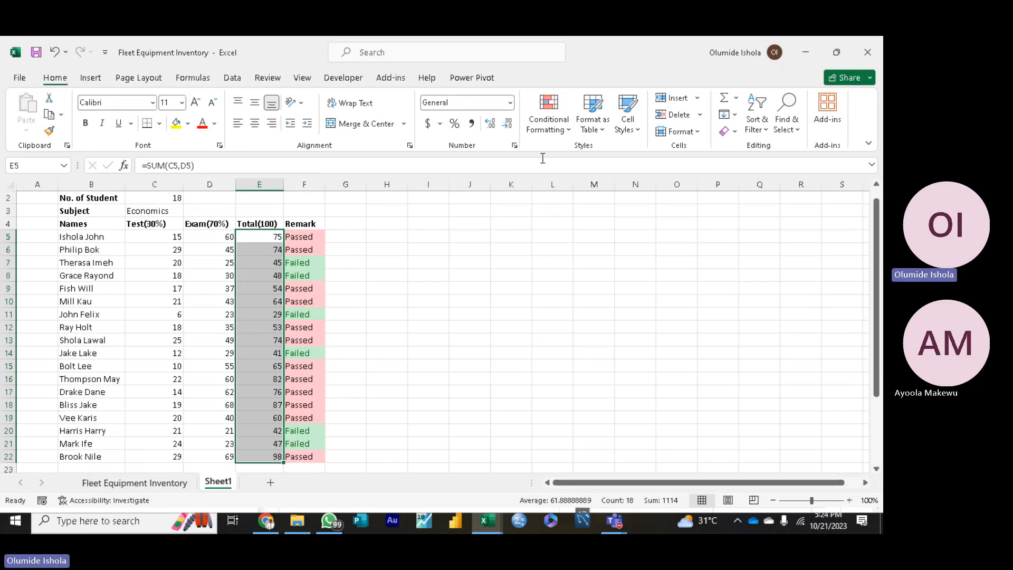
left_click(570, 131)
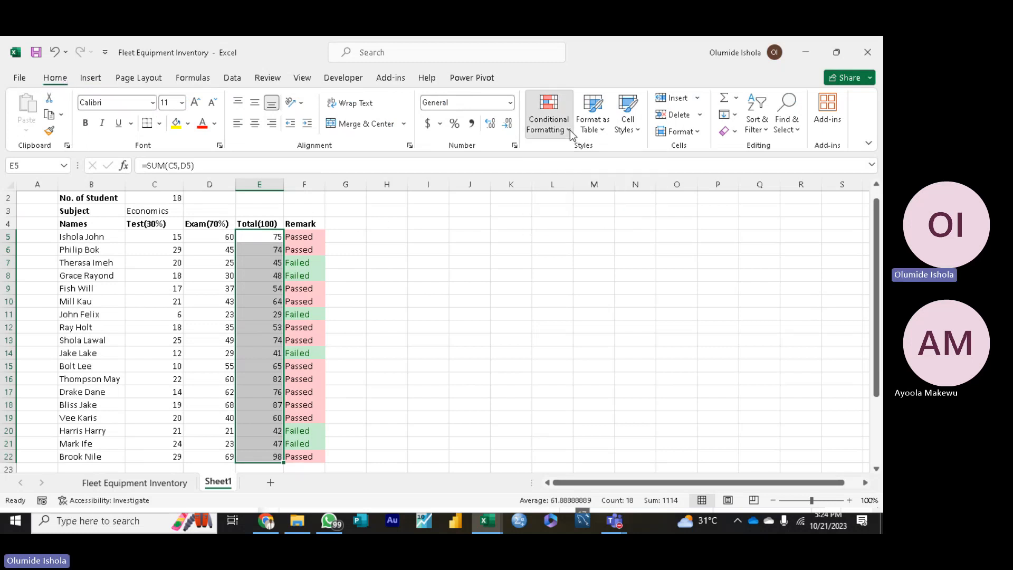
left_click(570, 132)
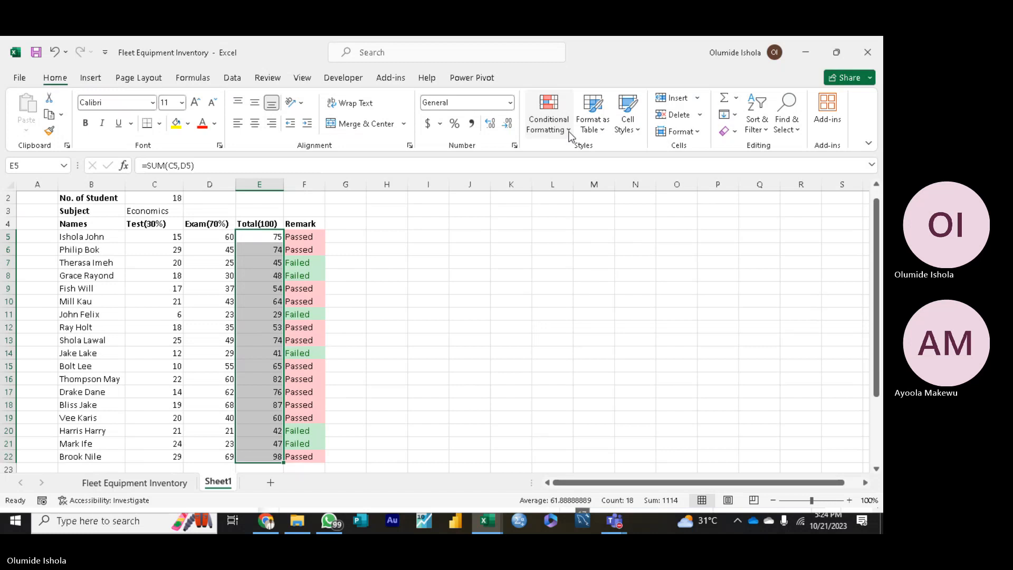
left_click(569, 135)
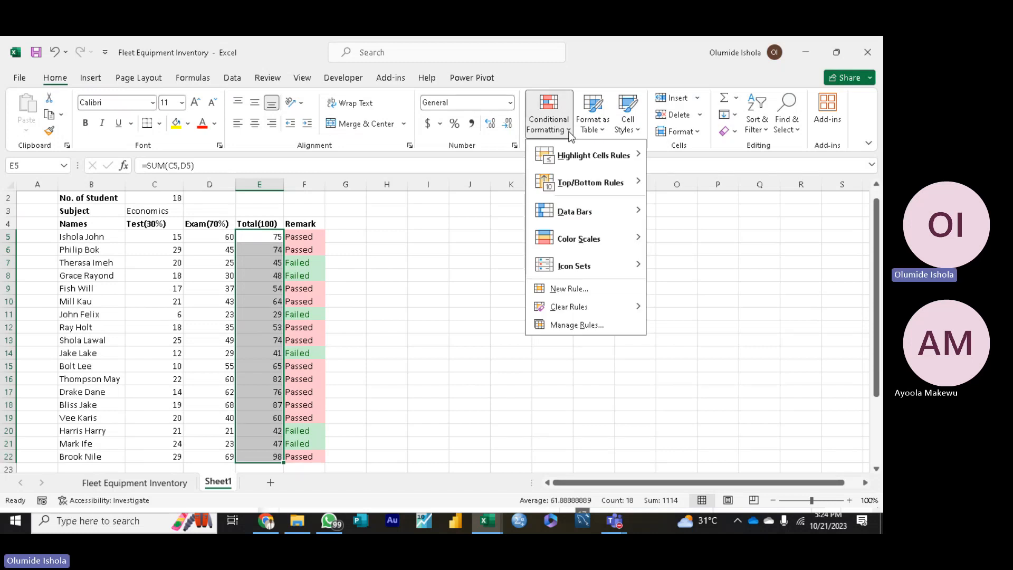
mouse_move(635, 209)
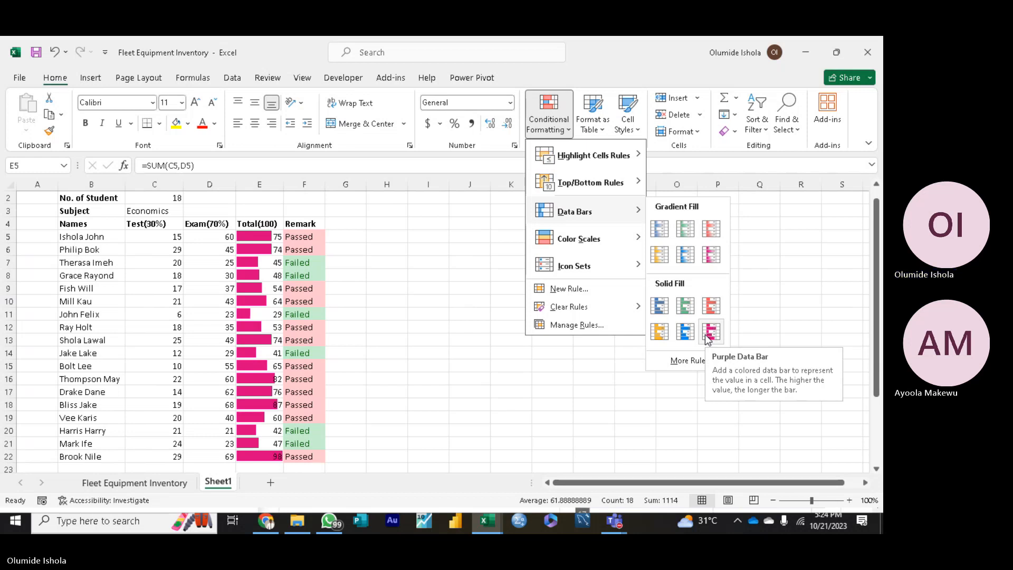
left_click(709, 306)
left_click(456, 297)
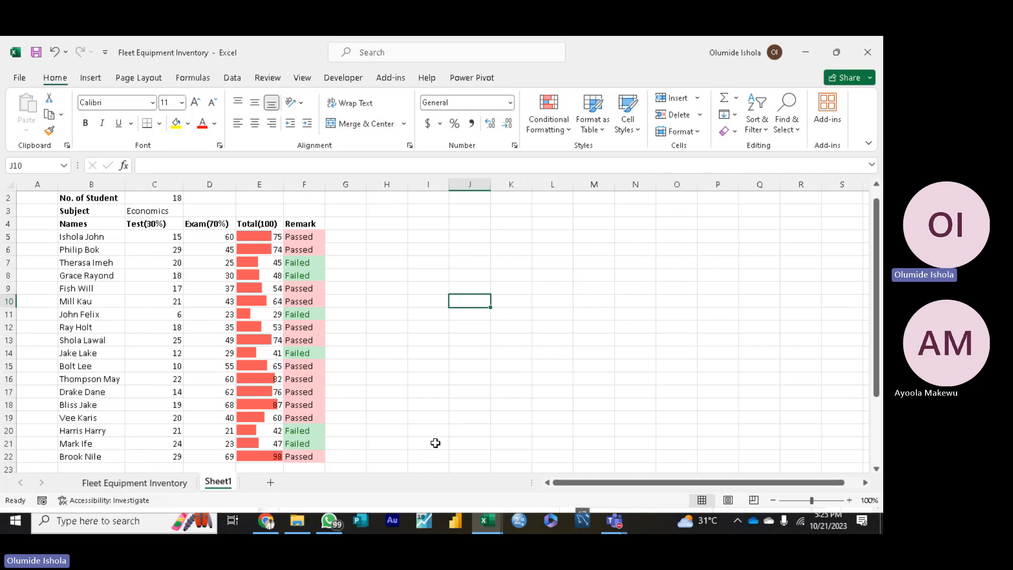
Step: Enter the heading Cell Reference in cell J8, beside the score table
left_click(469, 276)
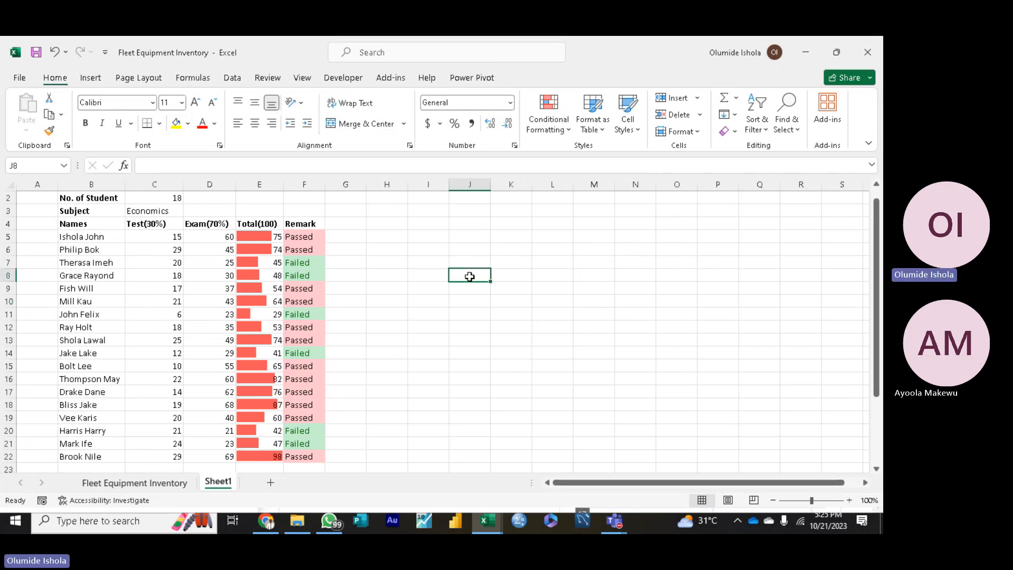
type("Cell")
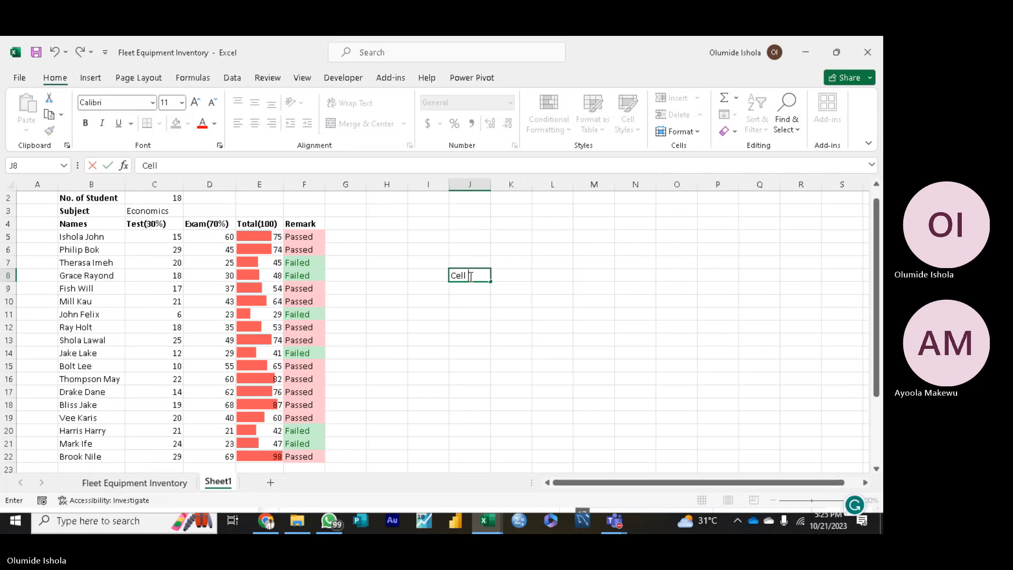
type(" Refe")
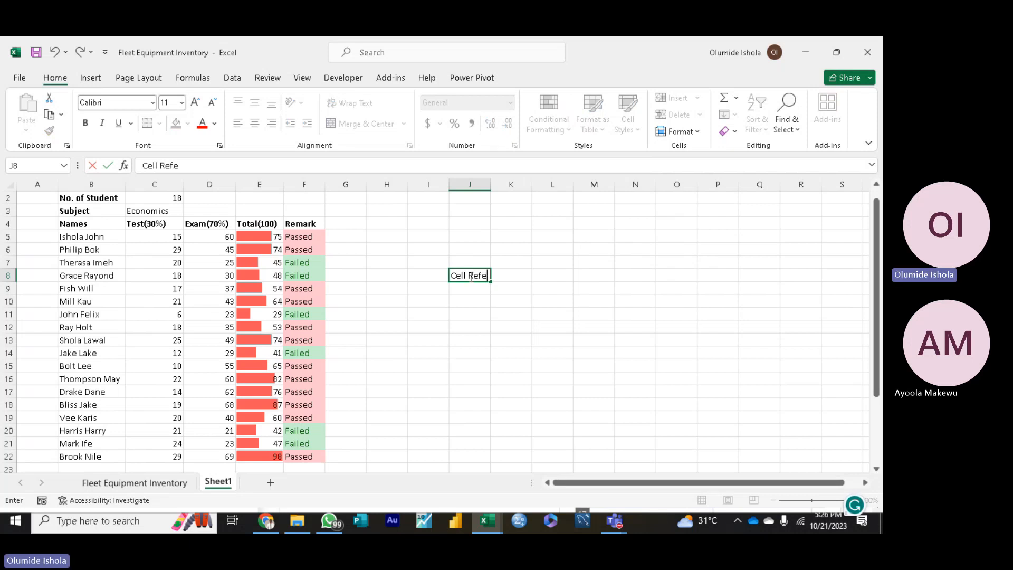
type("rence")
key("Return")
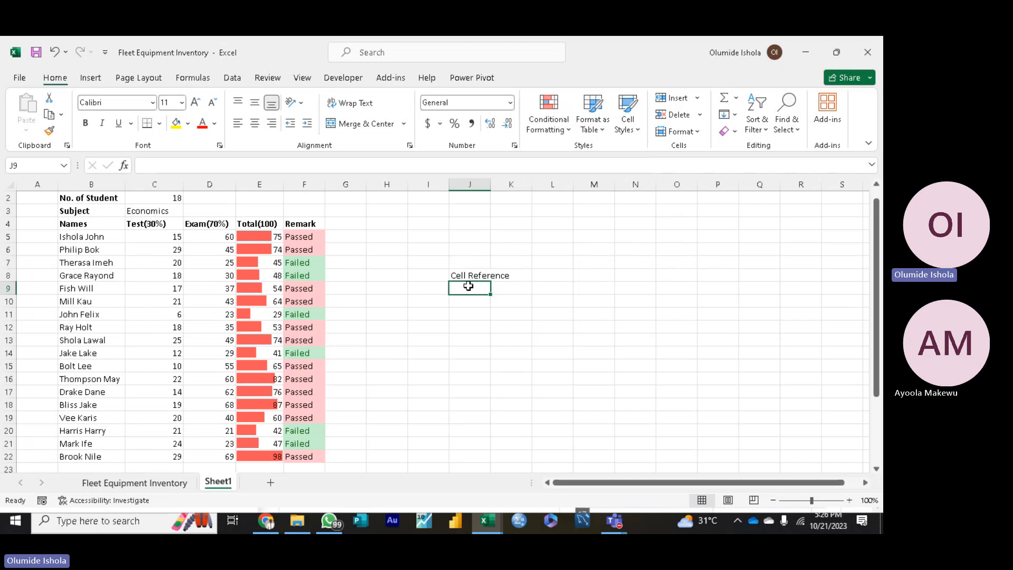
Step: List the reference types Relative in cell J9 and Absolute in cell J10 under the Cell Reference heading
type("Relati")
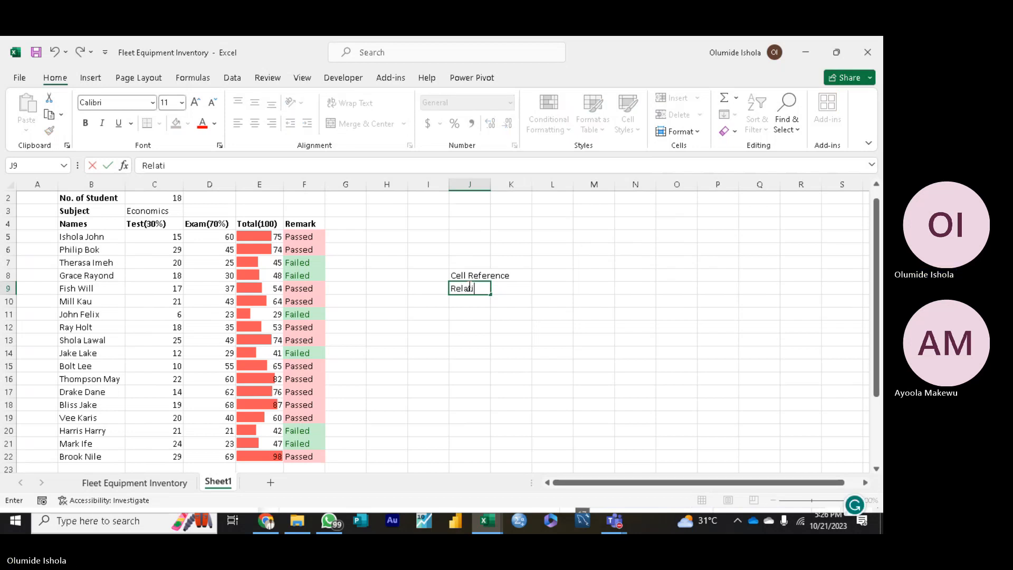
type("ve")
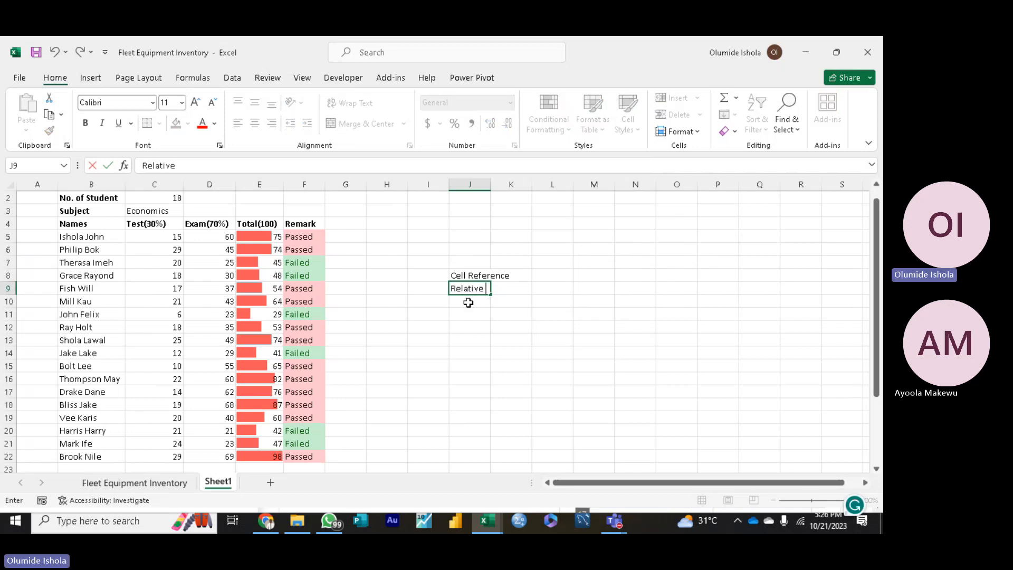
key("Return")
type("A")
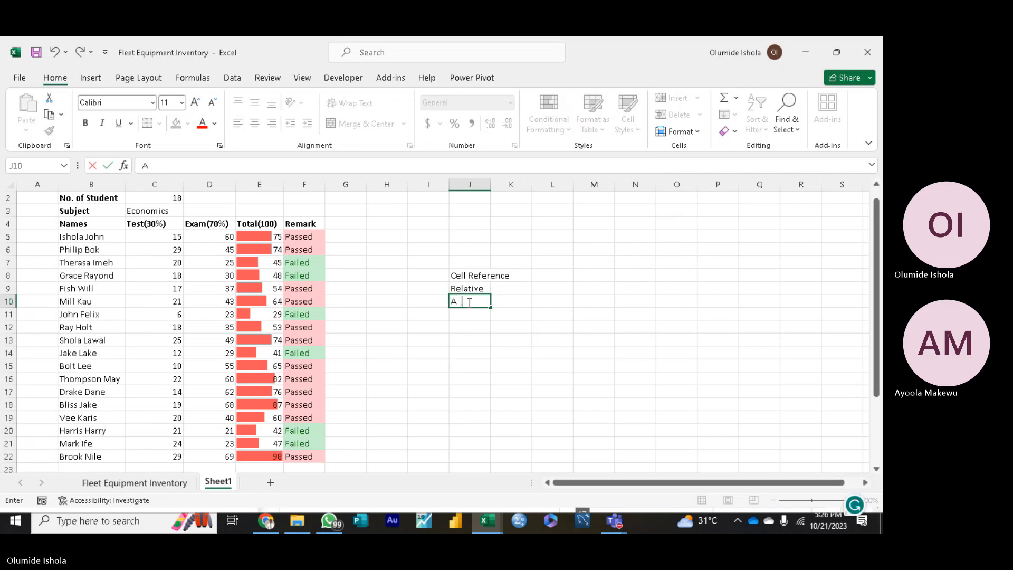
type("bsolute")
left_click(468, 314)
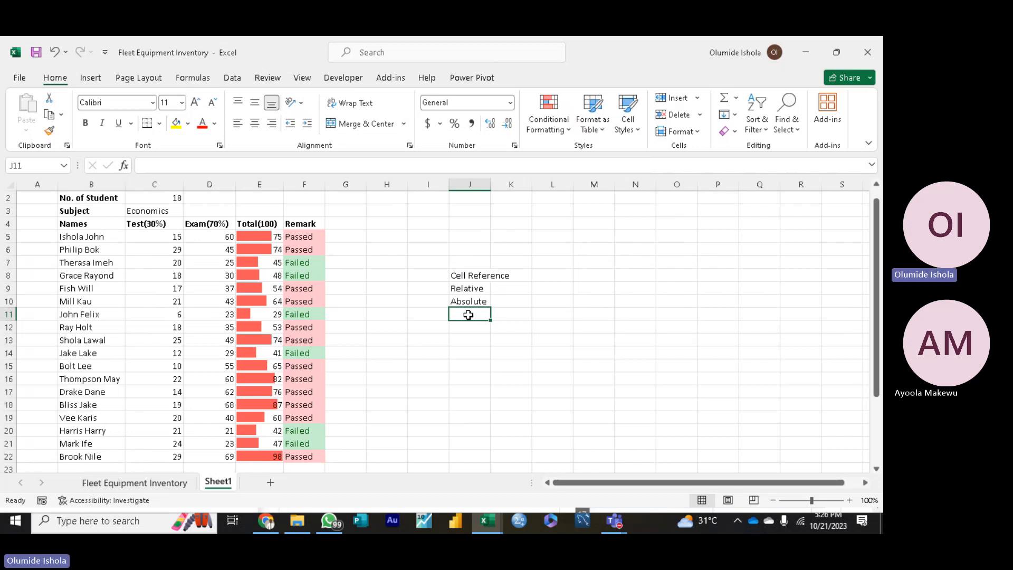
Step: Enter the example references K9, L10, N12 in cell K9, beside the Relative label
left_click(523, 286)
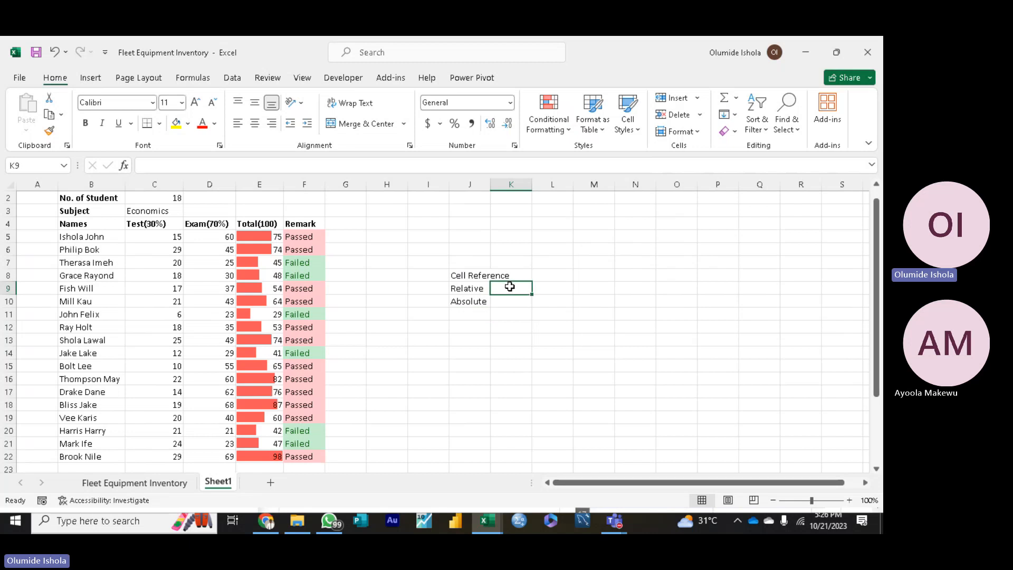
type("K")
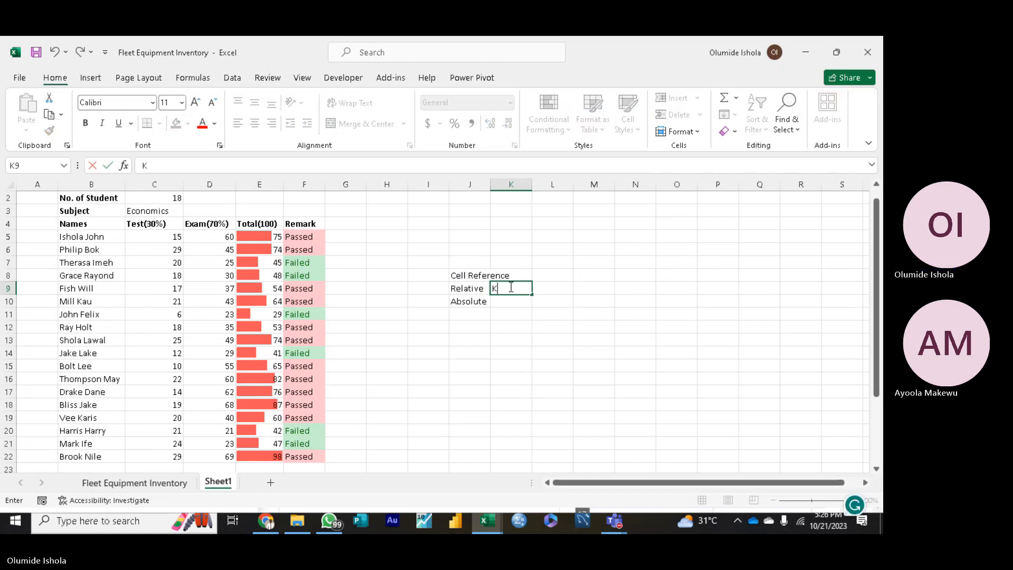
type("9")
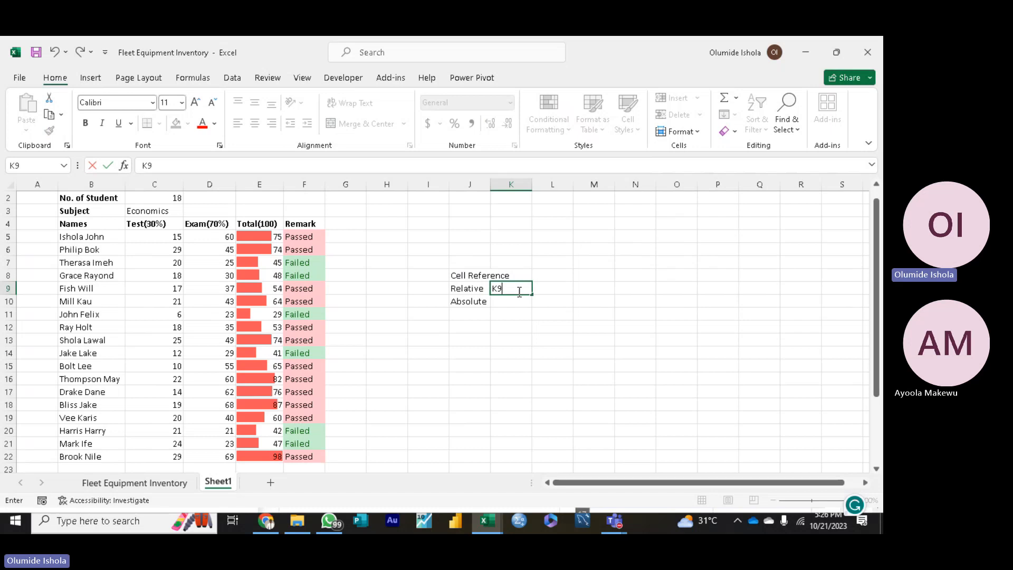
type(", L10,")
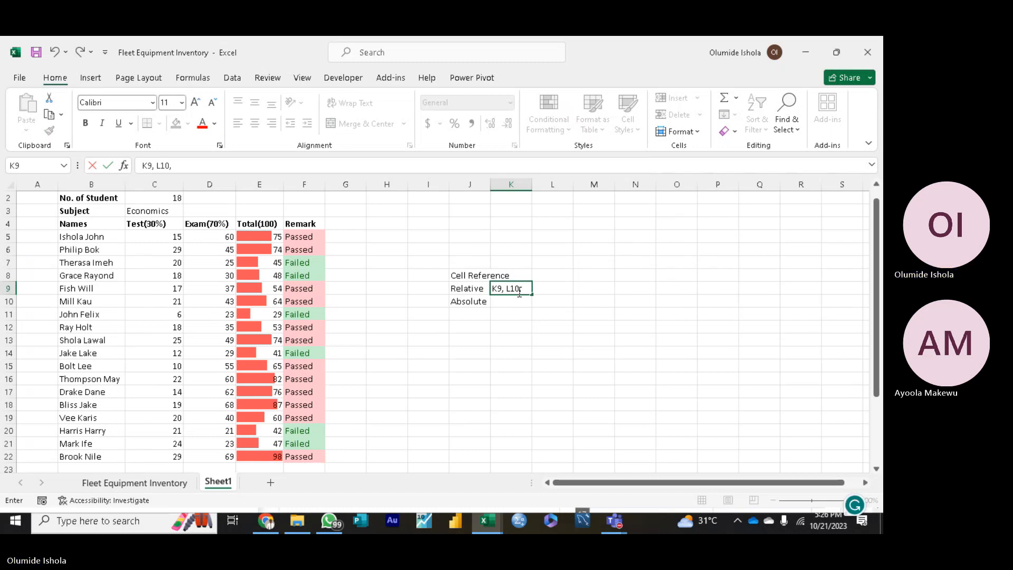
type(" N12")
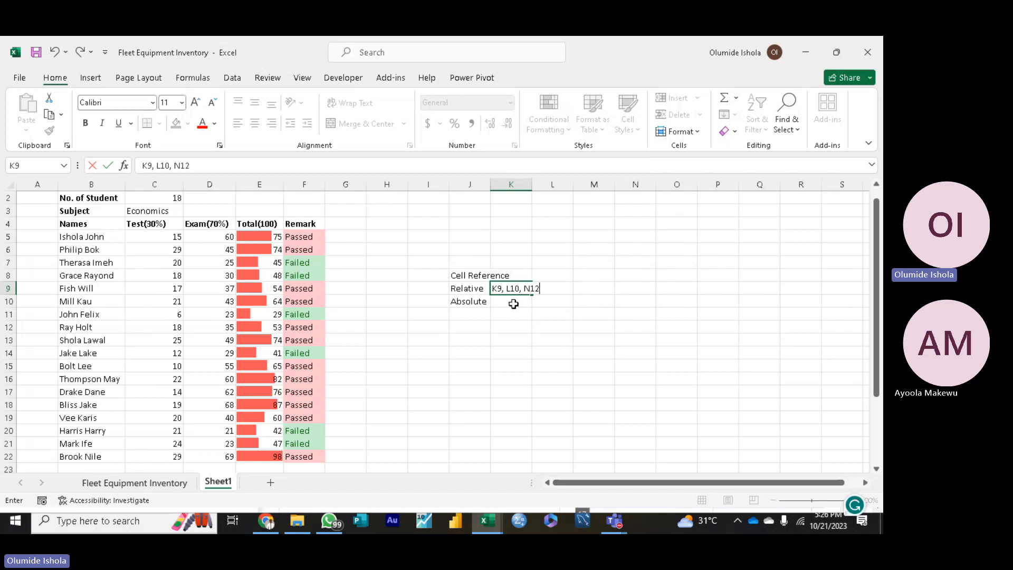
left_click(511, 303)
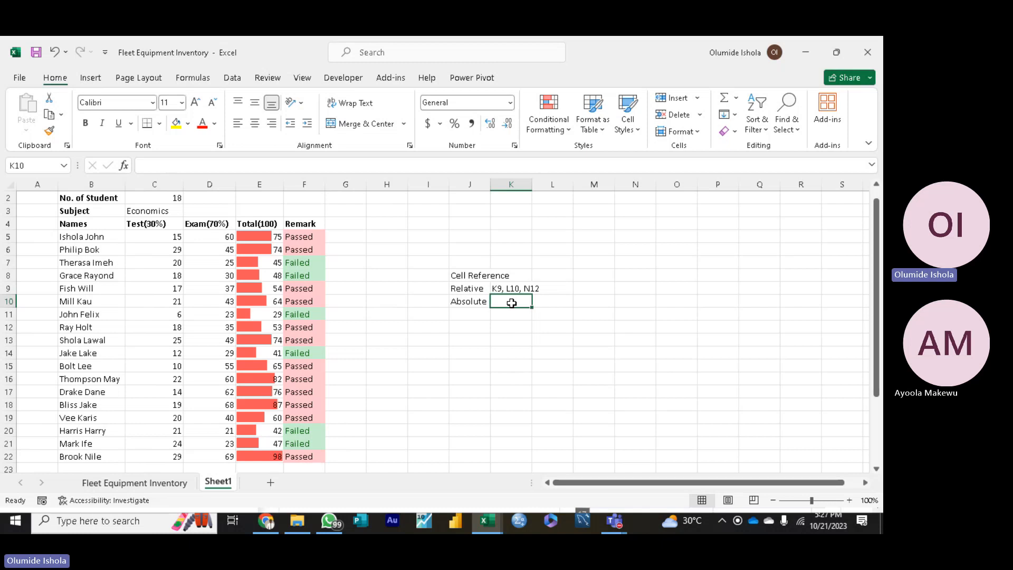
Step: Add the heading Grand Total of Subjects in cell G4 and widen column G to fit it
left_click(163, 197)
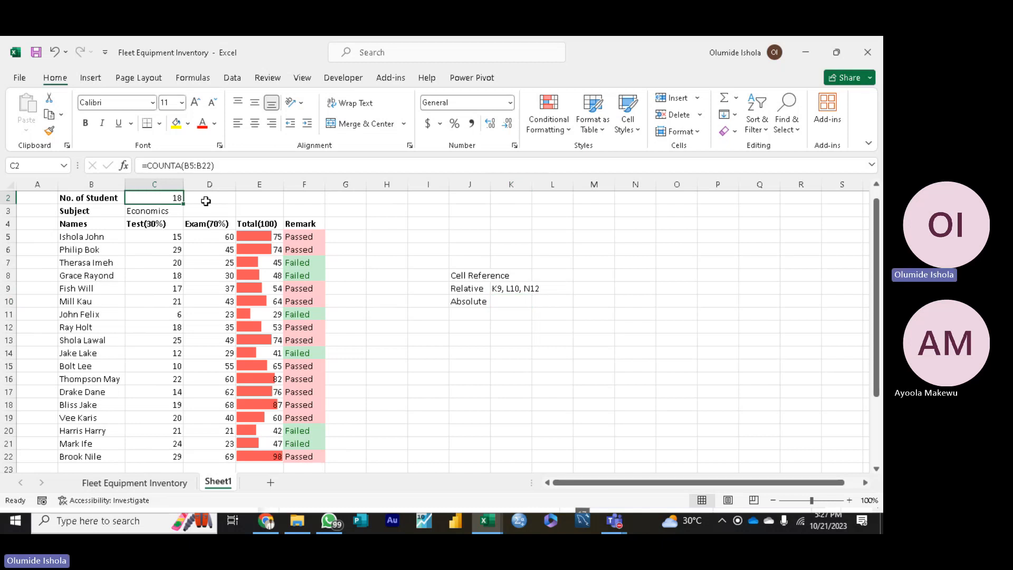
left_click(356, 224)
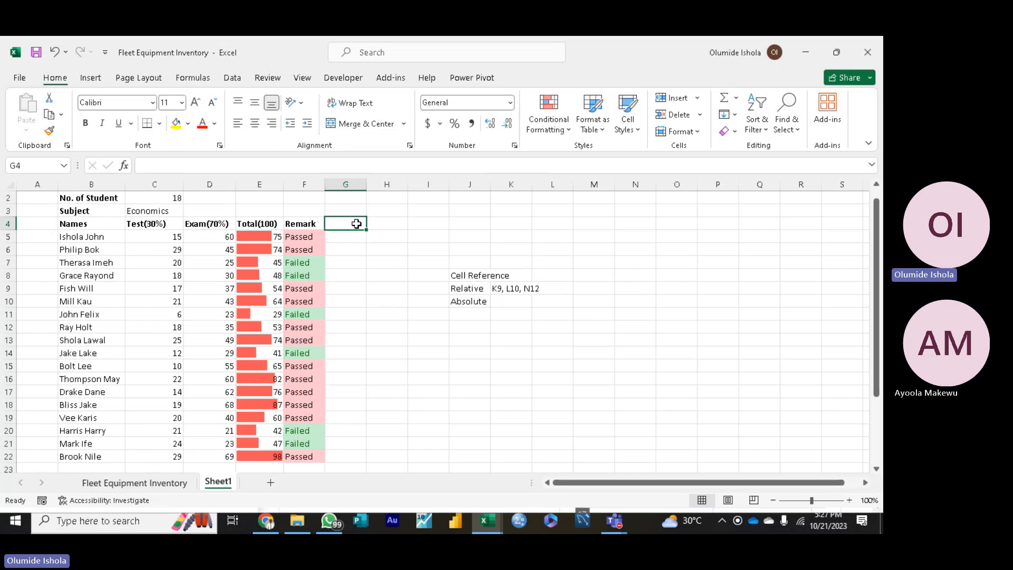
type("Grand ")
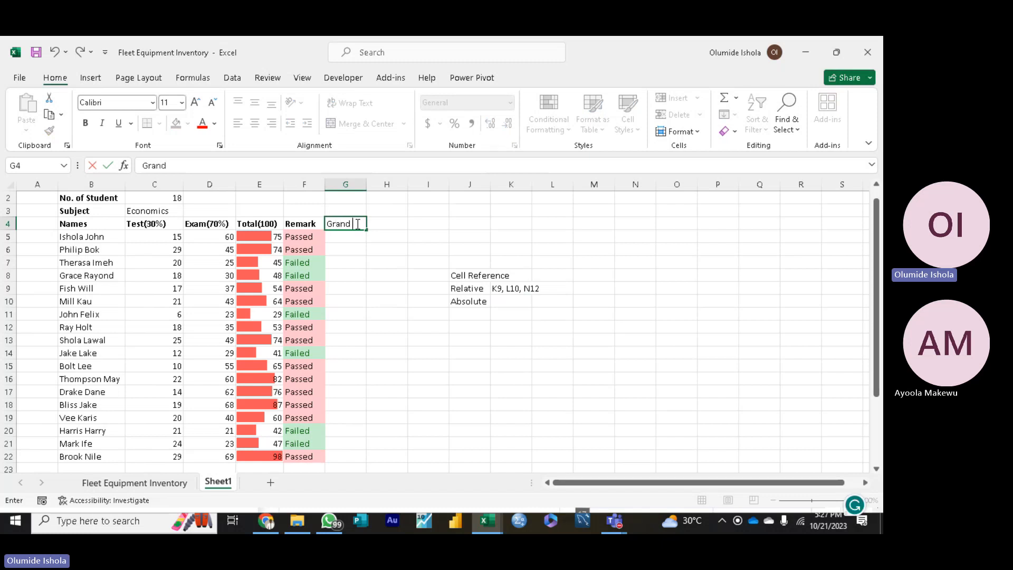
type("Total")
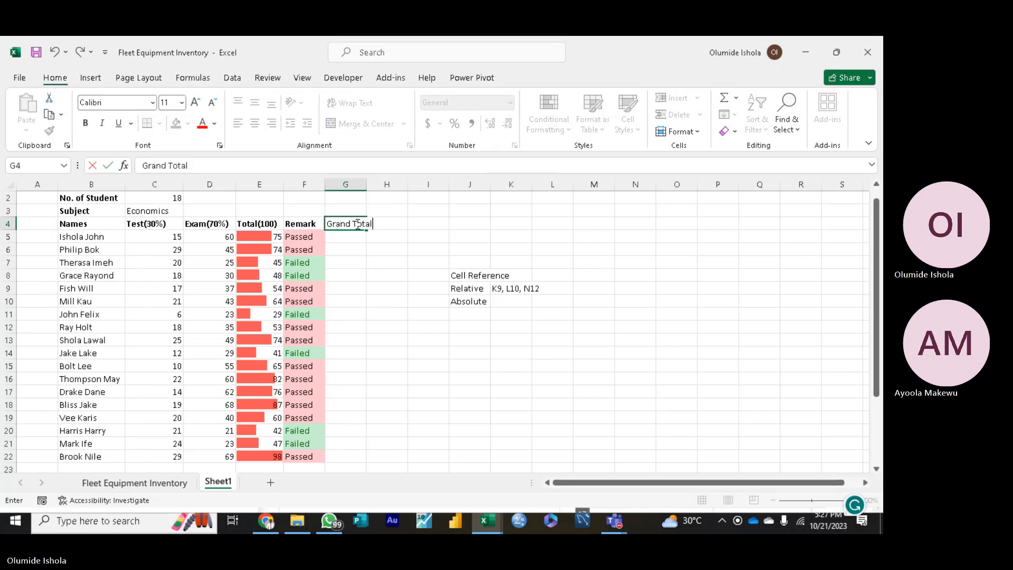
type(" of")
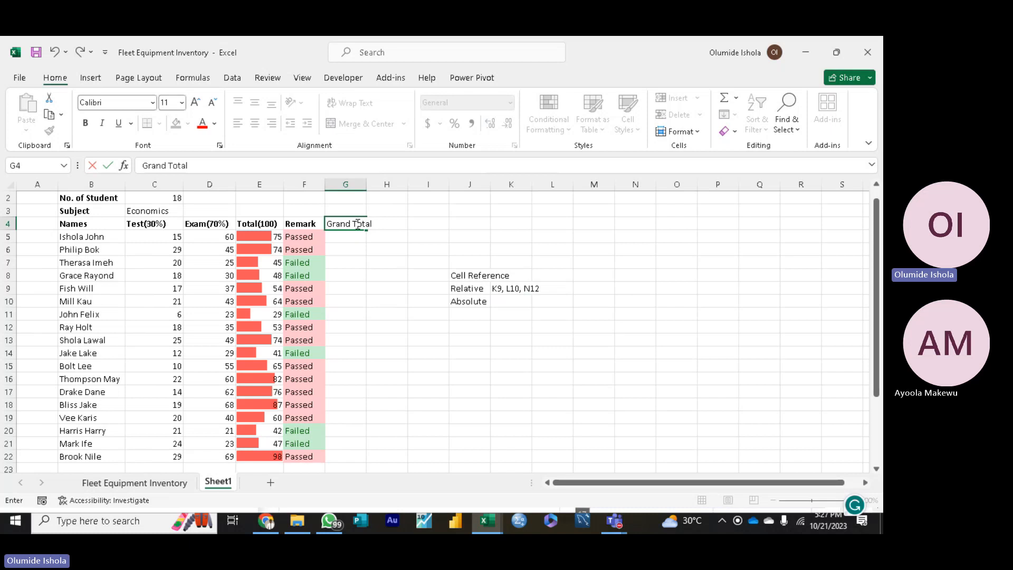
type(" S")
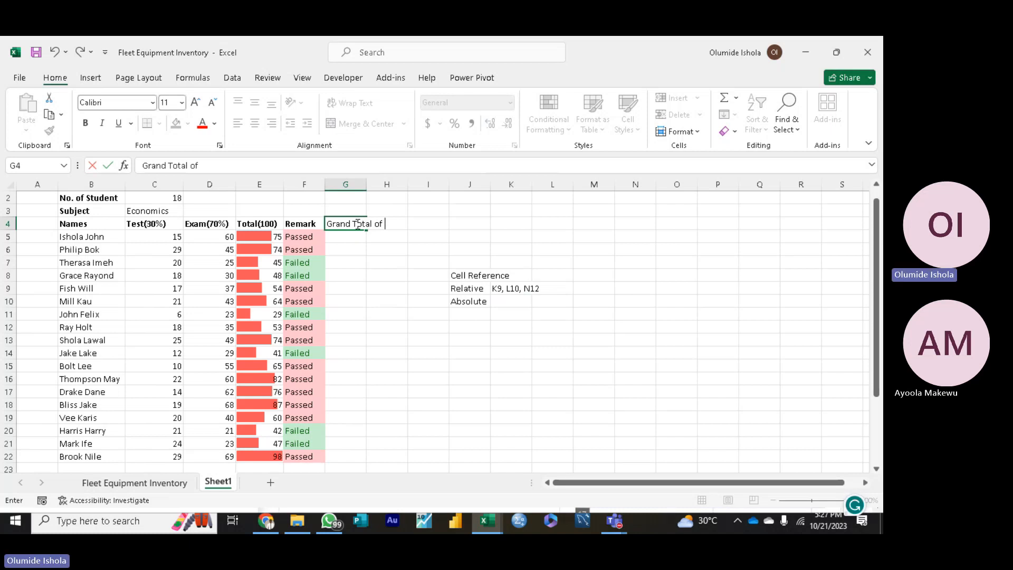
type("ubjects")
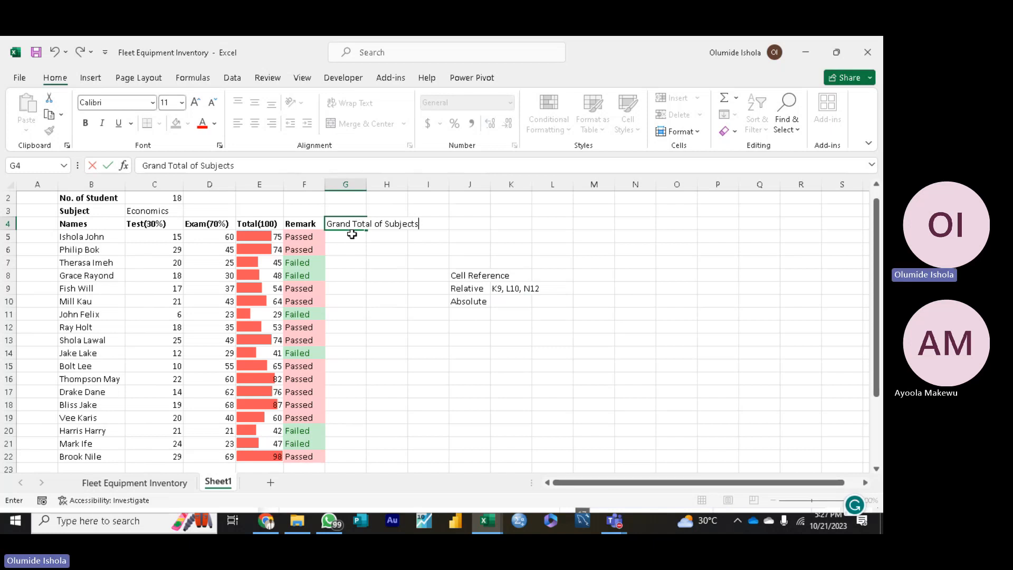
left_click(351, 237)
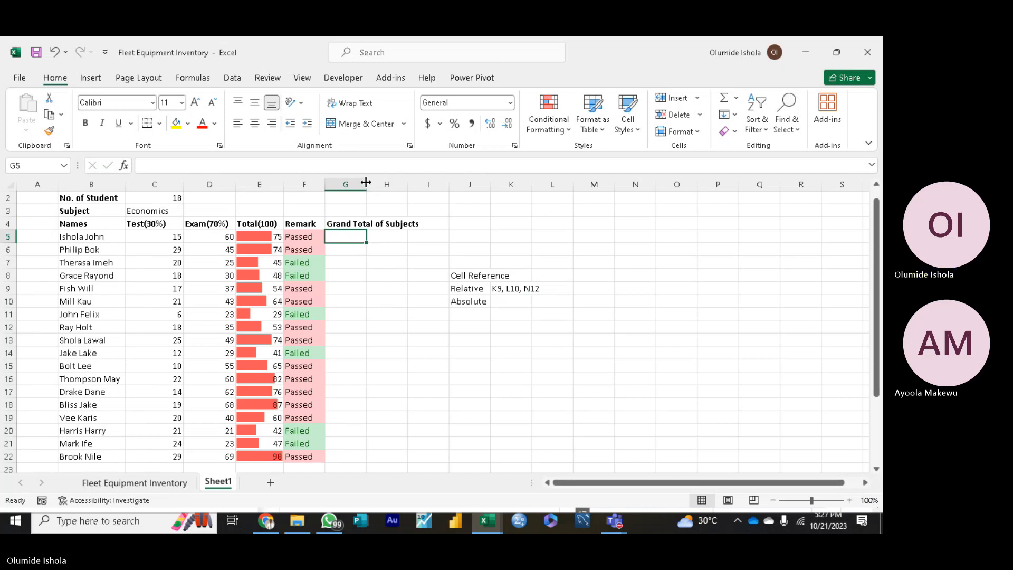
left_click_drag(364, 183, 430, 184)
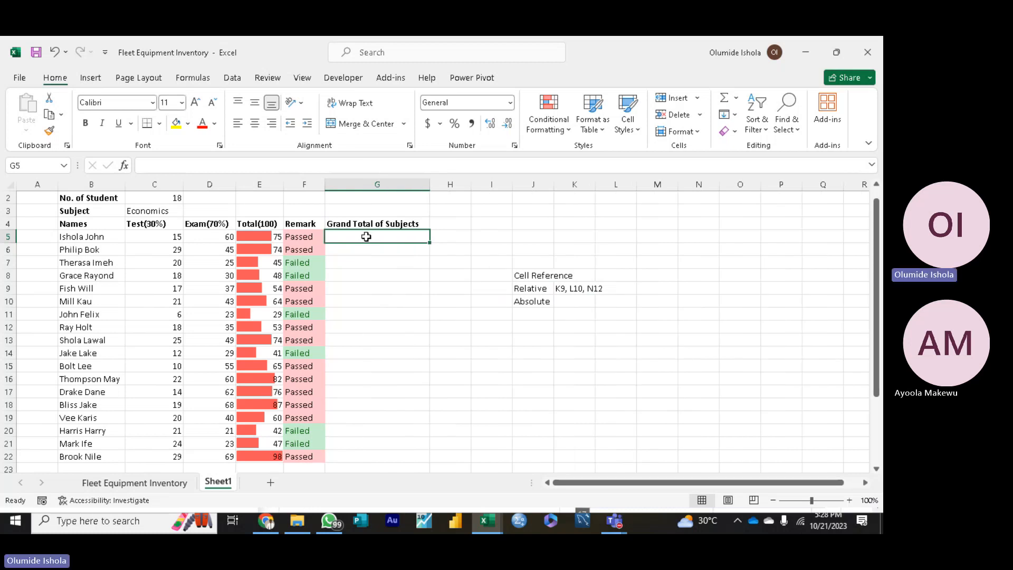
type("=")
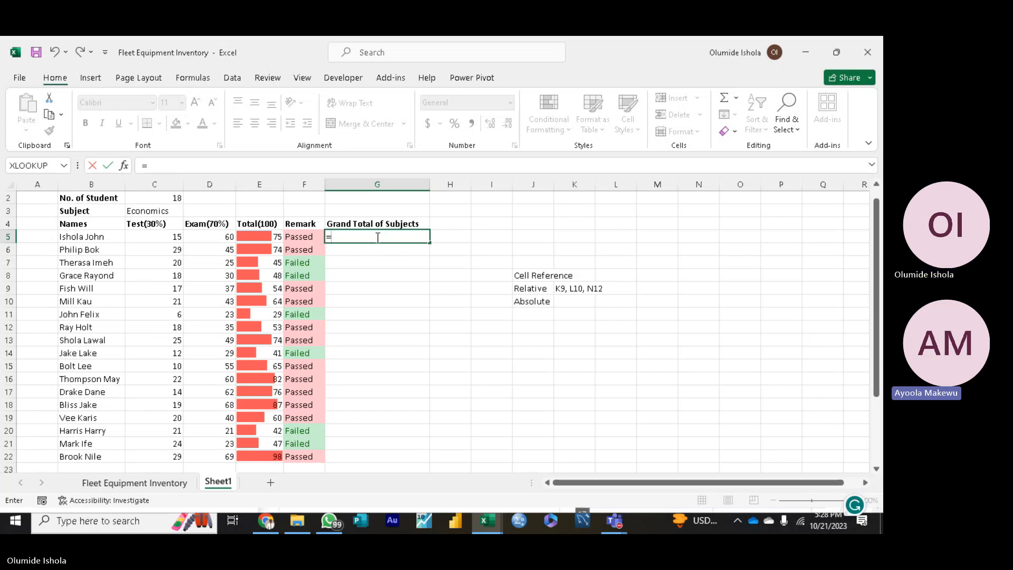
key("BackSpace")
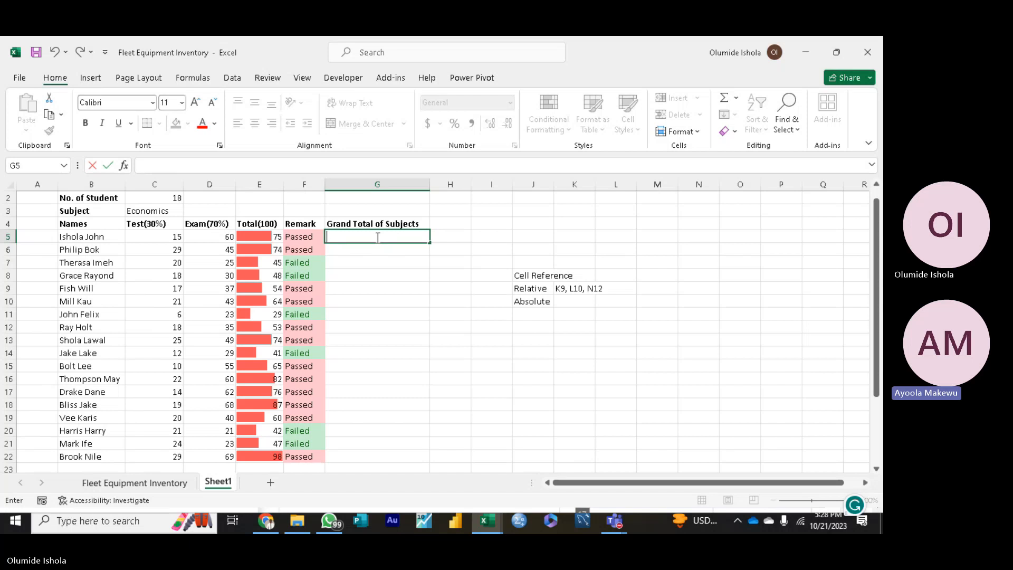
key("Escape")
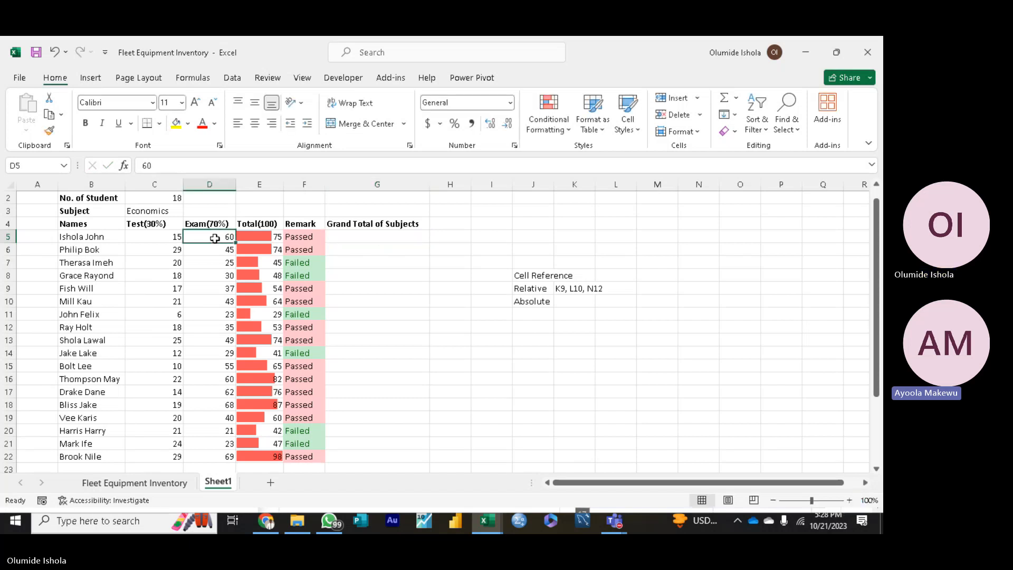
Step: Examine the total formula in cell E5 and the Exam(70%) scores in D5:D22
left_click(263, 234)
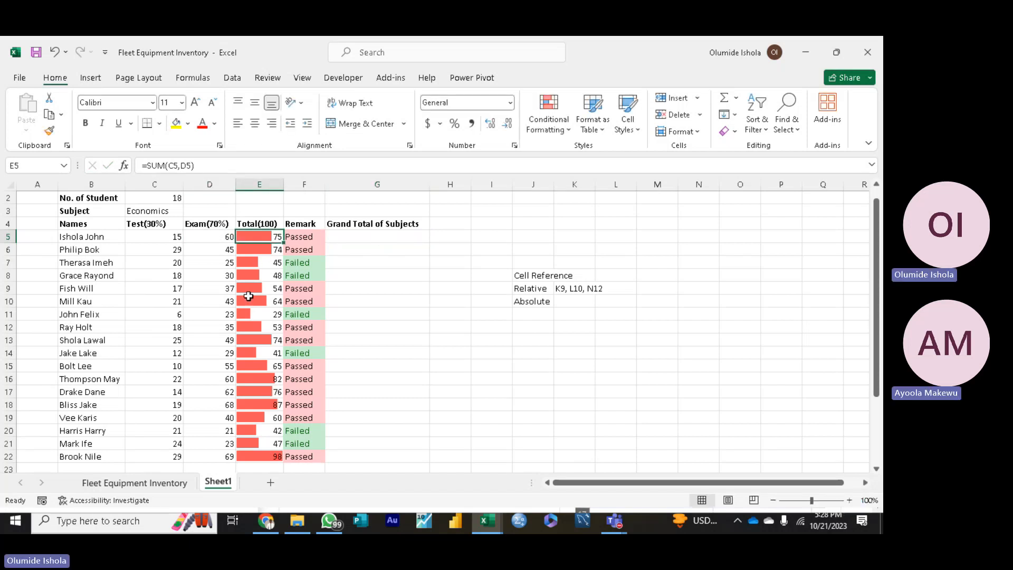
left_click(209, 234)
left_click_drag(209, 234, 214, 316)
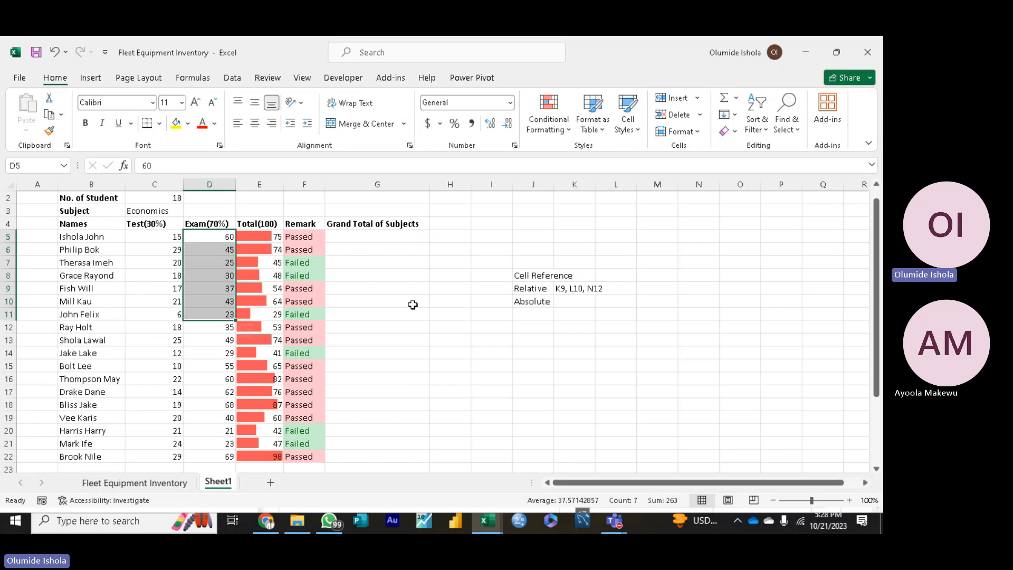
left_click(440, 313)
left_click_drag(213, 232, 217, 413)
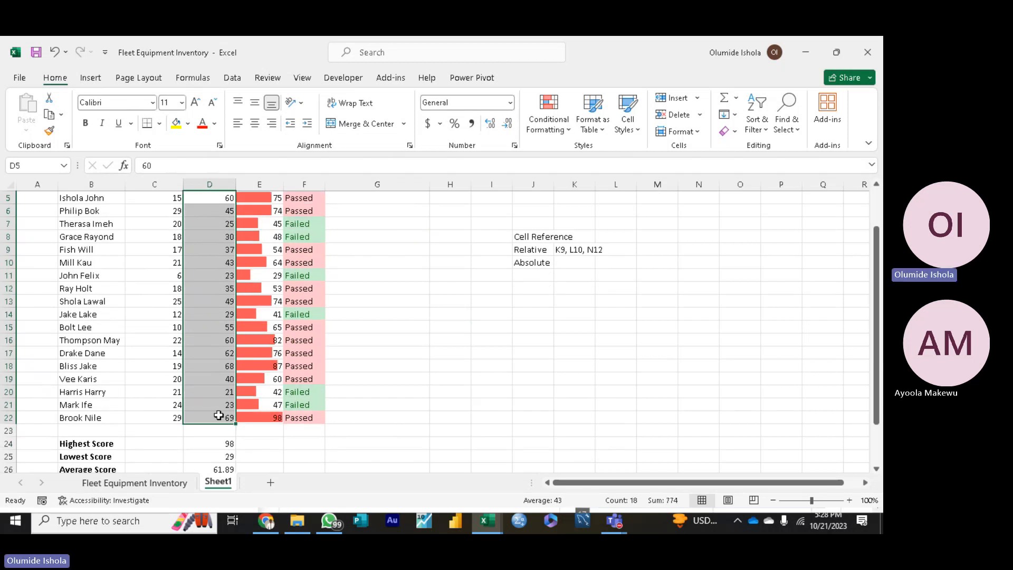
left_click_drag(875, 267, 872, 209)
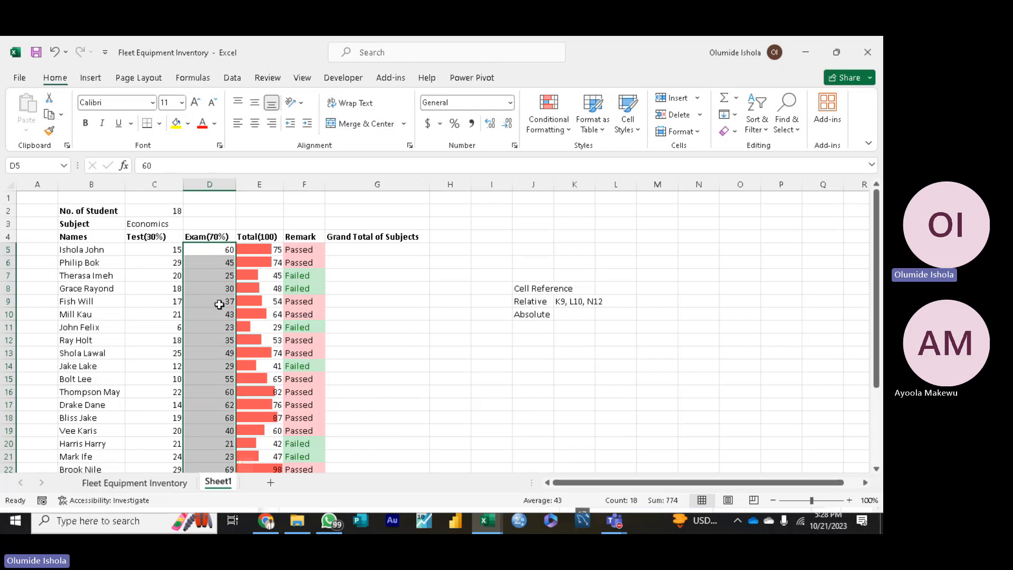
left_click(466, 273)
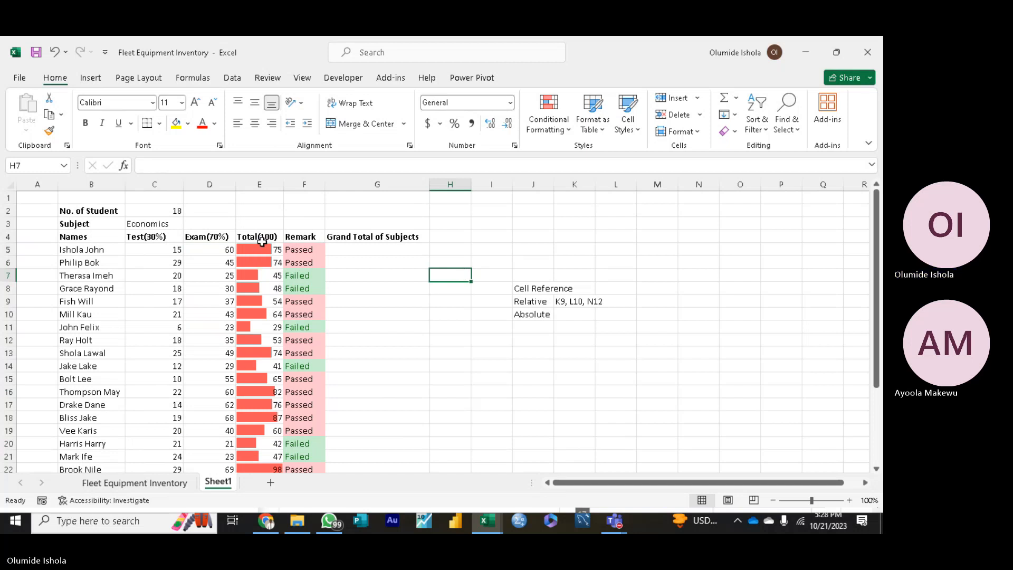
Step: Undo the Grand Total of Subjects column, all the Cell Reference notes and the red data bars on the totals
key("ctrl+z")
key("ctrl+z")
key("ctrl+z")
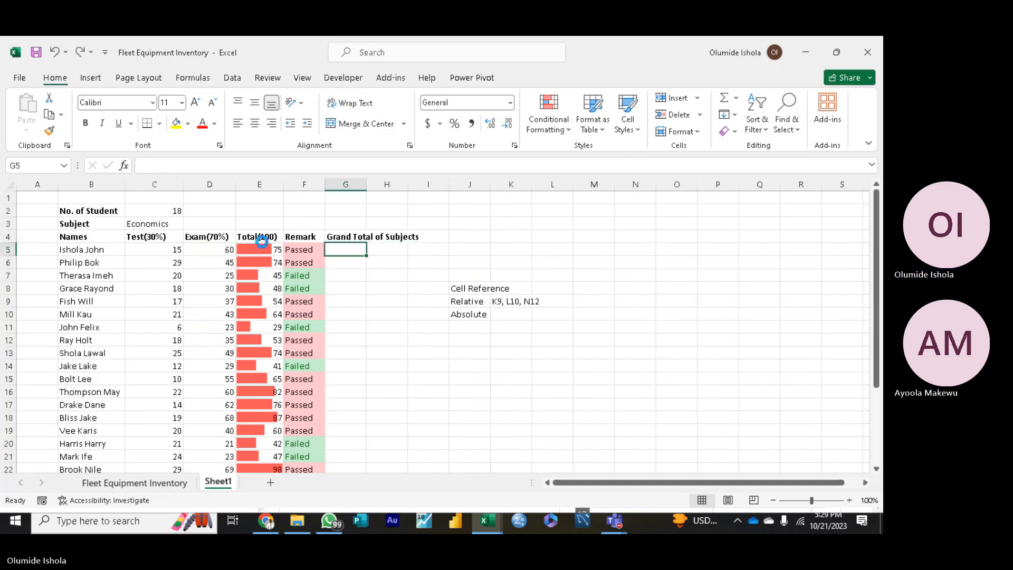
key("ctrl+z")
key("ctrl+z")
key("ctrl+z")
key("ctrl+z")
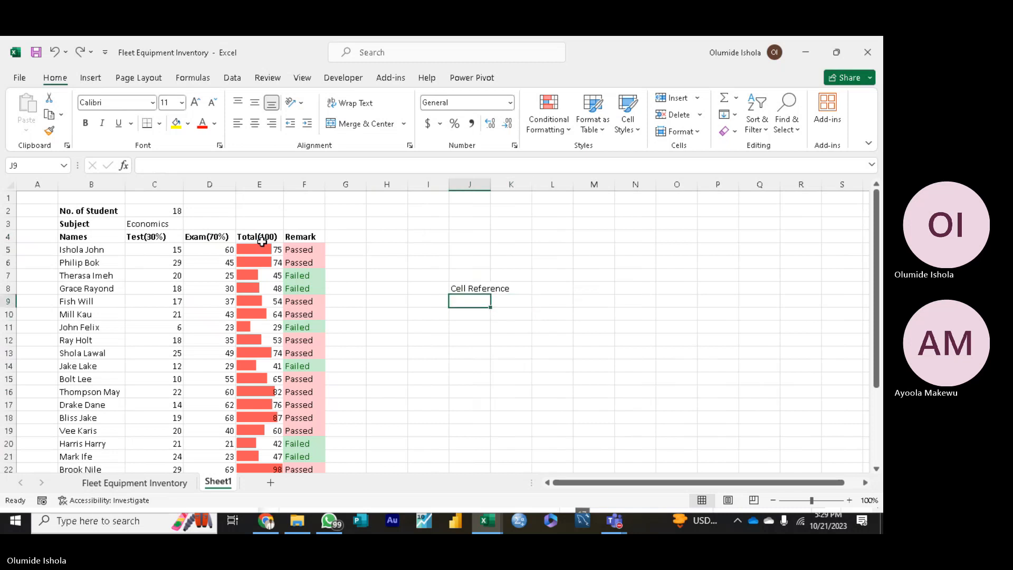
key("ctrl+z")
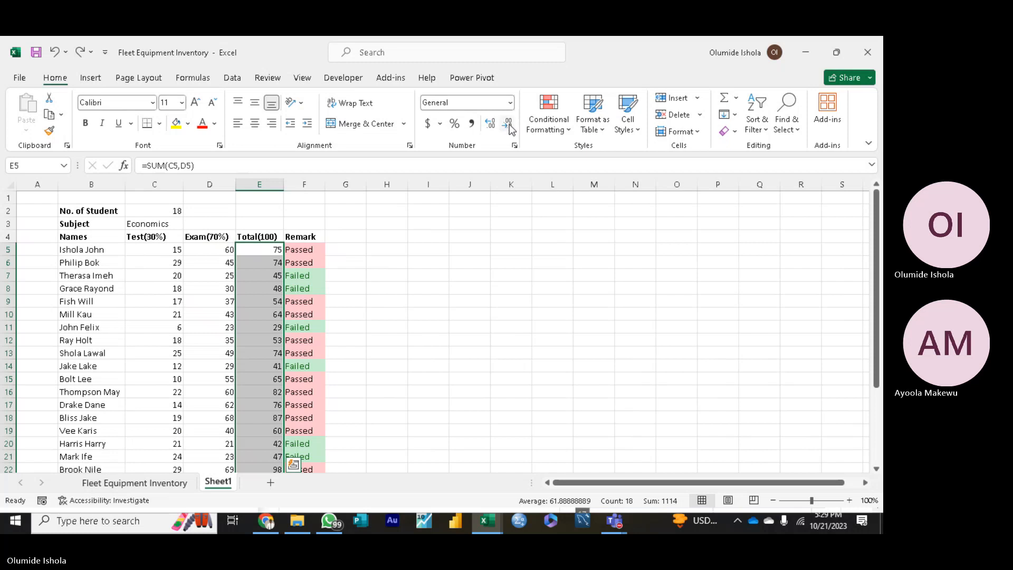
Step: Apply conditional formatting with solid fill green data bars to the Total(100) scores in E5:E22
left_click(569, 129)
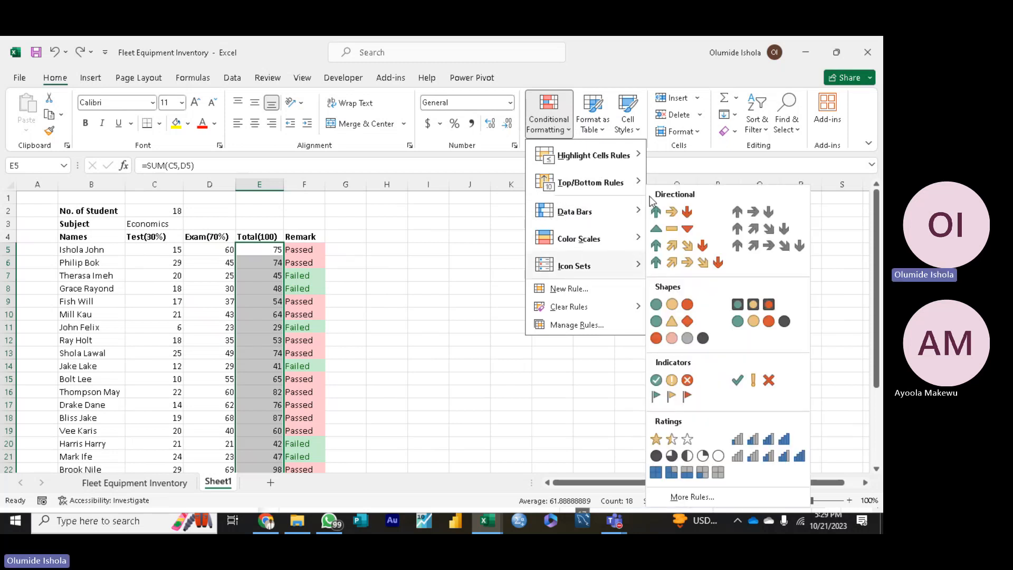
mouse_move(641, 213)
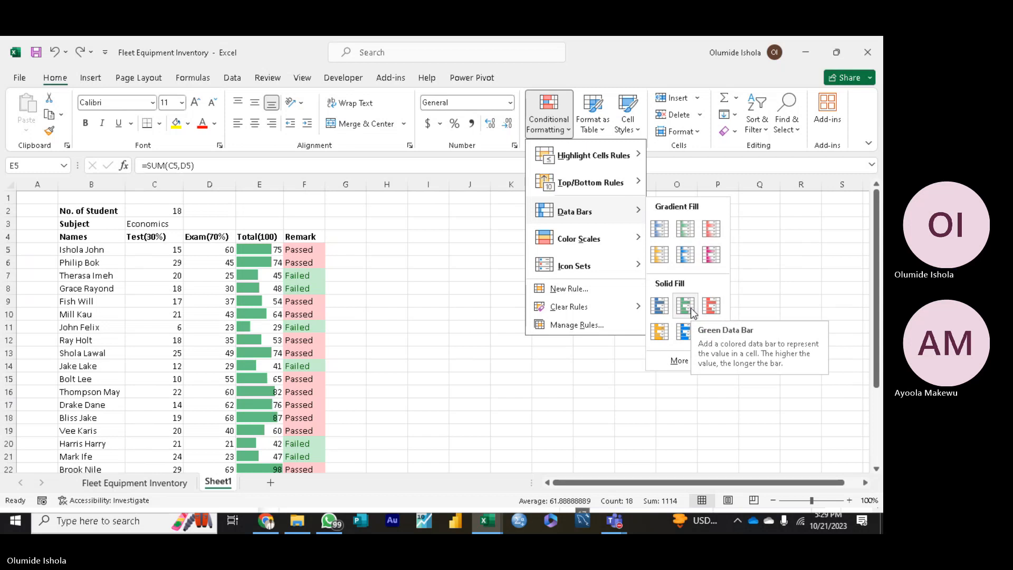
left_click(691, 308)
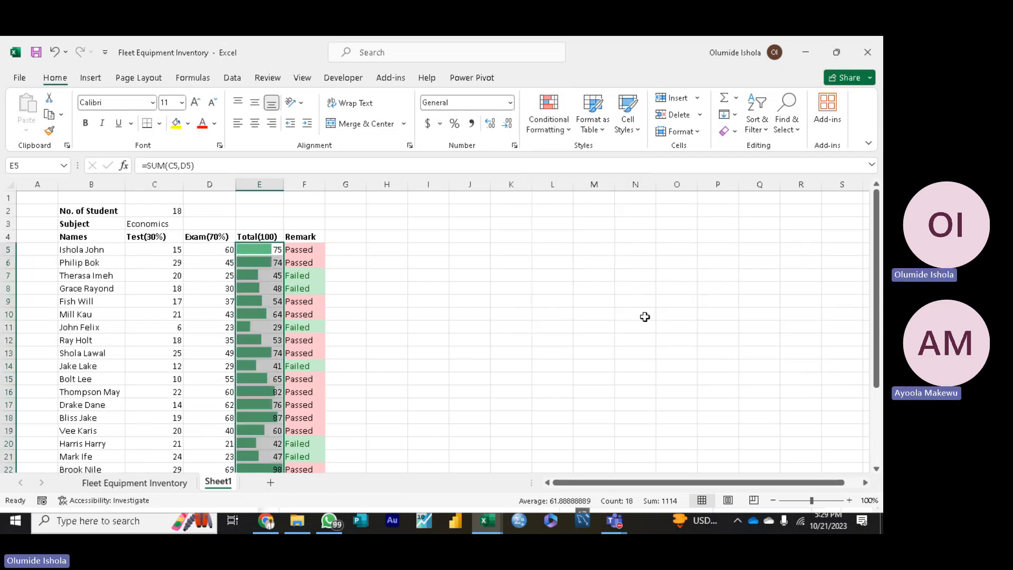
left_click(520, 316)
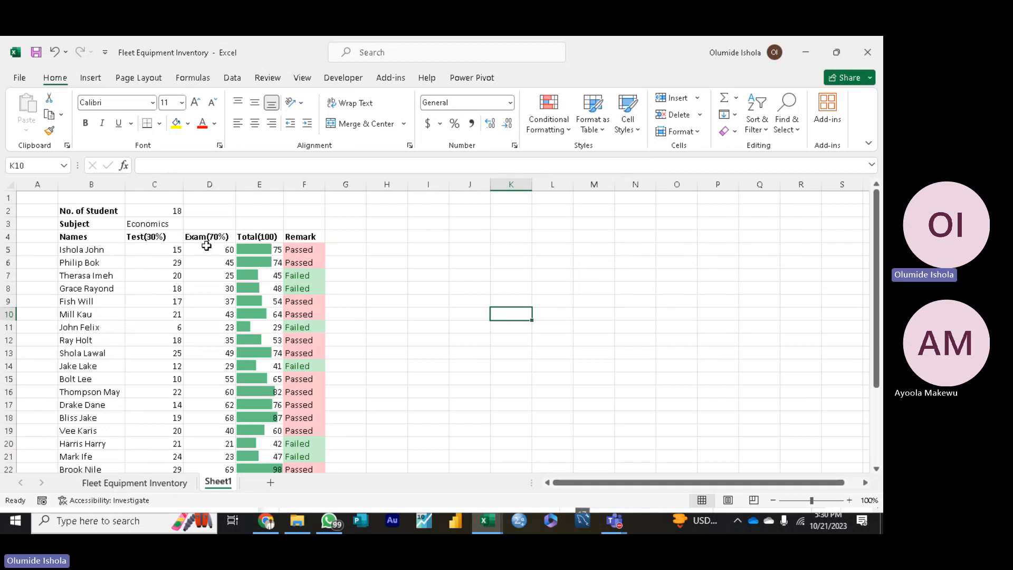
Step: Look through the conditional formatting color scales and icon sets for the Exam(70%) scores in D5:D22
left_click_drag(206, 245, 223, 471)
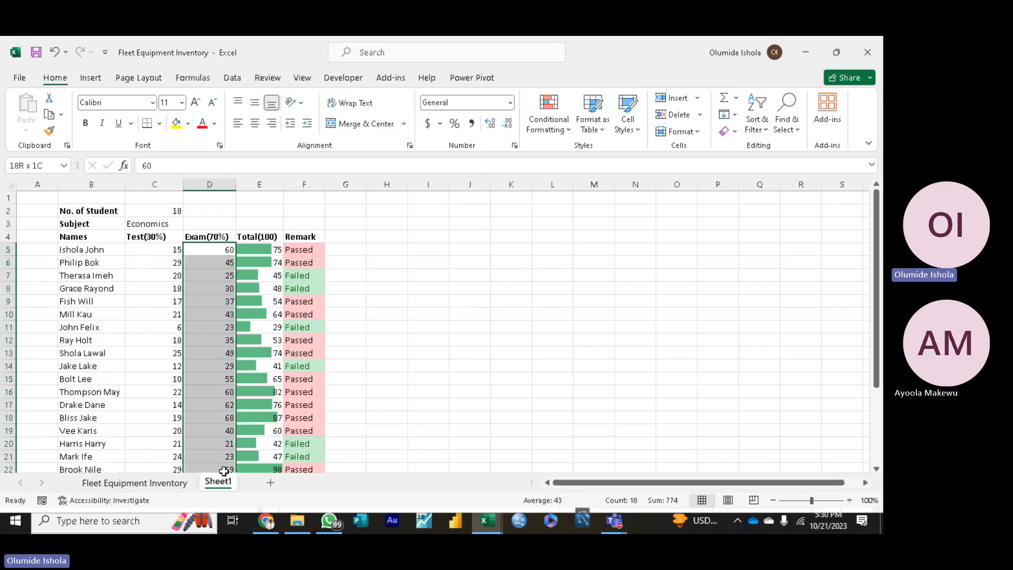
left_click(569, 132)
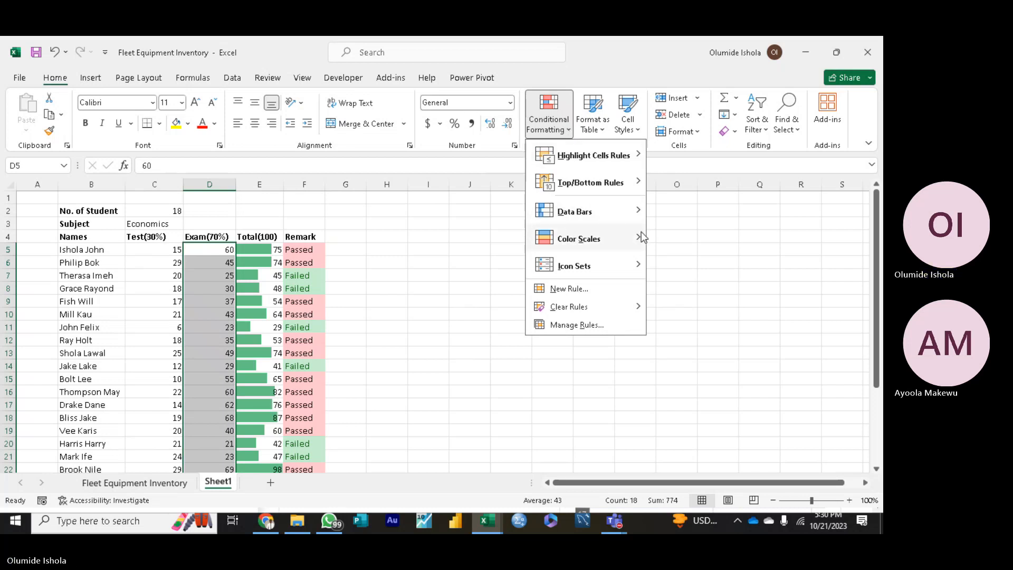
mouse_move(642, 238)
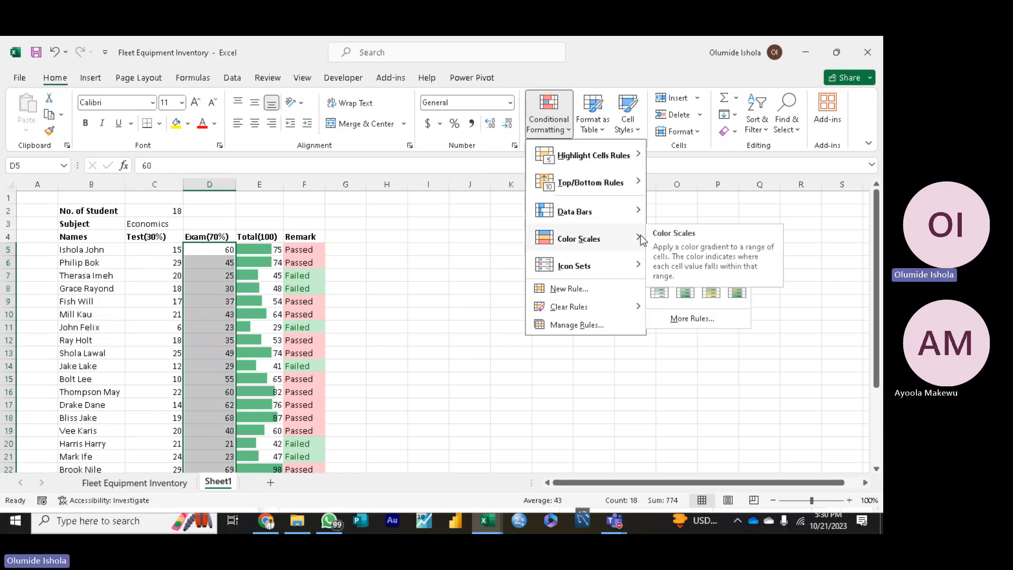
mouse_move(640, 168)
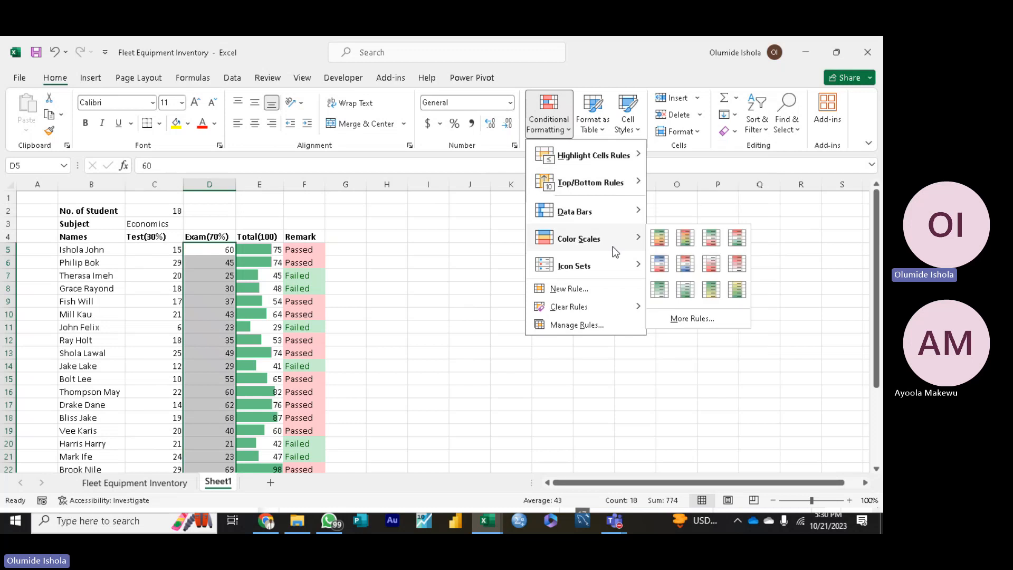
mouse_move(630, 268)
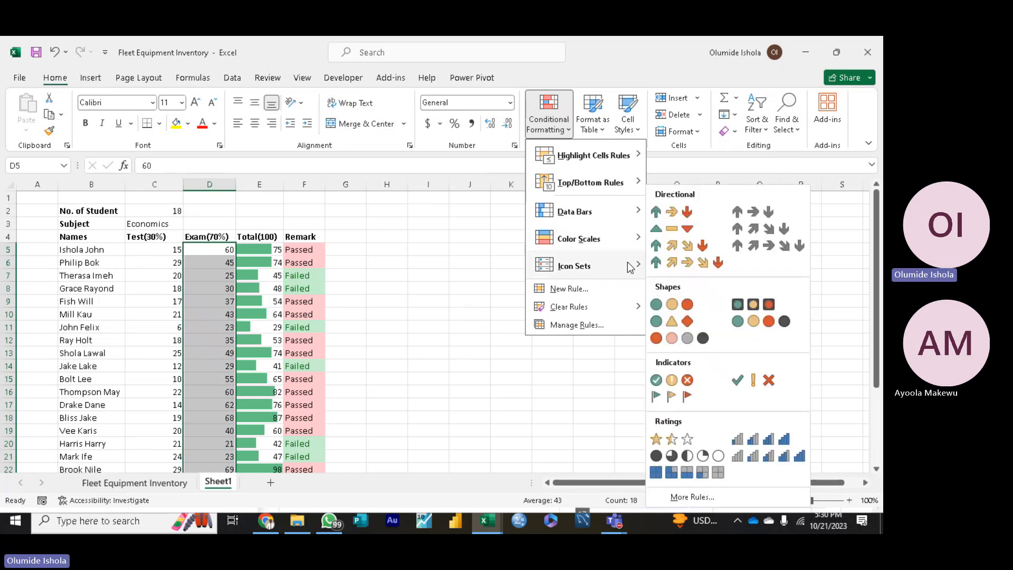
Step: Try to apply the 3 Symbols (Circled) conditional formatting icon set to the Remark cells F5:F22
left_click(301, 244)
left_click(303, 247)
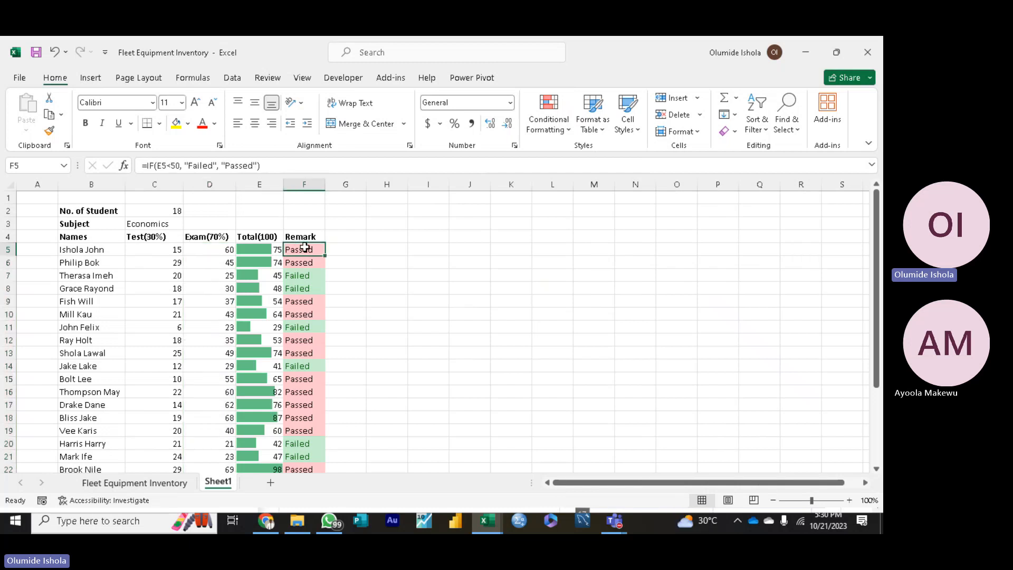
left_click_drag(305, 246, 296, 472)
left_click_drag(313, 417, 312, 440)
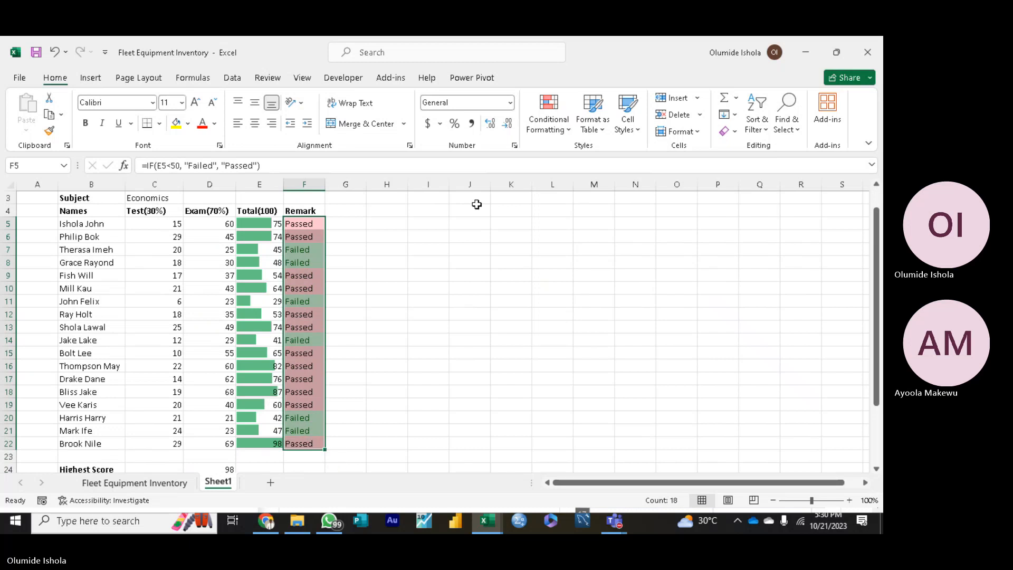
left_click(558, 128)
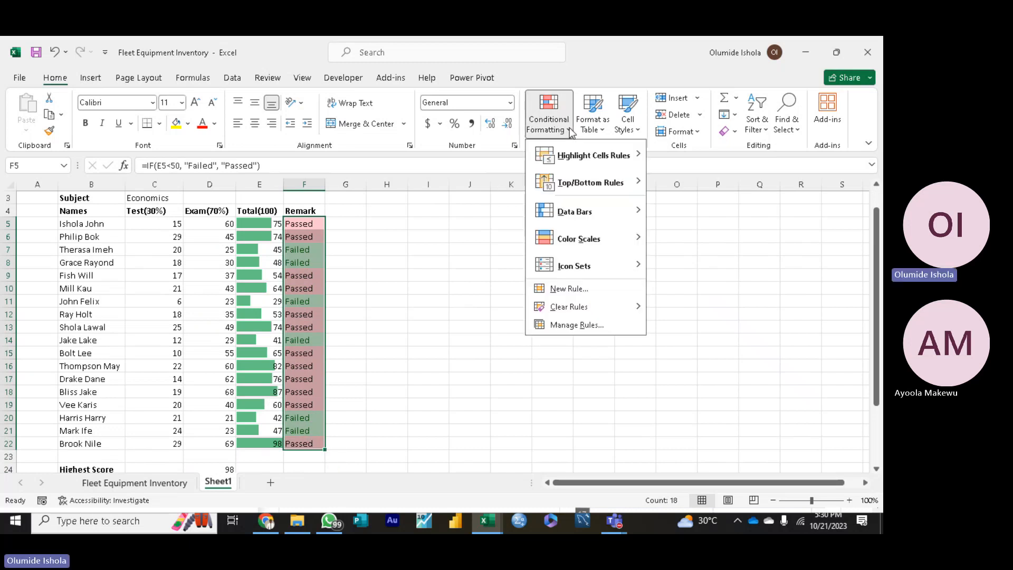
mouse_move(637, 270)
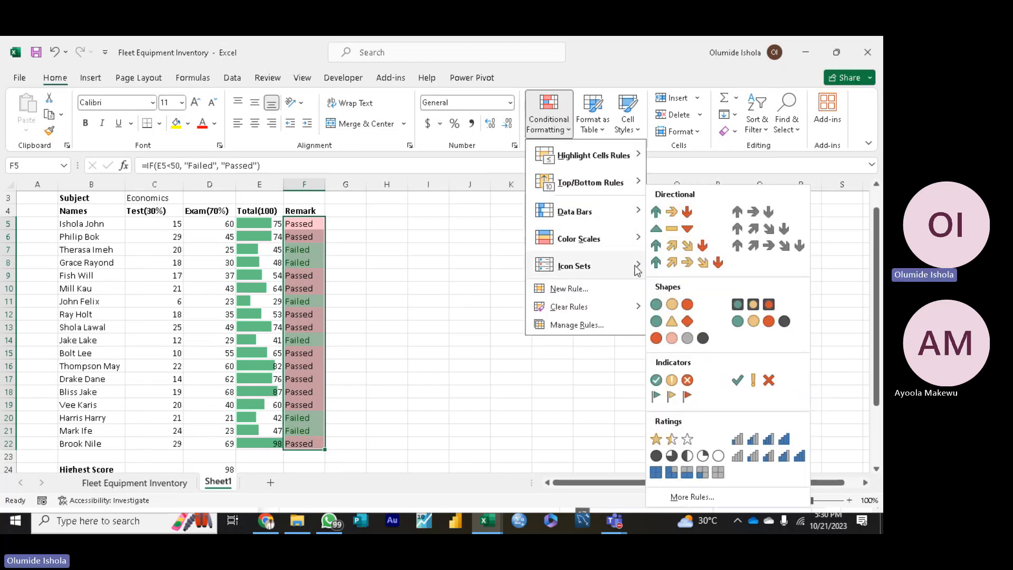
left_click(656, 380)
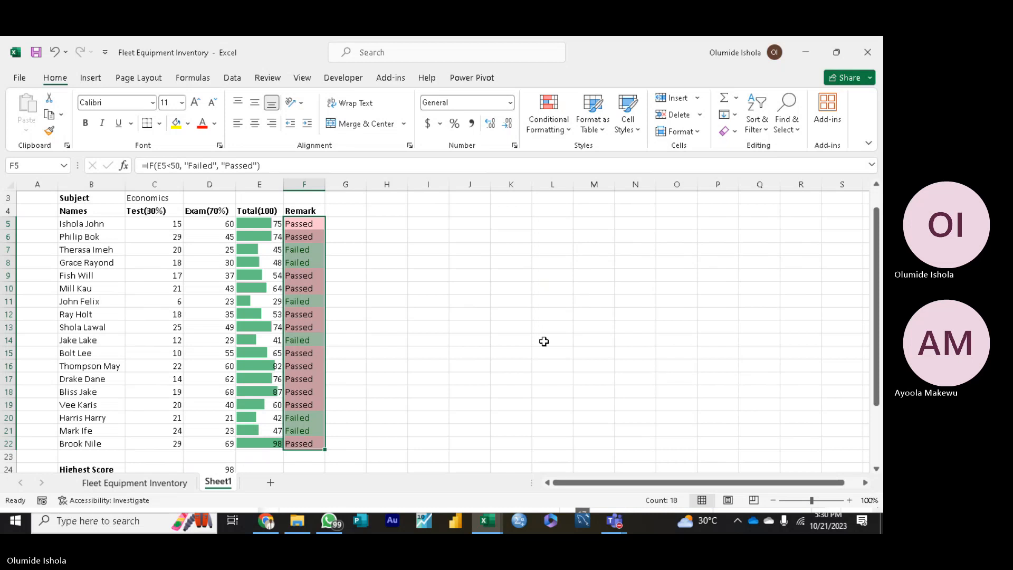
Step: Reselect the Remark cells F5:F22 and try the uncircled check, exclamation and cross icon set on them
left_click(345, 237)
left_click(322, 225)
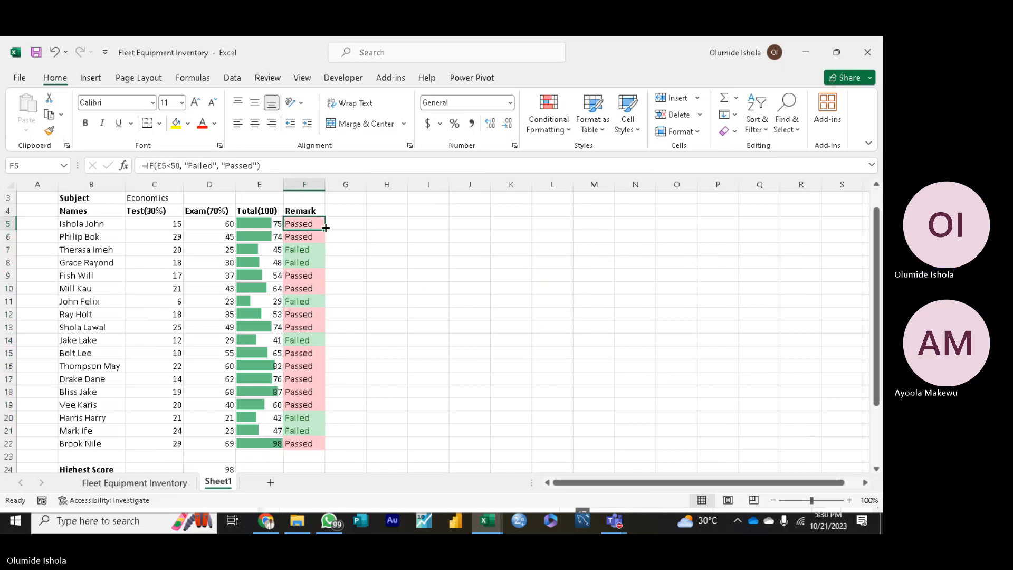
double_click(323, 230)
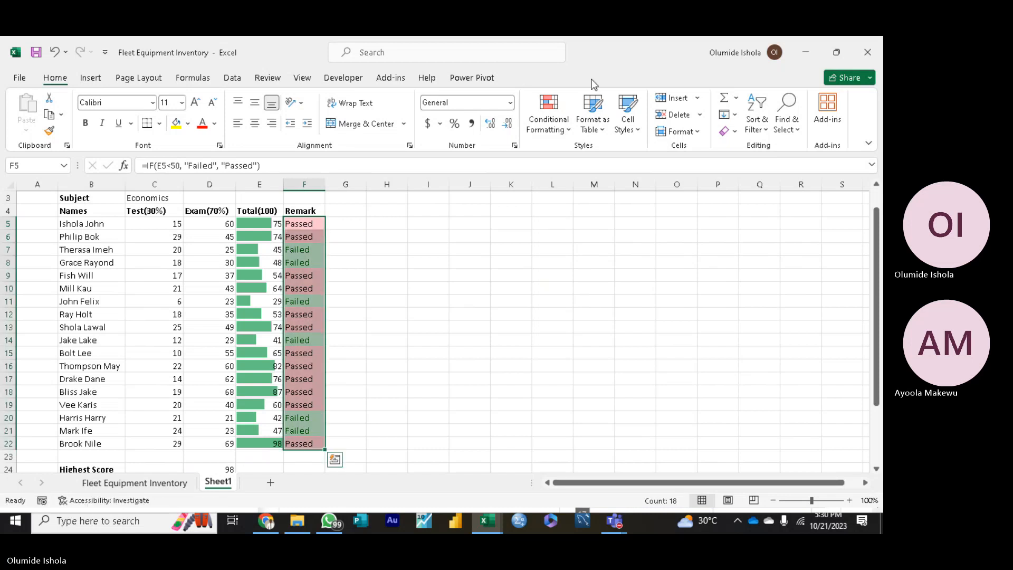
left_click(568, 129)
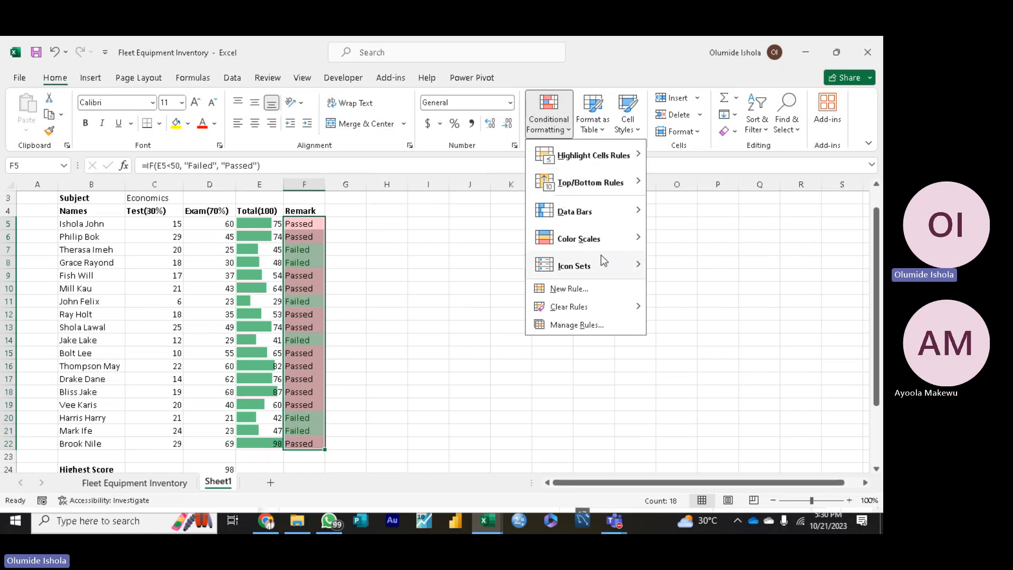
mouse_move(610, 261)
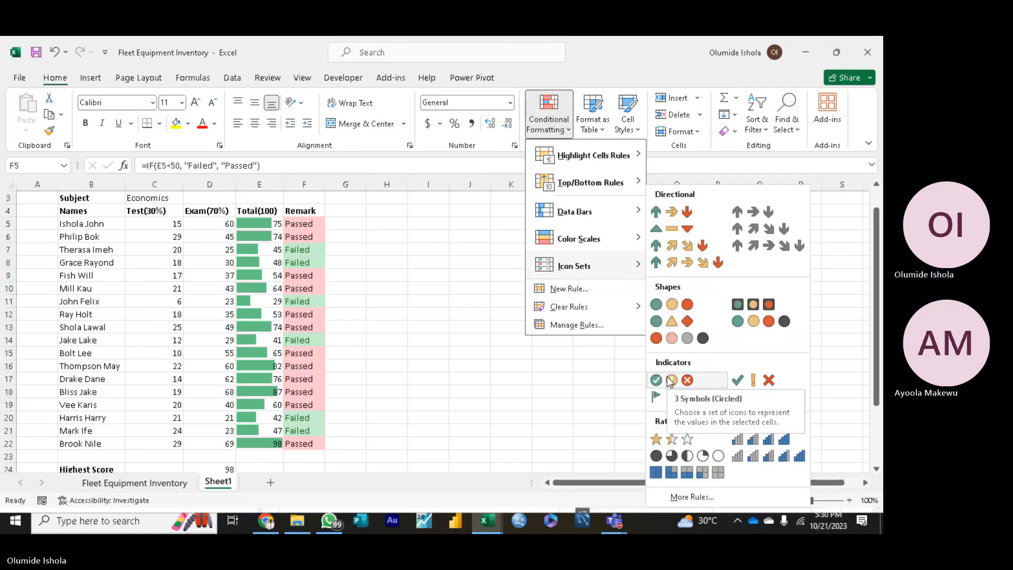
left_click(766, 380)
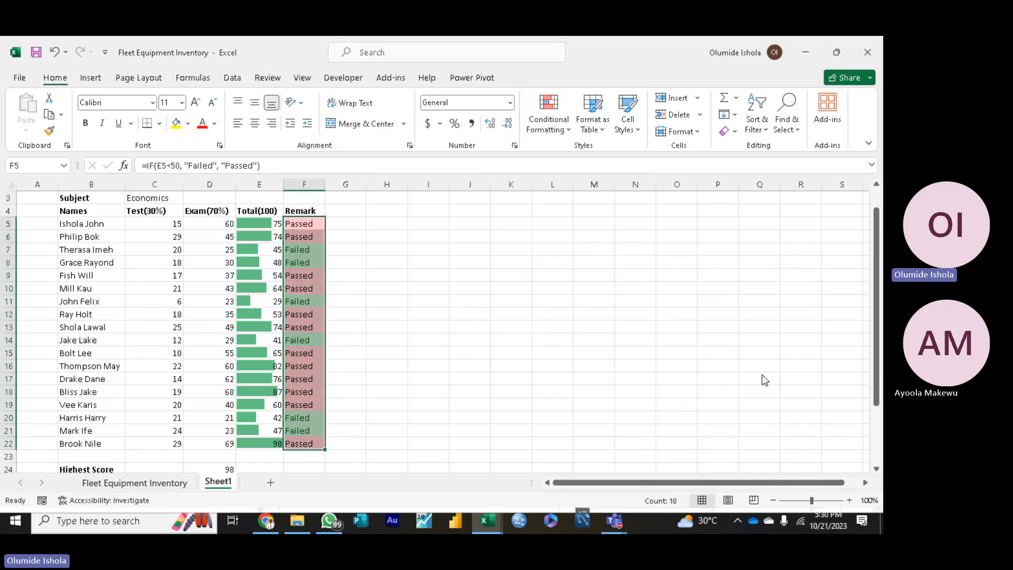
Step: Try the 3 Symbols (Circled) icon set once more on the Remark results in F5:F22
left_click(411, 289)
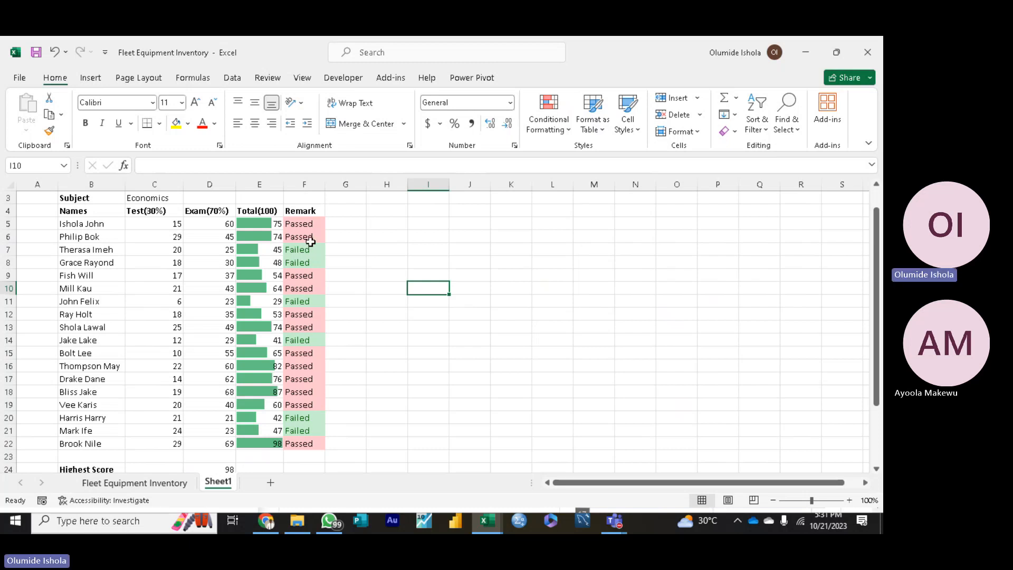
left_click(414, 224)
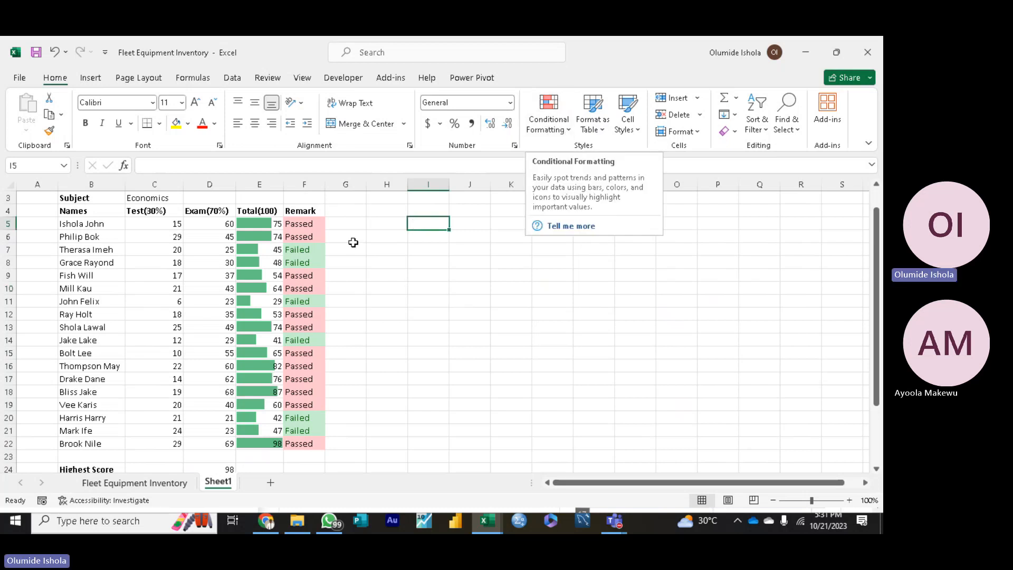
left_click(311, 225)
left_click_drag(310, 224, 299, 443)
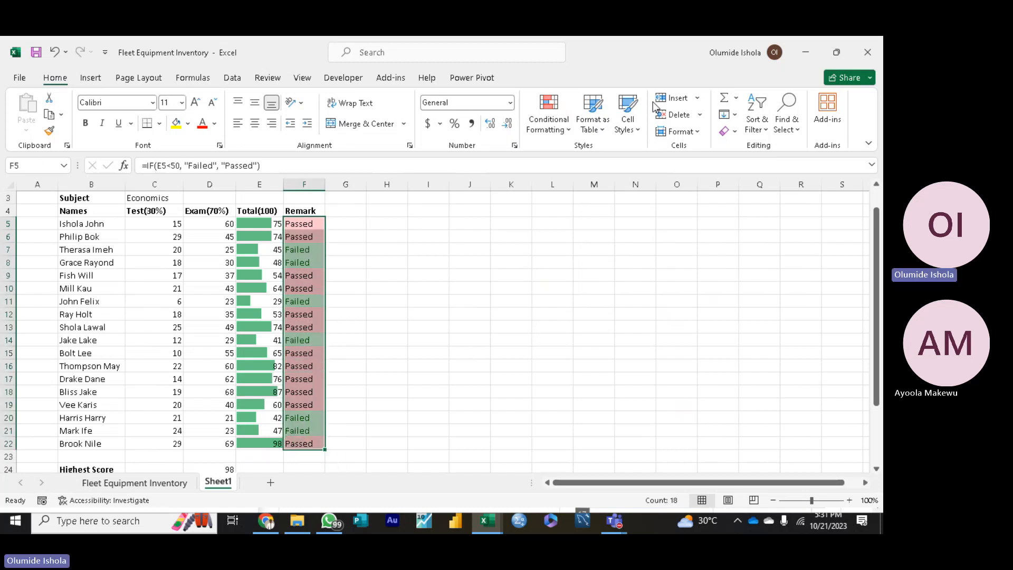
left_click(567, 136)
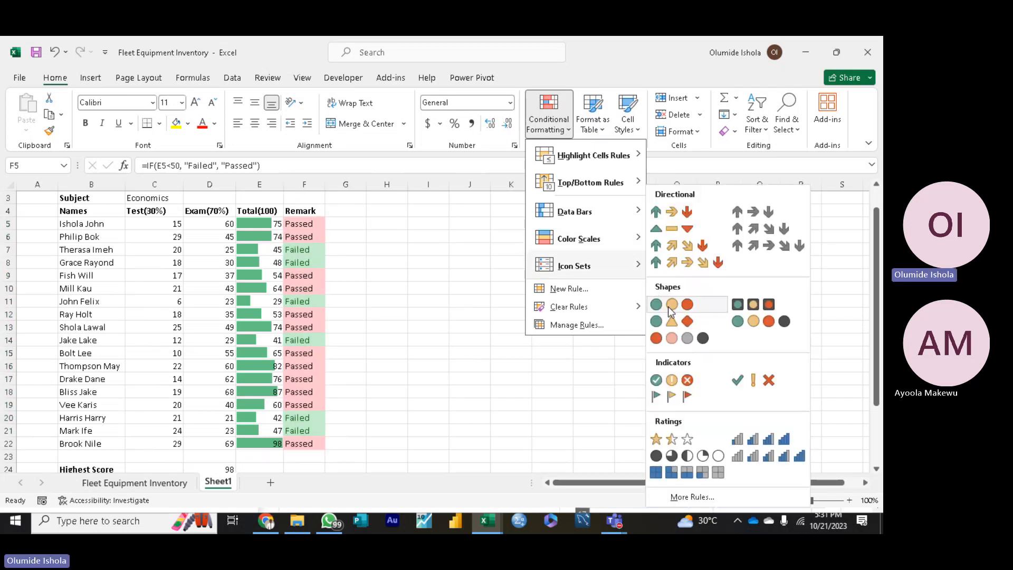
left_click(658, 380)
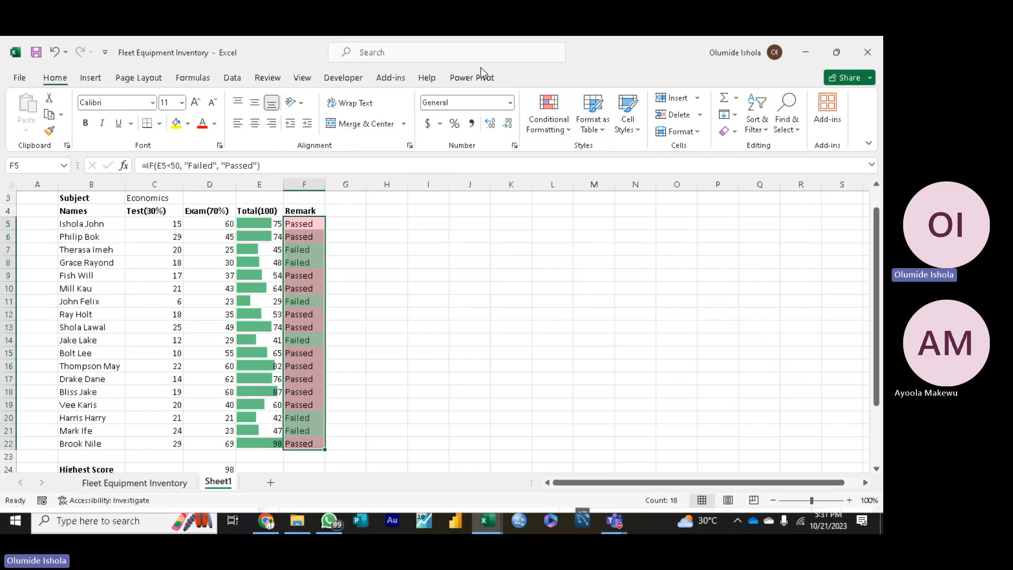
Step: Apply the uncircled check, exclamation and cross icon set to the Remark cells F5:F22
left_click(573, 129)
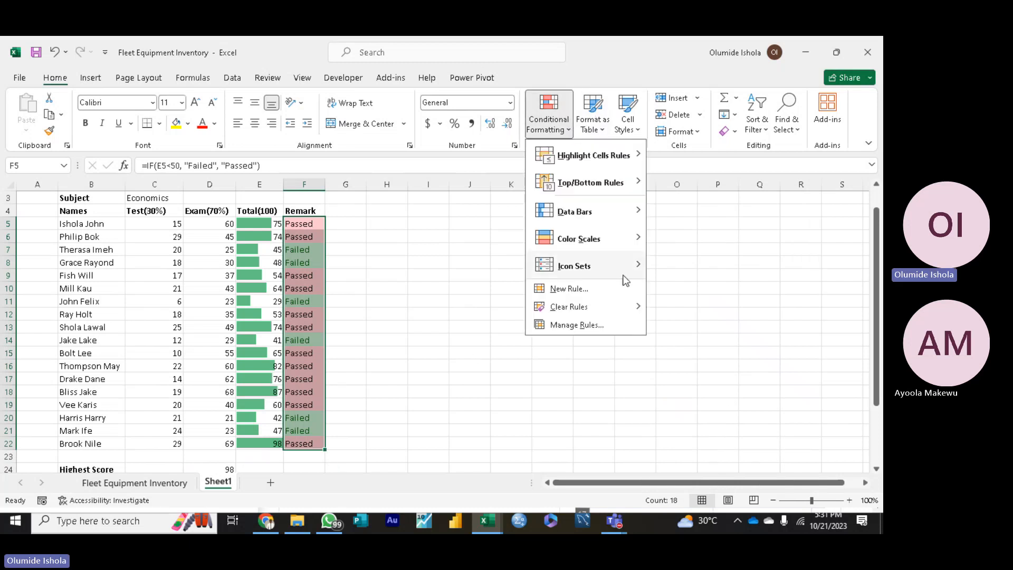
mouse_move(633, 266)
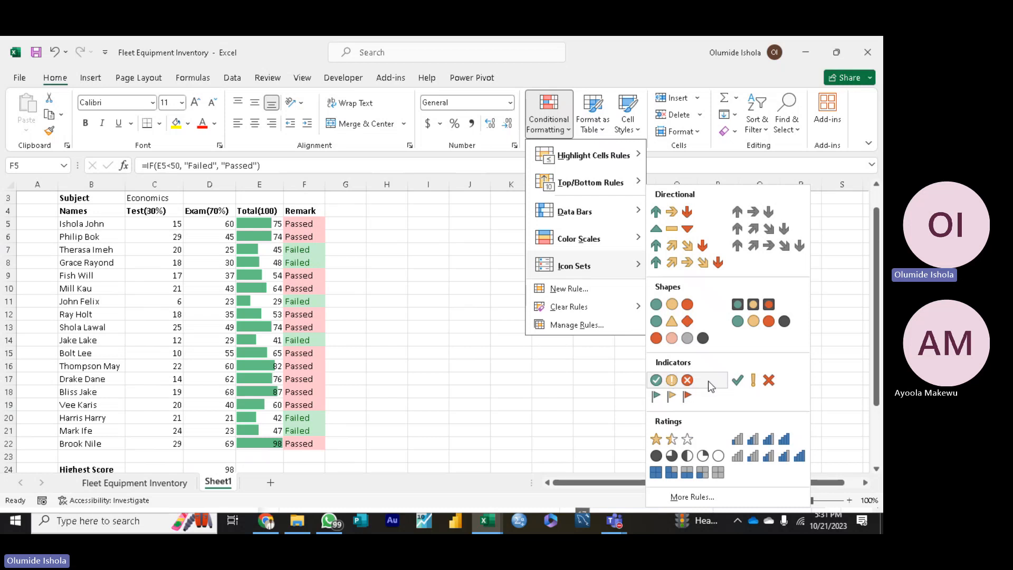
left_click(754, 381)
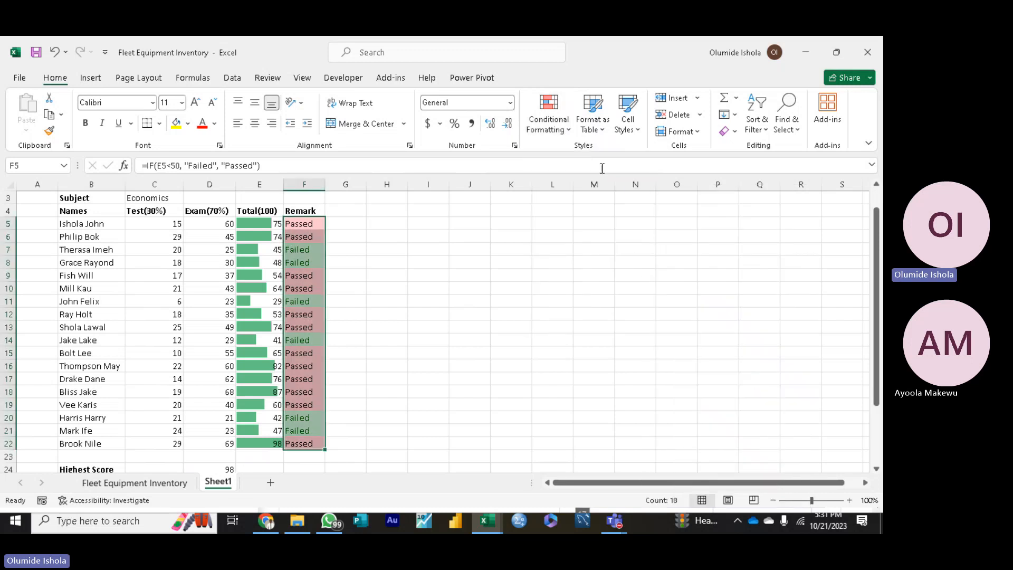
Step: Examine the clear rules options and the New Formatting Rule settings for the Remark cells without creating a rule
left_click(566, 129)
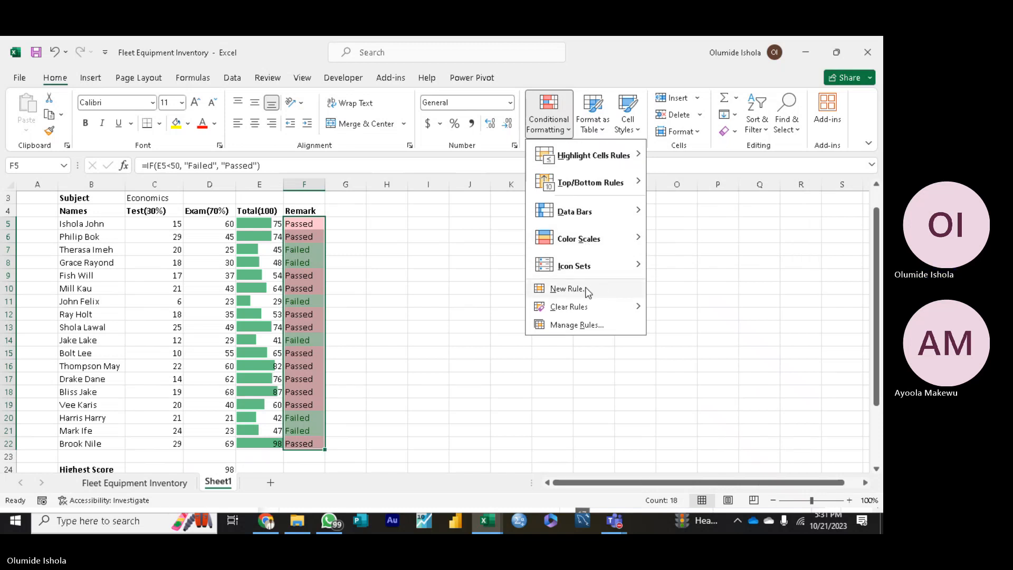
mouse_move(605, 307)
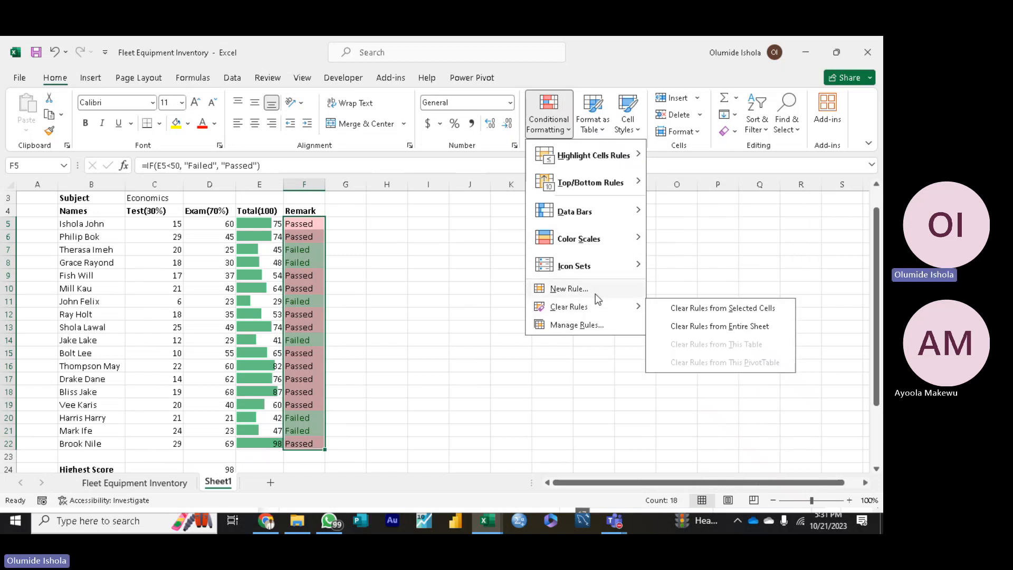
left_click(591, 293)
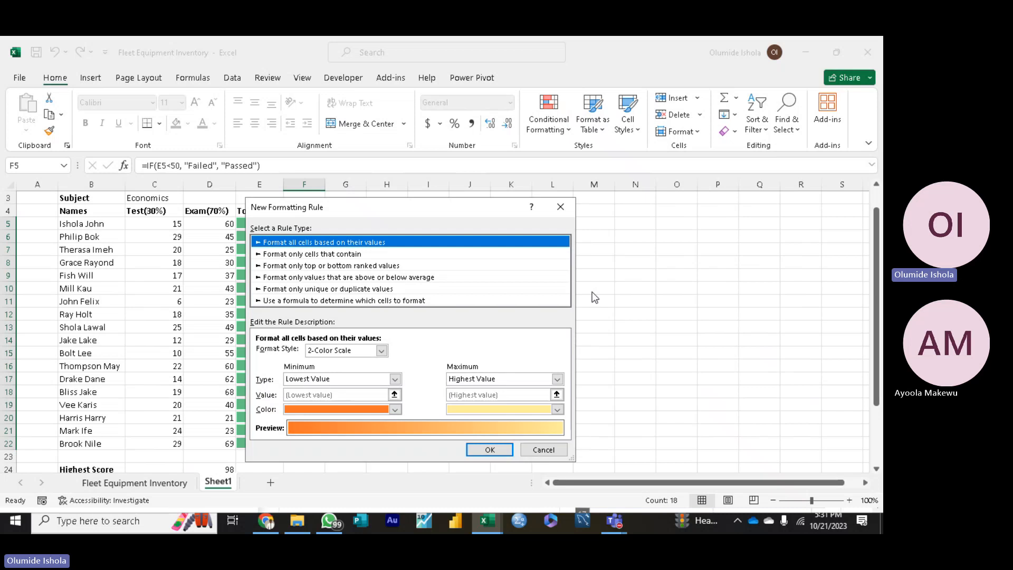
left_click(546, 450)
left_click(429, 294)
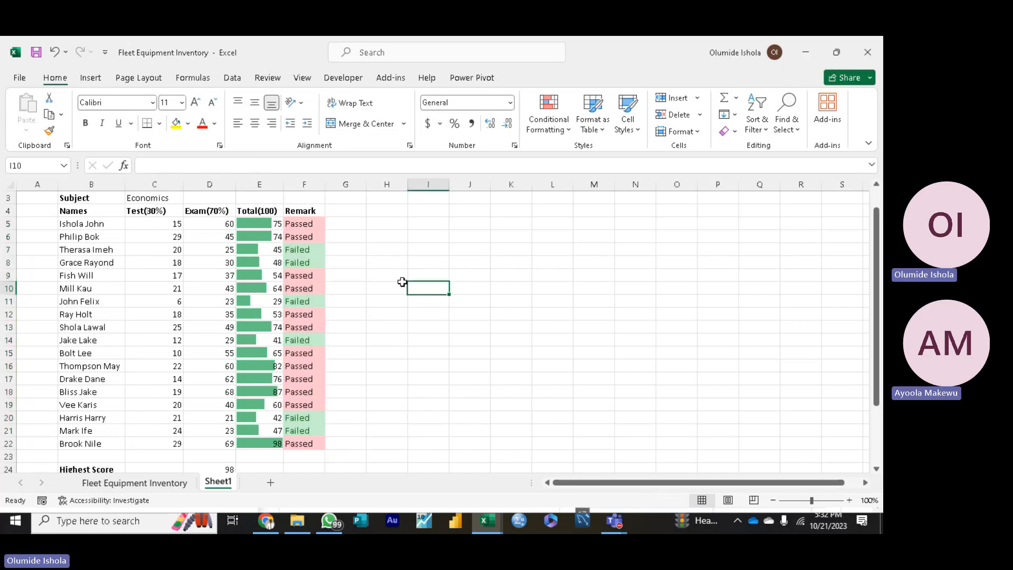
left_click(338, 210)
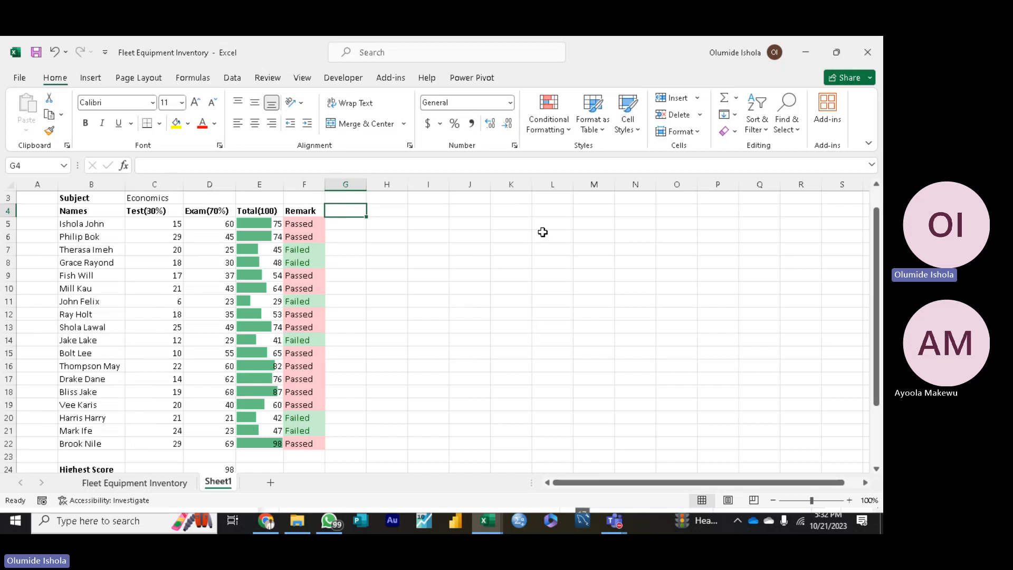
left_click_drag(875, 303, 873, 231)
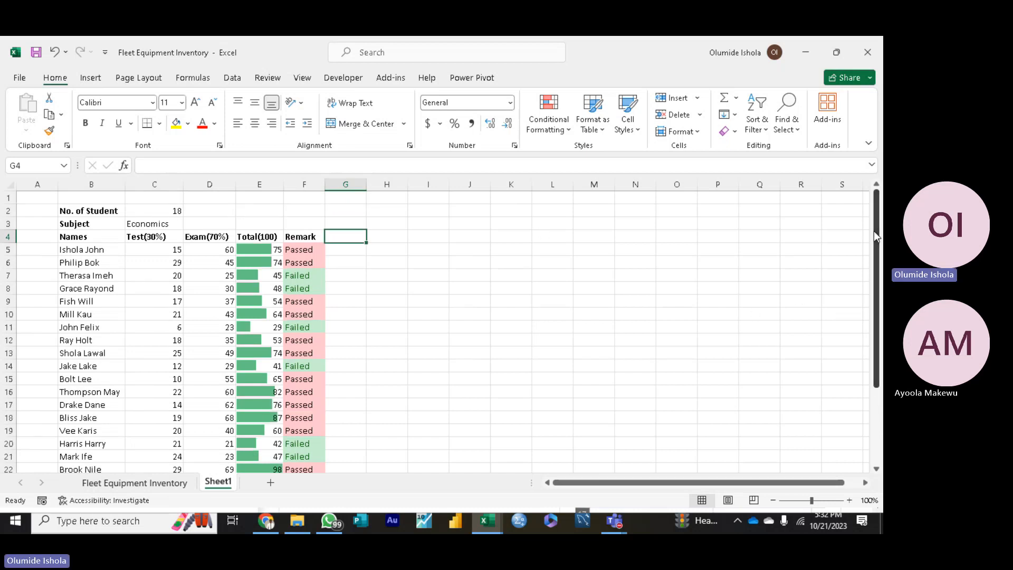
left_click(152, 211)
left_click(350, 236)
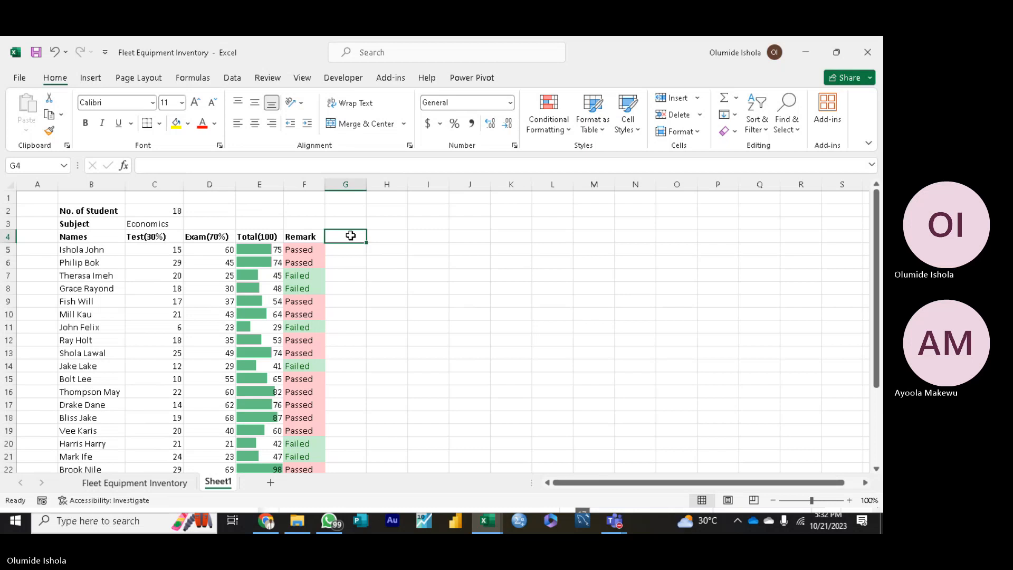
type("Grab")
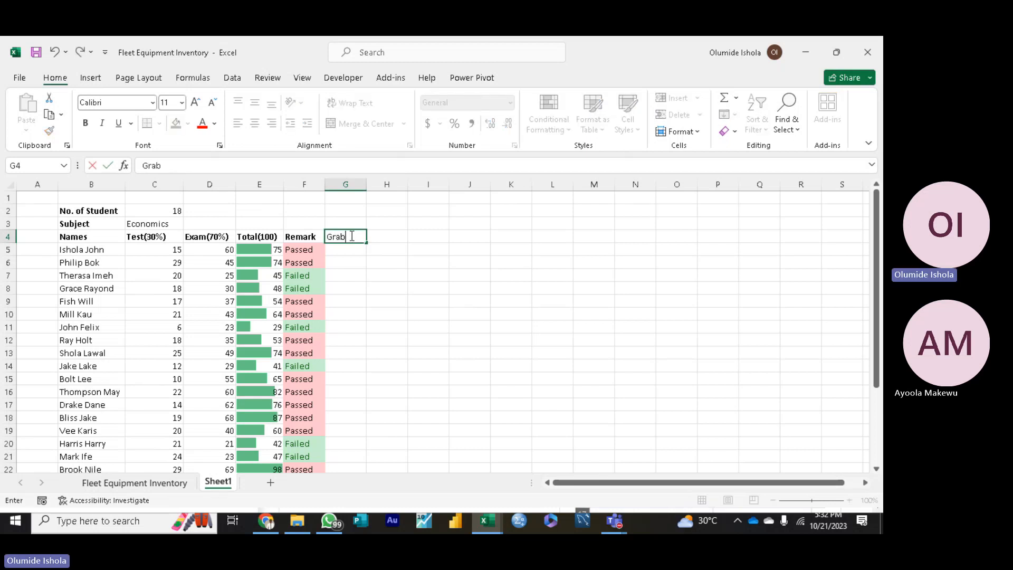
key("BackSpace")
key("BackSpace")
key("BackSpace")
key("BackSpace")
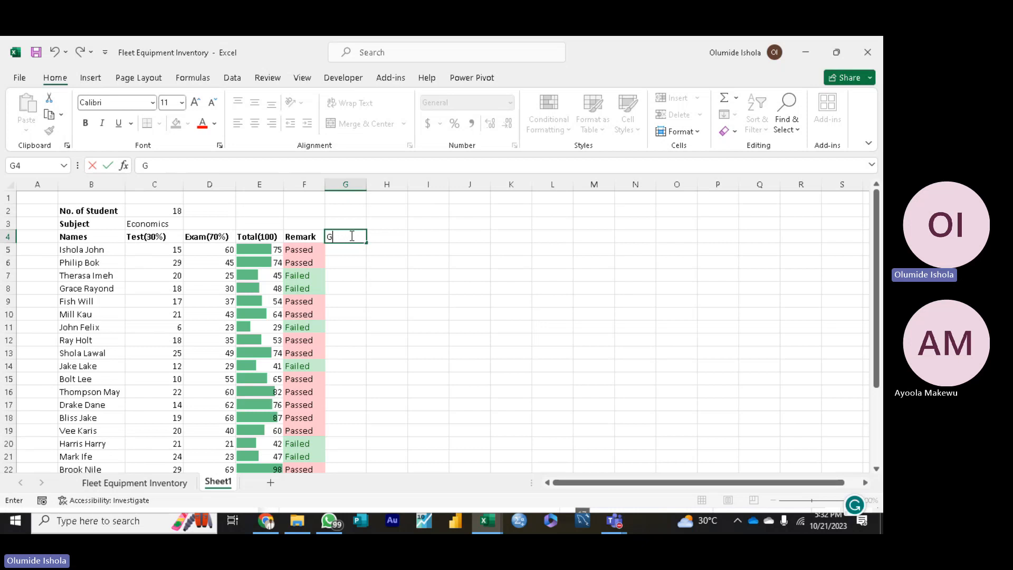
type("Stude")
key("BackSpace")
key("BackSpace")
key("BackSpace")
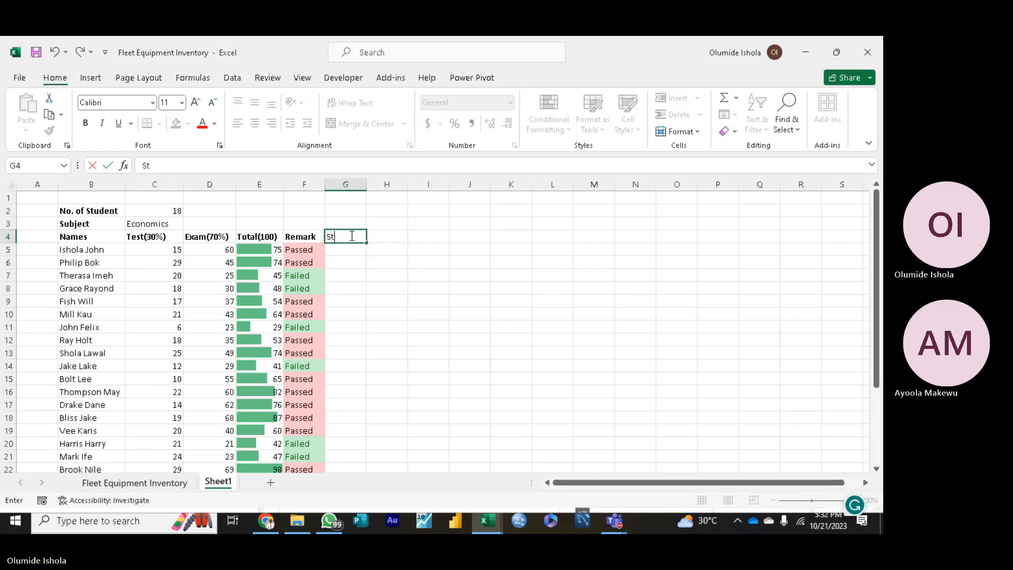
key("BackSpace")
key("BackSpace")
Step: Enter the heading "No. of Students by Subjects" in G4 and widen column G to fit it
type("No")
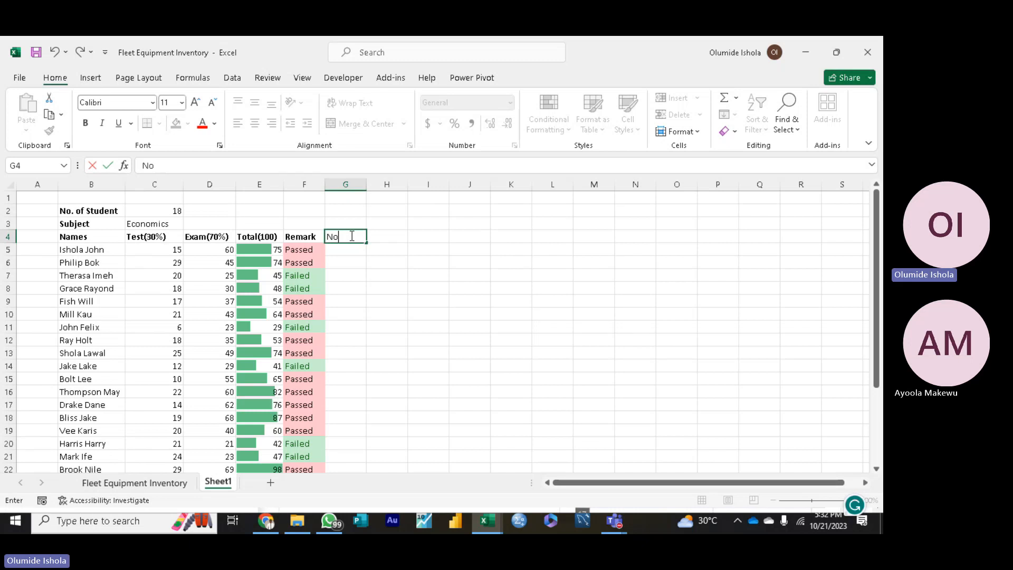
type(". of")
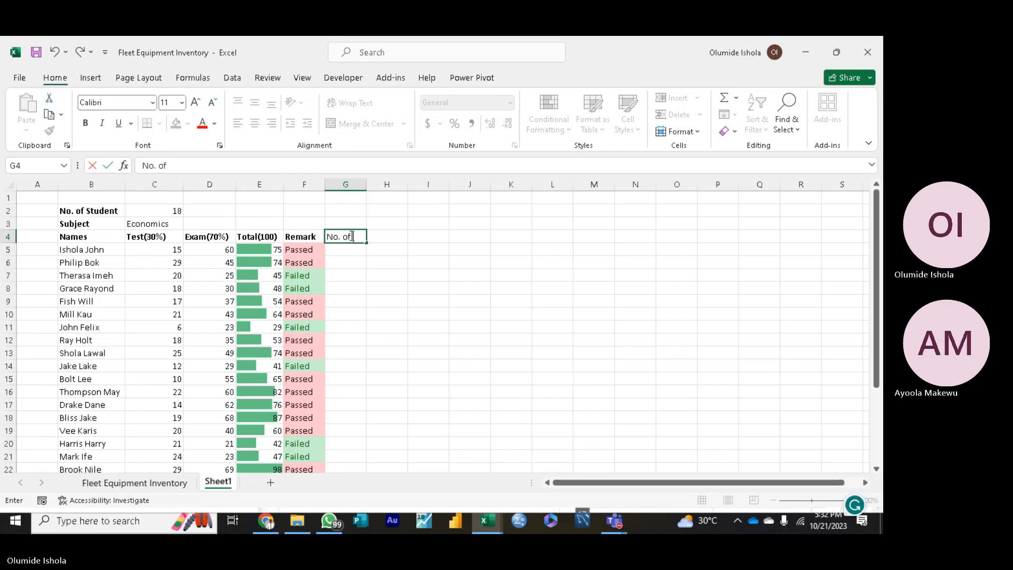
type(" Students b")
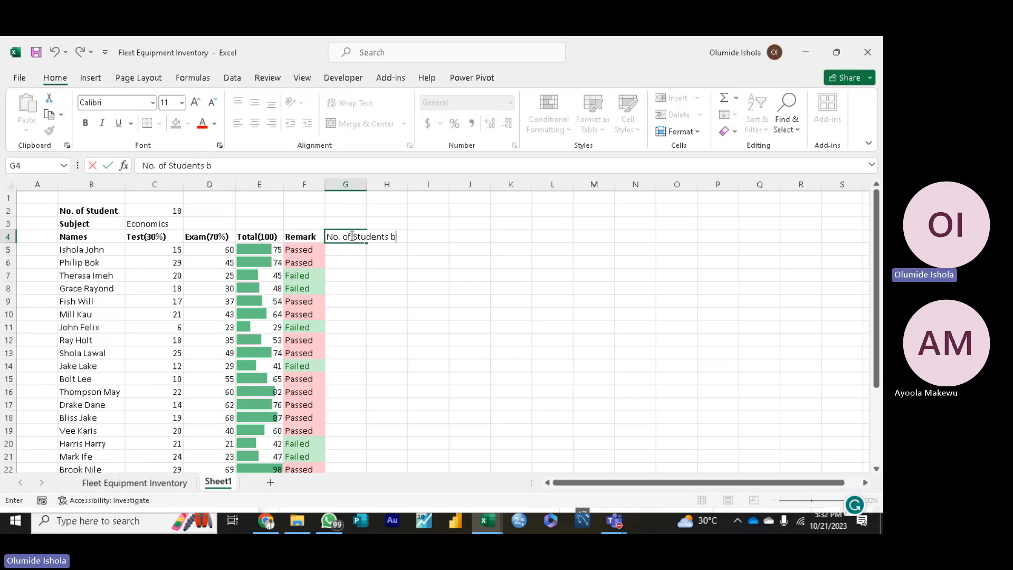
type("y C")
type("Su")
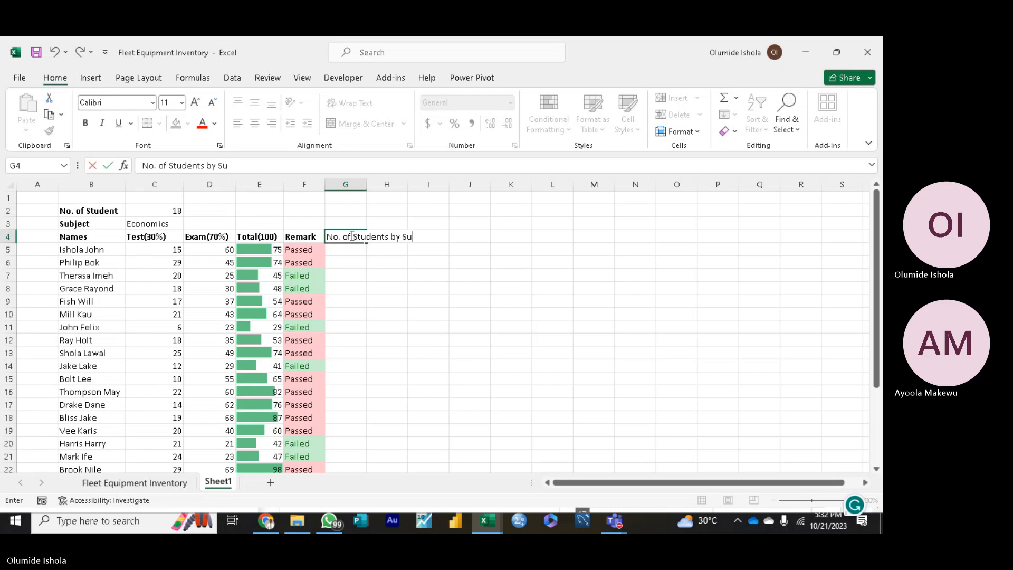
type("bjects")
key("Return")
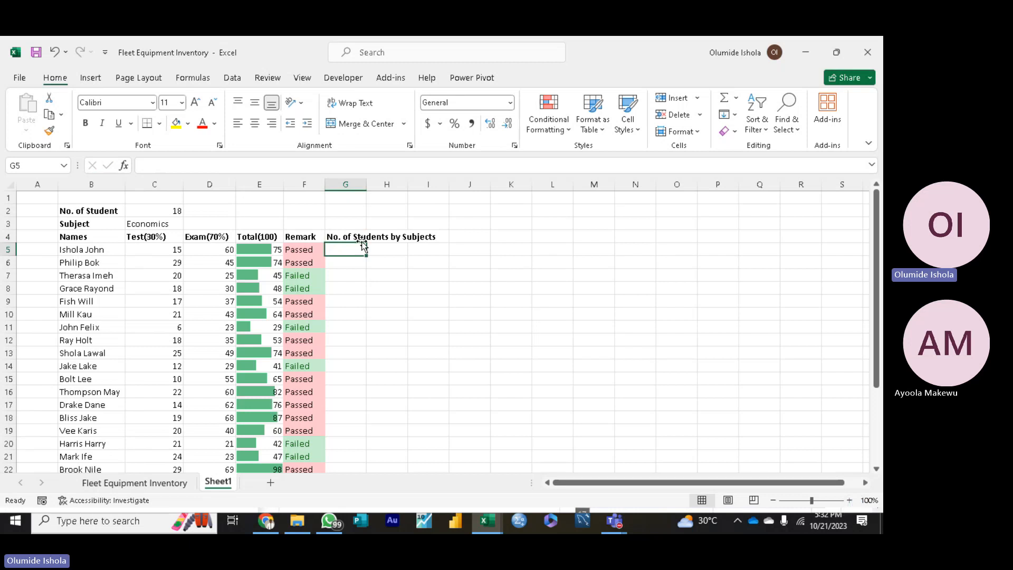
left_click_drag(367, 181, 444, 196)
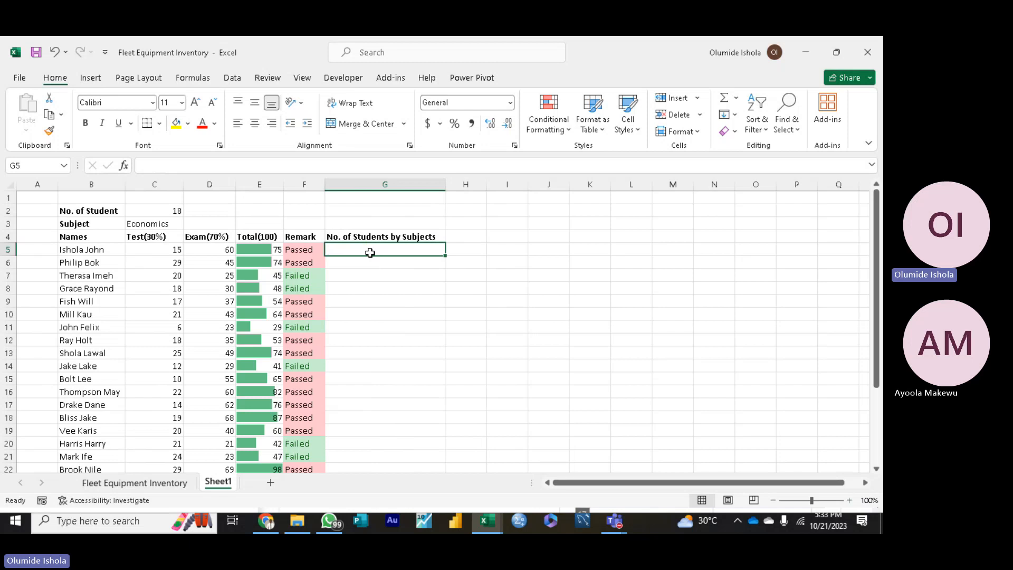
type("=")
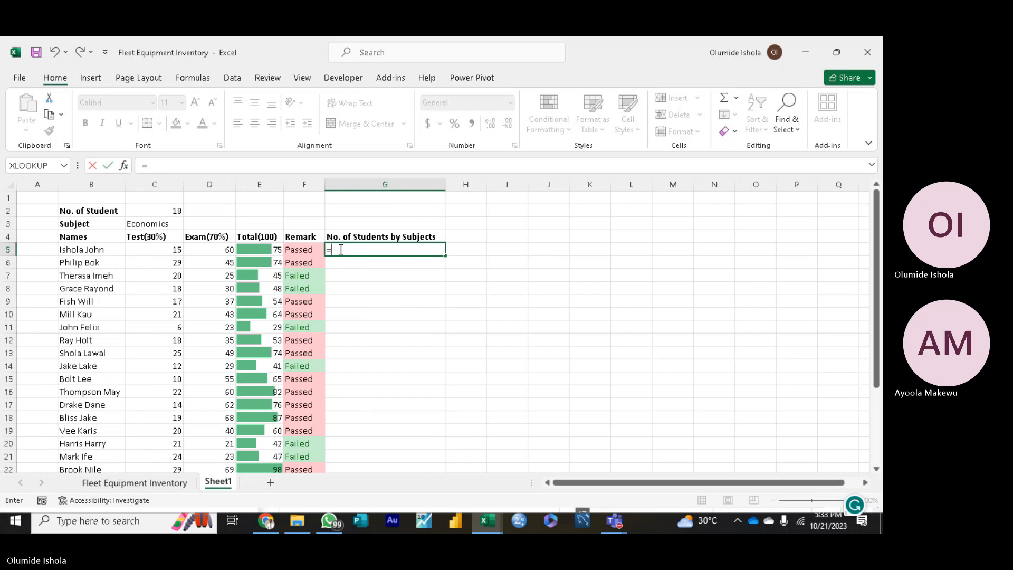
left_click(346, 209)
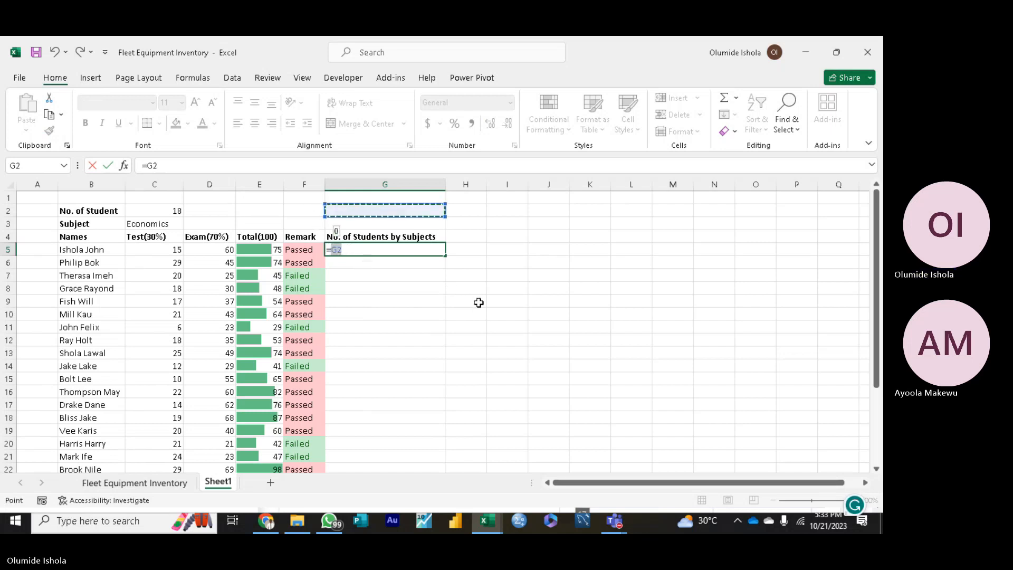
key("BackSpace")
key("BackSpace")
key("BackSpace")
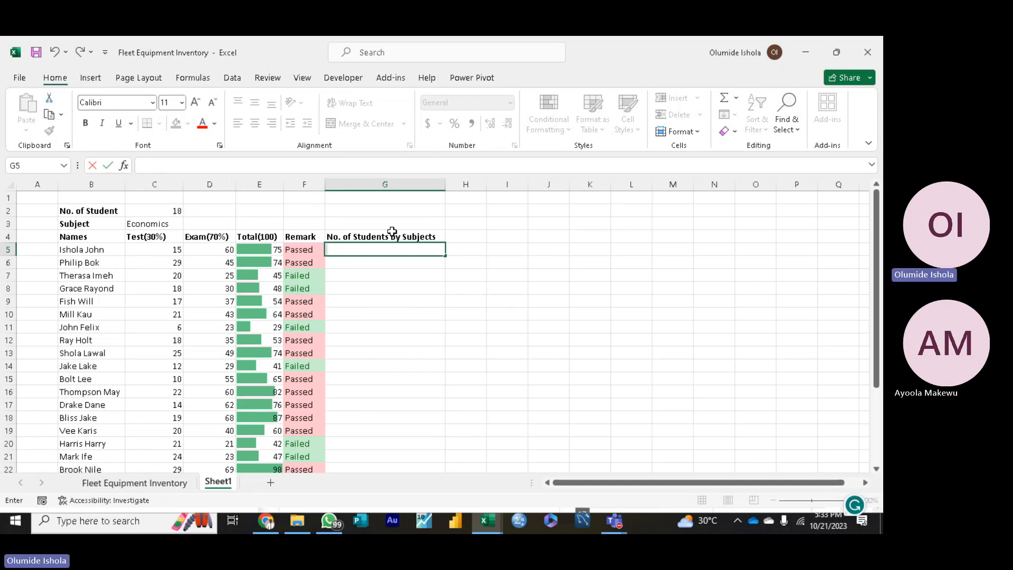
Step: Insert a blank column before the No. of Students by Subjects column
left_click(349, 180)
left_click(349, 180)
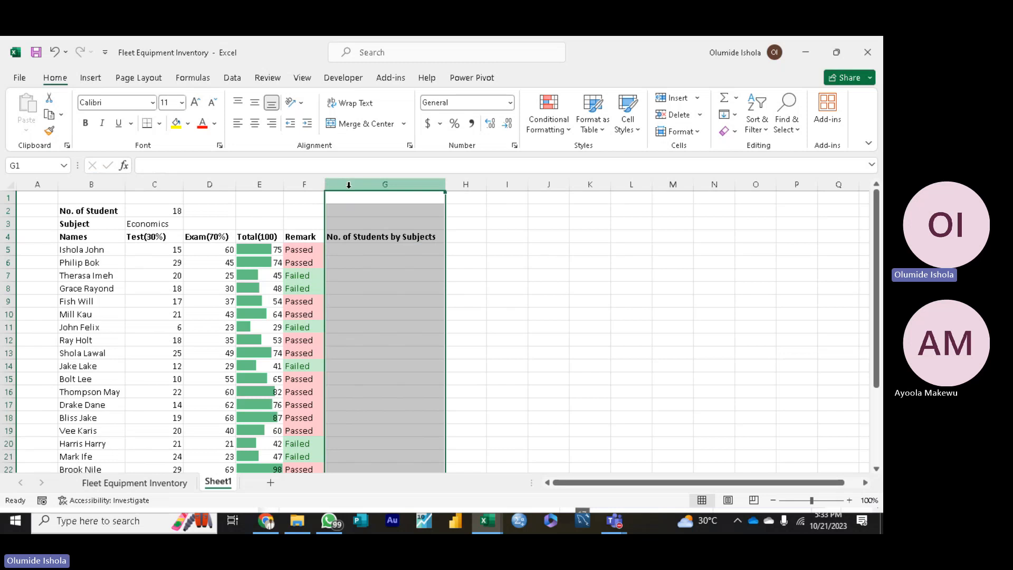
right_click(349, 185)
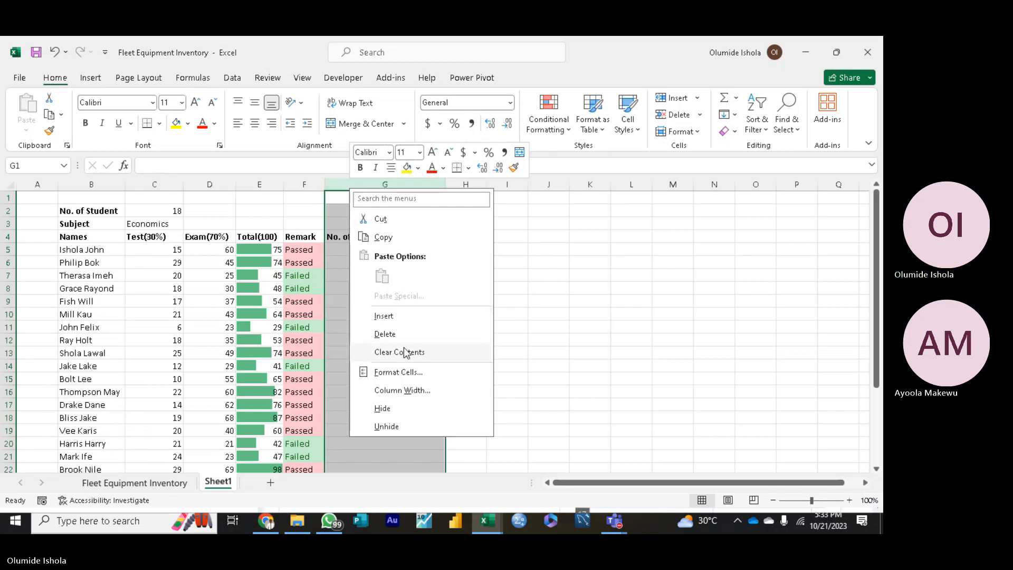
left_click(384, 316)
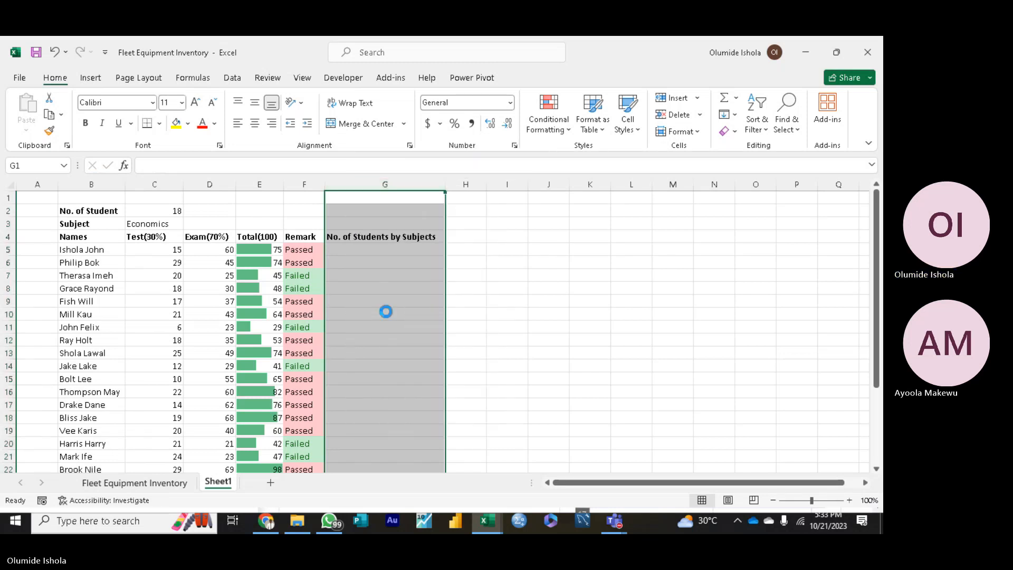
Step: Enter the heading "Subjects Taken" in G4 and widen column G to fit it
left_click(346, 234)
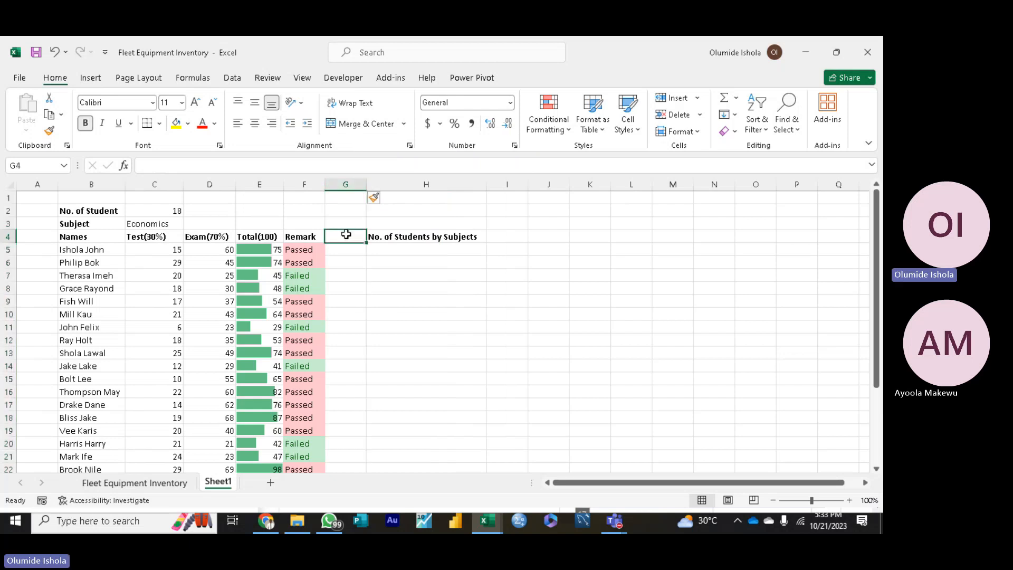
type("Su")
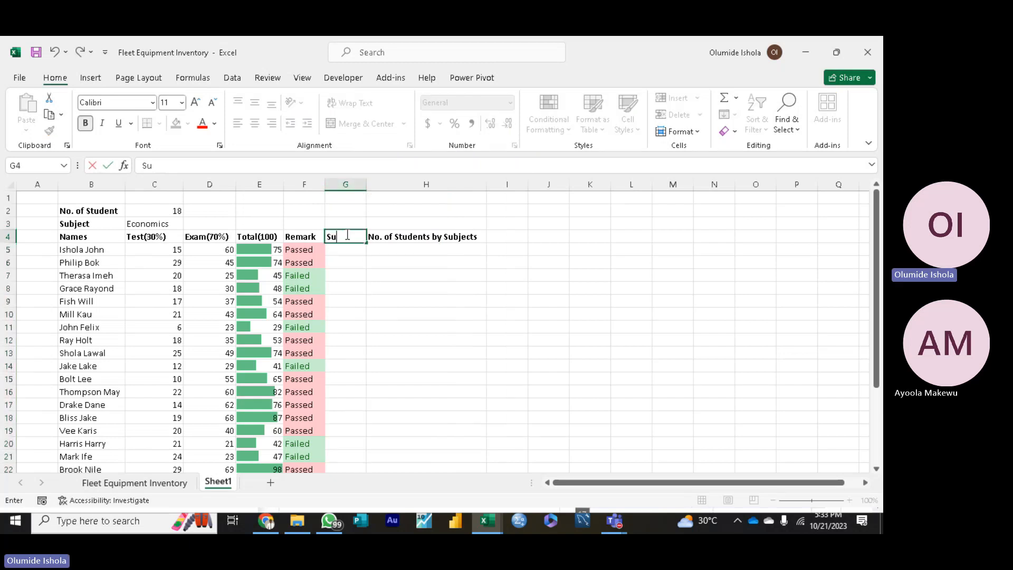
type("bjects")
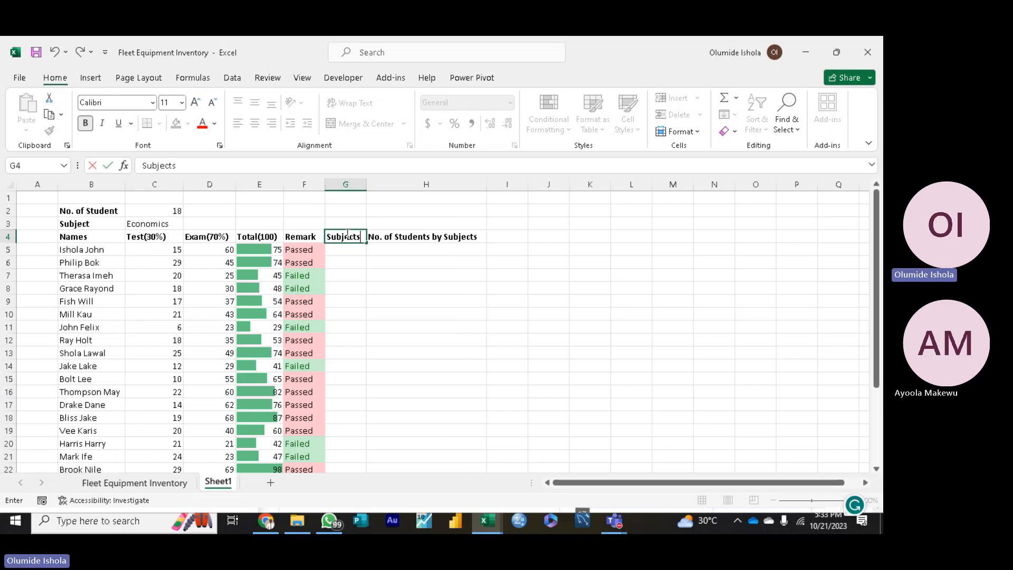
type(" Take")
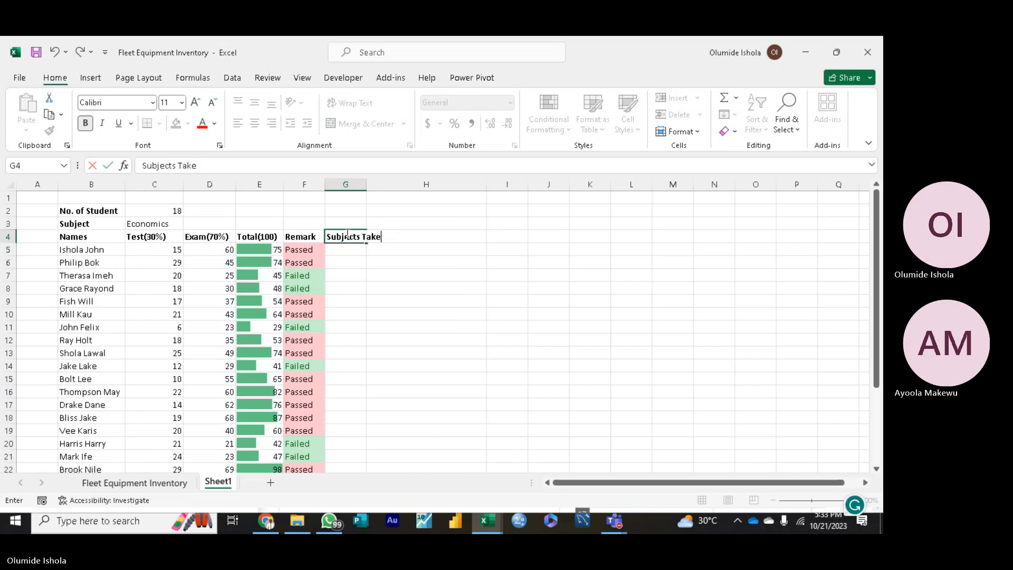
type("n")
left_click(346, 252)
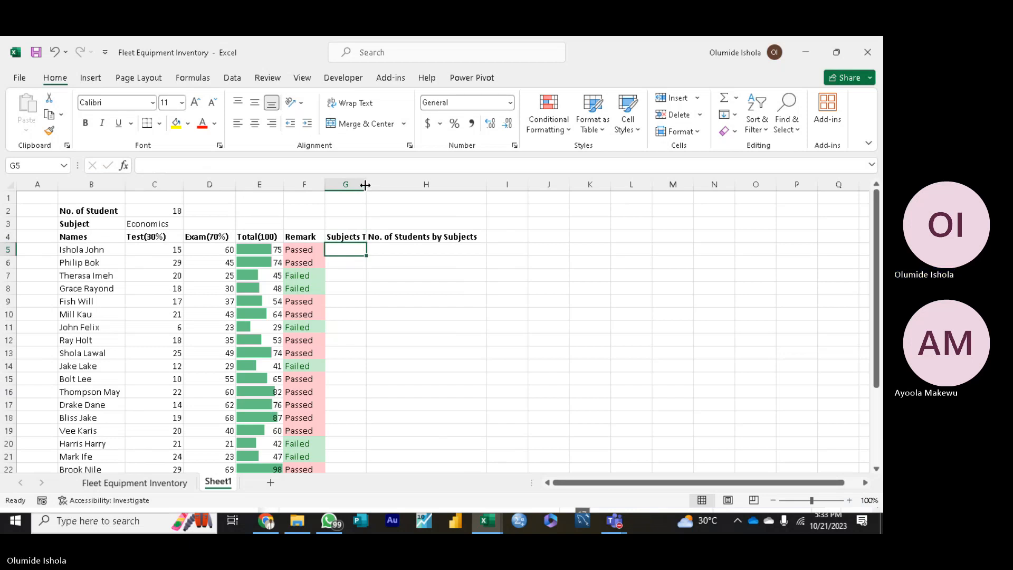
left_click_drag(365, 185, 394, 183)
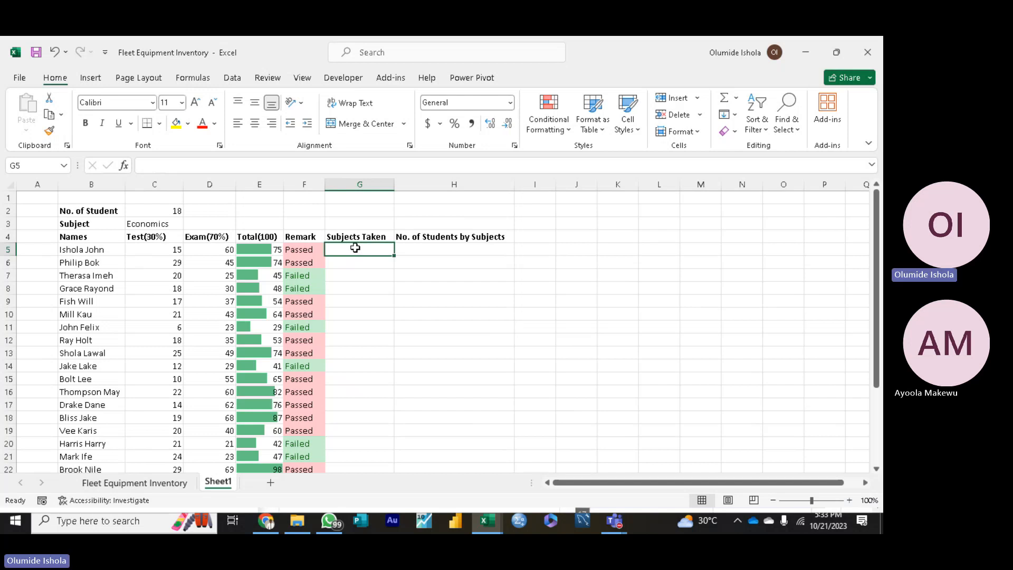
Step: Try sample Subjects Taken counts: 5 and 6 in G5:G6, and 6, 4 and 5 in G8:G10
type("5")
key("Return")
type("6")
key("Return")
key("Return")
type("6")
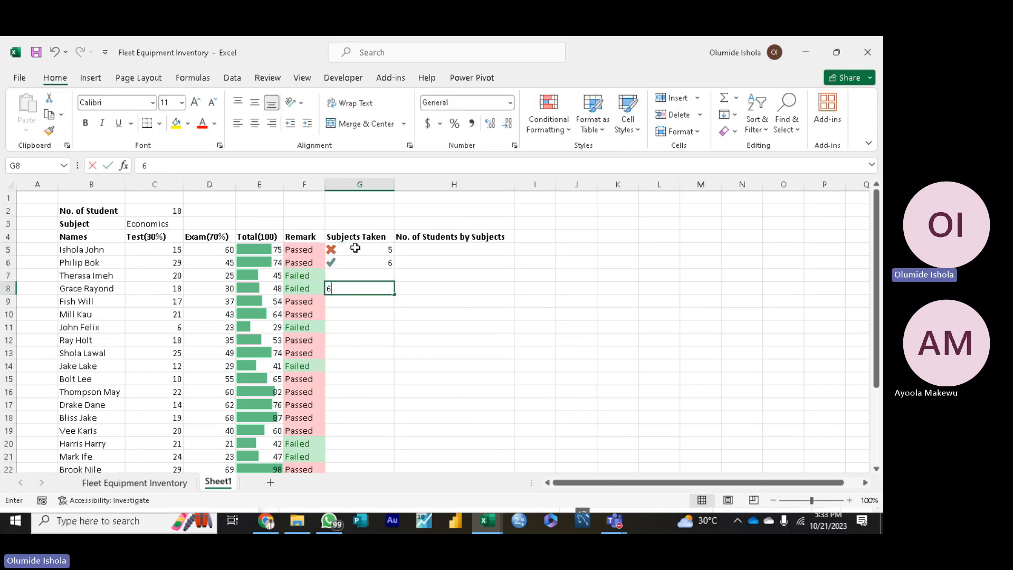
key("Return")
type("4")
key("Return")
type("5")
key("Return")
type("5")
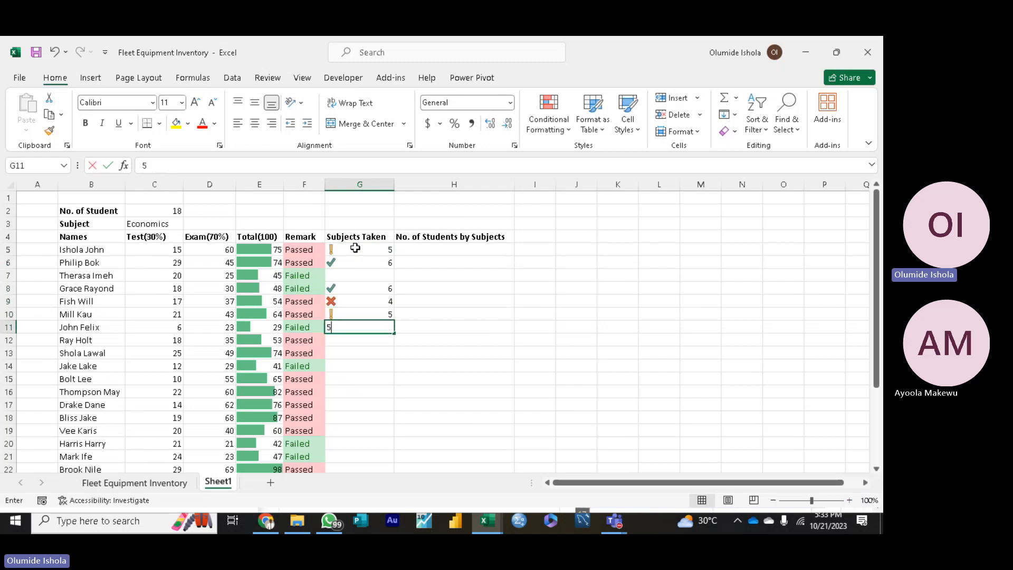
type("6")
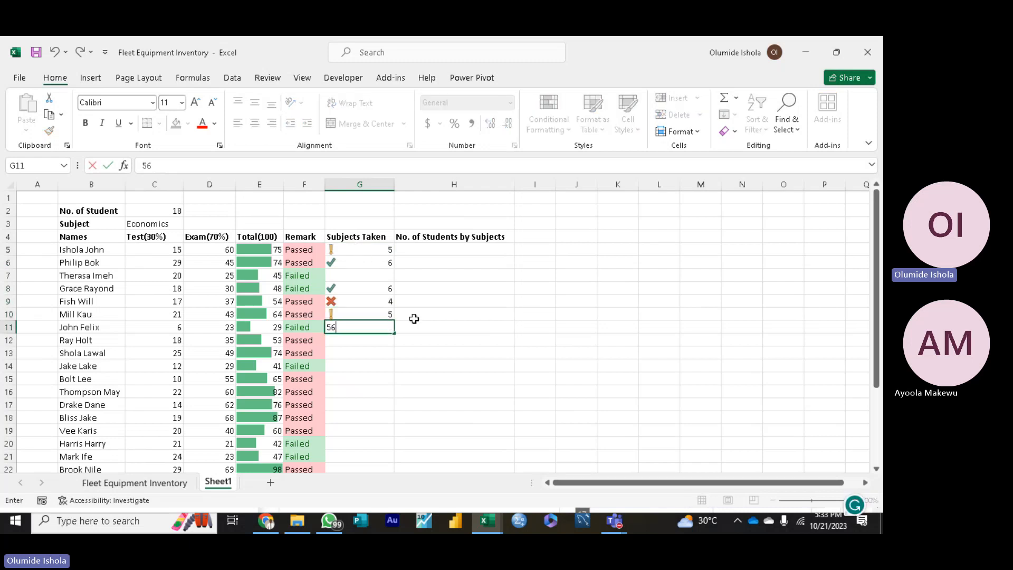
key("BackSpace")
key("BackSpace")
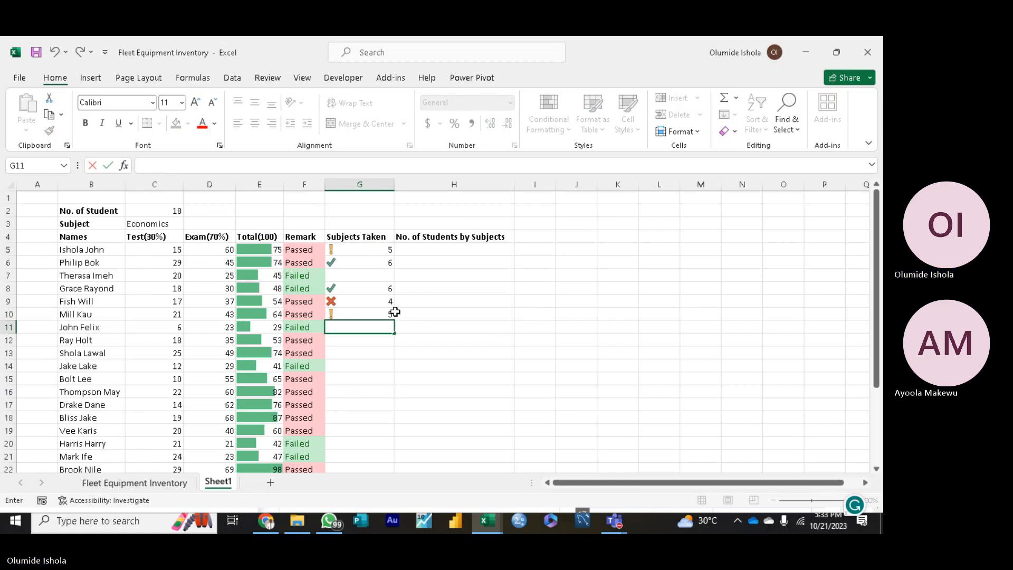
Step: Clear the sample Subjects Taken counts from G5:G10, keeping the column heading
left_click(372, 305)
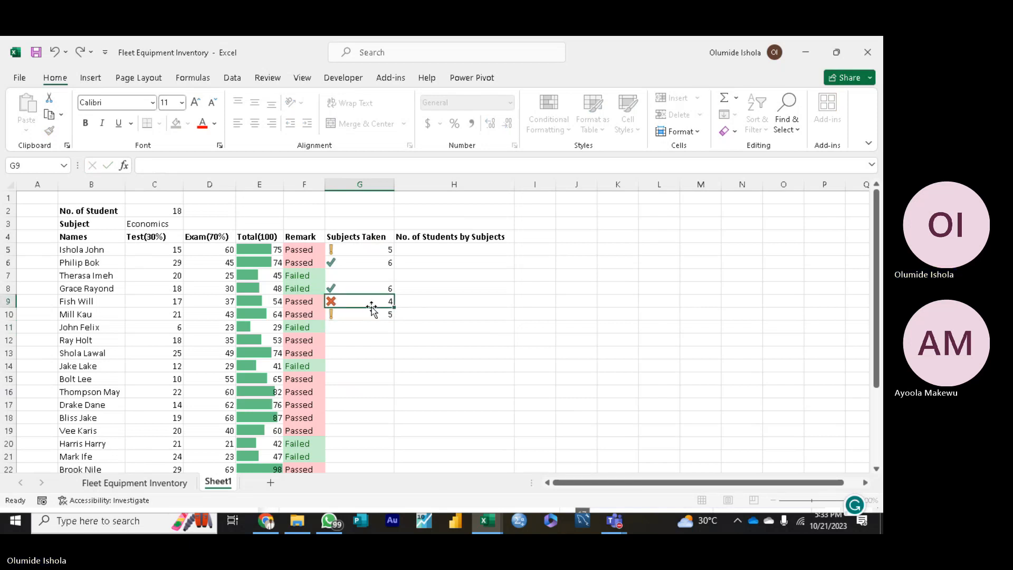
left_click(372, 316)
key("BackSpace")
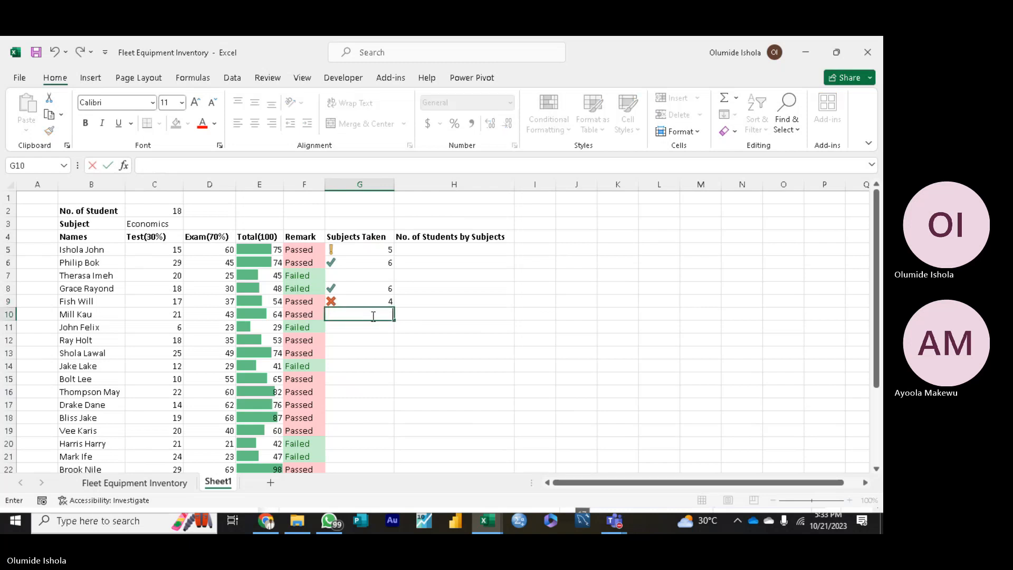
left_click(368, 304)
key("BackSpace")
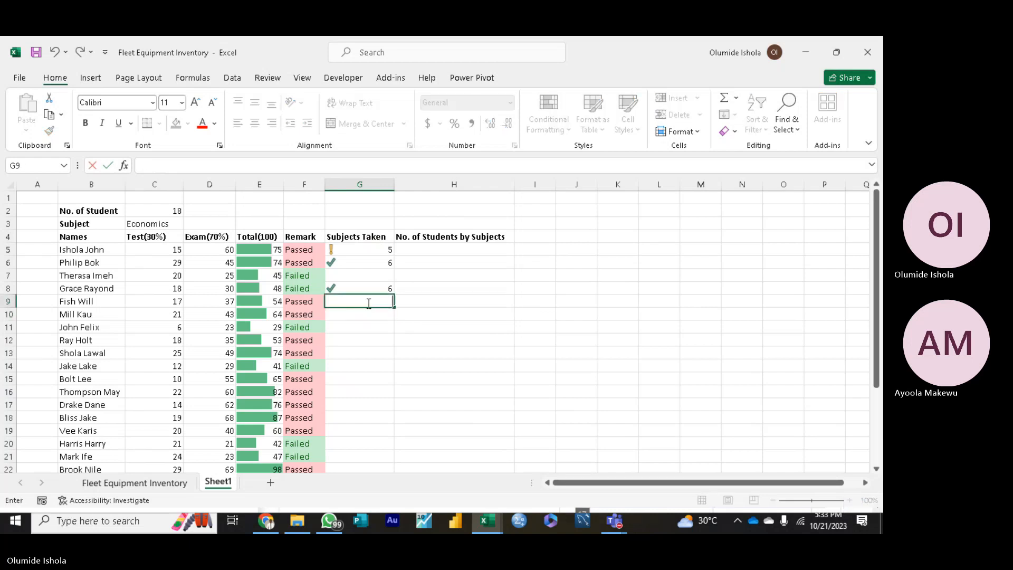
left_click(363, 292)
key("BackSpace")
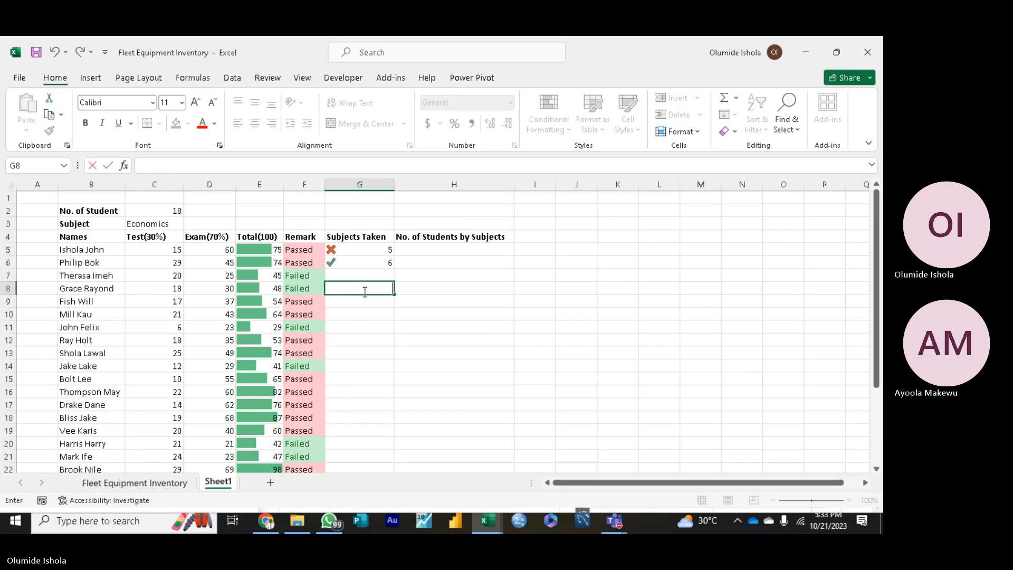
left_click(354, 263)
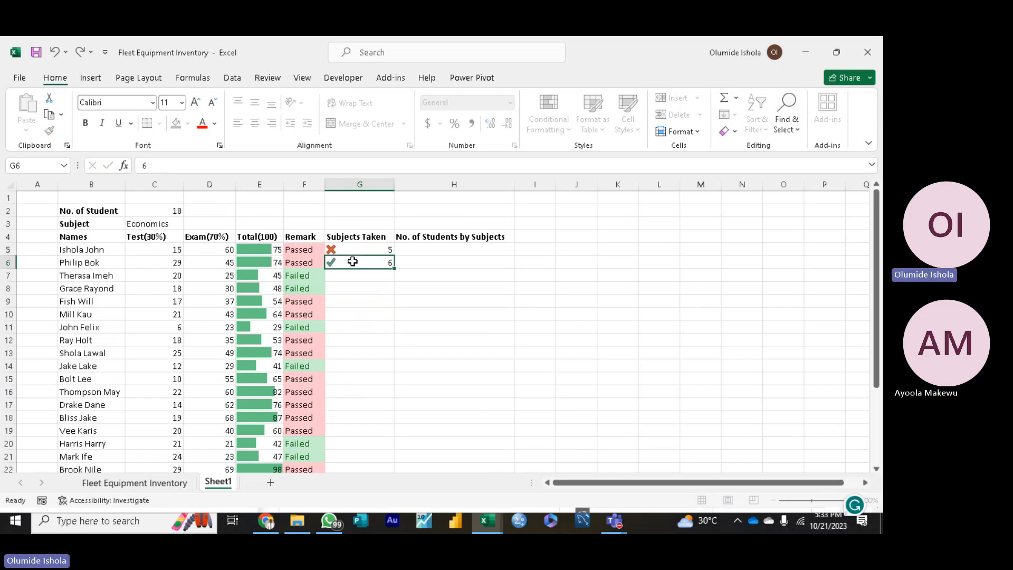
key("BackSpace")
left_click(350, 250)
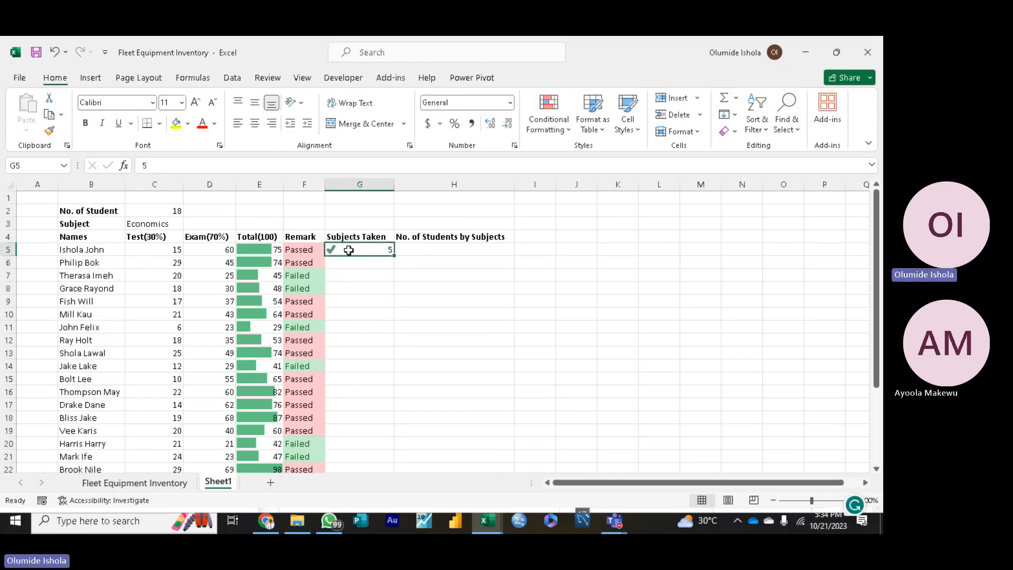
key("BackSpace")
left_click(318, 212)
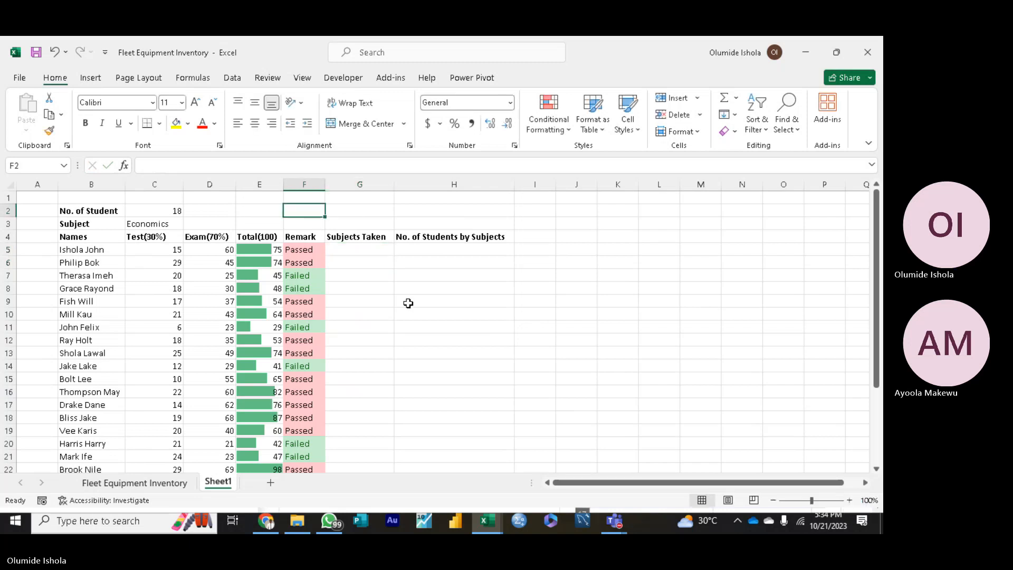
Step: Try the entries d and 1 in G5, clearing each one from the cell
left_click(365, 252)
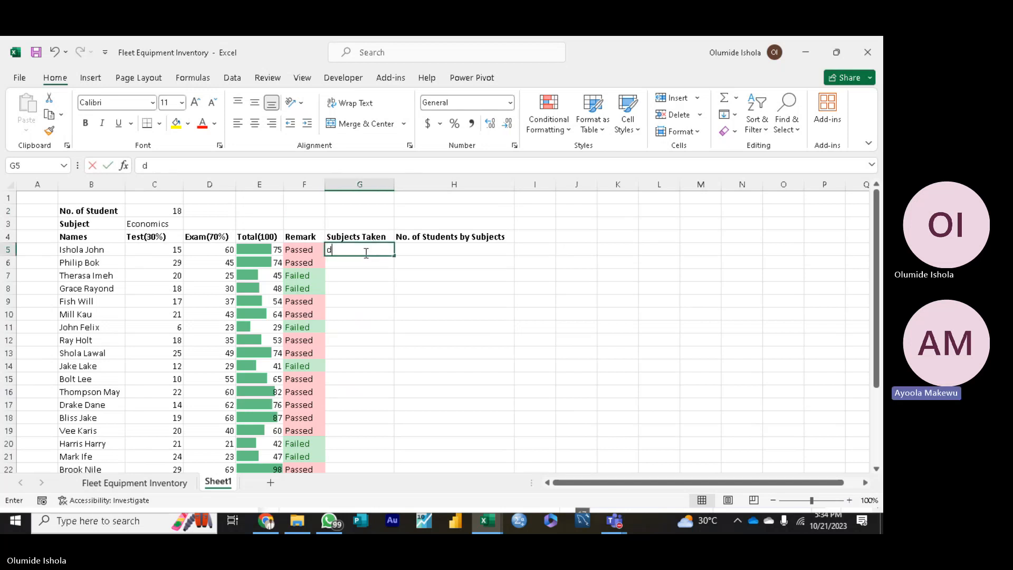
type("d")
key("Return")
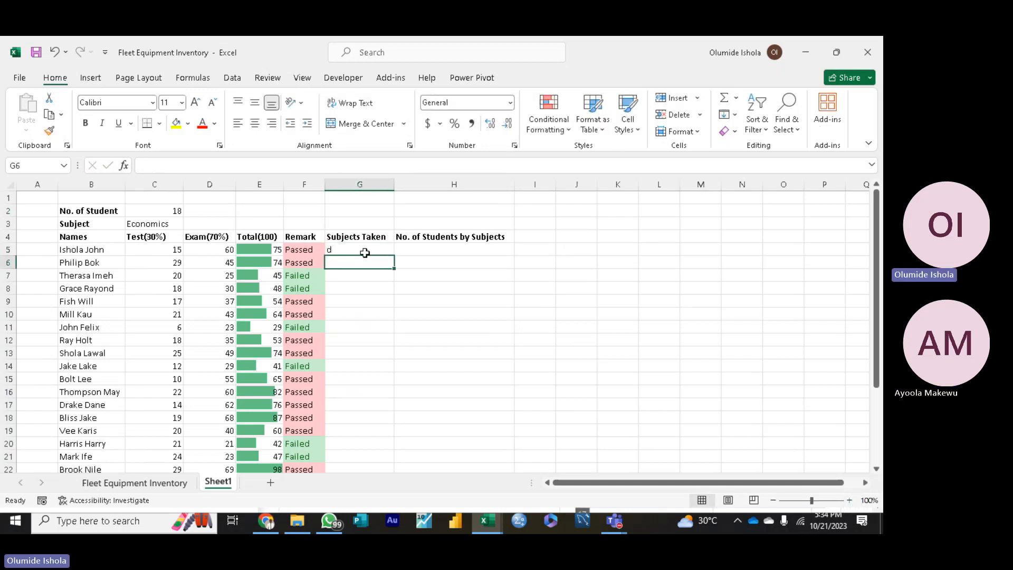
left_click(356, 251)
key("BackSpace")
type("1")
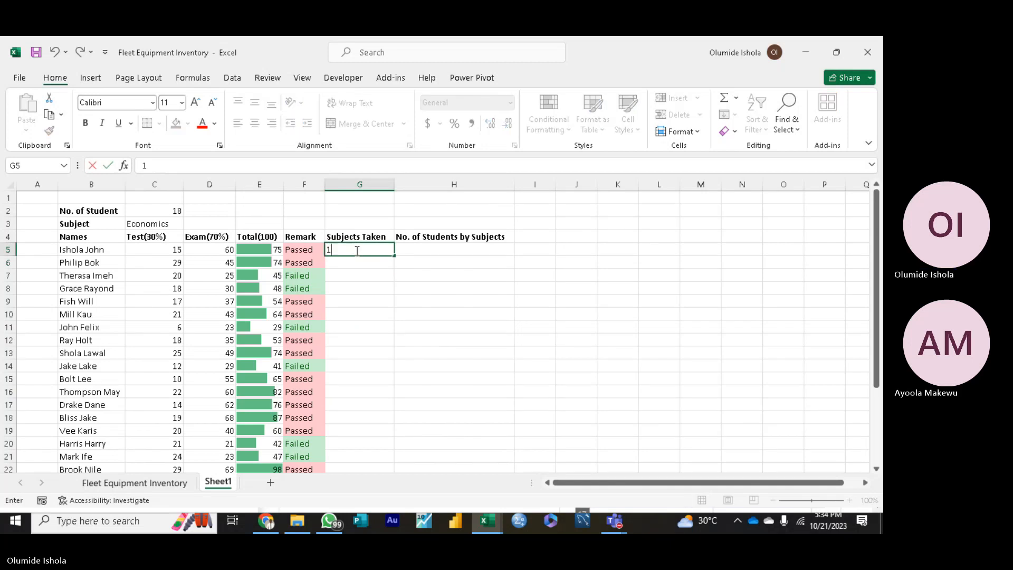
key("ctrl+Return")
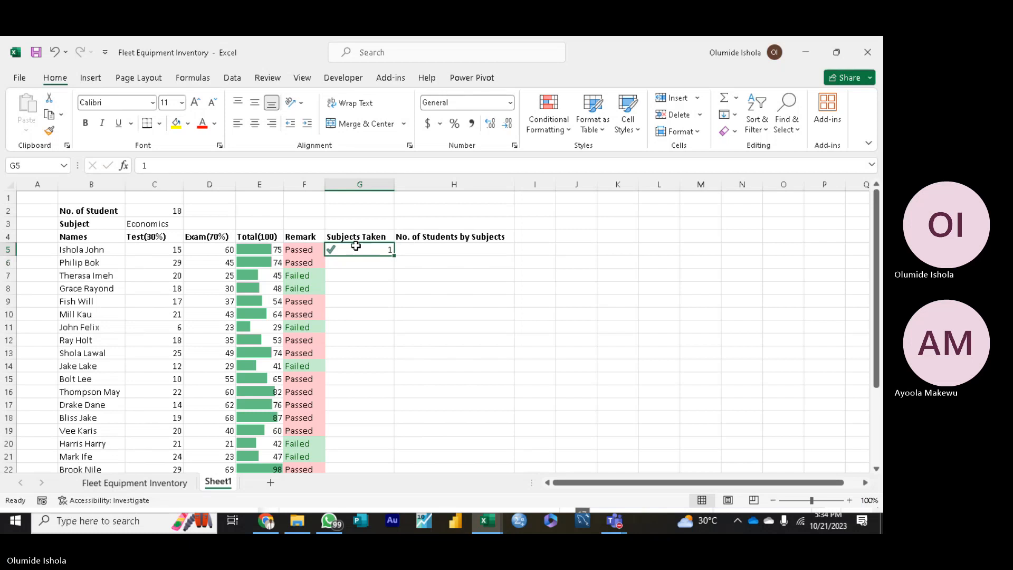
key("BackSpace")
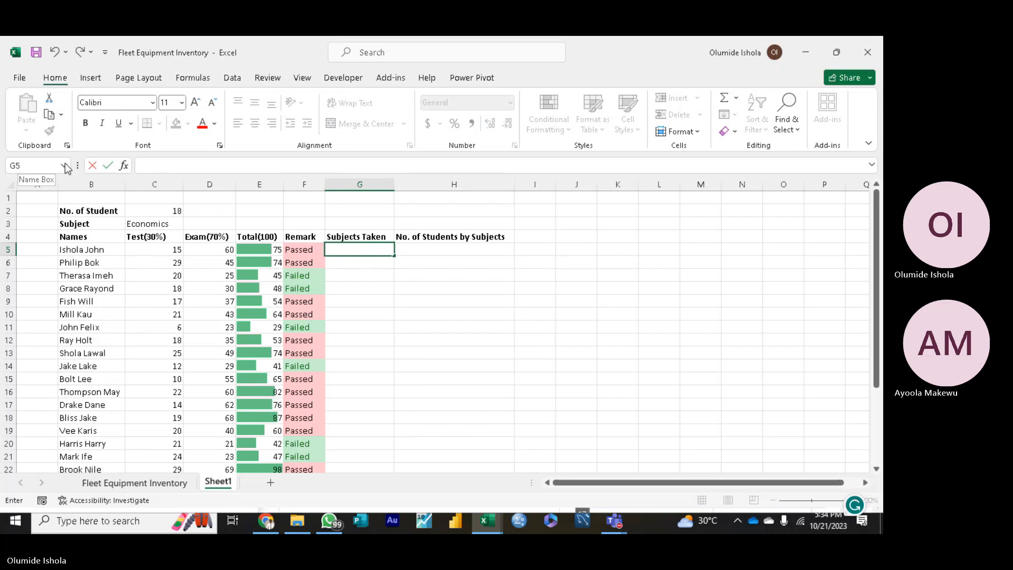
Step: Clear the conditional formatting rules from the entire sheet, and undo the clearing
left_click(364, 236)
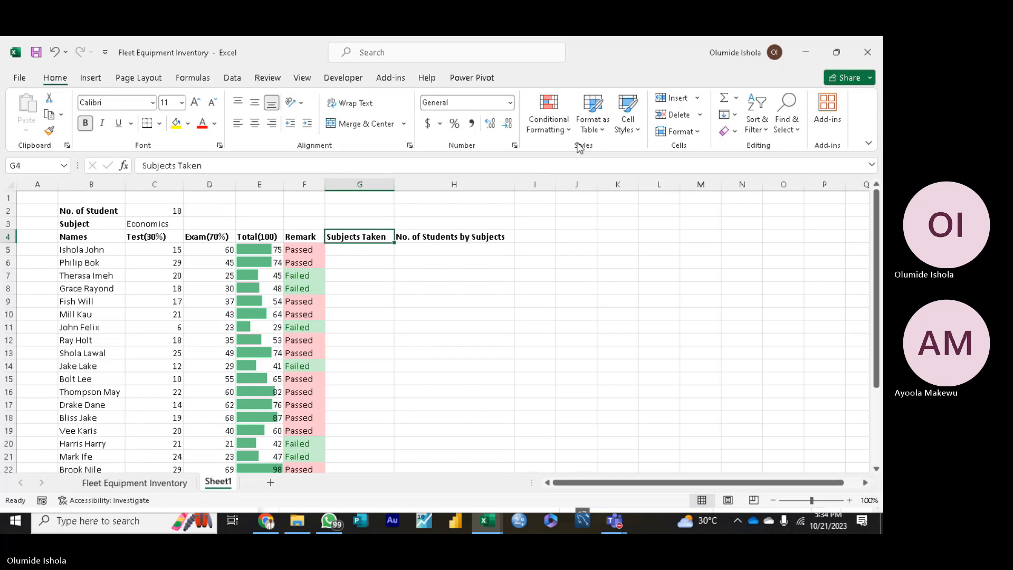
left_click(549, 122)
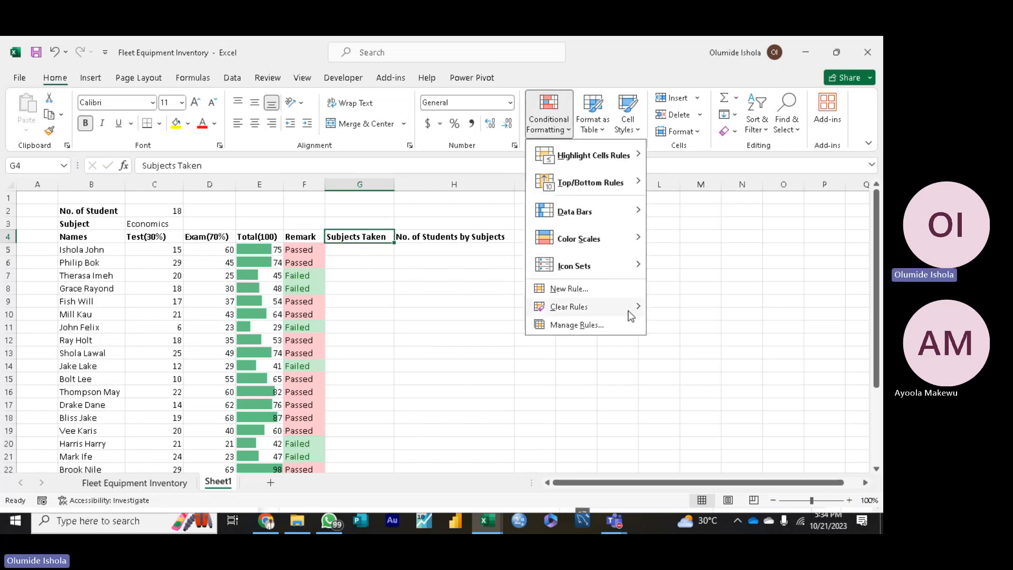
mouse_move(629, 312)
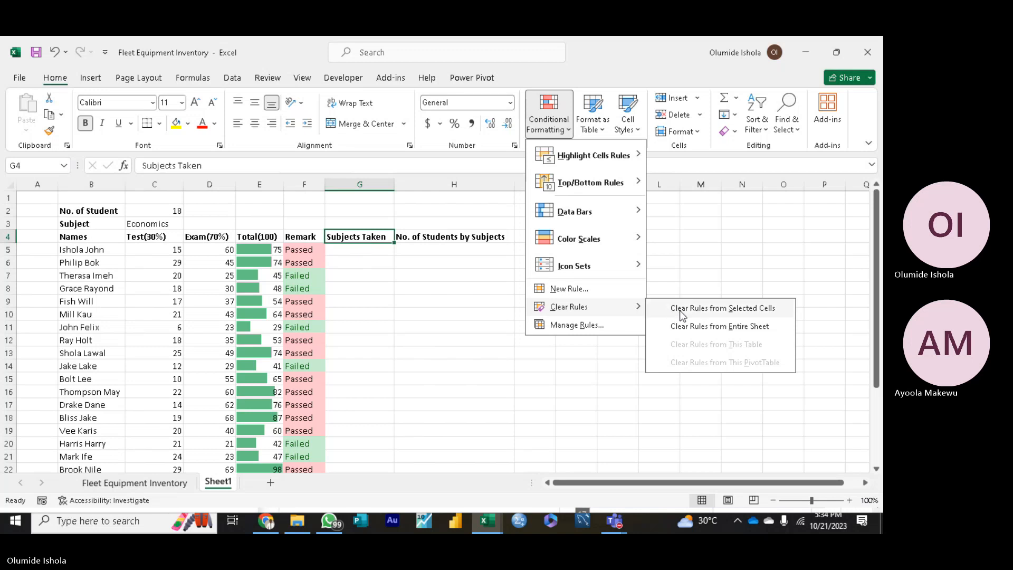
left_click(680, 325)
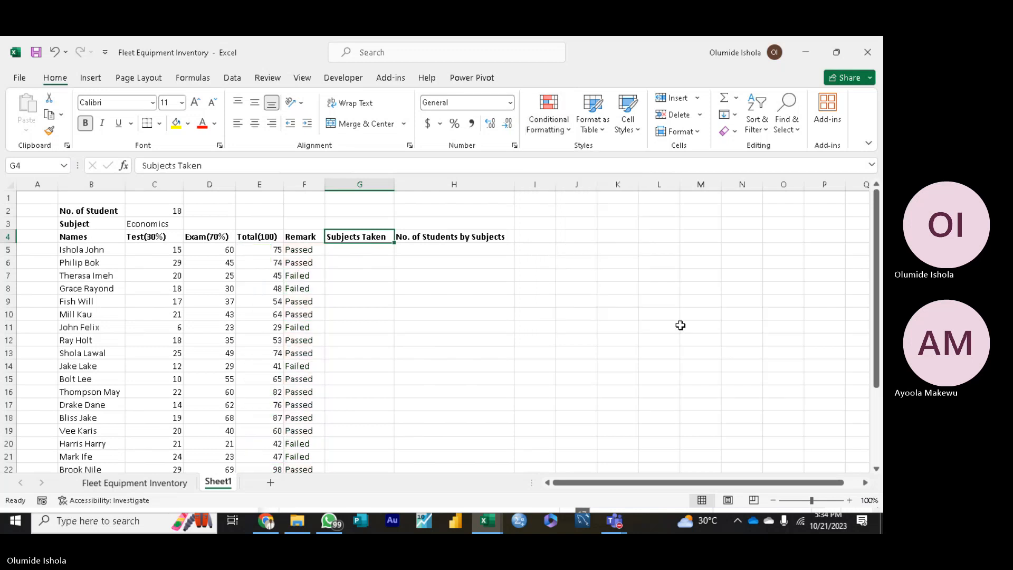
left_click(428, 311)
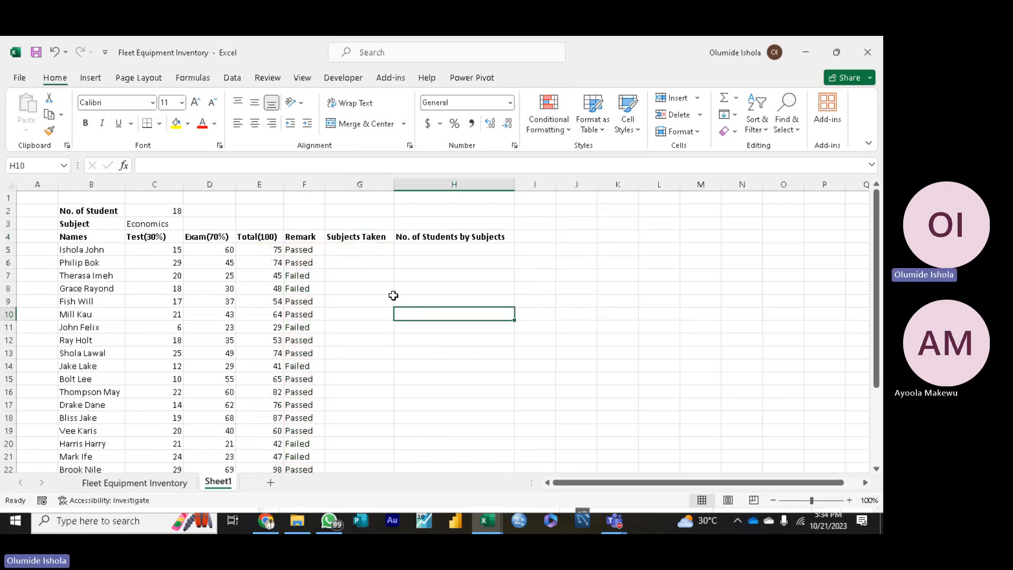
left_click(262, 235)
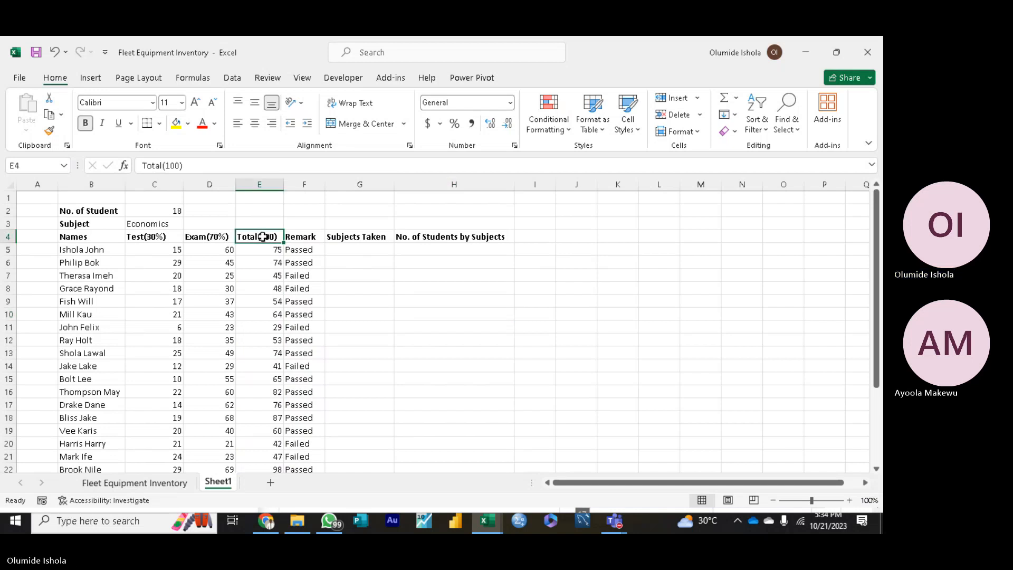
key("ctrl+z")
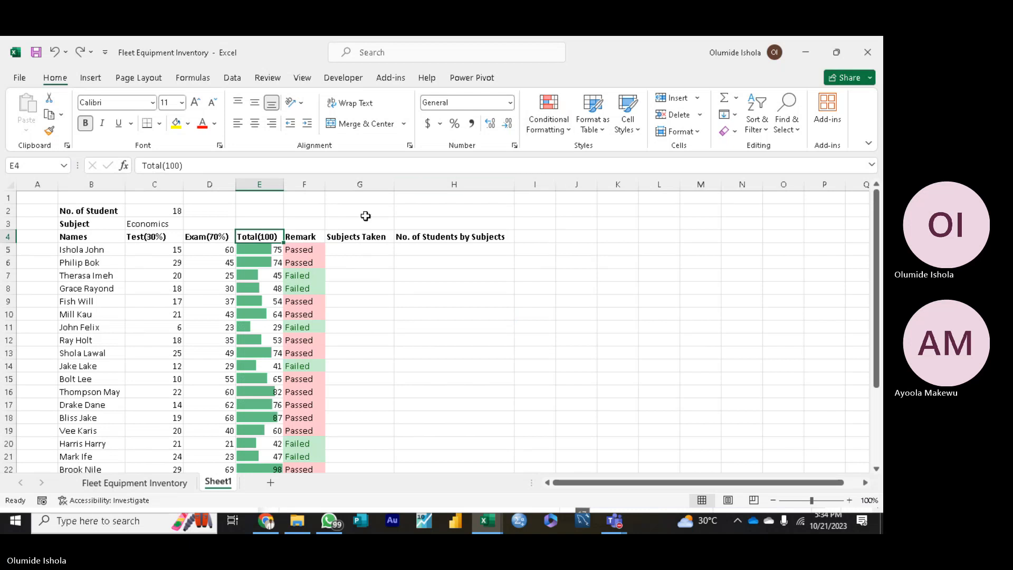
Step: Clear the conditional formatting rules from cell G5 and from the whole Subjects Taken column, keeping those in the other columns
left_click(361, 249)
left_click(558, 131)
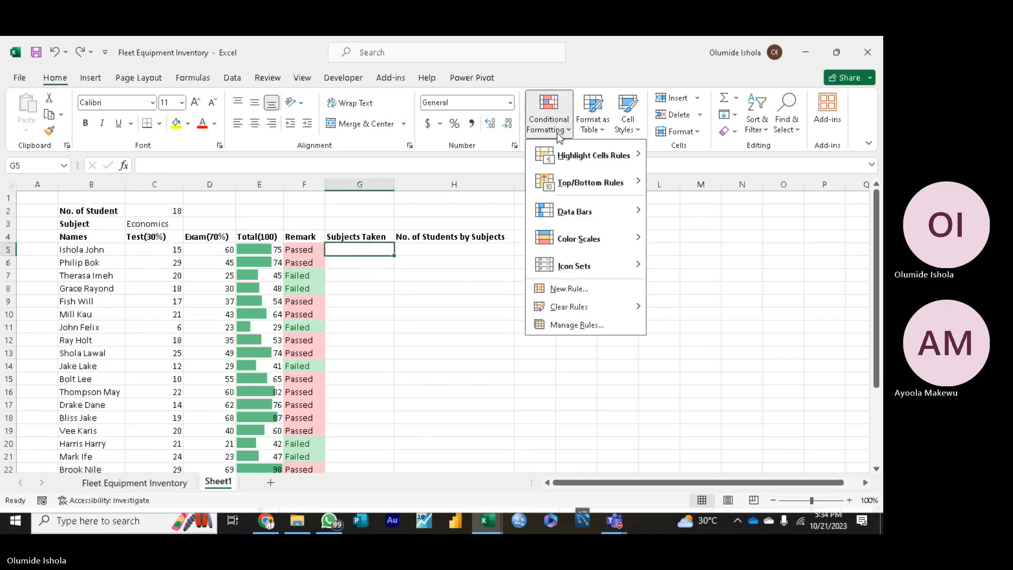
mouse_move(634, 311)
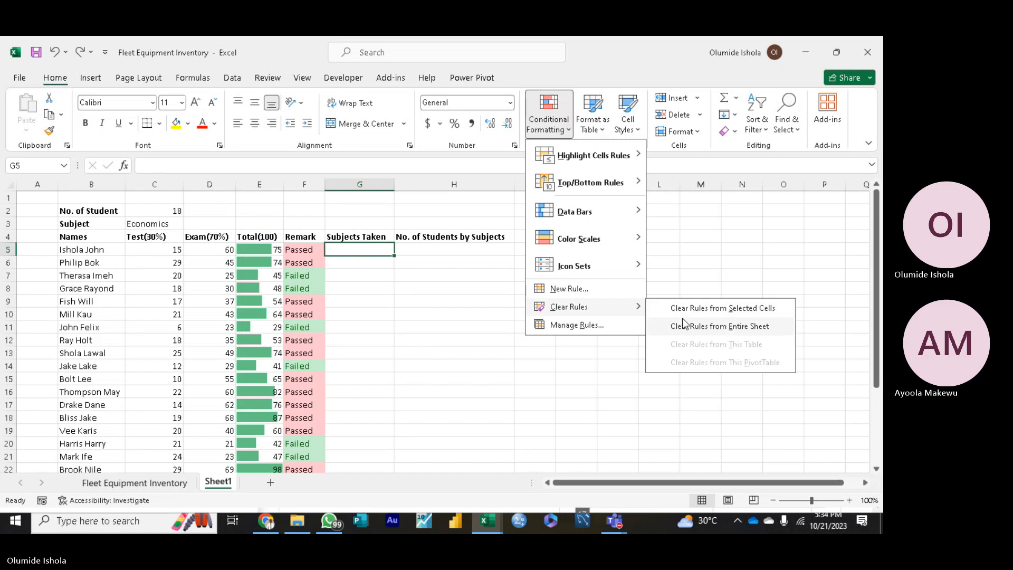
left_click(696, 310)
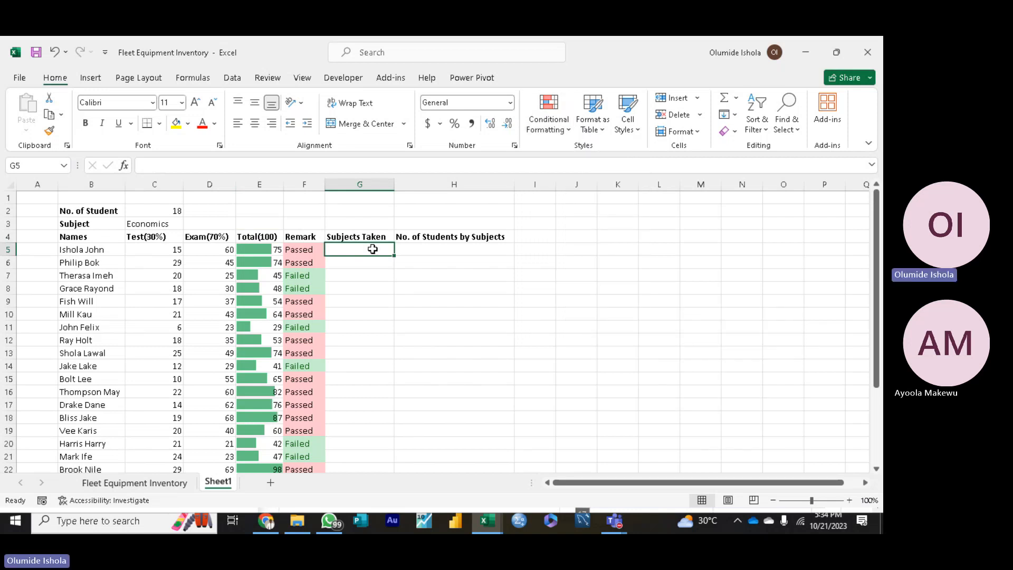
left_click(369, 187)
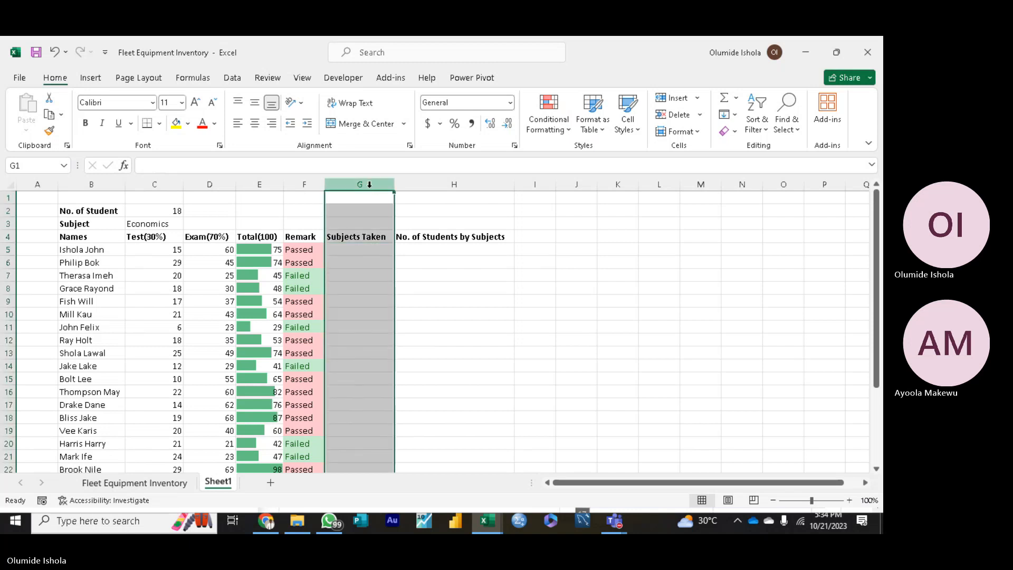
left_click(561, 127)
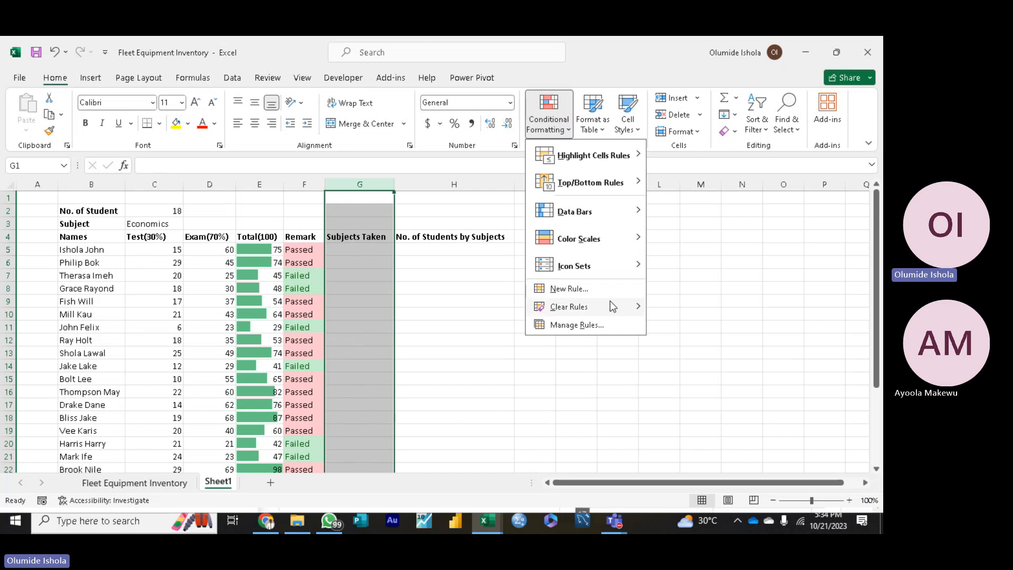
mouse_move(610, 302)
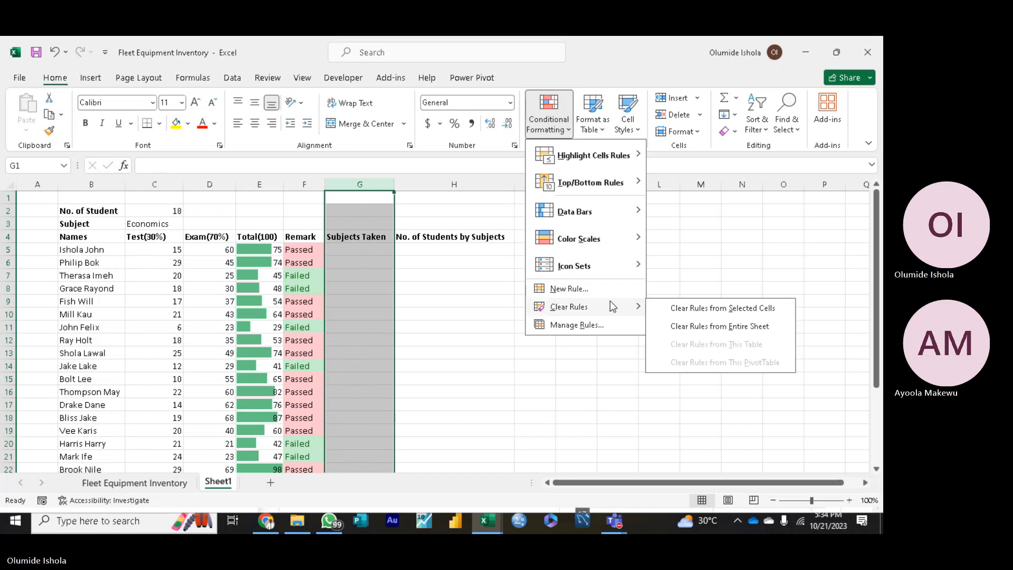
left_click(671, 308)
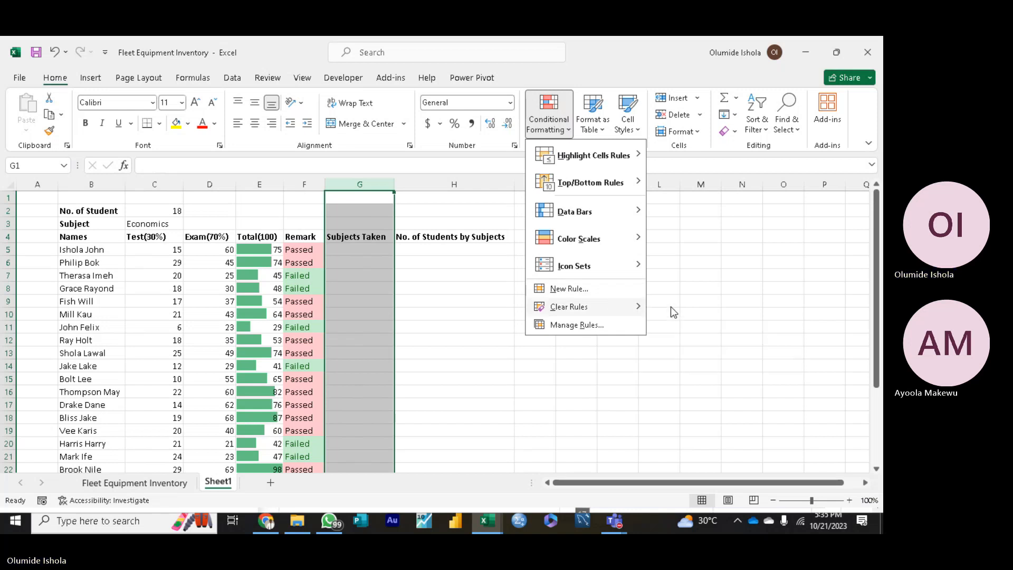
left_click(422, 270)
Step: Enter the Subjects Taken counts 5, 4, 4, 5 and 6 in G5:G9
left_click(368, 253)
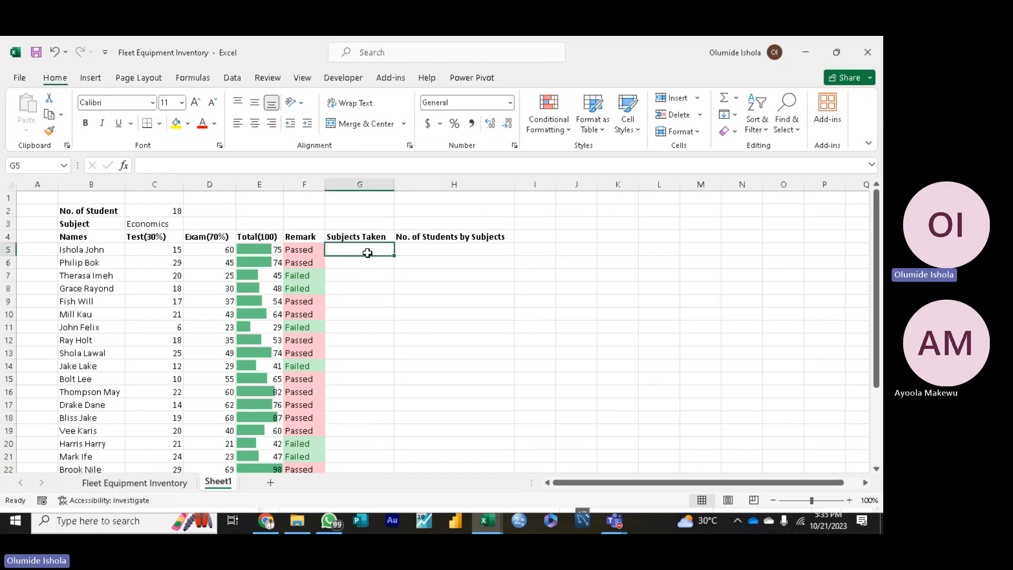
type("5")
key("Return")
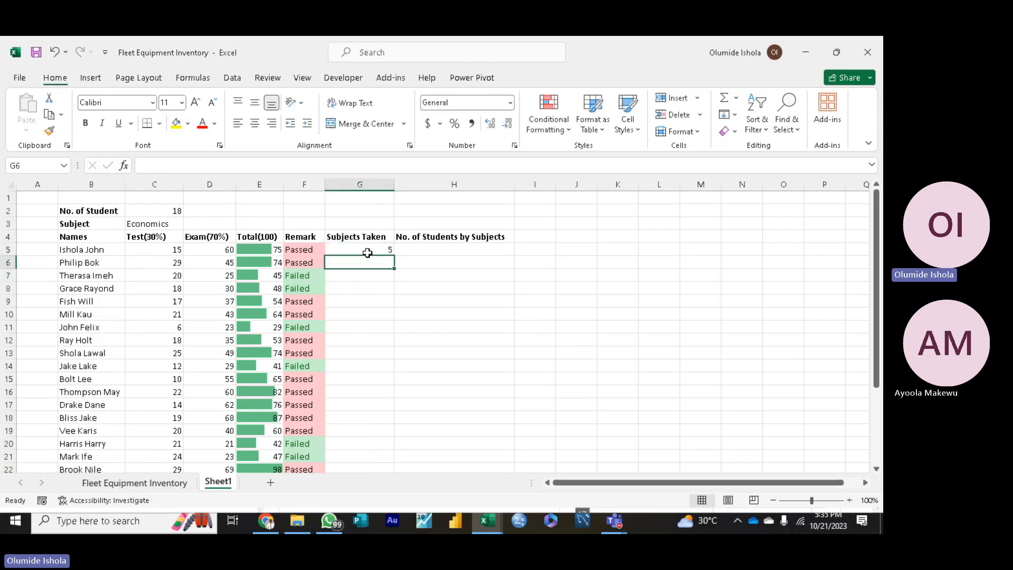
type("4")
key("Return")
key("Return")
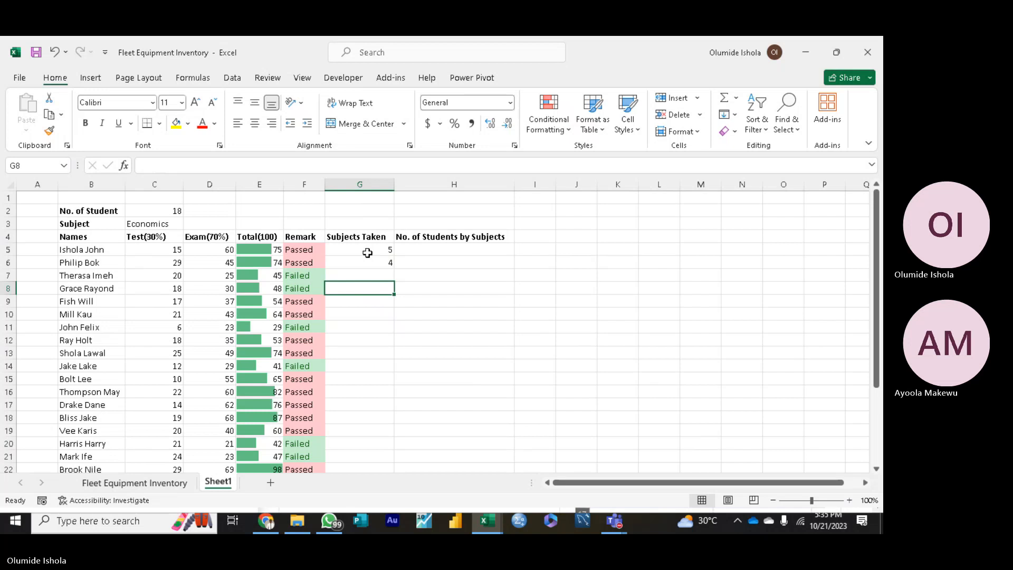
key("Up")
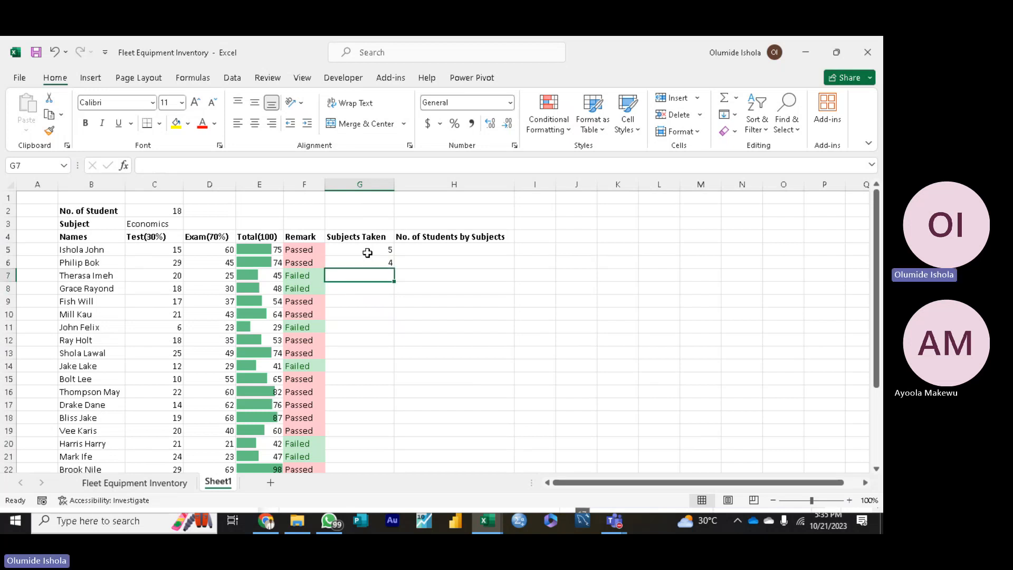
type("4")
key("Return")
type("5")
key("Return")
type("6")
key("Return")
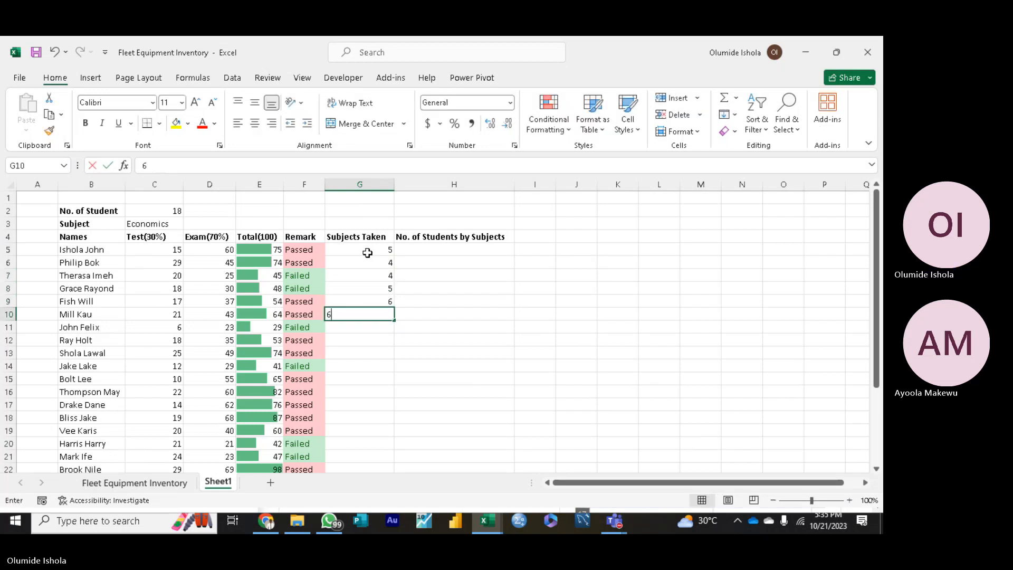
Step: Enter the Subjects Taken counts 6, 7, 2, 5 and 7 in G10:G14
type("6")
key("Return")
type("7")
key("Return")
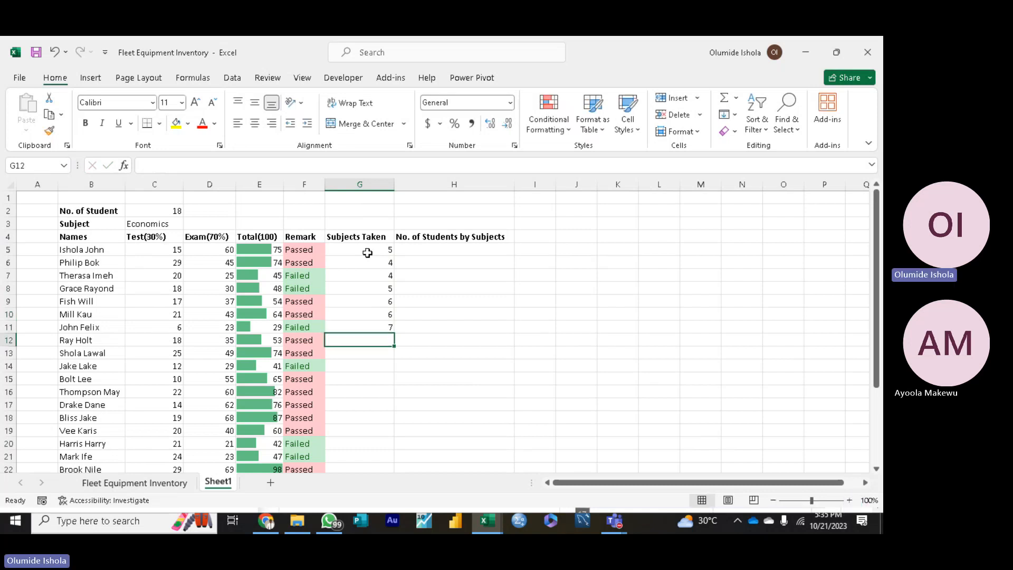
type("2")
key("Return")
type("5")
key("Return")
type("7")
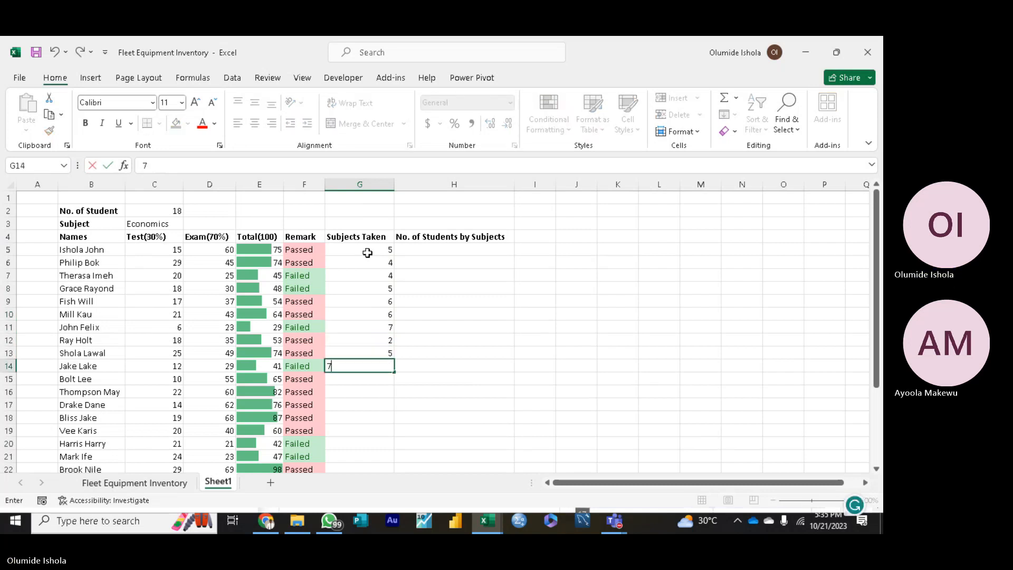
key("Return")
Step: Enter a Subjects Taken count of 5 in both G15 and G16
key("Return")
type("5")
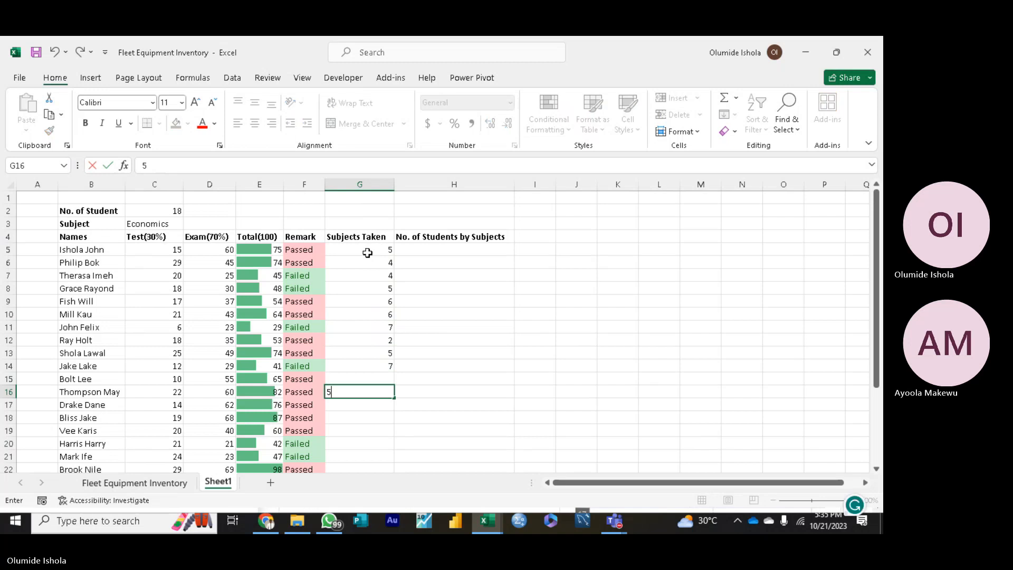
key("ctrl+Return")
key("Up")
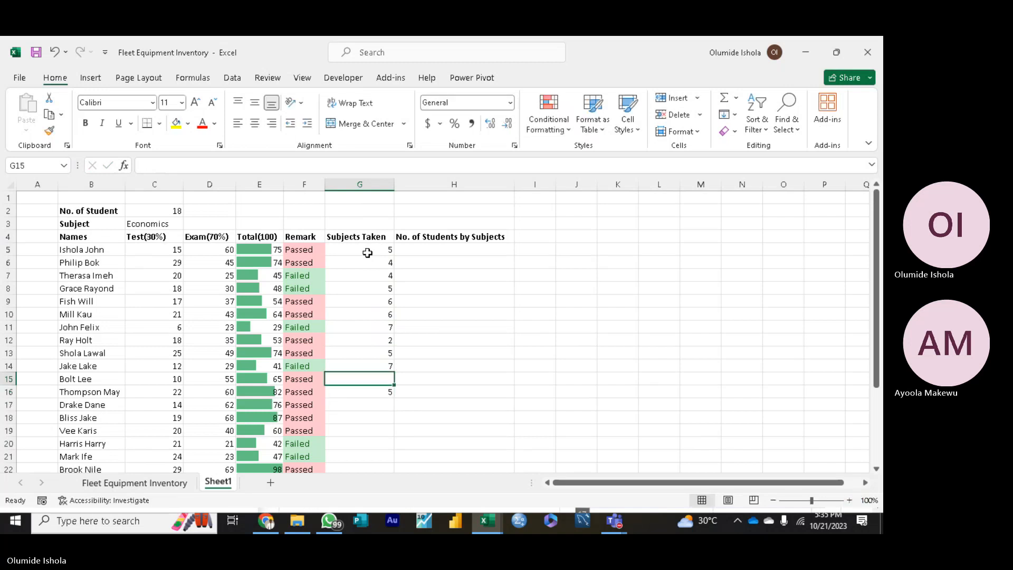
type("r")
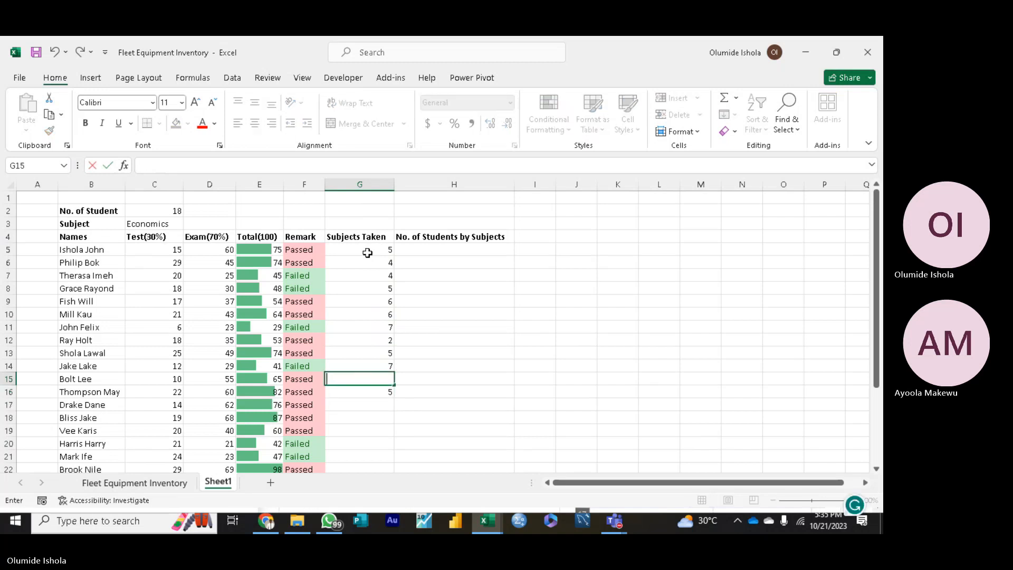
type("5")
key("Return")
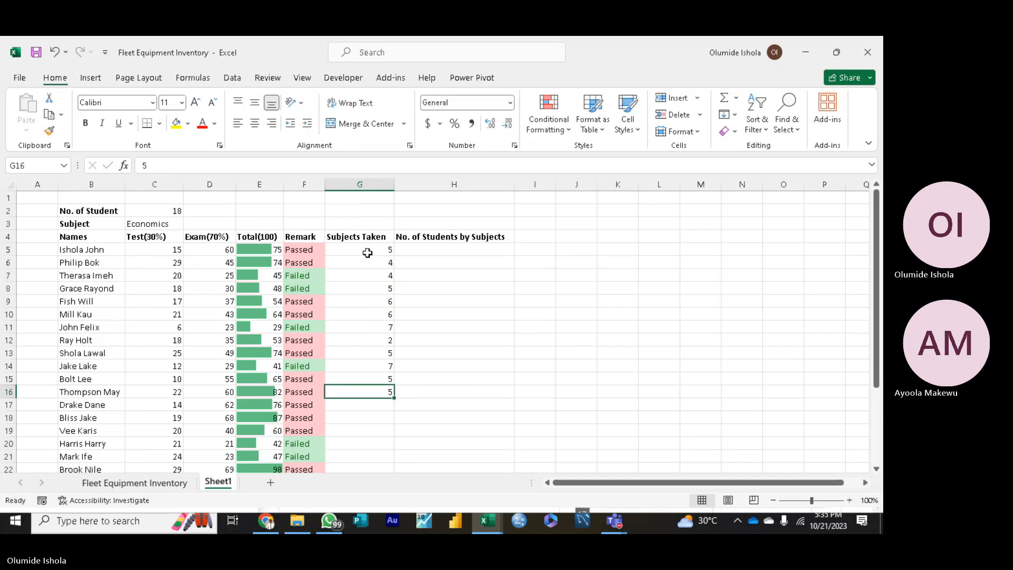
Step: Enter the Subjects Taken counts 8, 8, 5 and 8 in G17:G20
key("Down")
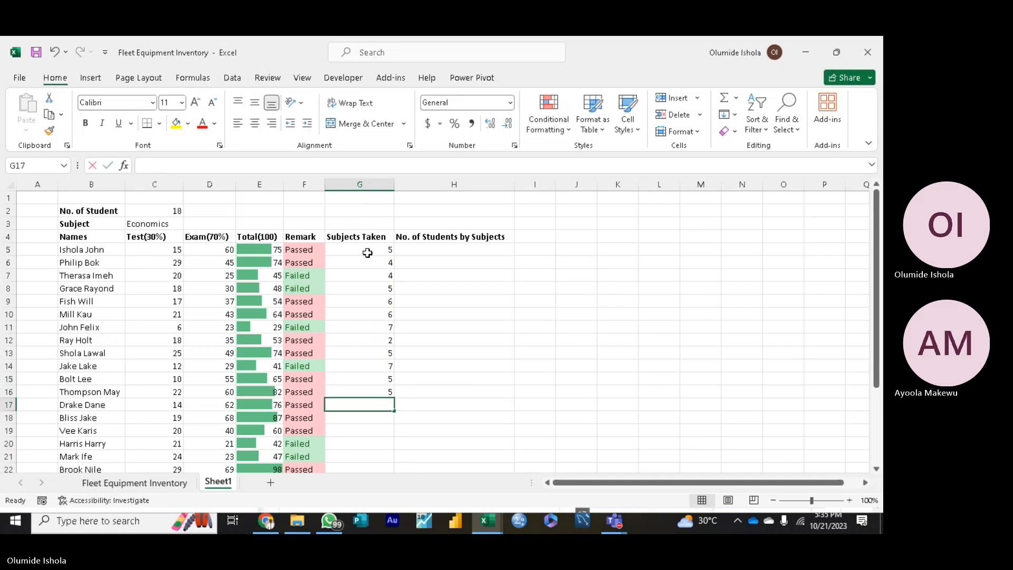
type("8")
key("Return")
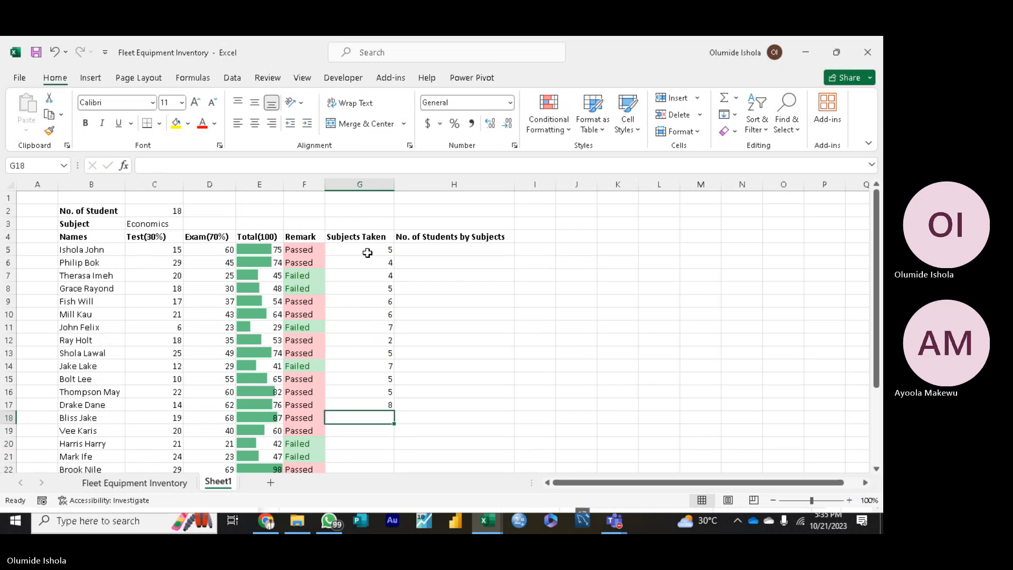
type("8")
key("Return")
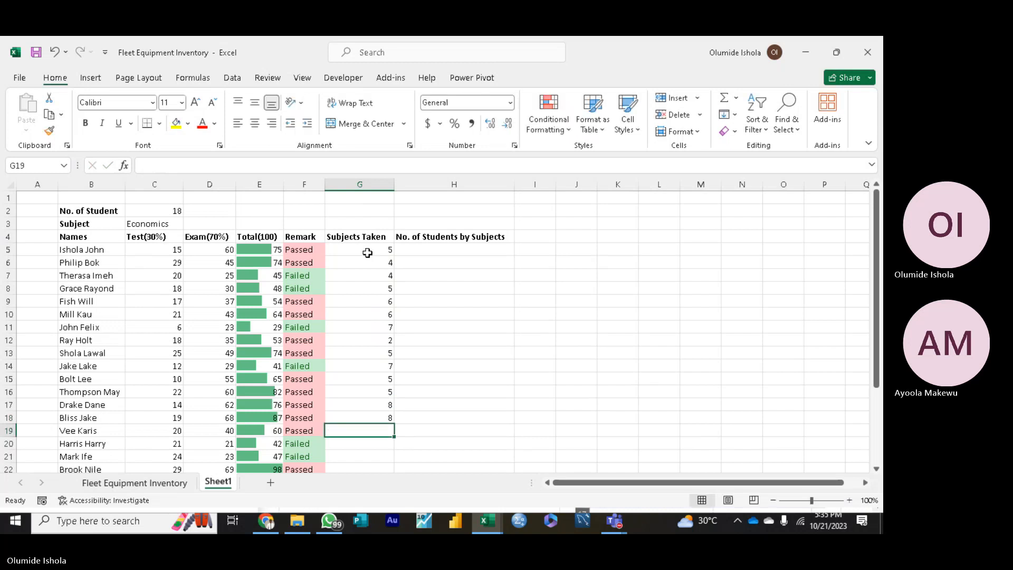
type("5")
key("Return")
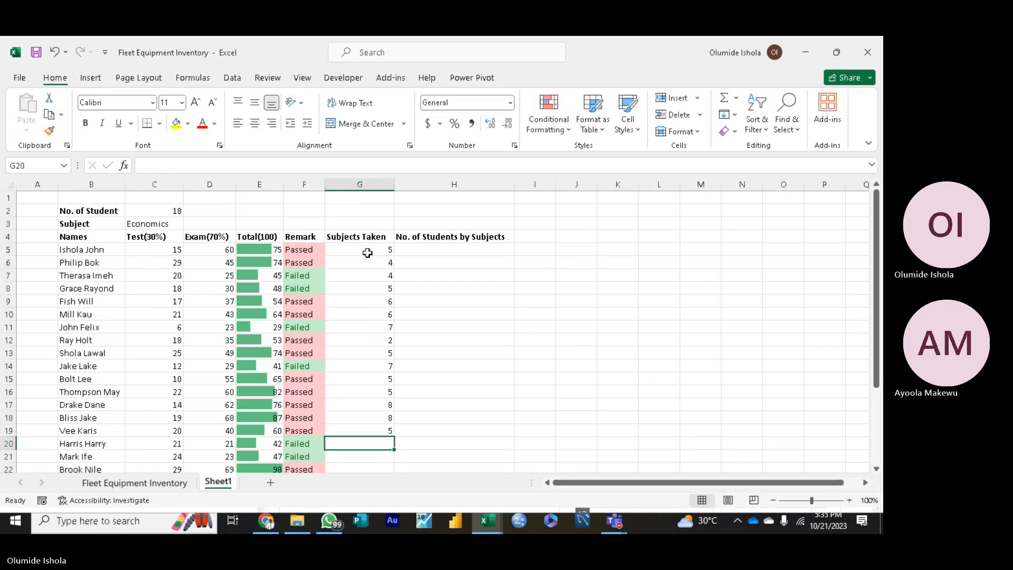
type("8")
key("Return")
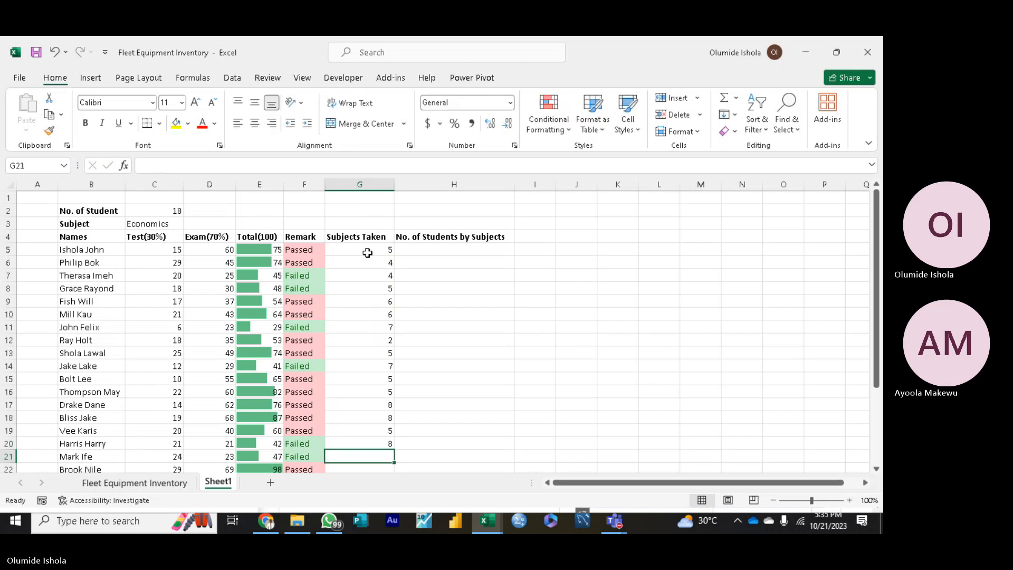
Step: Enter the Subjects Taken counts 4 and 7 in G21:G22
type("4")
key("Return")
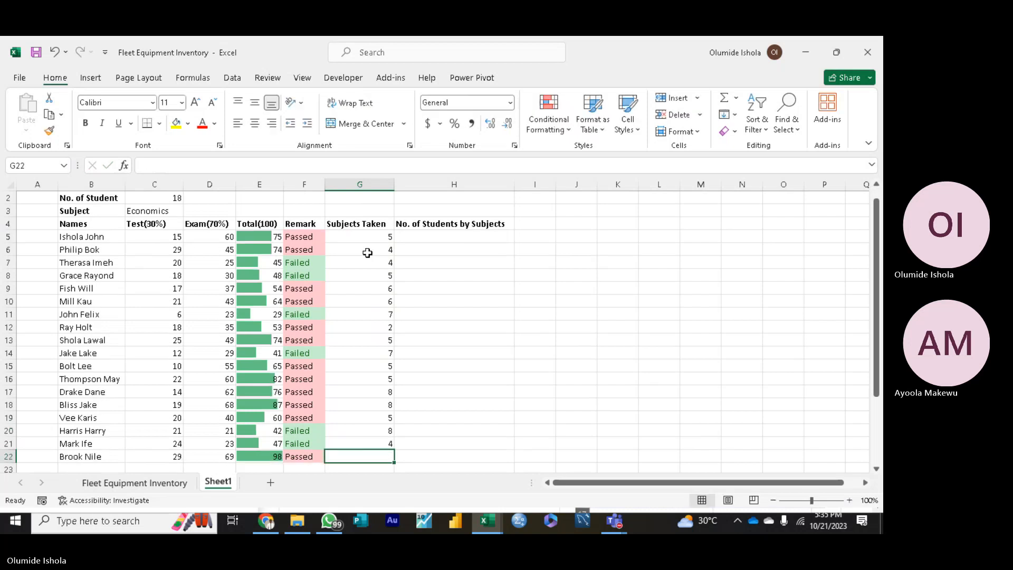
type("7")
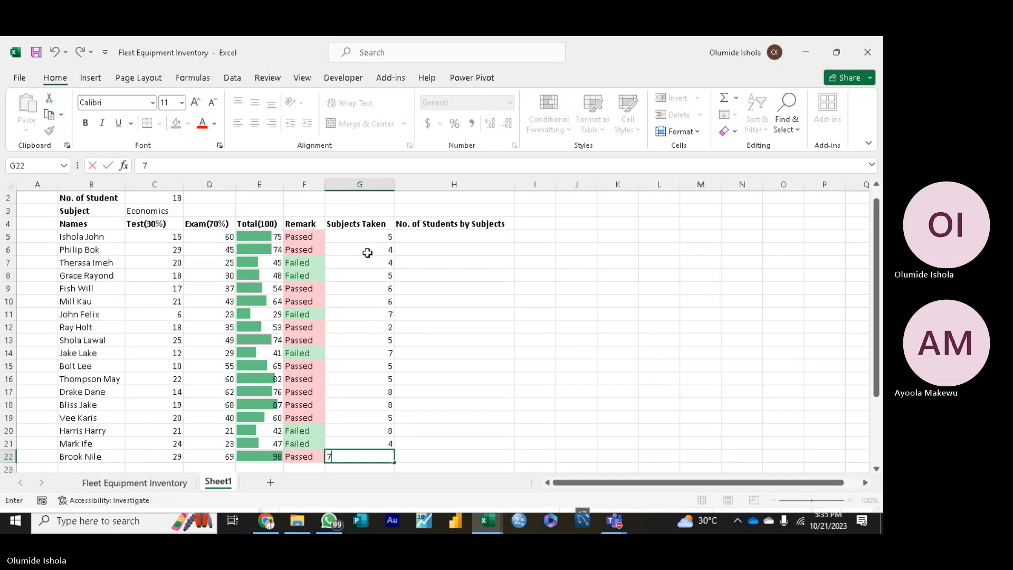
key("Return")
Step: Calculate the first No. of Students by Subjects value in H5 with the formula =C2*G5
left_click(448, 225)
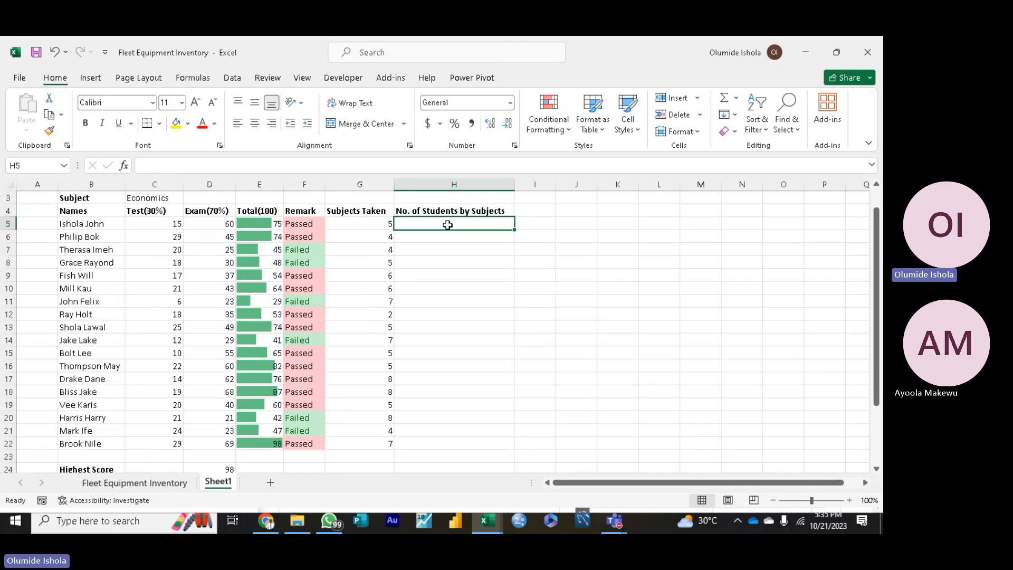
type("=")
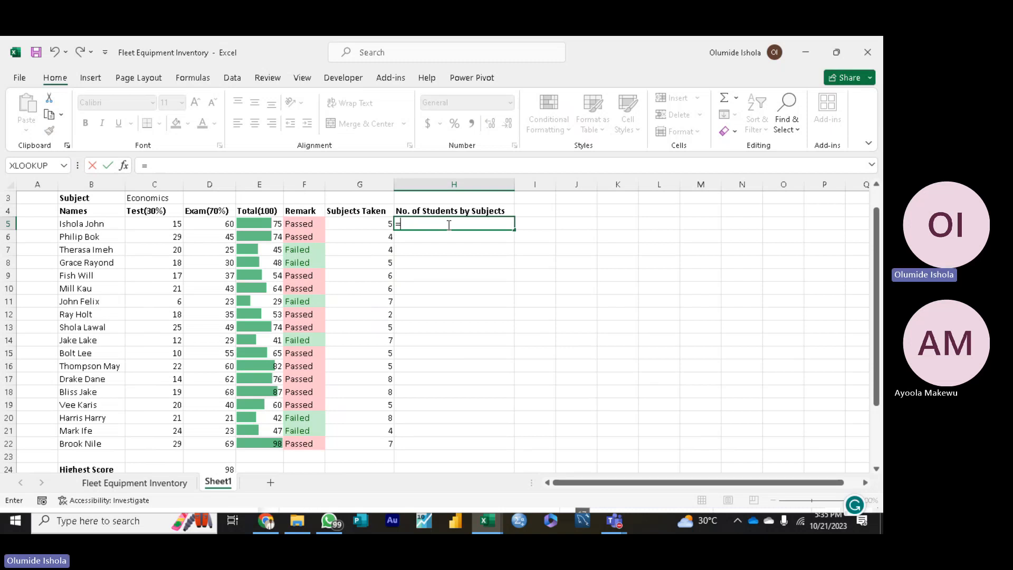
left_click_drag(879, 264, 875, 232)
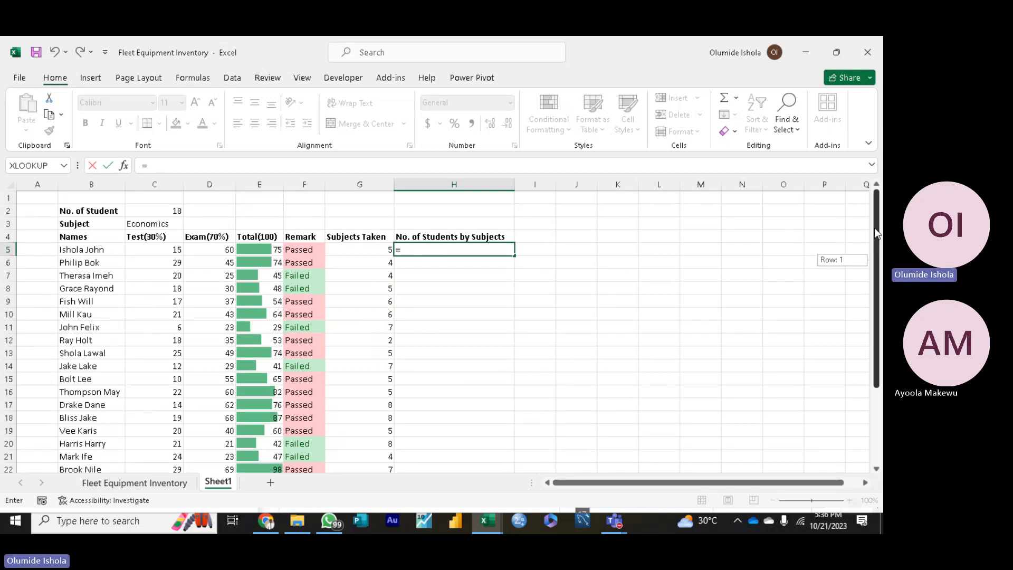
left_click(174, 209)
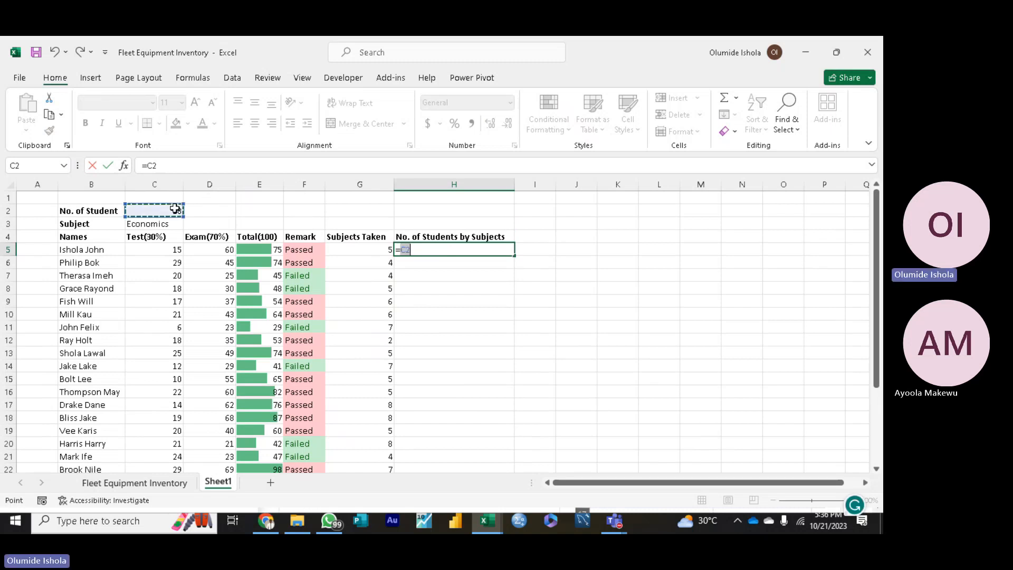
type("*")
left_click(358, 251)
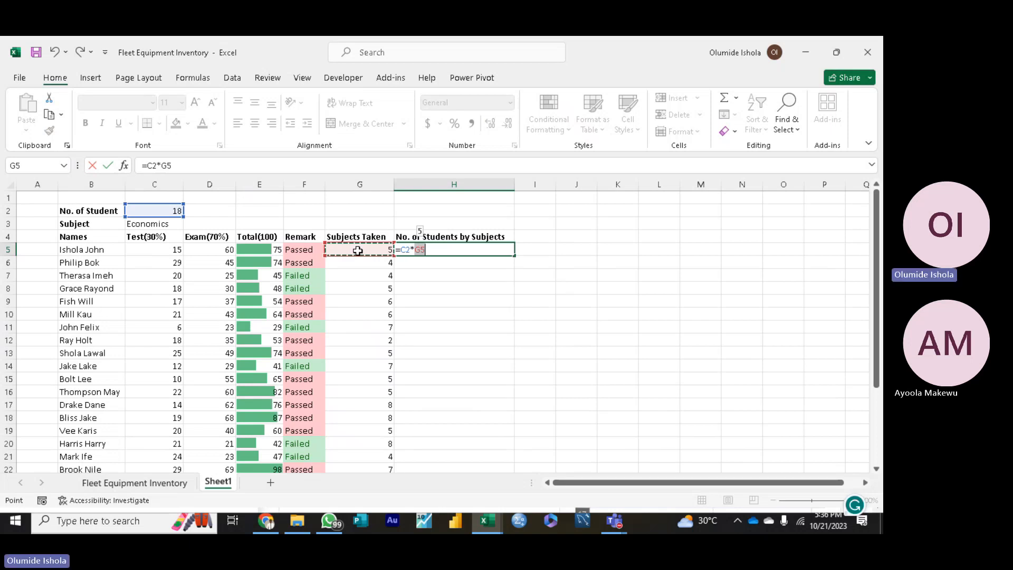
key("Return")
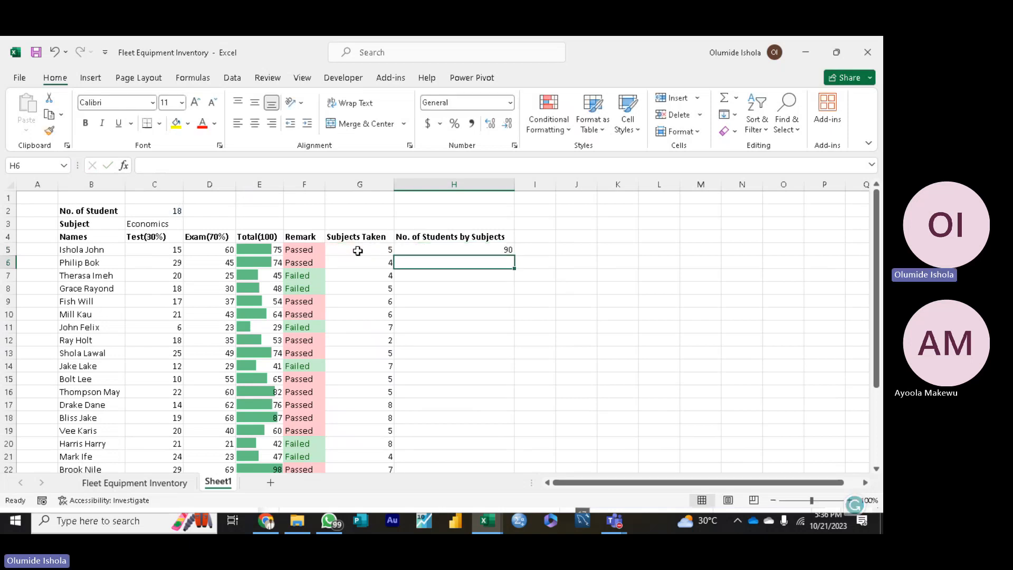
Step: Fill the H5 formula down to H22 and inspect the formulas in C2, H6 and H7
left_click(446, 250)
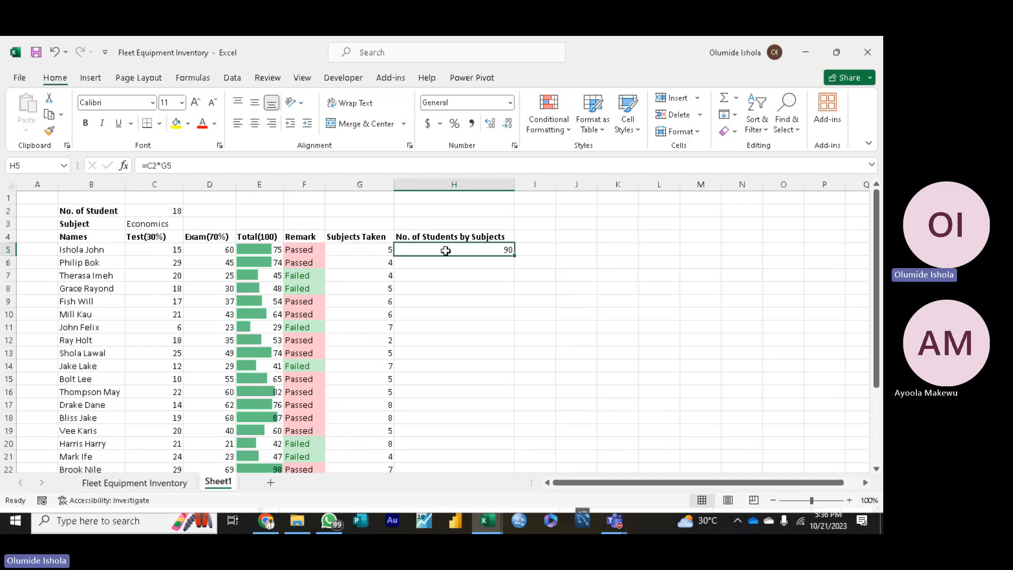
double_click(515, 256)
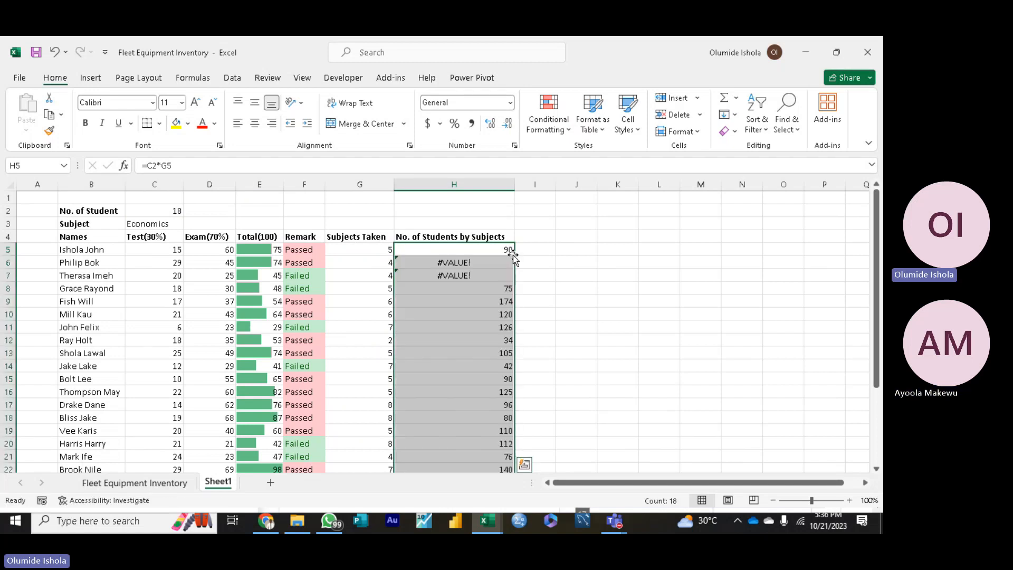
left_click(569, 322)
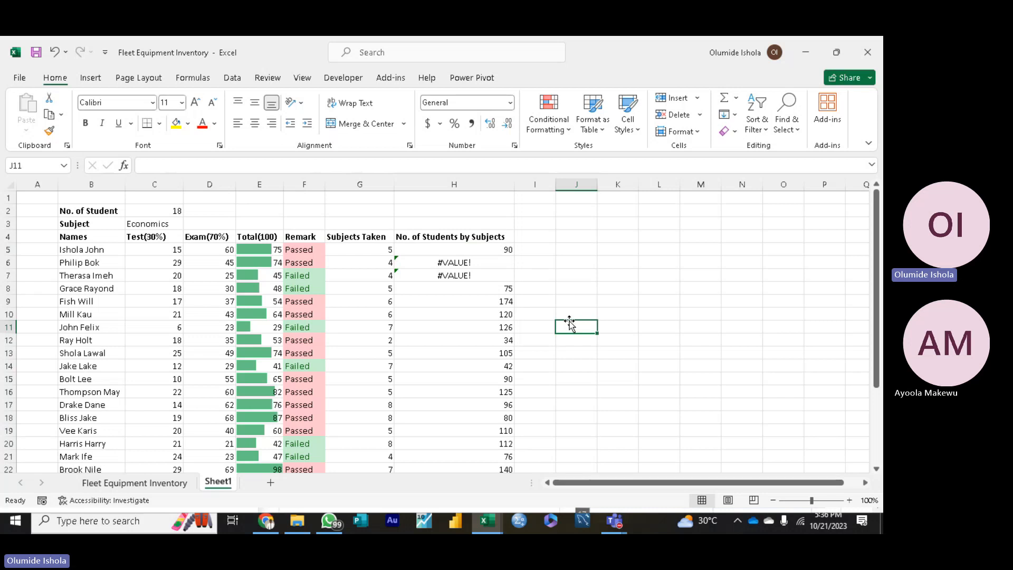
left_click(171, 211)
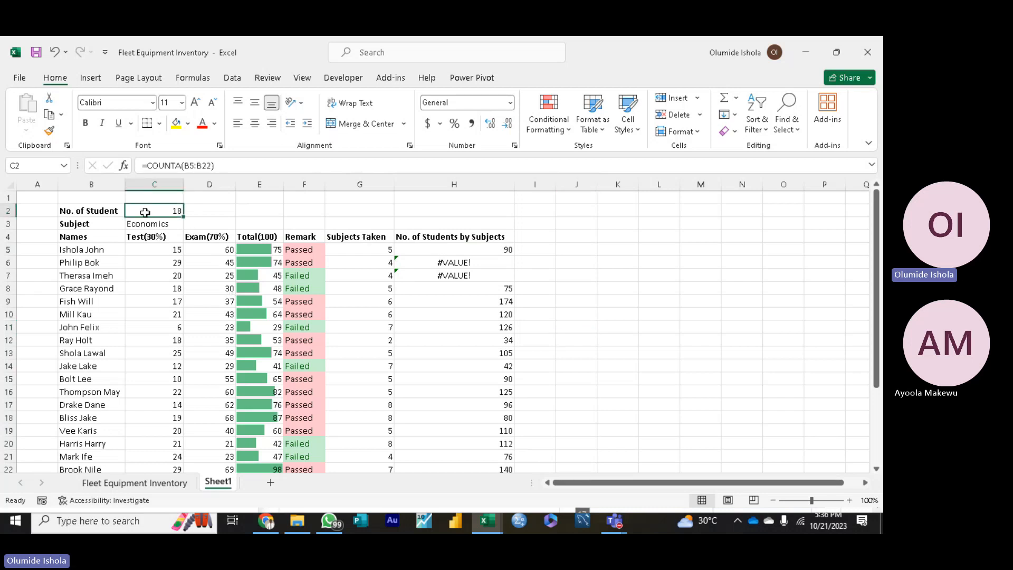
left_click(498, 265)
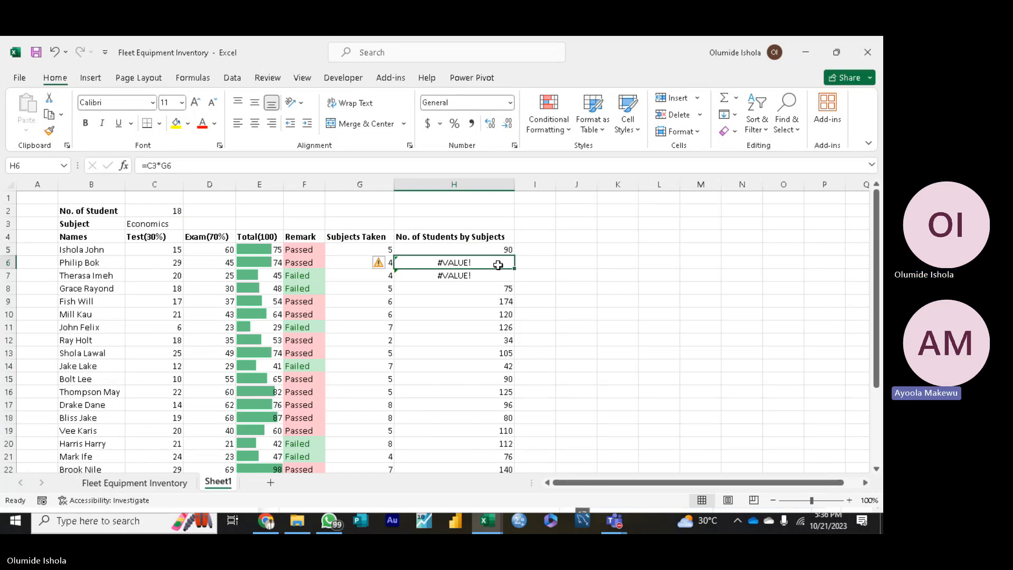
left_click(468, 278)
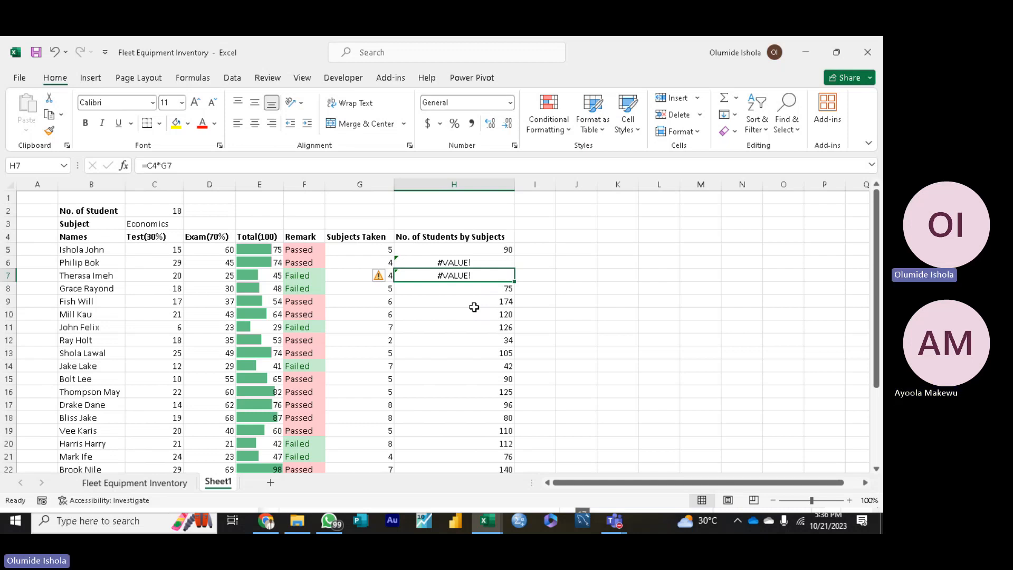
Step: Undo the formula fill in column H and clear the formula from H5
key("ctrl+z")
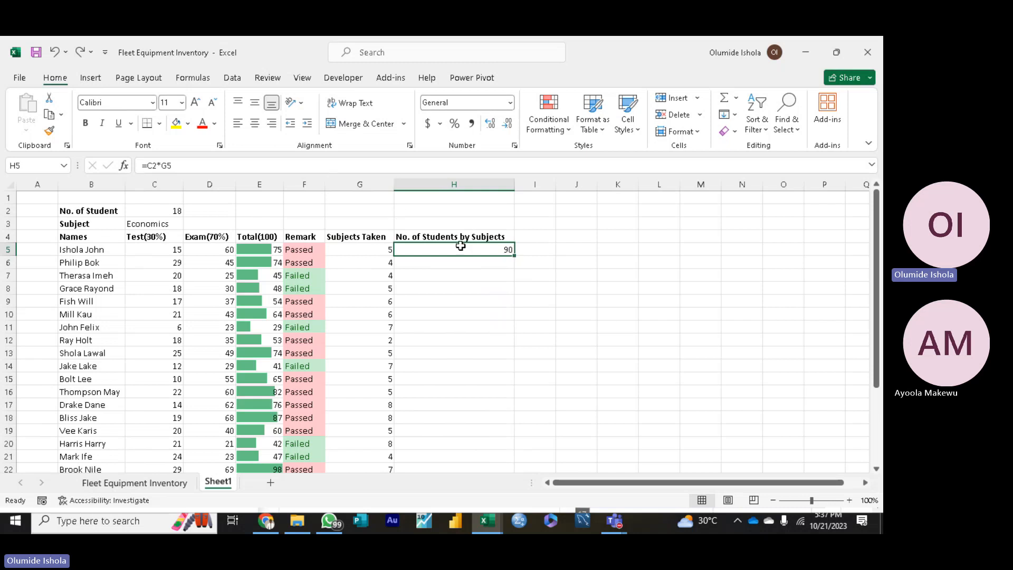
double_click(499, 250)
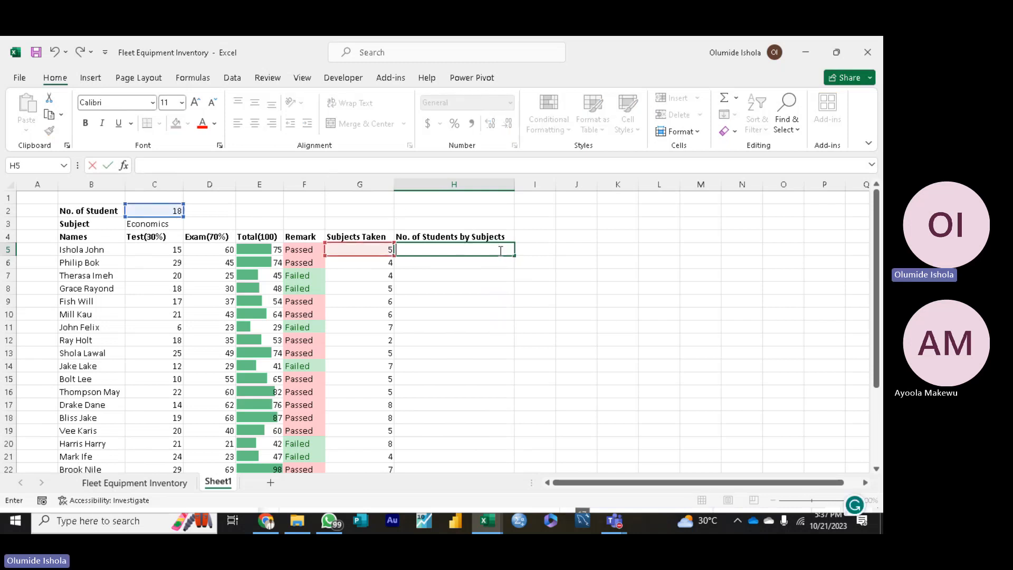
left_click(216, 206)
left_click(153, 213)
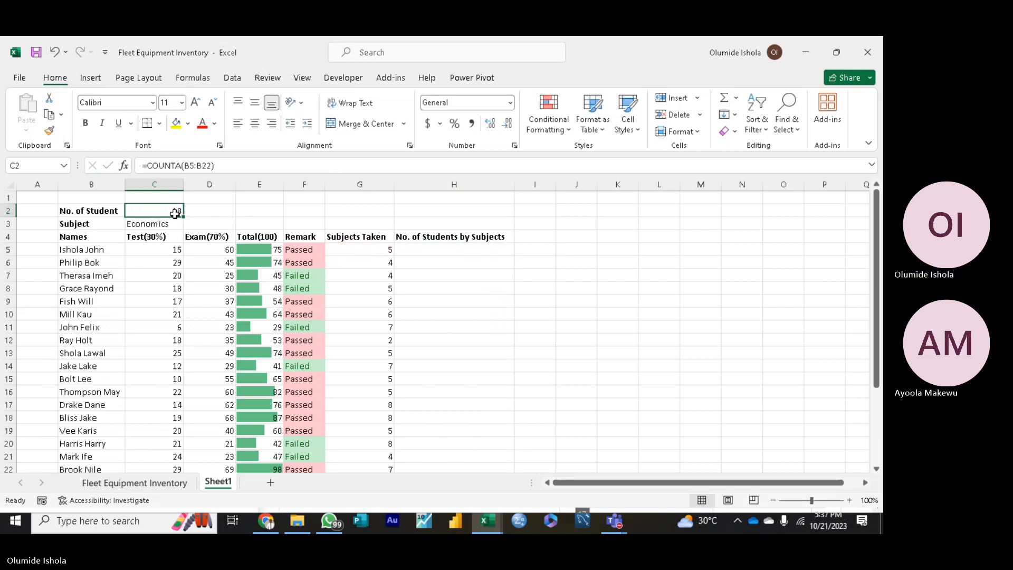
left_click_drag(160, 210, 172, 343)
Step: Re-enter the relative-reference formula =C2*G5 in H5
left_click(446, 248)
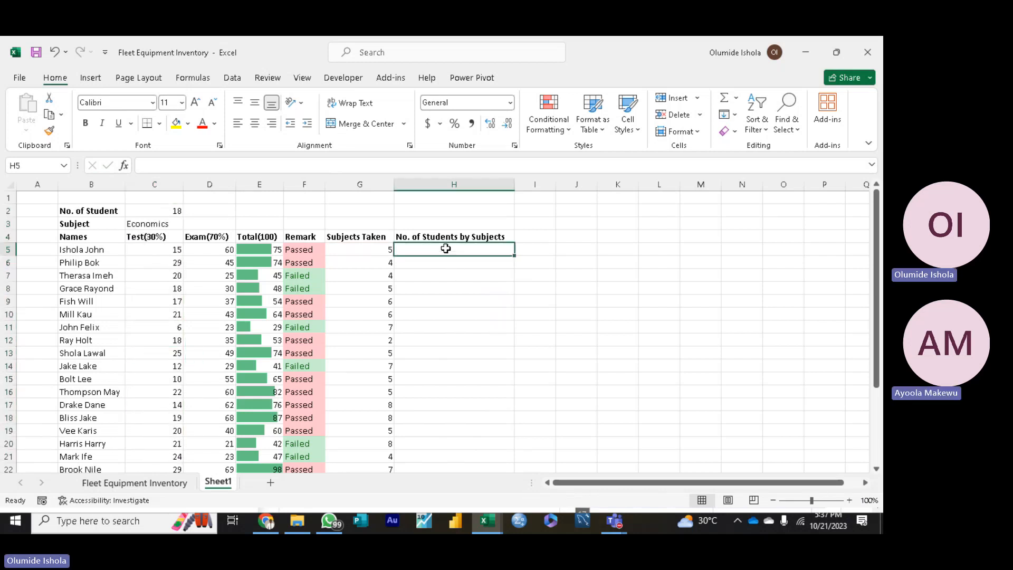
type("=")
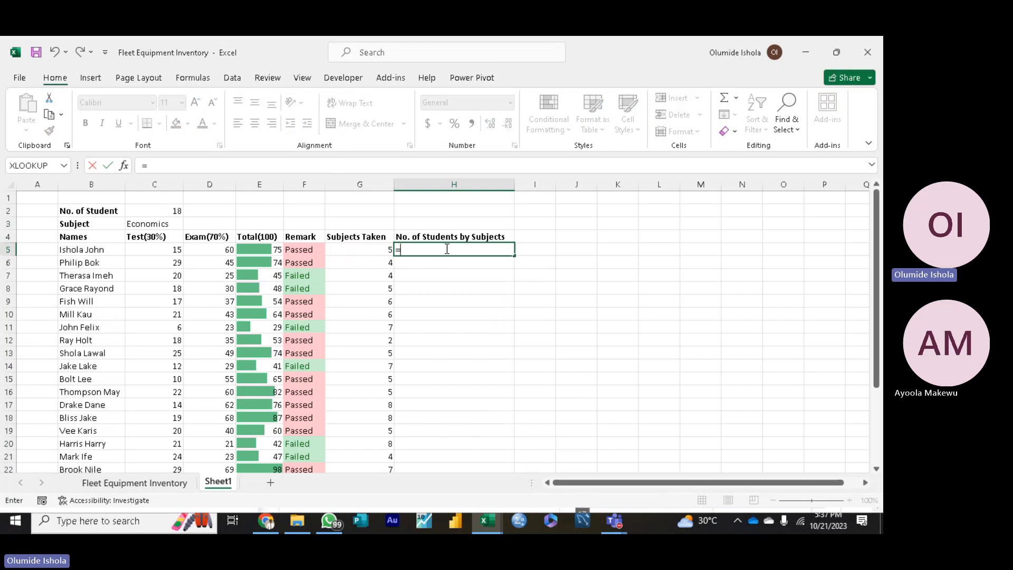
left_click(143, 211)
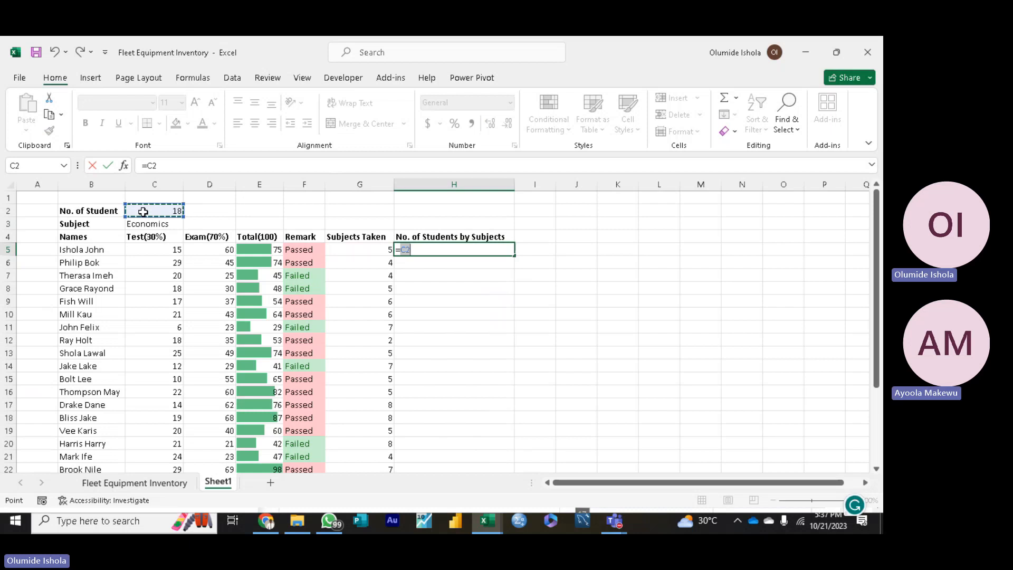
type("*")
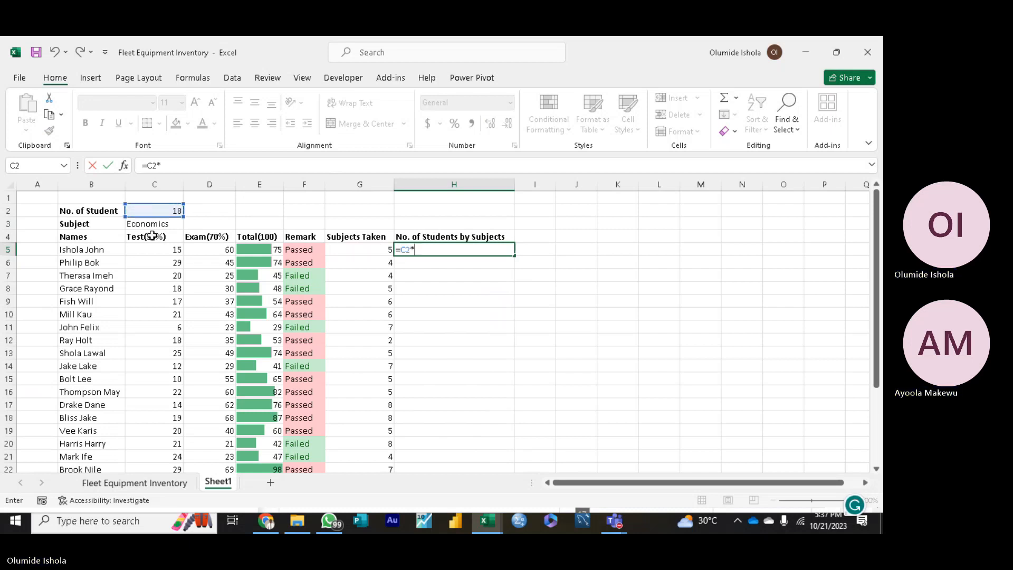
left_click(344, 250)
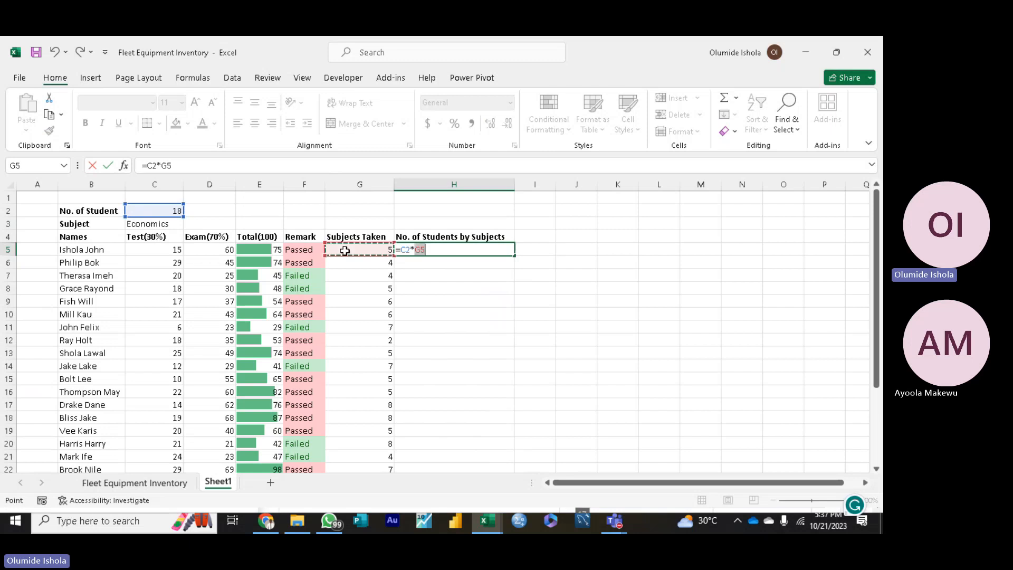
key("Return")
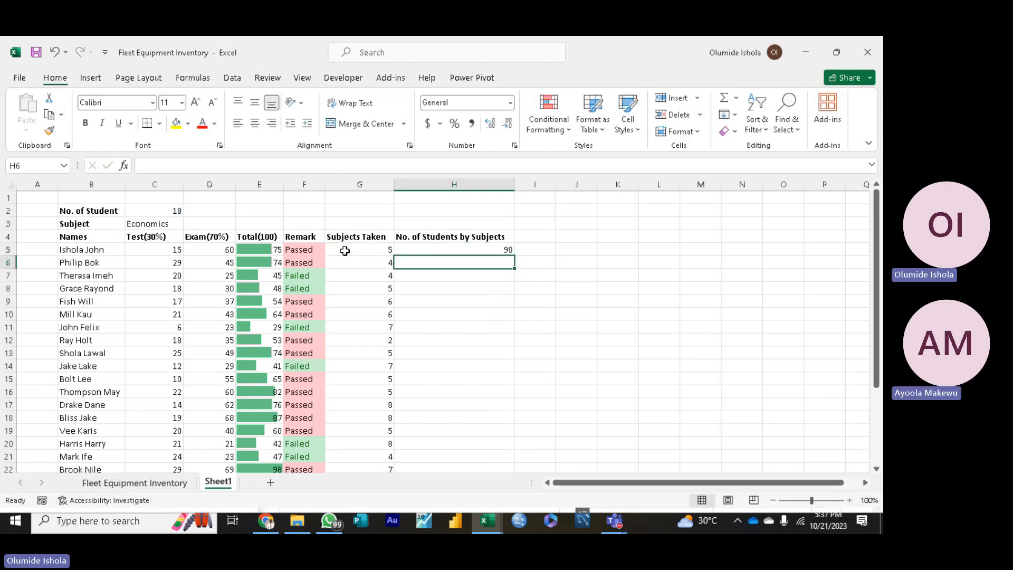
Step: Copy the H5 formula down through H22 and compare the cell references in H5:H8
left_click(467, 247)
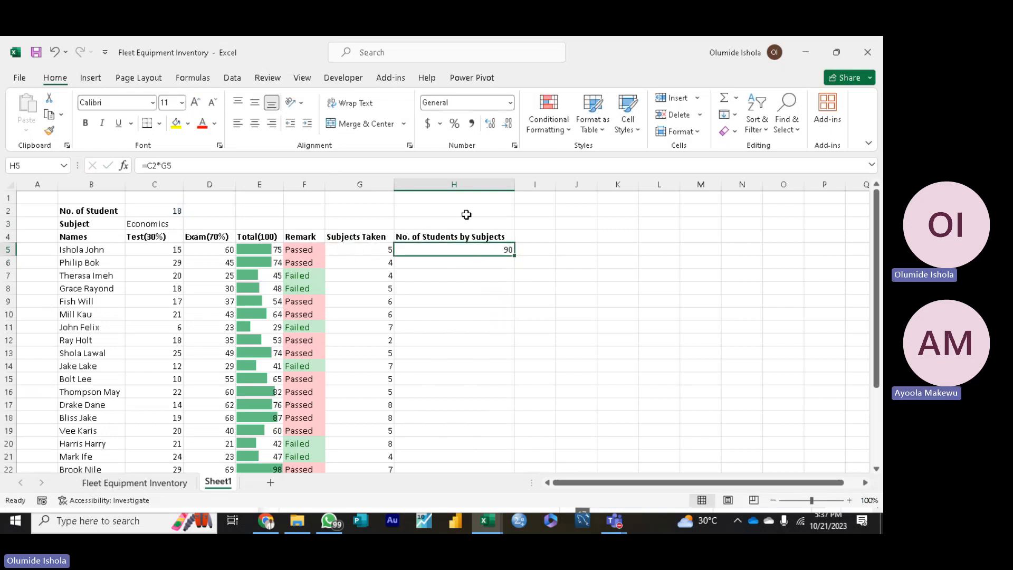
double_click(515, 256)
left_click(445, 259)
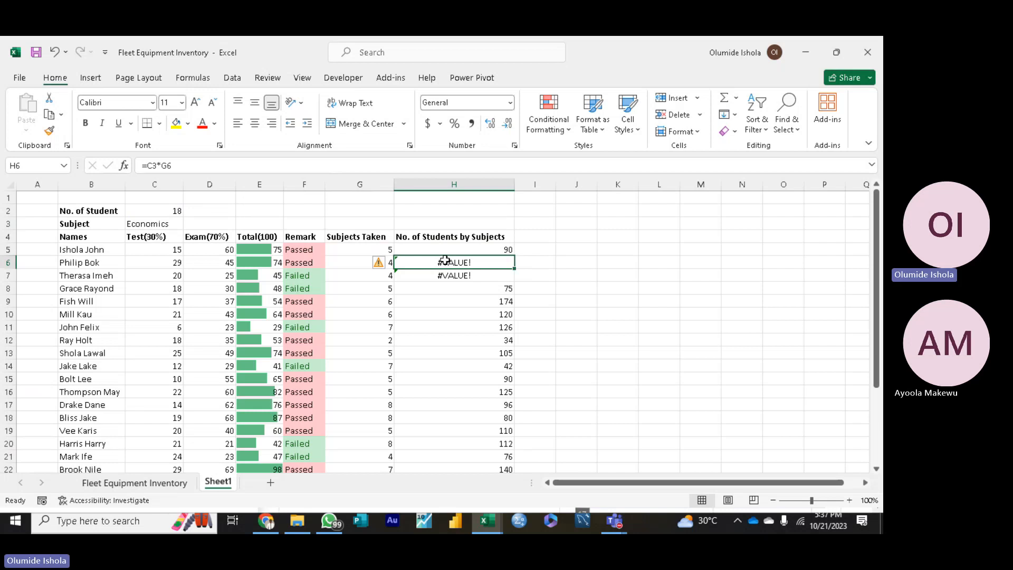
left_click(445, 249)
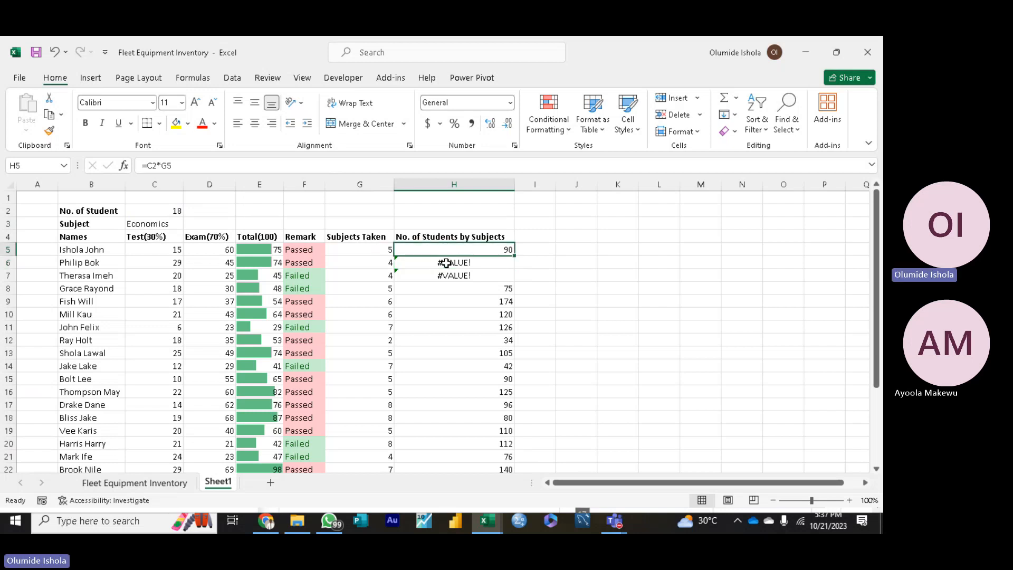
left_click(446, 263)
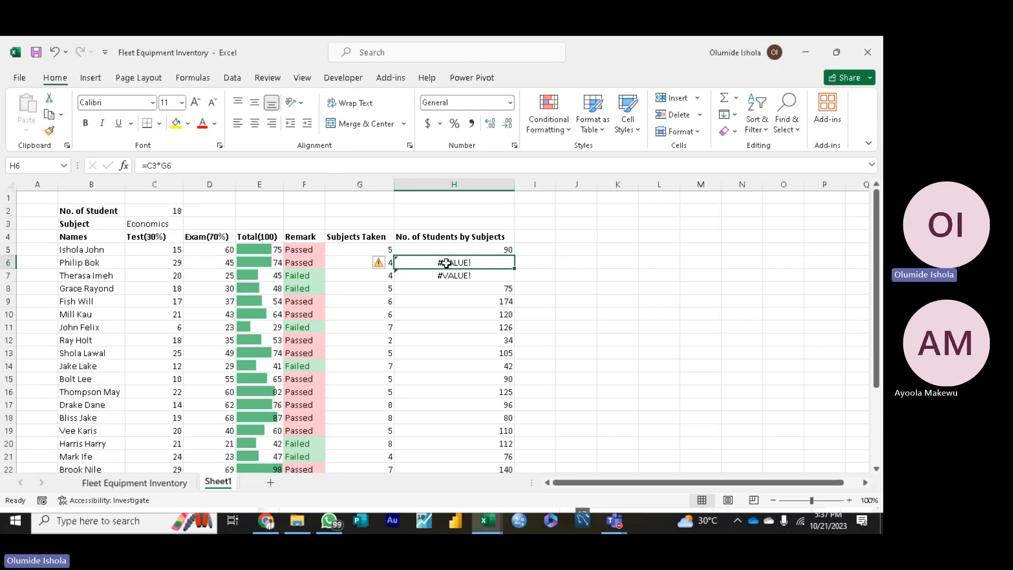
left_click(449, 278)
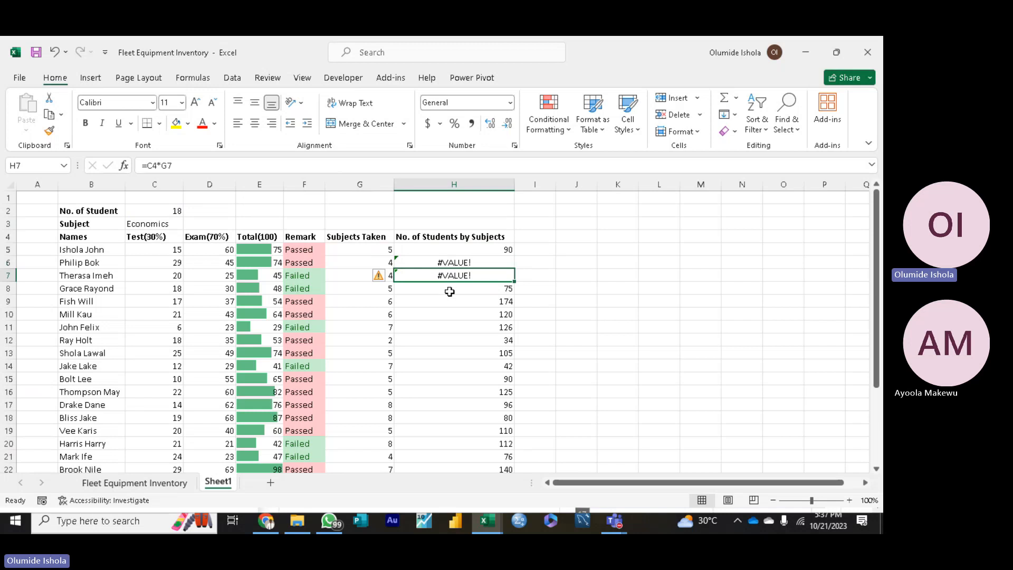
left_click(449, 291)
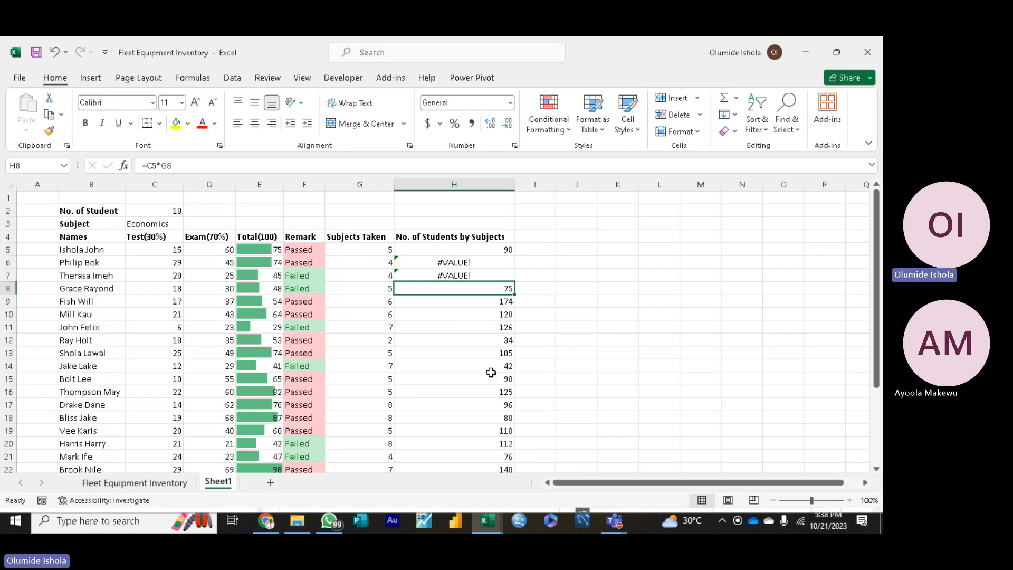
Step: Undo both the column H fill and the H5 formula entry
key("ctrl+z")
key("ctrl+z")
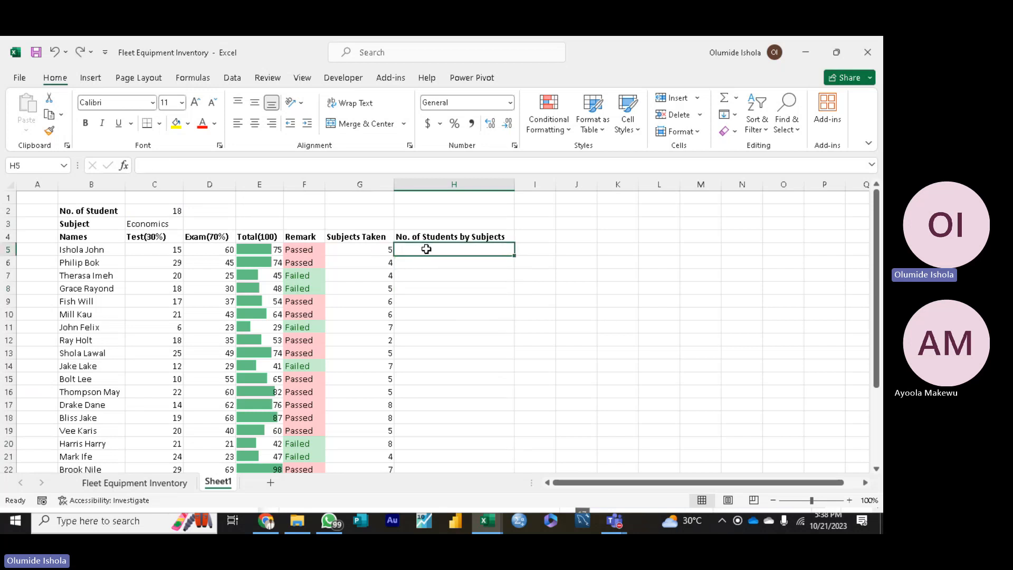
Step: Enter =$C$2*G5 in H5, locking the No. of Student cell as an absolute reference
type("=")
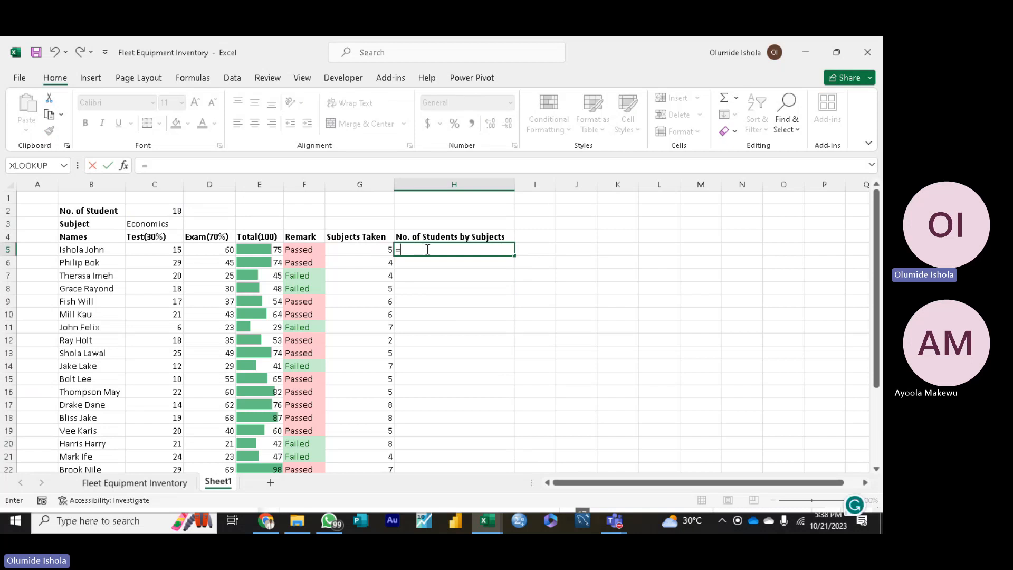
left_click(177, 211)
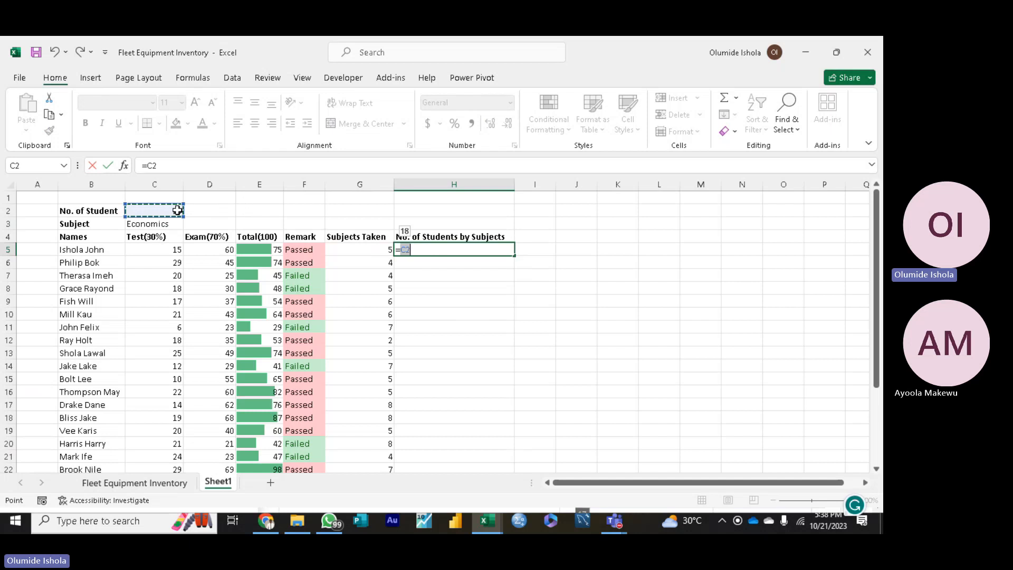
key("F4")
type("*")
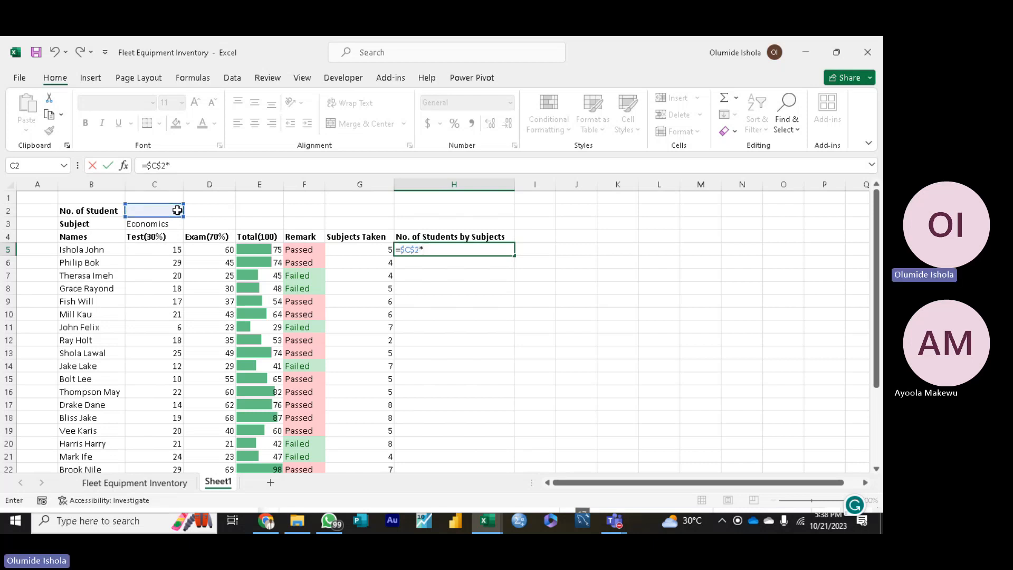
left_click(363, 250)
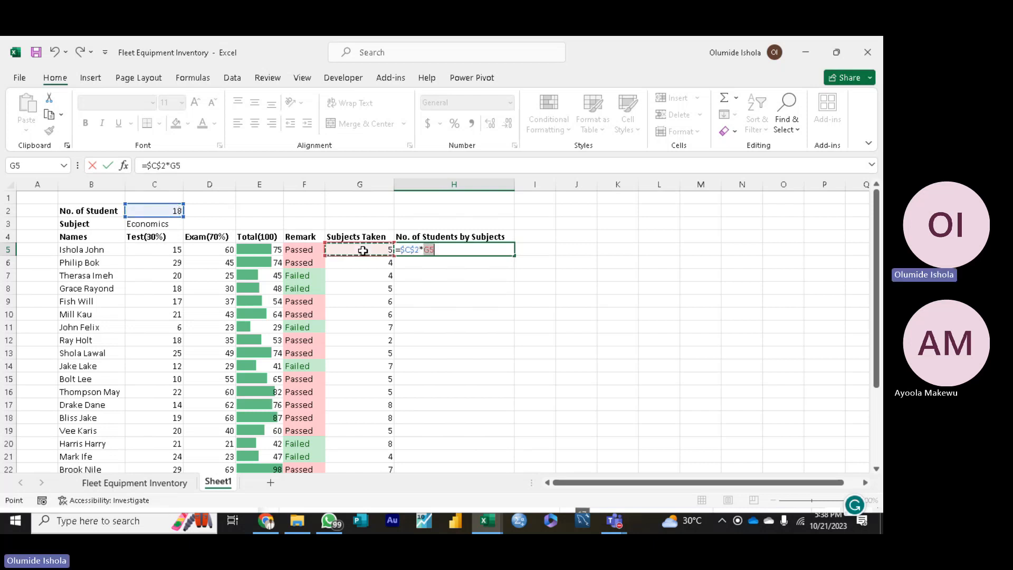
key("Return")
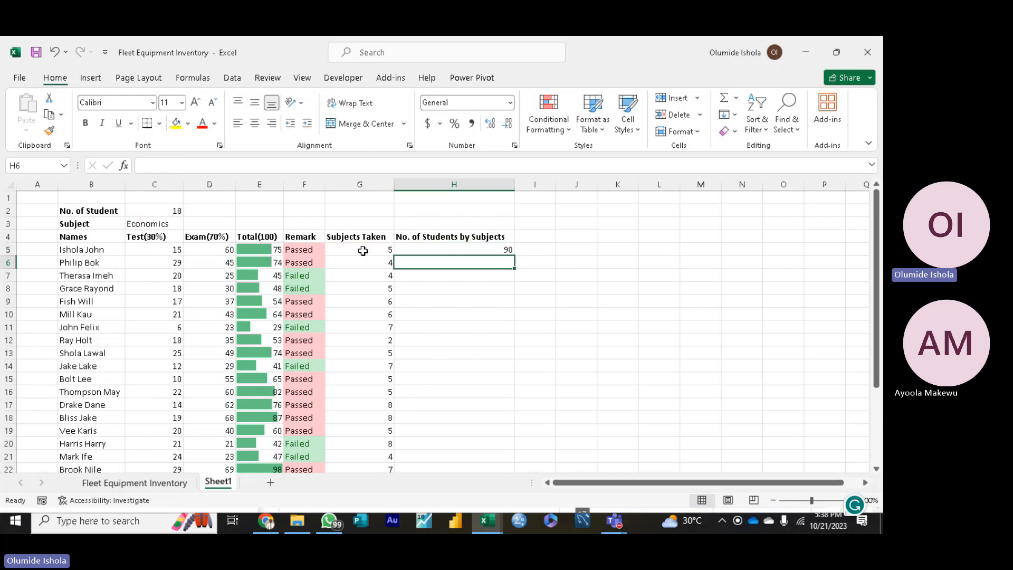
Step: Fill the absolute-reference formula from H5 down through H22
left_click(446, 248)
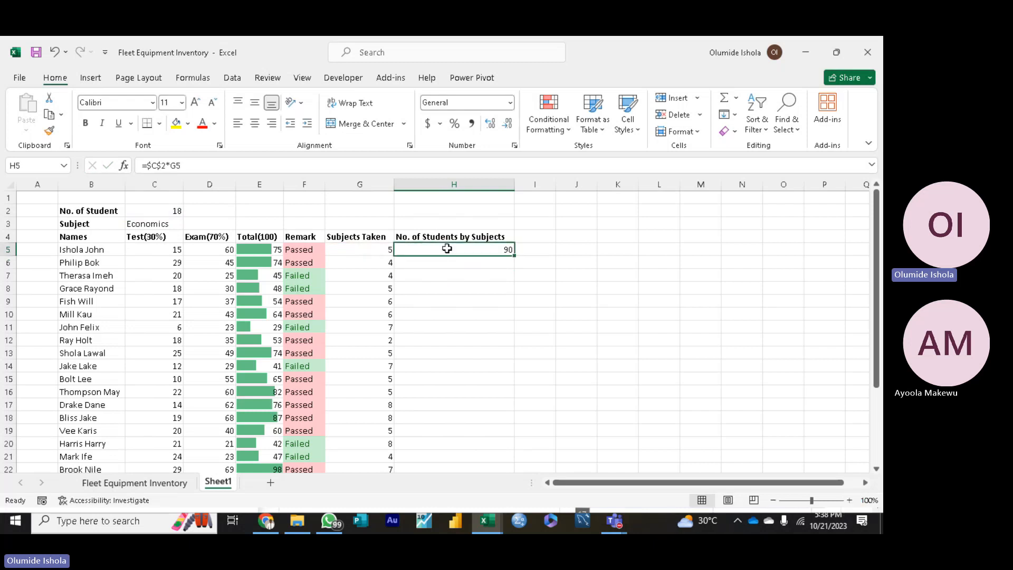
double_click(513, 255)
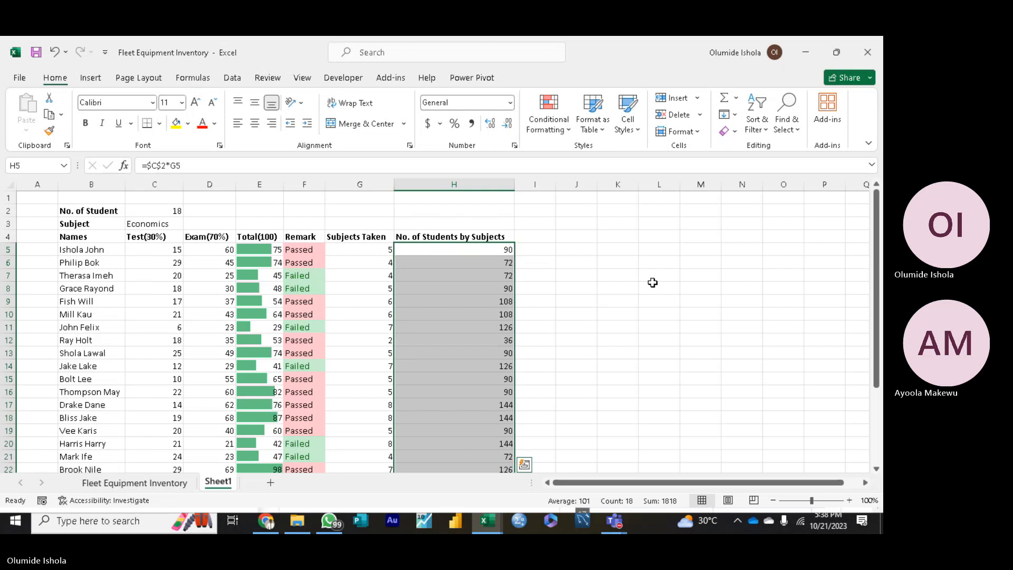
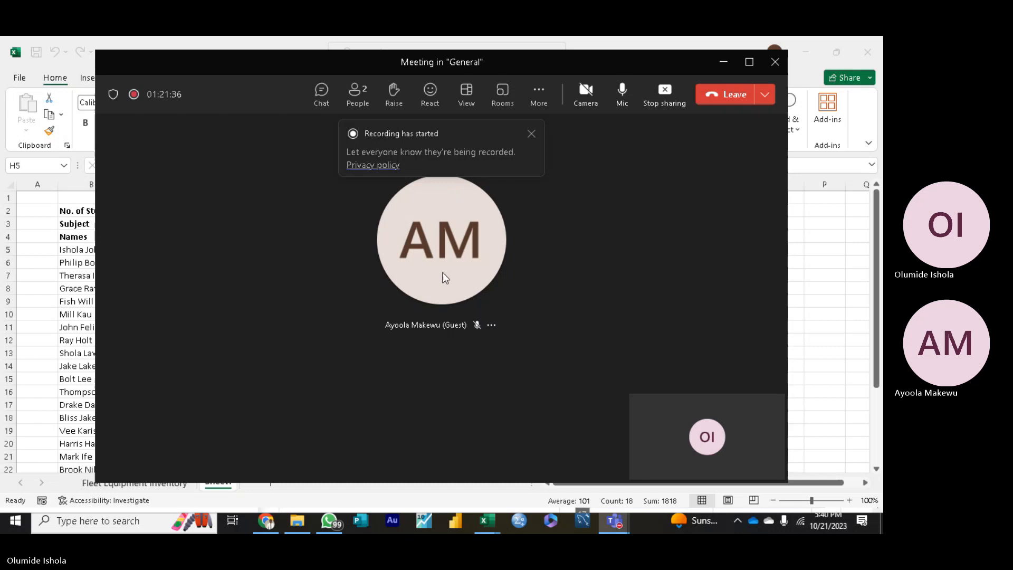
Step: Admit the guest waiting in the Teams meeting lobby through the participant list and return to the Excel workbook
mouse_move(442, 273)
mouse_move(410, 303)
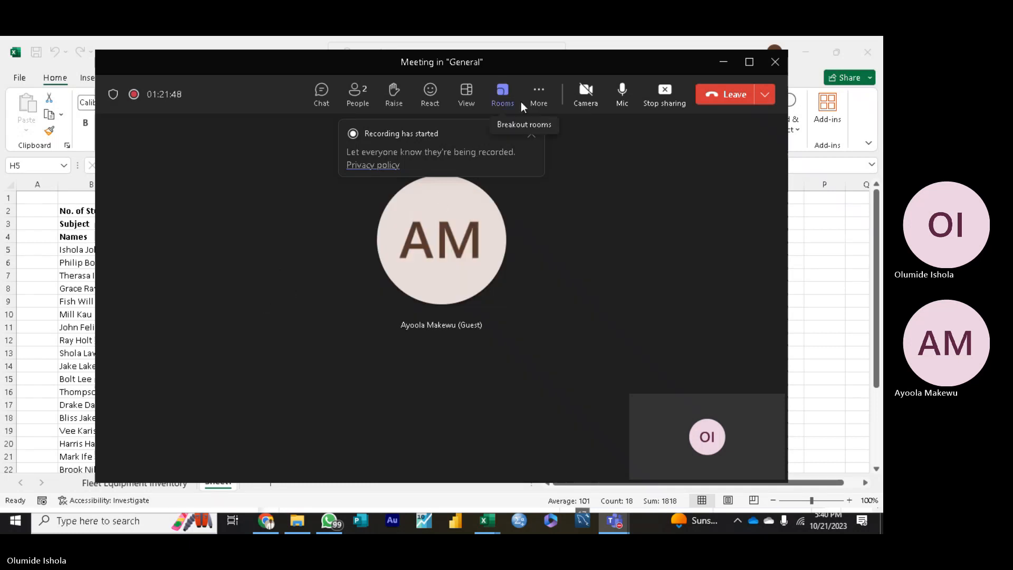
left_click(541, 94)
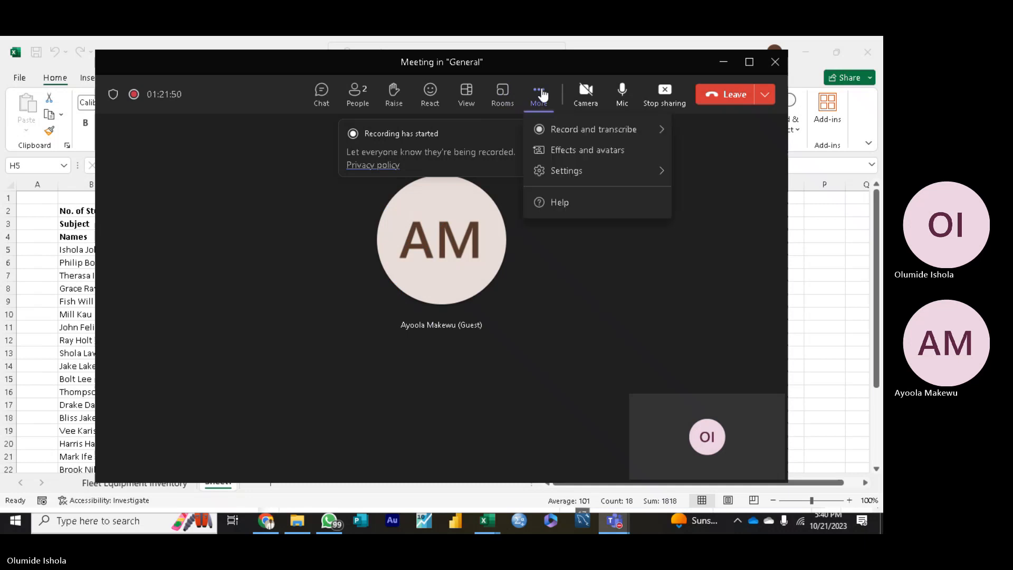
left_click(362, 94)
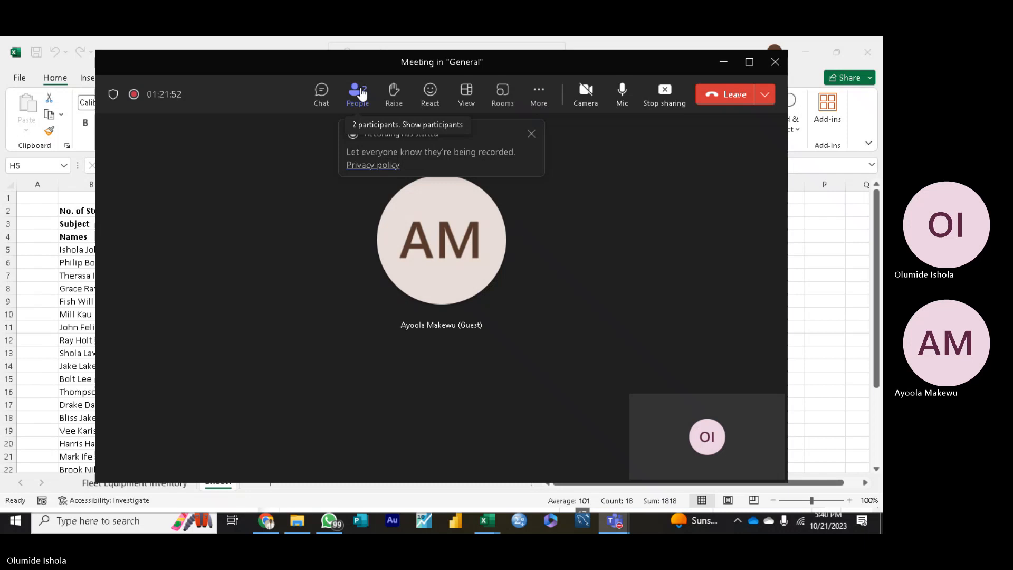
left_click(361, 93)
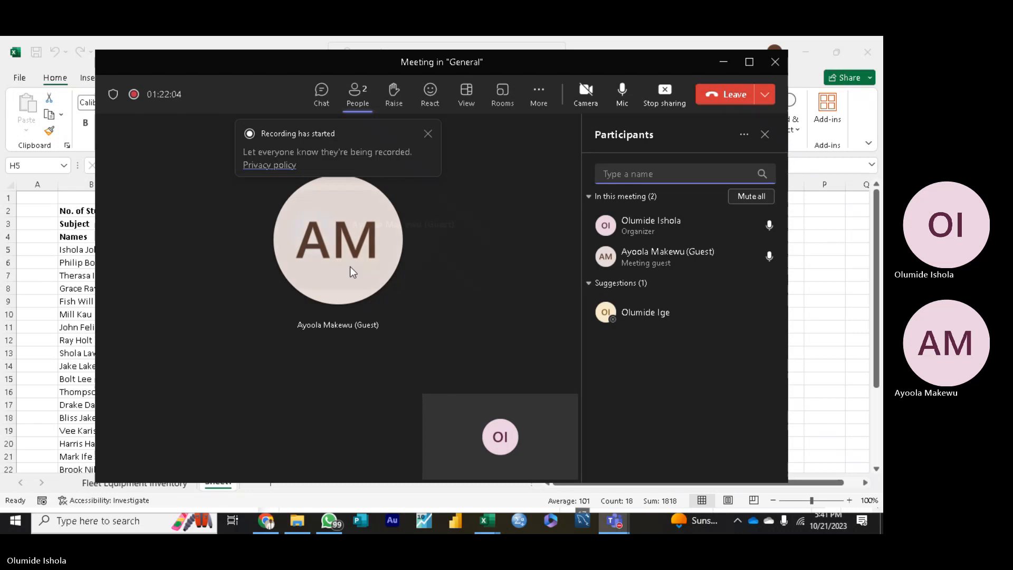
mouse_move(349, 268)
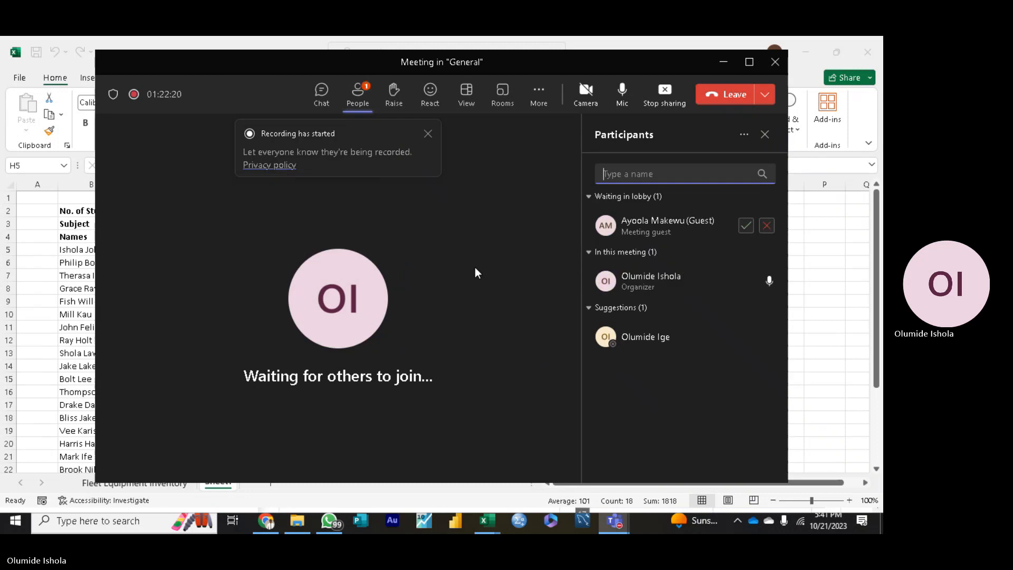
left_click(746, 226)
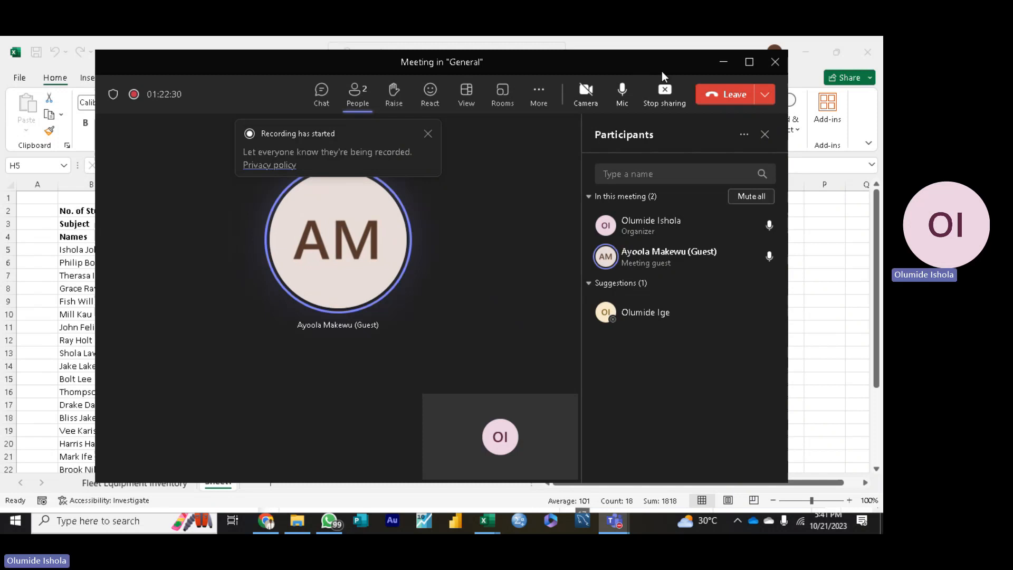
left_click(723, 63)
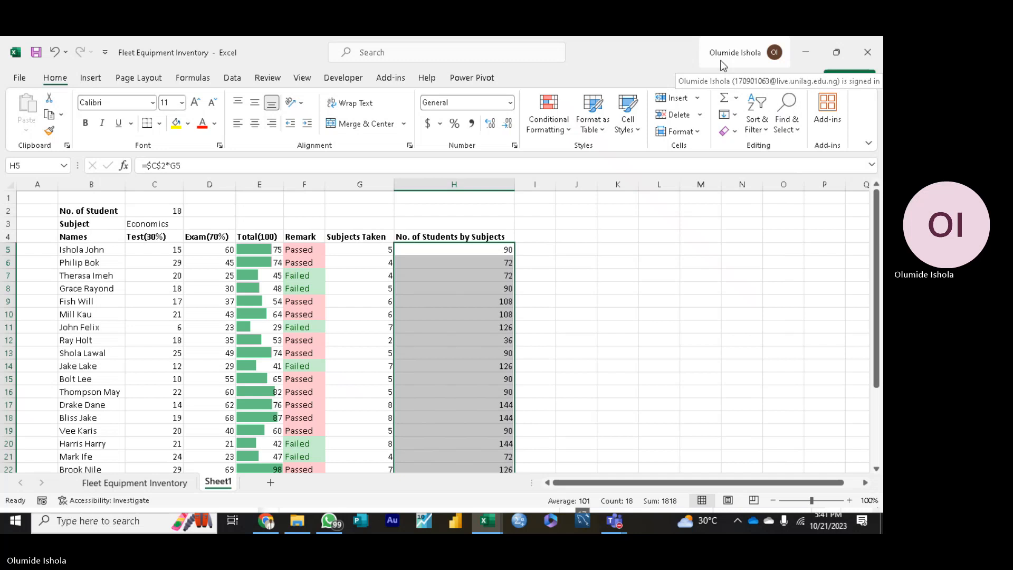
Step: Undo both the column H fill and the H5 formula entry
key("ctrl+z")
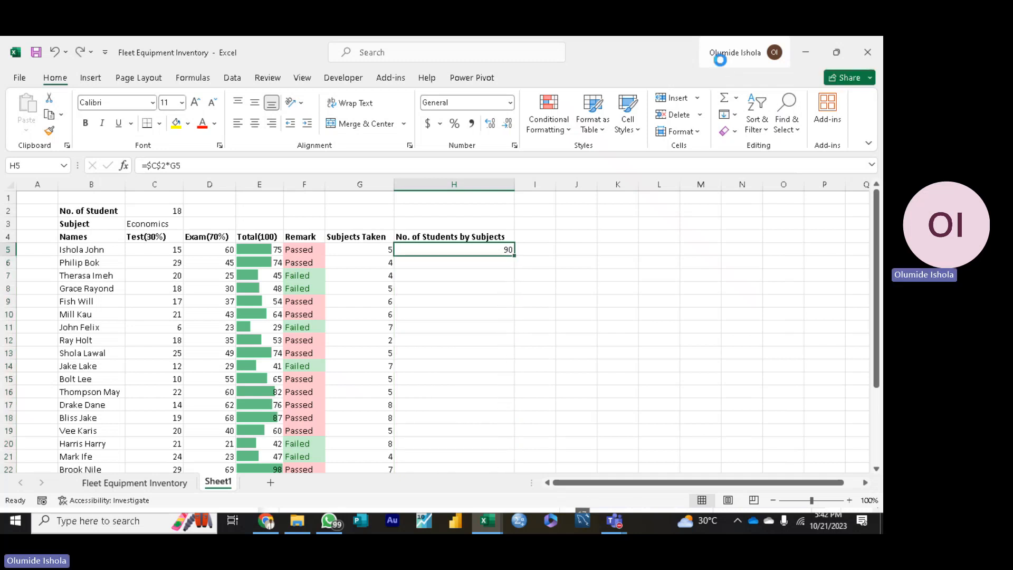
key("ctrl+z")
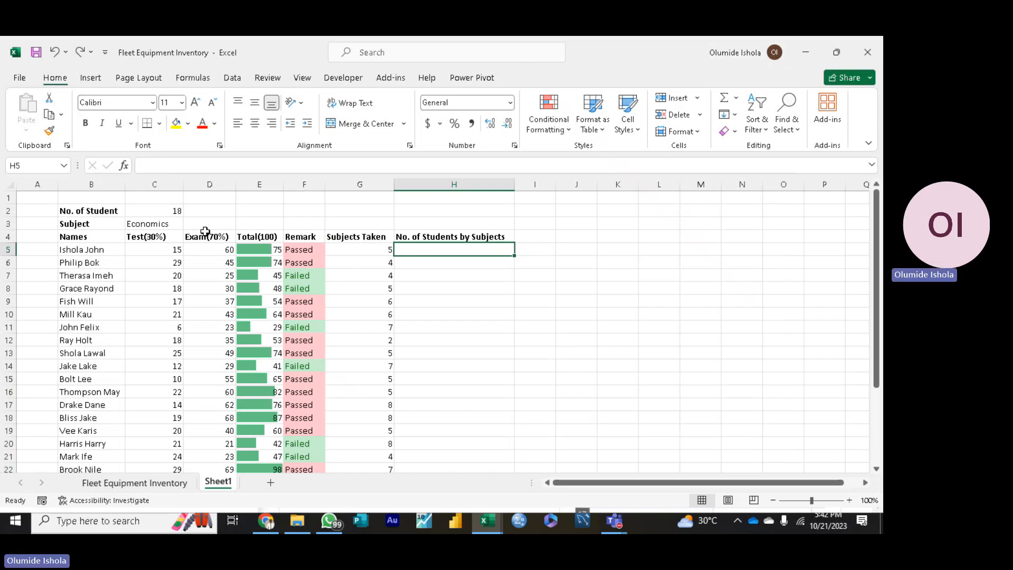
Step: Review the student count in C2 and the Subjects Taken values, and enter =$C$2*G5 in H5
left_click(150, 211)
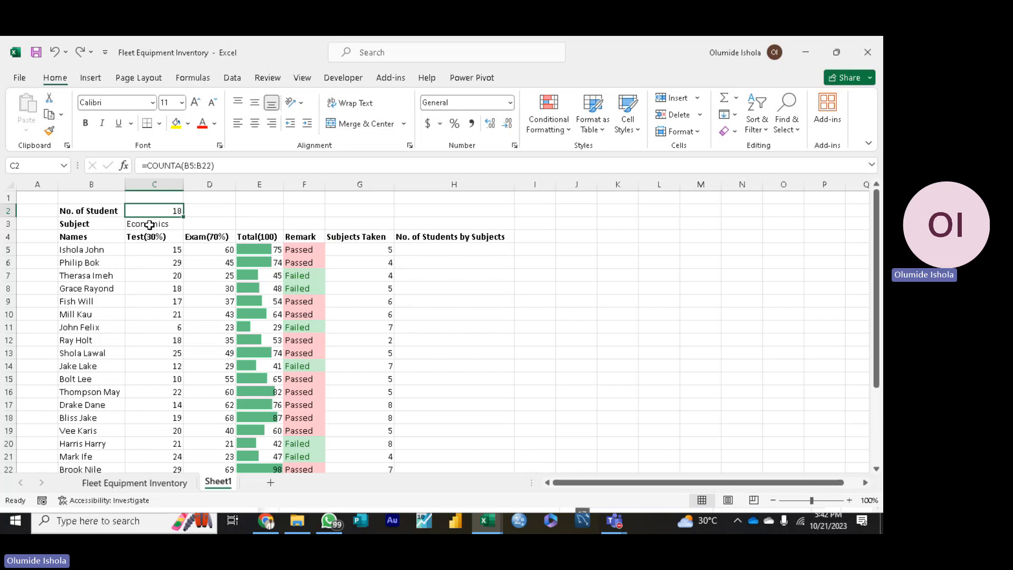
left_click(150, 224)
left_click(152, 238)
left_click(165, 210)
left_click_drag(373, 236, 387, 385)
left_click(423, 249)
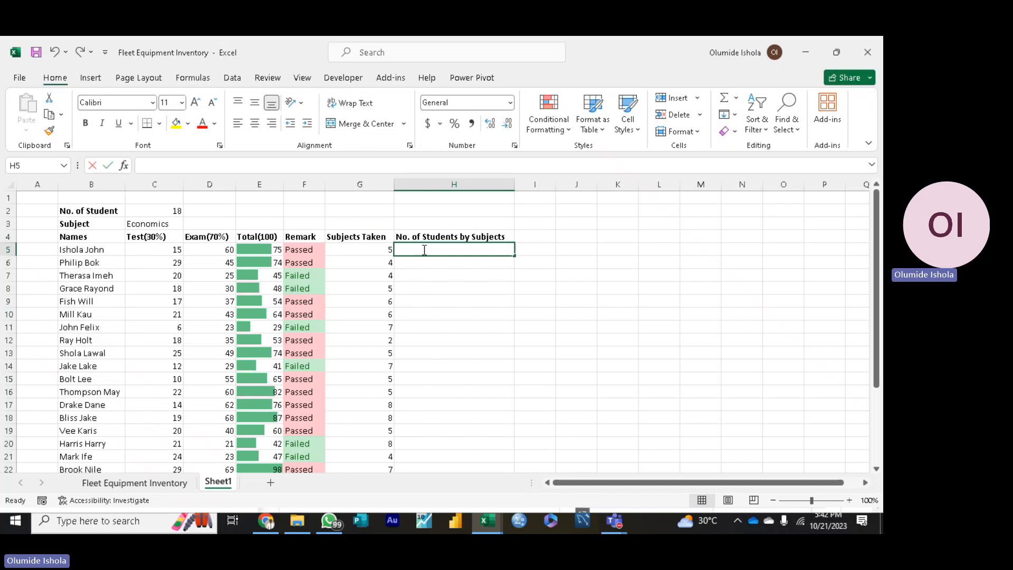
type("=")
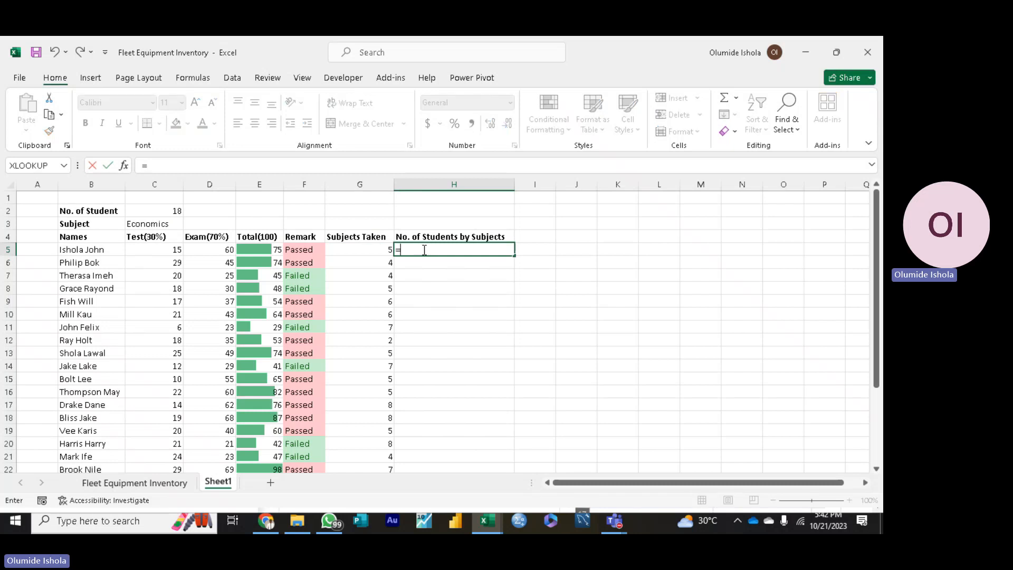
left_click(150, 212)
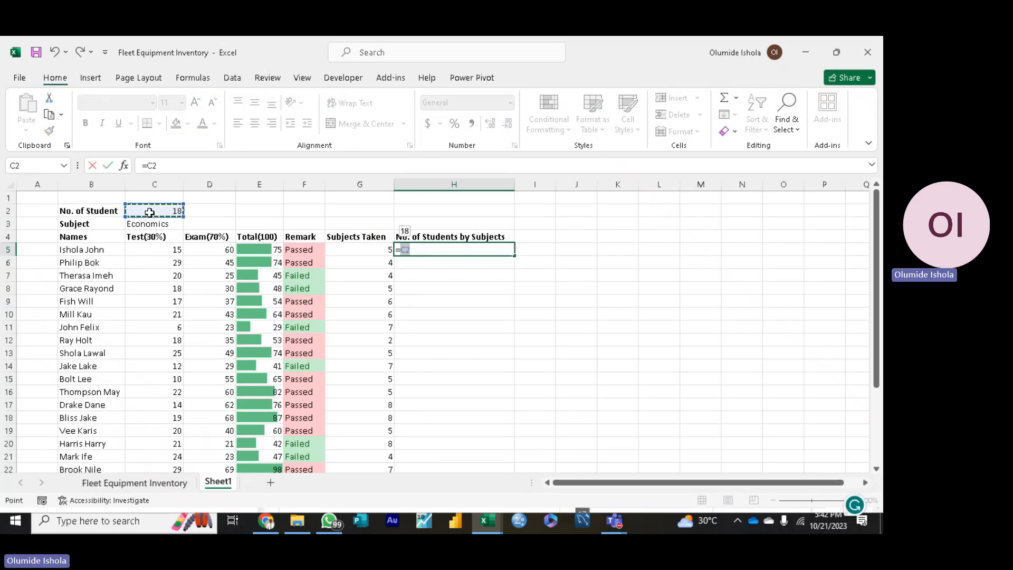
key("F4")
type("*")
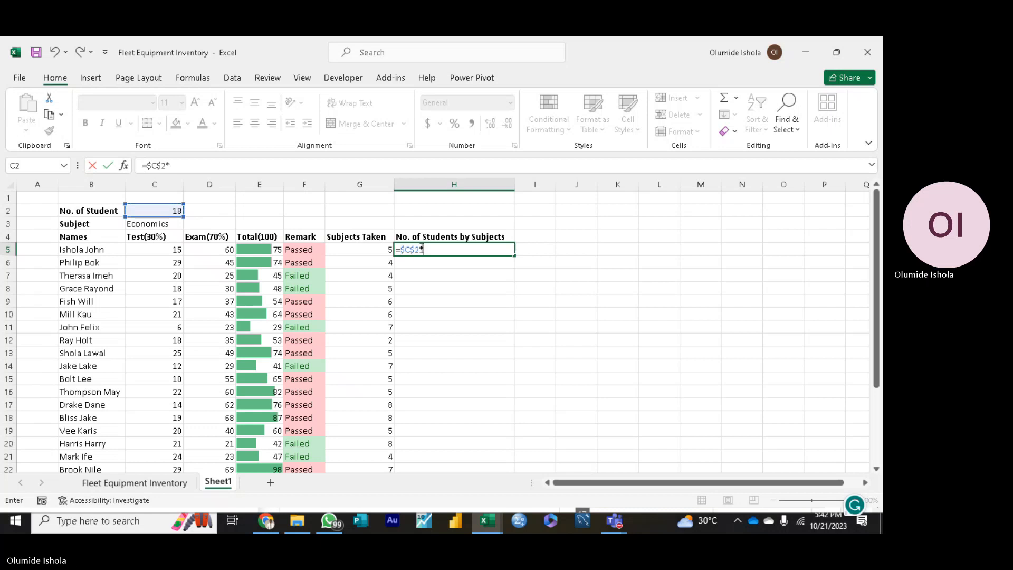
left_click(378, 250)
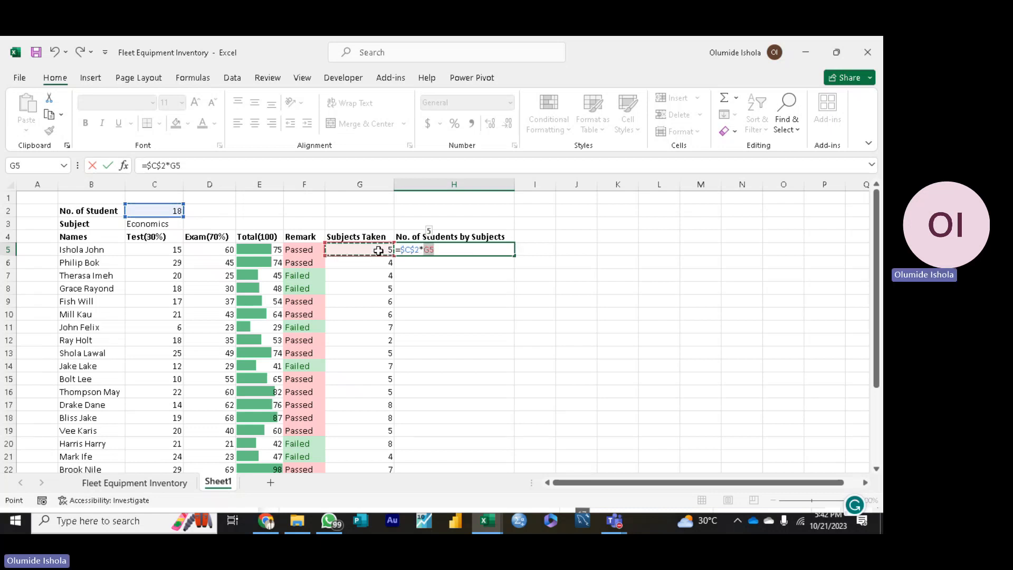
key("Return")
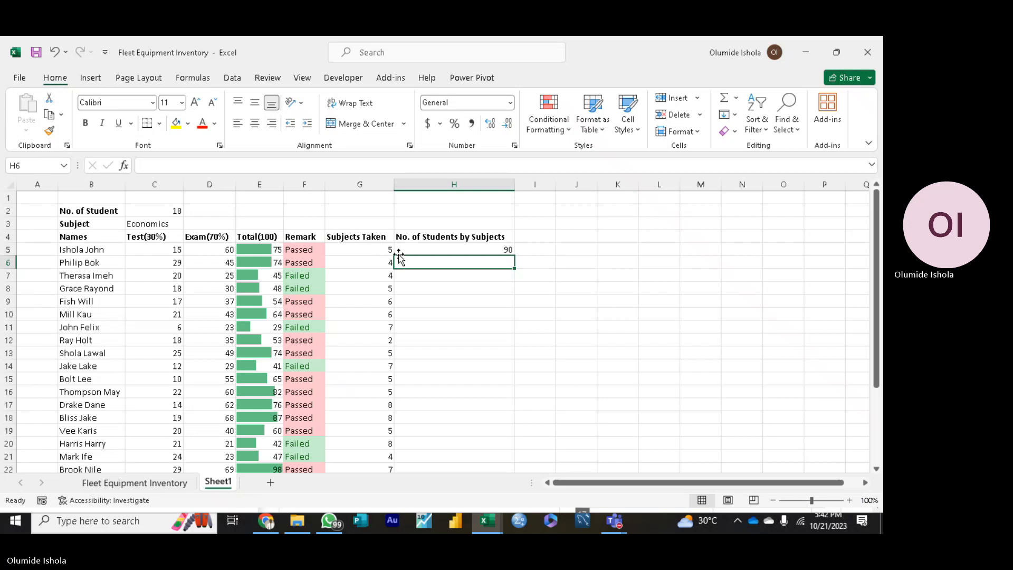
Step: Highlight the $C$2 part of the H5 formula and clear the whole formula from the cell
left_click(414, 250)
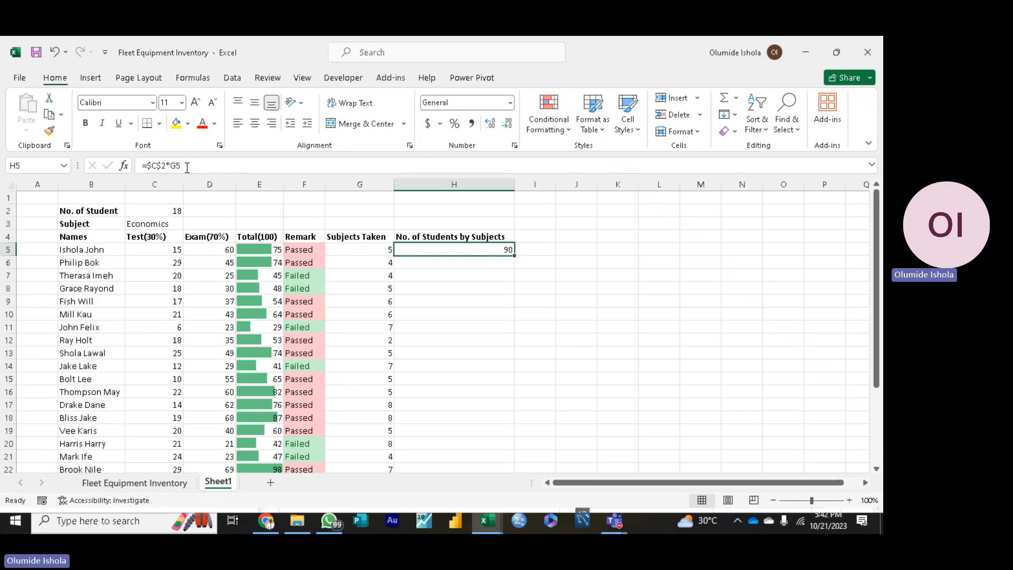
left_click_drag(166, 165, 138, 164)
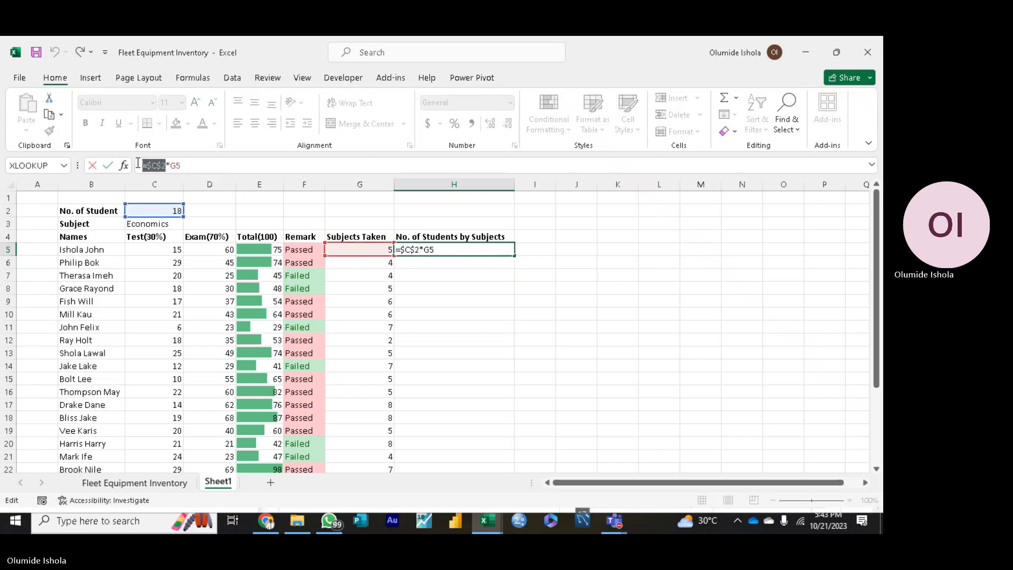
left_click(464, 252)
key("BackSpace")
key("BackSpace")
key("BackSpace")
key("BackSpace")
key("BackSpace")
key("BackSpace")
key("BackSpace")
key("BackSpace")
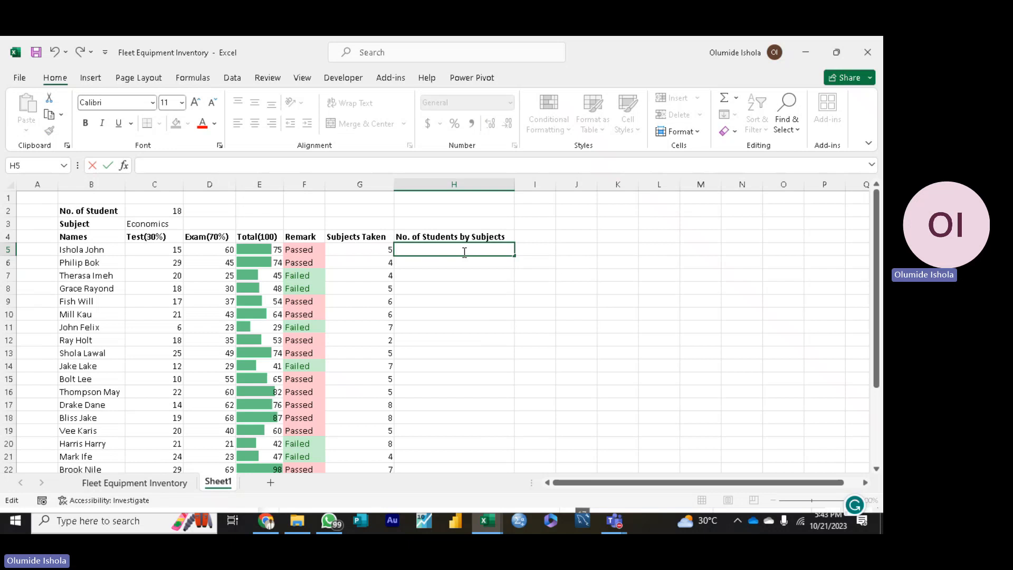
Step: Re-enter =$C$2*G5 in H5, locking the No. of Student cell C2 as an absolute reference
type("=")
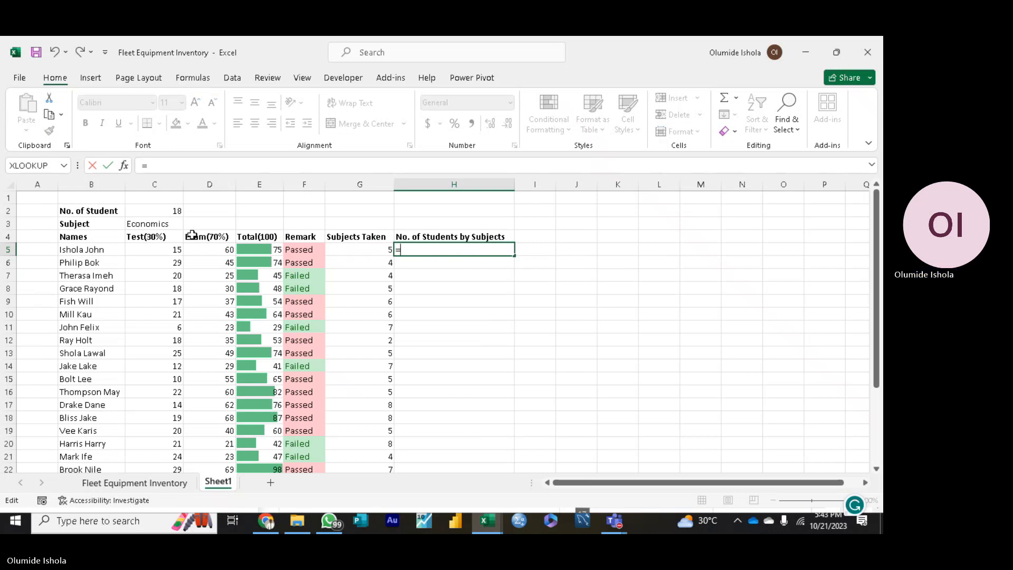
left_click(169, 211)
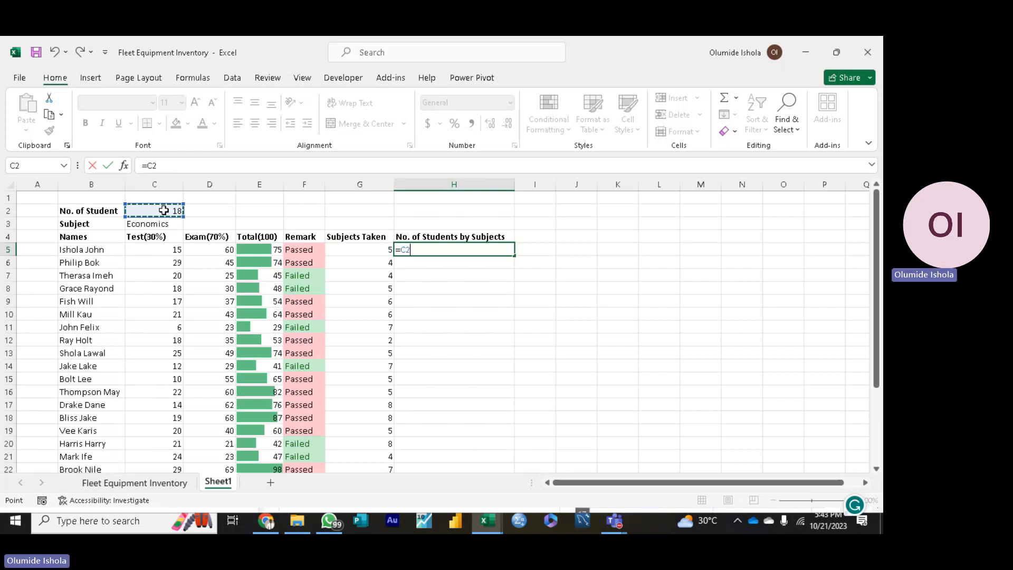
key("F4")
type("*")
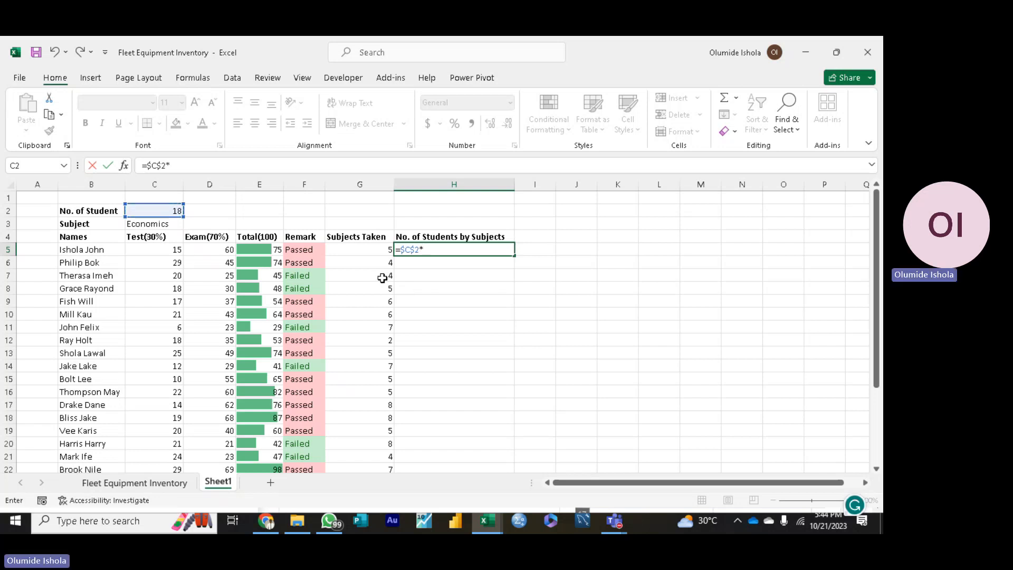
left_click(371, 248)
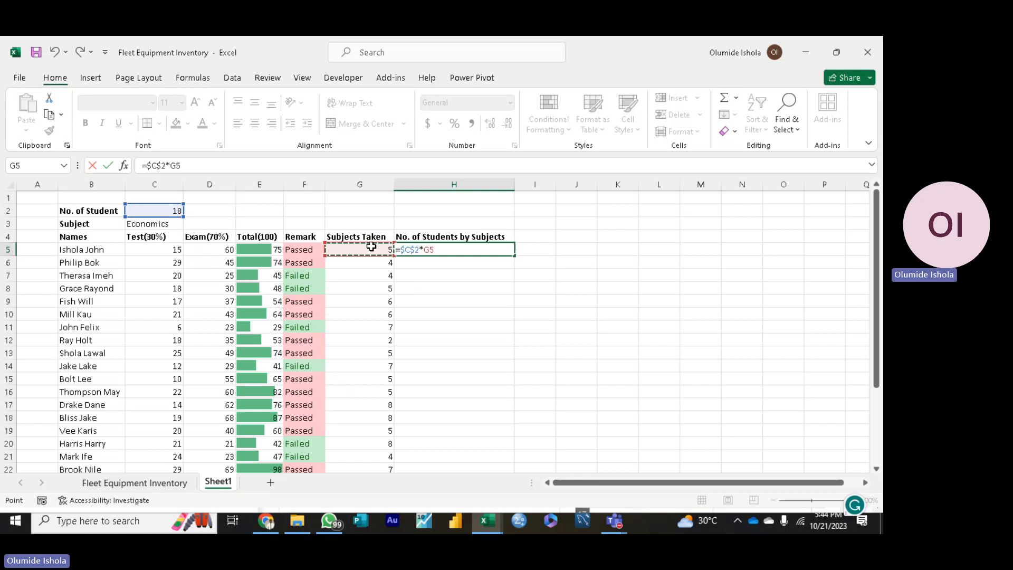
key("Return")
Step: Copy the H5 formula down through H22 and check the cell references in H6 and H7
left_click(478, 248)
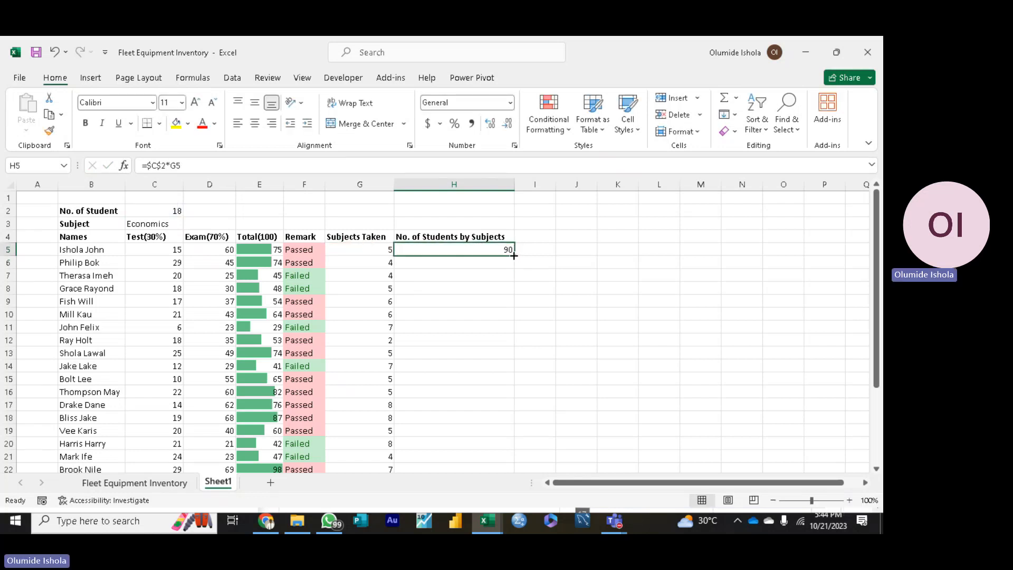
double_click(514, 255)
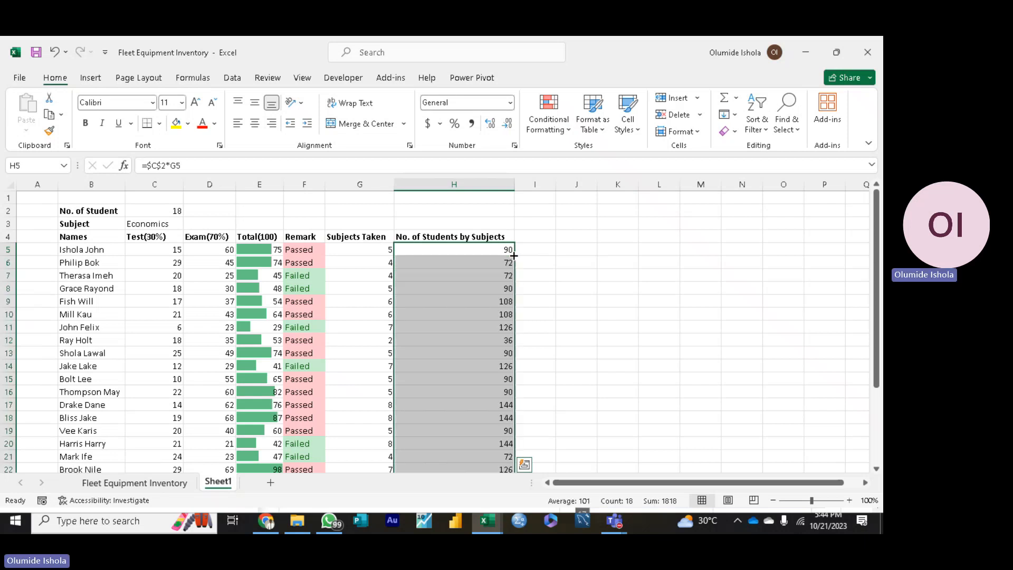
left_click(446, 264)
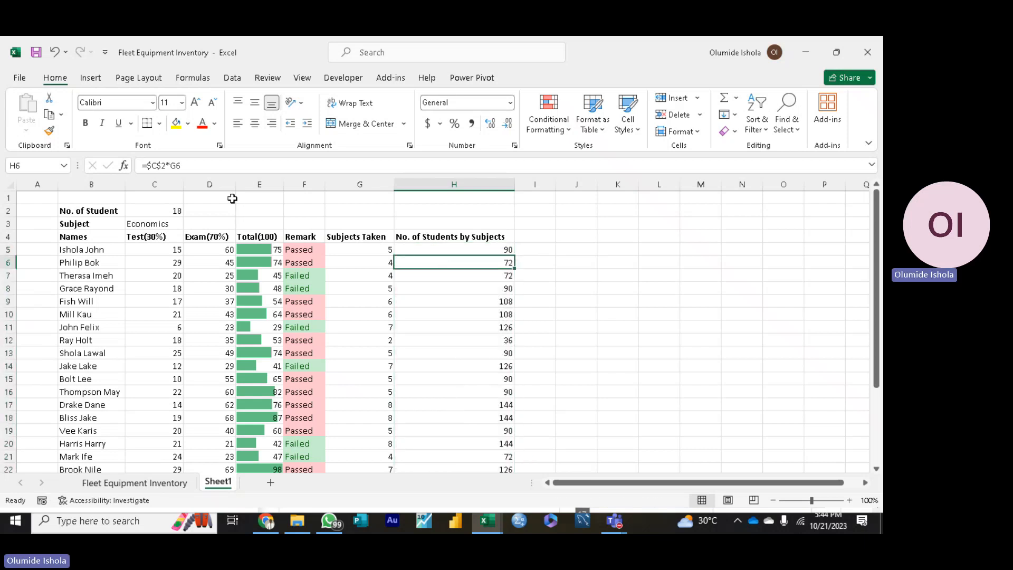
left_click(464, 277)
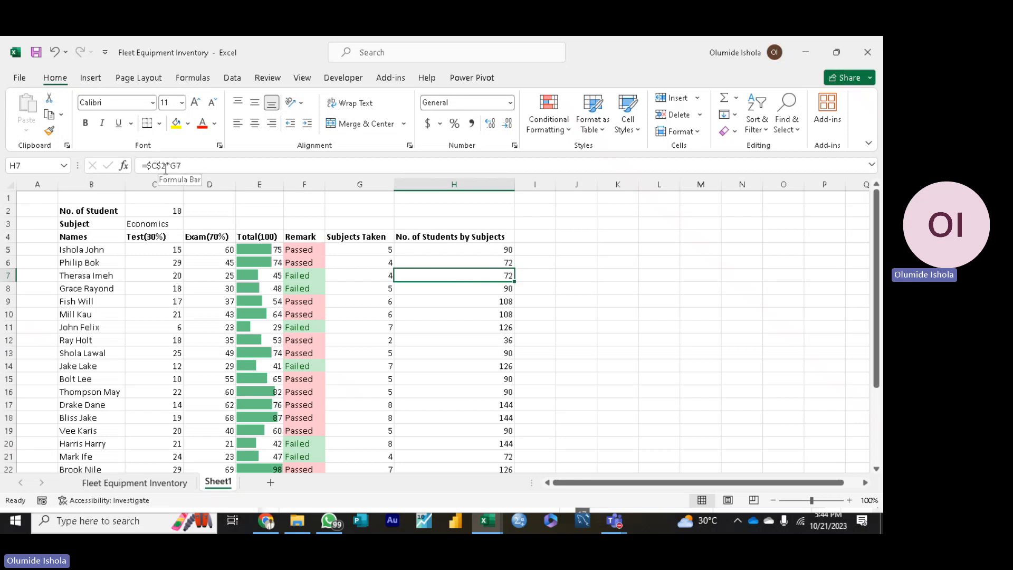
Step: Re-pick the student count C2 as an absolute reference in the H7 formula so it reads =$C$2*G7
left_click_drag(165, 168, 148, 167)
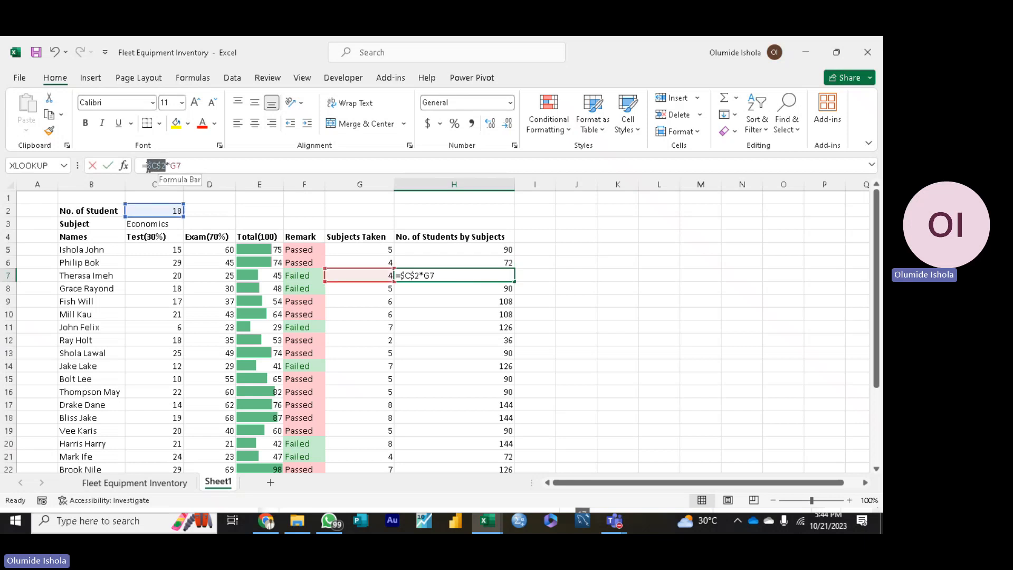
left_click(429, 287)
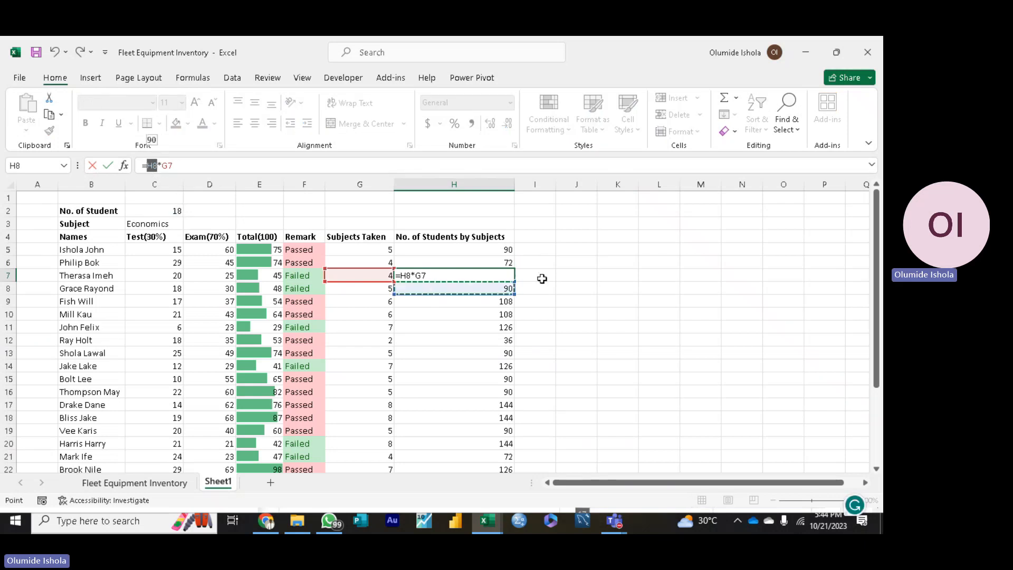
key("ctrl+z")
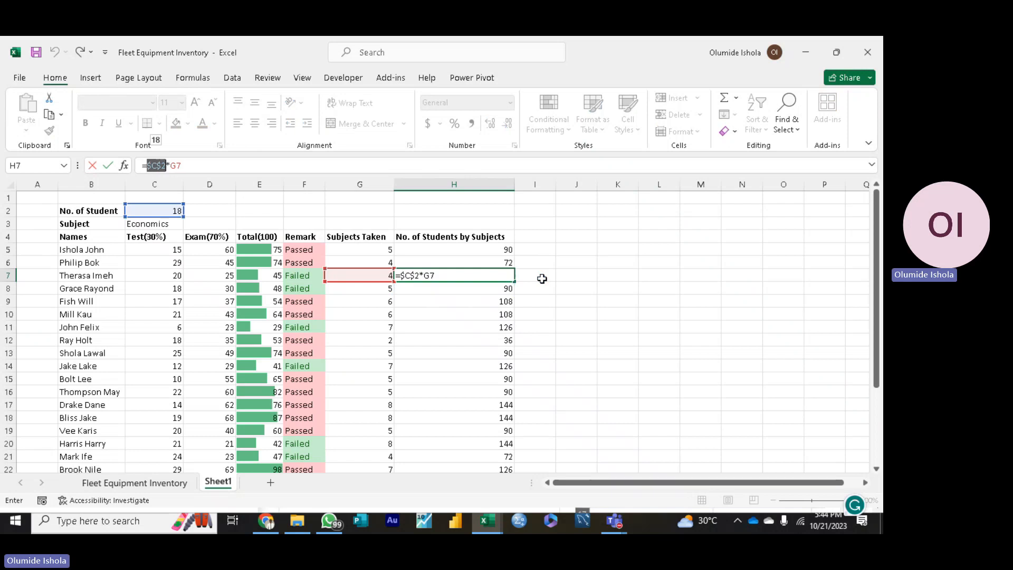
left_click(565, 287)
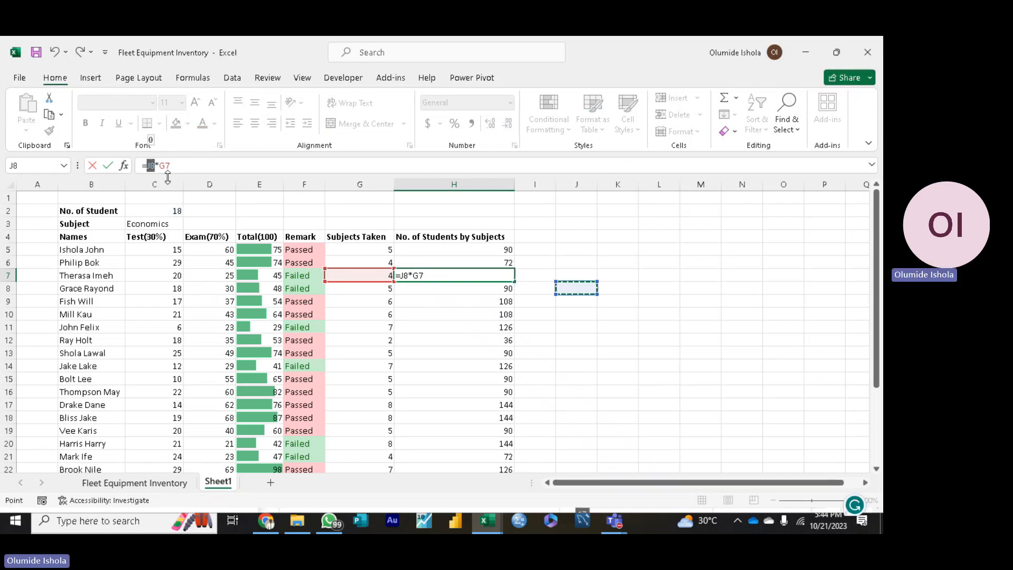
key("BackSpace")
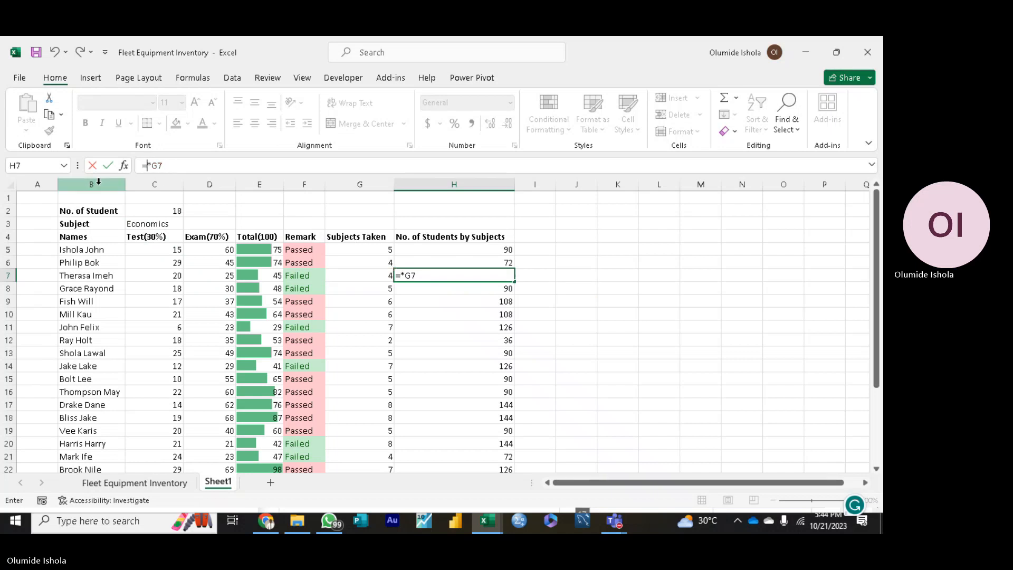
left_click(161, 211)
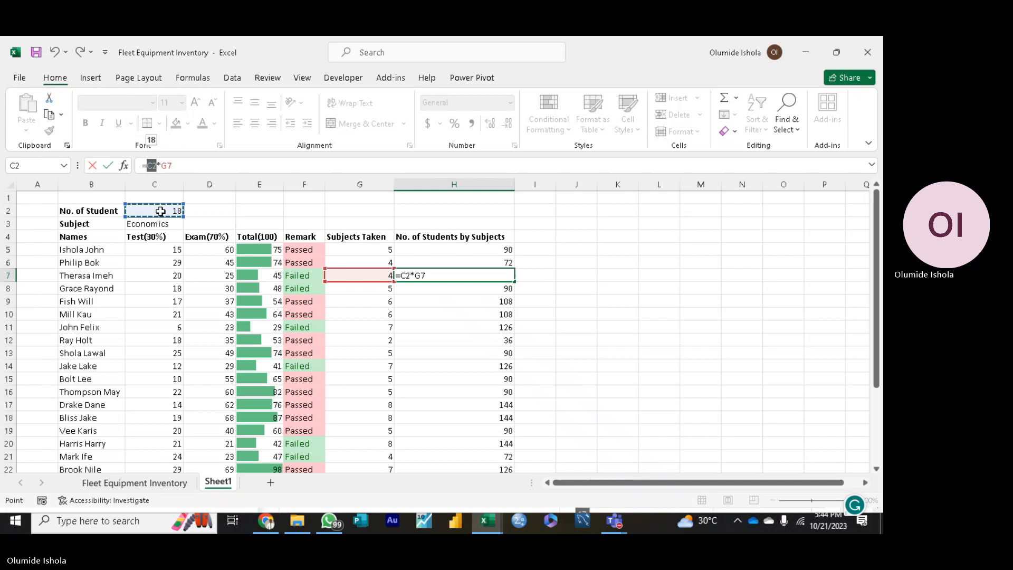
key("F4")
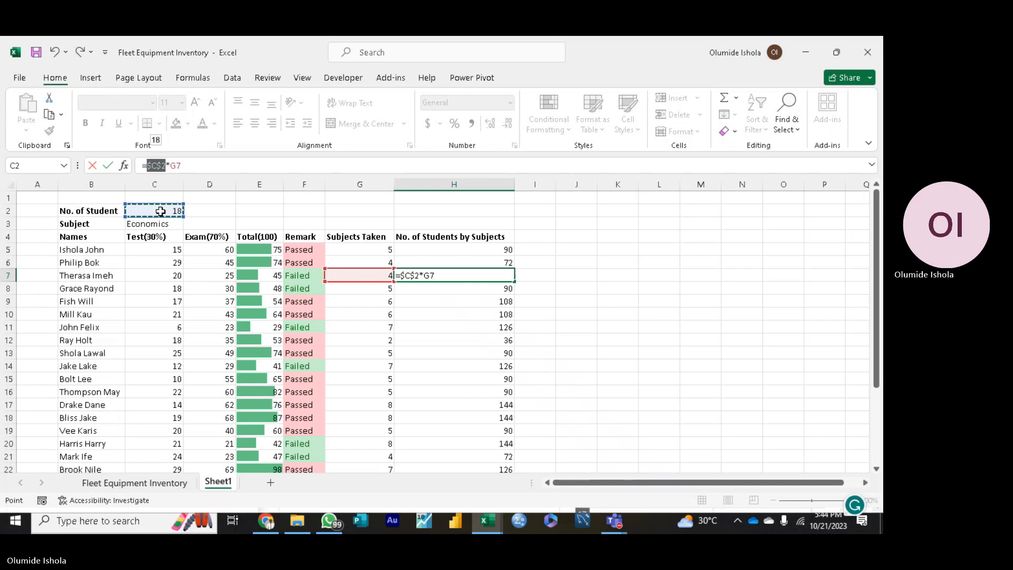
key("Return")
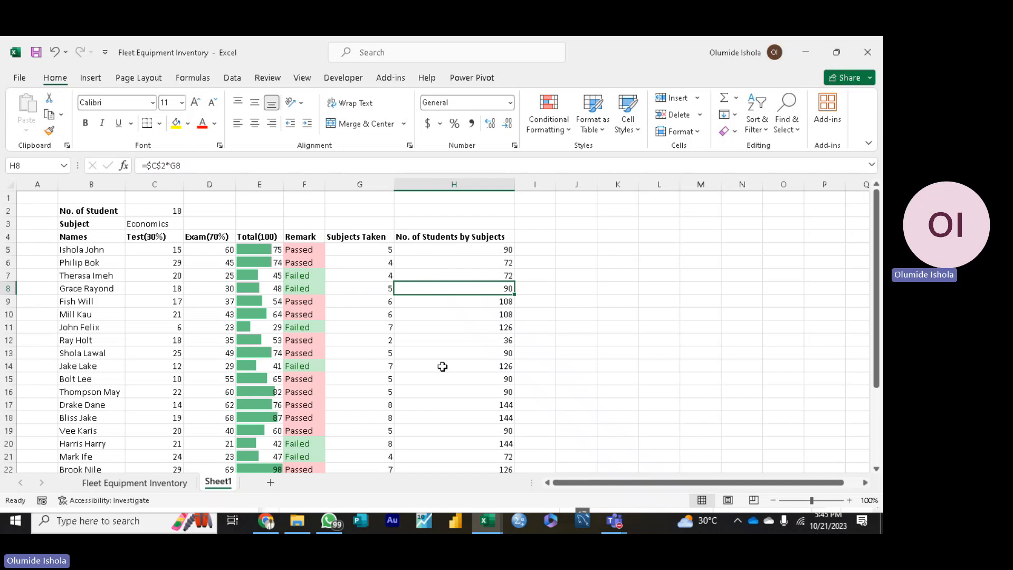
Step: Check the cell references in the copied formulas in H14 and H17
left_click(515, 343)
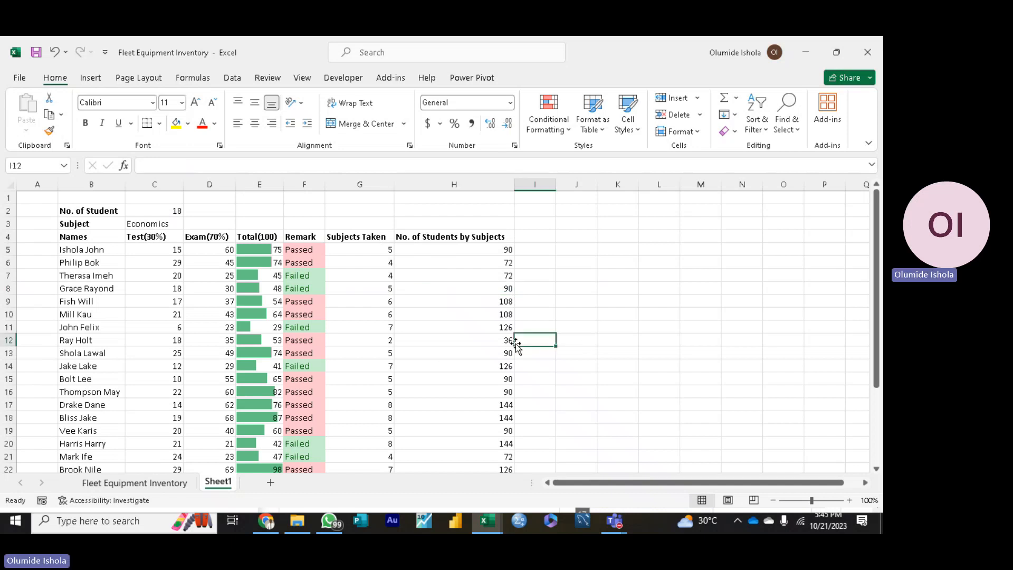
left_click(491, 361)
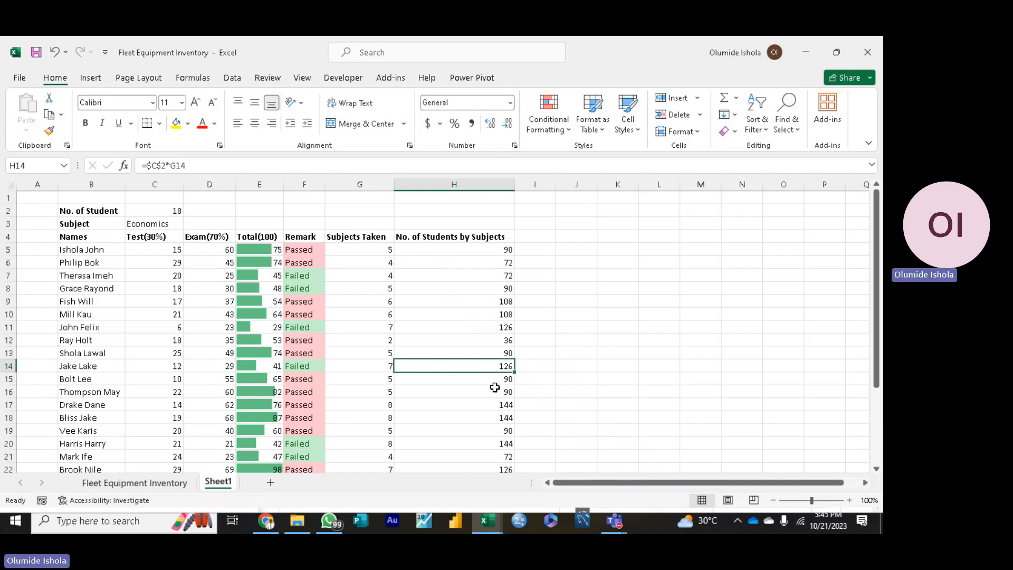
left_click(486, 402)
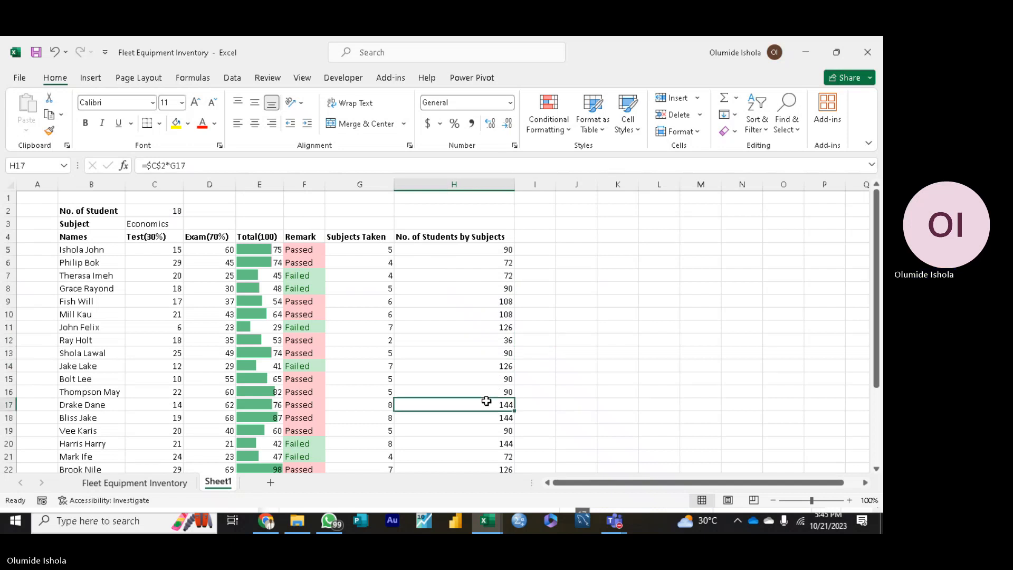
Step: Replace the H5 formula with =C$2*G5, locking only the row of the student count, and copy it down through H22
left_click(491, 252)
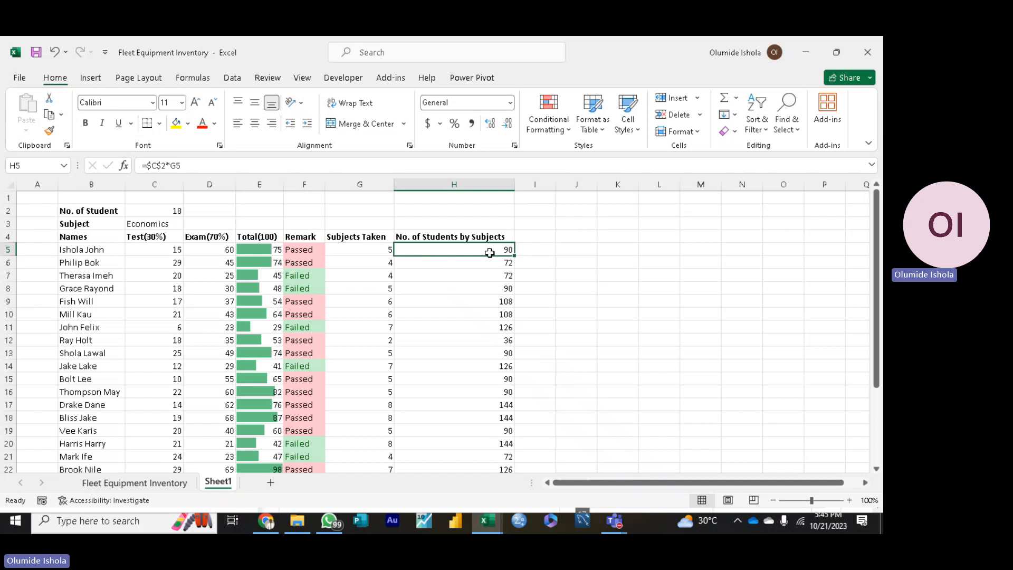
key("BackSpace")
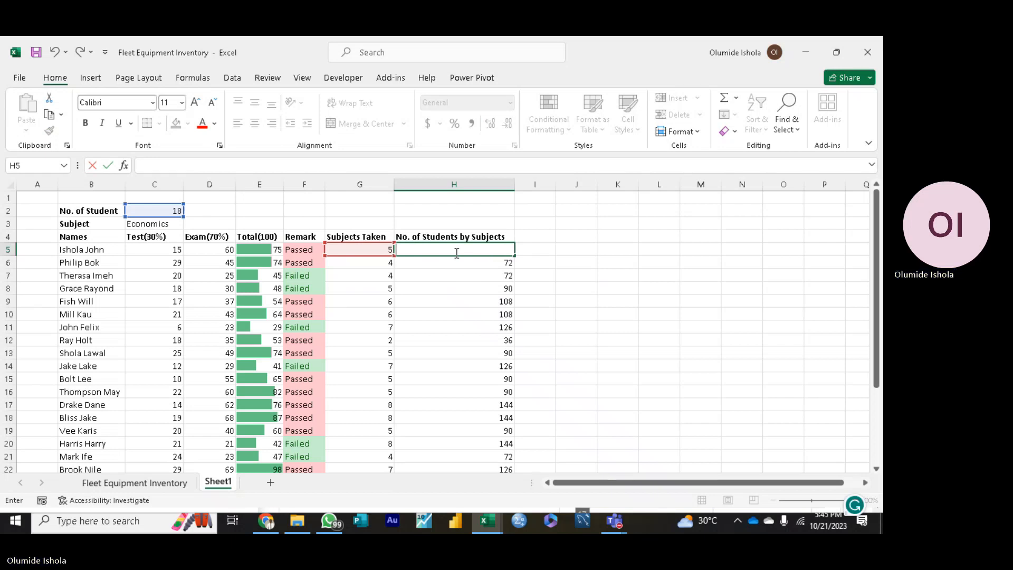
type("=")
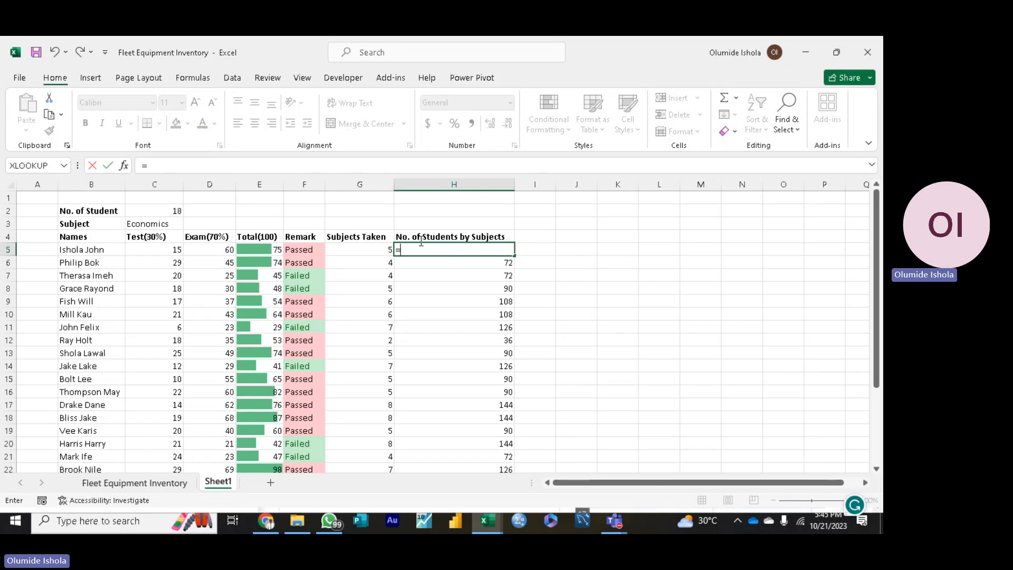
left_click(173, 210)
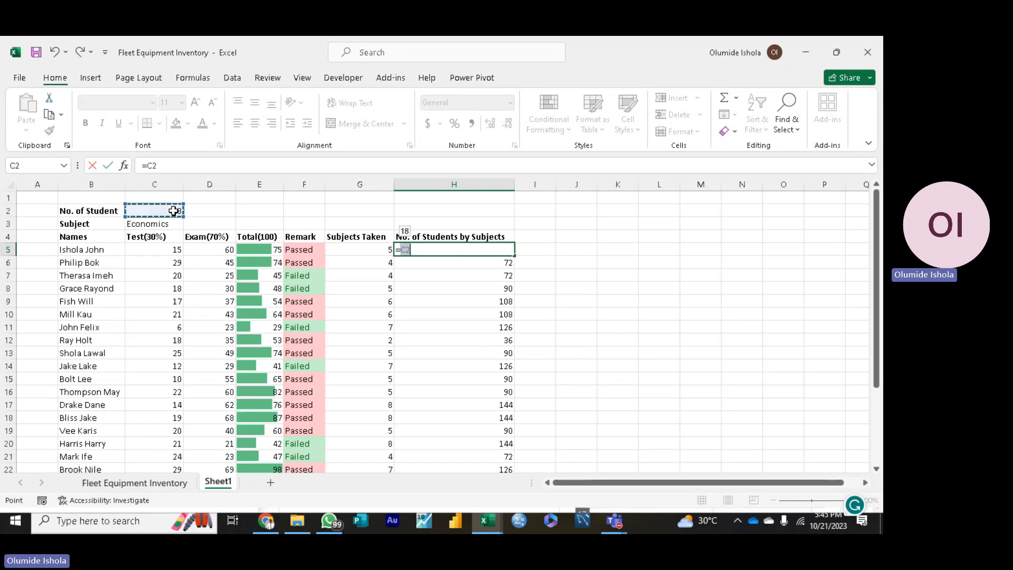
left_click(406, 250)
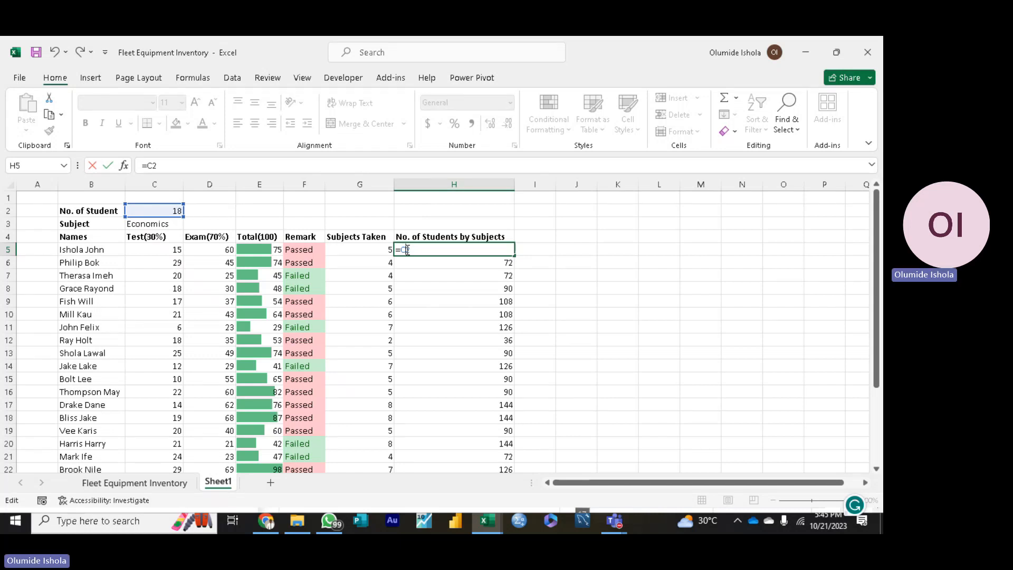
left_click(407, 250)
type("$")
type("*")
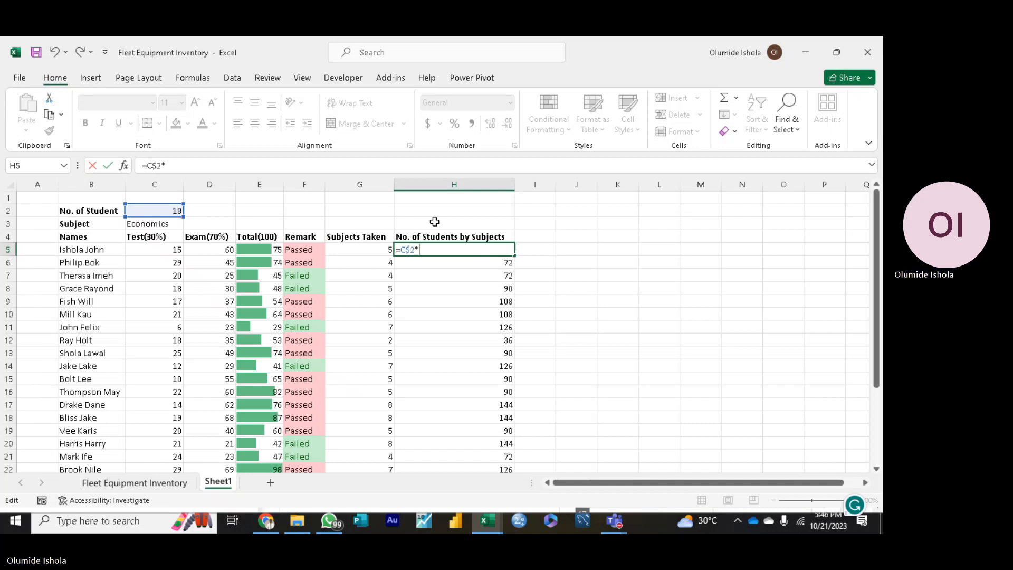
left_click(364, 255)
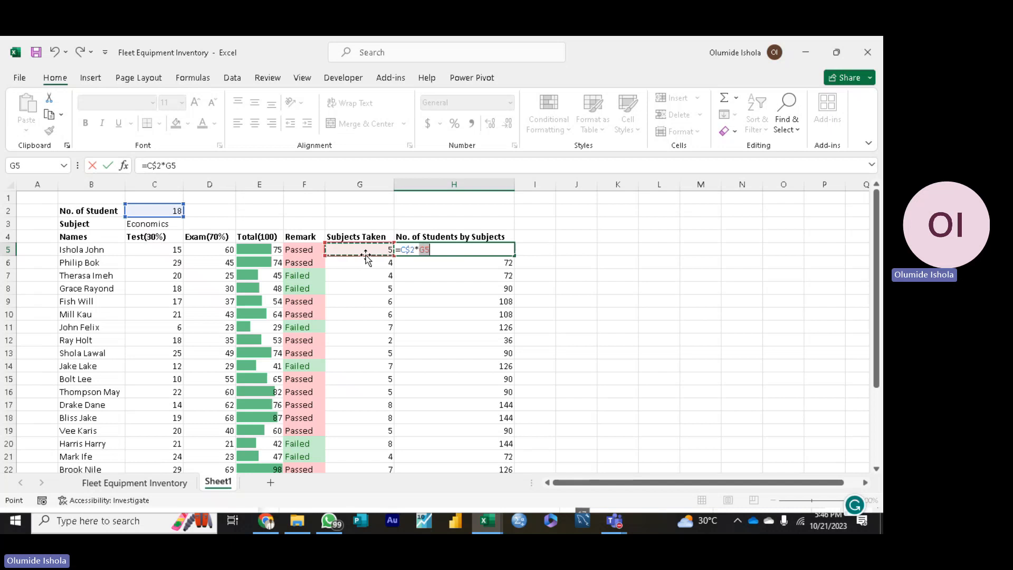
key("Return")
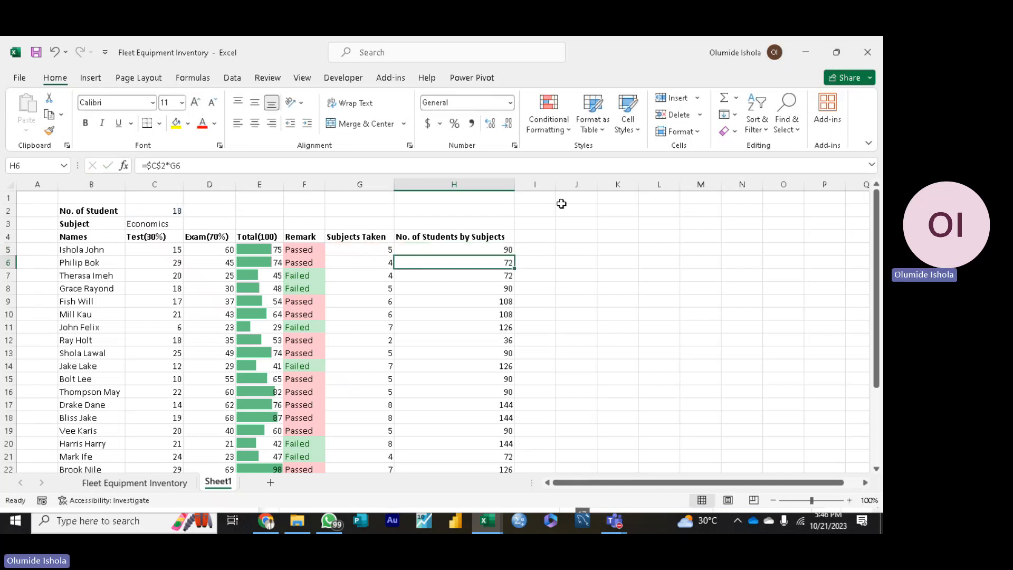
left_click(496, 249)
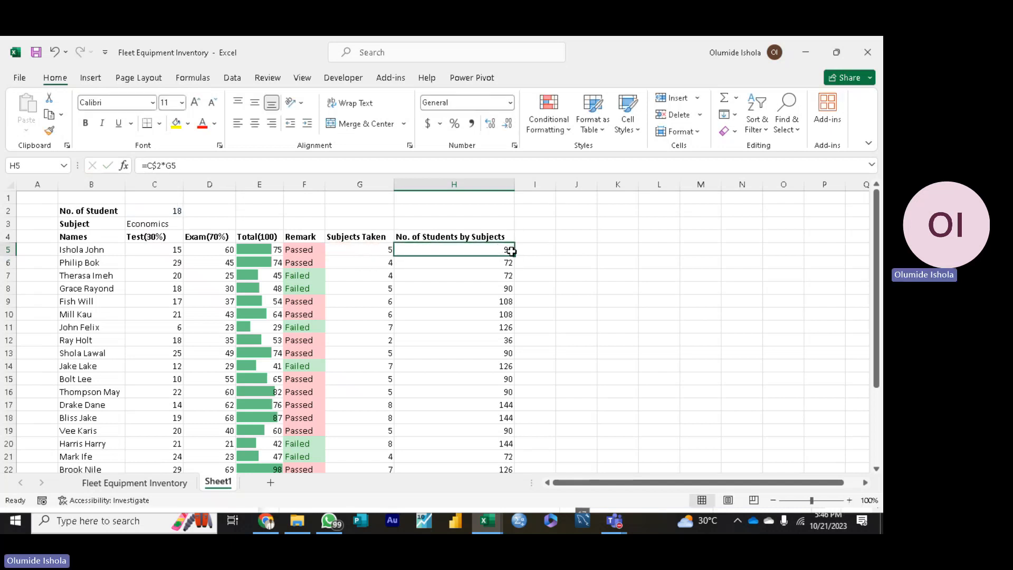
double_click(514, 255)
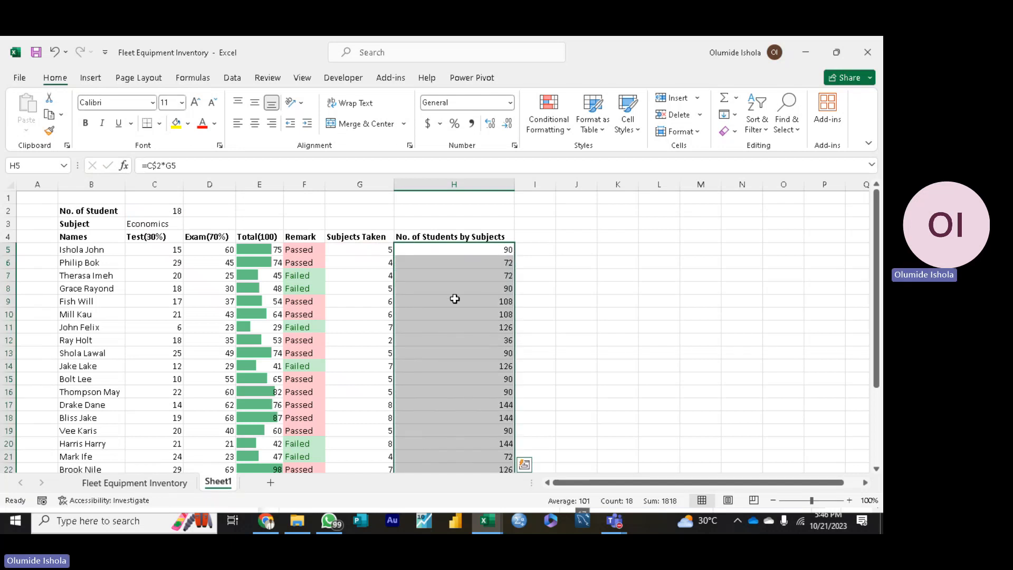
Step: Check the row-locked references in the copied formulas from H8 to H13 and the student count formula in C2
left_click(569, 316)
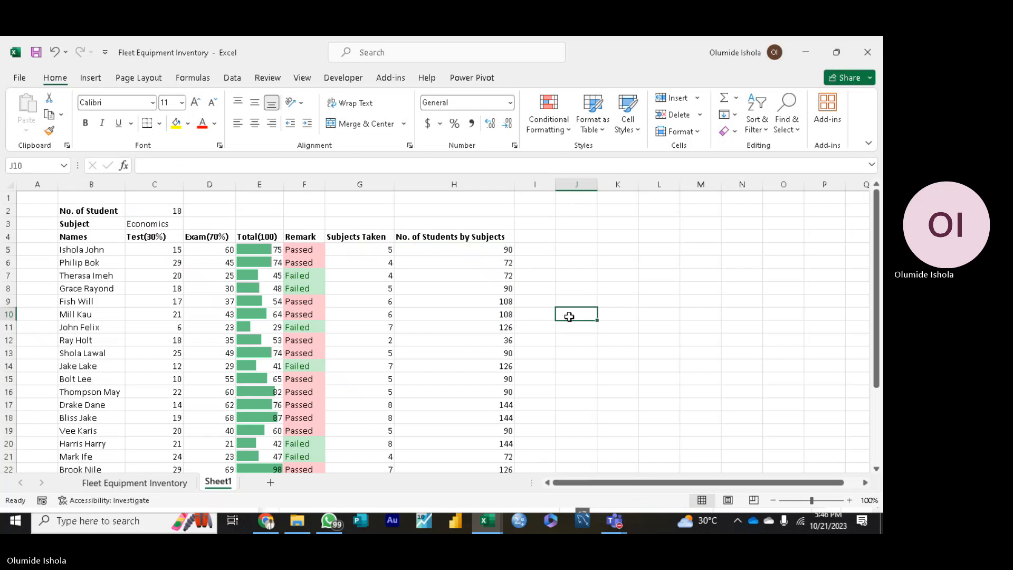
left_click(499, 298)
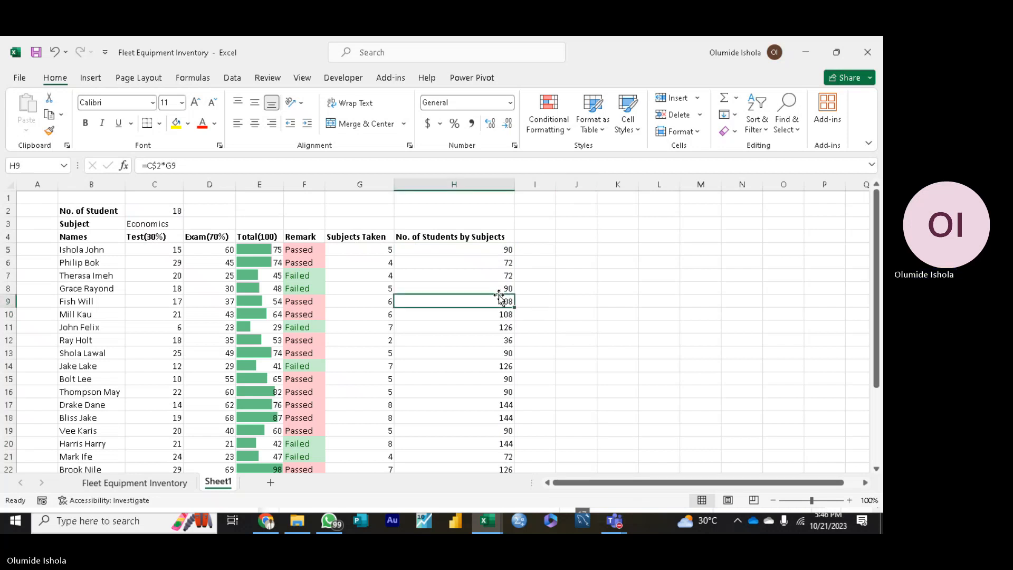
left_click(490, 289)
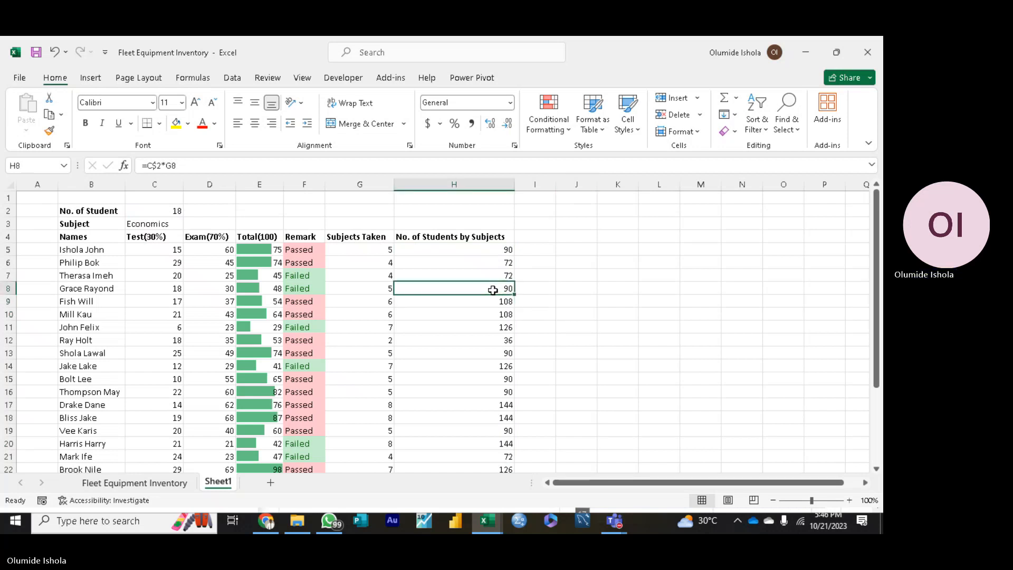
left_click(493, 312)
left_click(493, 326)
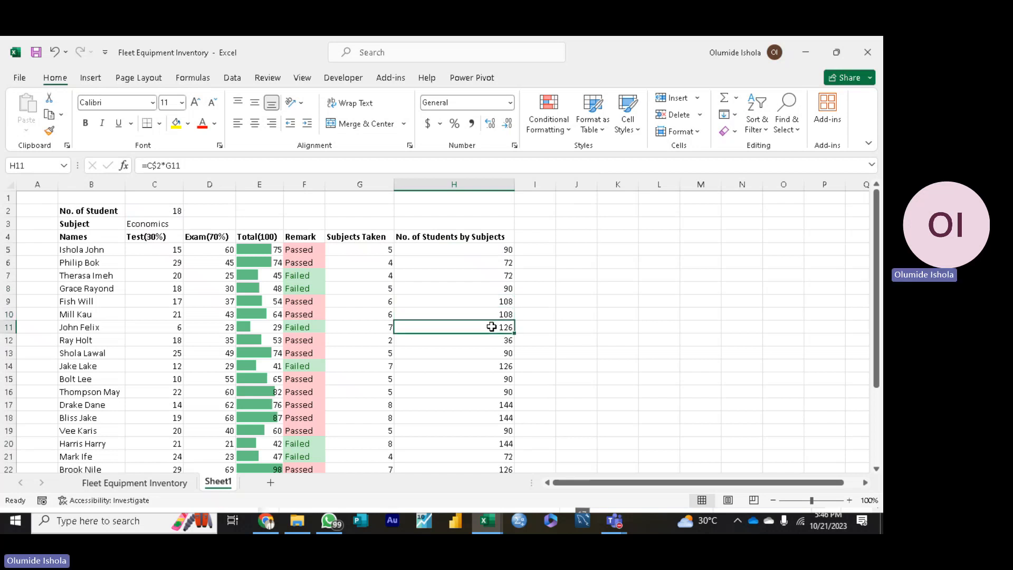
left_click(490, 351)
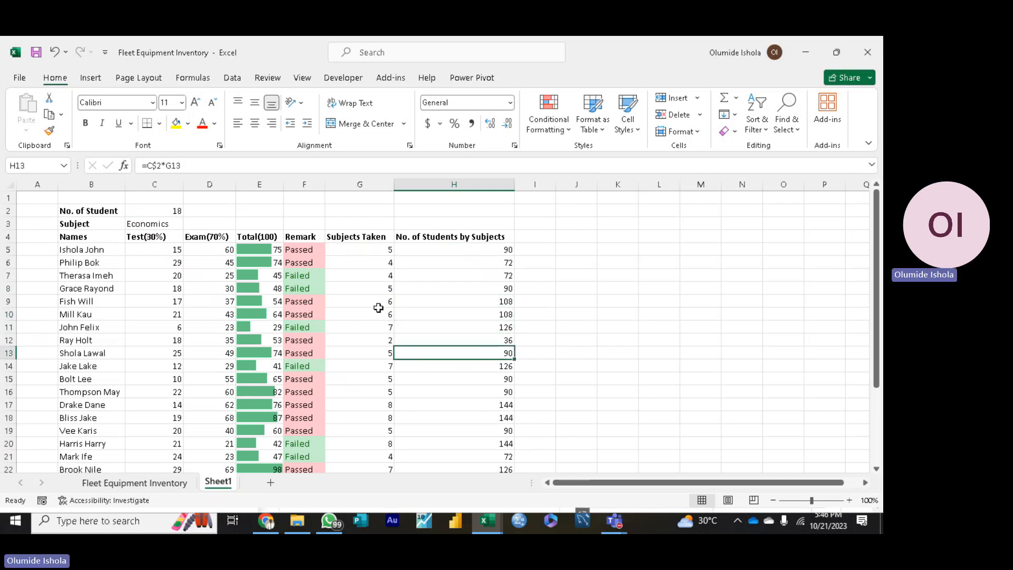
left_click(164, 214)
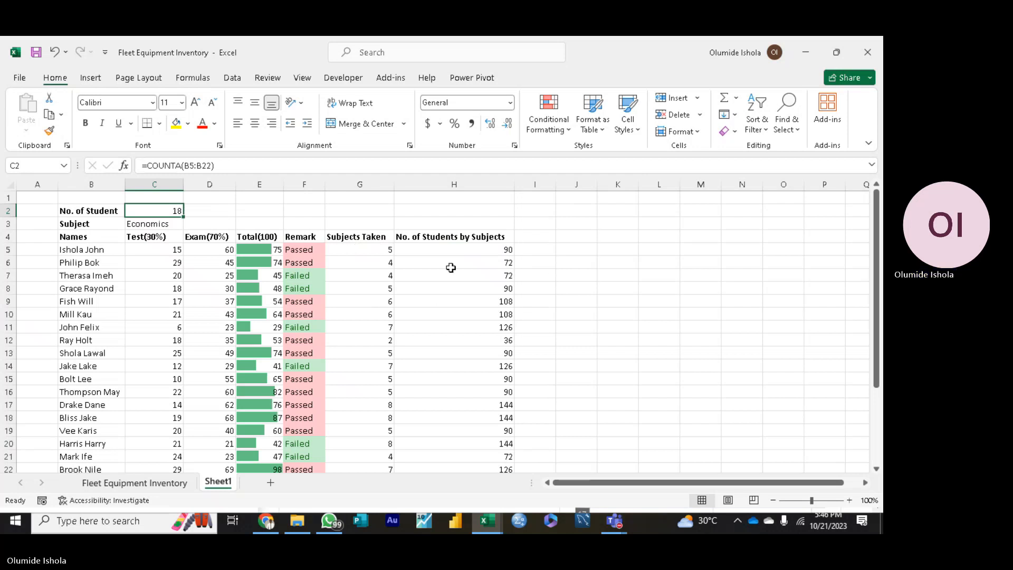
Step: Replace the H5 formula with =$C2*G5, locking only the column of the student count reference
left_click(468, 251)
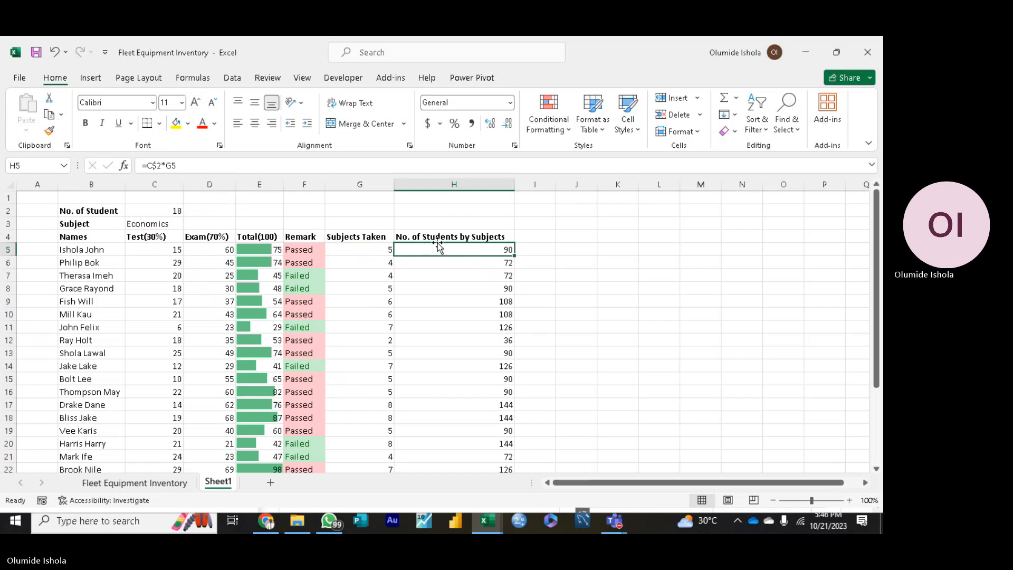
key("BackSpace")
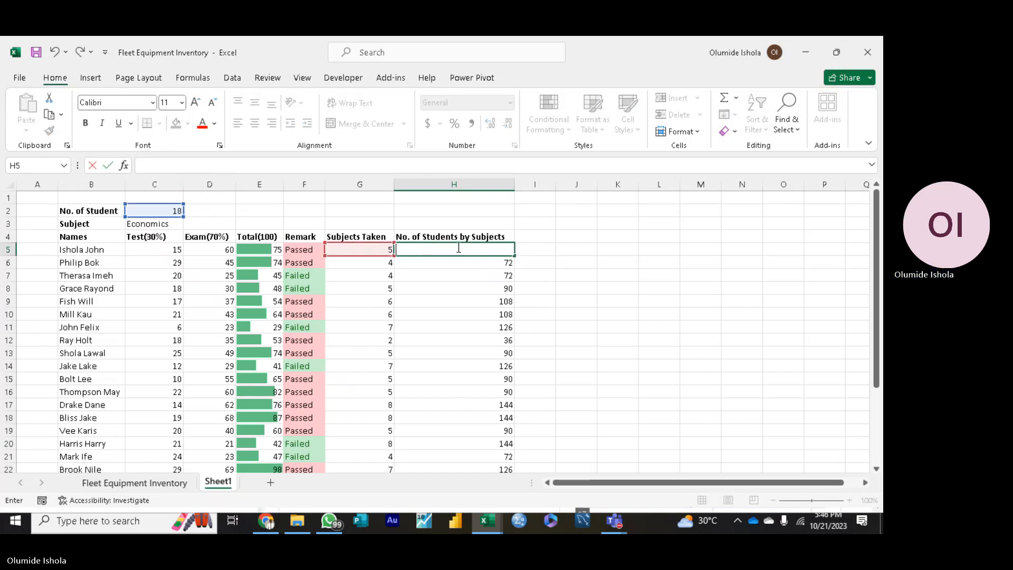
type("=")
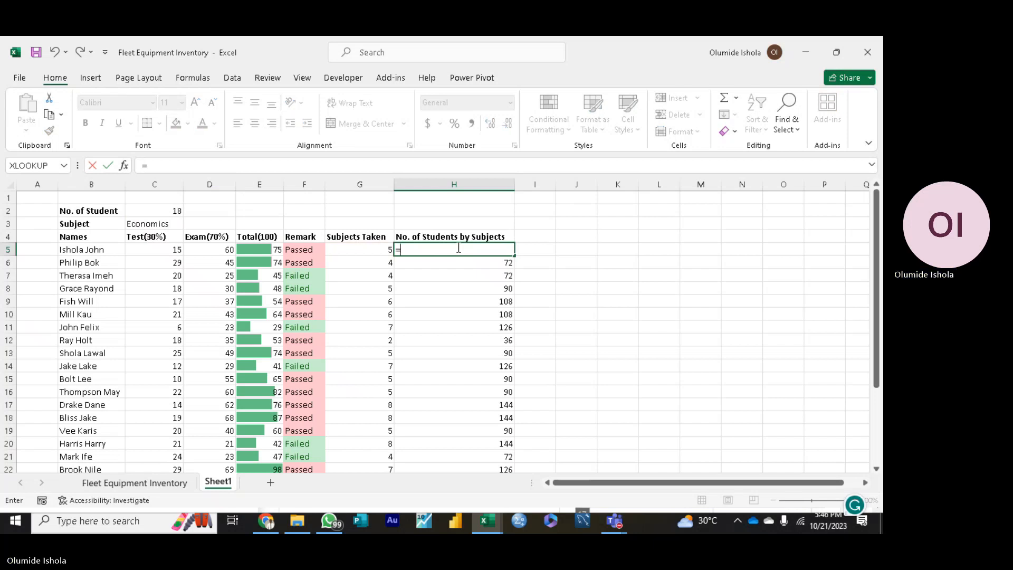
left_click(172, 212)
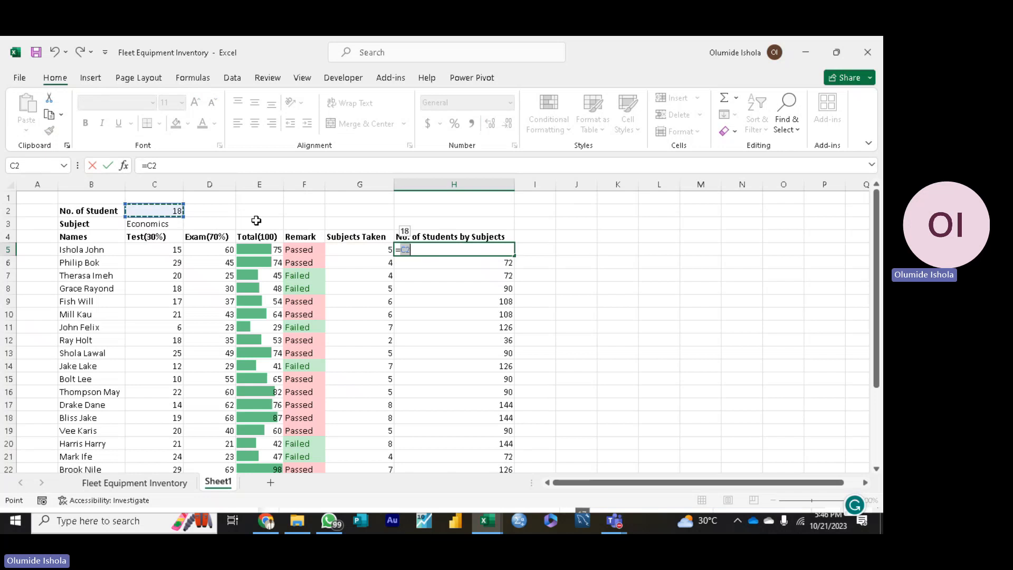
left_click(402, 250)
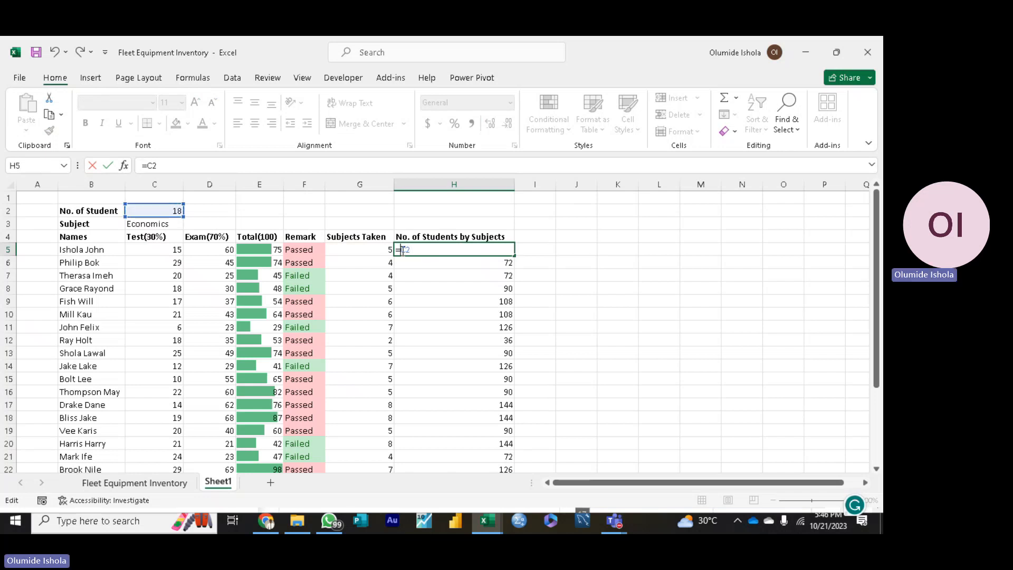
type("$")
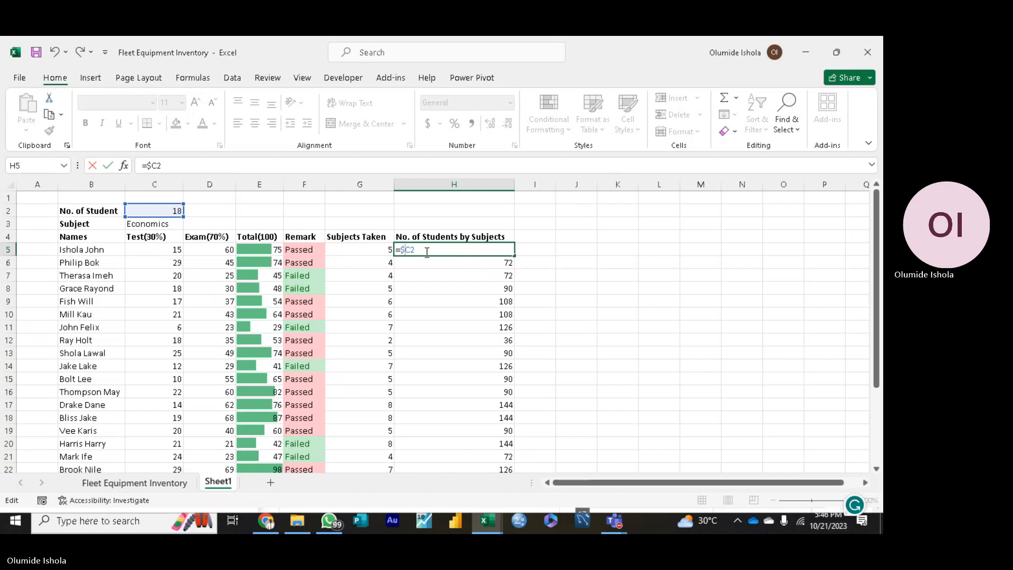
left_click(429, 251)
type("*")
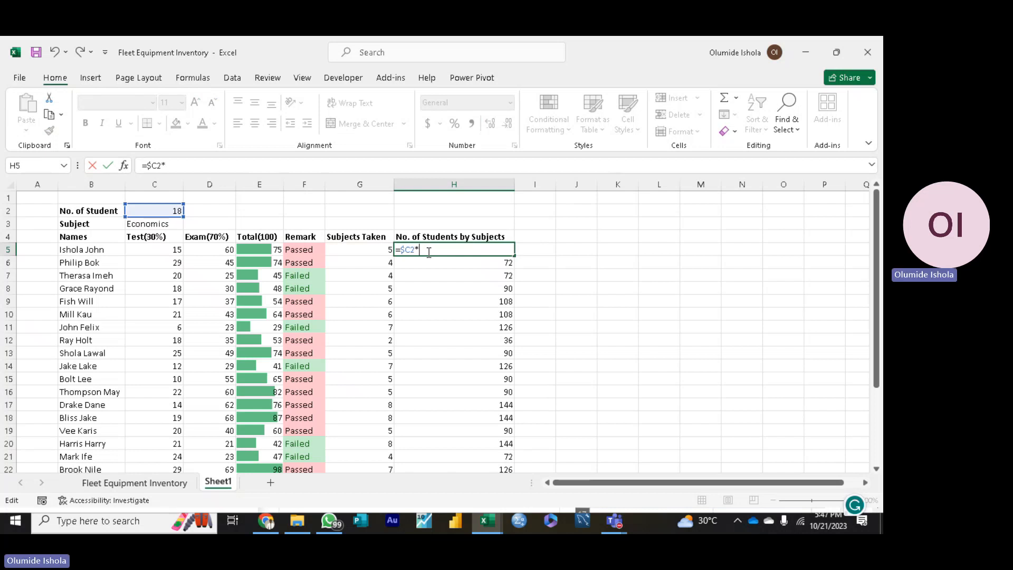
left_click(380, 252)
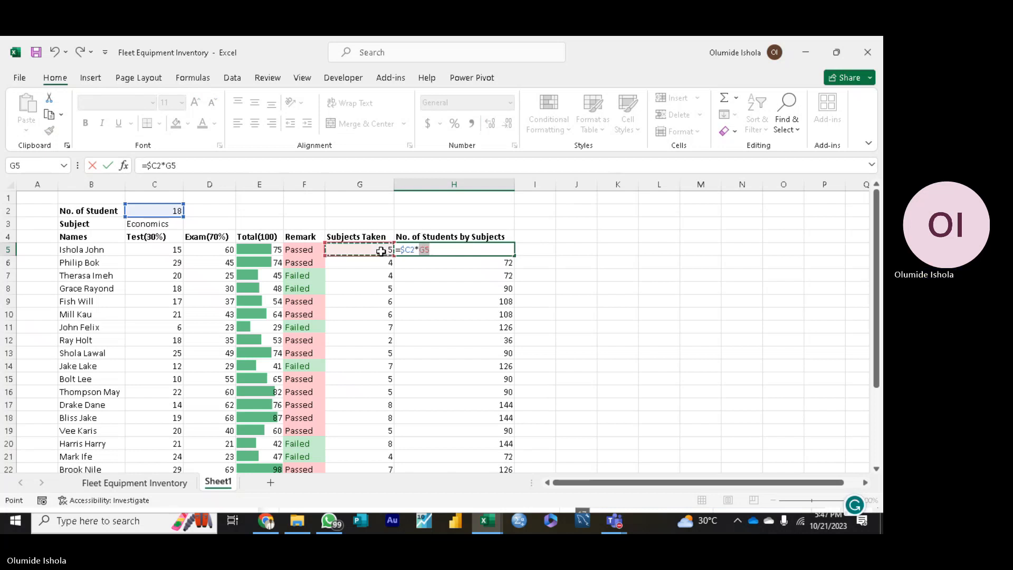
key("Return")
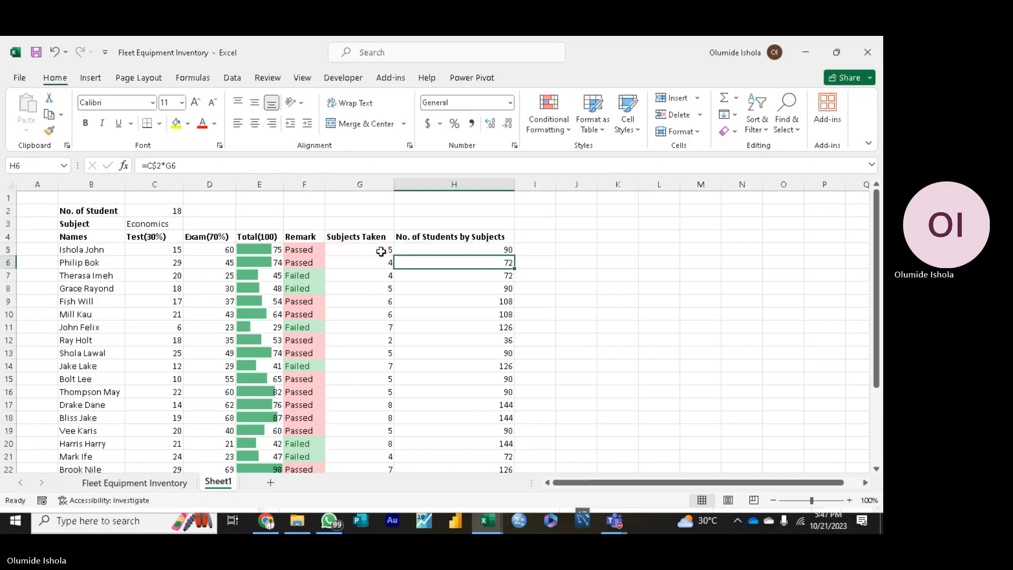
Step: Copy the column-locked H5 formula down through H22
left_click(496, 248)
double_click(513, 255)
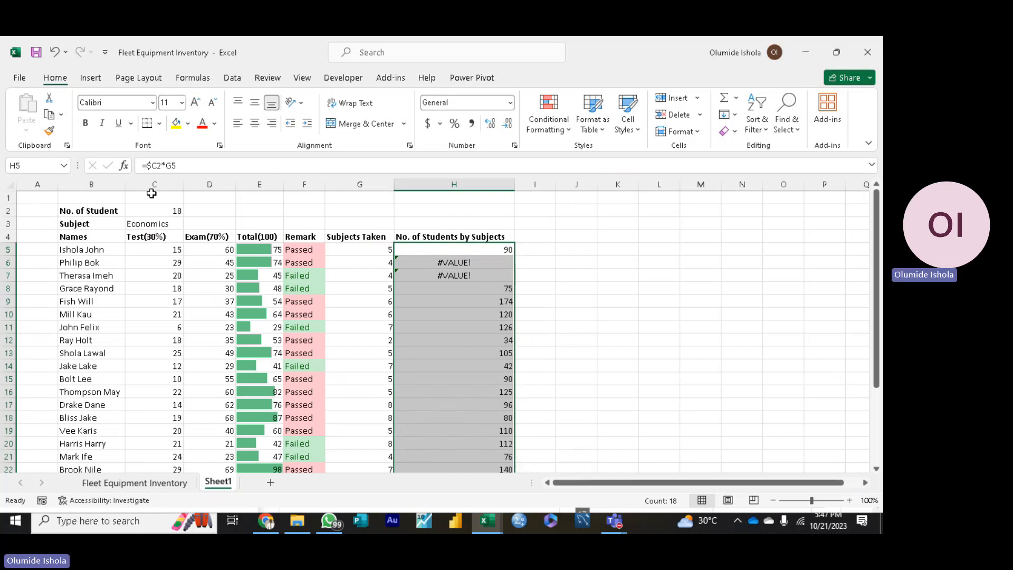
Step: Check the column-locked references in H9 and from H5 to H7 against the student count cell C2
left_click(474, 298)
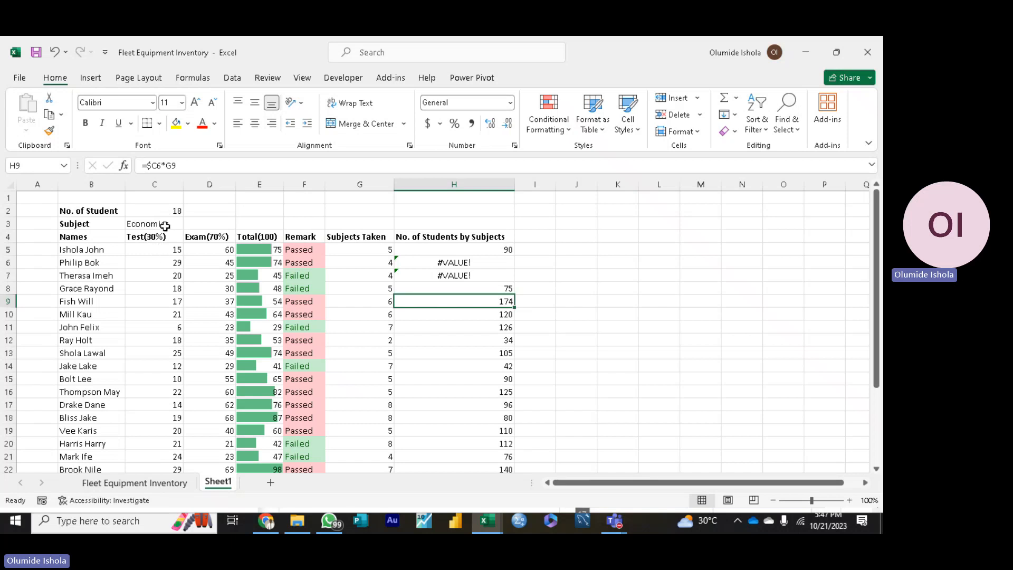
left_click(151, 213)
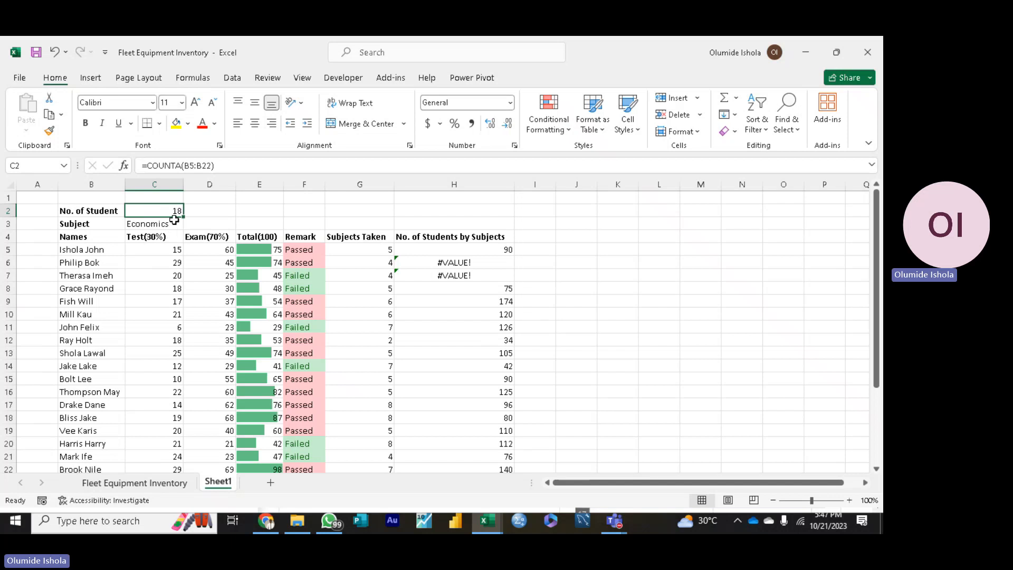
left_click(435, 250)
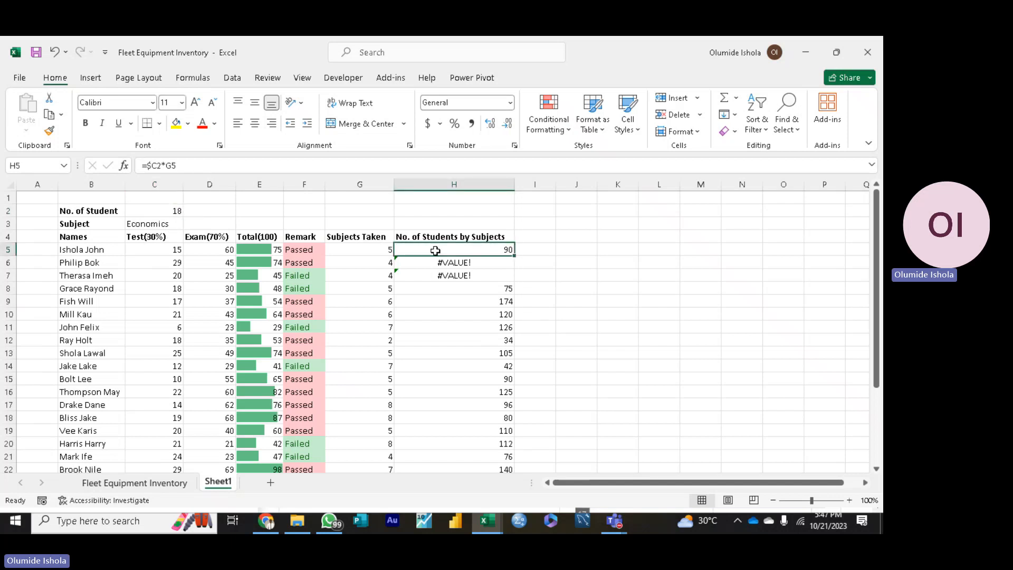
left_click(440, 267)
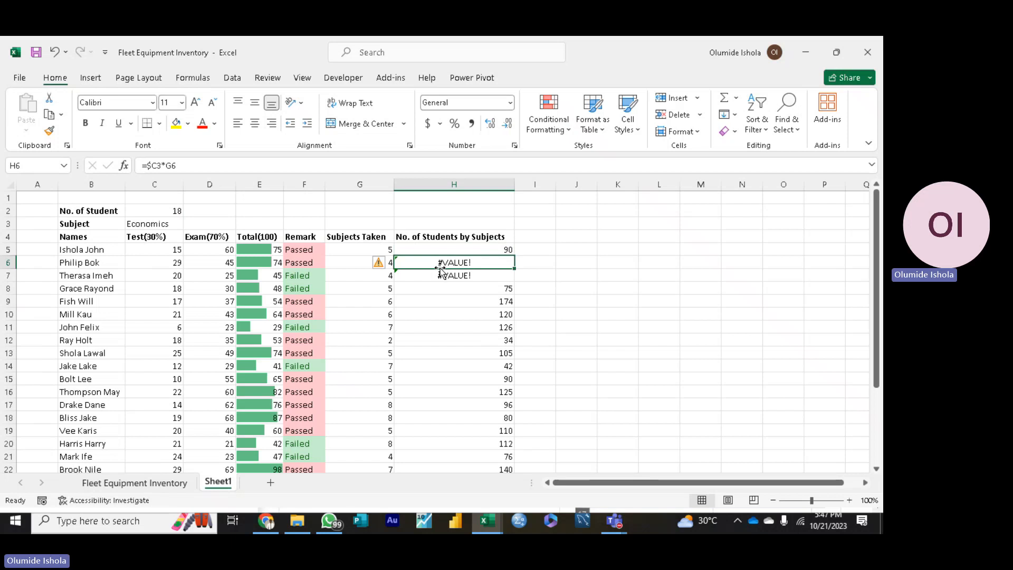
left_click(443, 275)
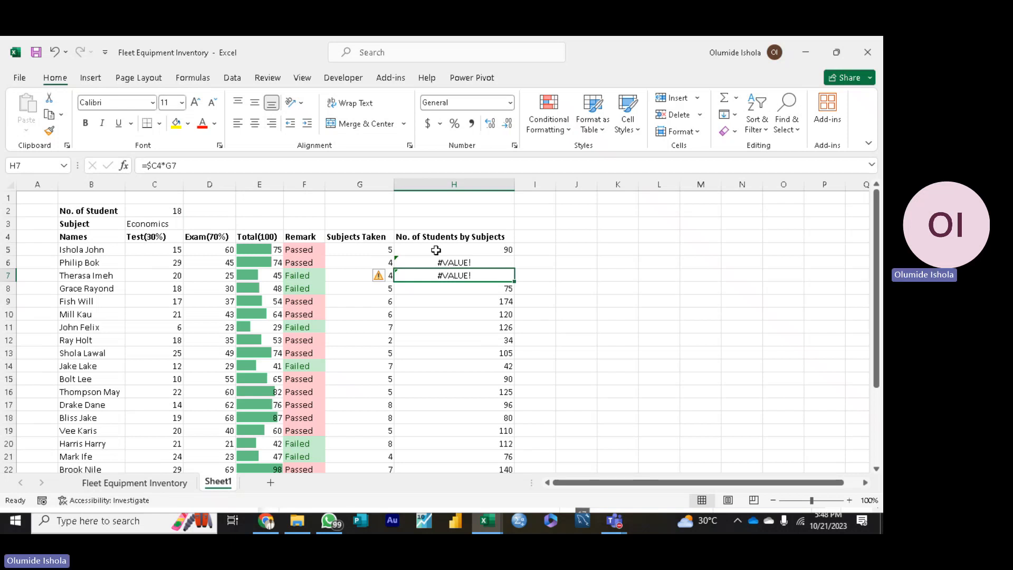
Step: Trace the column C cells from C2 to C6 that the column-locked references move through
left_click(169, 211)
left_click(172, 228)
left_click(172, 237)
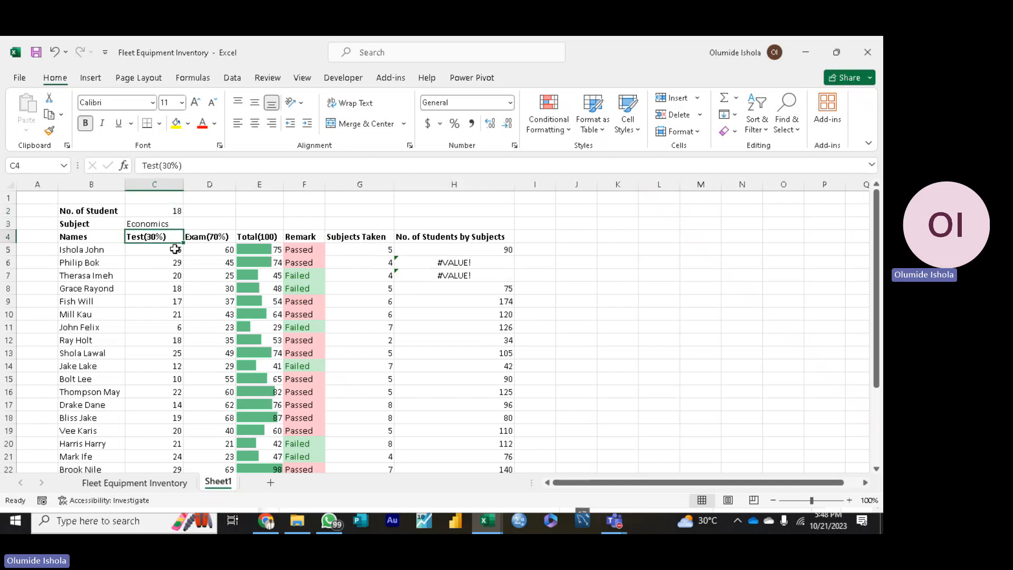
left_click(175, 249)
left_click(175, 262)
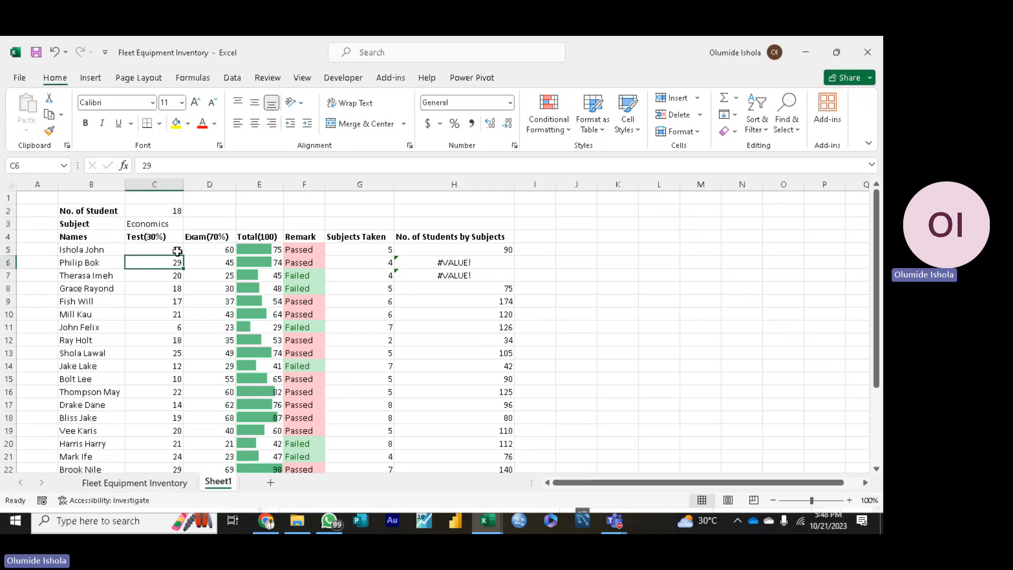
left_click(168, 211)
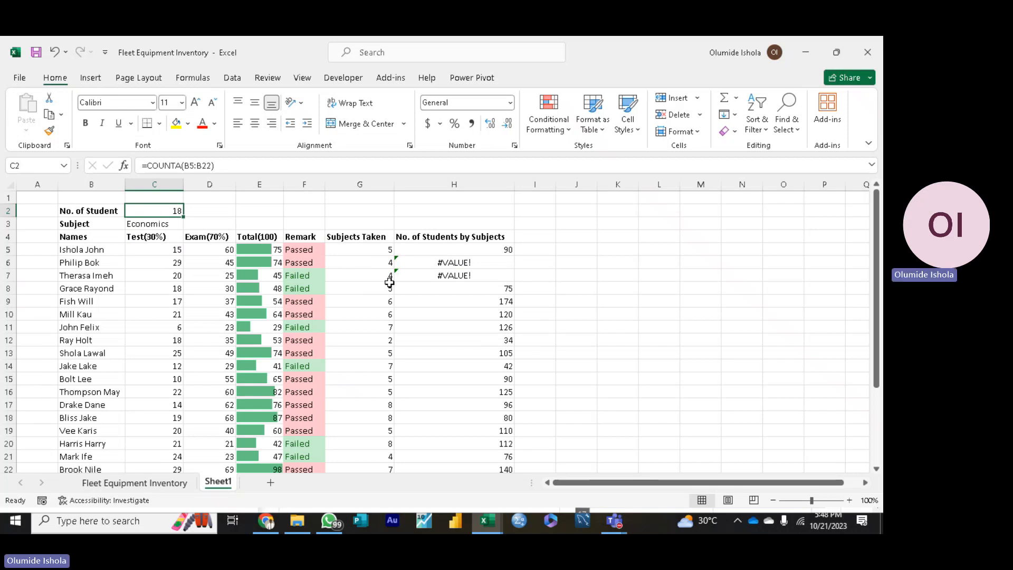
Step: Undo the last copy of the column-locked formula down column H and check the formula in H7
left_click(480, 253)
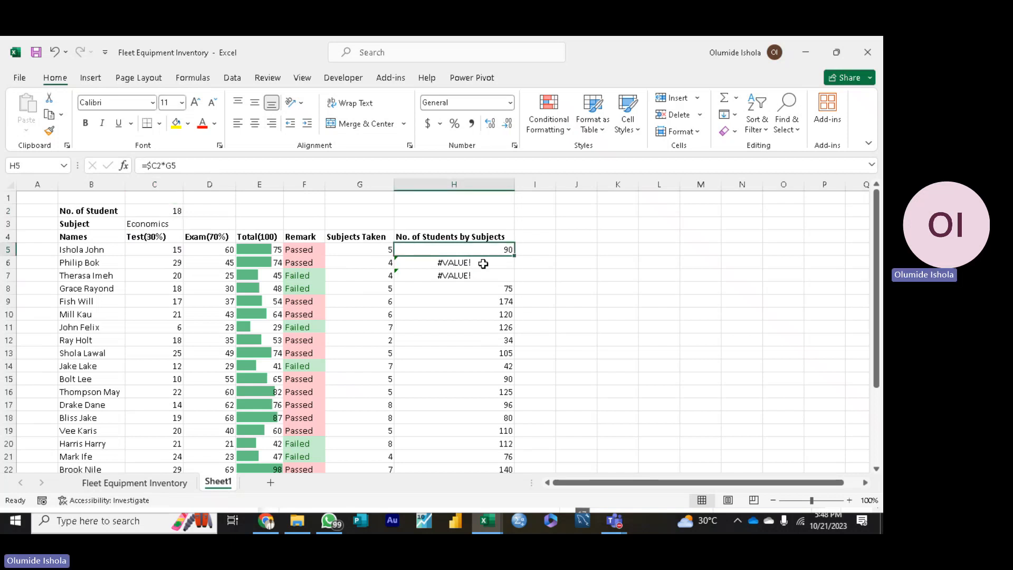
key("ctrl+shift+Down")
key("ctrl+d")
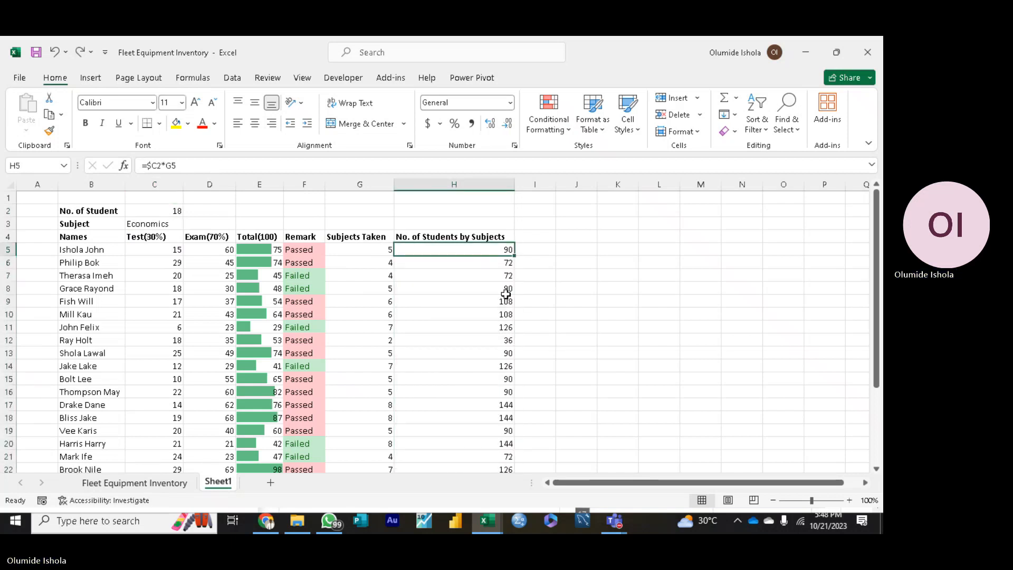
left_click(594, 311)
left_click(504, 276)
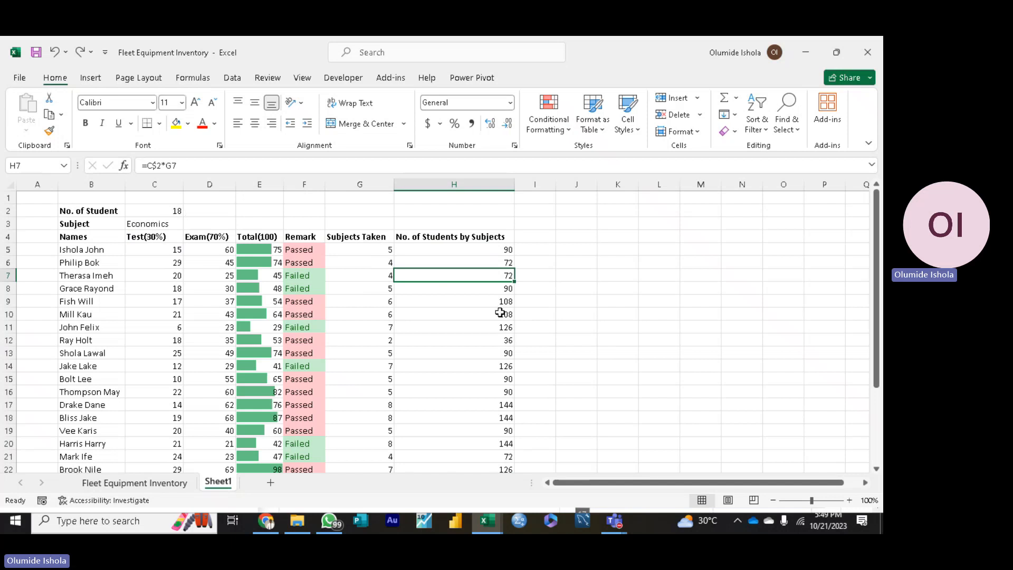
left_click(738, 521)
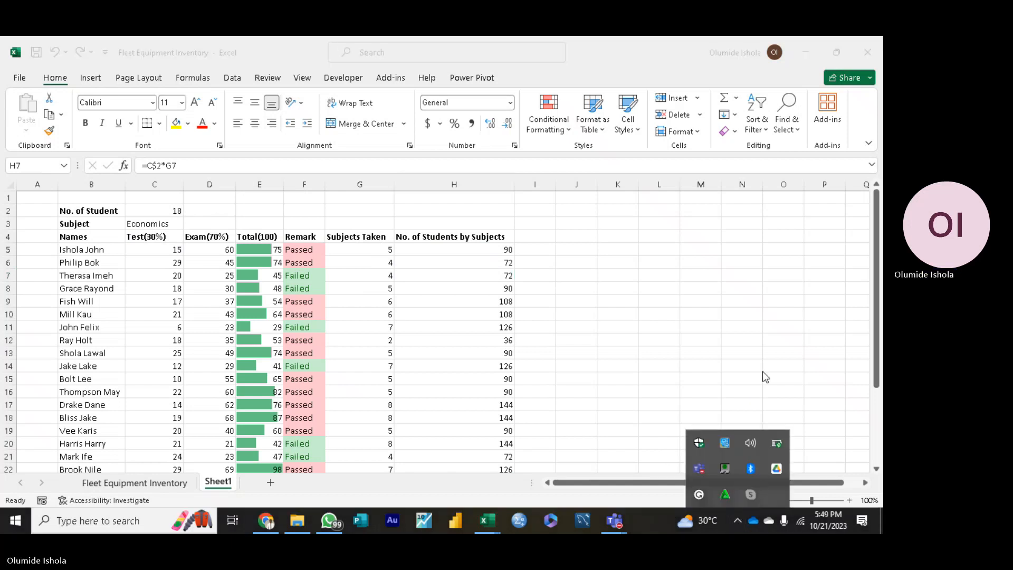
left_click_drag(762, 344, 579, 246)
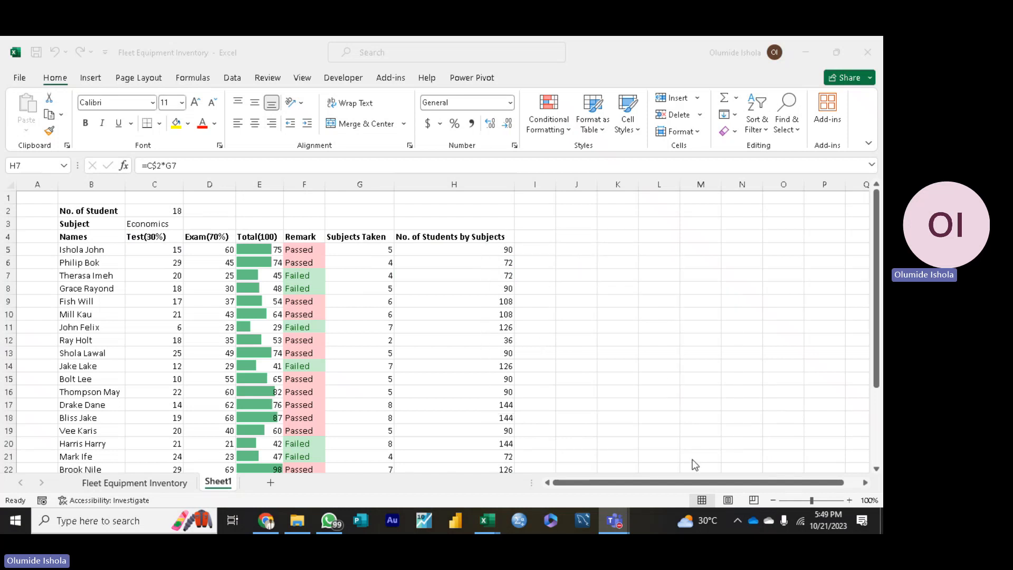
left_click(736, 521)
left_click(771, 364)
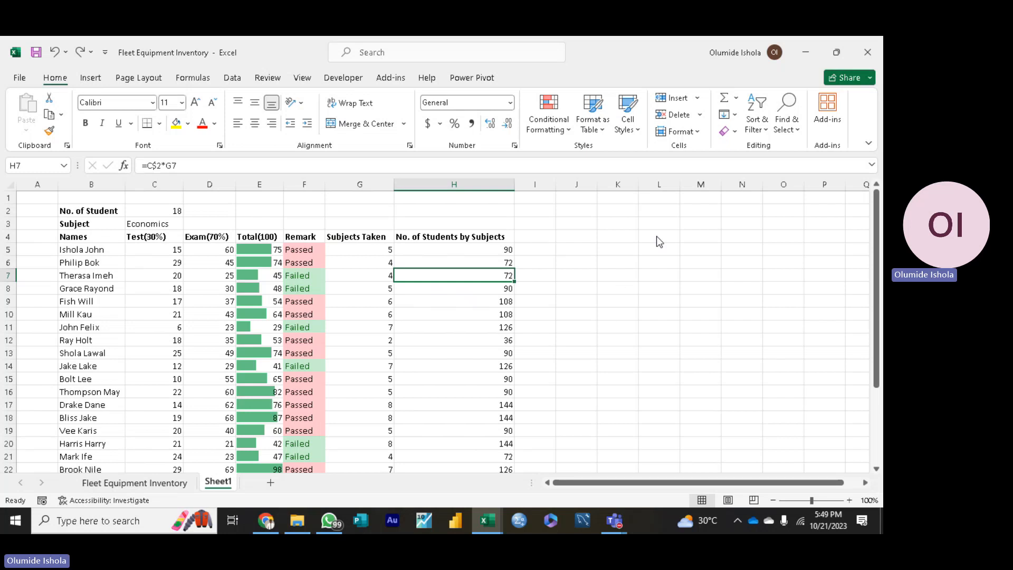
left_click(673, 240)
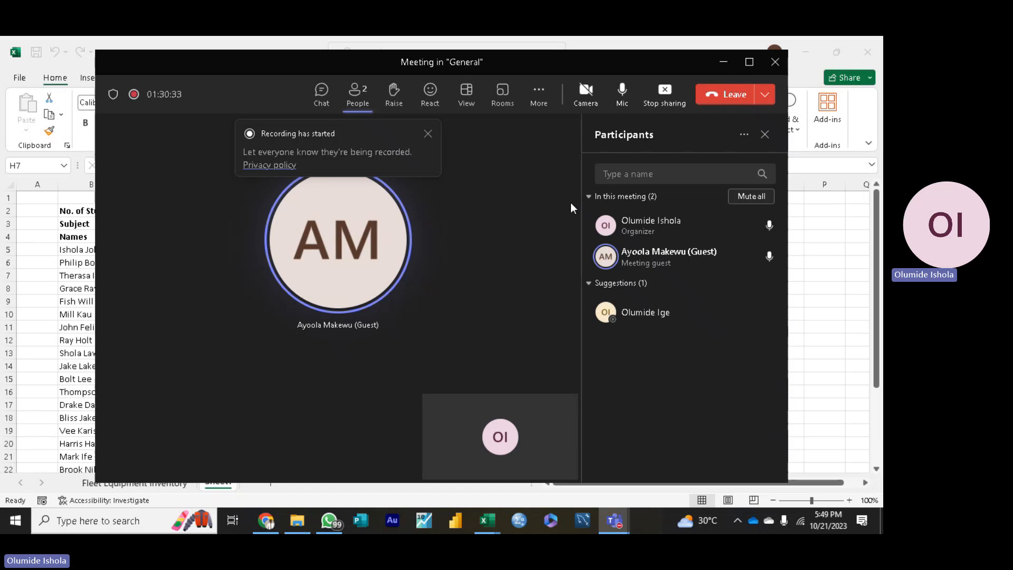
key("alt+Tab")
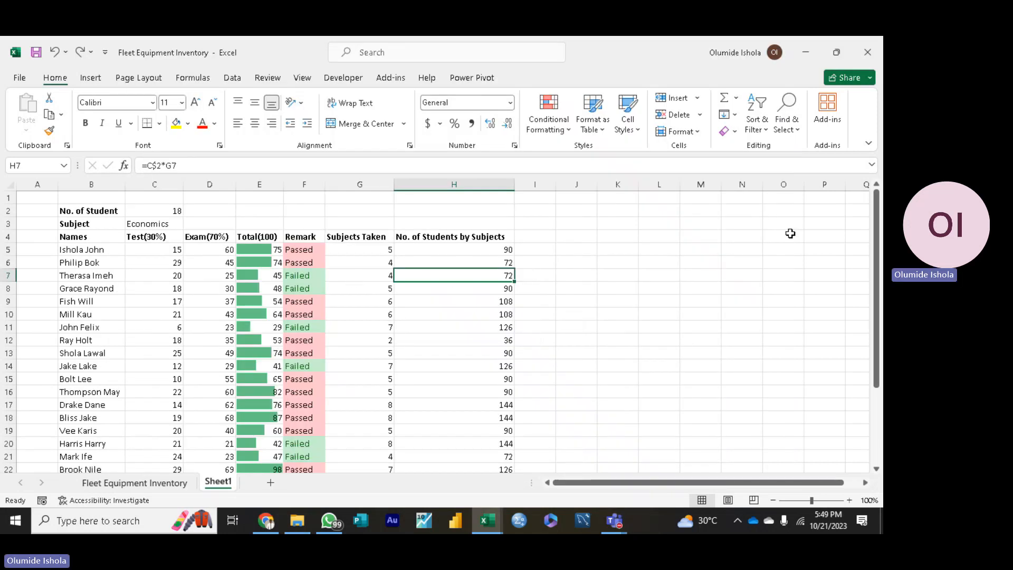
Step: Switch to the Teams meeting and stop the meeting recording
key("alt+Tab")
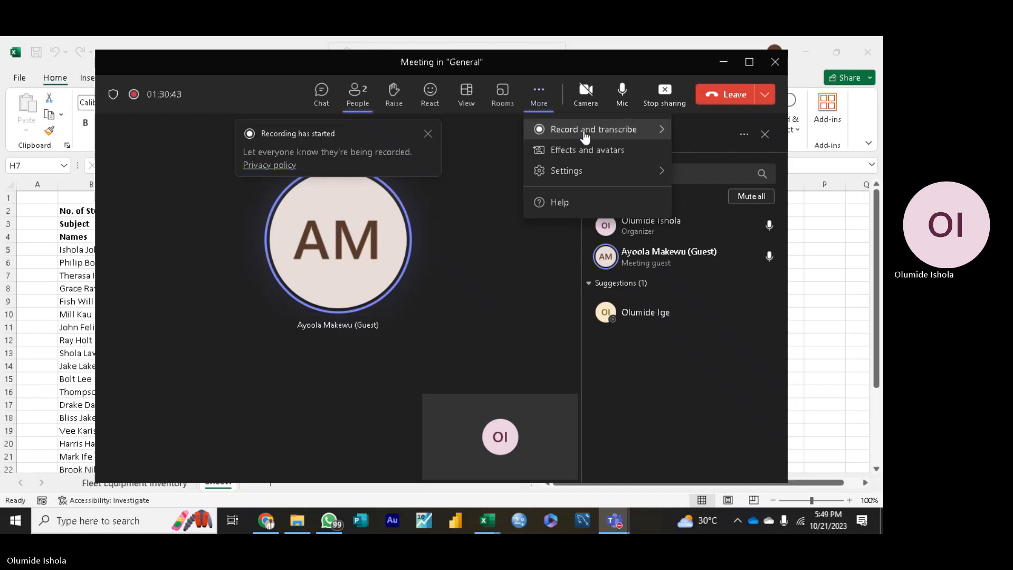
left_click(586, 134)
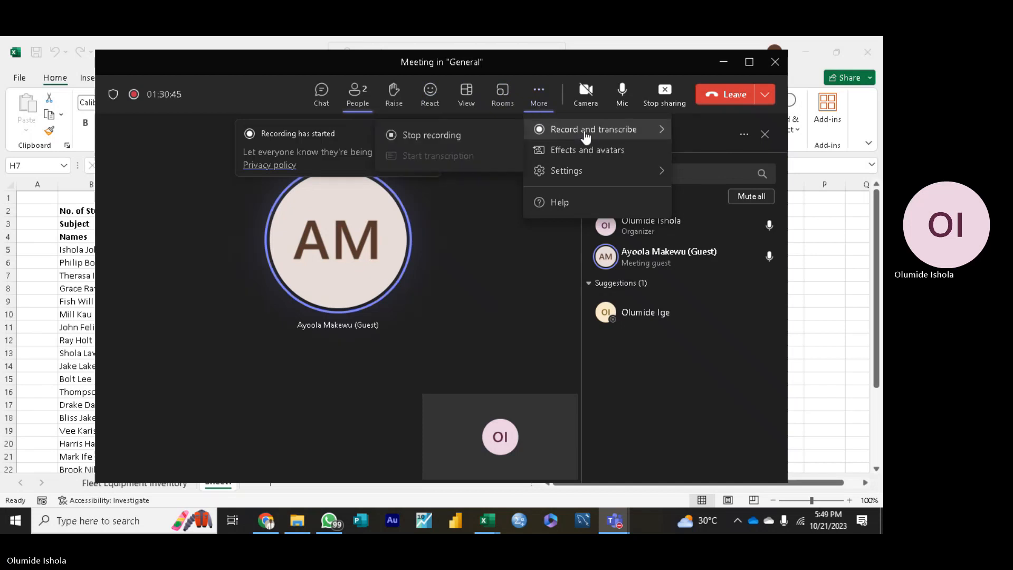
left_click(455, 136)
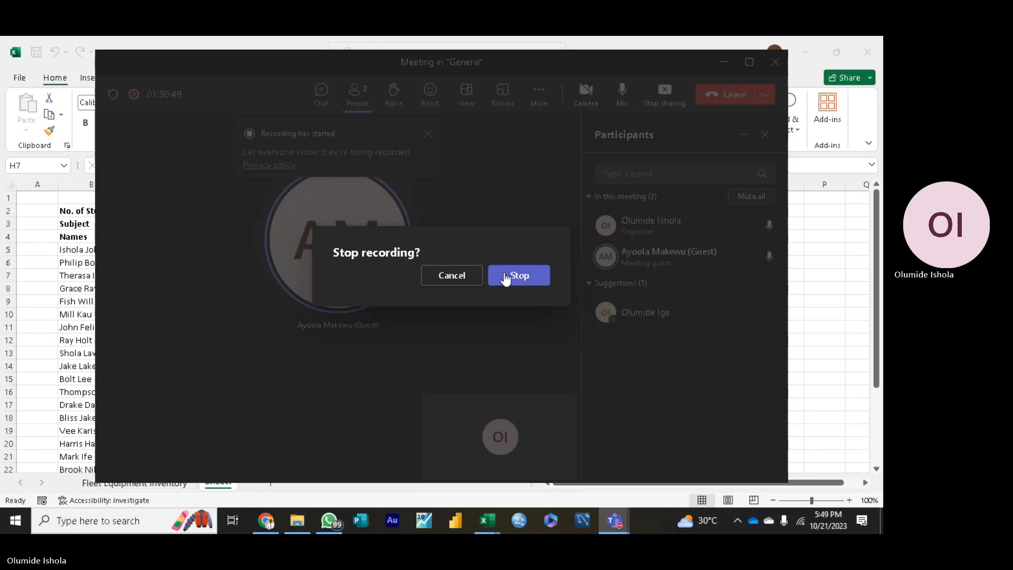